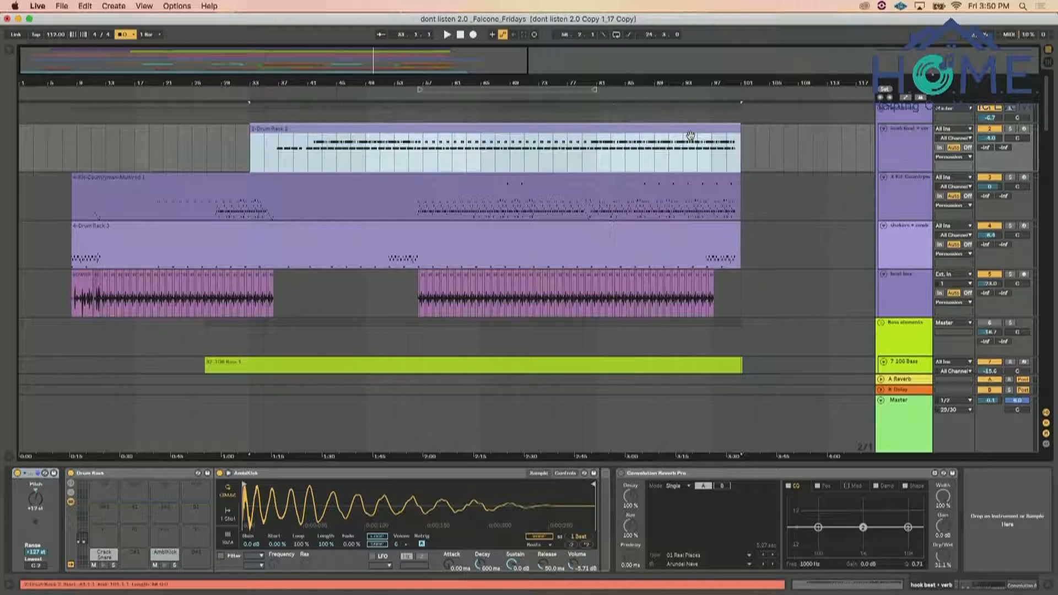
# Insert two new audio tracks directly below the hook beat + verb track
pyautogui.click(921, 153)
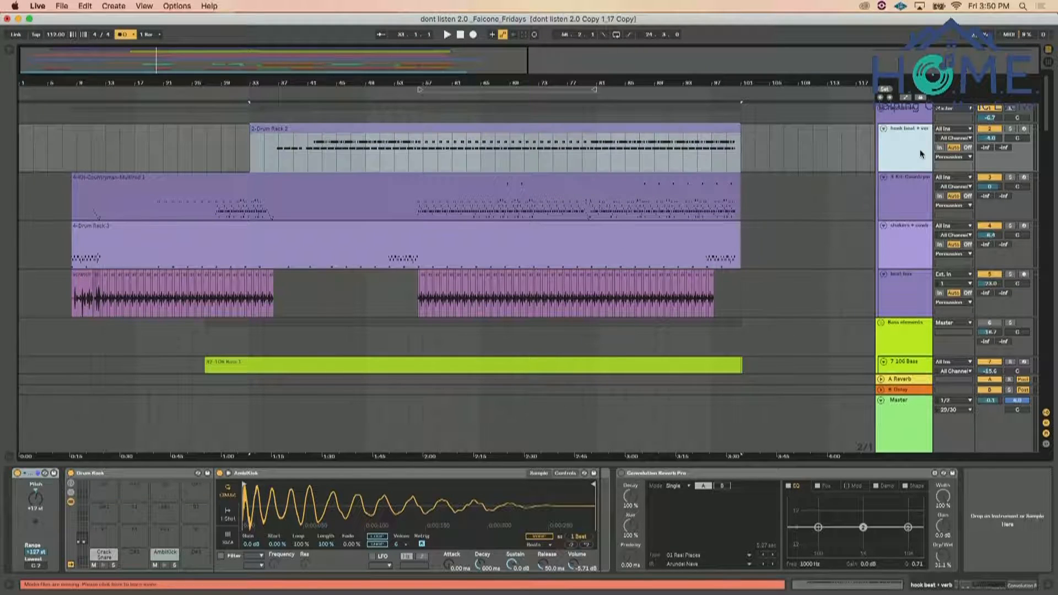
pyautogui.press('super+t')
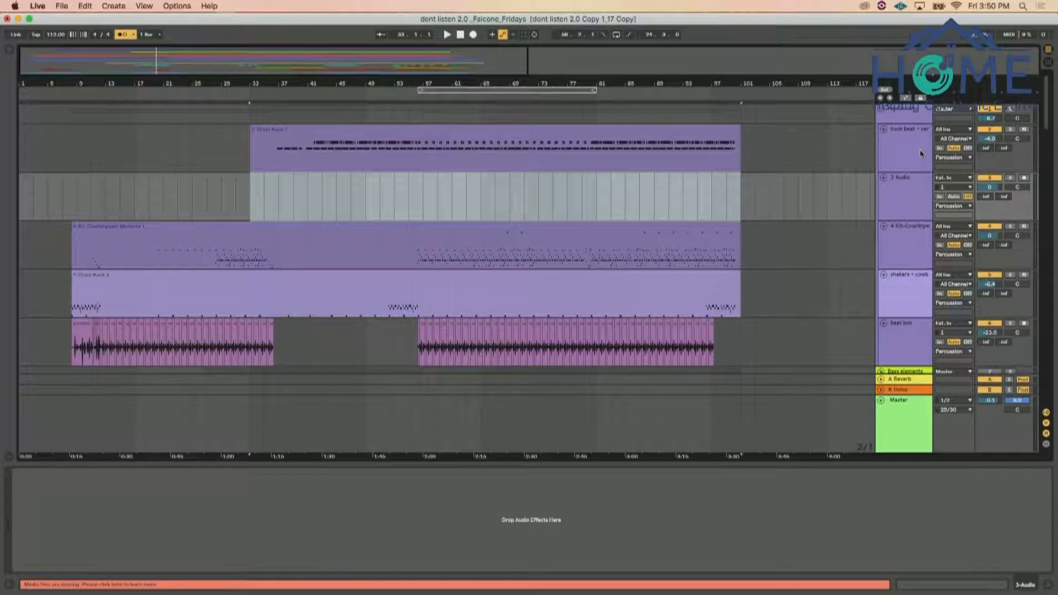
pyautogui.press('super+t')
# Switch to the Timer app, start the one-hour countdown, and return to the Live set
pyautogui.press('super+Tab')
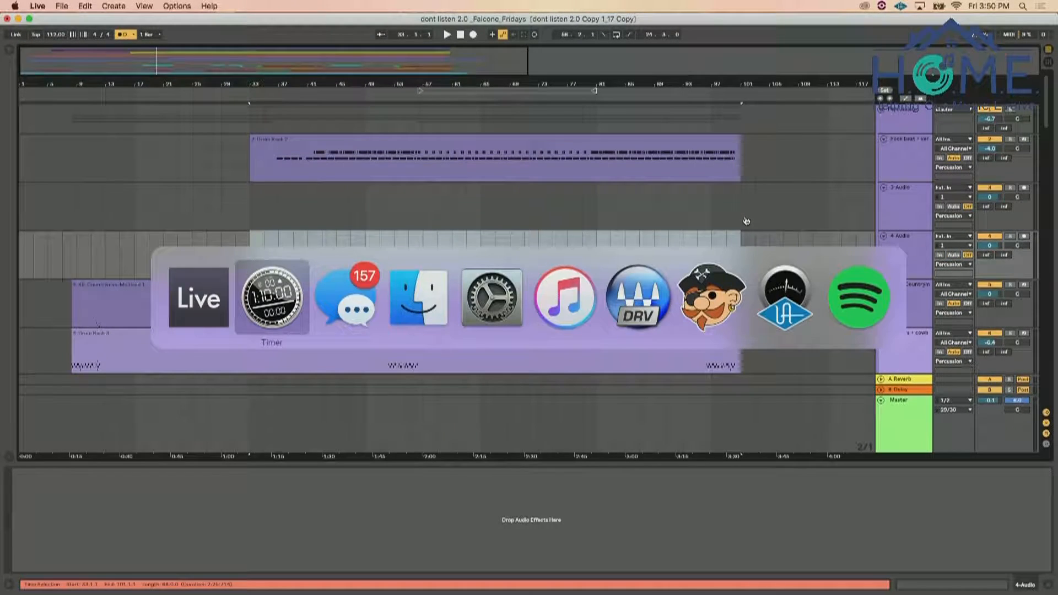
pyautogui.click(598, 138)
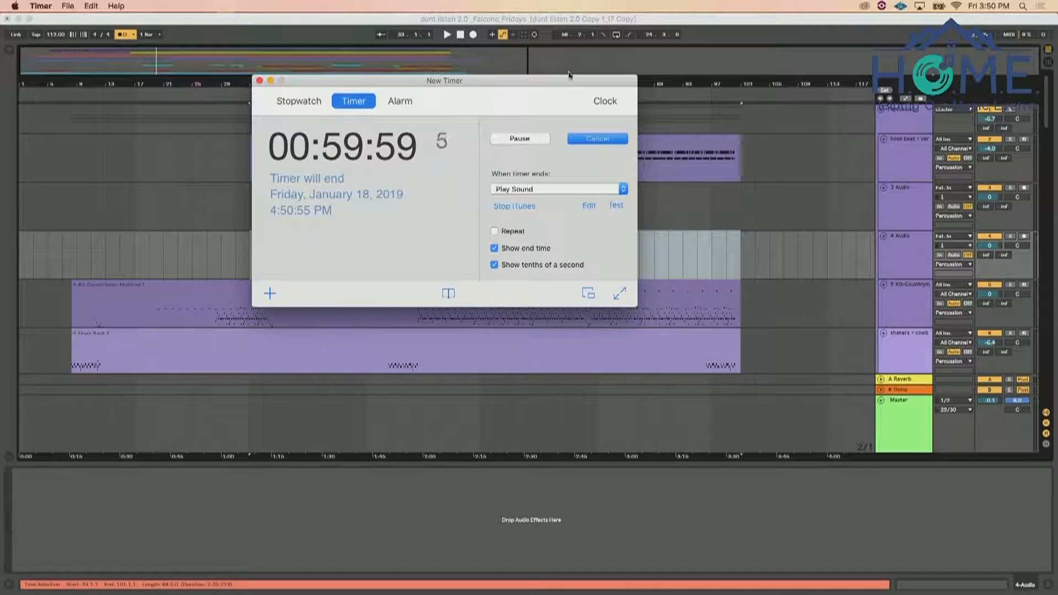
pyautogui.click(537, 19)
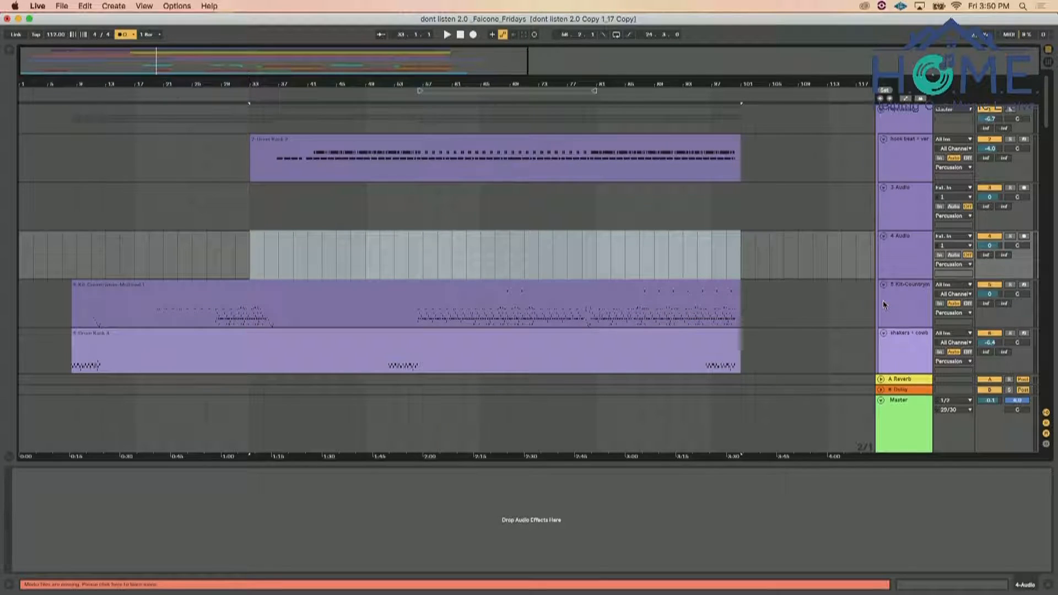
# Rename the two new audio tracks as Kick and Snare
pyautogui.click(919, 204)
pyautogui.press('super+r')
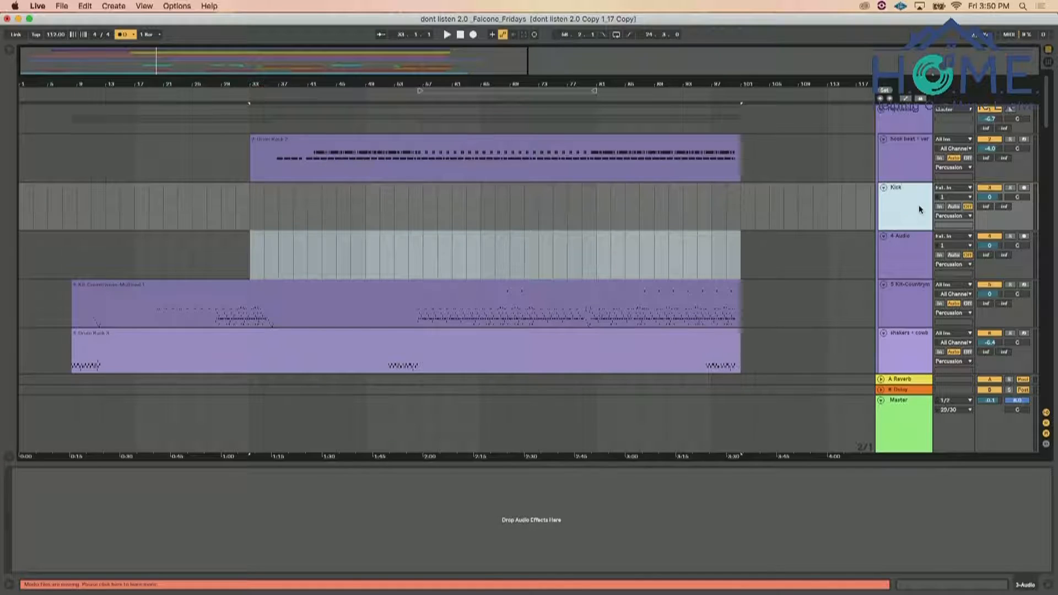
pyautogui.click(905, 240)
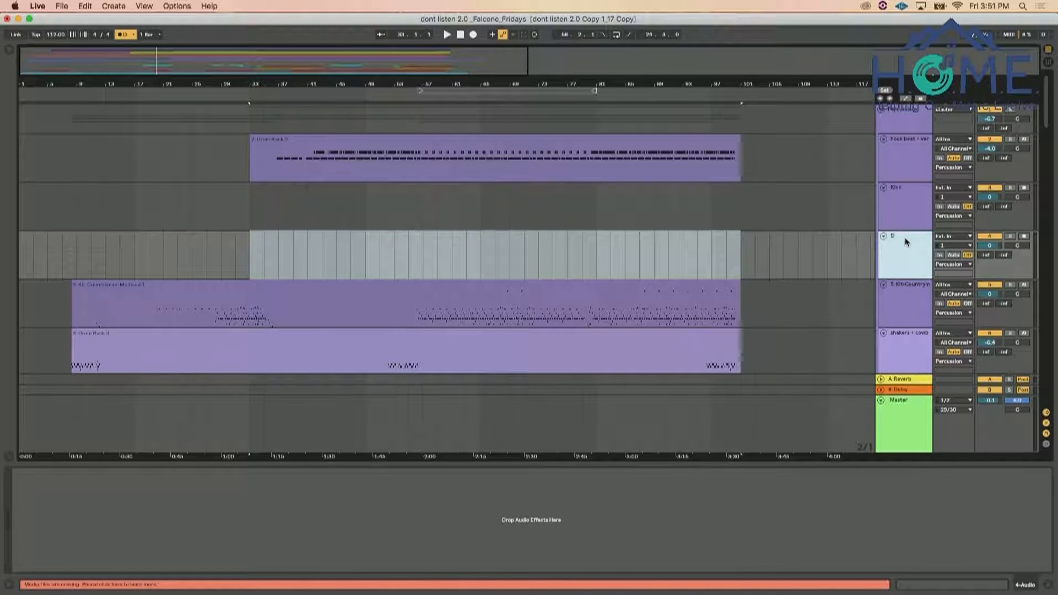
pyautogui.press('Return')
# Route the Kick track's input from hook beat + verb, Drum Rack | AmbiKick | Post Mixer, and set its monitoring to In
pyautogui.click(909, 157)
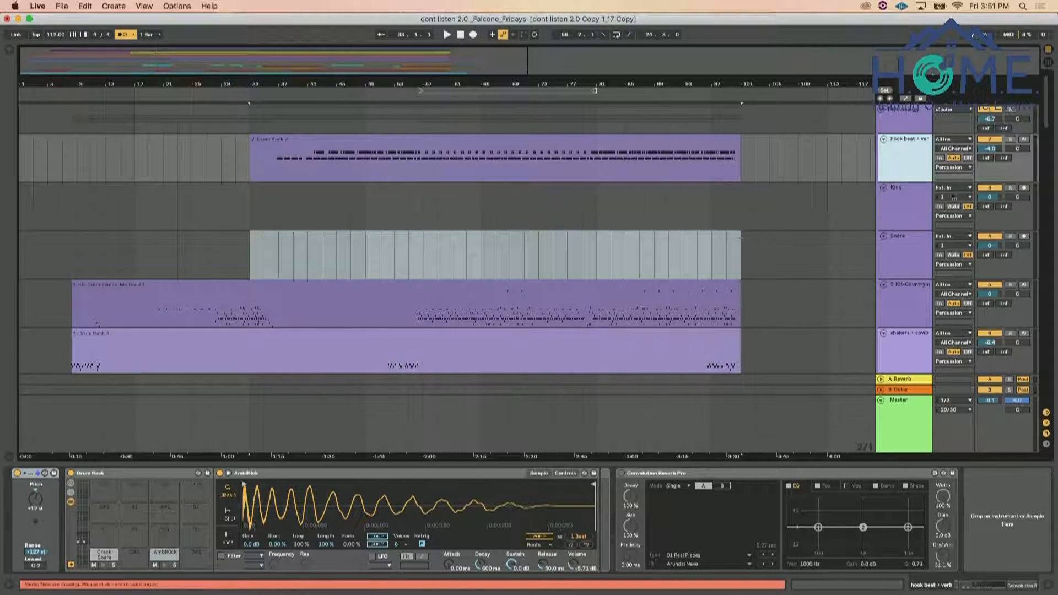
pyautogui.click(899, 198)
pyautogui.click(950, 189)
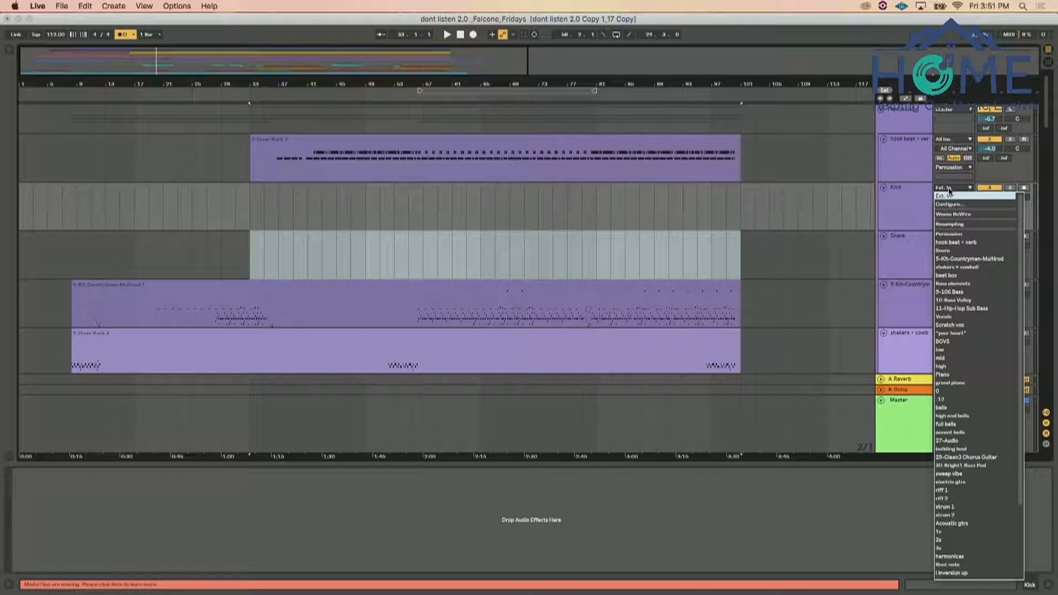
pyautogui.click(950, 190)
pyautogui.click(951, 189)
pyautogui.click(956, 243)
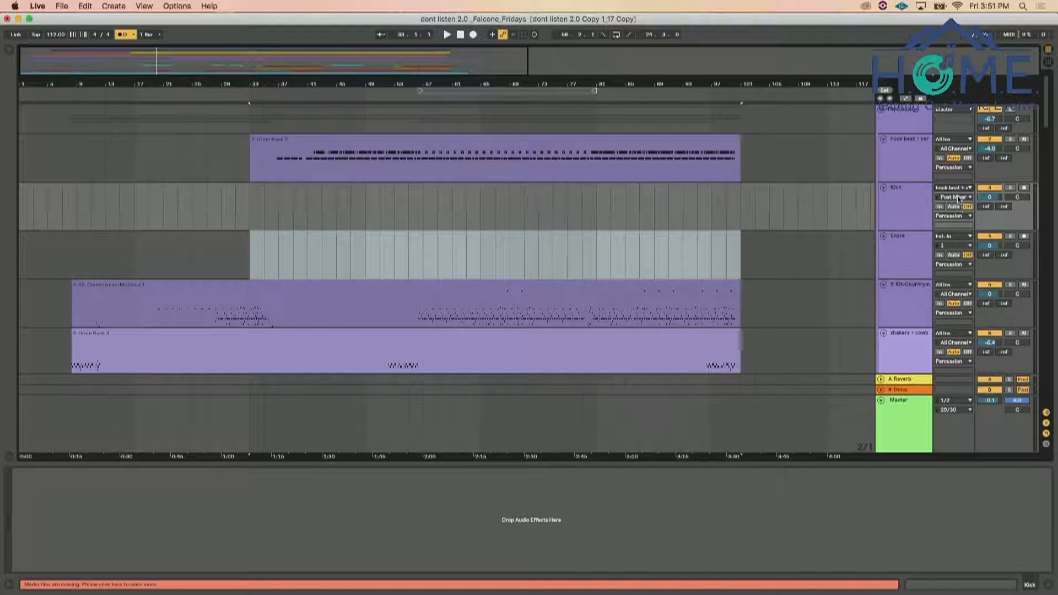
pyautogui.click(957, 197)
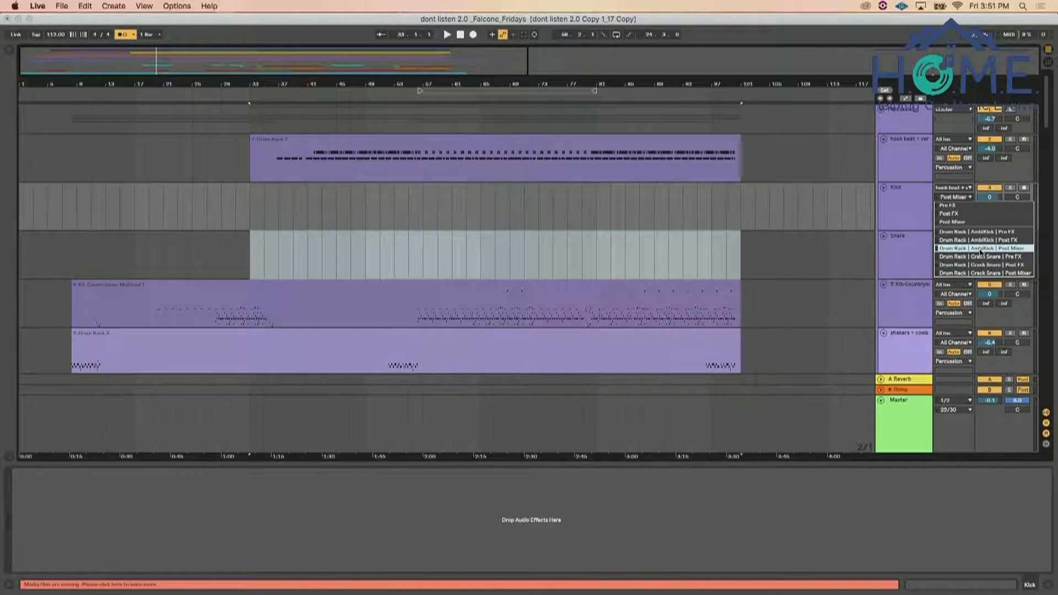
pyautogui.click(941, 208)
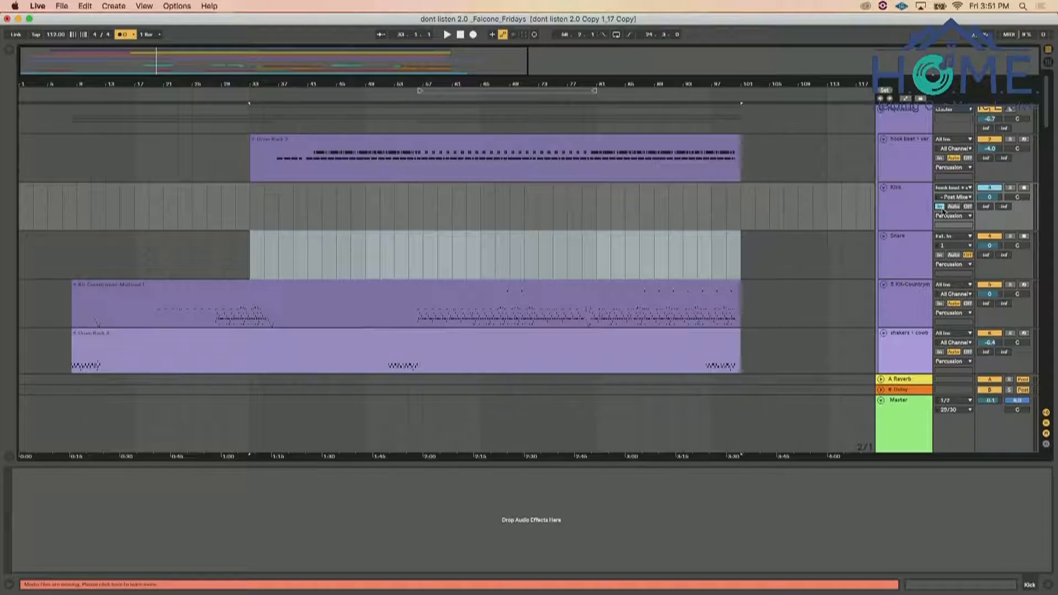
# Route the Snare track's input from hook beat + verb, Drum Rack | Crack Snare | Post Mixer, and set its monitoring to In
pyautogui.click(949, 236)
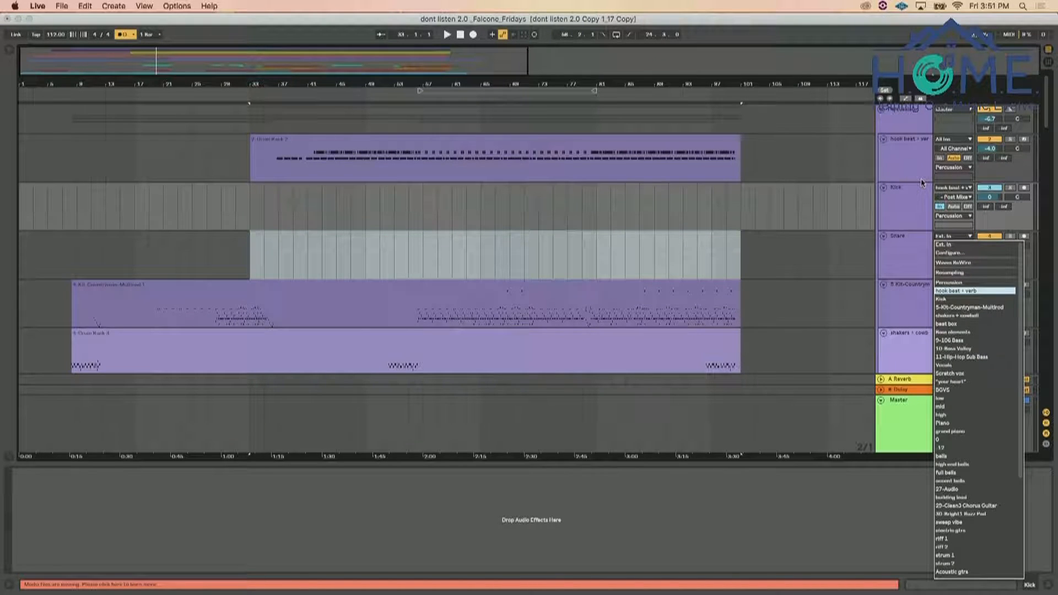
pyautogui.press('Return')
pyautogui.click(950, 245)
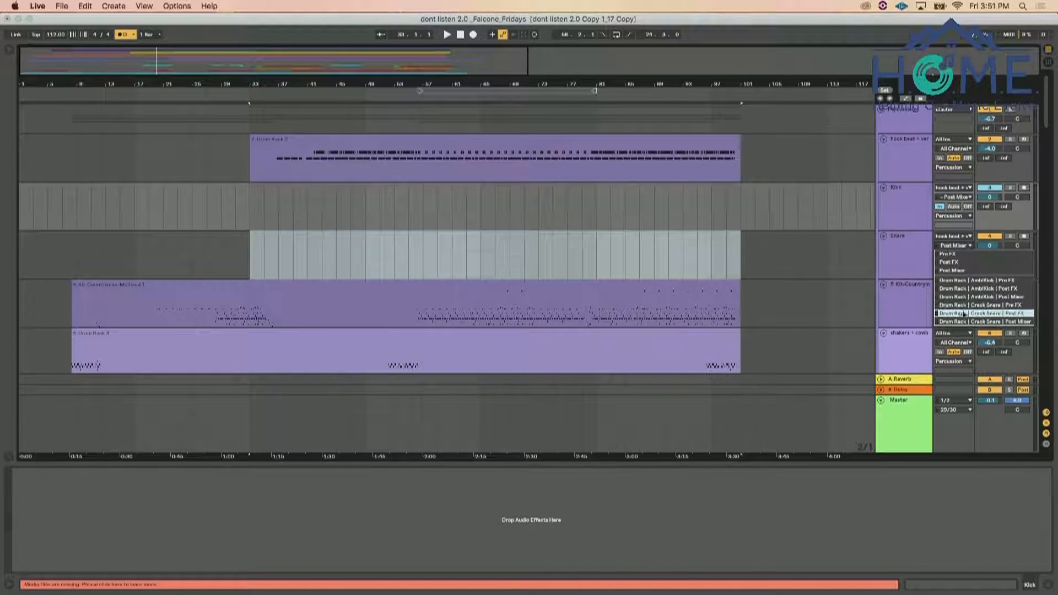
pyautogui.click(941, 256)
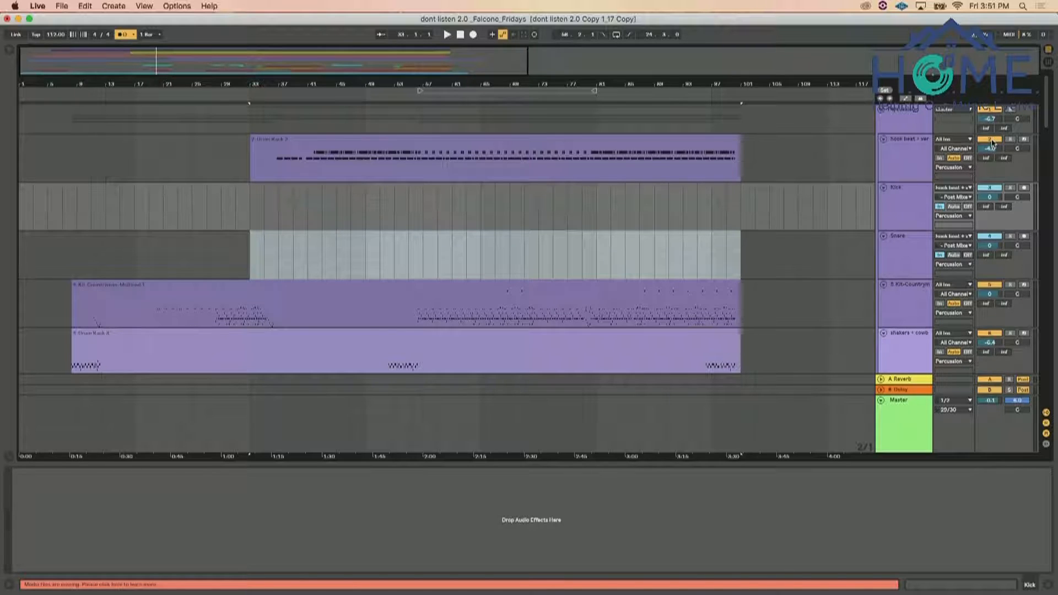
# Play the arrangement from around bar 53 with hook beat + verb muted to hear the routed Kick and Snare tracks
pyautogui.click(396, 194)
pyautogui.press('space')
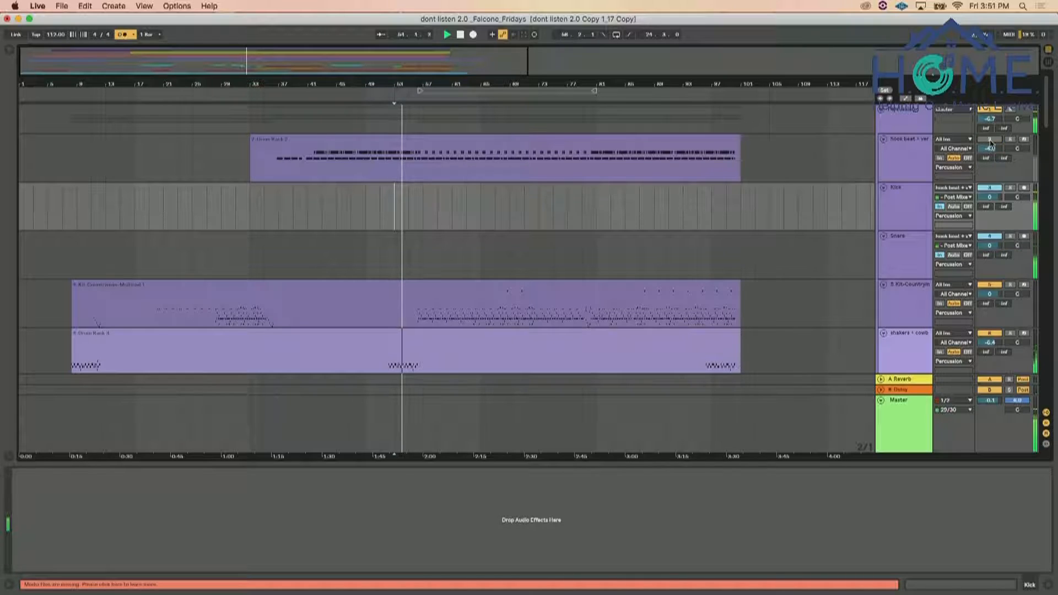
pyautogui.scroll(-10, 923, 230)
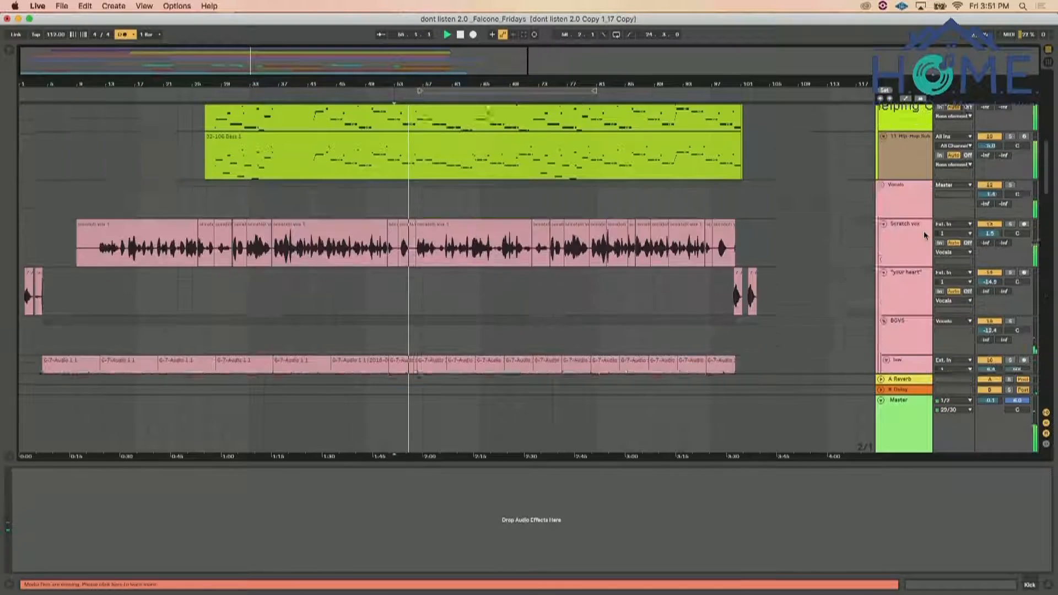
pyautogui.scroll(10, 923, 212)
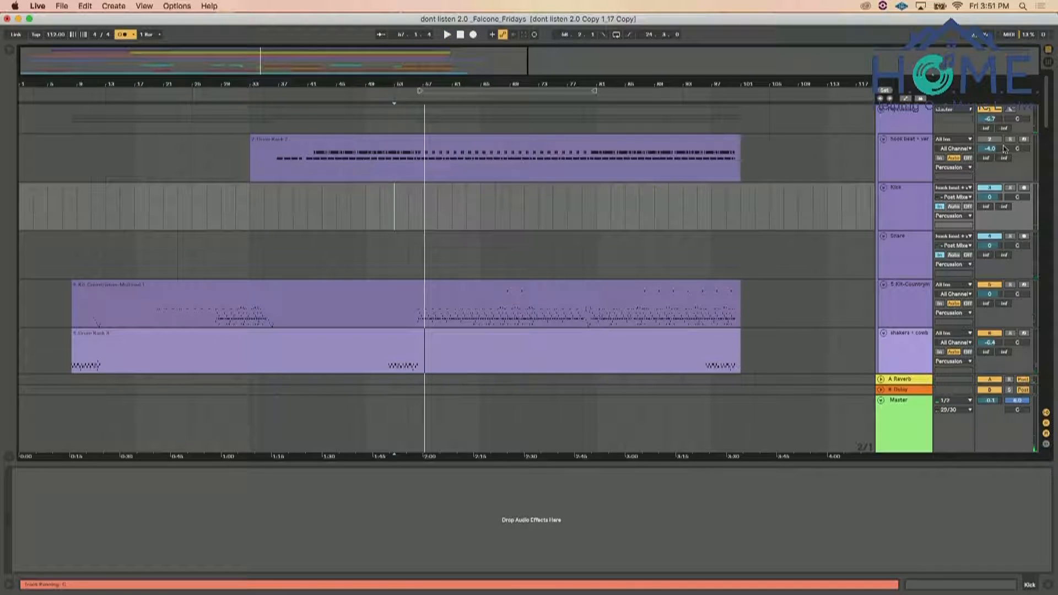
pyautogui.click(901, 212)
pyautogui.click(899, 250)
pyautogui.click(904, 211)
pyautogui.click(901, 242)
pyautogui.click(902, 226)
# During playback, try Auto monitoring on the Kick and Snare tracks and return both to In
pyautogui.press('space')
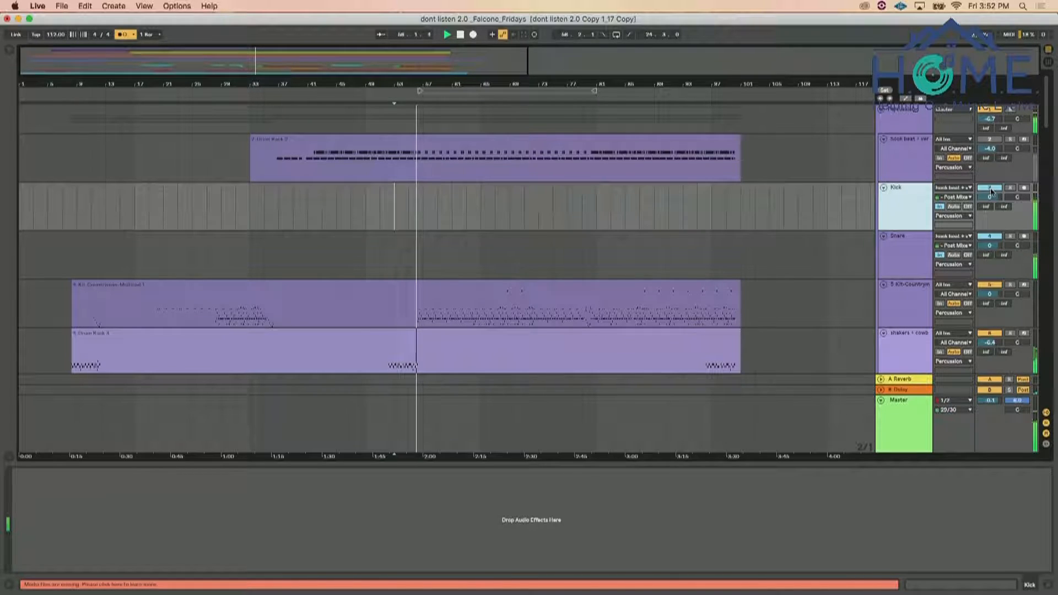
pyautogui.click(953, 207)
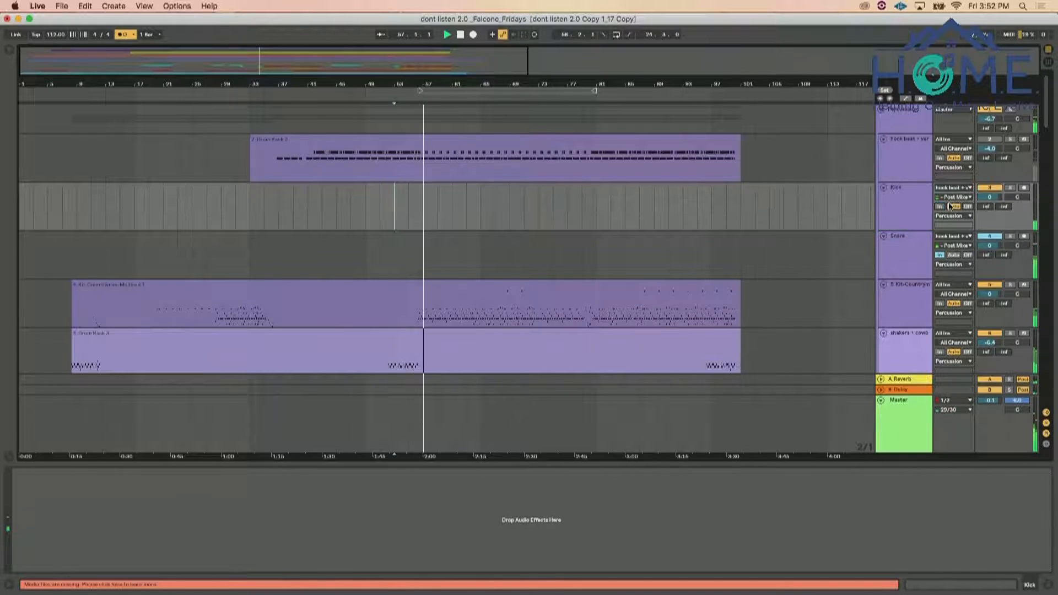
pyautogui.click(954, 255)
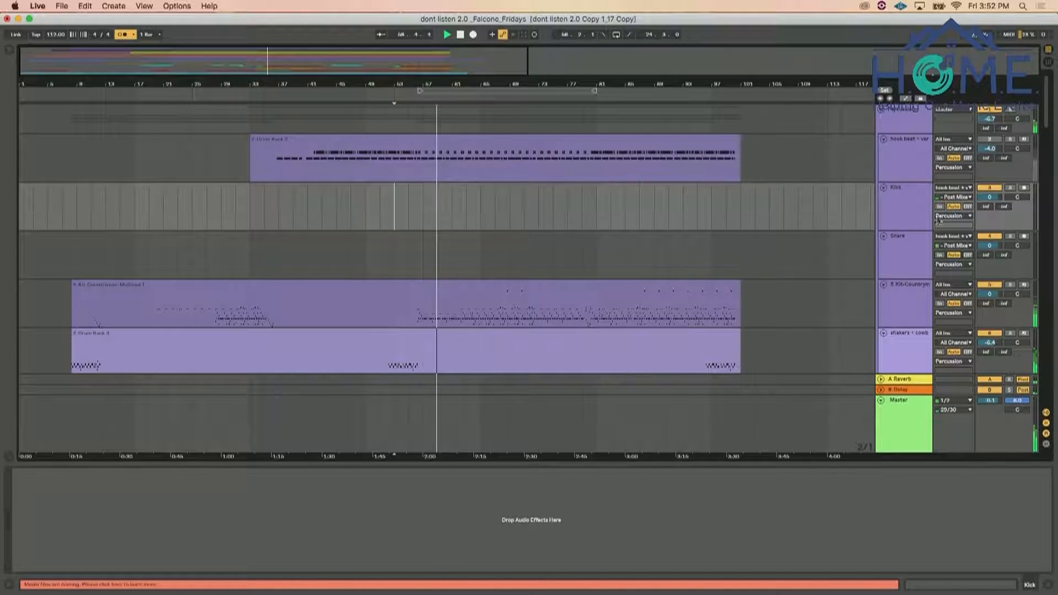
pyautogui.click(939, 254)
pyautogui.click(939, 207)
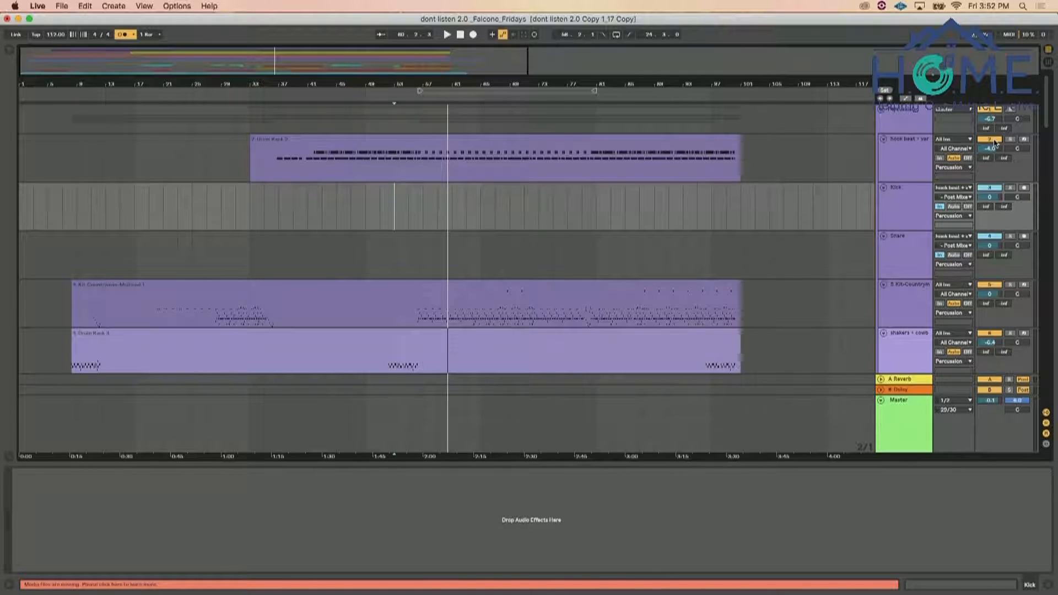
# Mute the hook beat + verb source track
pyautogui.click(929, 141)
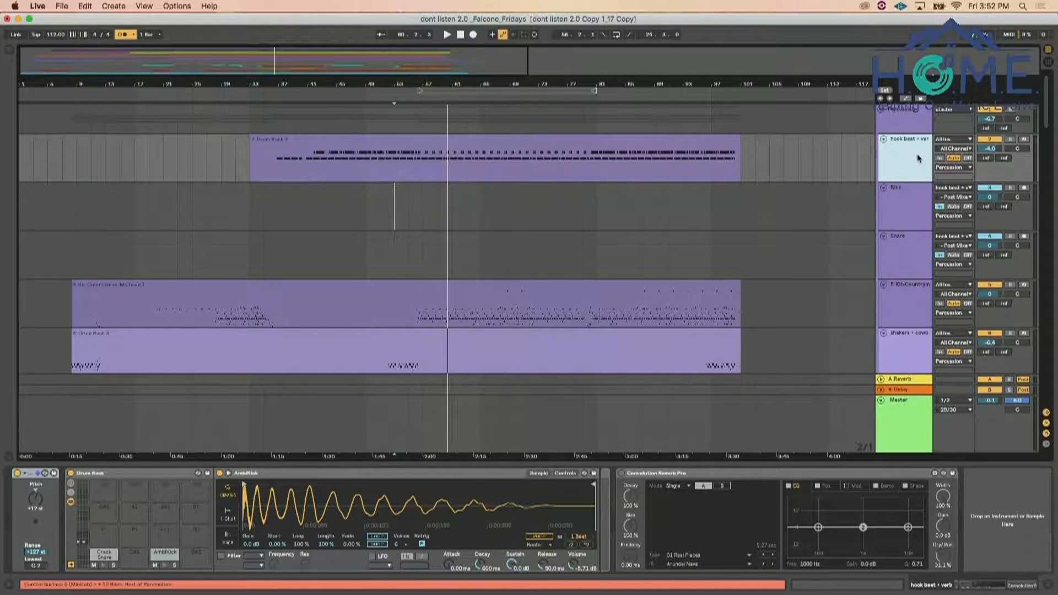
pyautogui.click(907, 114)
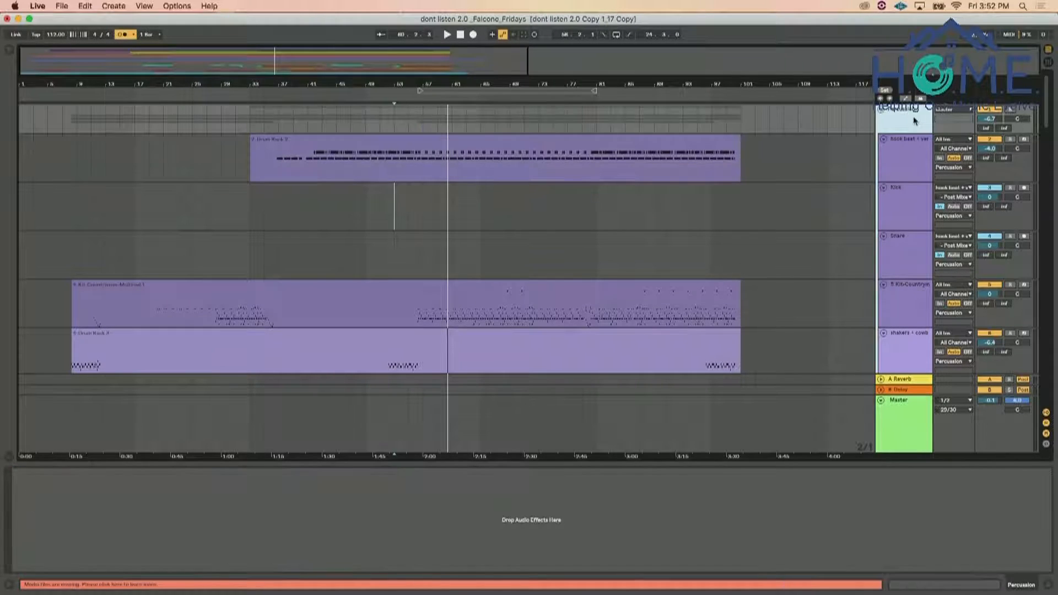
pyautogui.click(986, 140)
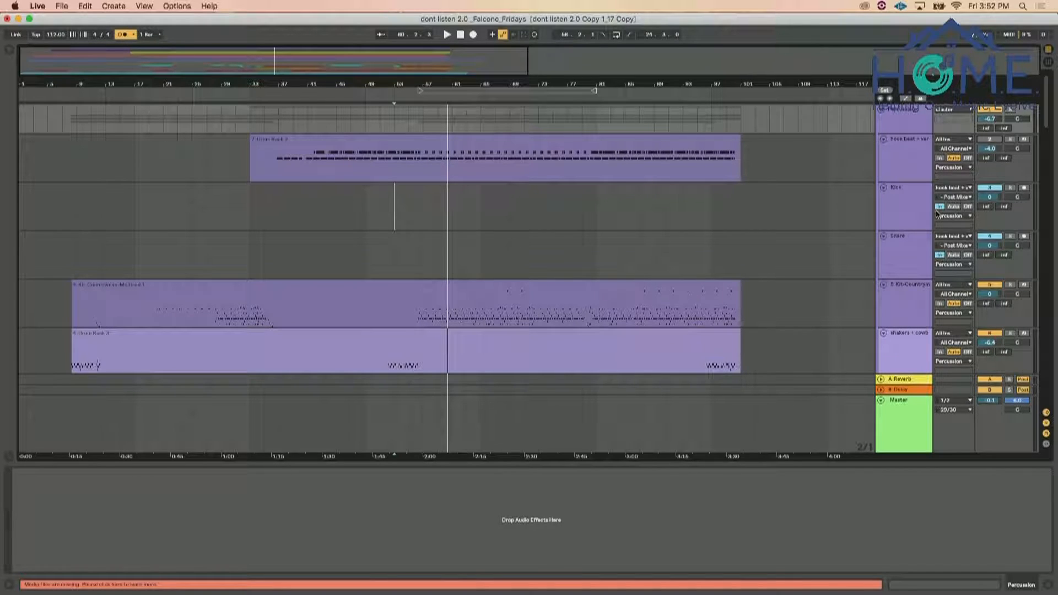
# Select the Kick and Snare tracks in turn and play the arrangement to check their separate signals
pyautogui.click(907, 218)
pyautogui.click(905, 261)
pyautogui.click(909, 215)
pyautogui.click(907, 255)
pyautogui.click(914, 214)
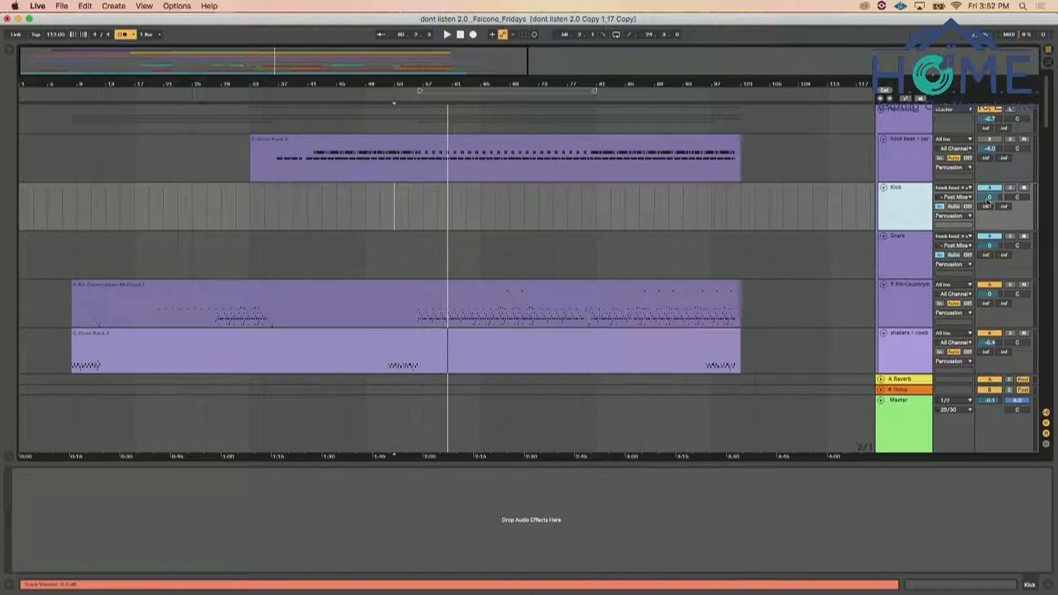
pyautogui.press('space')
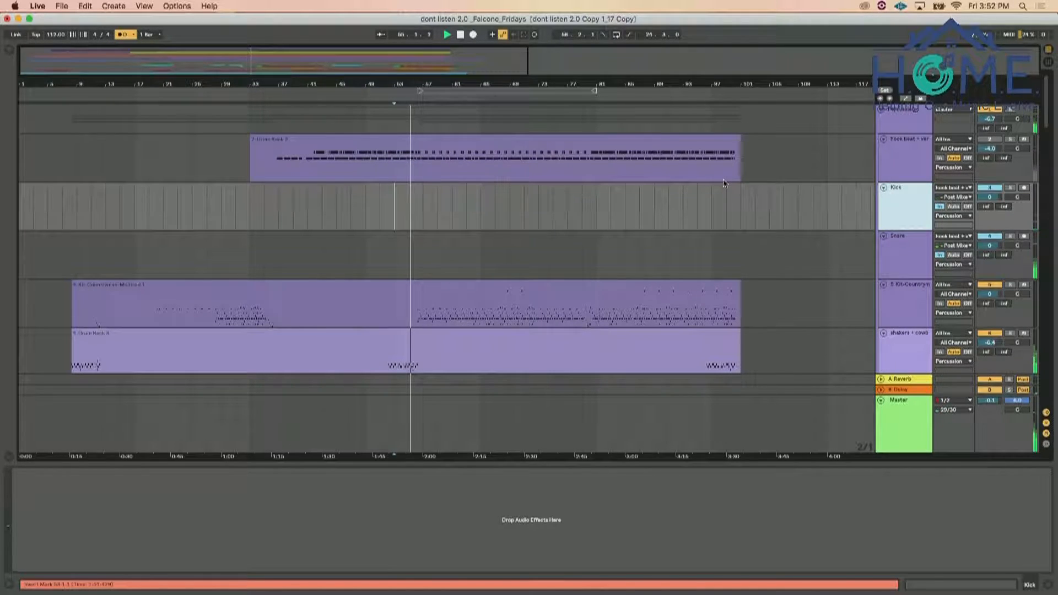
pyautogui.click(990, 245)
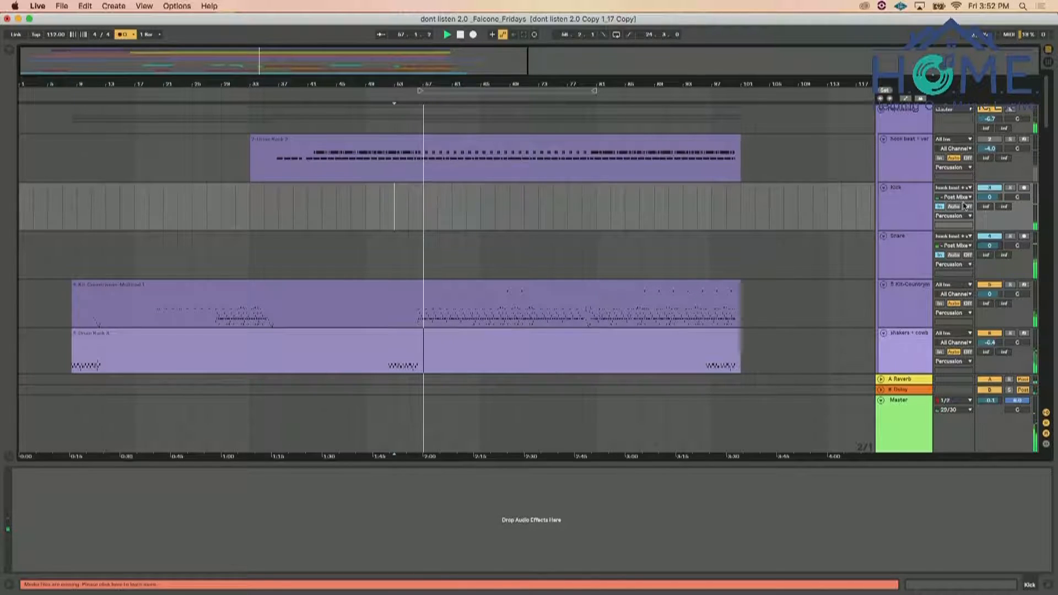
# During playback, show the Kit-Countryman-Multirod track's devices and briefly solo the shakers + cowbell track
pyautogui.scroll(-3, 926, 261)
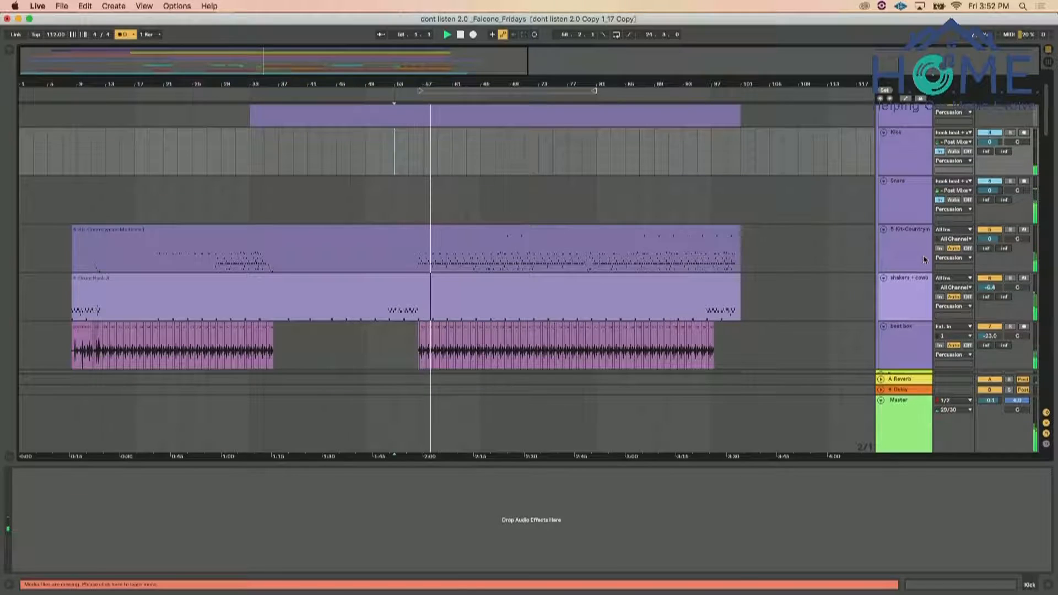
pyautogui.click(924, 257)
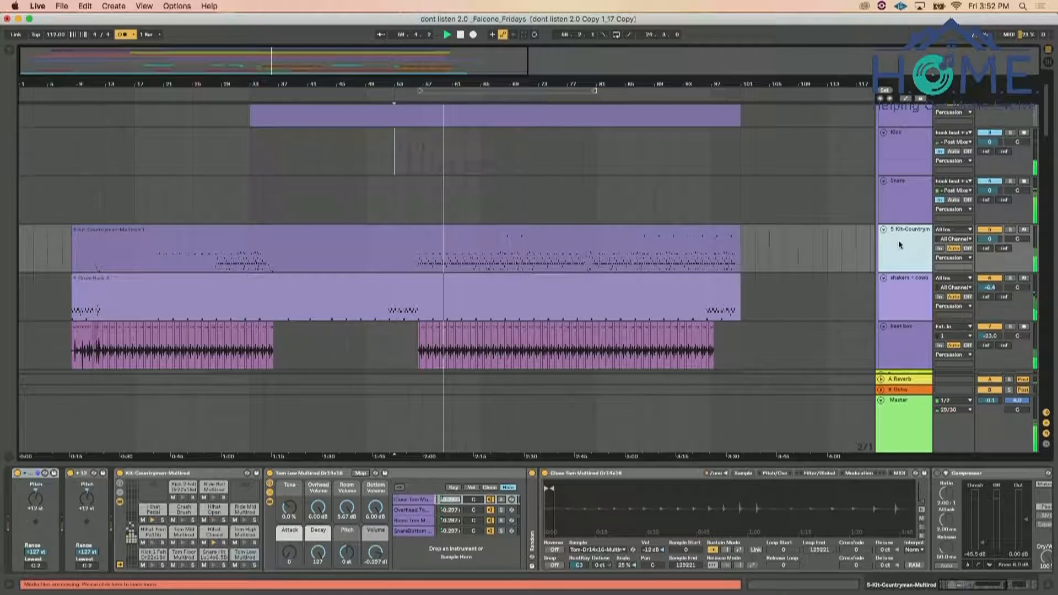
pyautogui.scroll(-1, 899, 241)
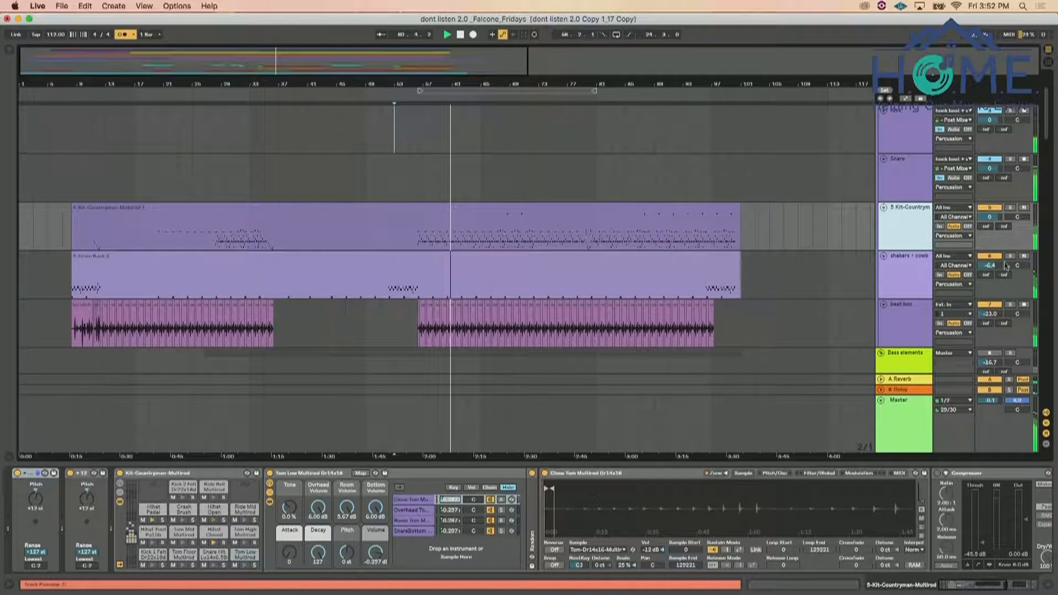
pyautogui.click(1011, 256)
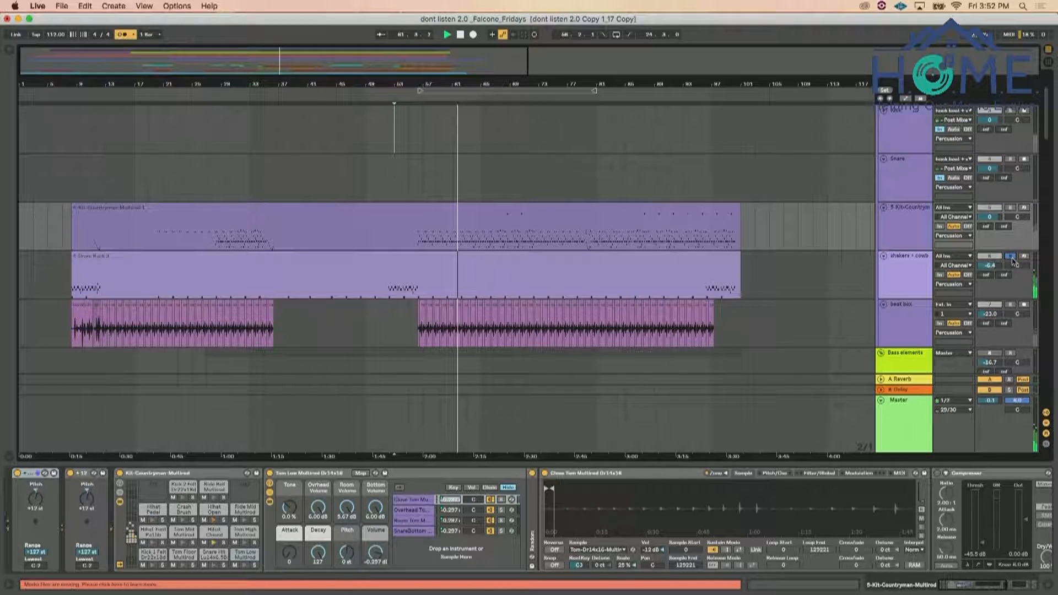
pyautogui.click(1012, 257)
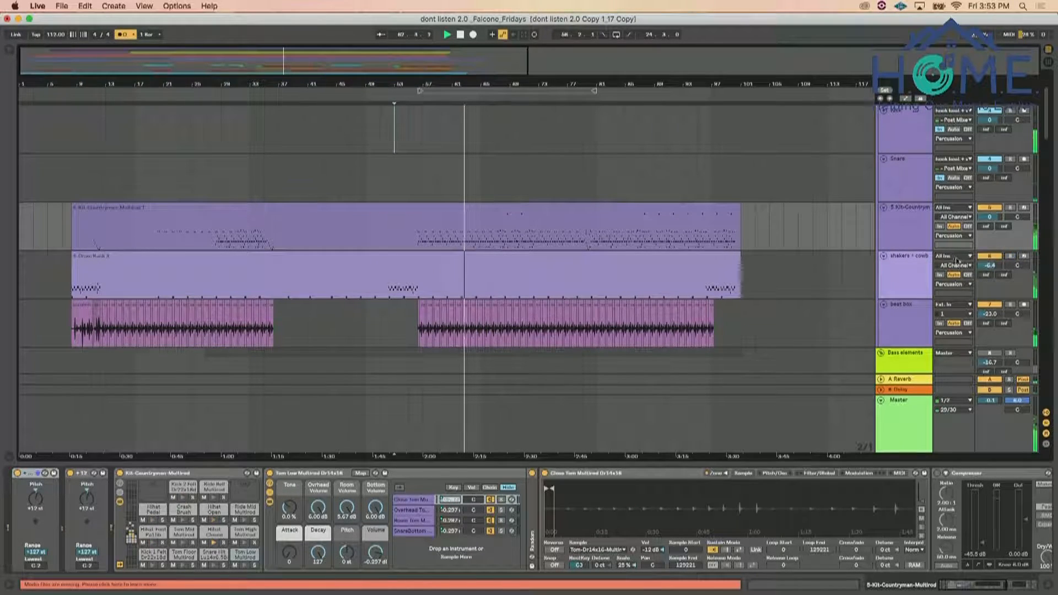
pyautogui.scroll(-3, 904, 254)
pyautogui.scroll(-6, 904, 255)
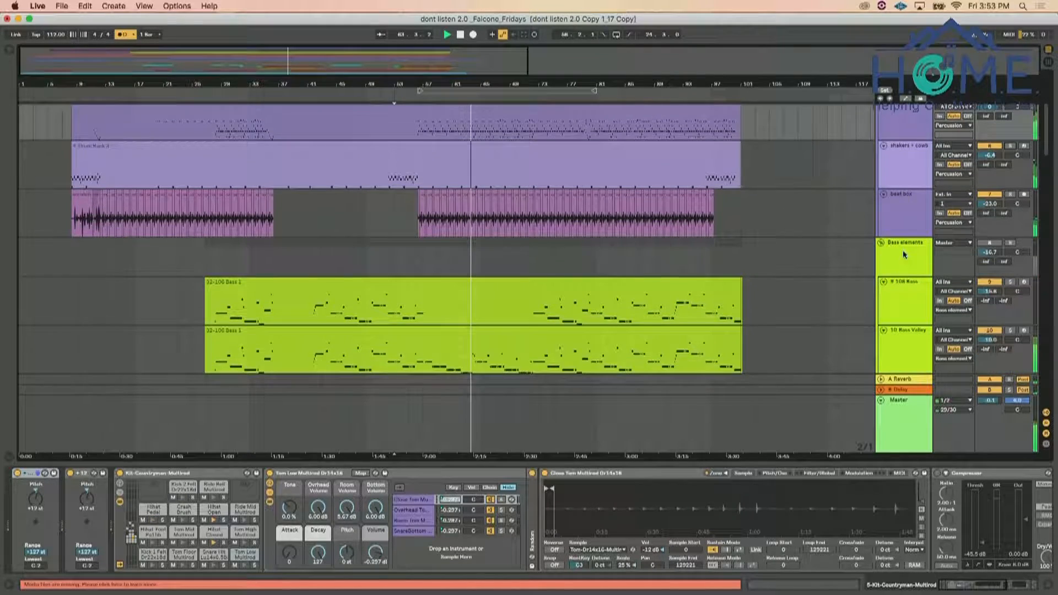
# Solo the 5-Kit-Countryman-Multirod track and play the arrangement from bar 67 to hear the kit alone
pyautogui.click(990, 133)
pyautogui.scroll(9, 932, 183)
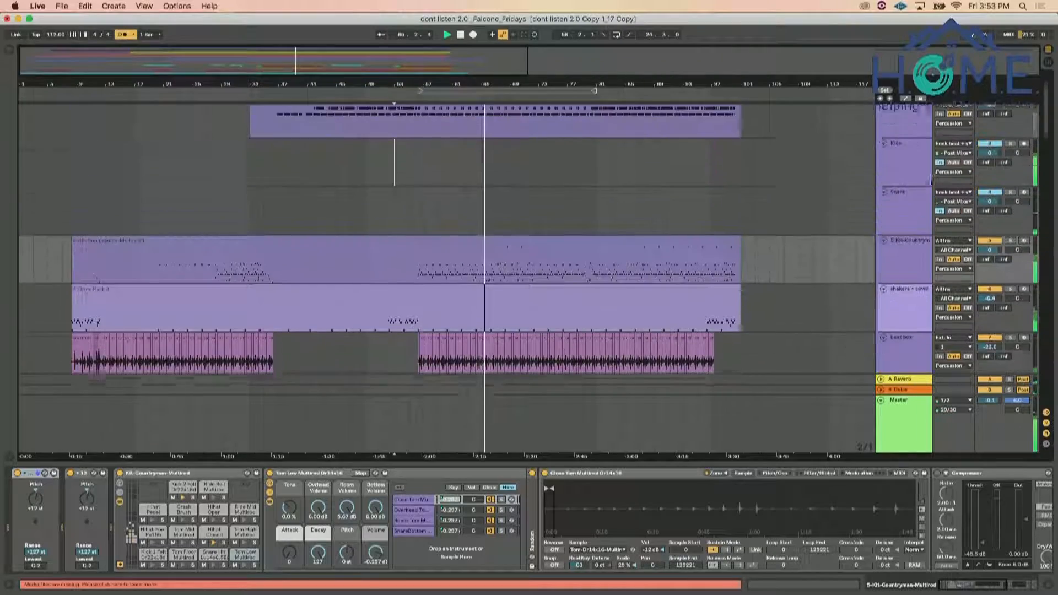
pyautogui.scroll(-1, 931, 183)
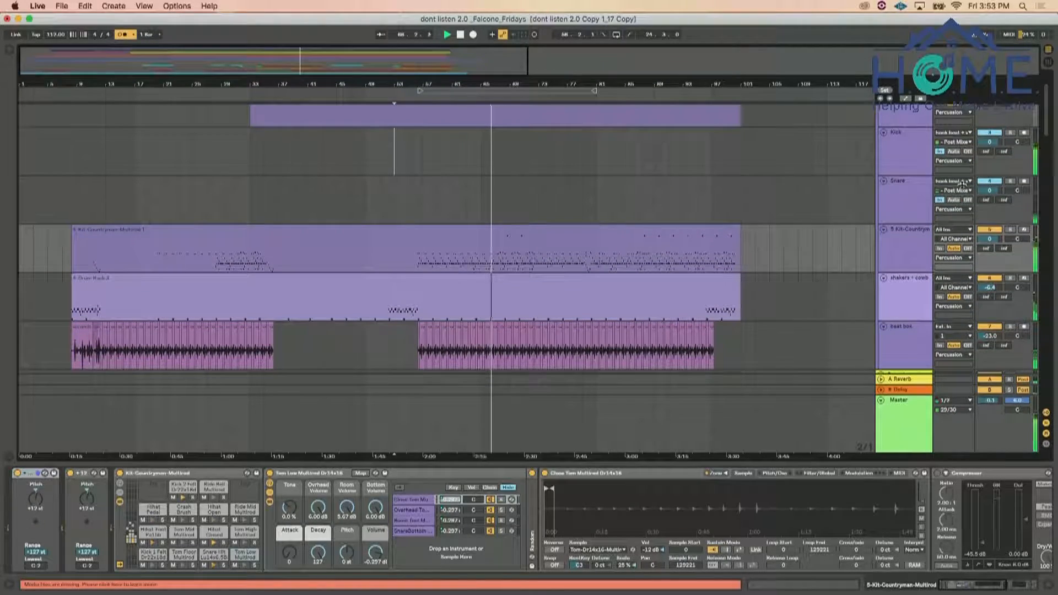
pyautogui.click(1011, 230)
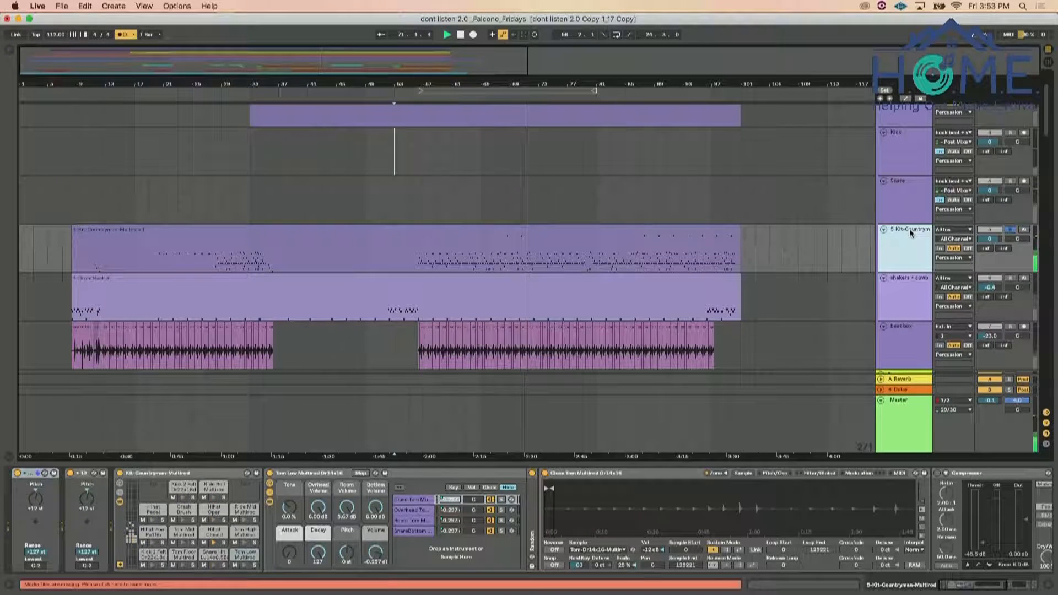
pyautogui.press('space')
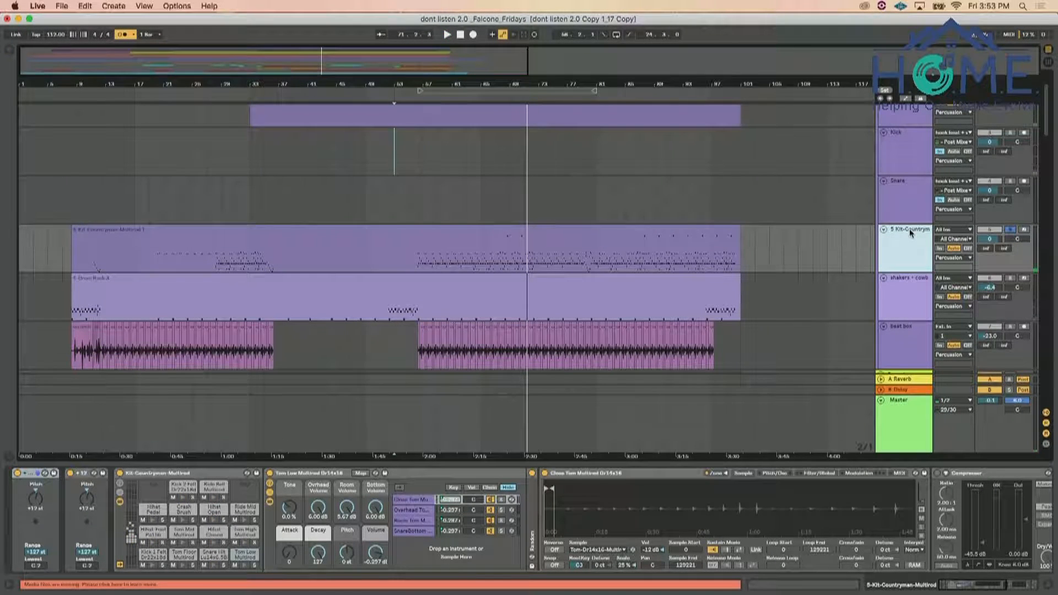
pyautogui.press('space')
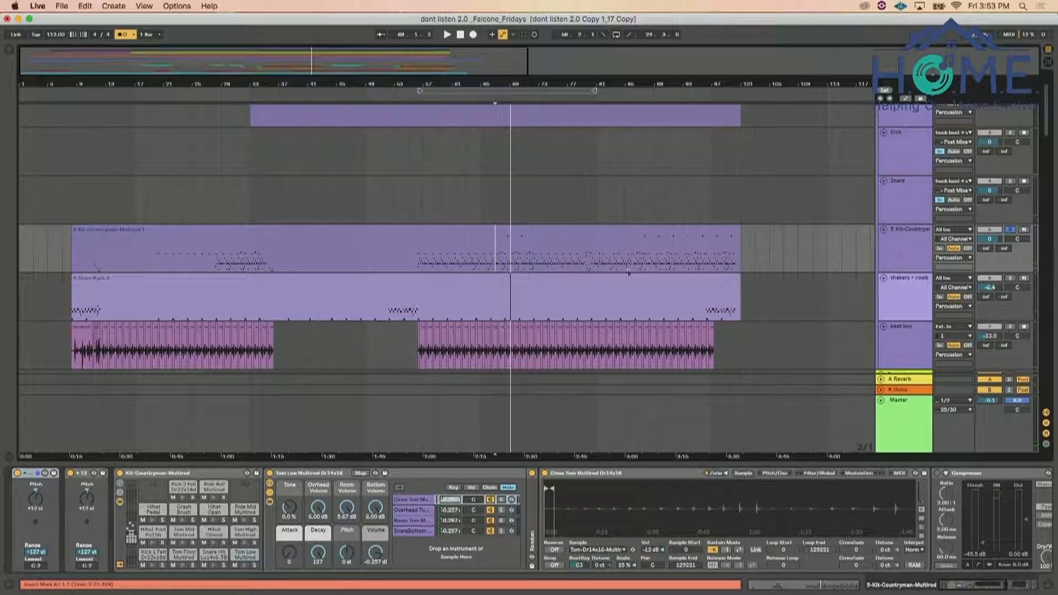
pyautogui.scroll(1, 640, 243)
pyautogui.click(917, 257)
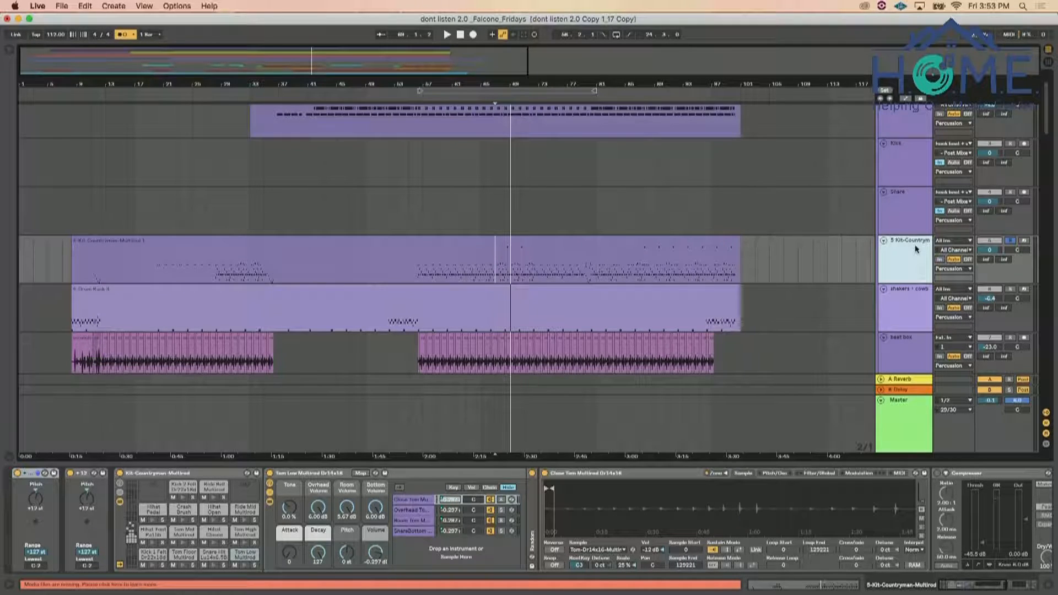
pyautogui.press('space')
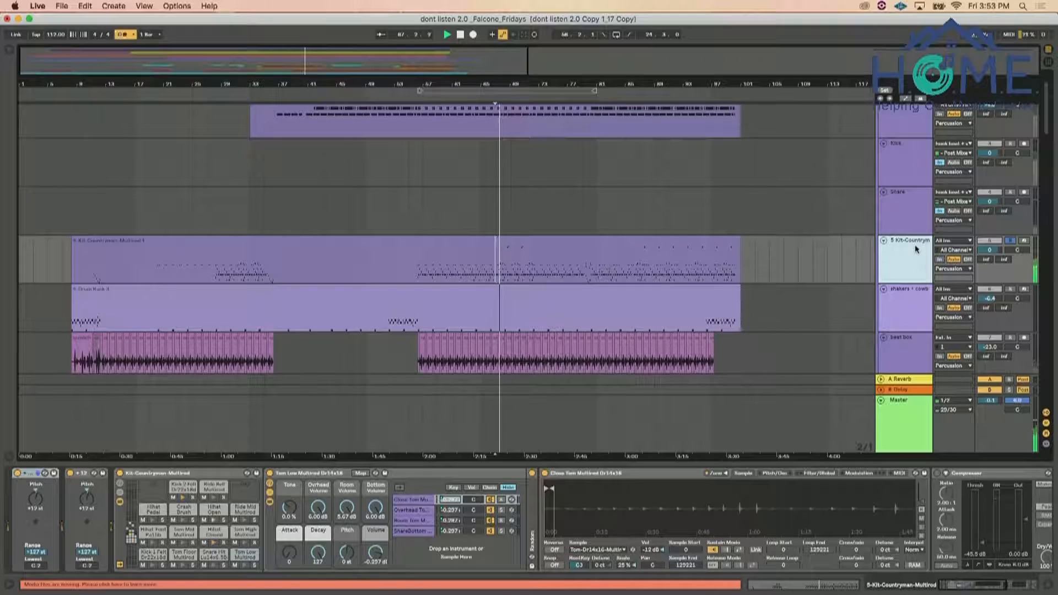
# Add four audio tracks directly below the 5-Kit-Countryman-Multirod track
pyautogui.scroll(2, 915, 243)
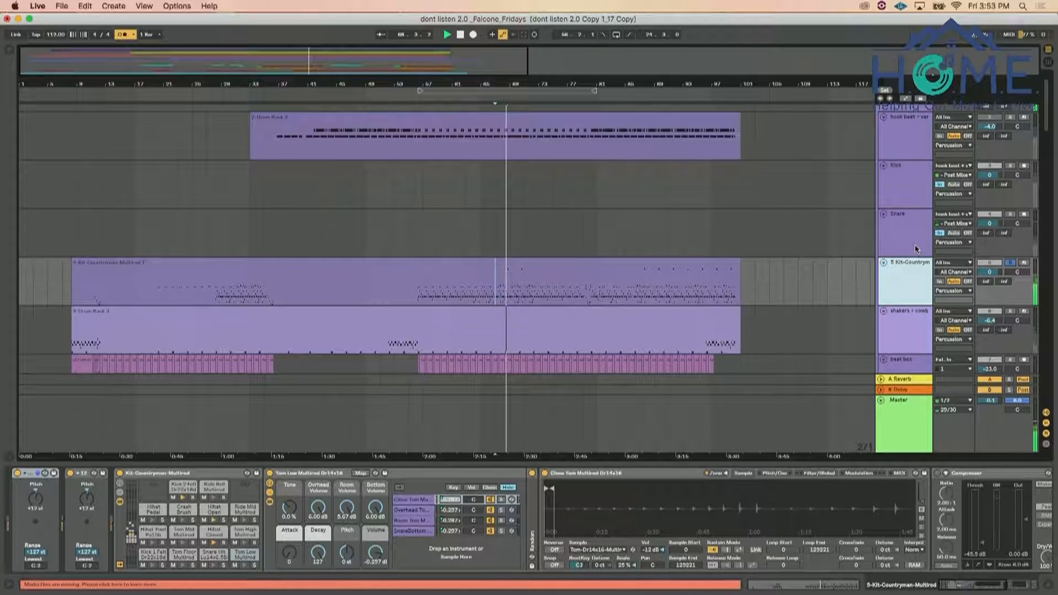
pyautogui.press('super+t')
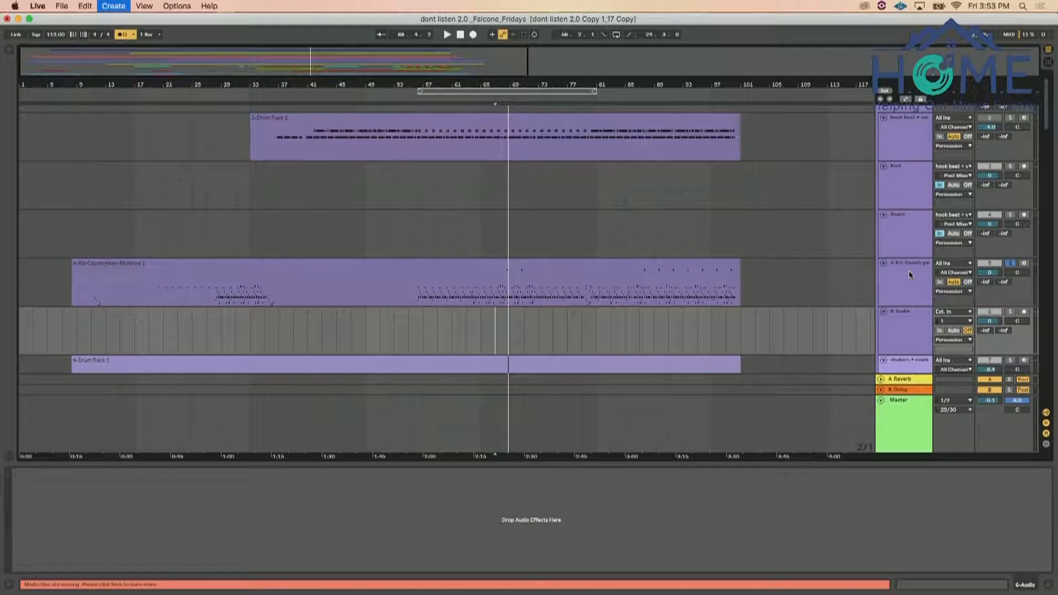
pyautogui.press('super+t')
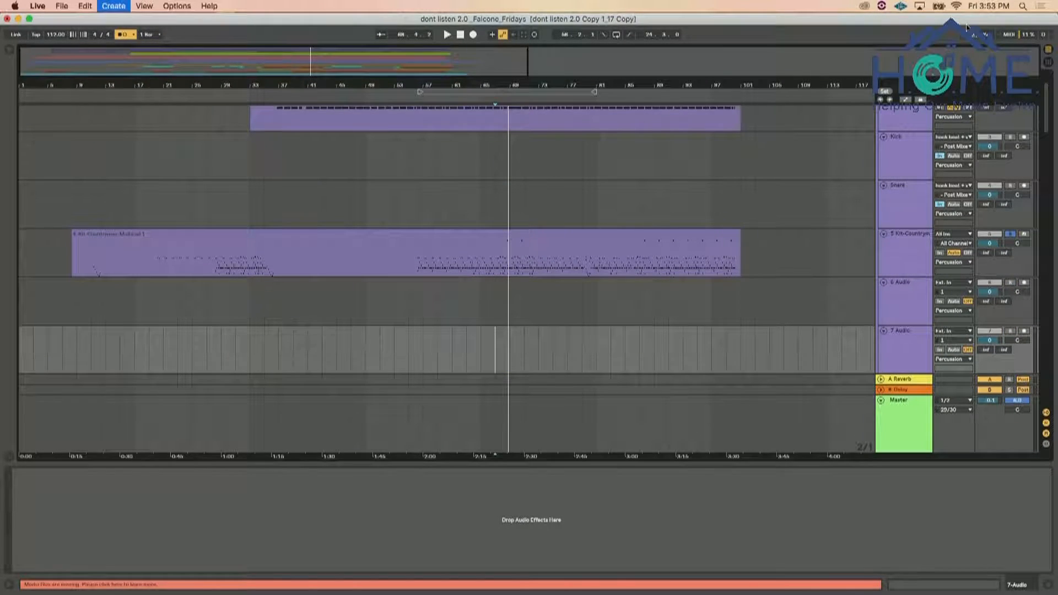
pyautogui.press('super+t')
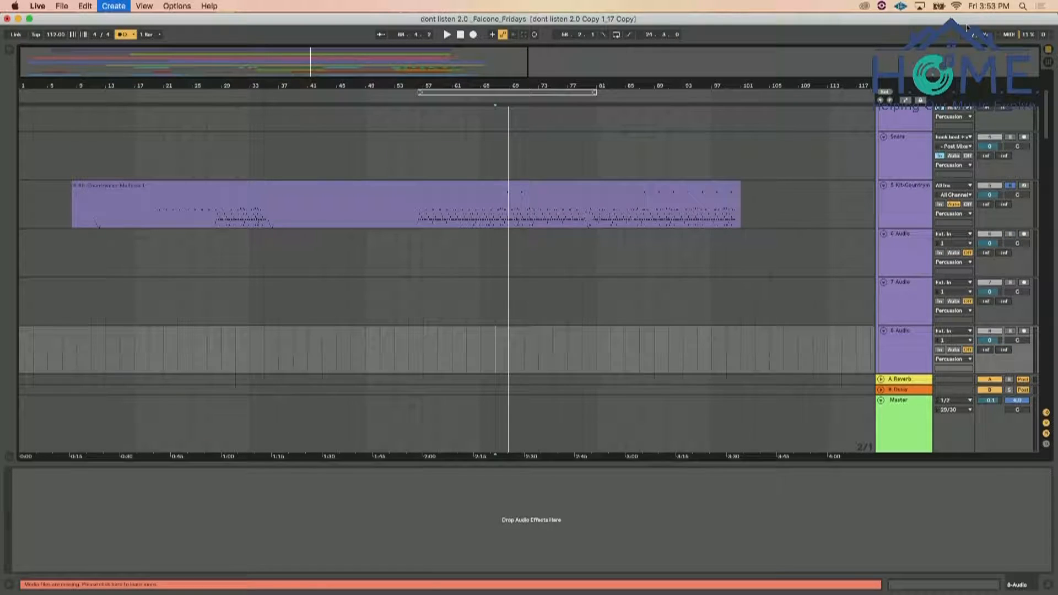
pyautogui.press('super+t')
pyautogui.scroll(4, 878, 243)
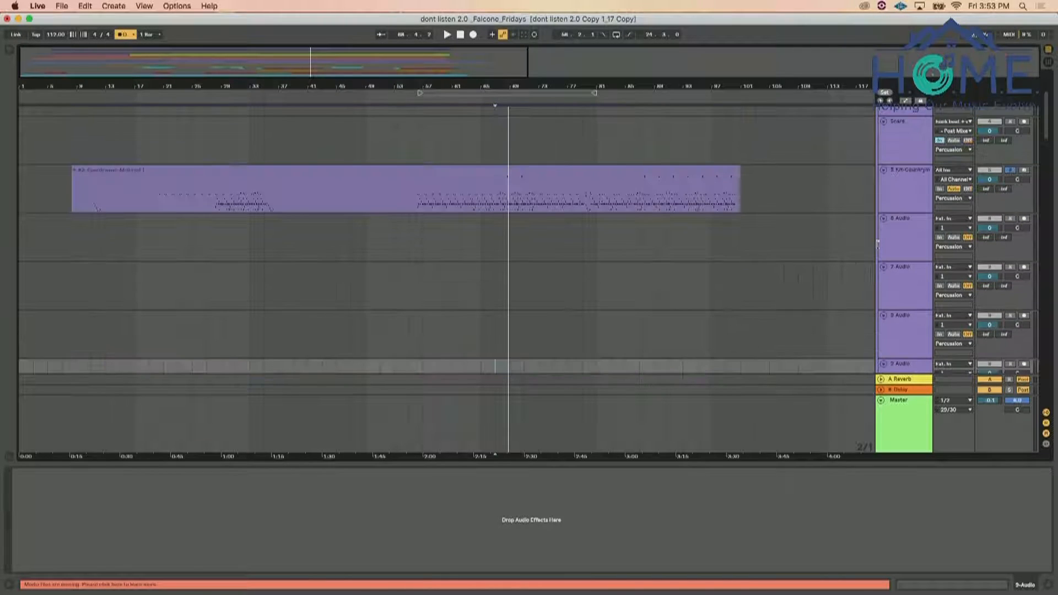
# Route audio from 5-Kit-Countryman-Multirod into the first new audio track and rename that track Kick 2
pyautogui.click(912, 194)
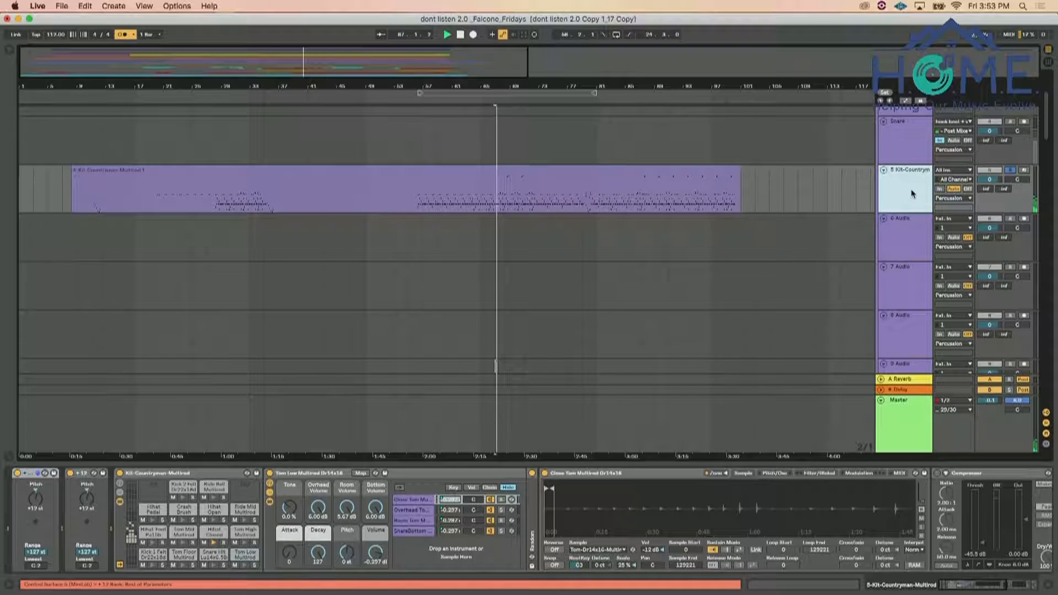
pyautogui.click(953, 219)
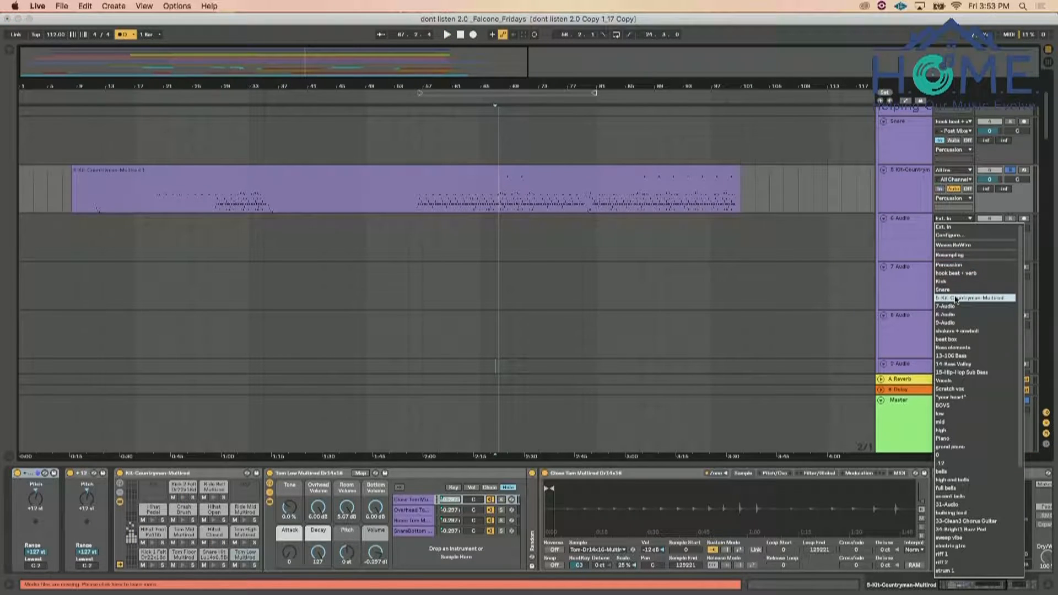
pyautogui.press('Return')
pyautogui.click(906, 223)
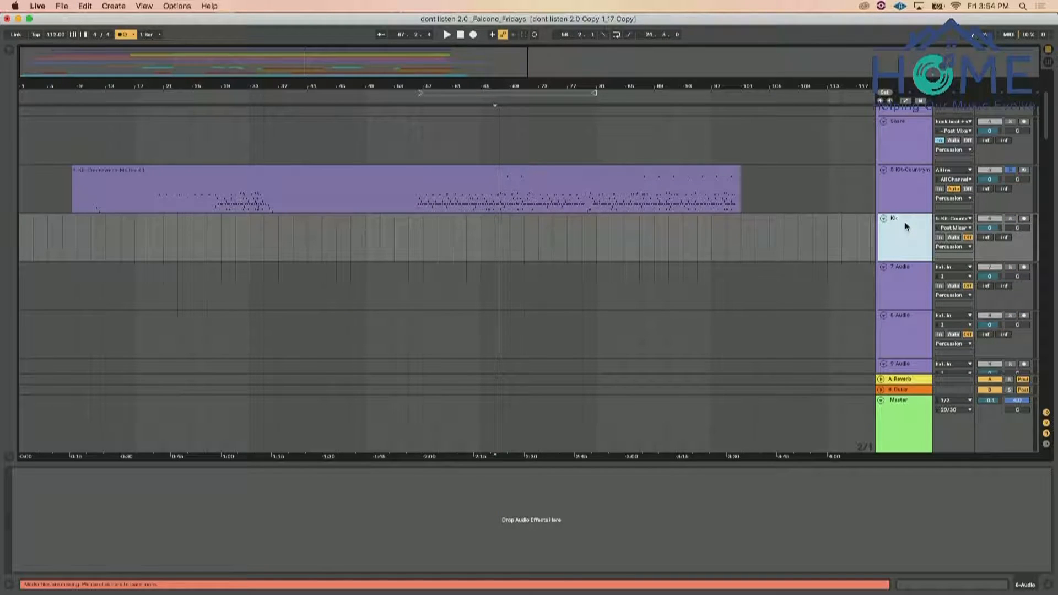
# During playback, examine the Kick 2 track's input source list for the kit's active kick, snare and hi-hat chains
pyautogui.click(955, 227)
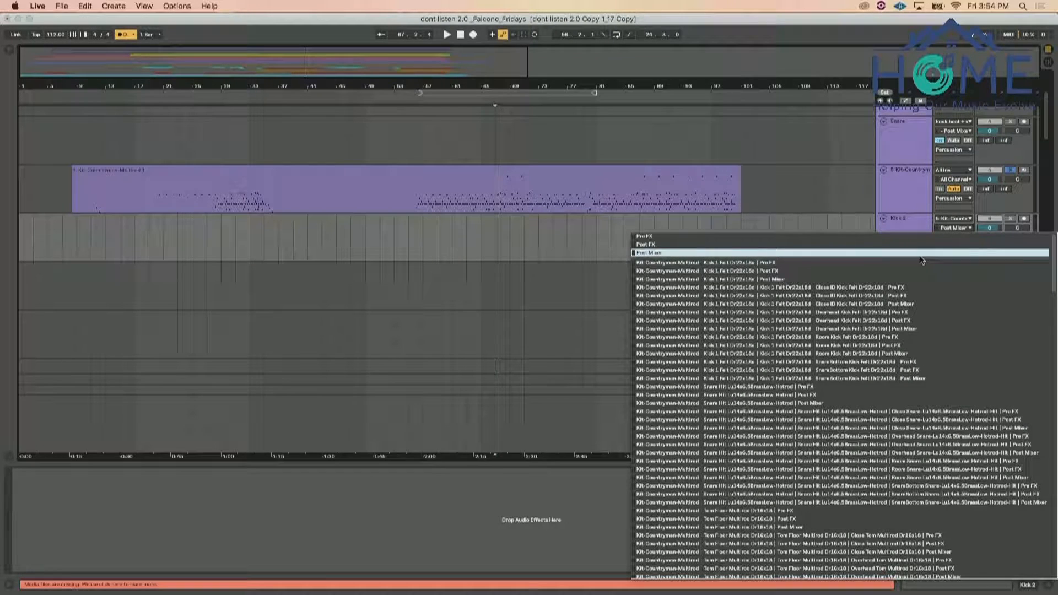
pyautogui.click(812, 38)
pyautogui.press('space')
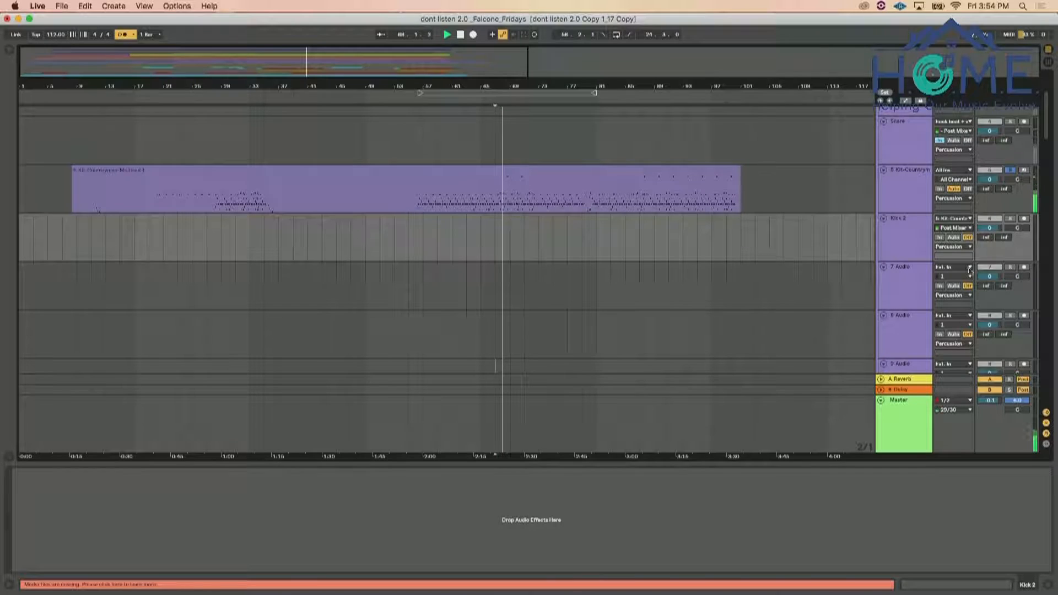
pyautogui.click(956, 229)
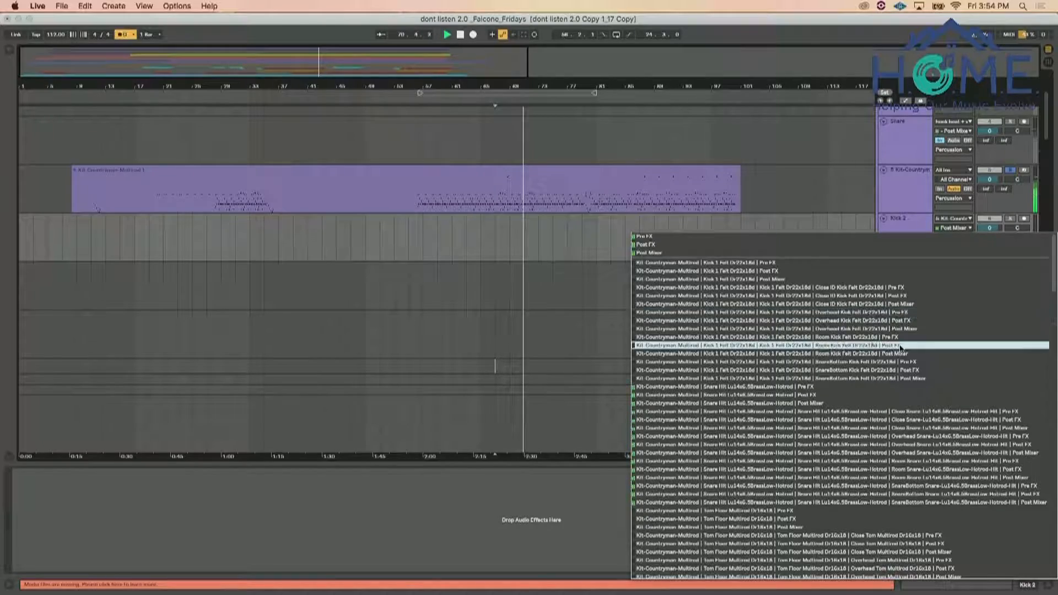
pyautogui.scroll(-9, 900, 348)
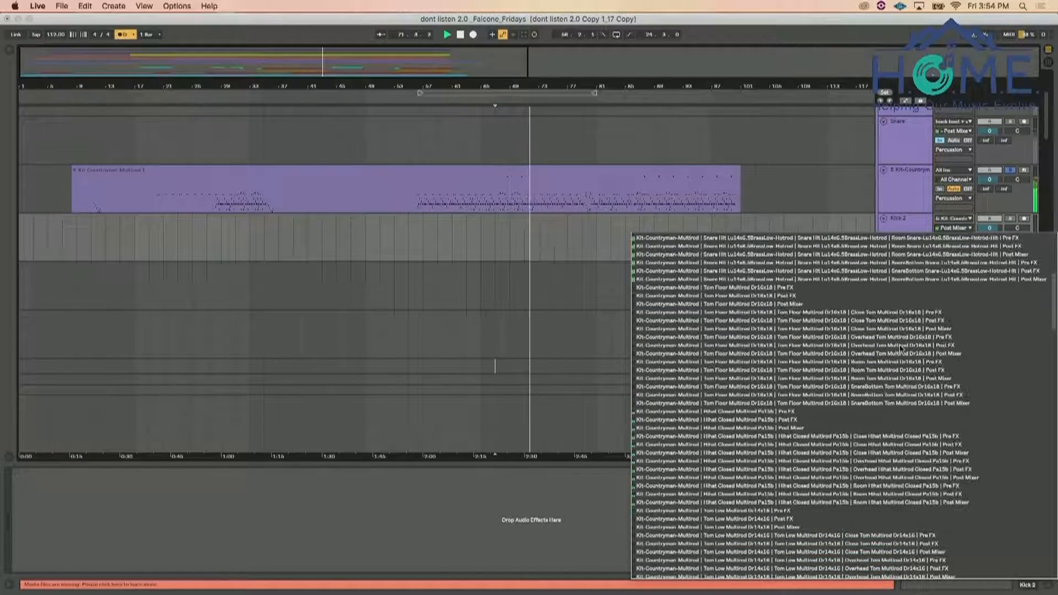
pyautogui.scroll(-7, 899, 348)
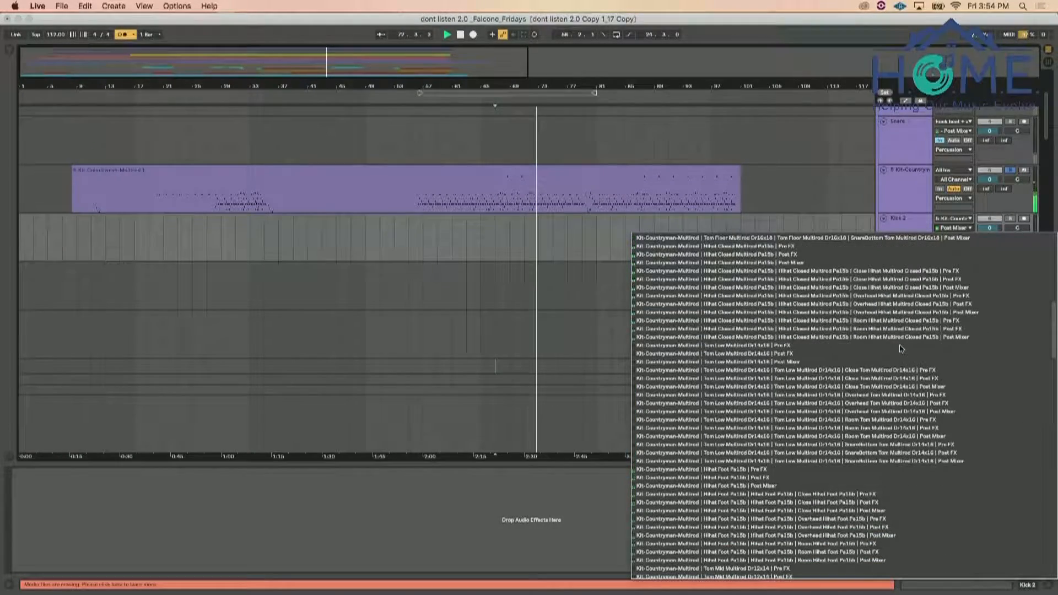
pyautogui.scroll(-1, 901, 339)
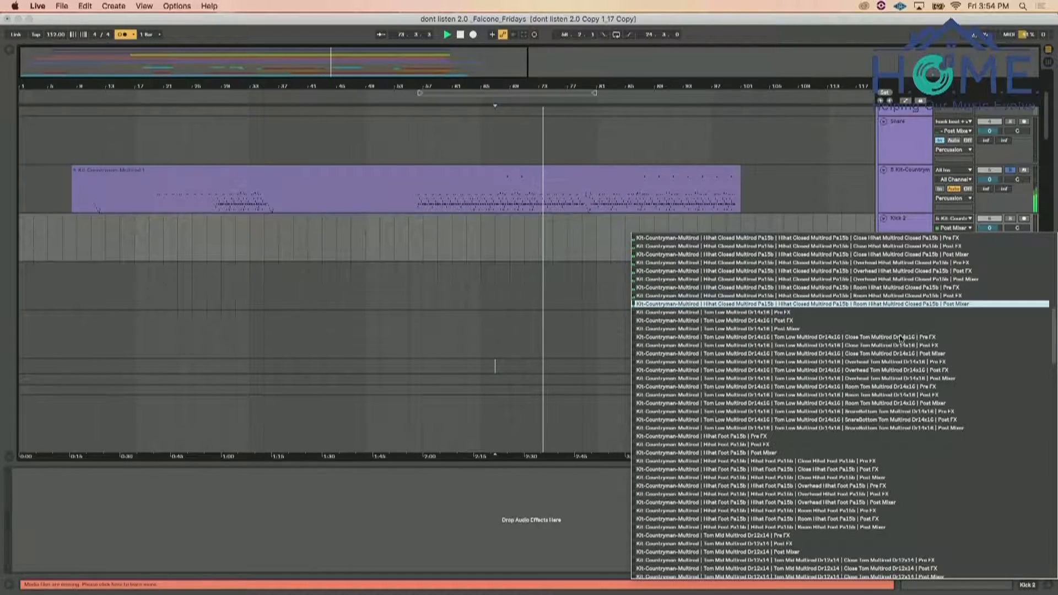
pyautogui.scroll(-7, 901, 338)
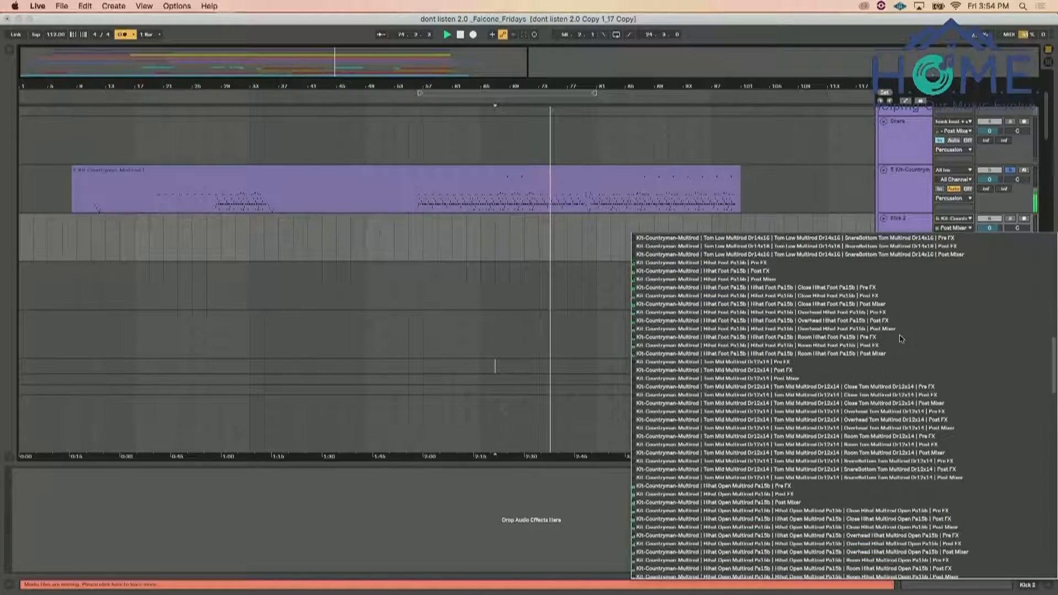
pyautogui.scroll(-7, 901, 338)
pyautogui.scroll(-14, 901, 337)
pyautogui.scroll(-1, 901, 337)
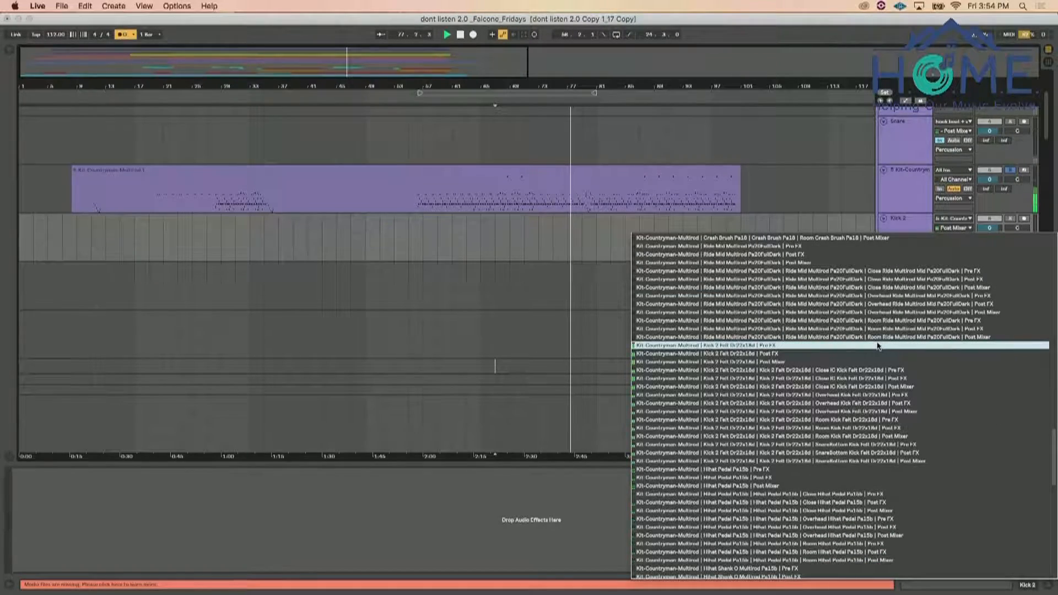
pyautogui.press('Down')
pyautogui.press('Down')
pyautogui.press('Down')
pyautogui.press('Down')
pyautogui.press('Down')
pyautogui.press('Down')
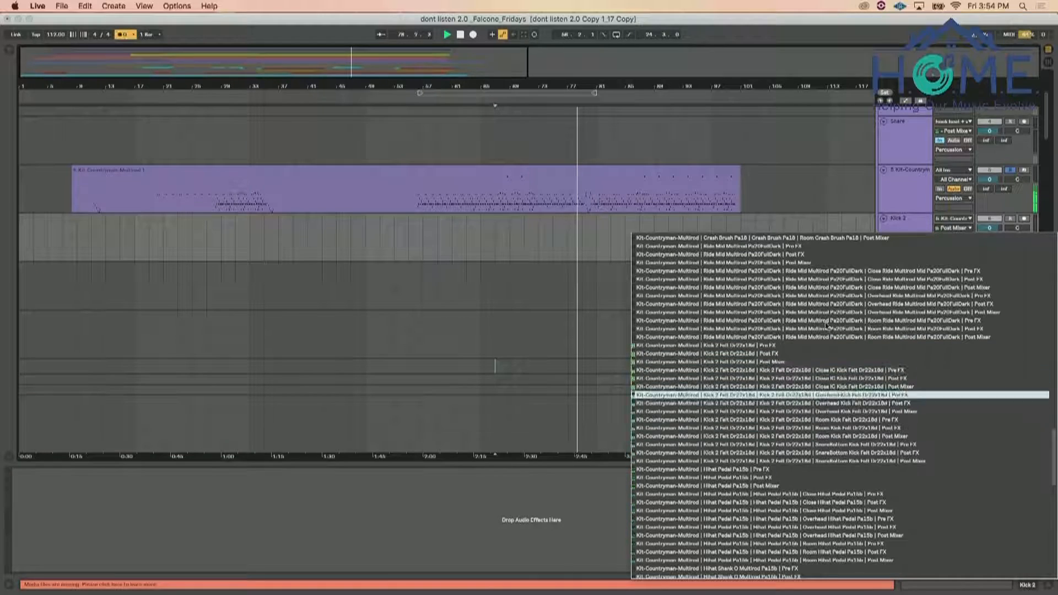
pyautogui.click(817, 209)
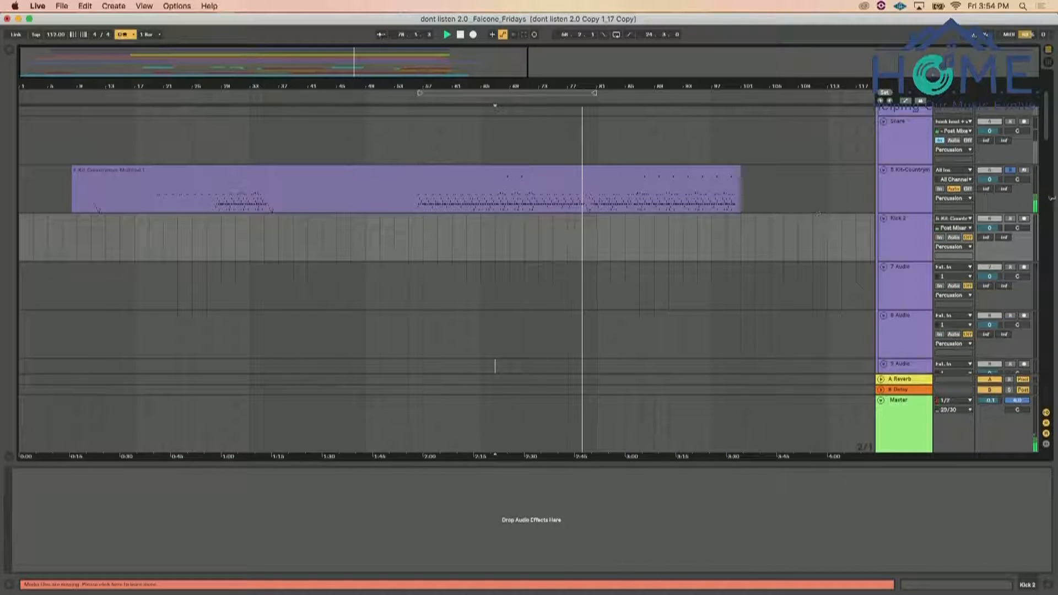
# Unsolo the 5-Kit-Countryman-Multirod track, briefly play its drum rack and show the devices of the Kick 2 Felt pad
pyautogui.click(1010, 171)
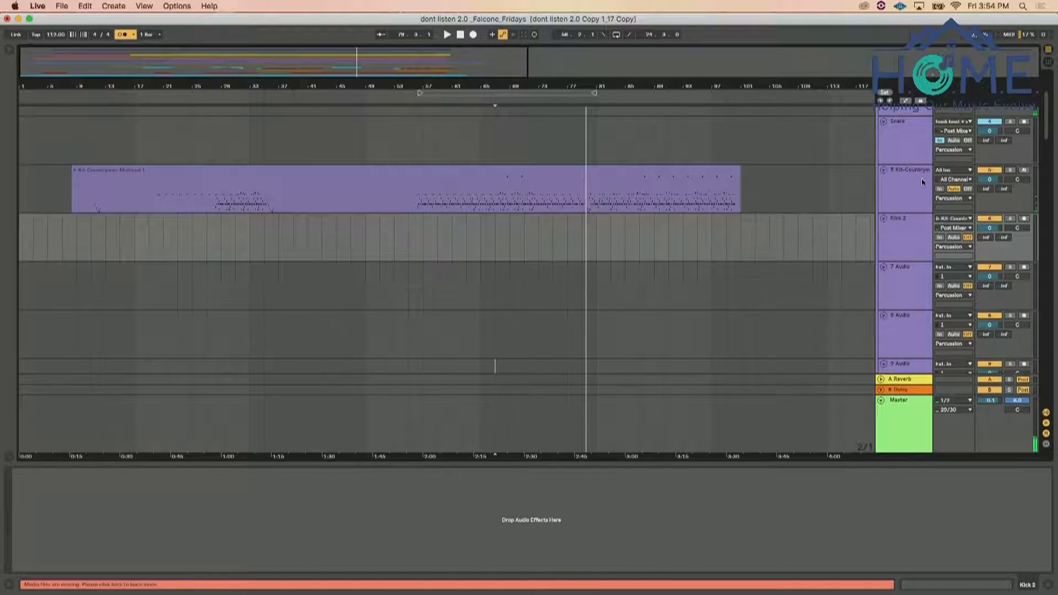
pyautogui.click(916, 178)
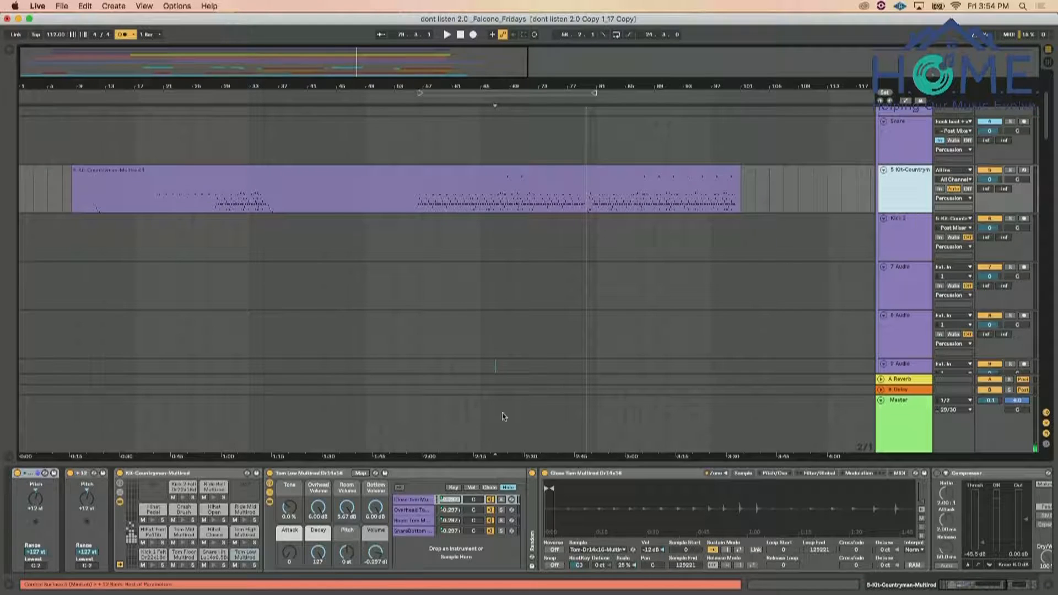
pyautogui.click(143, 520)
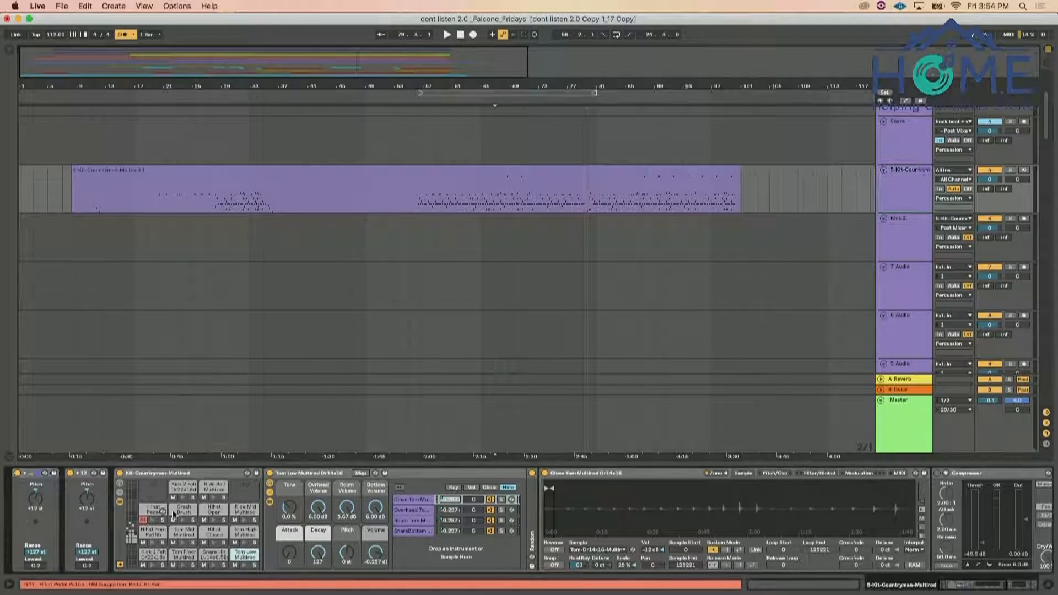
pyautogui.press('space')
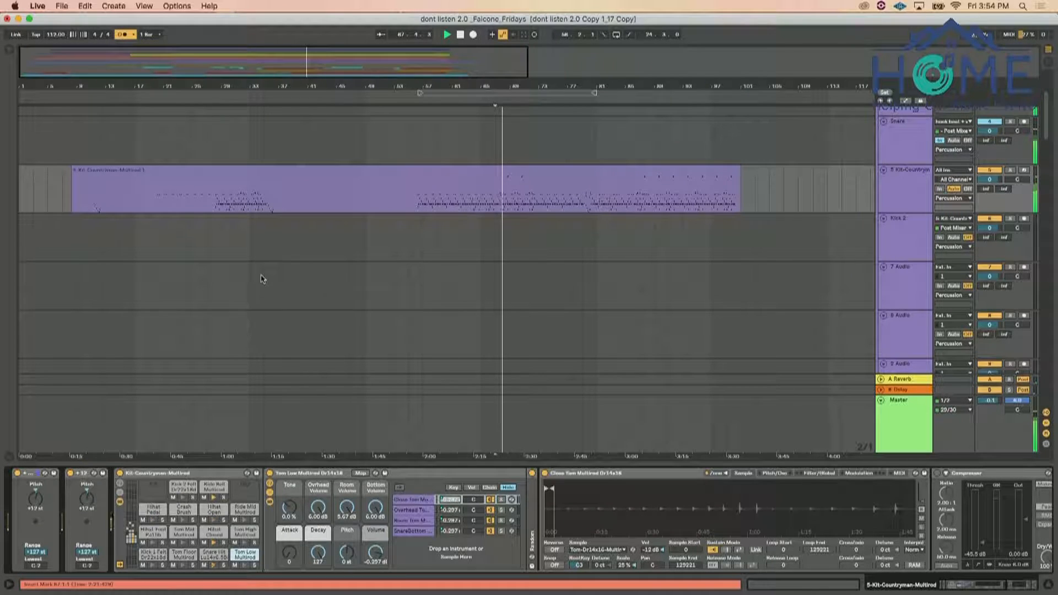
pyautogui.click(186, 488)
pyautogui.doubleClick(181, 490)
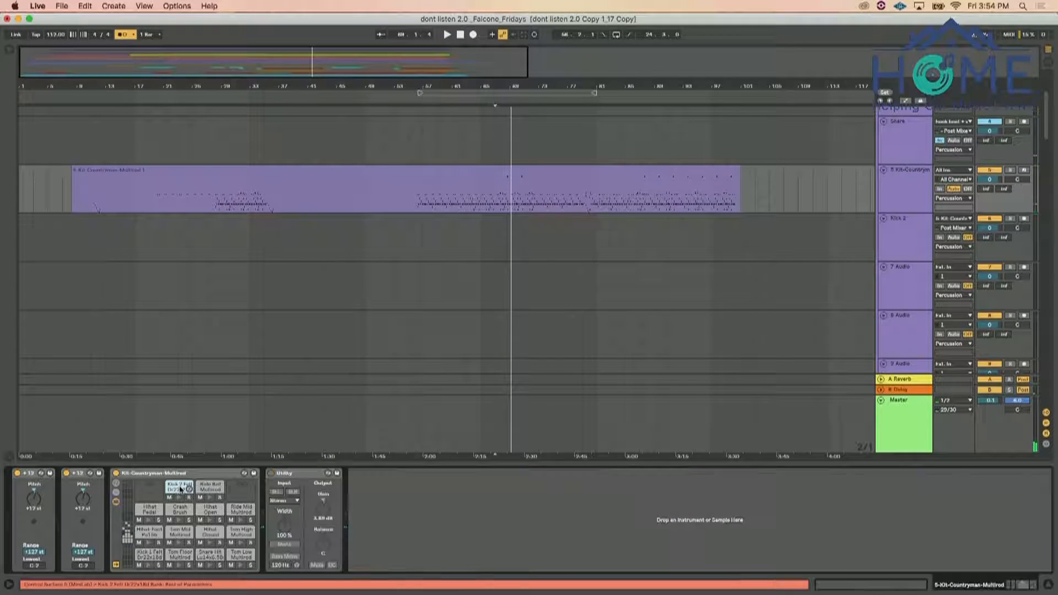
pyautogui.click(181, 489)
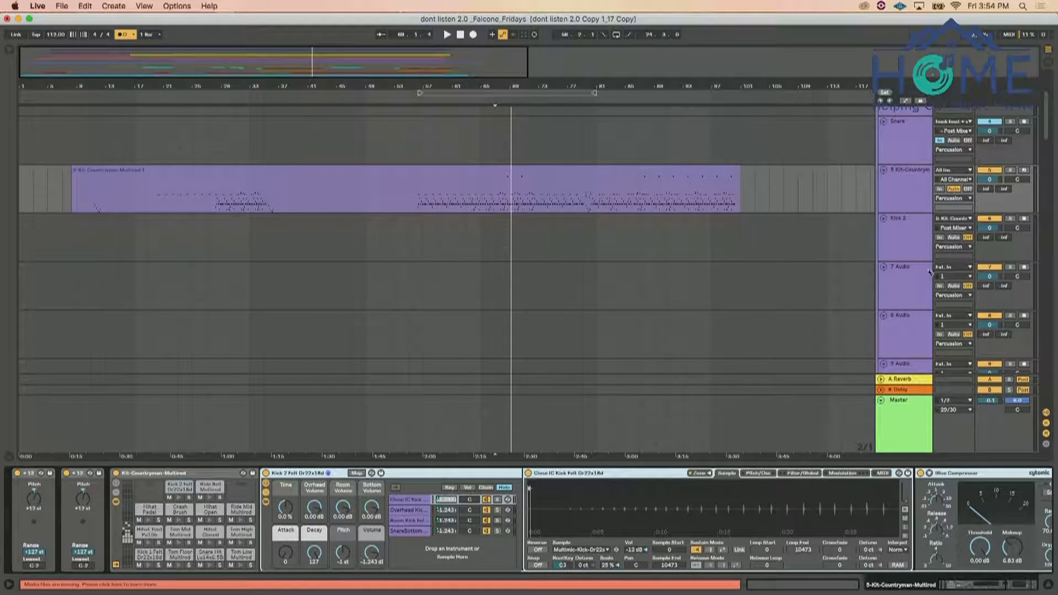
# Set the Kick 2 track's input channel to Kick 2 Felt Dr22x18d | Post Mixer, set its monitoring to In and play briefly
pyautogui.click(959, 228)
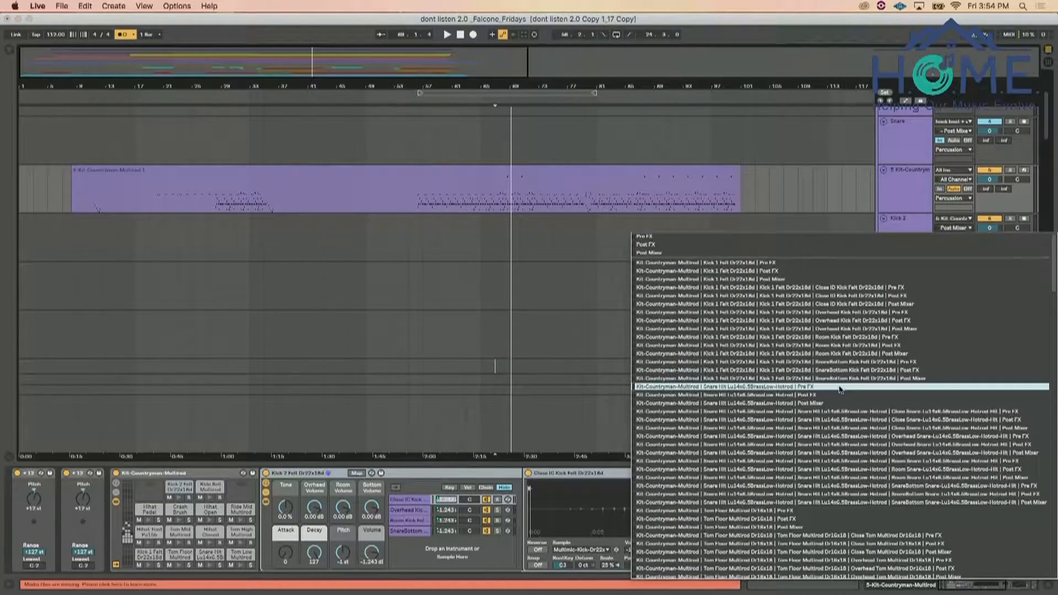
pyautogui.scroll(-15, 840, 390)
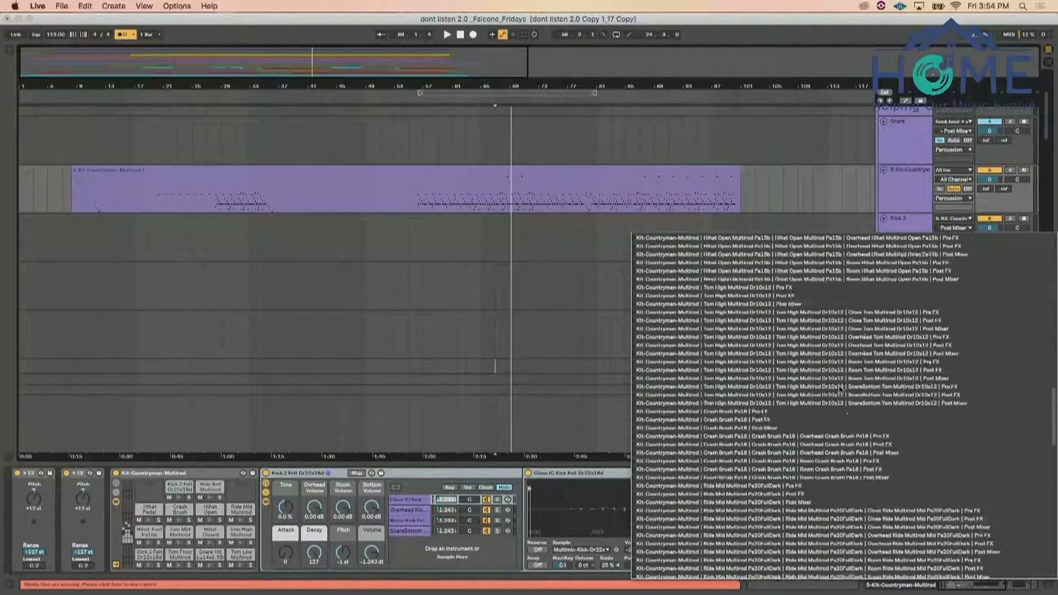
pyautogui.scroll(-8, 840, 390)
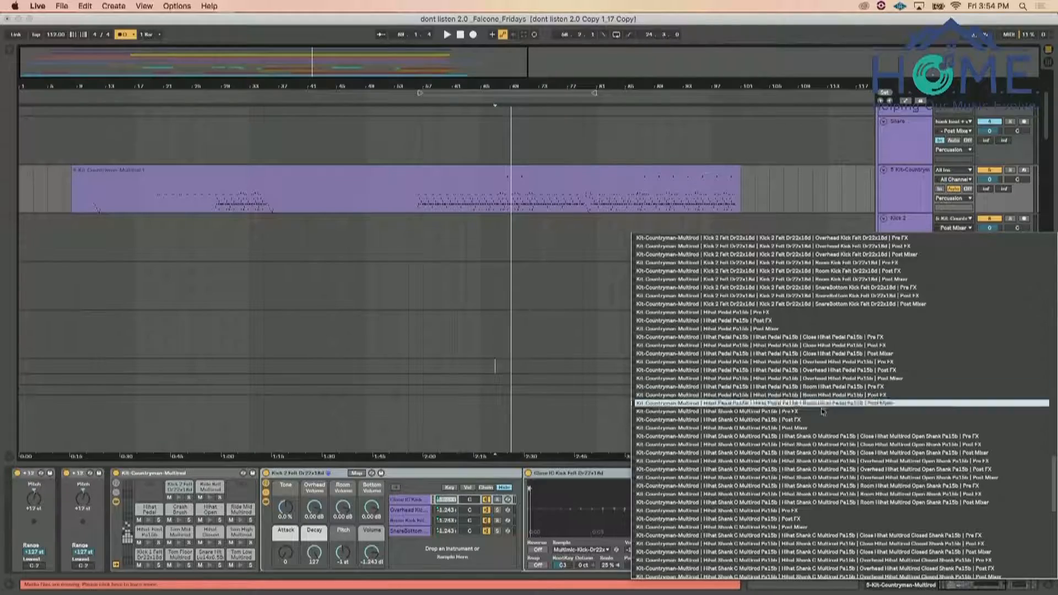
pyautogui.scroll(5, 822, 355)
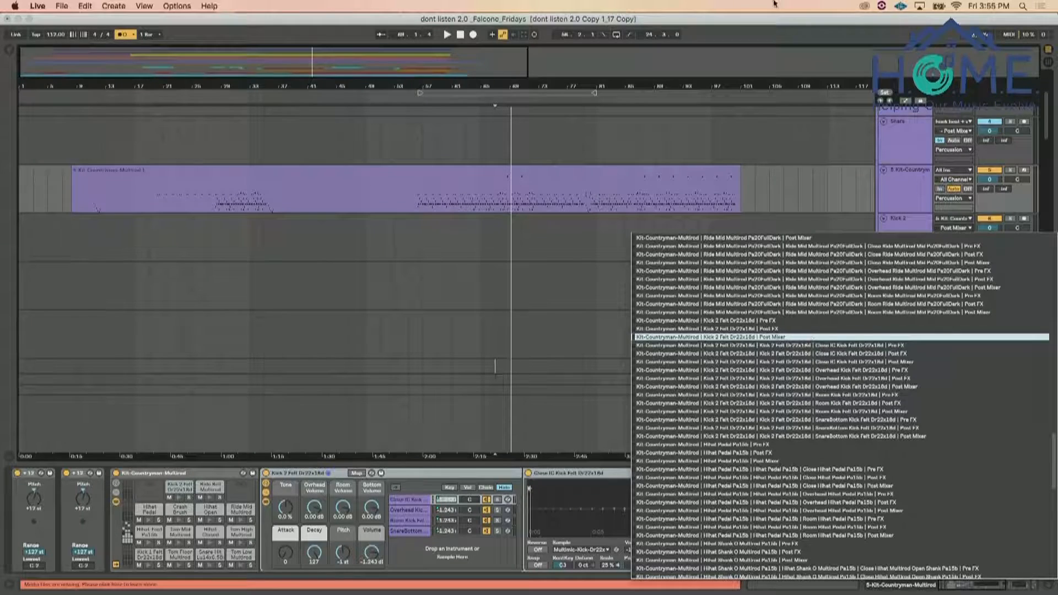
pyautogui.click(745, 26)
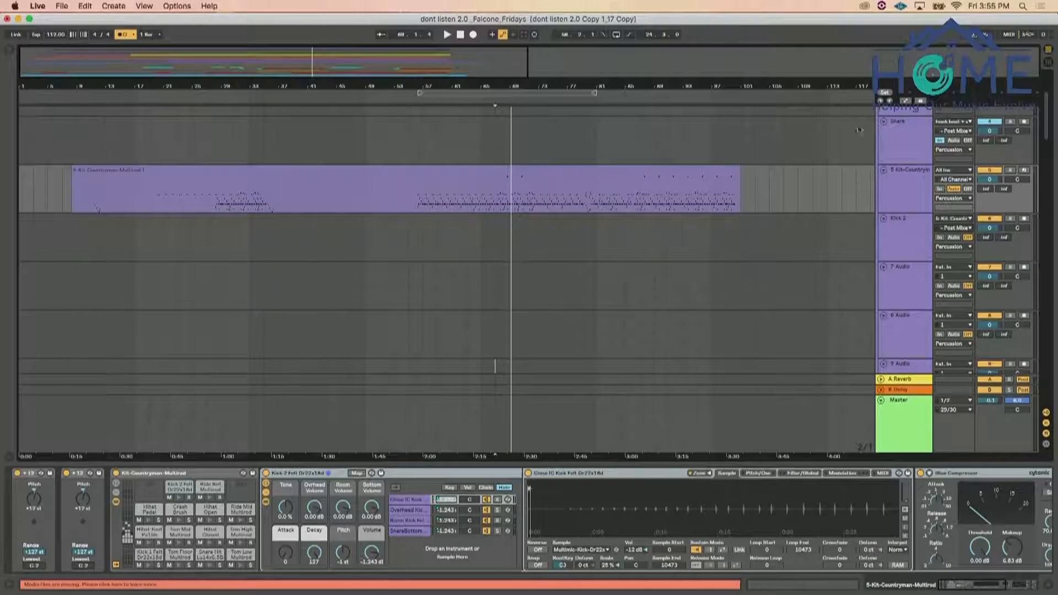
pyautogui.click(940, 237)
pyautogui.press('space')
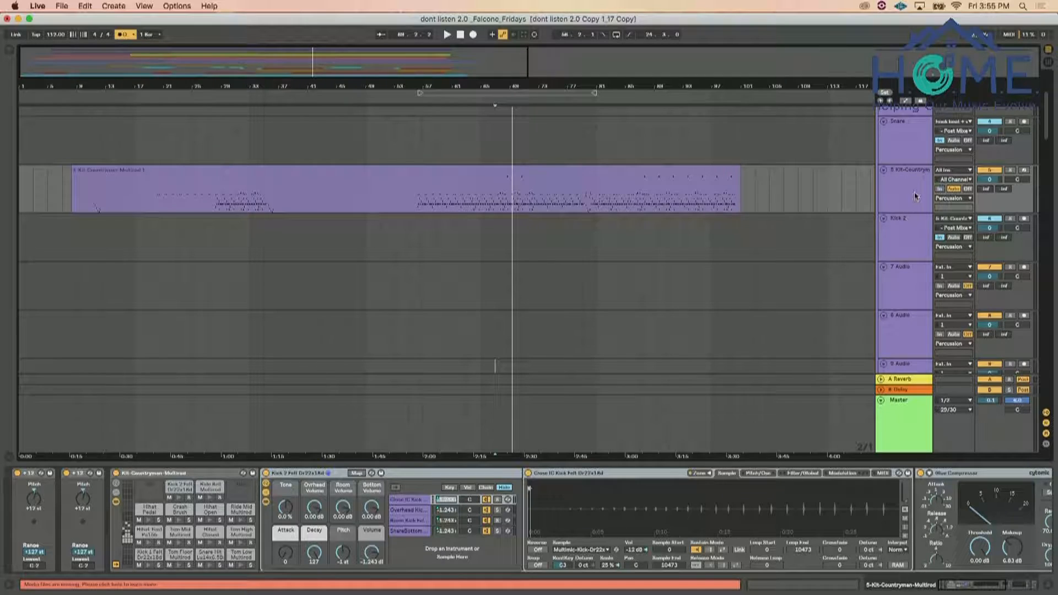
# Rename the 7 Audio track as Snare and route its audio input from 5-Kit-Countryman-Multirod
pyautogui.click(899, 268)
pyautogui.write('Snare')
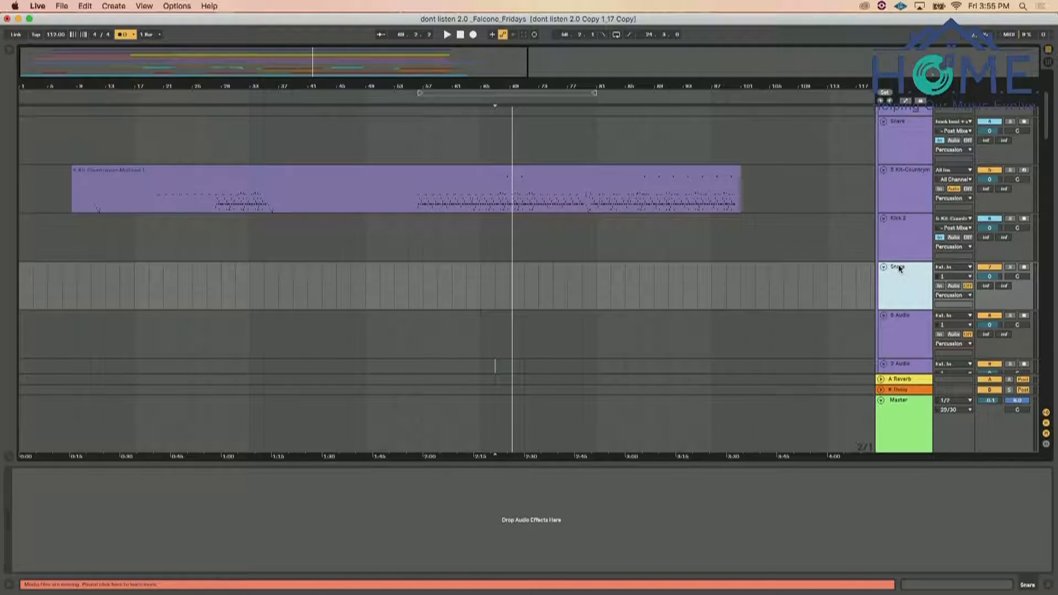
pyautogui.click(954, 267)
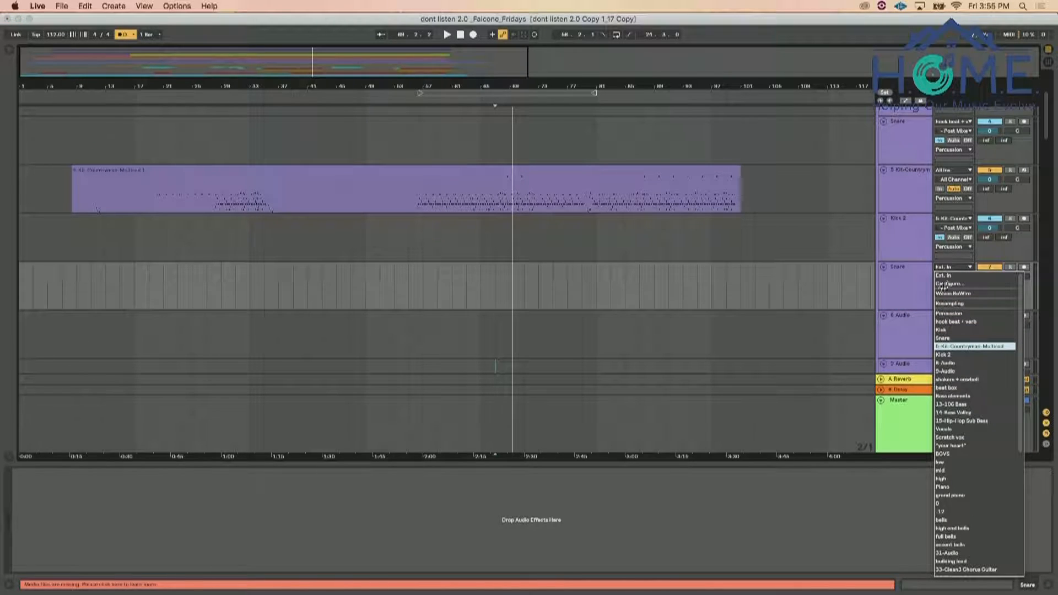
pyautogui.click(964, 347)
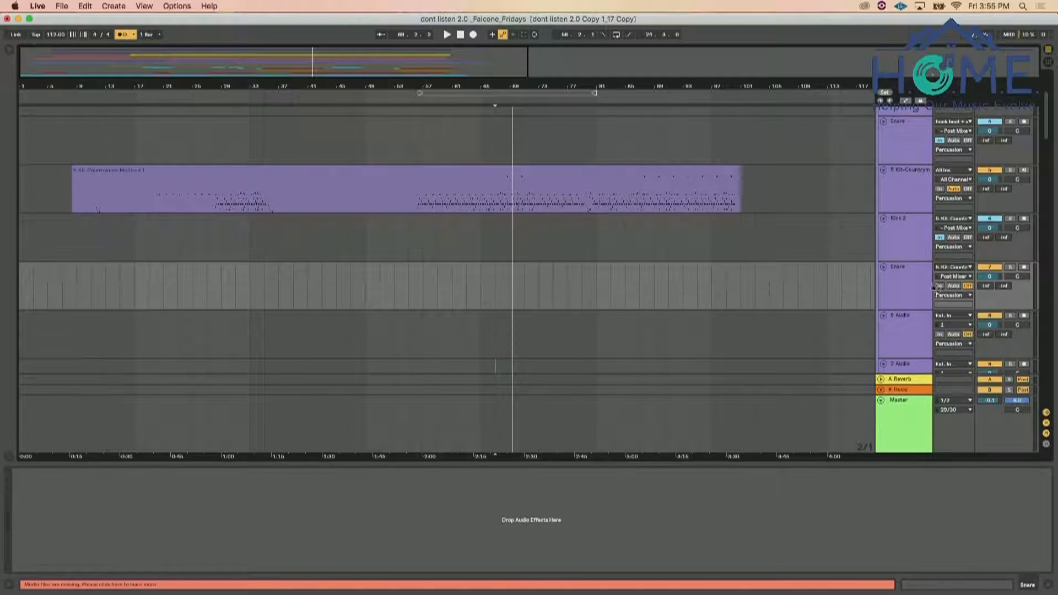
# Play the 5-Kit-Countryman-Multirod drum rack briefly and show the devices of its Snare Hit pad
pyautogui.click(918, 207)
pyautogui.press('space')
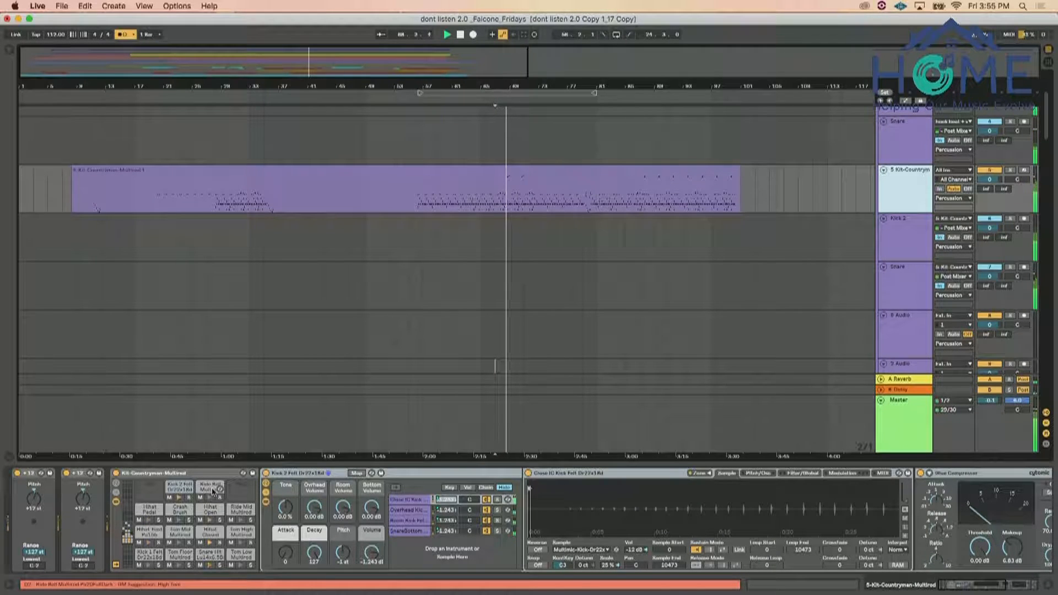
pyautogui.click(211, 556)
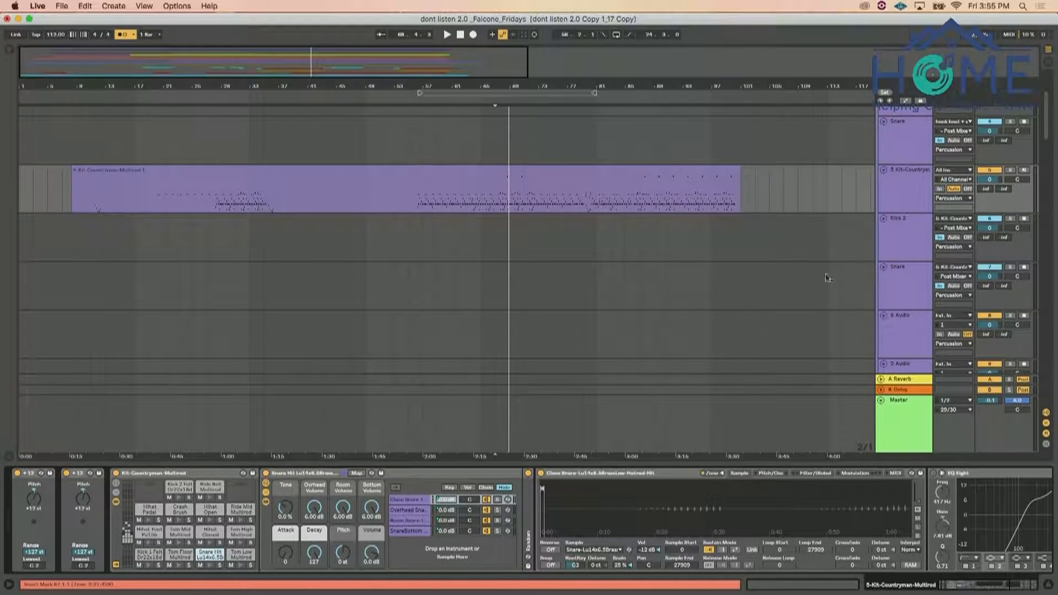
# Set the new Snare track's input channel to Kit-Countryman-Multirod | Snare Hit Lu14x6.5BrassLow-Hotrod | Post Mixer
pyautogui.click(954, 267)
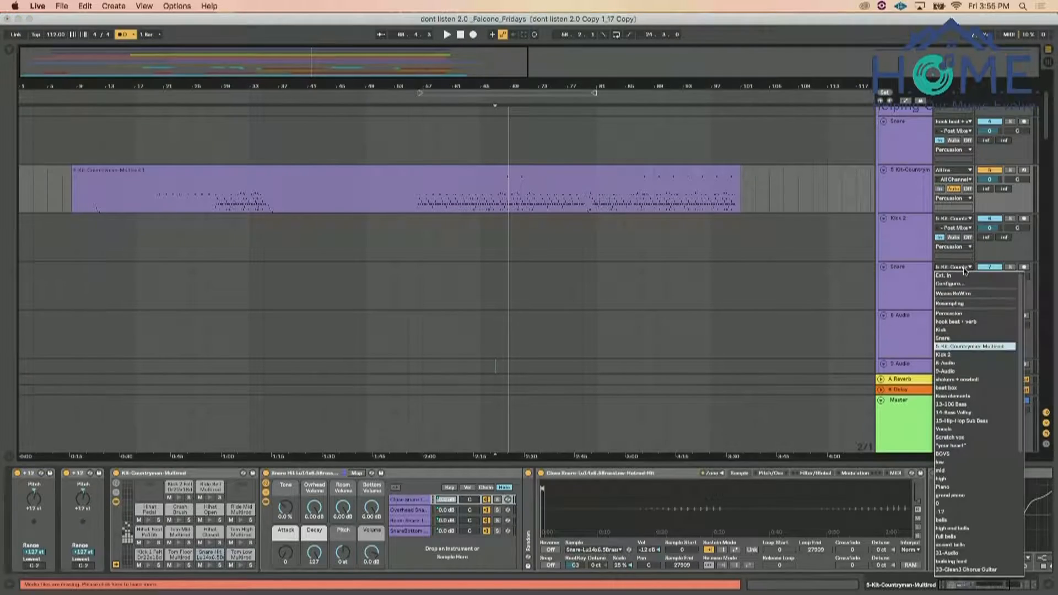
pyautogui.click(949, 340)
pyautogui.click(952, 269)
pyautogui.click(918, 272)
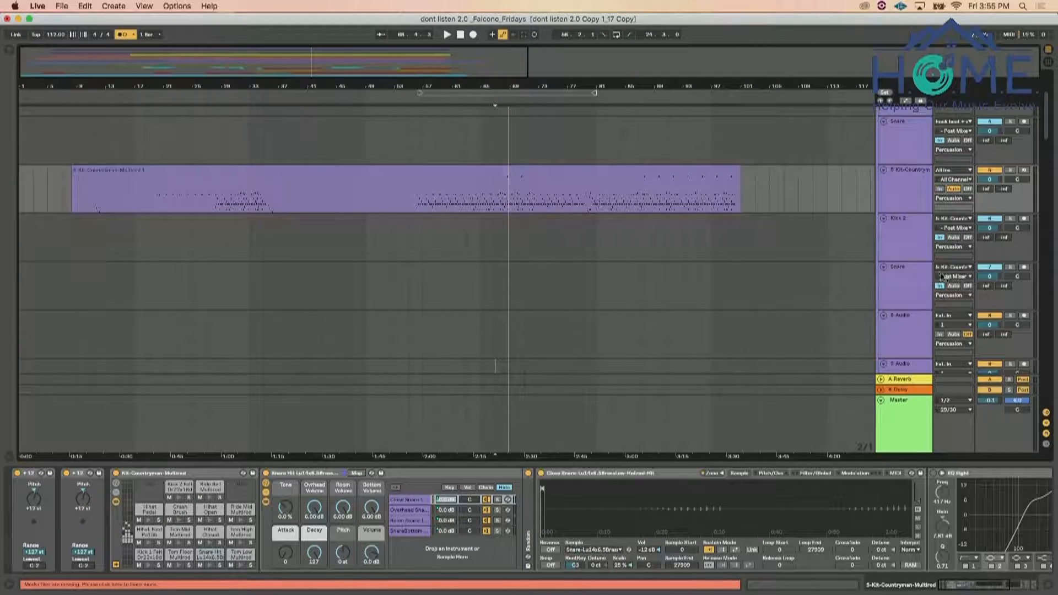
pyautogui.click(944, 277)
pyautogui.scroll(-5, 896, 369)
pyautogui.scroll(-5, 897, 369)
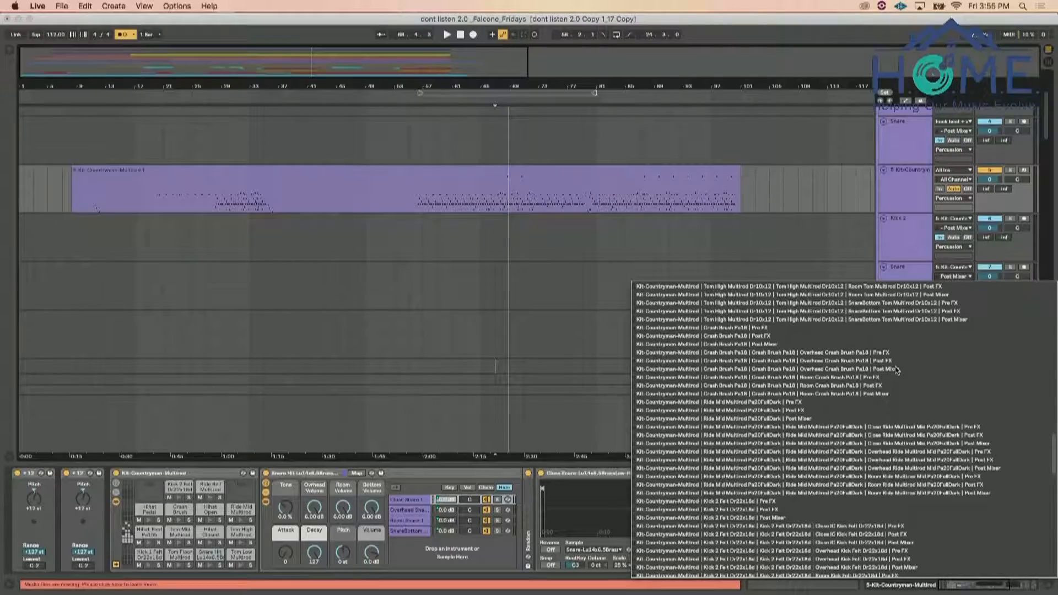
pyautogui.scroll(15, 896, 370)
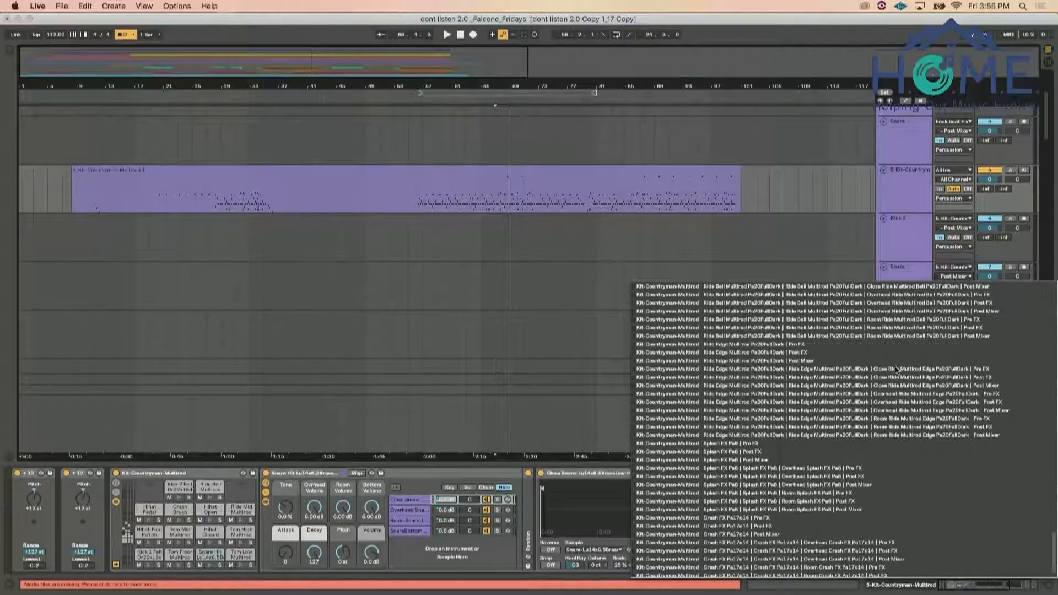
pyautogui.scroll(-3, 896, 371)
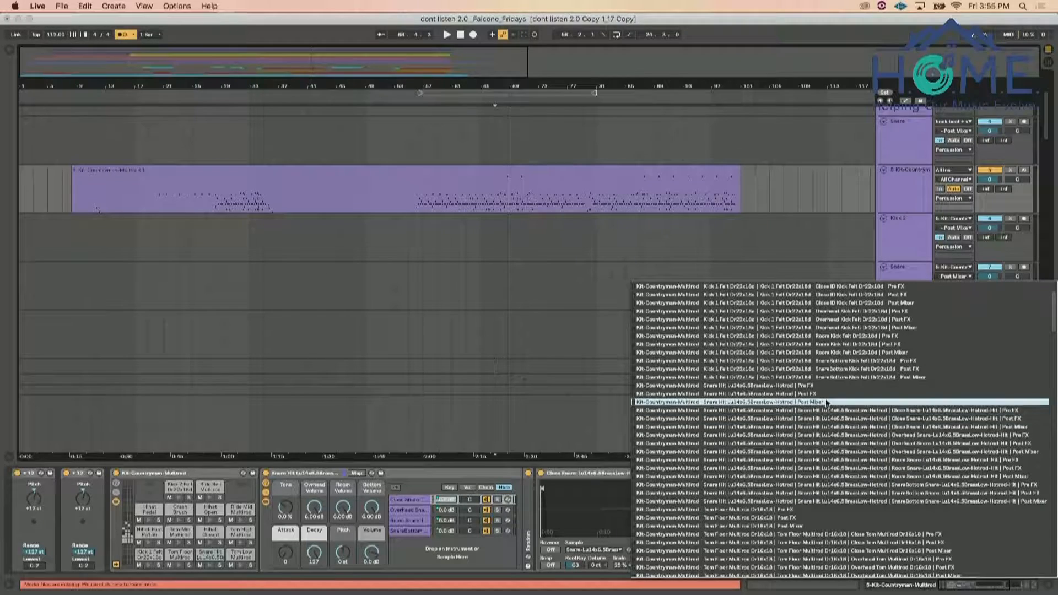
# Audition the kit's Snare Hit pad, then play the arrangement to check the signal reaching the new Snare track
pyautogui.click(213, 546)
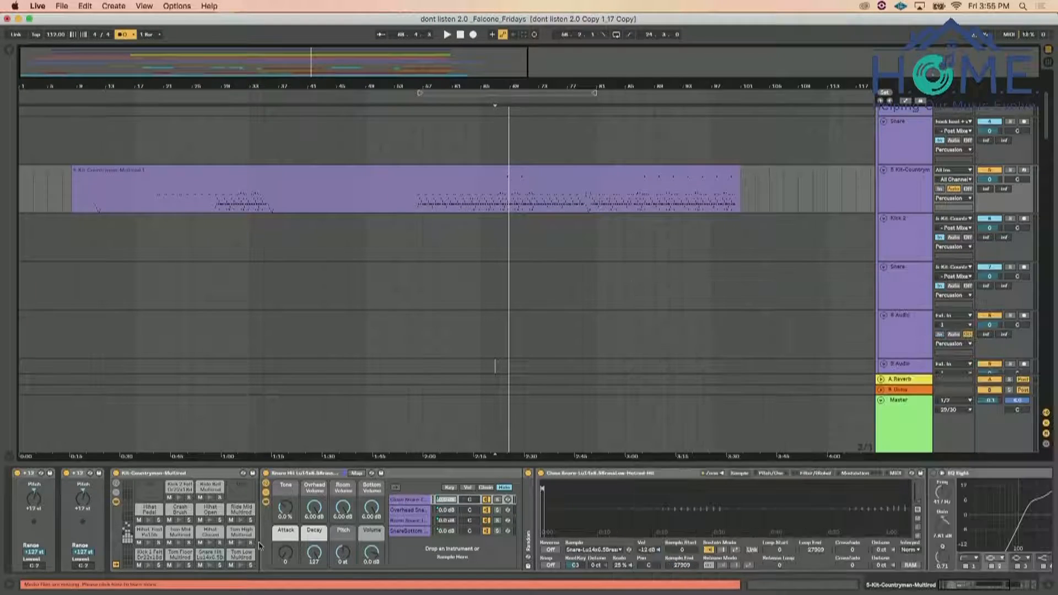
pyautogui.click(238, 566)
pyautogui.click(210, 565)
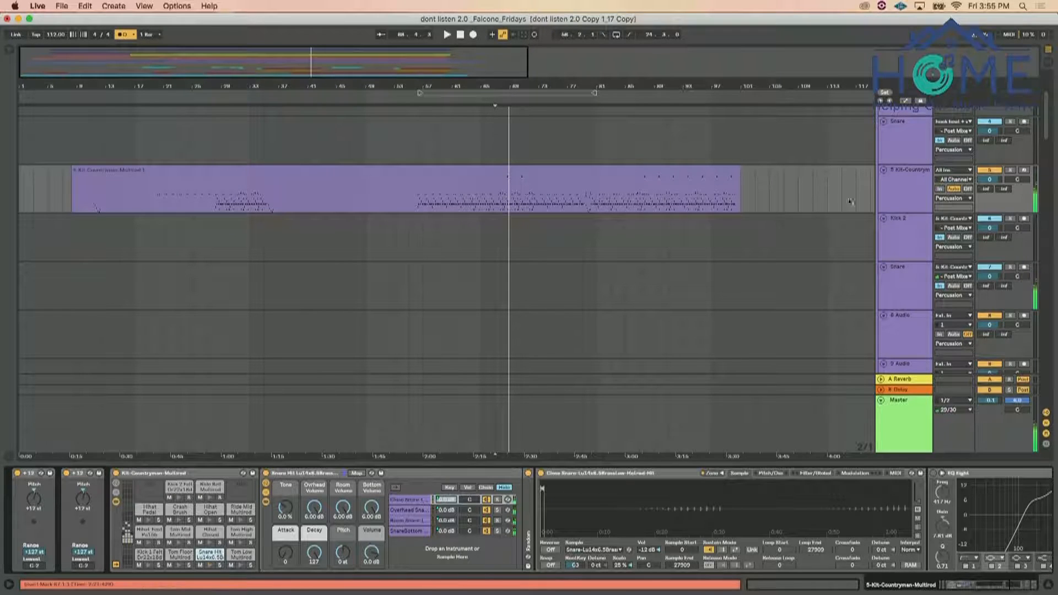
pyautogui.click(909, 185)
pyautogui.press('space')
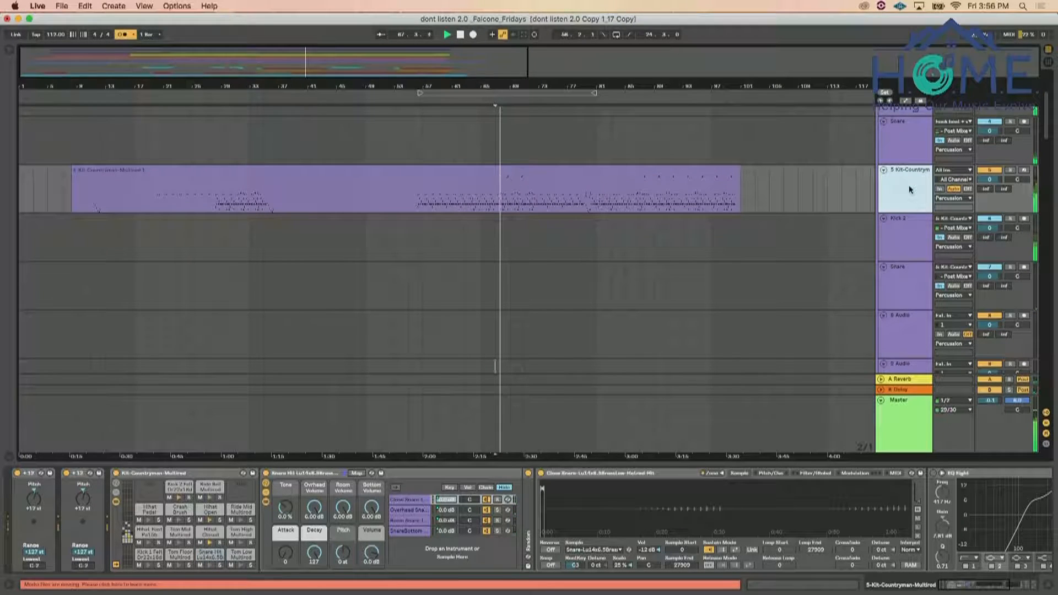
# Move Kick 2 directly below the Kick track and the new Snare directly below the existing Snare track
pyautogui.scroll(3, 905, 240)
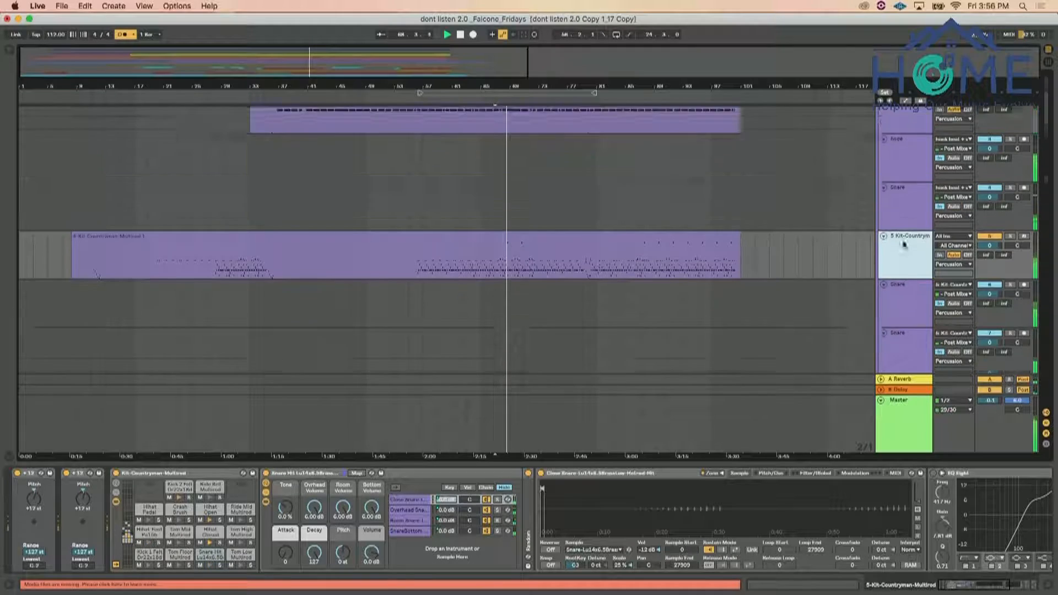
pyautogui.moveTo(902, 318); pyautogui.dragTo(912, 198)
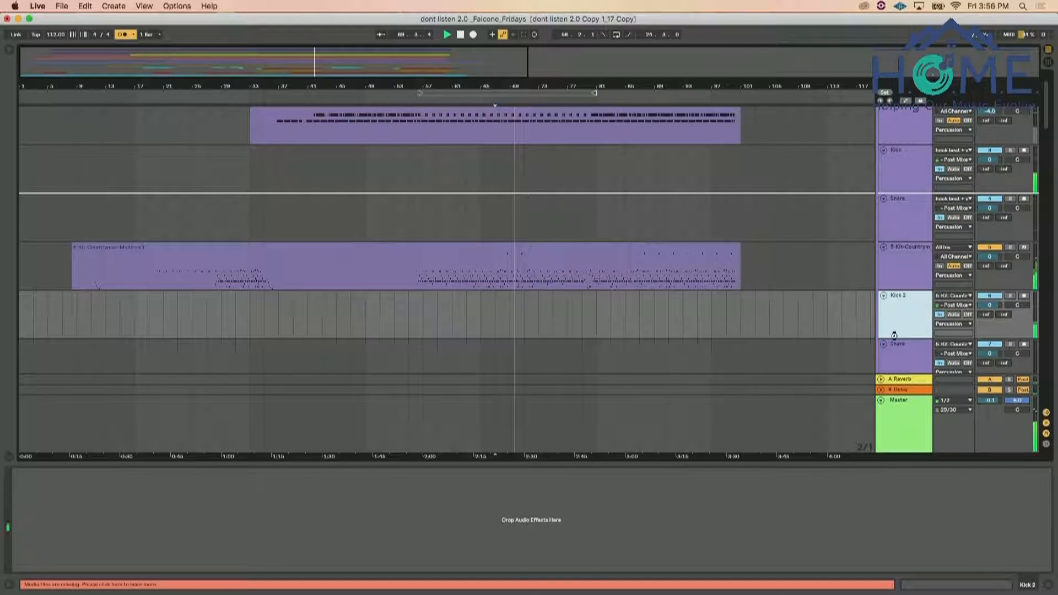
pyautogui.moveTo(895, 347); pyautogui.dragTo(904, 285)
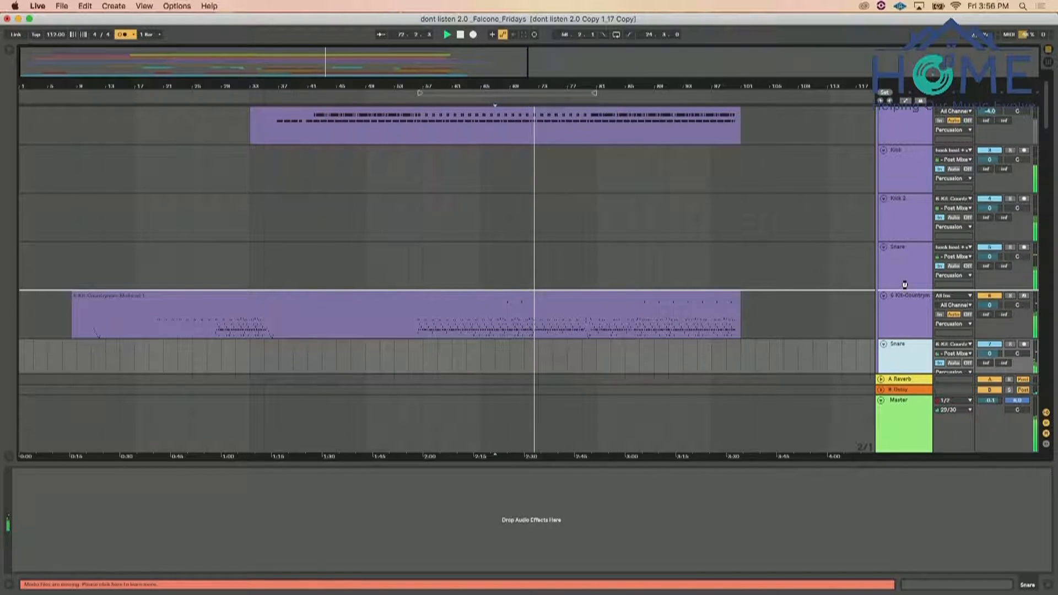
pyautogui.moveTo(905, 284); pyautogui.dragTo(905, 283)
# Move the kick and snare tracks out of the Percussion group to above it, with Kick and Kick 2 in their own group
pyautogui.scroll(-3, 905, 282)
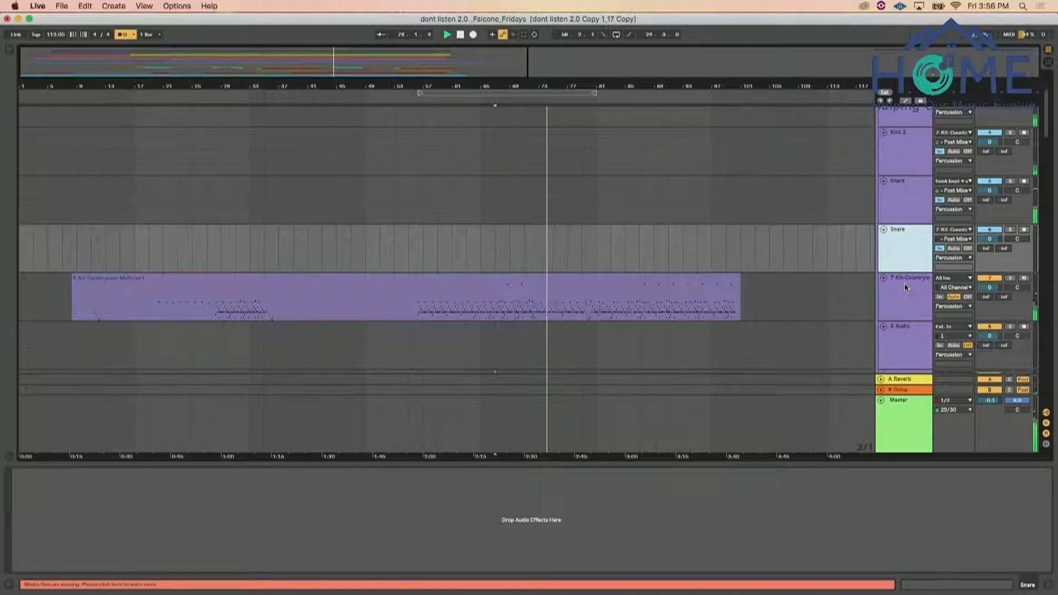
pyautogui.scroll(-3, 788, 279)
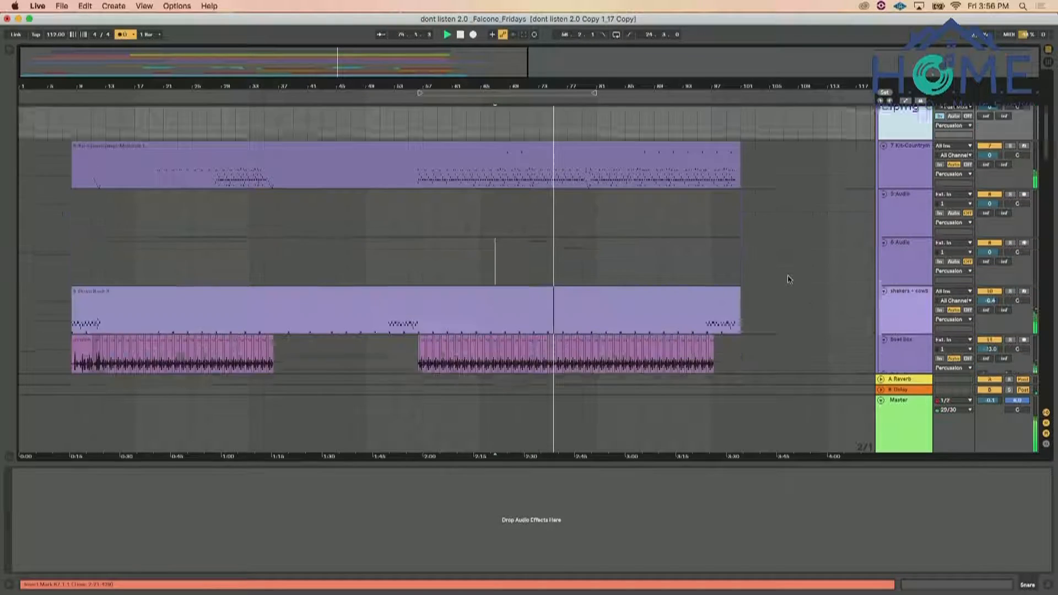
pyautogui.scroll(-3, 789, 278)
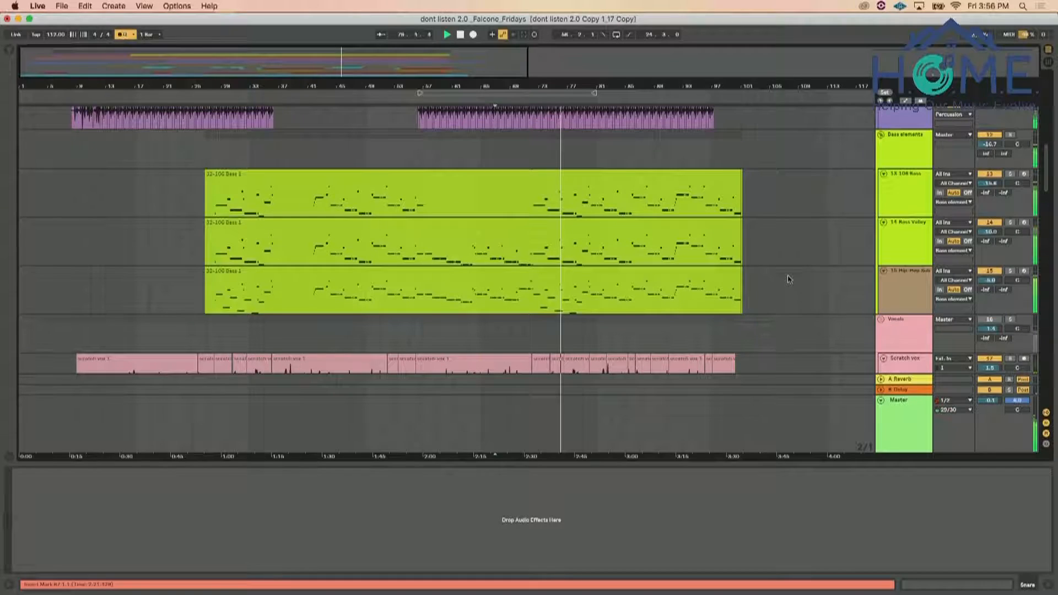
pyautogui.scroll(5, 789, 279)
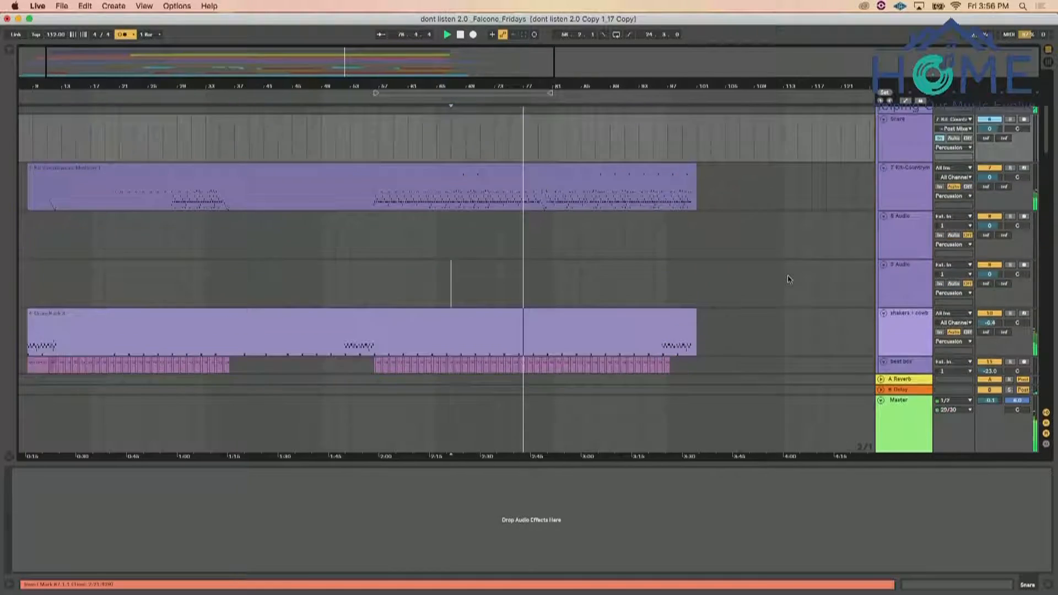
pyautogui.scroll(3, 789, 279)
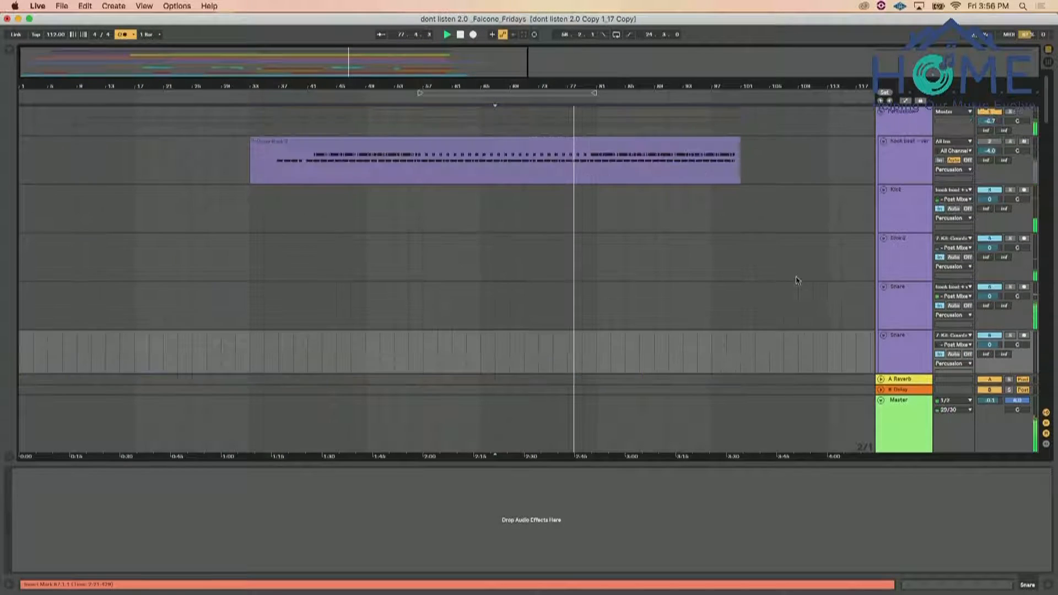
pyautogui.click(908, 190)
pyautogui.keyDown('shift'); pyautogui.click(897, 239); pyautogui.keyUp('shift')
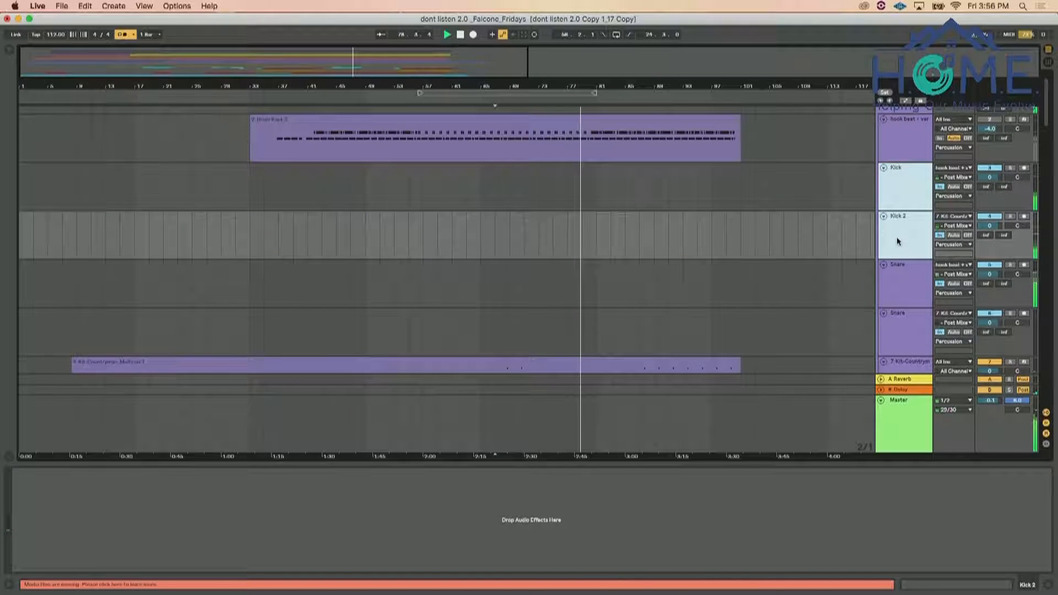
pyautogui.scroll(1, 897, 238)
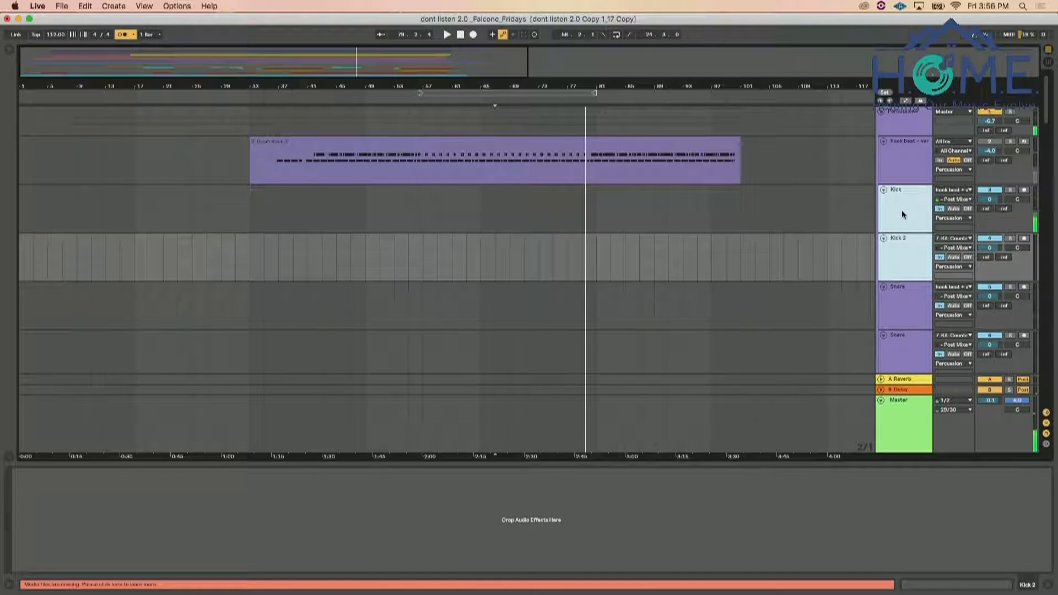
pyautogui.moveTo(904, 215); pyautogui.dragTo(909, 118)
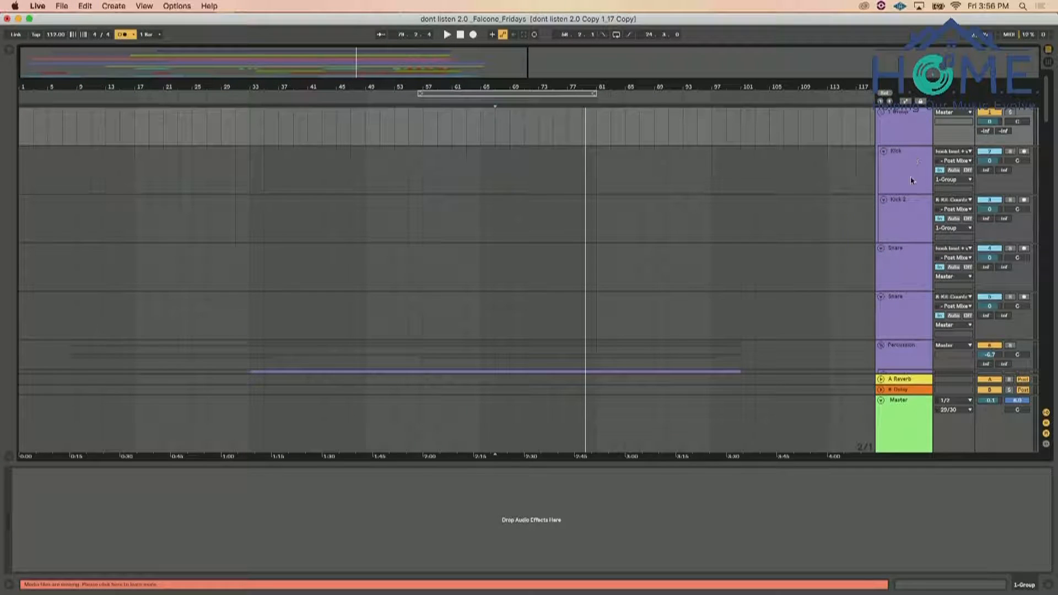
# Group the two Snare tracks above the Percussion group
pyautogui.click(900, 297)
pyautogui.keyDown('shift'); pyautogui.click(900, 266); pyautogui.keyUp('shift')
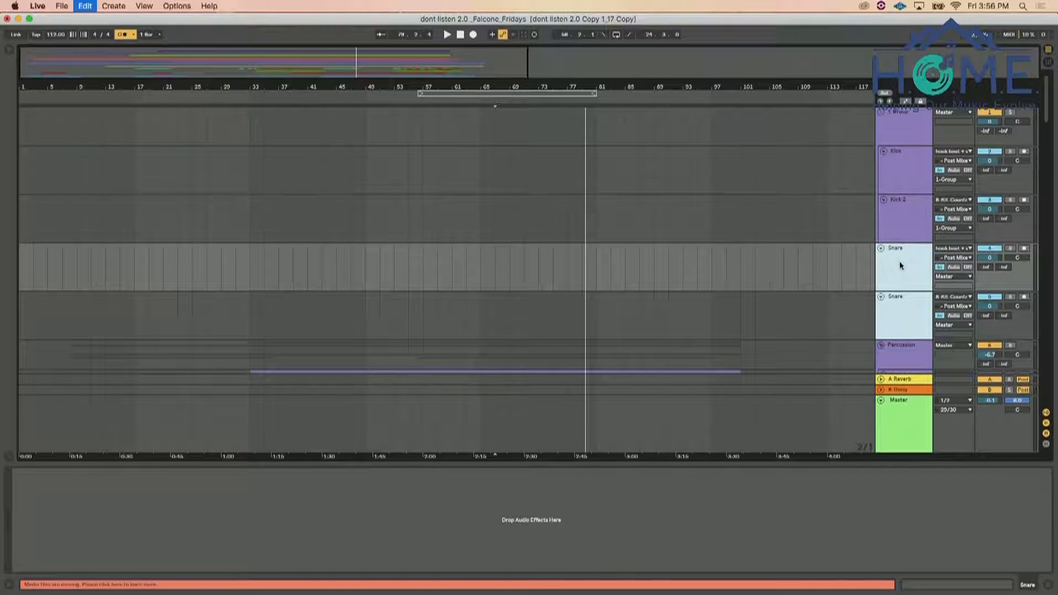
pyautogui.press('super+g')
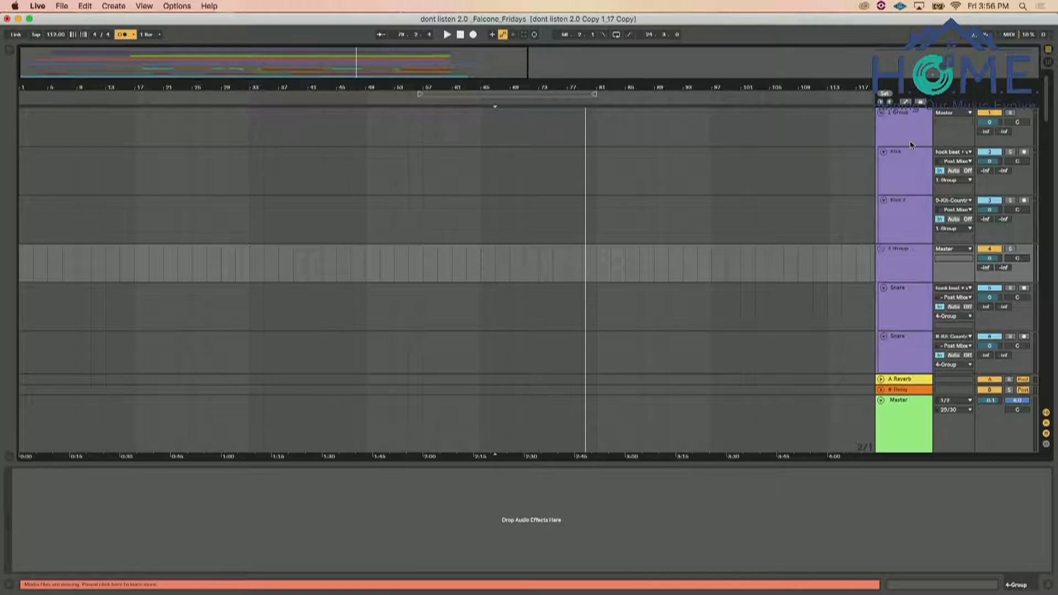
# Rename the group containing Kick and Kick 2 as Kick Buss
pyautogui.scroll(3, 881, 184)
pyautogui.click(903, 115)
pyautogui.write('Kick Buss')
pyautogui.press('Return')
# Rename the group containing the two Snare tracks as Snare Buss
pyautogui.click(895, 251)
pyautogui.press('super+r')
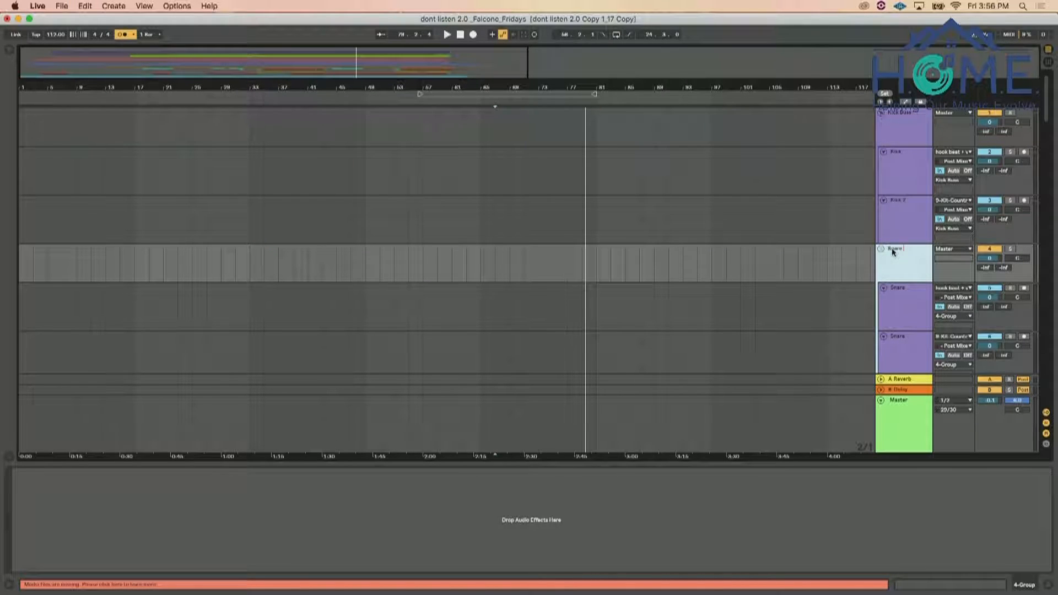
pyautogui.write('Snare')
pyautogui.write(' Group')
pyautogui.press('BackSpace')
pyautogui.press('BackSpace')
pyautogui.press('BackSpace')
pyautogui.press('BackSpace')
pyautogui.press('BackSpace')
pyautogui.press('BackSpace')
pyautogui.write('Buss')
pyautogui.press('Return')
# Colour the Kick Buss group red and assign that colour to its grouped tracks and clips
pyautogui.click(897, 124)
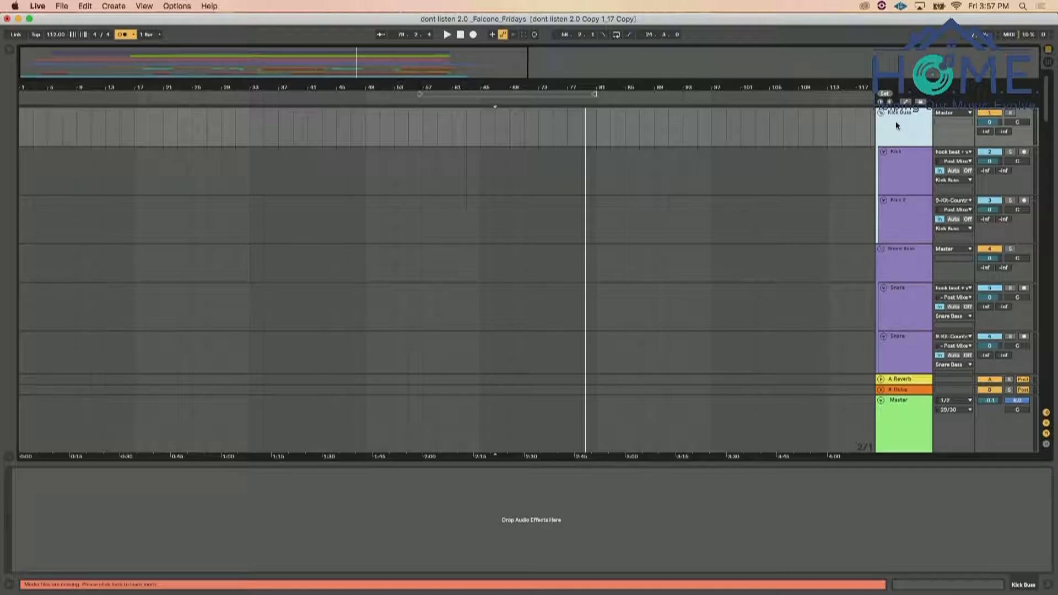
pyautogui.rightClick(894, 117)
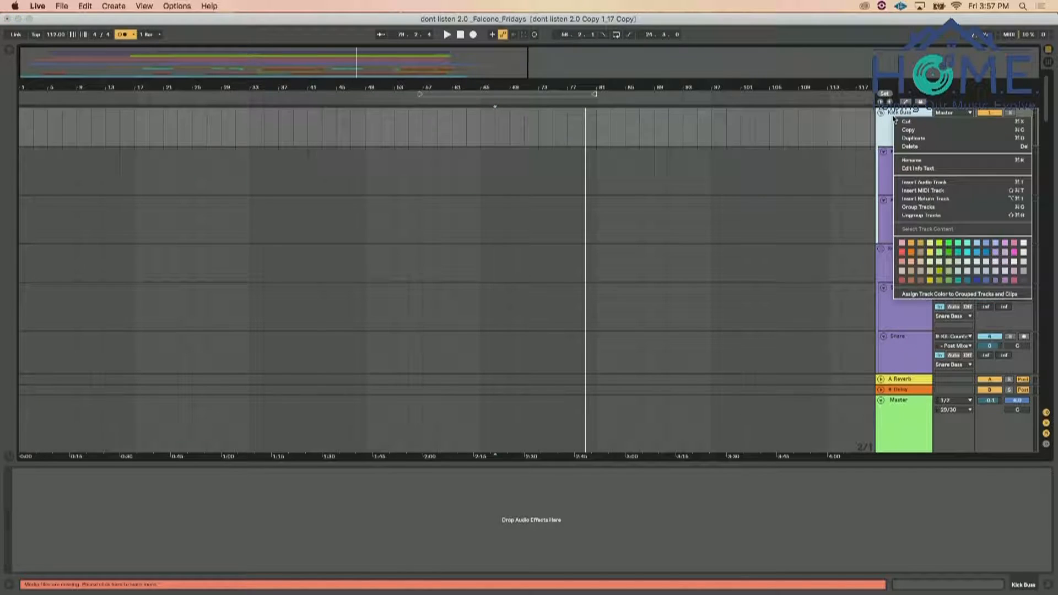
pyautogui.click(902, 253)
pyautogui.rightClick(912, 113)
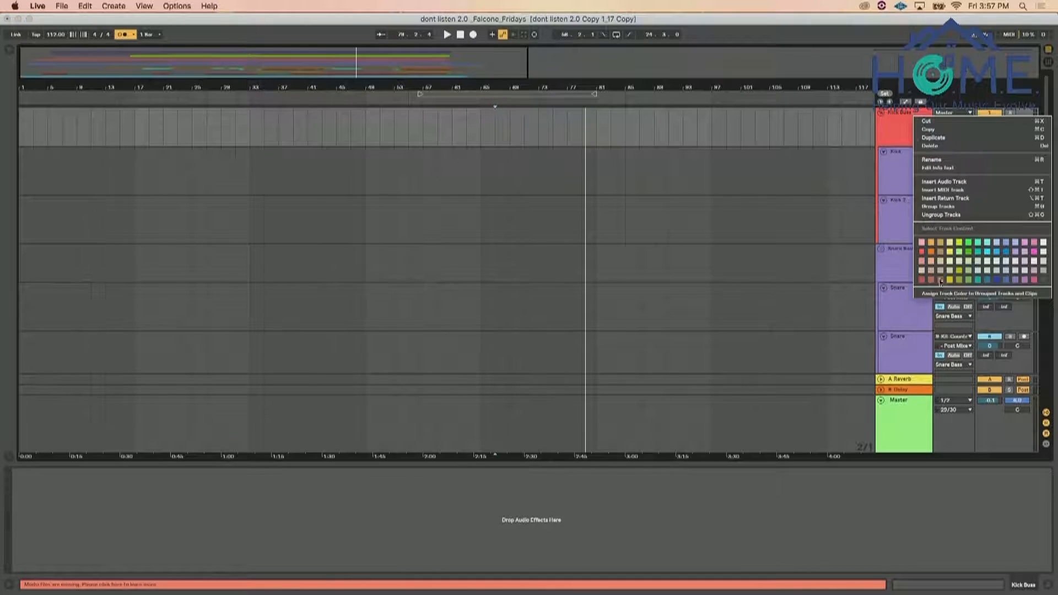
pyautogui.click(924, 264)
# Colour the Snare Buss group red and assign that colour to its grouped tracks and clips
pyautogui.click(915, 256)
pyautogui.rightClick(915, 255)
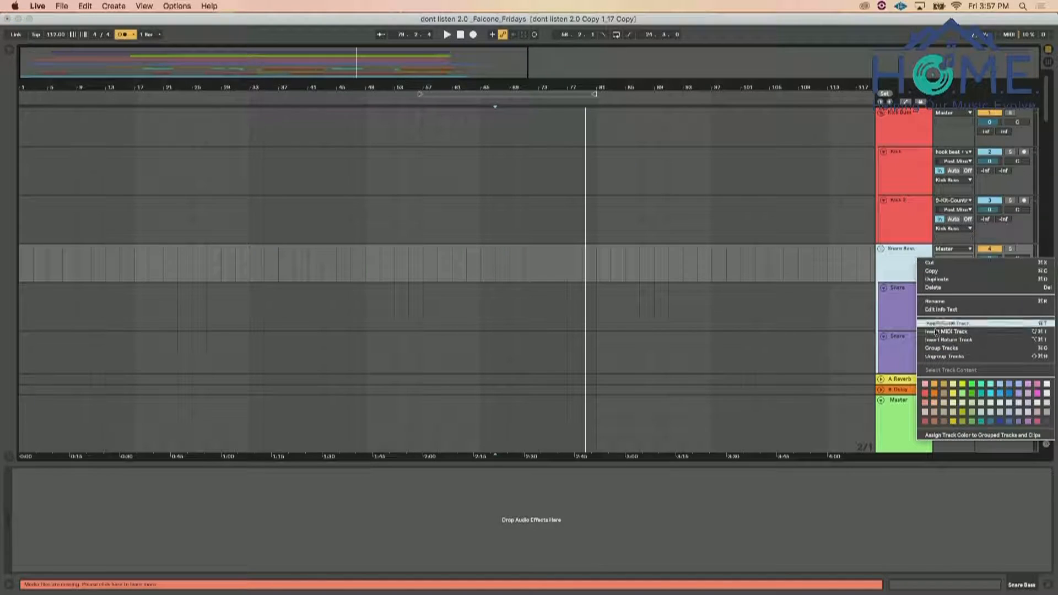
pyautogui.click(925, 402)
pyautogui.rightClick(915, 268)
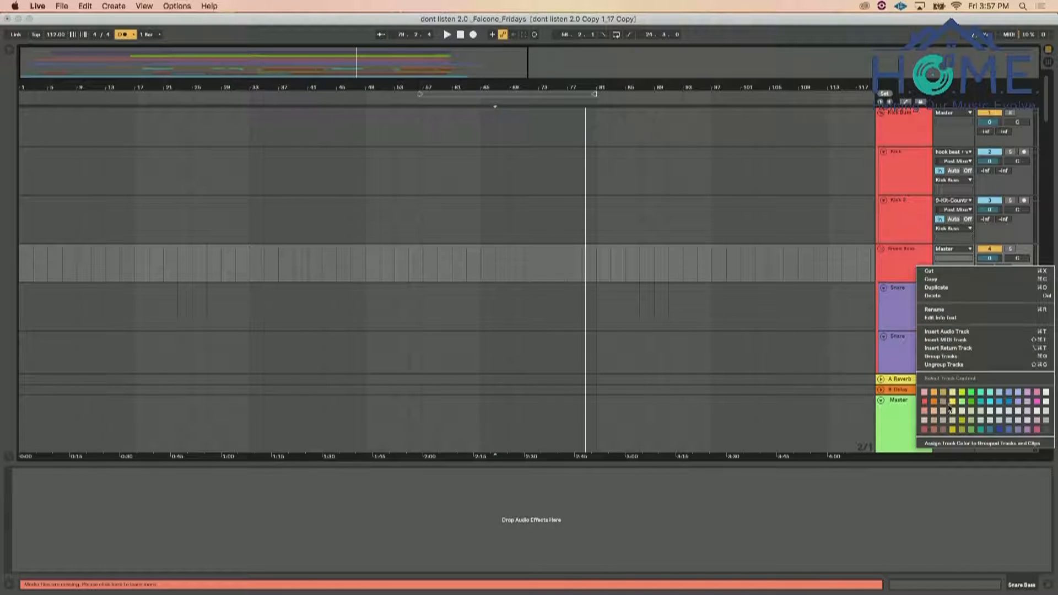
pyautogui.click(944, 443)
# Collapse the Snare Buss and Kick Buss groups and play the song with the Percussion group soloed
pyautogui.click(882, 248)
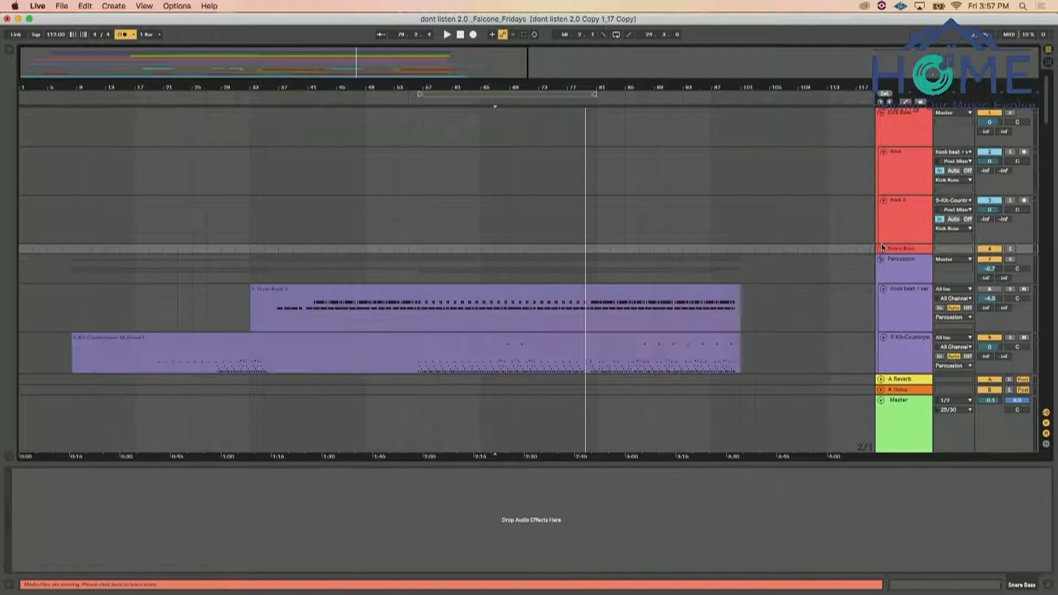
pyautogui.click(881, 113)
pyautogui.press('space')
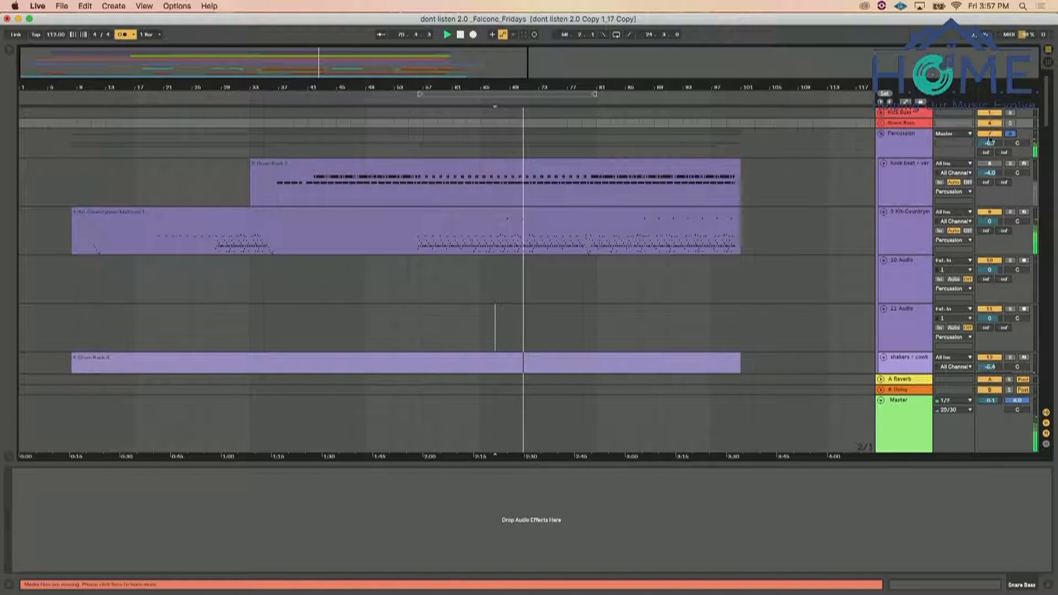
# Delete the empty 10 Audio and 11 Audio tracks from the Percussion group
pyautogui.scroll(-1, 890, 262)
pyautogui.click(890, 263)
pyautogui.click(888, 314)
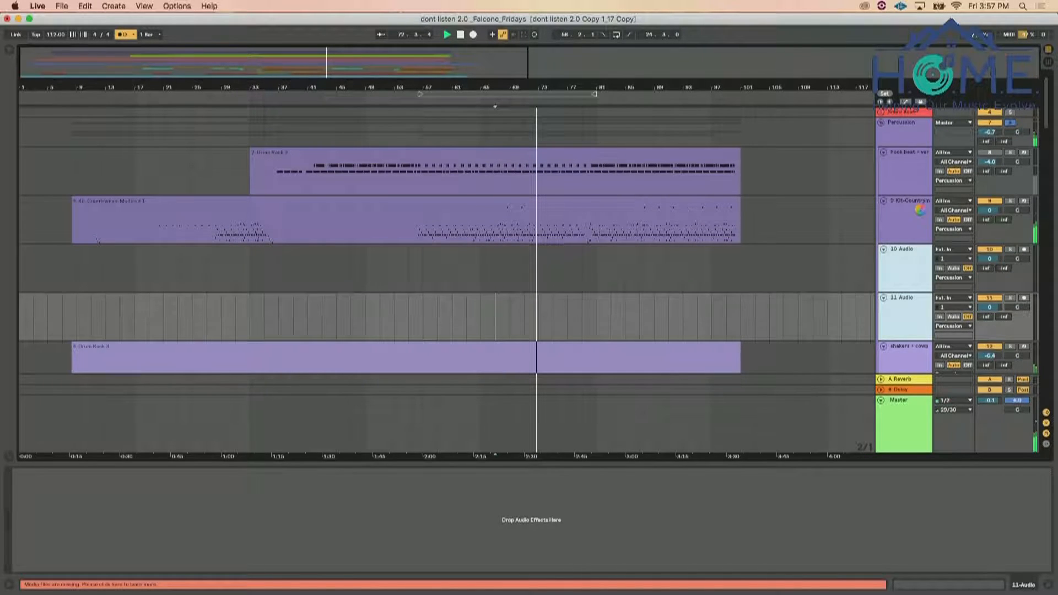
pyautogui.press('Delete')
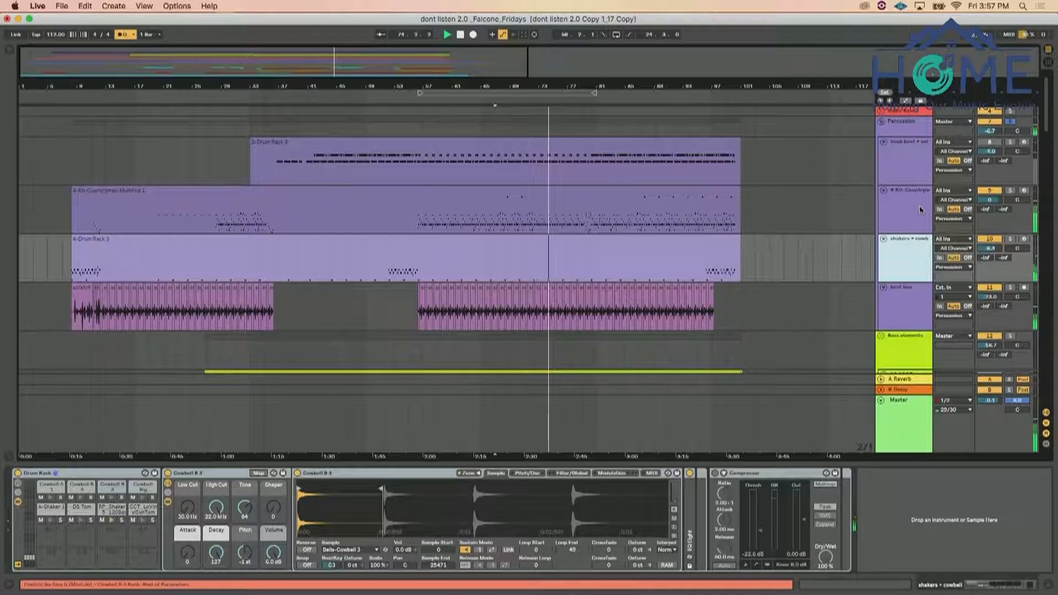
# Collapse the Percussion group and rename it as Tops
pyautogui.click(882, 122)
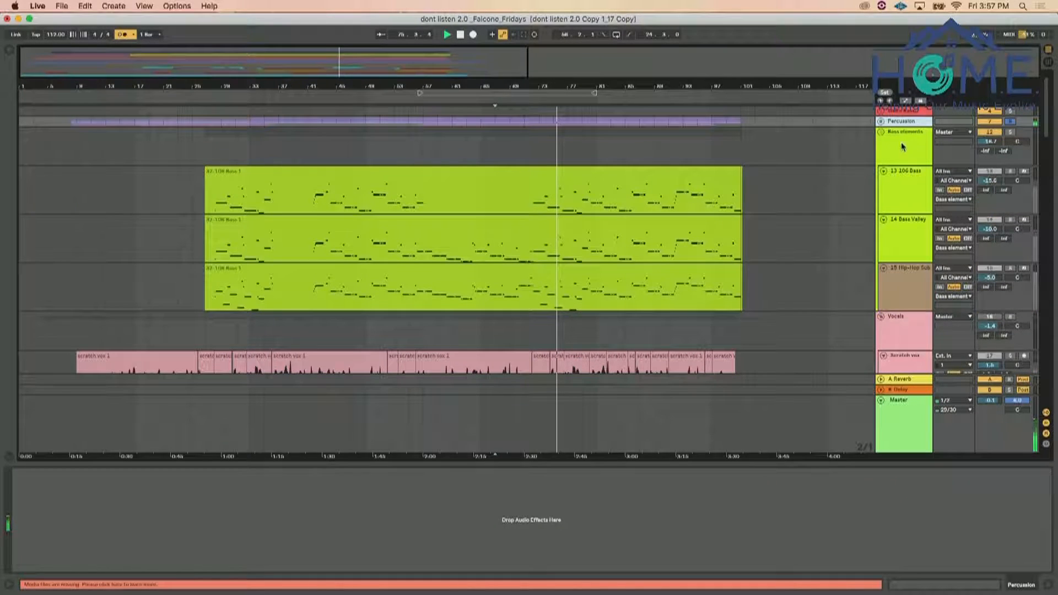
pyautogui.press('super+r')
pyautogui.write('Tops')
pyautogui.press('Return')
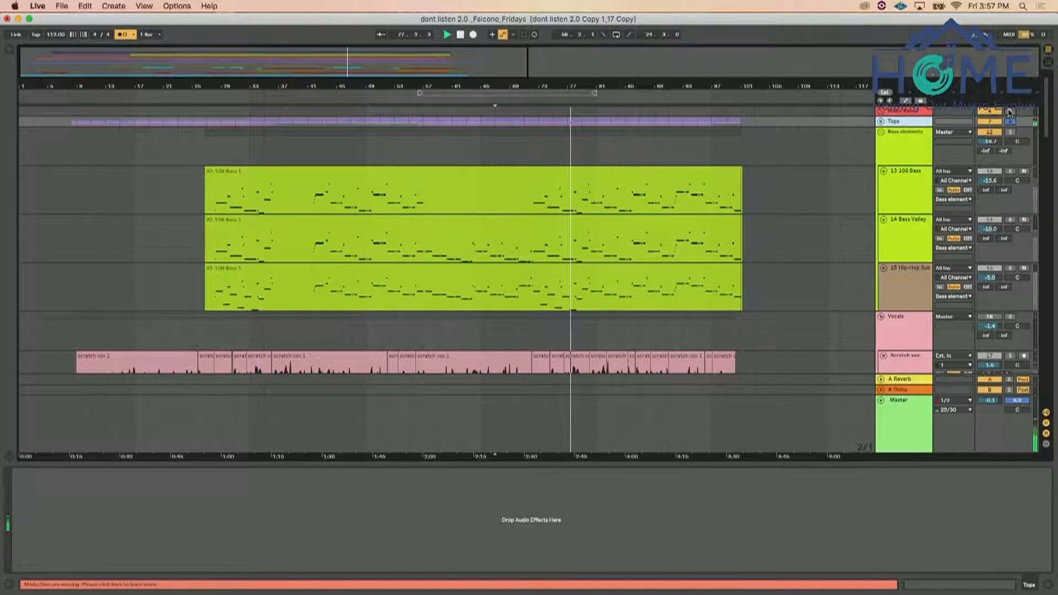
# Solo the Snare Buss alongside the Tops group and expand both groups
pyautogui.keyDown('super'); pyautogui.click(1010, 112); pyautogui.keyUp('super')
pyautogui.click(881, 122)
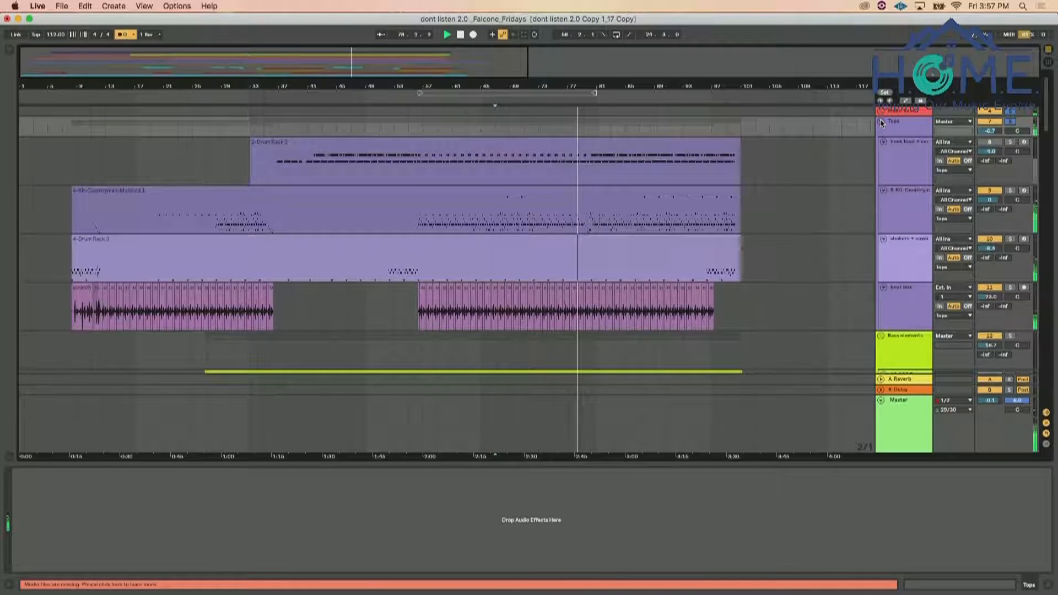
pyautogui.click(881, 121)
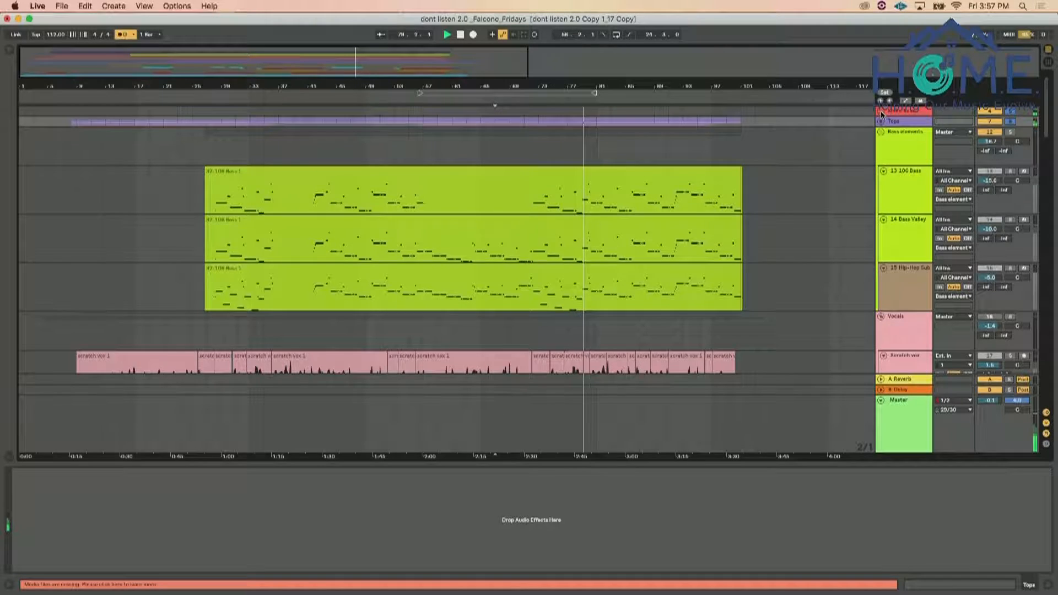
pyautogui.click(881, 111)
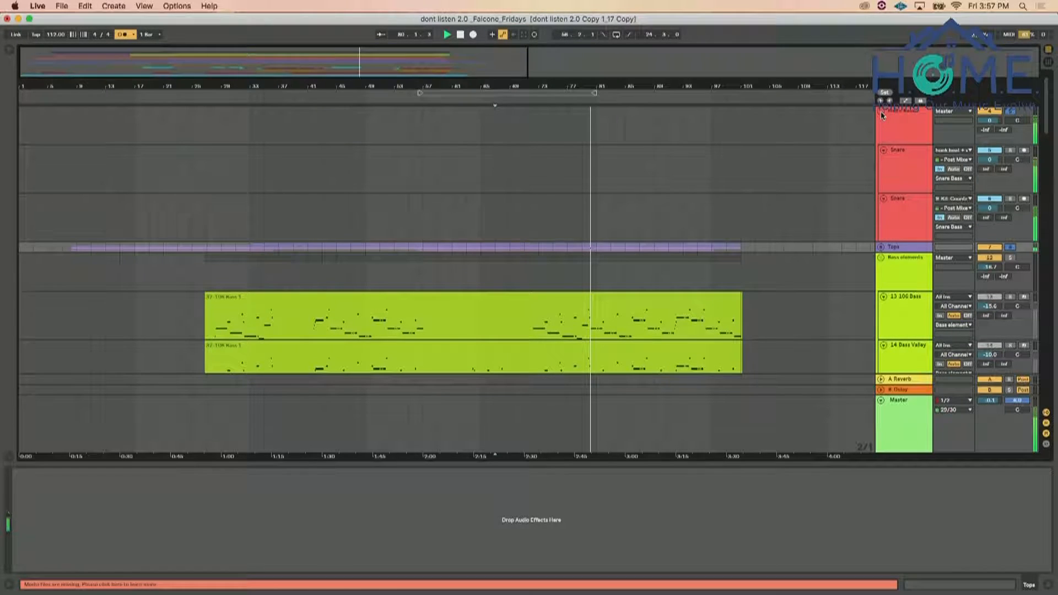
pyautogui.click(880, 248)
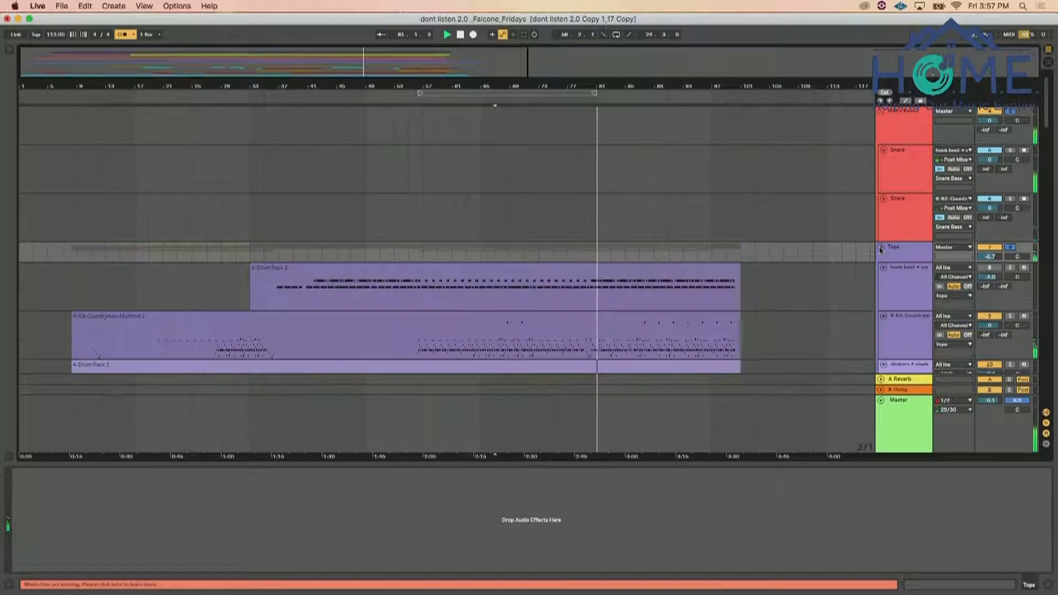
# Release the solos, expand the Kick Buss, and review the drum, bass, vocal, piano and bells tracks during playback
pyautogui.scroll(1, 900, 183)
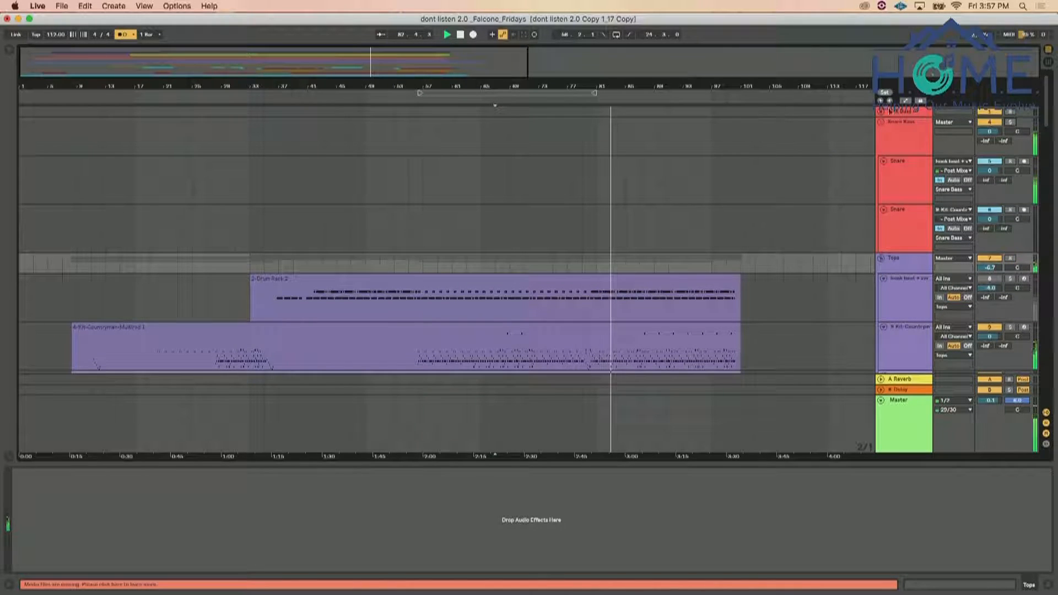
pyautogui.scroll(3, 884, 157)
pyautogui.scroll(-6, 881, 171)
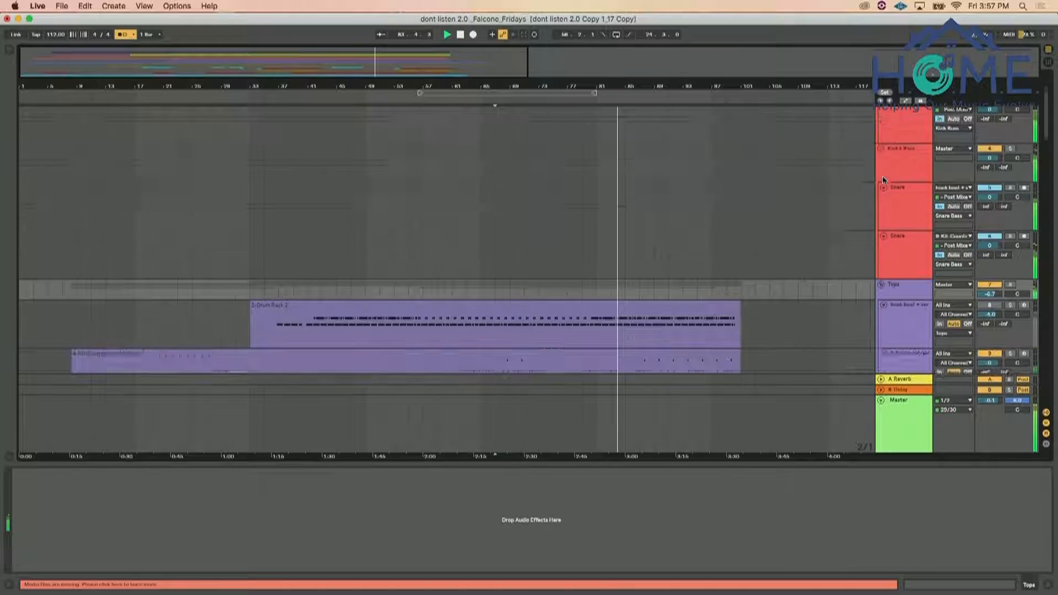
pyautogui.scroll(-5, 908, 180)
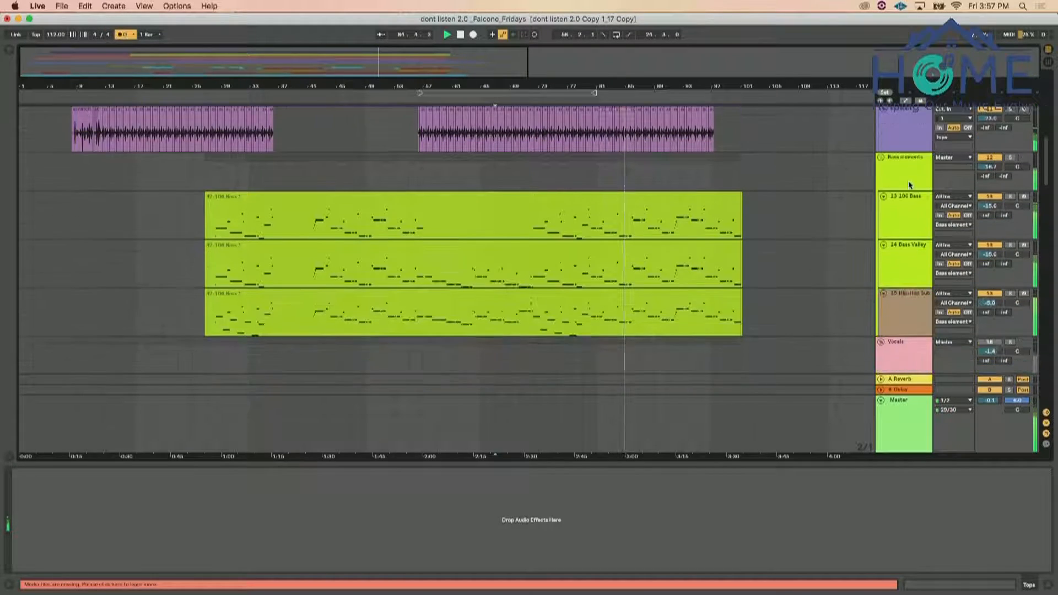
pyautogui.scroll(6, 911, 165)
pyautogui.scroll(3, 912, 166)
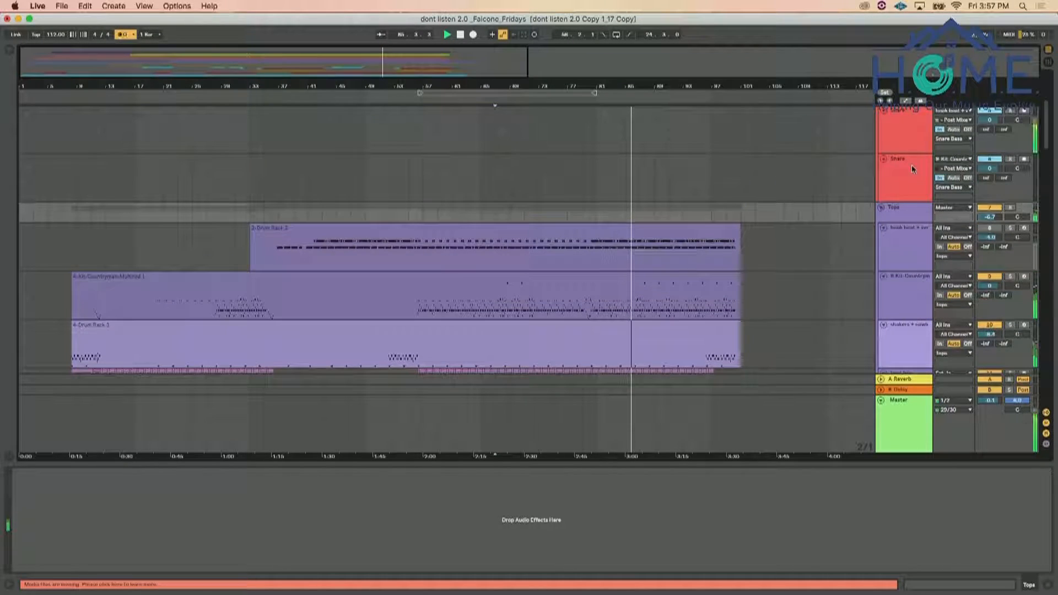
pyautogui.scroll(-6, 904, 210)
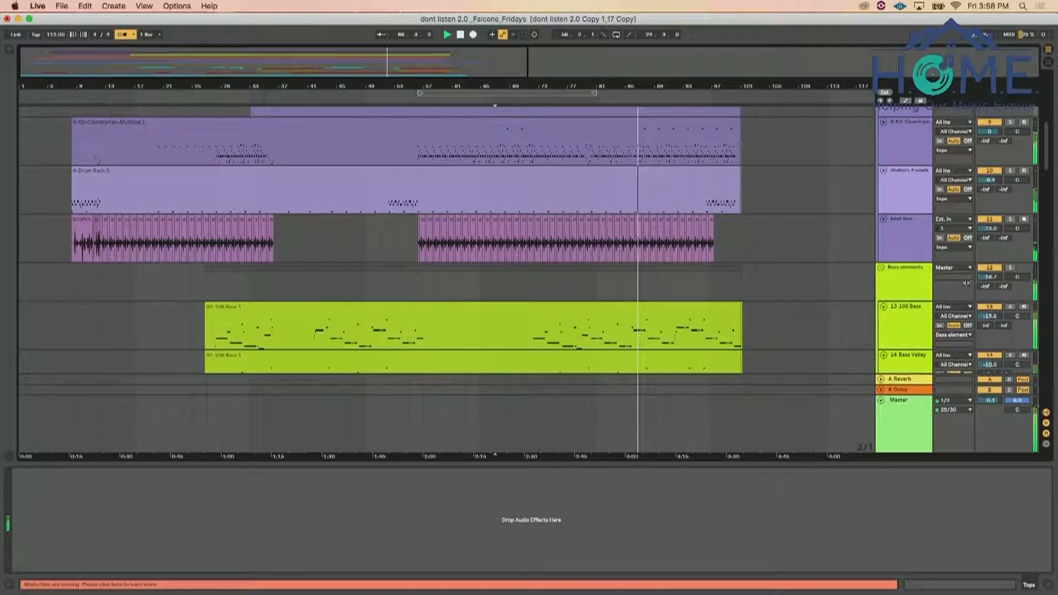
pyautogui.scroll(-12, 892, 286)
pyautogui.scroll(15, 892, 285)
pyautogui.scroll(4, 904, 287)
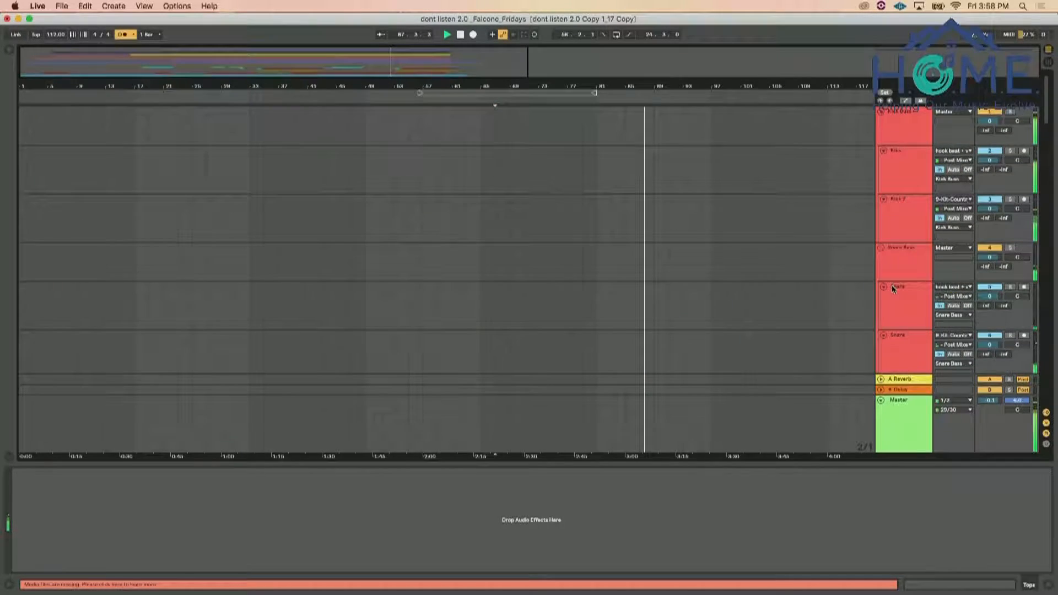
pyautogui.scroll(-6, 923, 289)
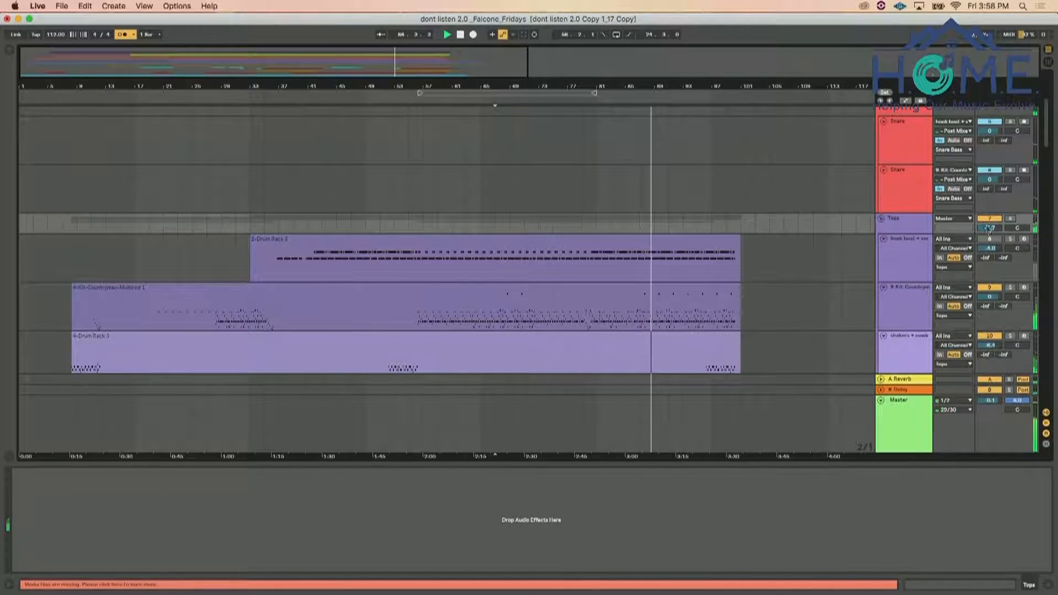
pyautogui.scroll(-6, 937, 234)
pyautogui.scroll(-8, 933, 234)
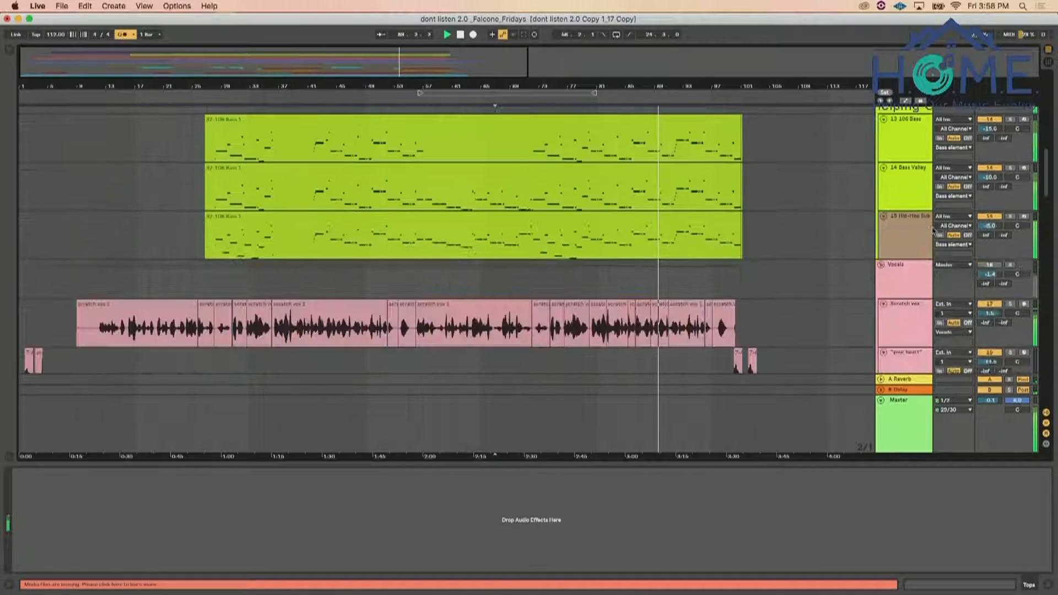
pyautogui.scroll(-3, 935, 230)
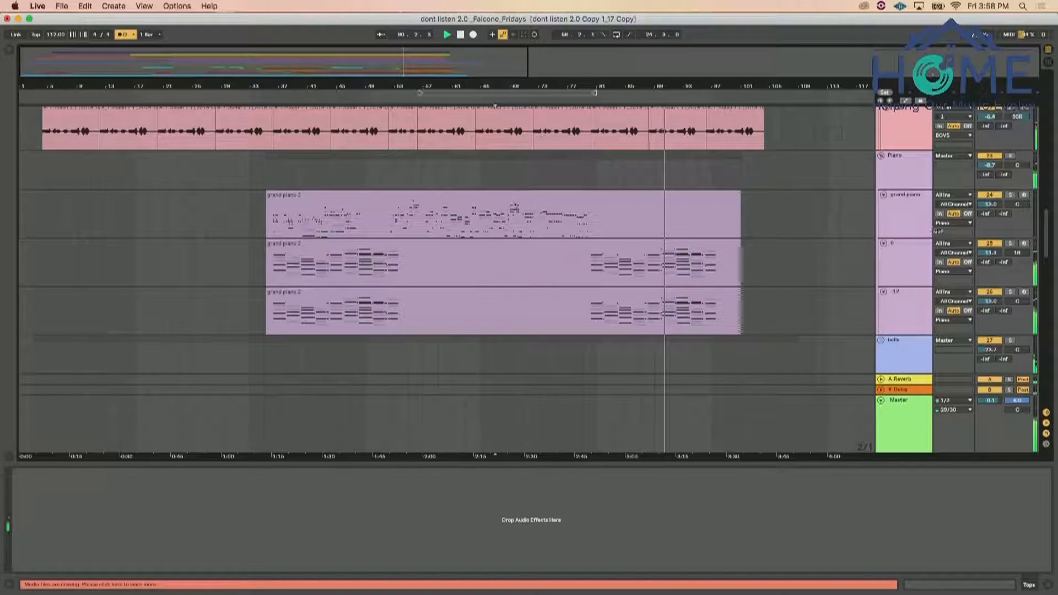
pyautogui.scroll(-5, 950, 200)
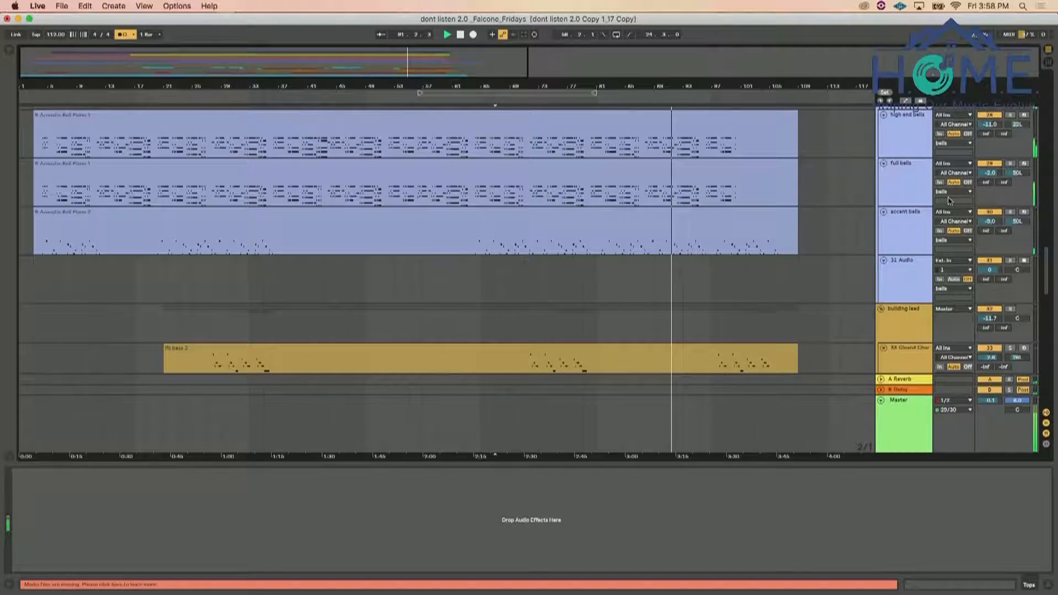
# Mute the bells group and the 106 Bass and Bass Valley tracks
pyautogui.scroll(2, 970, 182)
pyautogui.click(985, 157)
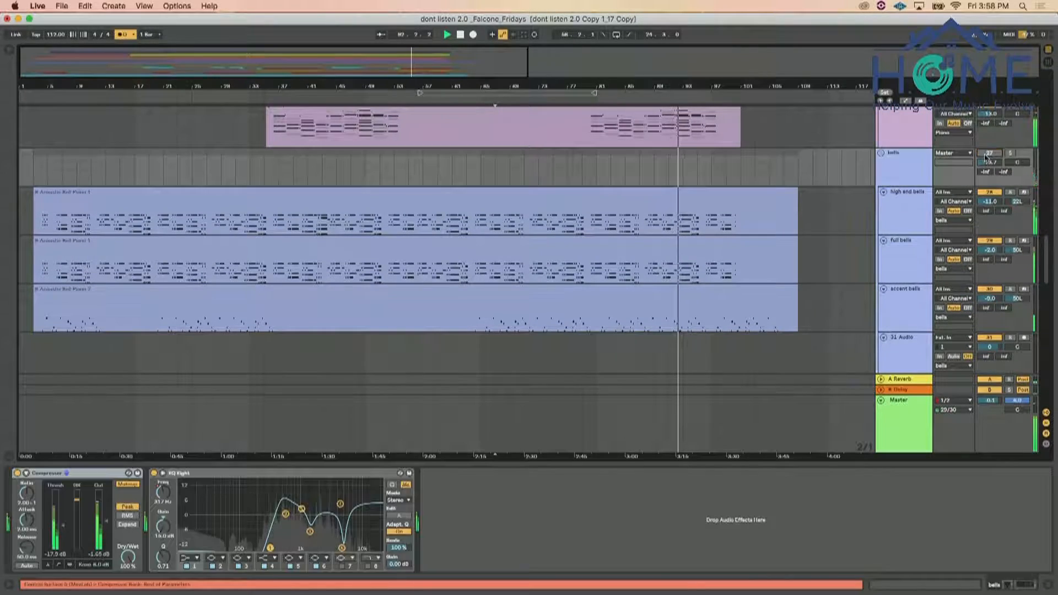
pyautogui.scroll(-4, 985, 157)
pyautogui.scroll(15, 985, 157)
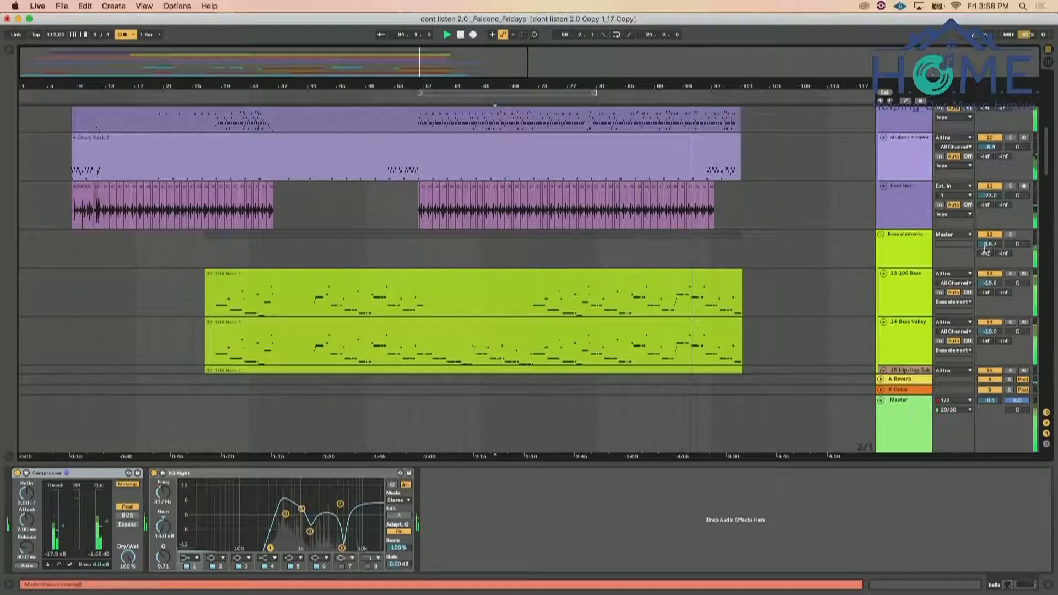
pyautogui.click(985, 323)
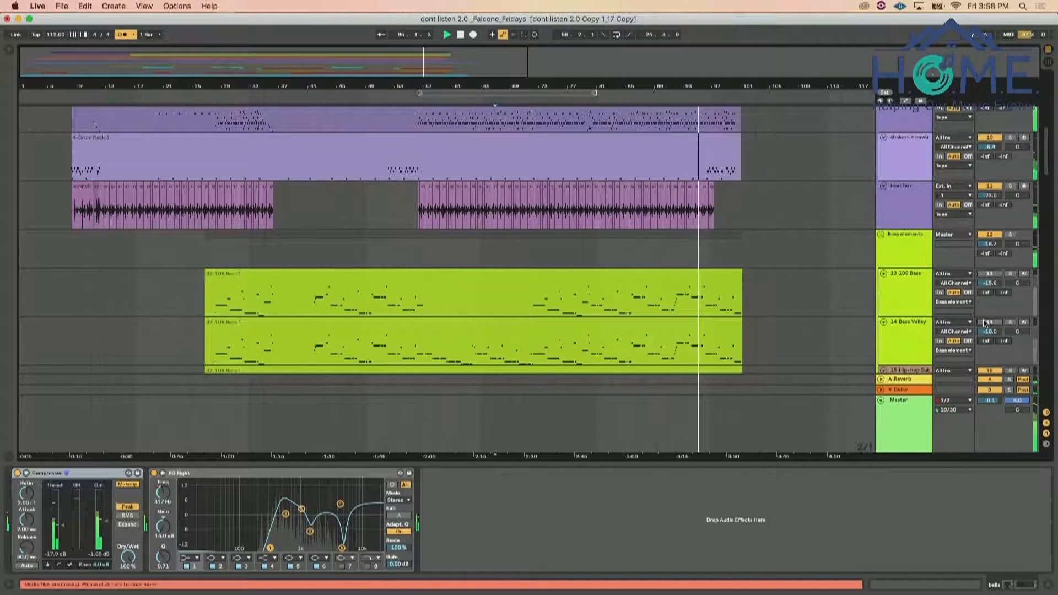
# Mute the electric gtrs group
pyautogui.scroll(-3, 985, 322)
pyautogui.scroll(3, 954, 259)
pyautogui.scroll(-20, 954, 259)
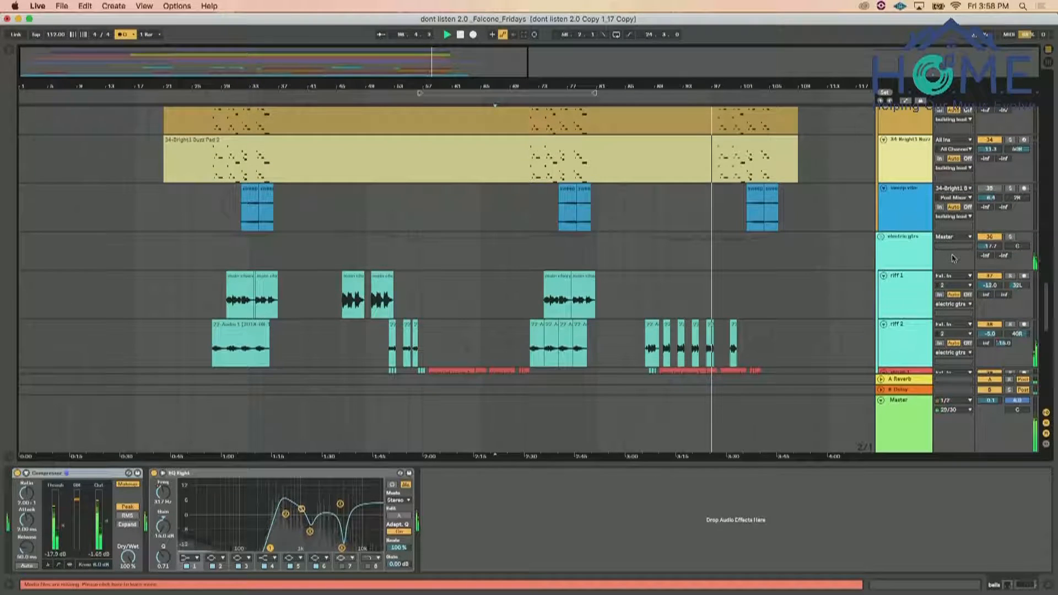
pyautogui.click(991, 238)
# Look through the backing vocal, piano, lead, guitar, harmonica and bass tracks while the song plays
pyautogui.scroll(5, 836, 259)
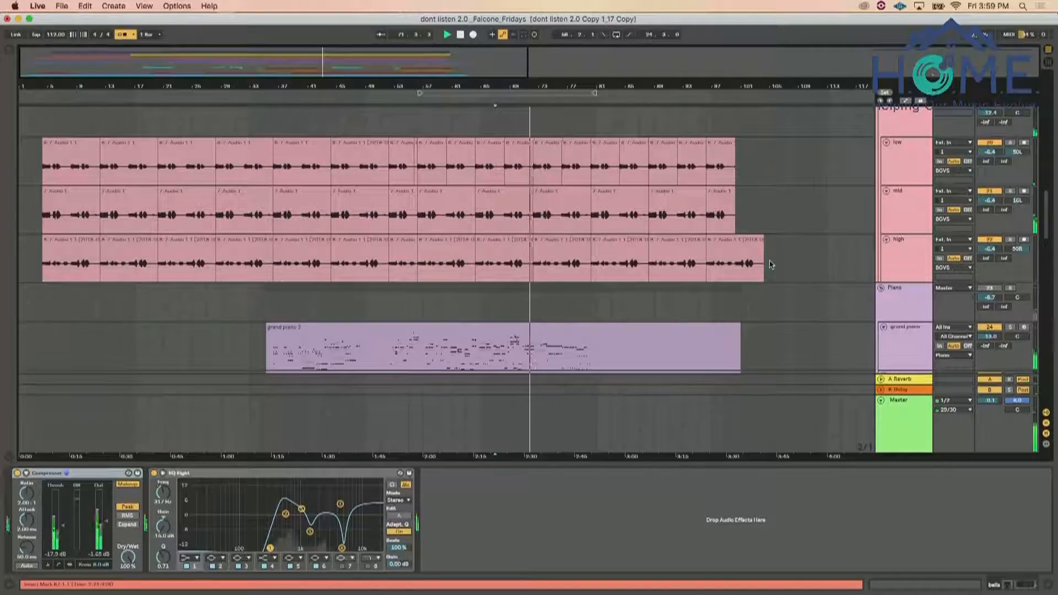
pyautogui.scroll(-15, 771, 265)
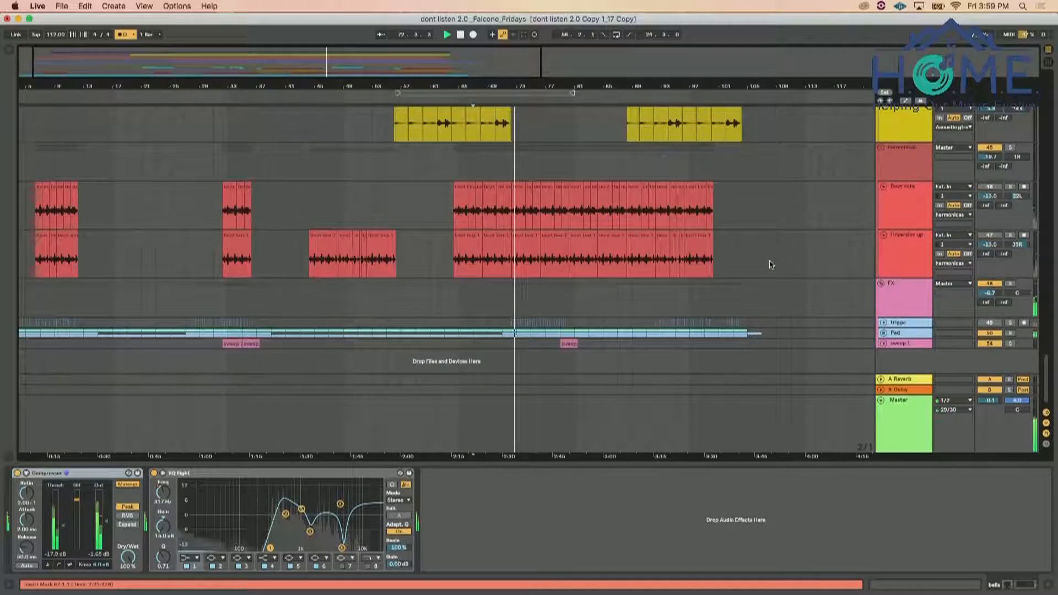
pyautogui.scroll(20, 770, 265)
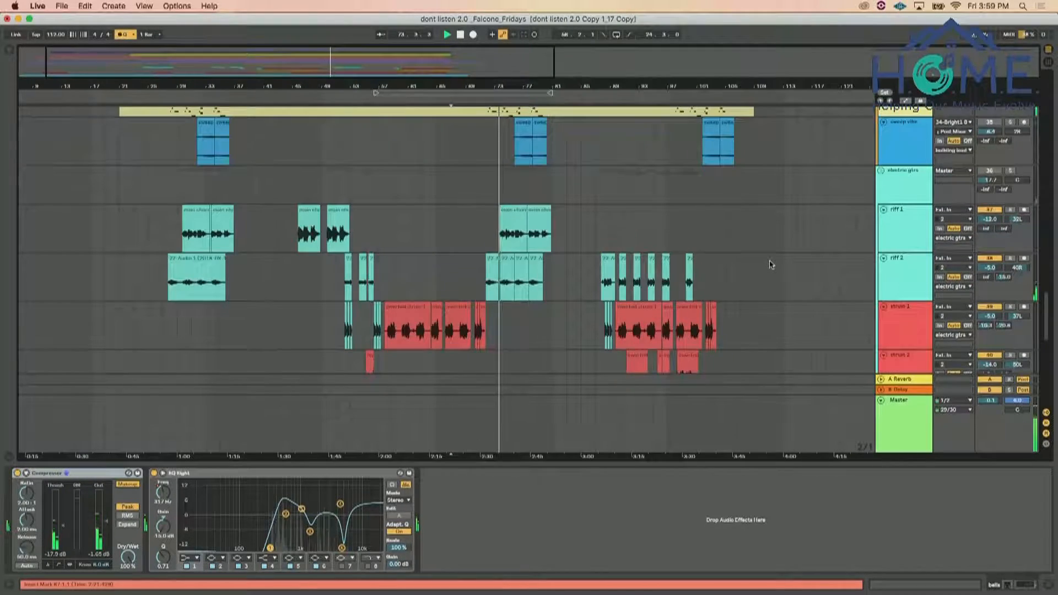
pyautogui.scroll(-10, 771, 264)
pyautogui.scroll(3, 766, 264)
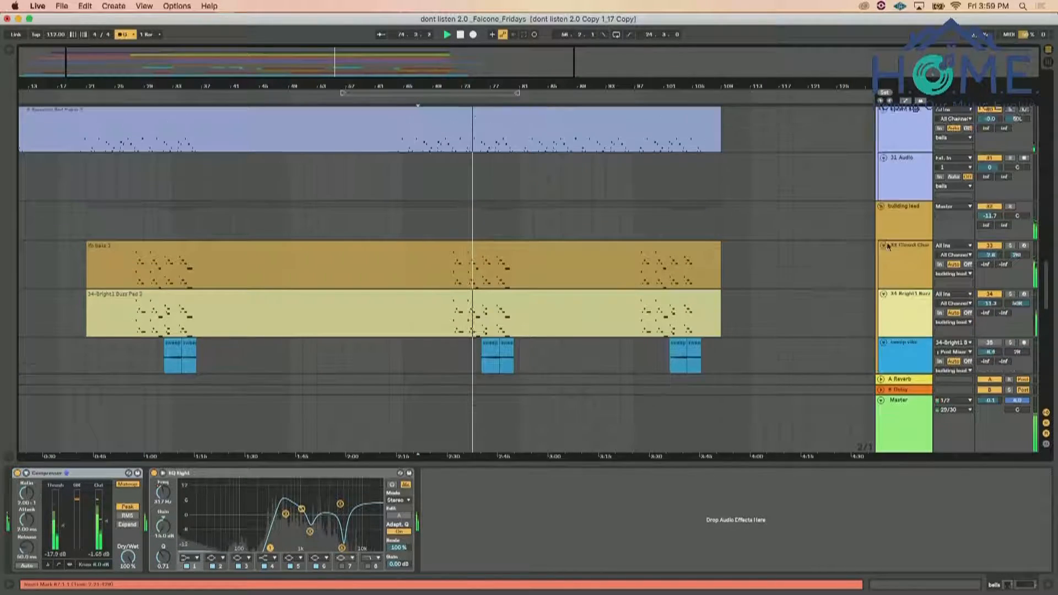
pyautogui.scroll(15, 814, 242)
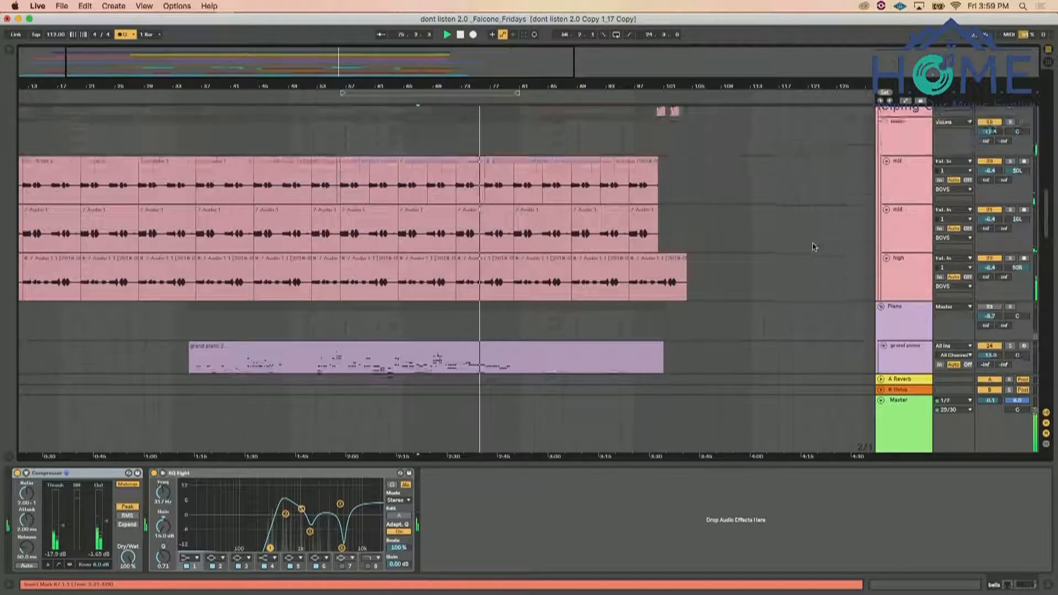
pyautogui.scroll(2, 815, 247)
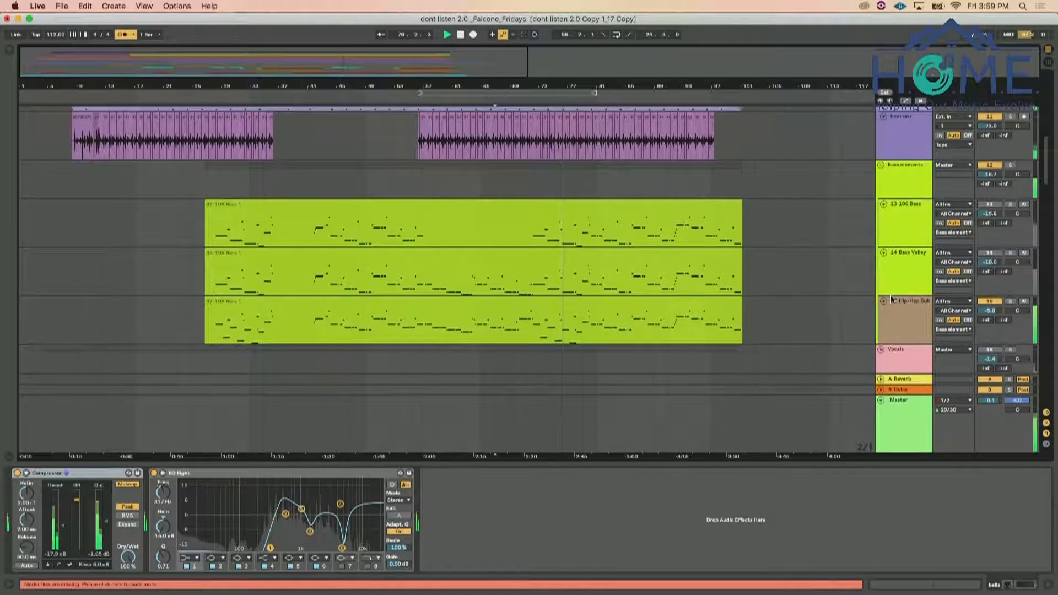
# Bypass the EQ Eight and Limiter on the 15 Hip-Hop Sub Bass track and raise its track volume slightly
pyautogui.click(904, 305)
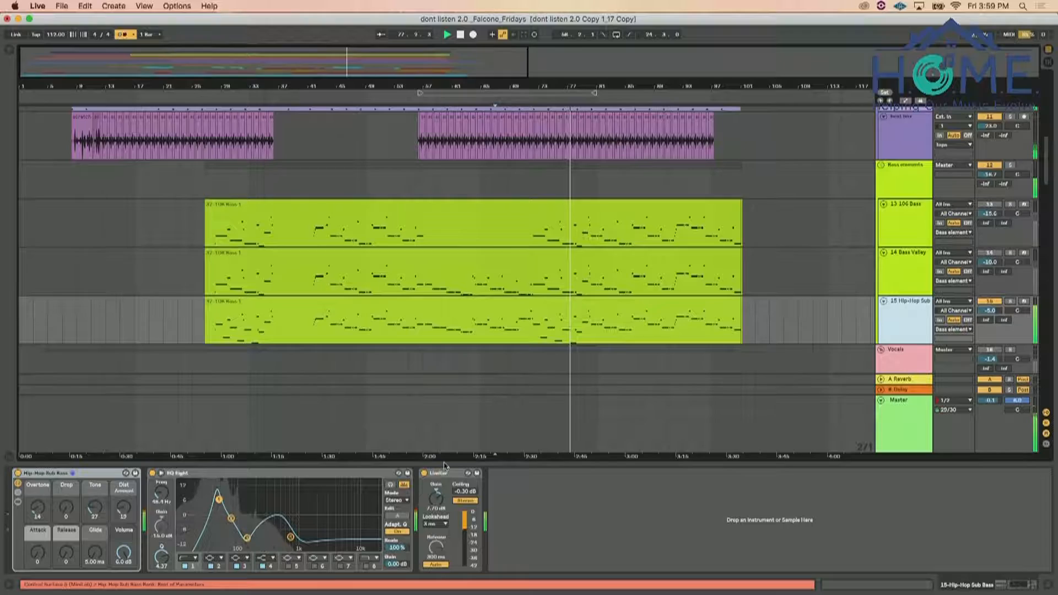
pyautogui.click(425, 473)
pyautogui.click(152, 472)
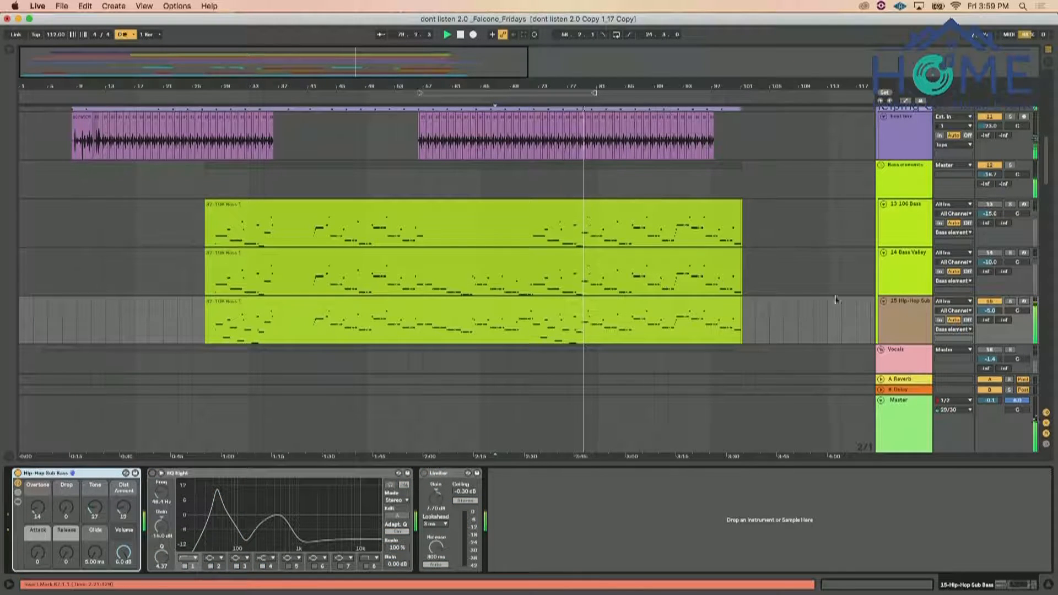
pyautogui.scroll(-3, 942, 338)
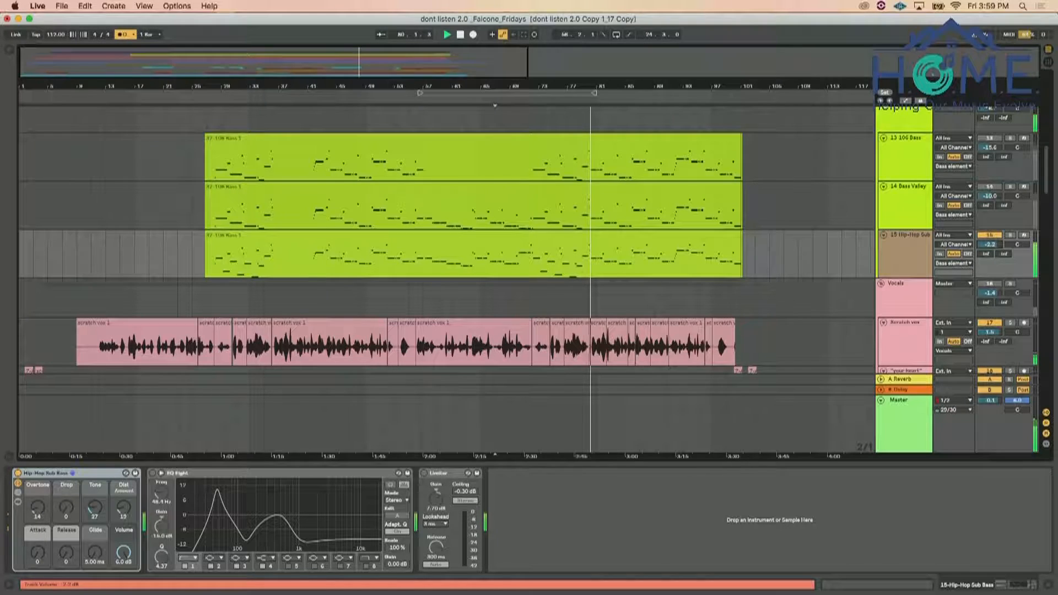
pyautogui.moveTo(991, 245); pyautogui.dragTo(991, 249)
pyautogui.click(921, 252)
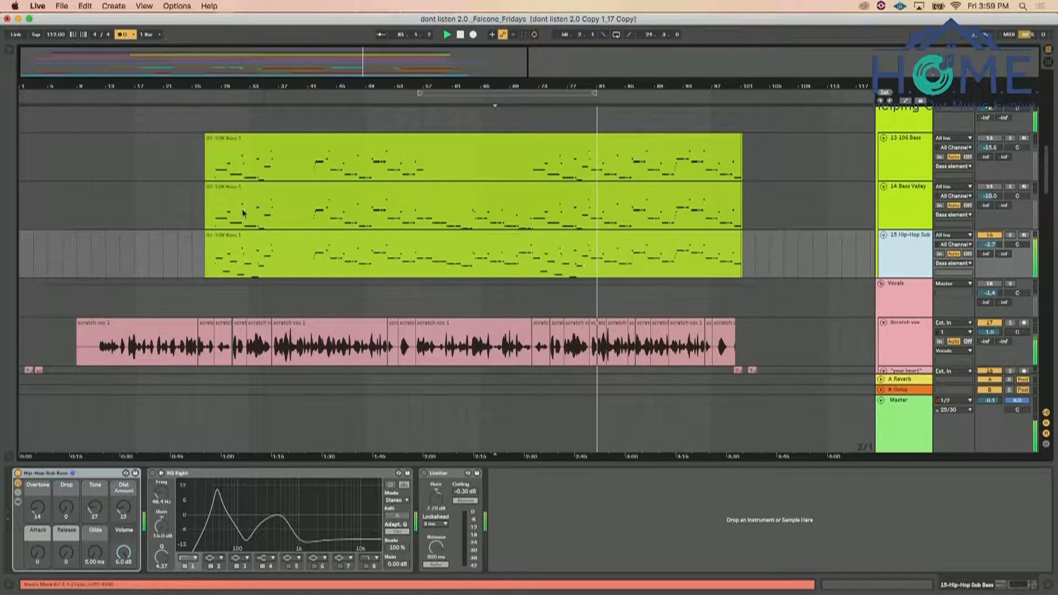
# Find the OTT Multiband Dynamics preset among the audio effects and add it to the end of the 15 Hip-Hop Sub Bass chain
pyautogui.click(9, 51)
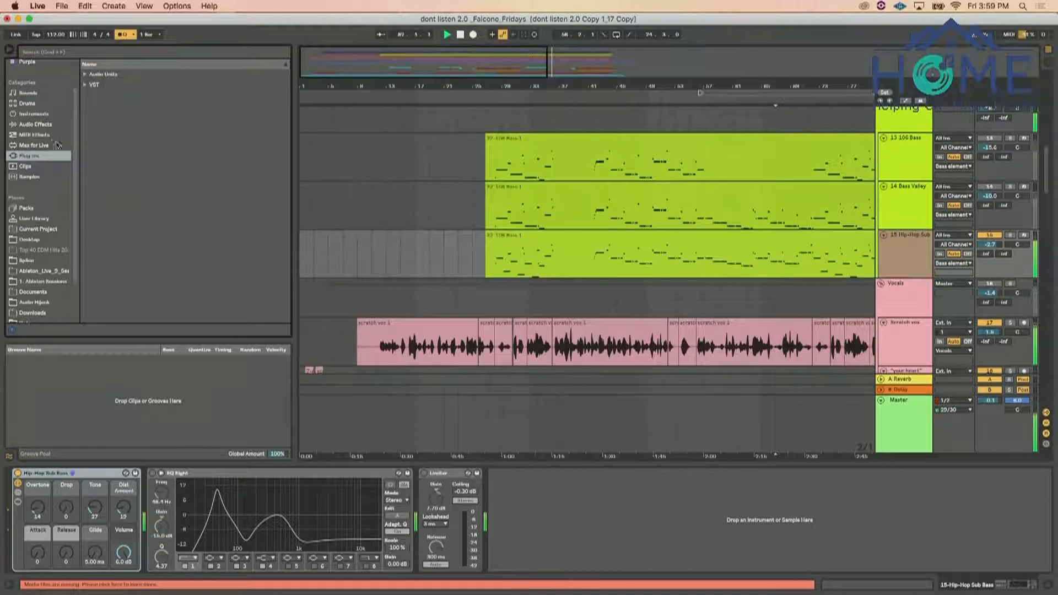
pyautogui.click(35, 127)
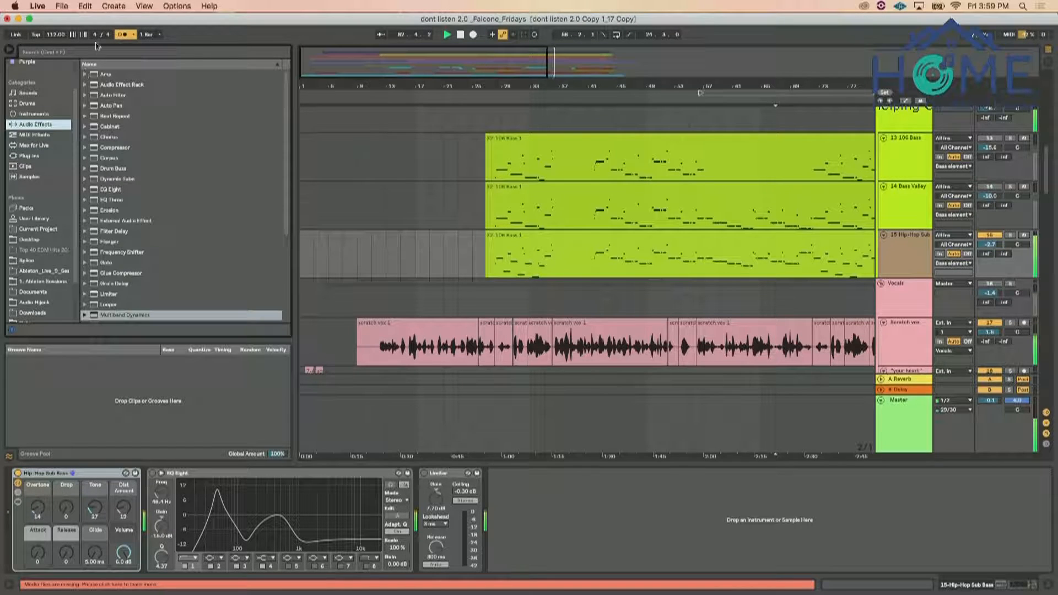
pyautogui.write('ott')
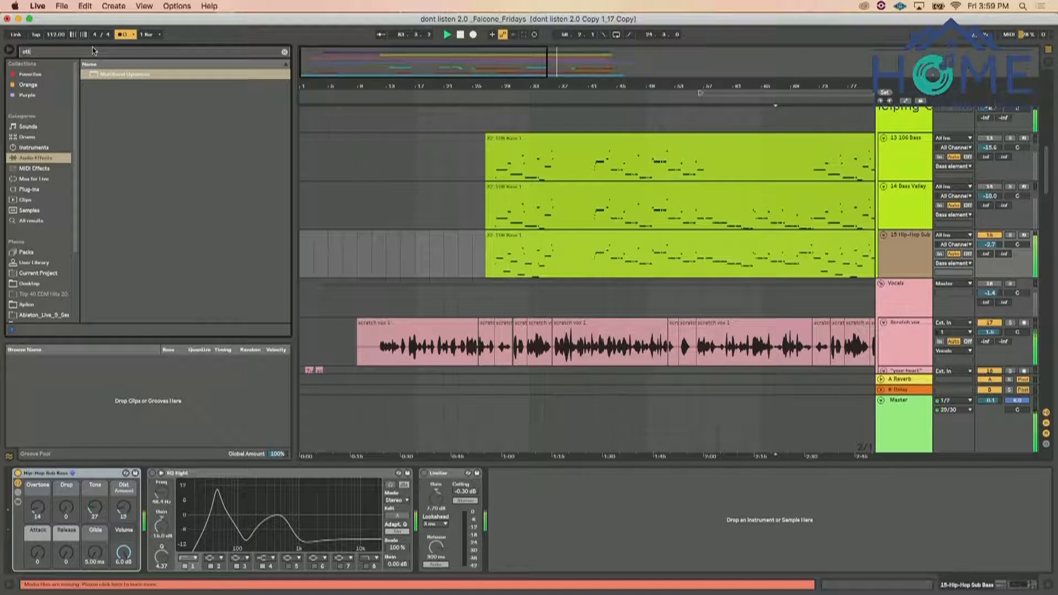
pyautogui.click(92, 77)
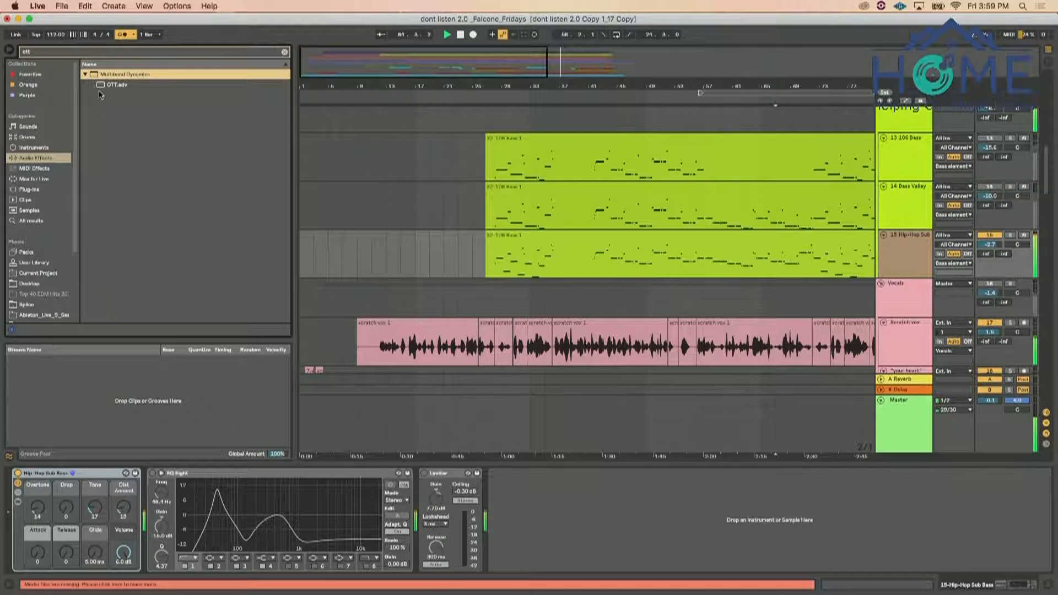
pyautogui.click(101, 86)
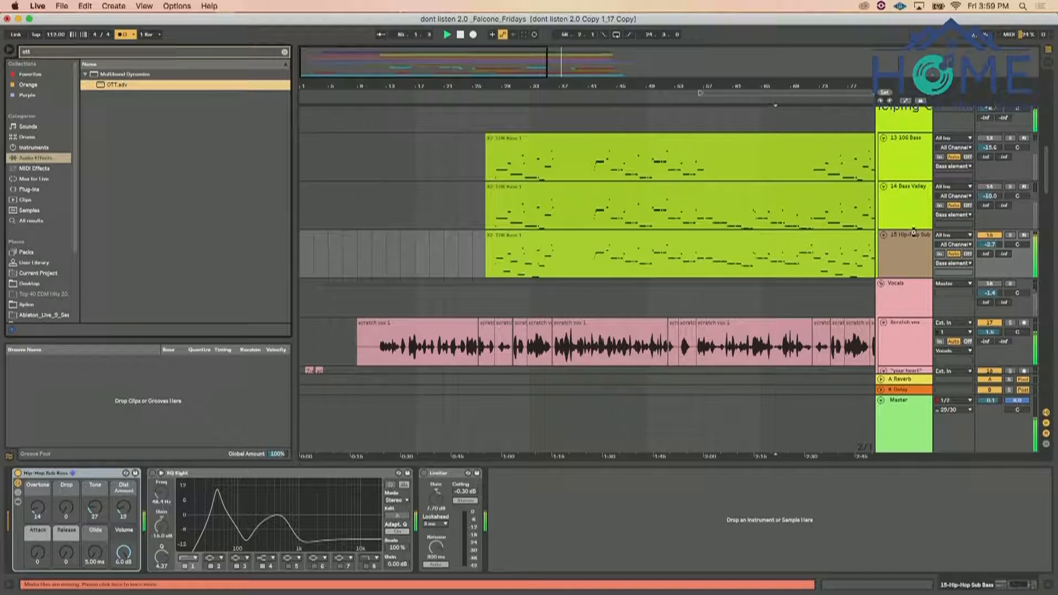
pyautogui.moveTo(903, 241); pyautogui.dragTo(904, 242)
# Lower OTT's crossover frequencies, set its time to 54 %, and bring the 15 Hip-Hop Sub Bass track volume to -3.0 dB
pyautogui.moveTo(630, 521); pyautogui.dragTo(646, 547)
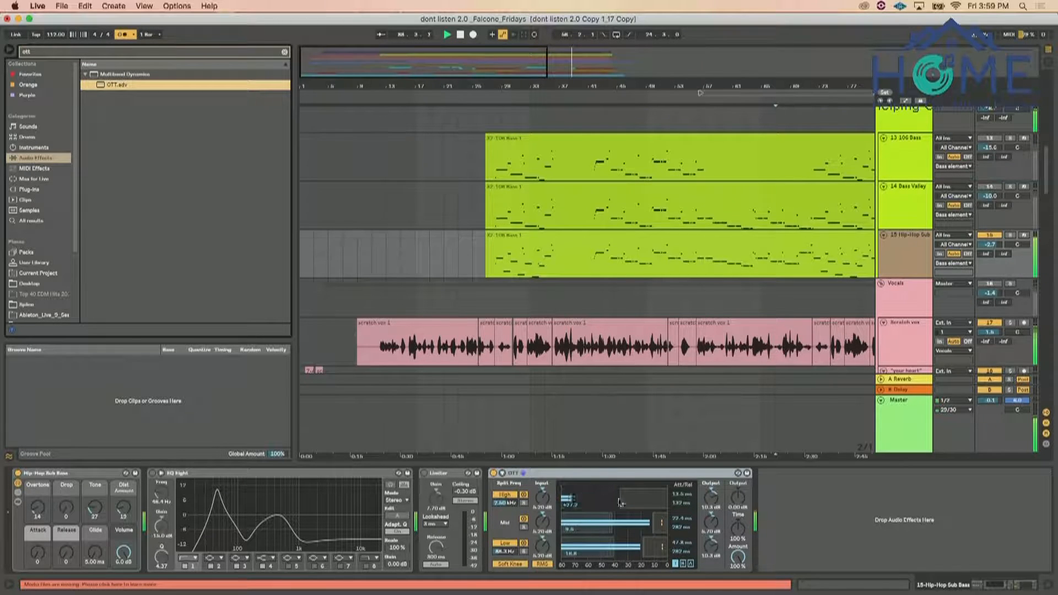
pyautogui.moveTo(507, 553); pyautogui.dragTo(507, 537)
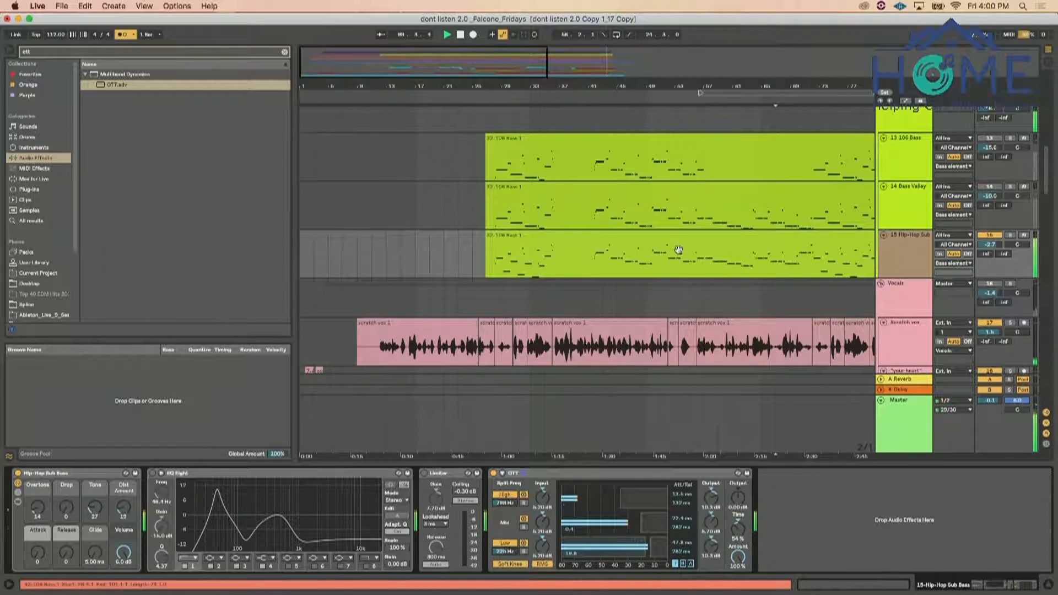
pyautogui.moveTo(991, 245); pyautogui.dragTo(990, 247)
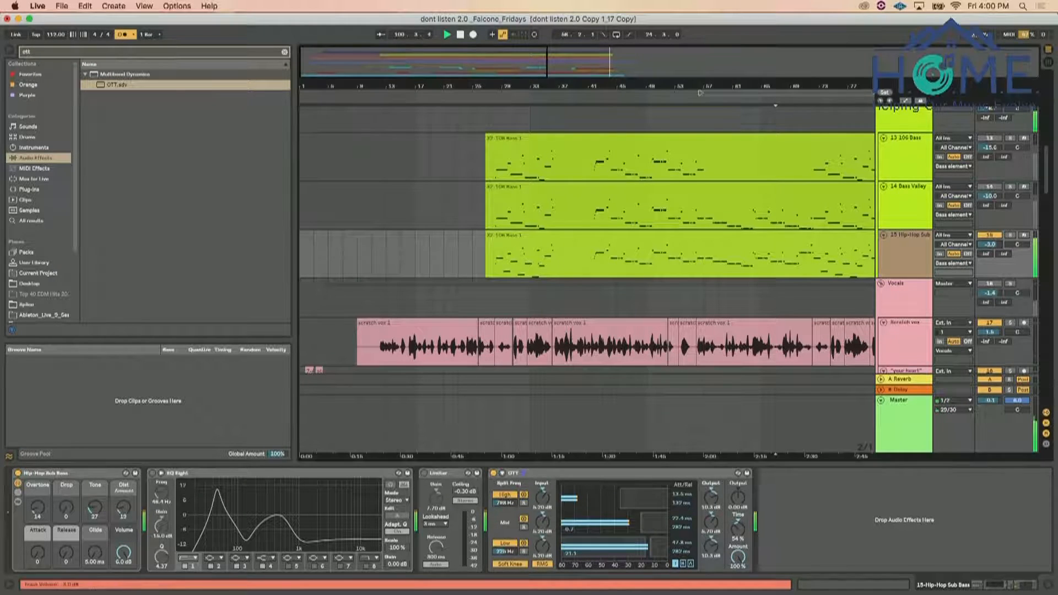
# Replay the song from the insert marker and adjust the Bass elements group volume against the drum and percussion tracks
pyautogui.scroll(1, 992, 251)
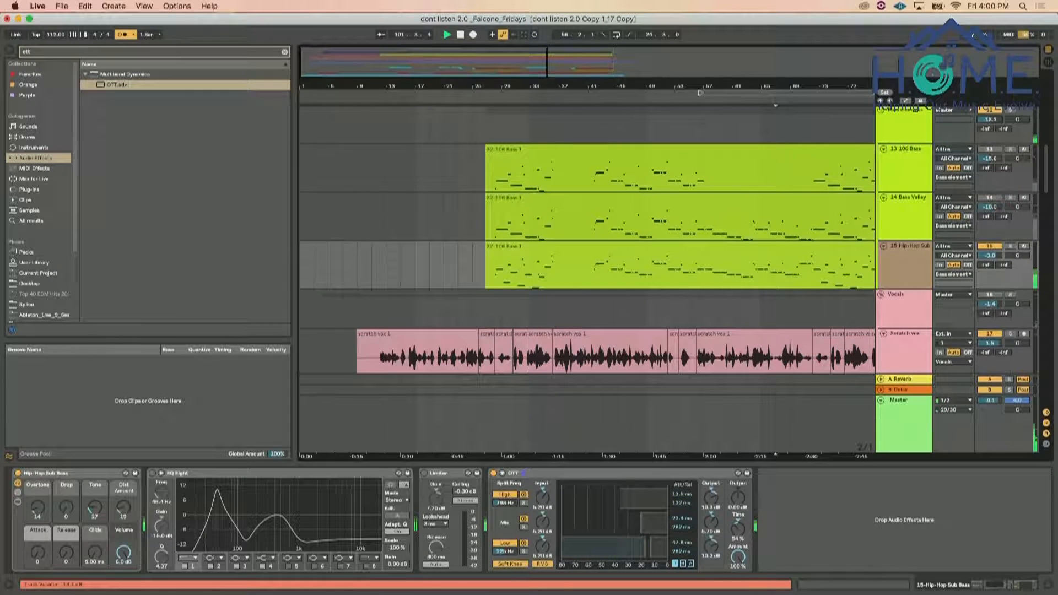
pyautogui.press('space')
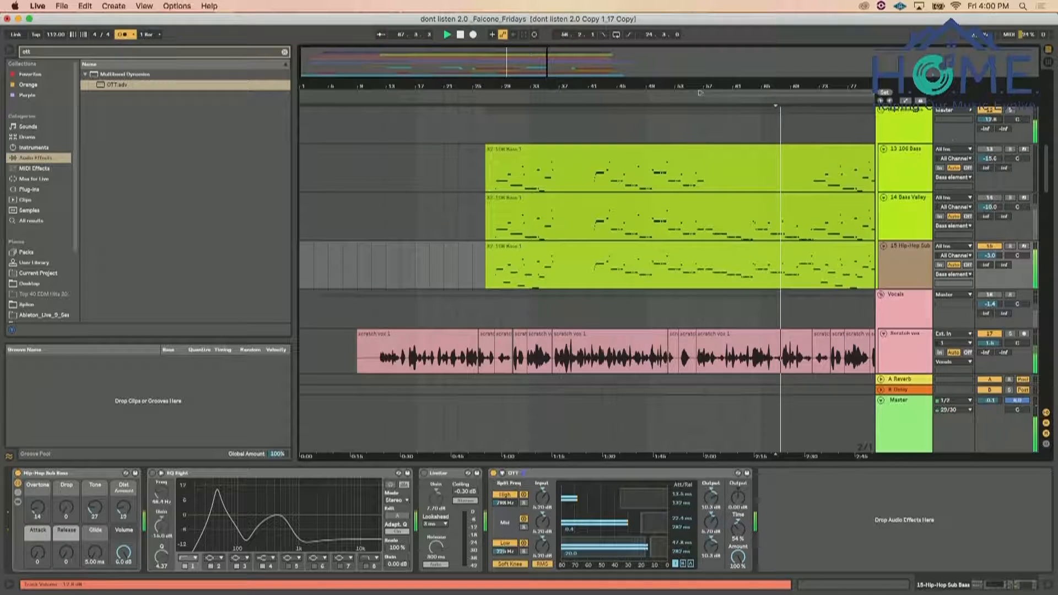
pyautogui.scroll(10, 932, 160)
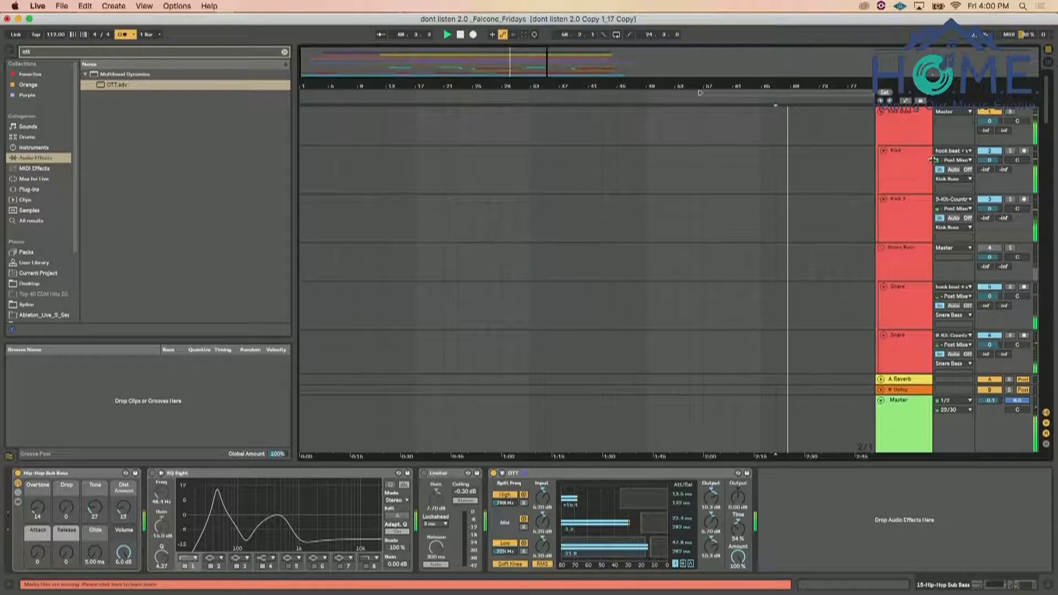
pyautogui.scroll(-8, 924, 161)
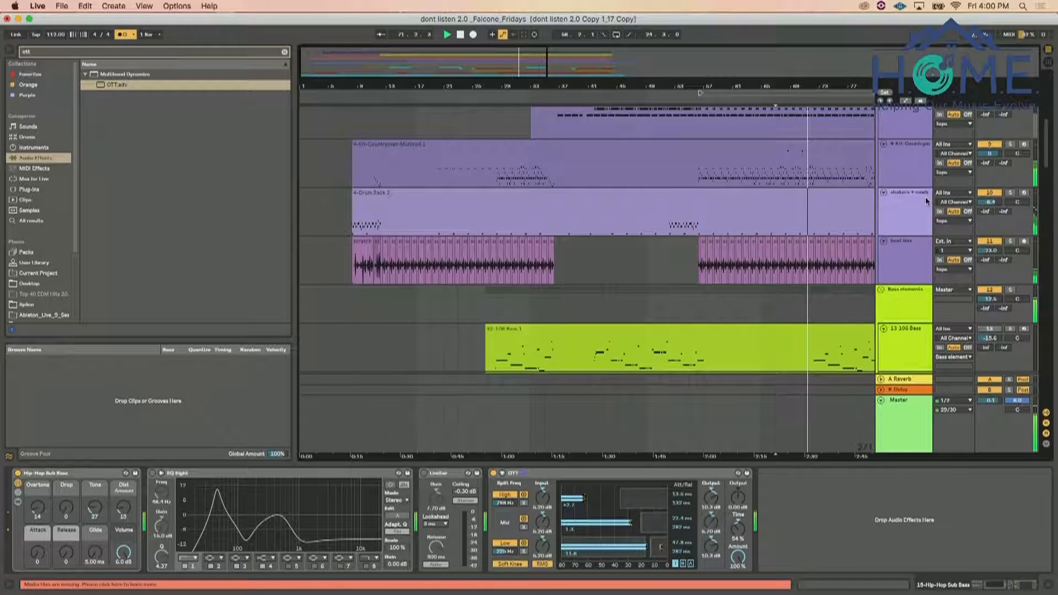
pyautogui.hscroll(3, 804, 264)
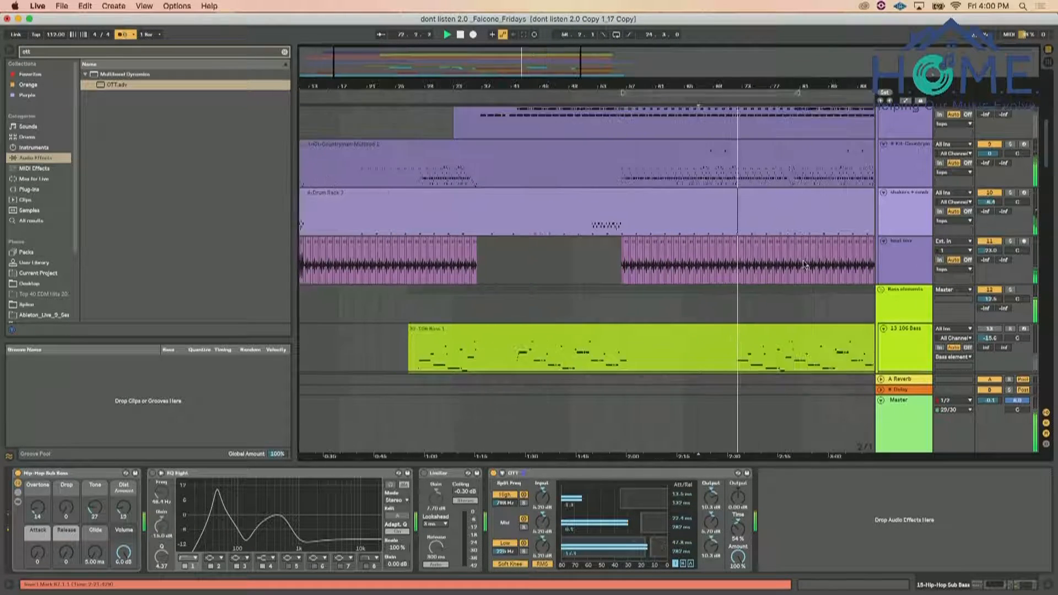
pyautogui.scroll(-4, 805, 264)
pyautogui.hscroll(3, 805, 264)
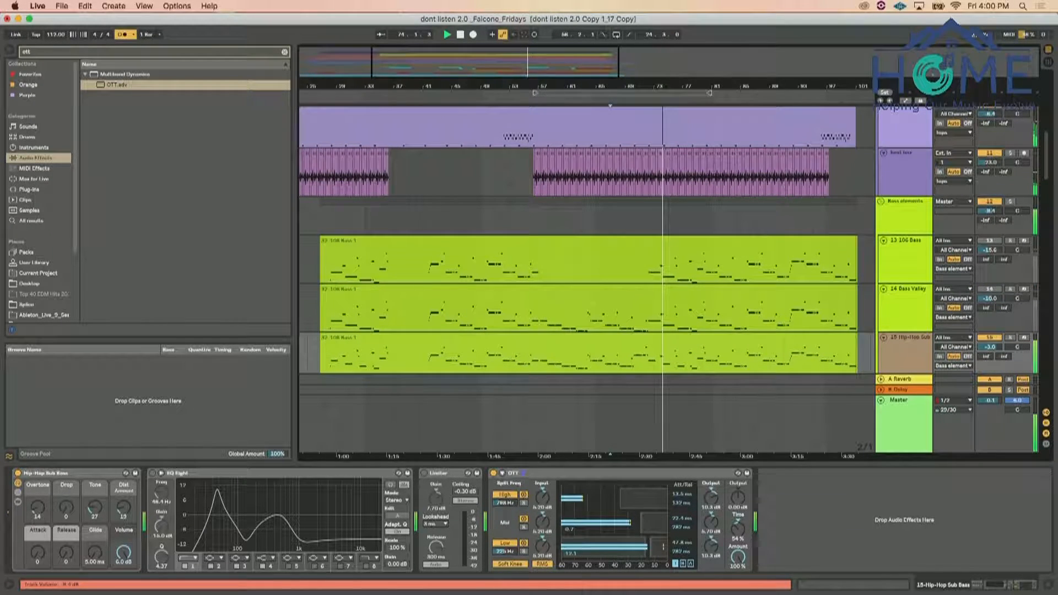
pyautogui.scroll(-5, 924, 220)
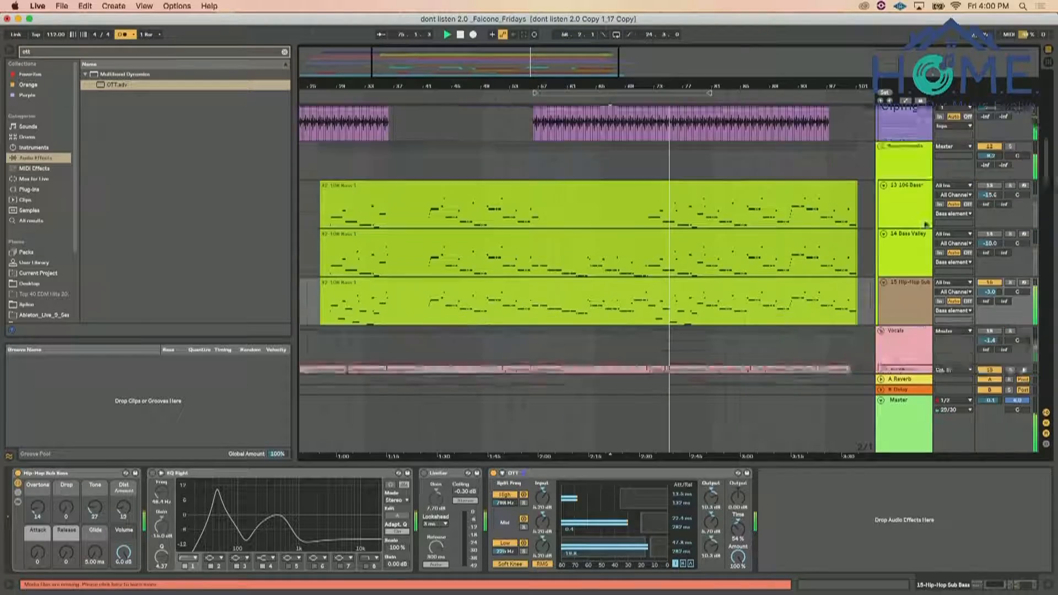
# Check the piano, lead, guitar, harmonica and FX tracks during playback, and lower the 15 Hip-Hop Sub Bass volume to -4.7 dB
pyautogui.scroll(-8, 924, 220)
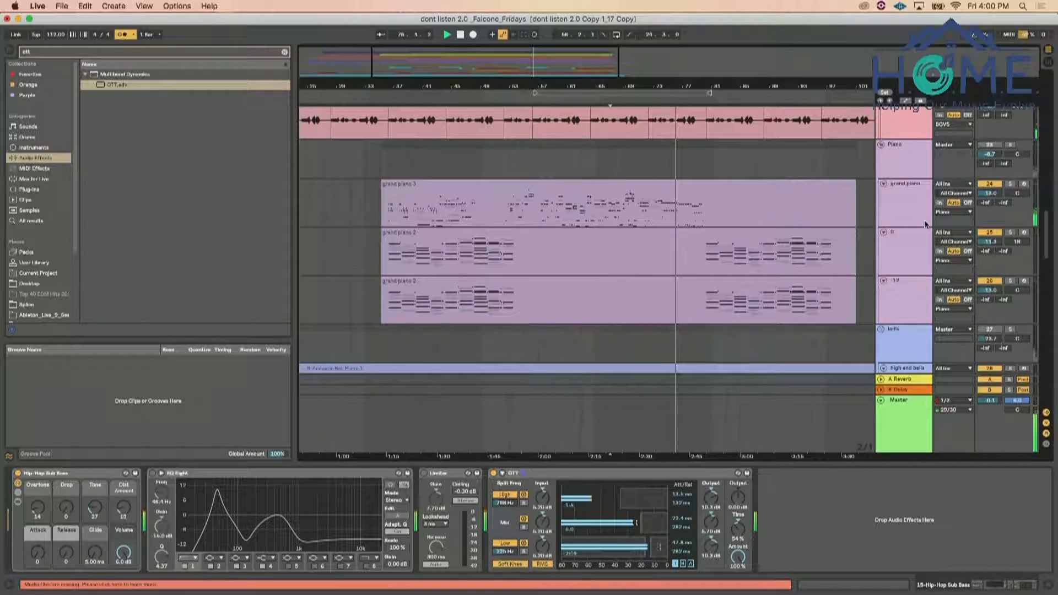
pyautogui.scroll(-10, 924, 220)
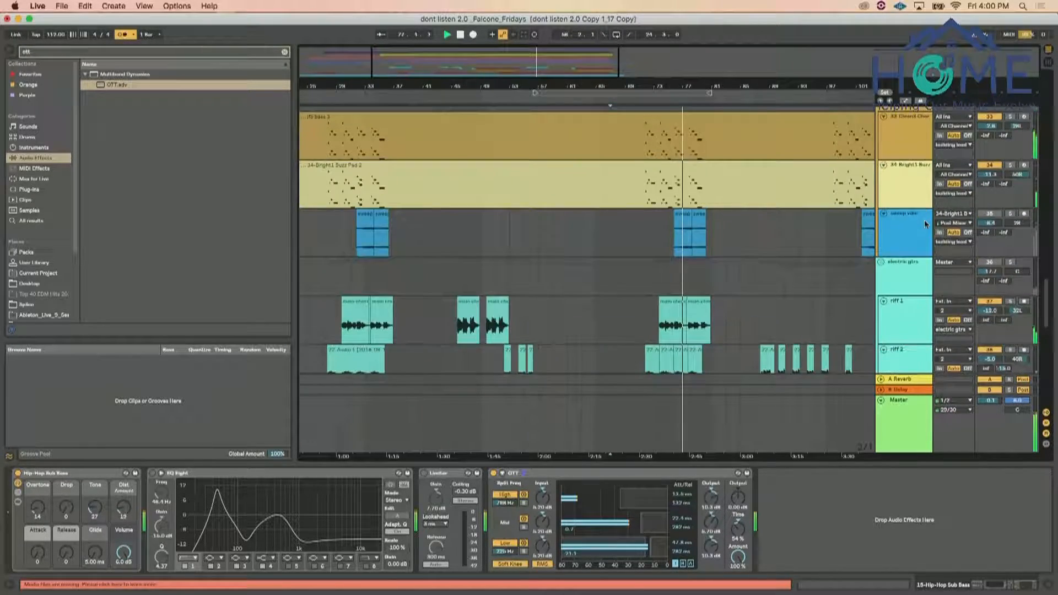
pyautogui.scroll(-12, 924, 220)
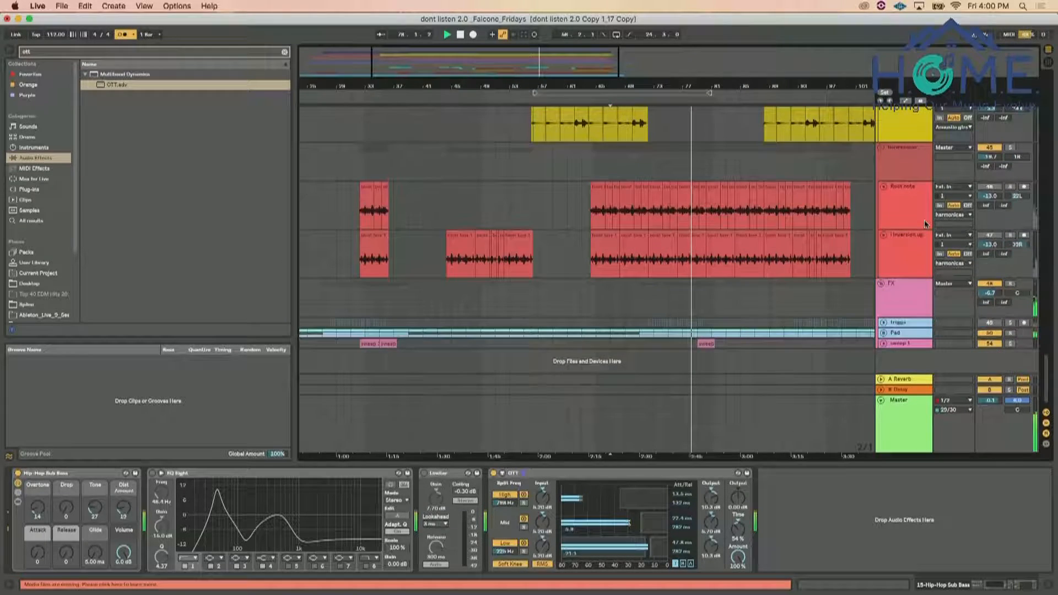
pyautogui.click(912, 292)
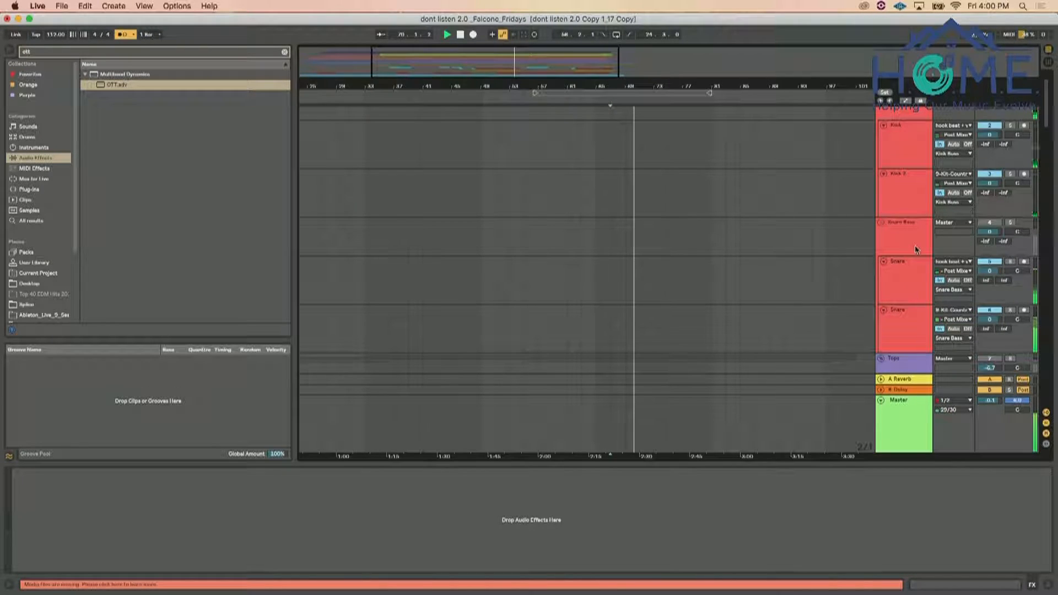
pyautogui.scroll(-5, 915, 246)
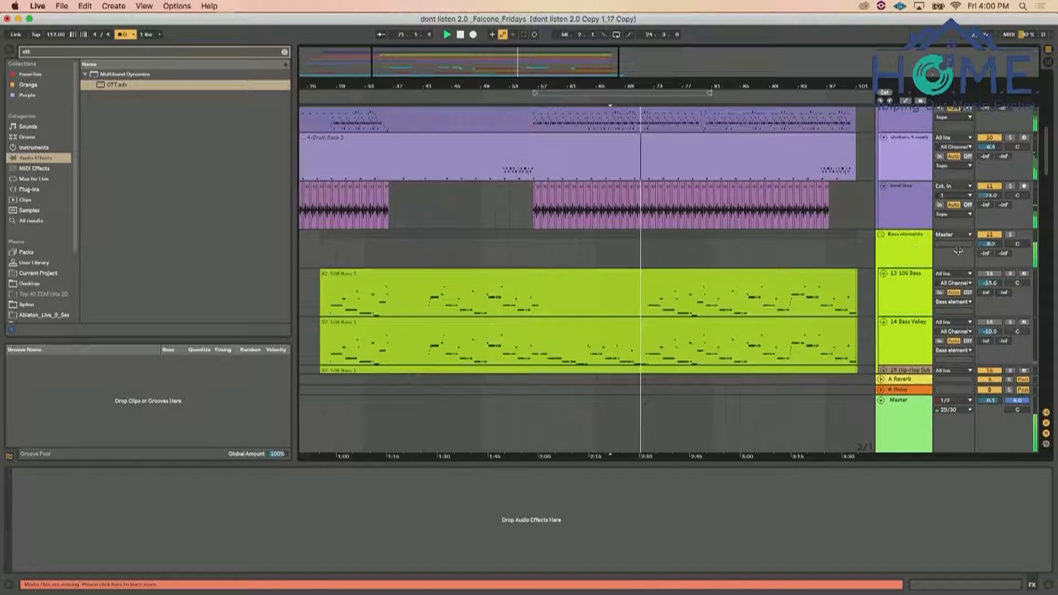
pyautogui.scroll(-5, 915, 246)
pyautogui.moveTo(990, 194); pyautogui.dragTo(990, 203)
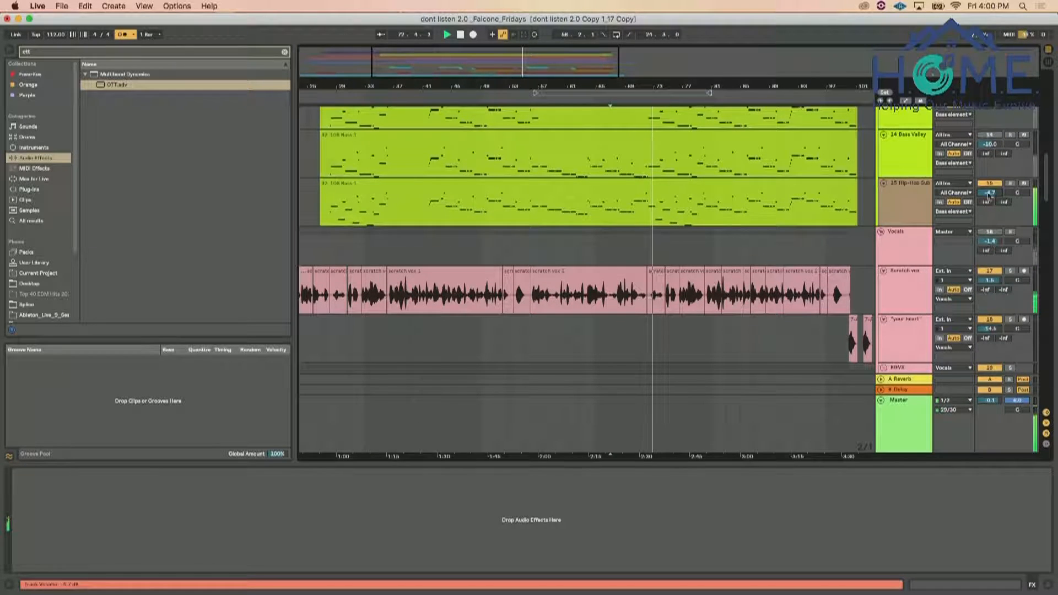
# Search the VST plug-ins for c6 and insert C6-SideChain Stereo after OTT on the 15 Hip-Hop Sub Bass track
pyautogui.click(894, 194)
pyautogui.click(285, 53)
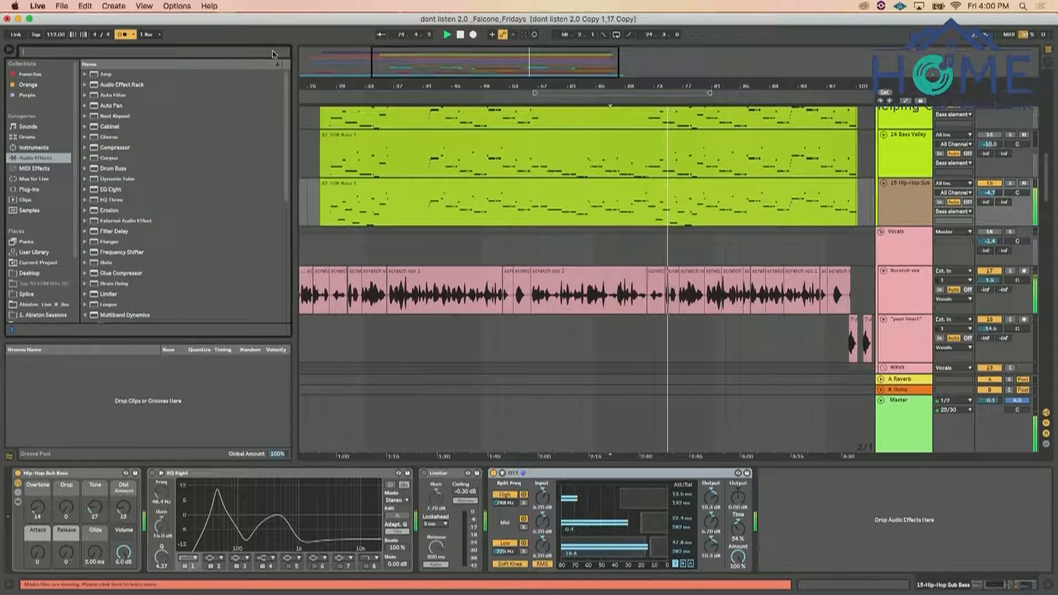
pyautogui.write('co')
pyautogui.click(30, 189)
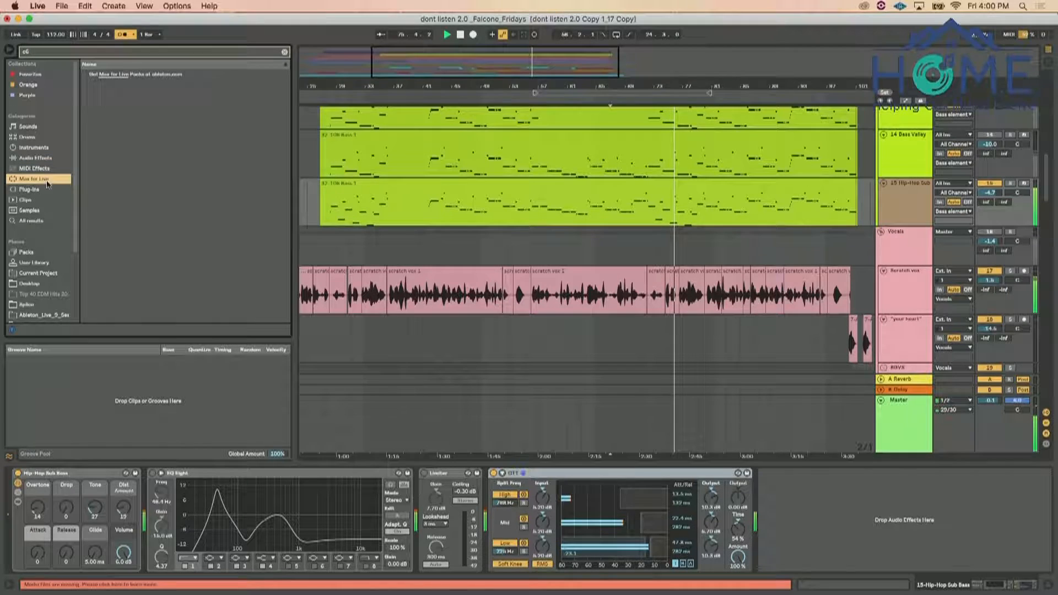
pyautogui.click(91, 85)
pyautogui.click(97, 95)
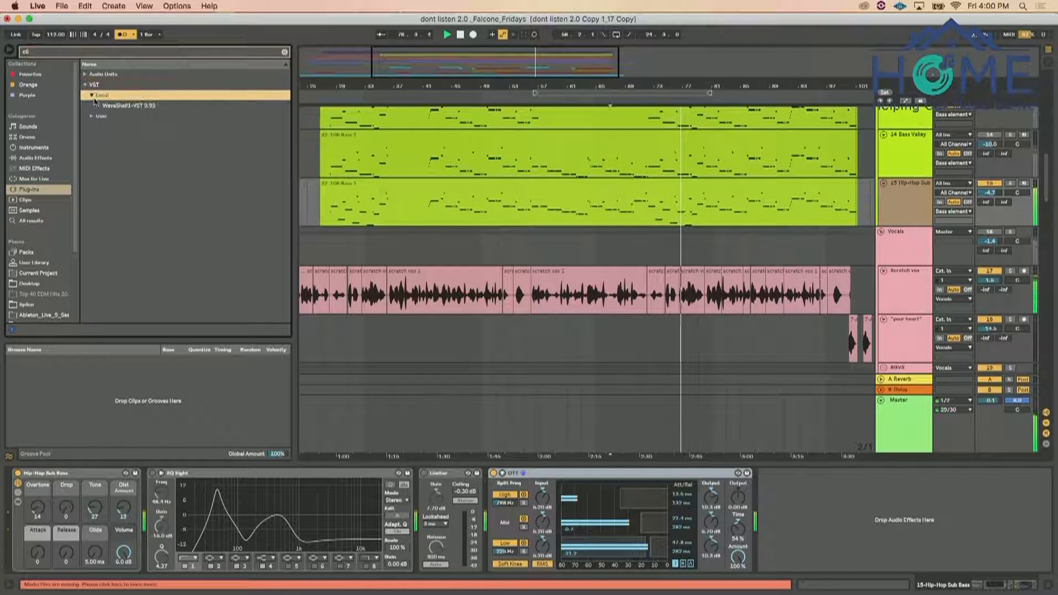
pyautogui.click(100, 105)
pyautogui.moveTo(133, 147); pyautogui.dragTo(782, 518)
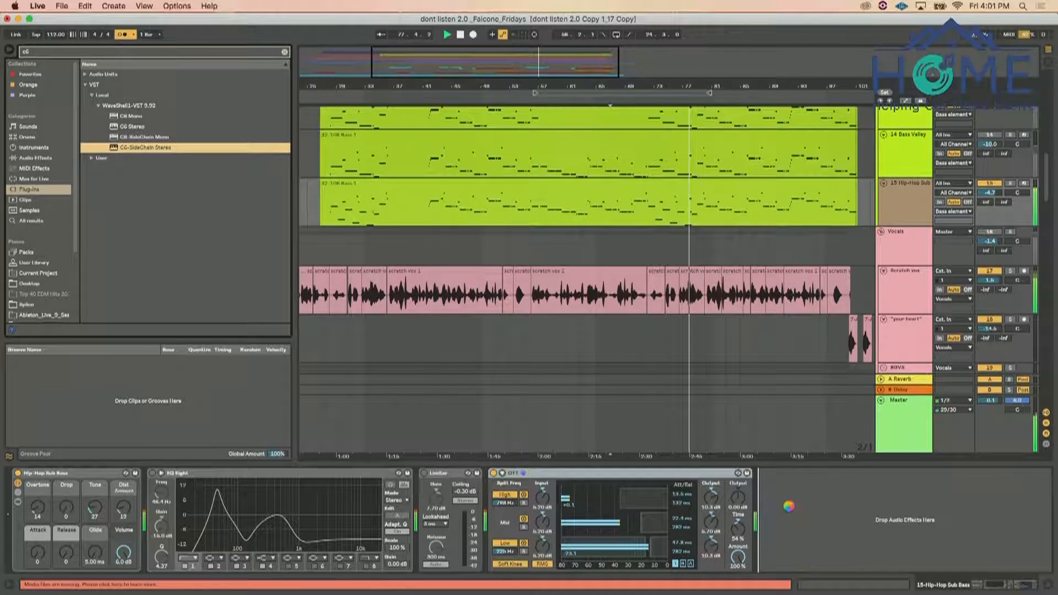
# Set the Kick Trigger track's audio input to Kick Buss
pyautogui.click(727, 59)
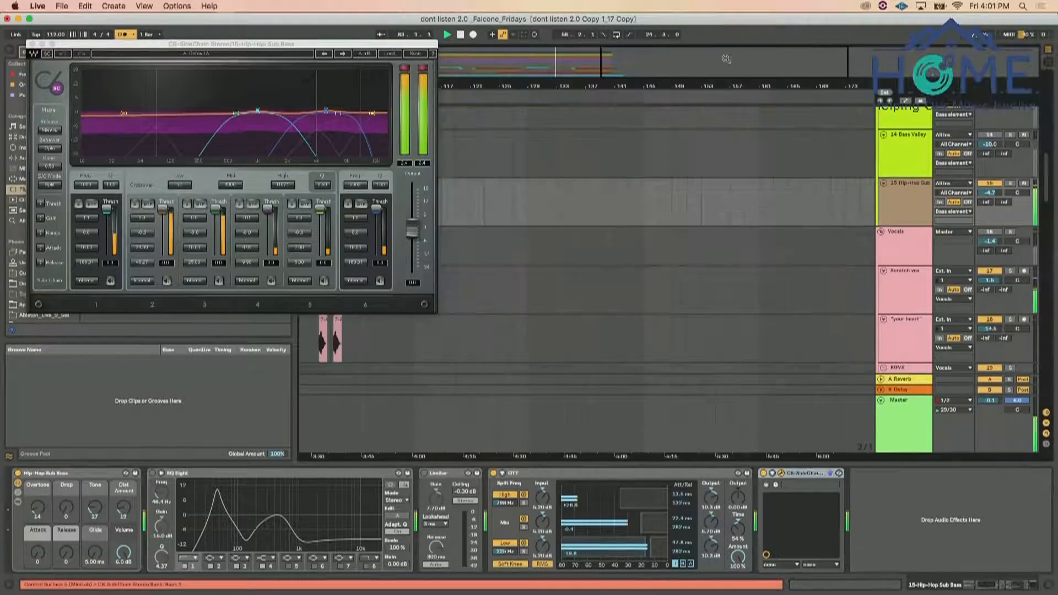
pyautogui.hscroll(-10, 644, 274)
pyautogui.scroll(3, 644, 273)
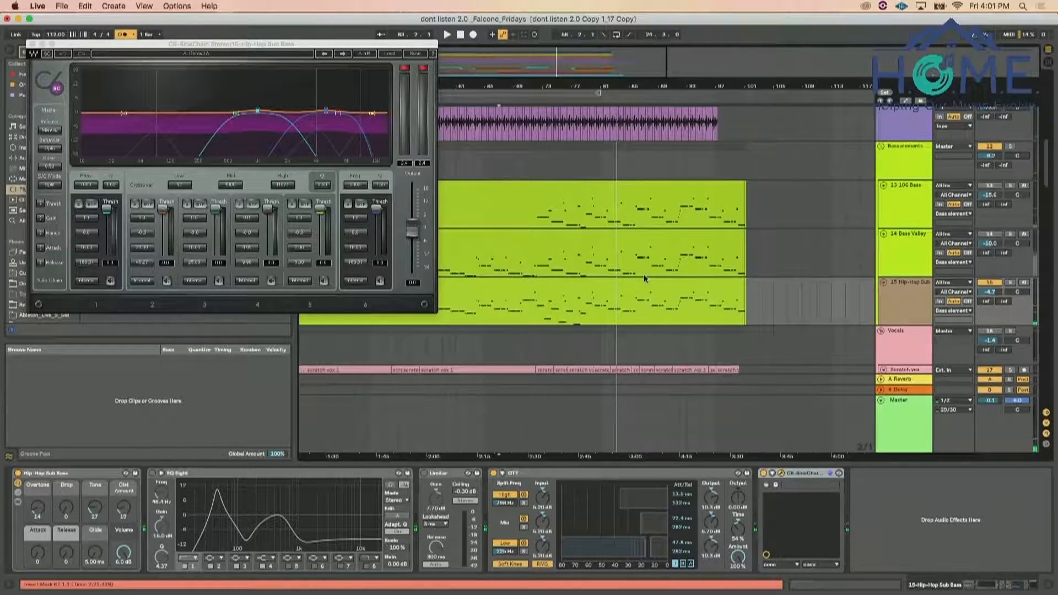
pyautogui.scroll(-5, 643, 274)
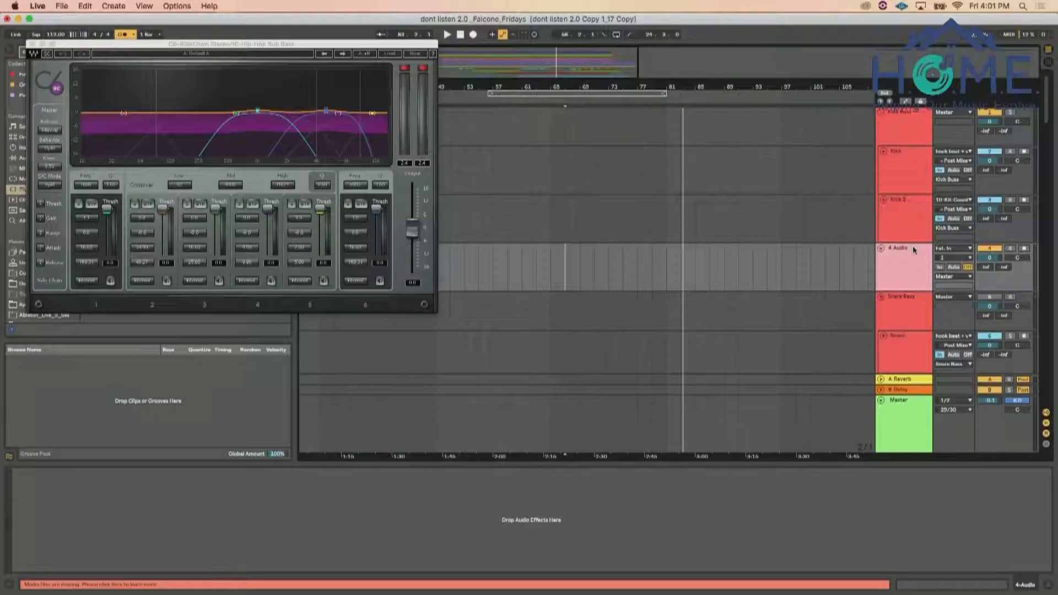
pyautogui.click(904, 253)
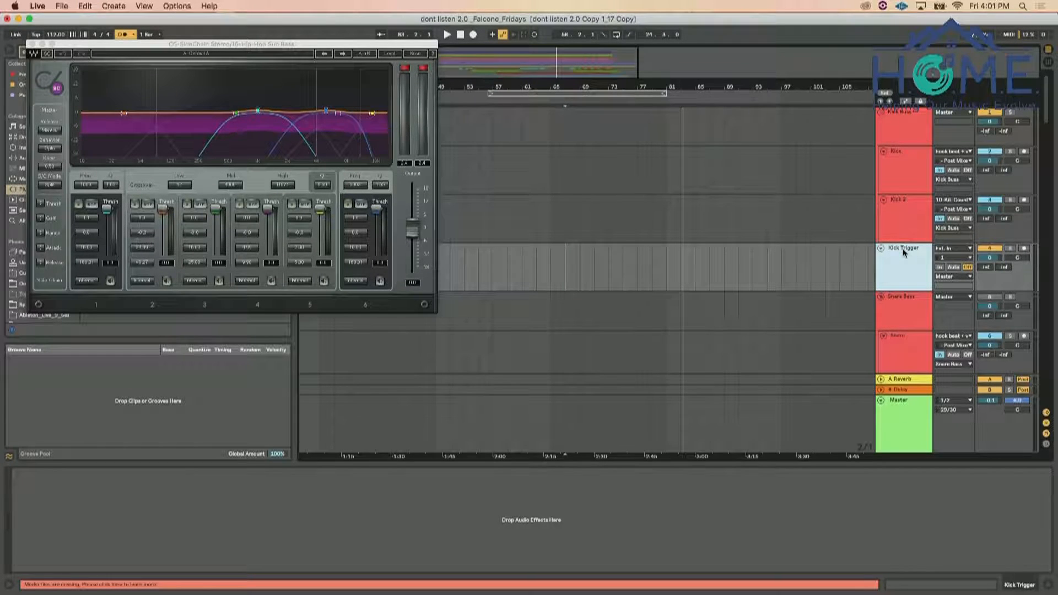
pyautogui.click(952, 249)
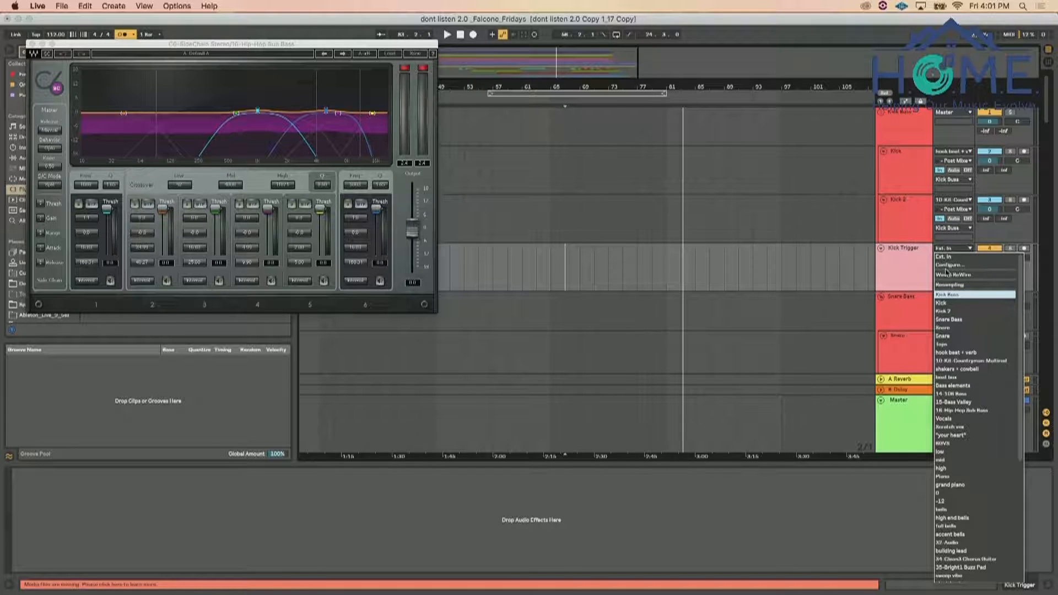
pyautogui.click(948, 295)
pyautogui.click(952, 277)
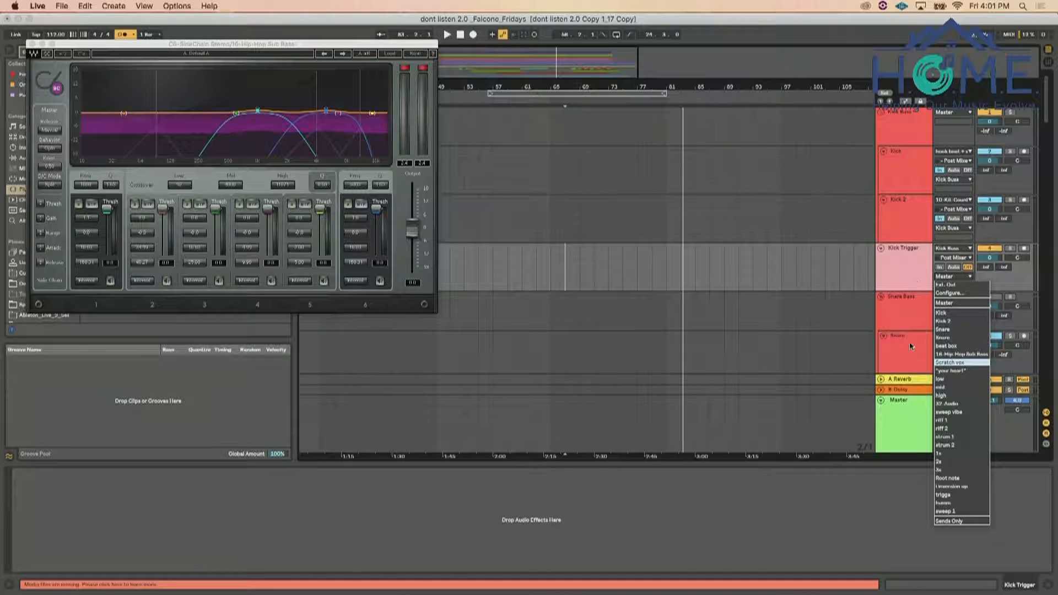
pyautogui.click(914, 277)
# Rename the Hip-Hop Sub Bass track to "Sub Bass"
pyautogui.scroll(-5, 914, 276)
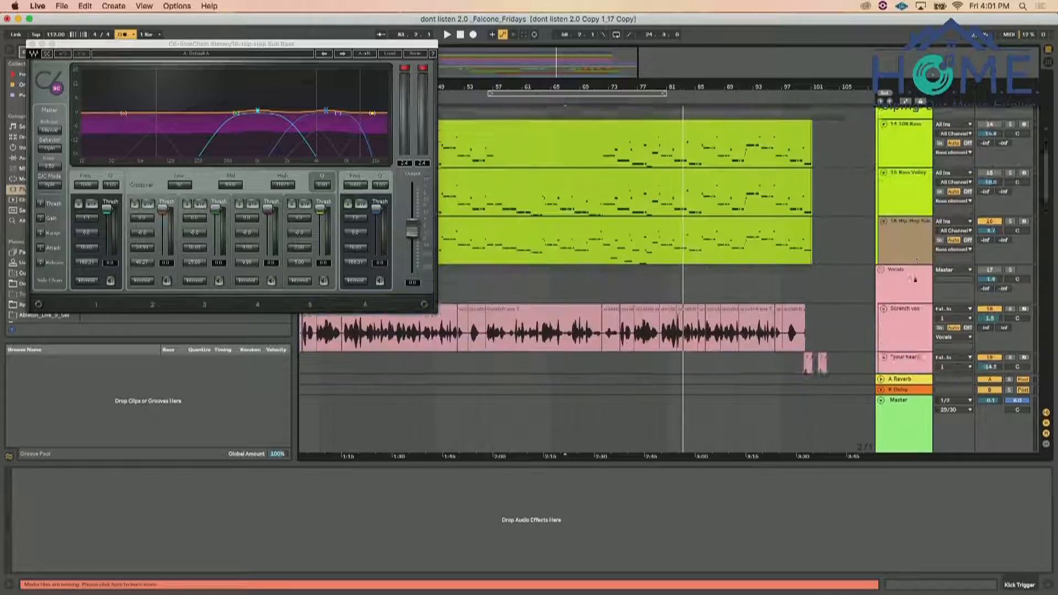
pyautogui.click(910, 236)
pyautogui.scroll(3, 908, 197)
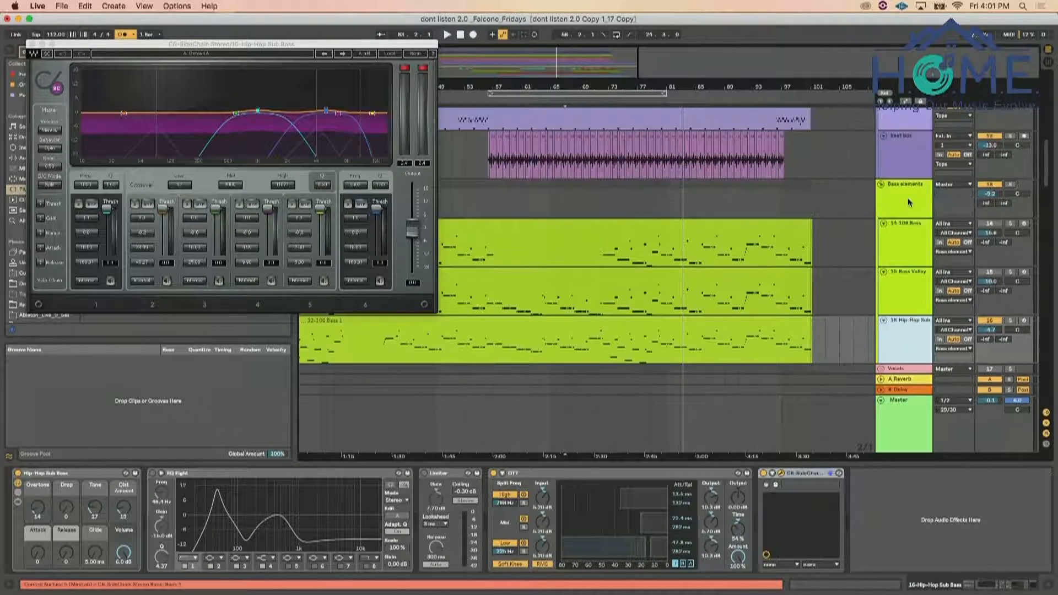
pyautogui.scroll(-1, 908, 197)
pyautogui.press('super+r')
pyautogui.write('Sub Ba')
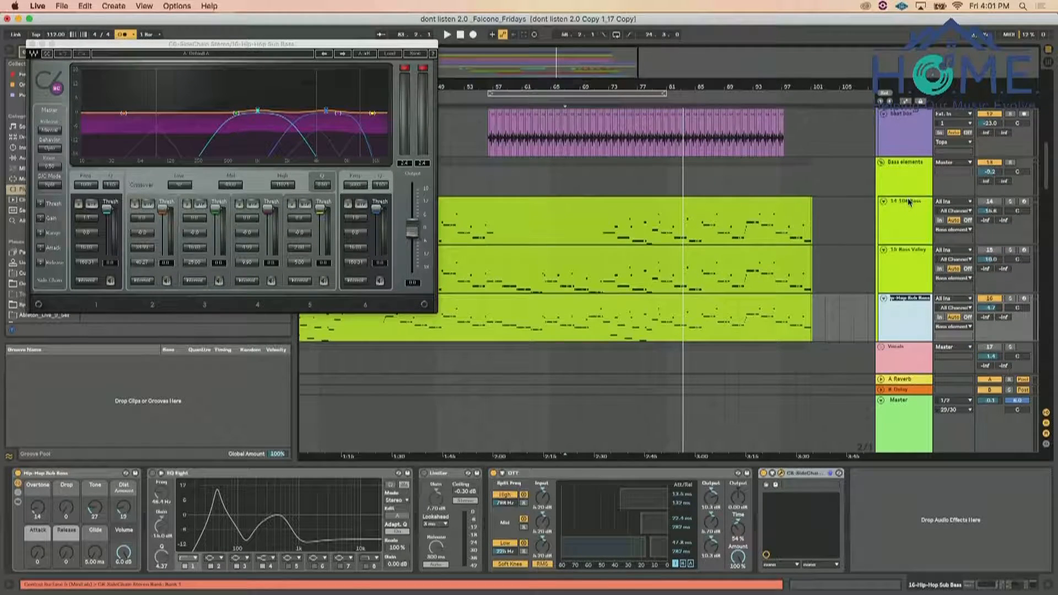
pyautogui.write('ss')
pyautogui.press('Return')
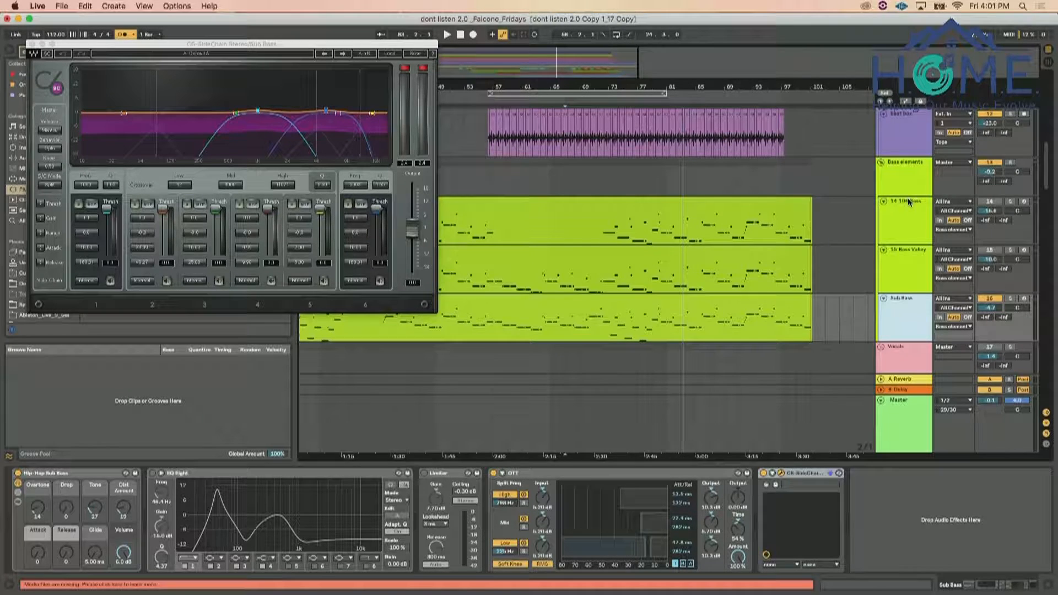
# Route the Kick Trigger track's output to Sub Bass, into the side-chain input of its C6-SideChain plug-in
pyautogui.scroll(1, 894, 272)
pyautogui.scroll(5, 894, 273)
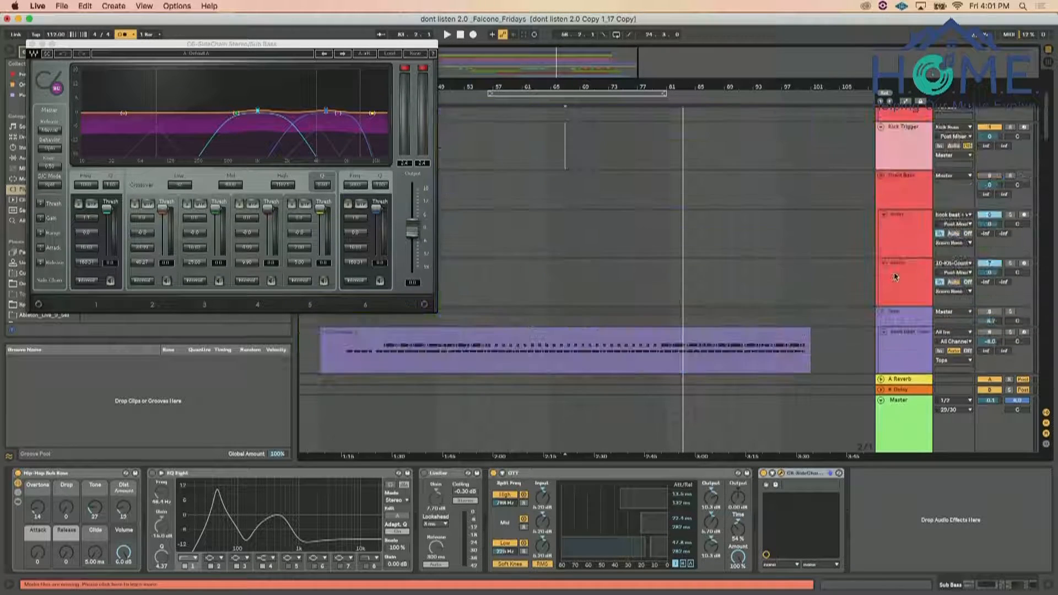
pyautogui.click(910, 146)
pyautogui.click(941, 157)
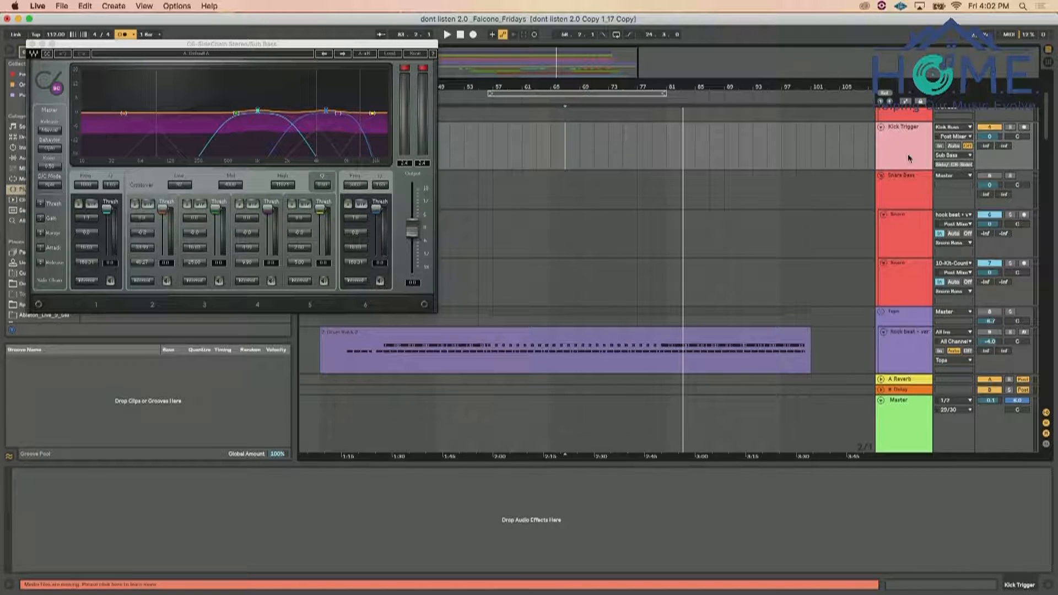
# Select the Sub Bass track and play a short passage to check its C6-SideChain response
pyautogui.scroll(-15, 630, 150)
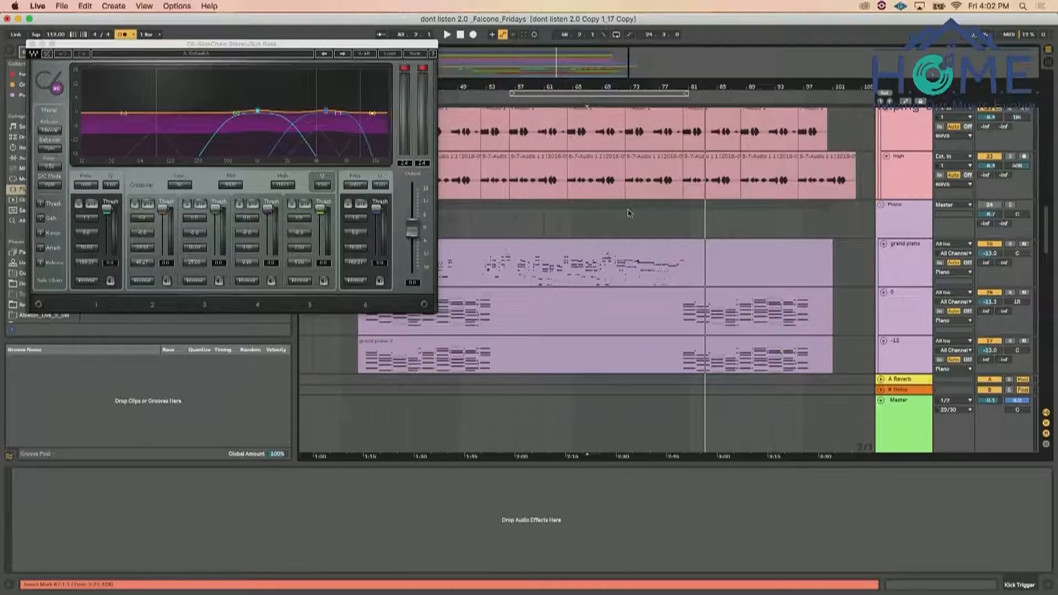
pyautogui.scroll(-15, 630, 215)
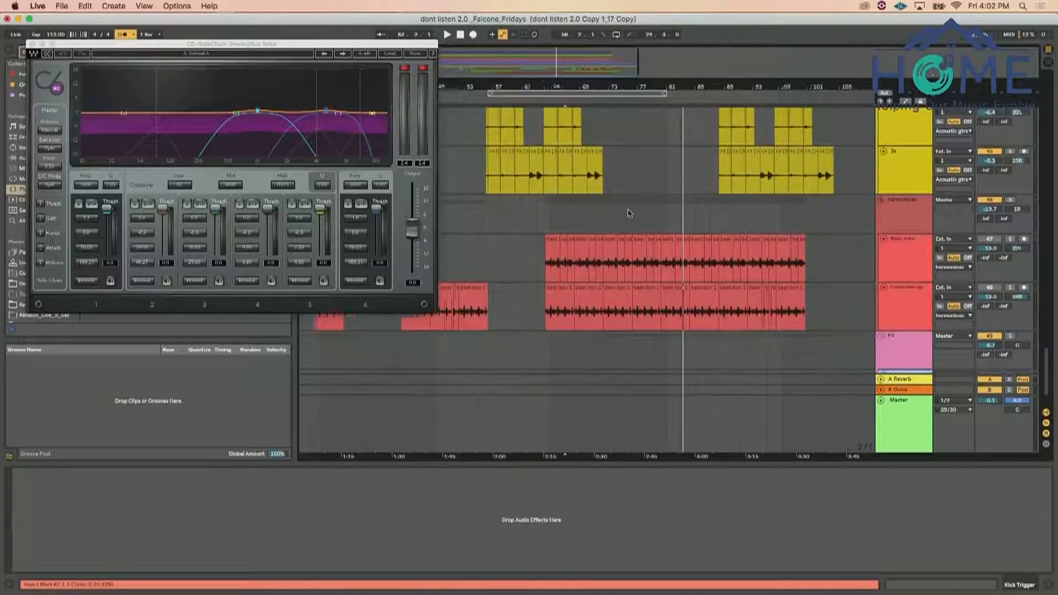
pyautogui.scroll(15, 630, 214)
pyautogui.hscroll(3, 630, 214)
pyautogui.scroll(-20, 629, 214)
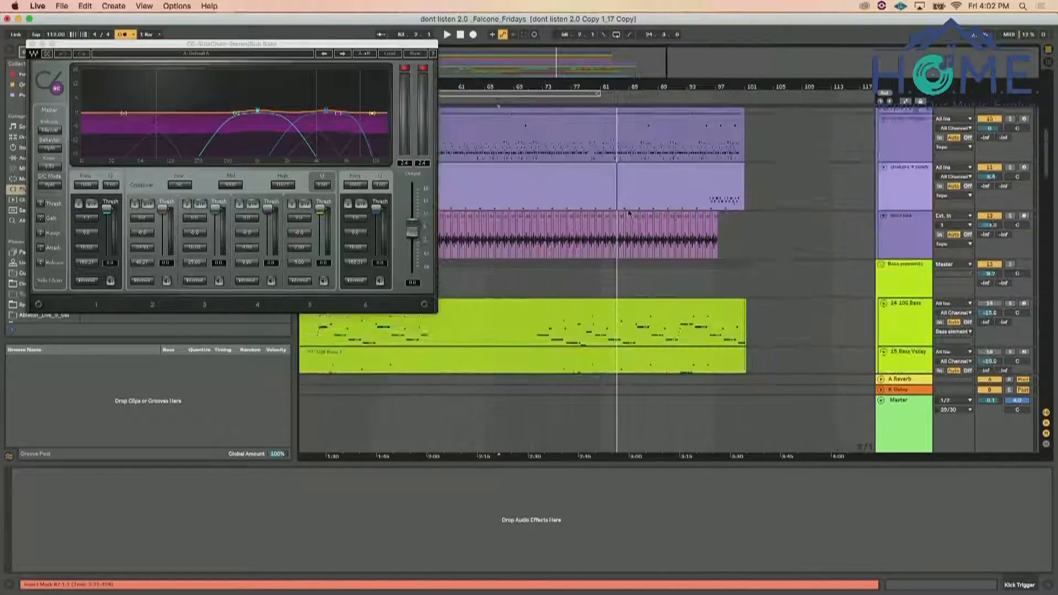
pyautogui.click(620, 246)
pyautogui.press('space')
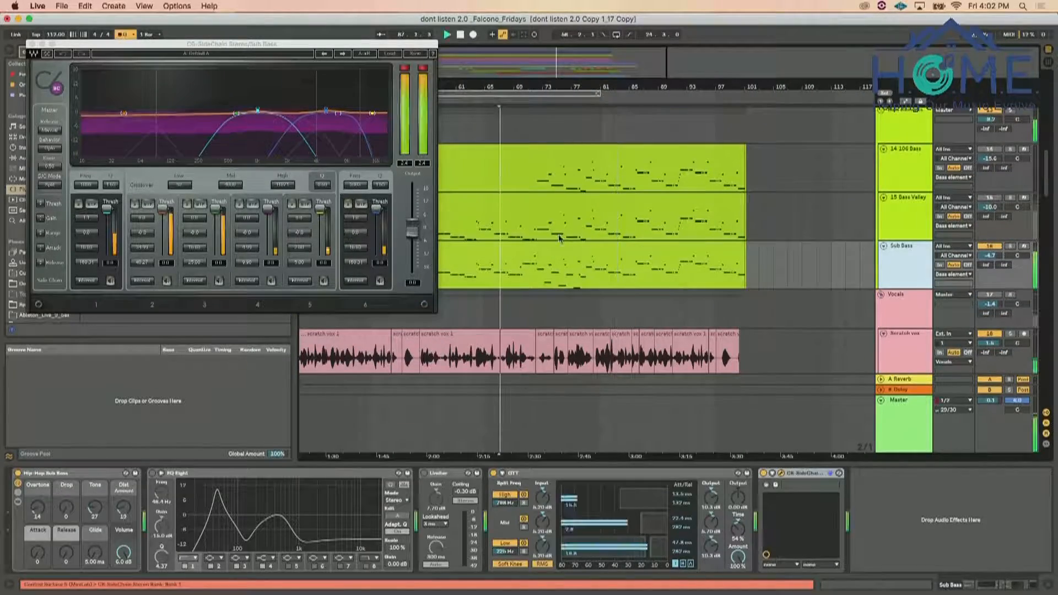
pyautogui.press('space')
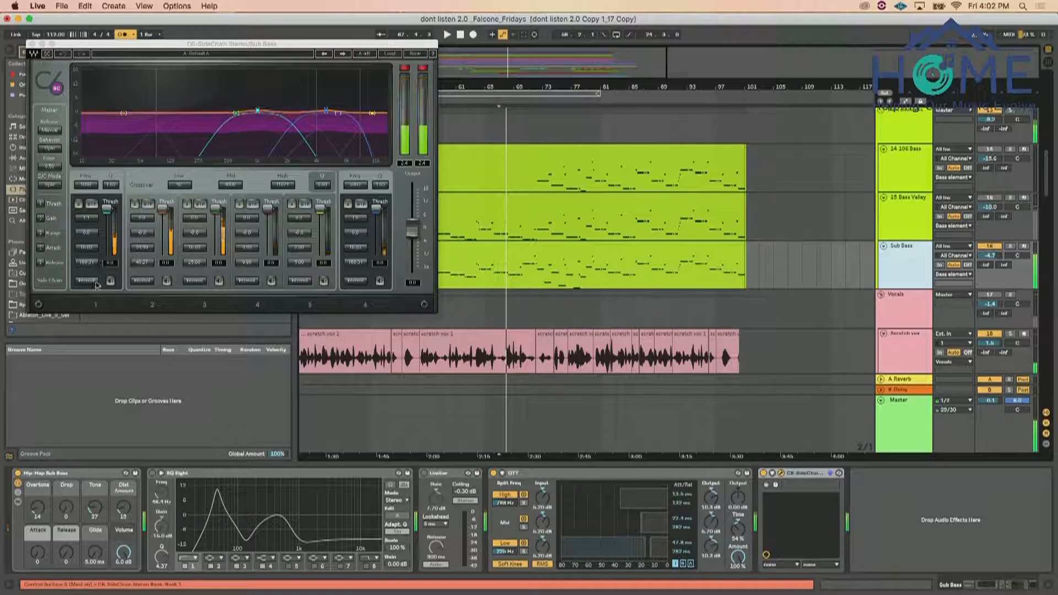
# Set C6 band 1's side chain to External and bypass bands 2 to 6
pyautogui.click(94, 282)
pyautogui.click(361, 204)
pyautogui.click(306, 204)
pyautogui.click(252, 204)
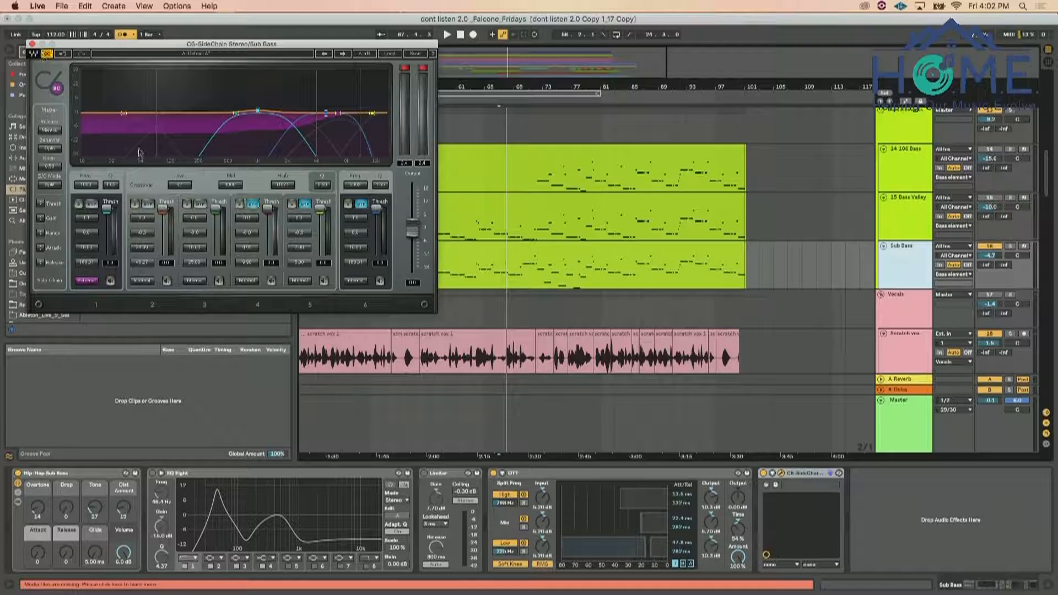
pyautogui.click(201, 204)
pyautogui.click(147, 205)
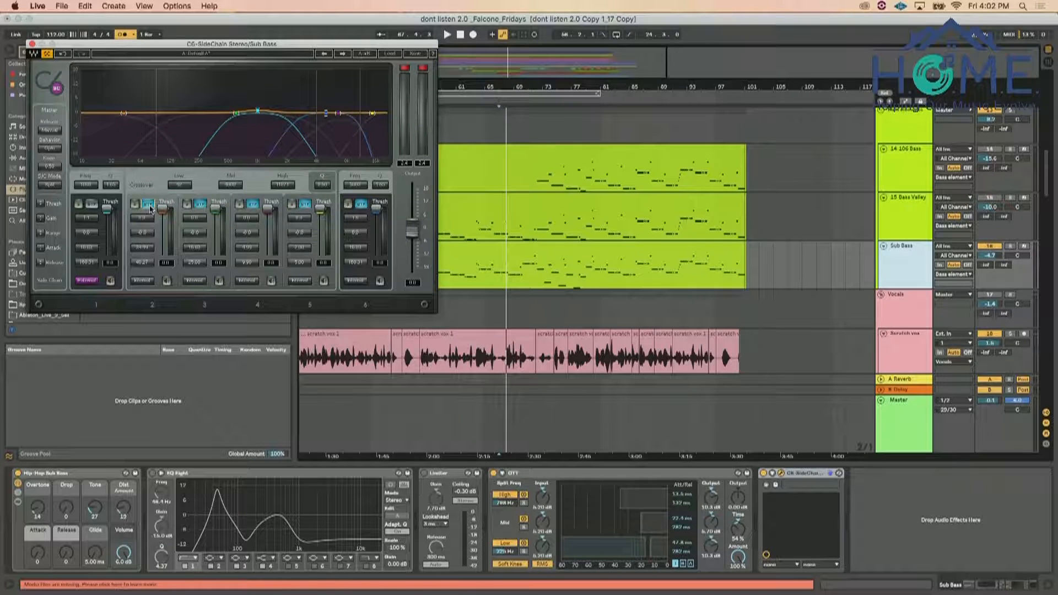
# During playback, lower C6 band 1's frequency, toggle the SC setting off, and lower the band's threshold to about -12.2
pyautogui.press('space')
pyautogui.moveTo(90, 185); pyautogui.dragTo(87, 192)
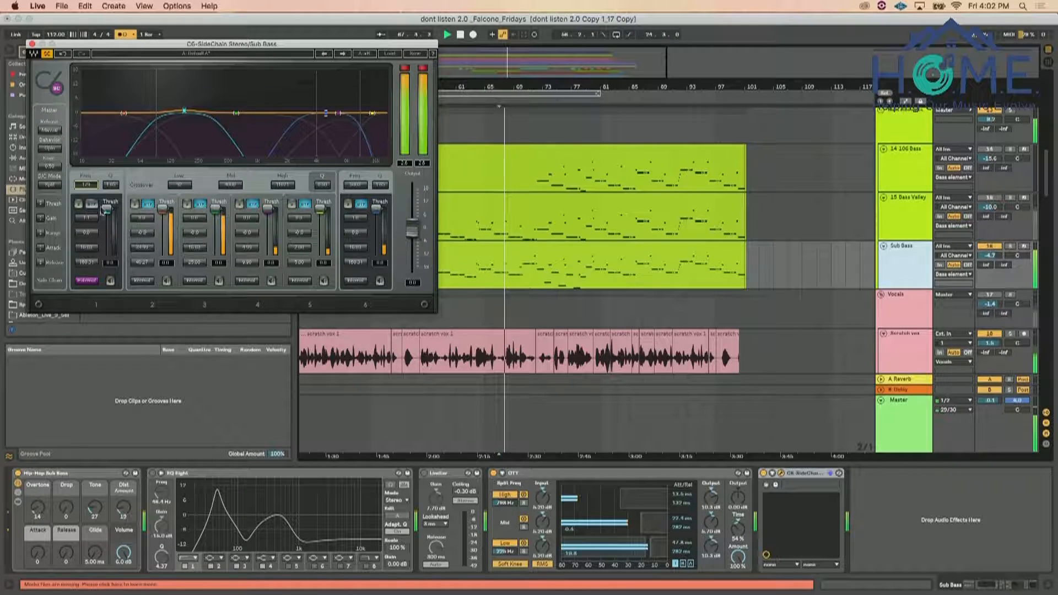
pyautogui.click(47, 55)
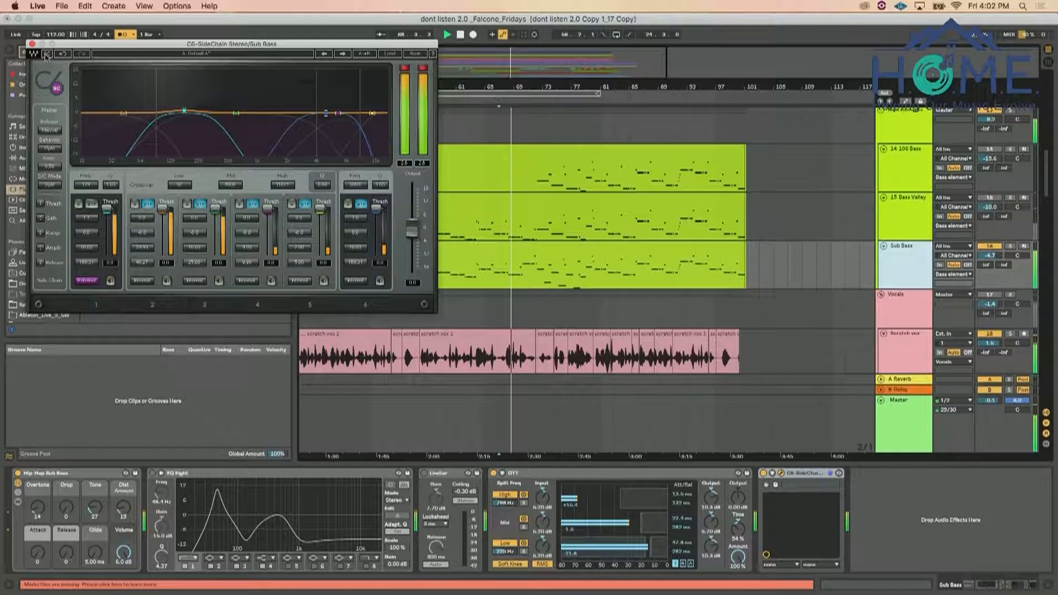
pyautogui.moveTo(107, 211); pyautogui.dragTo(107, 219)
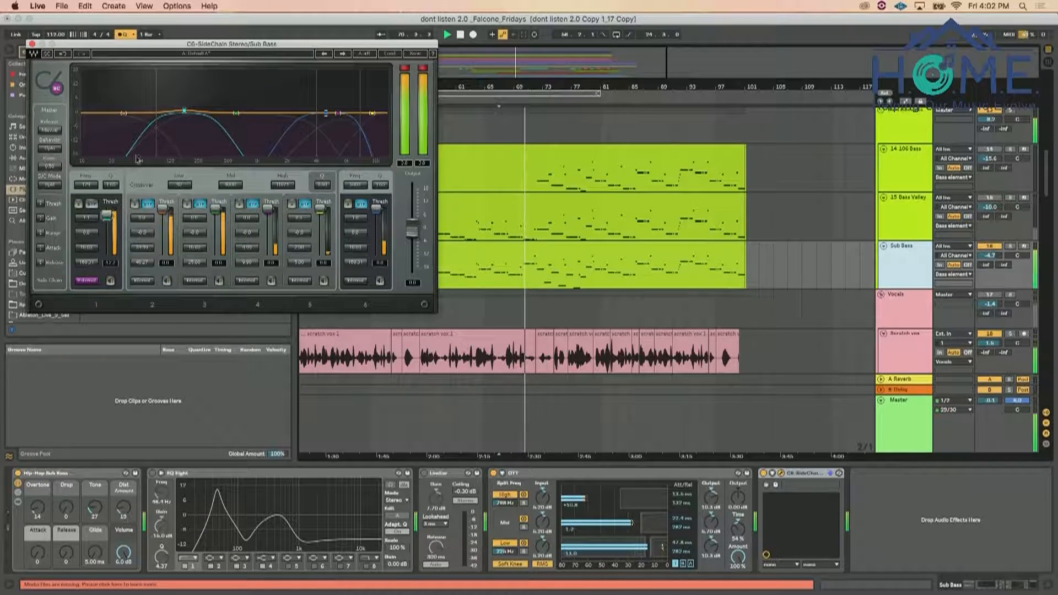
# Set the Kick Trigger track's monitoring to In and restart playback from the insert marker
pyautogui.scroll(10, 827, 358)
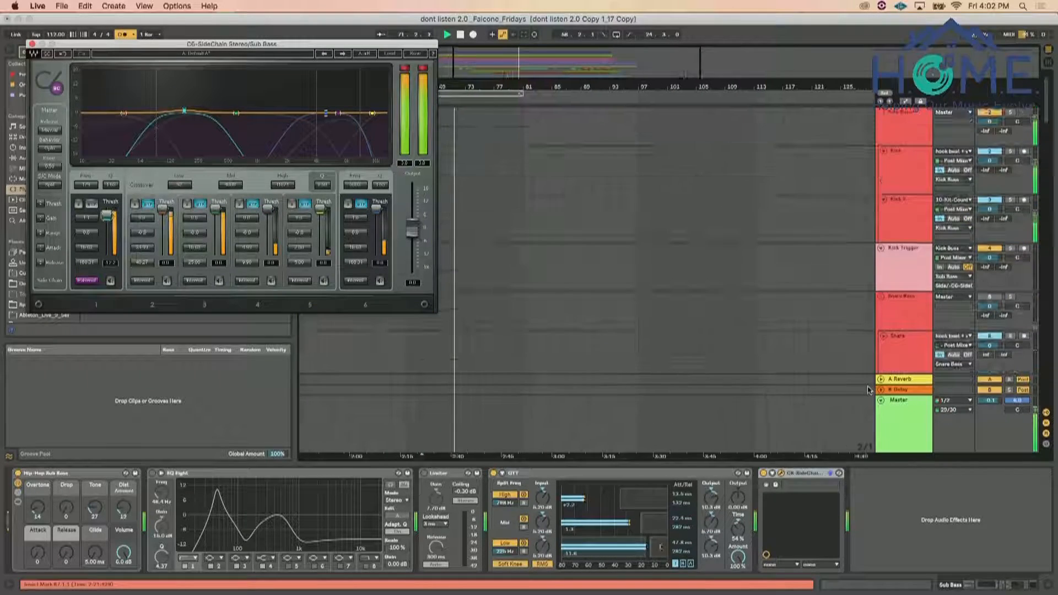
pyautogui.click(940, 267)
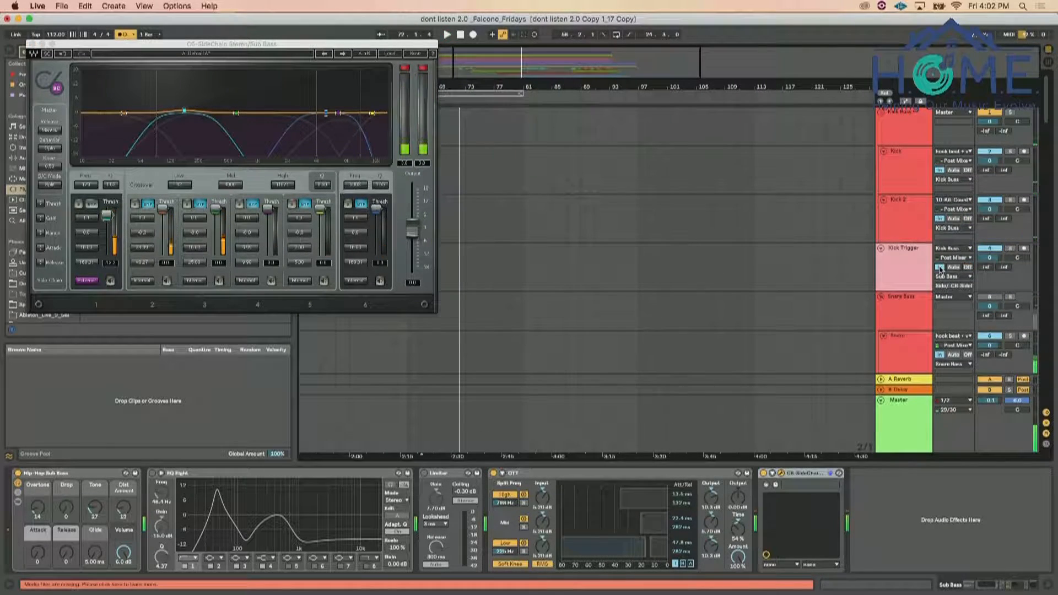
pyautogui.press('space')
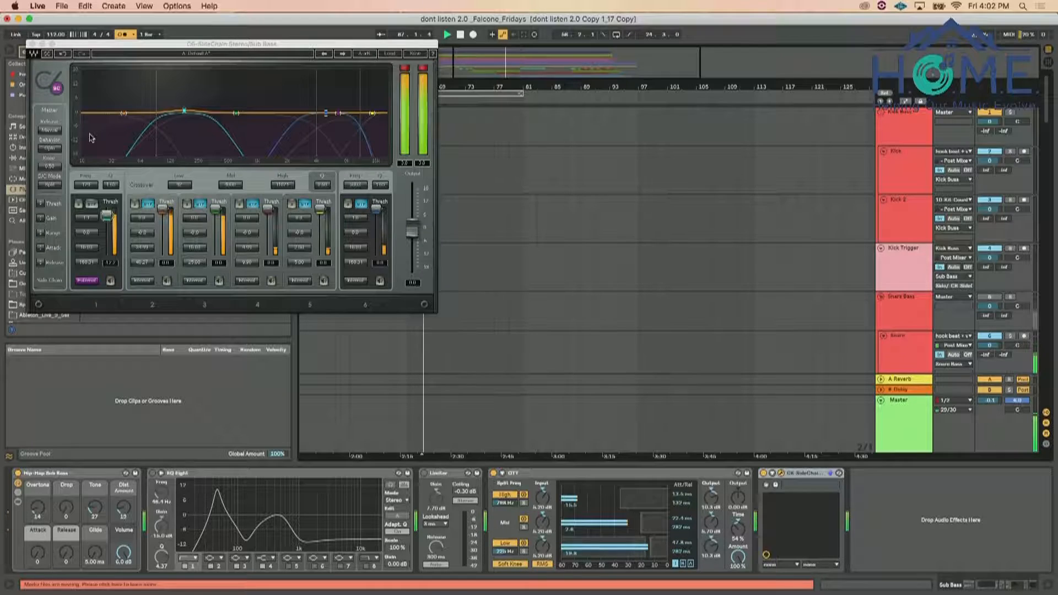
# Turn C6's SC setting back on, then solo band 1 and shift its frequency lower
pyautogui.click(47, 54)
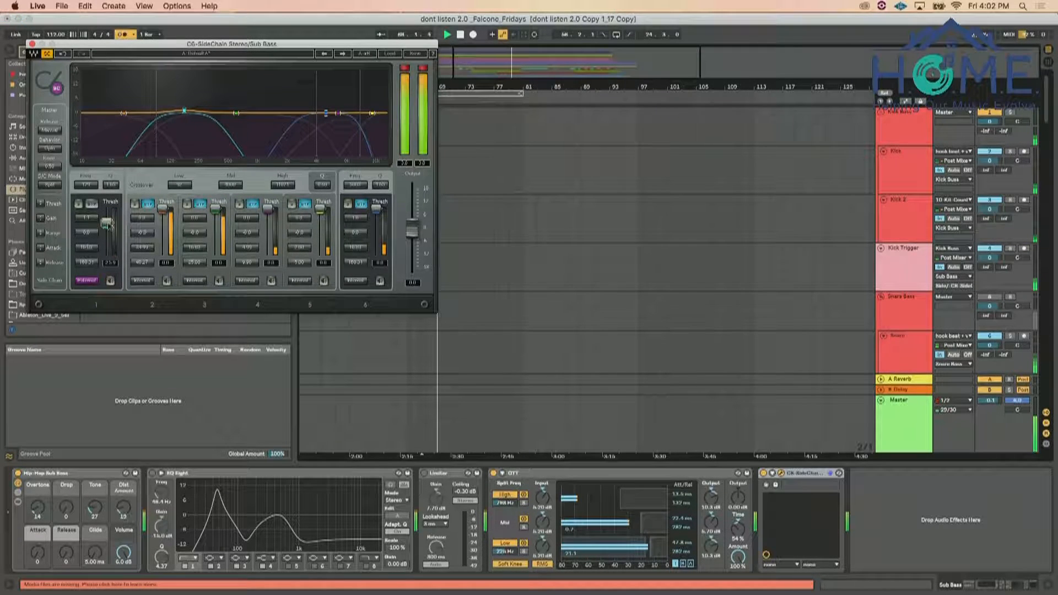
pyautogui.click(78, 204)
pyautogui.moveTo(161, 110); pyautogui.dragTo(130, 111)
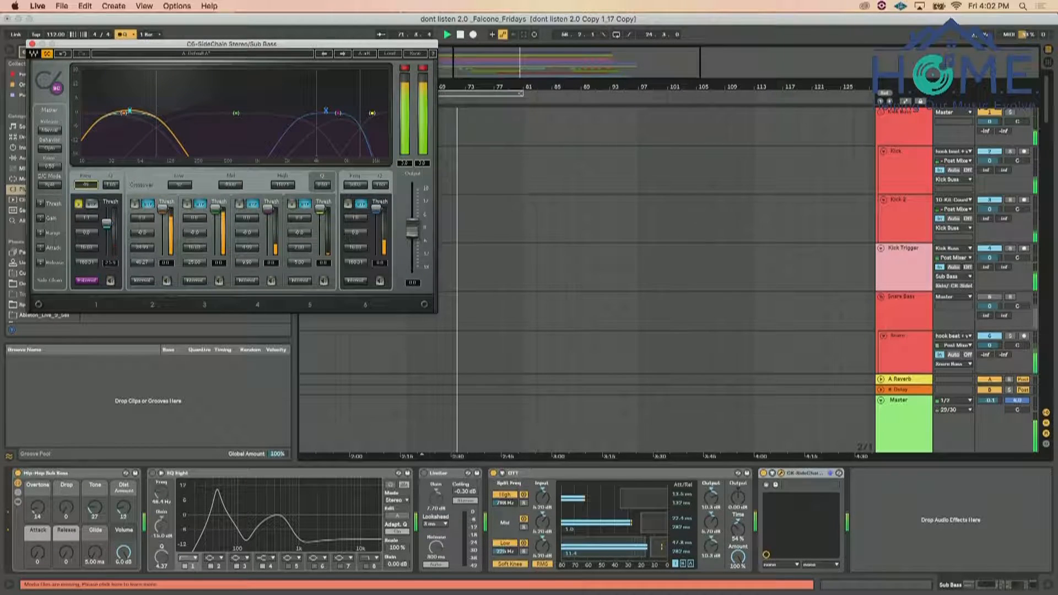
# Unsolo C6 band 1 and, during playback, set its gain to 0.0 and shorten its release to about 77 ms
pyautogui.click(79, 203)
pyautogui.press('space')
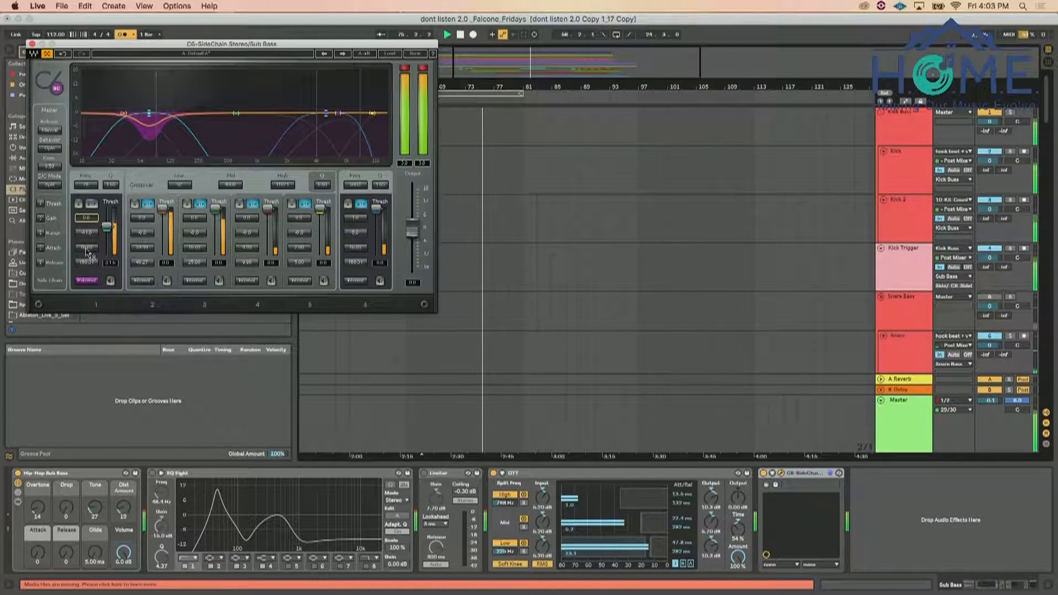
pyautogui.moveTo(87, 263); pyautogui.dragTo(86, 269)
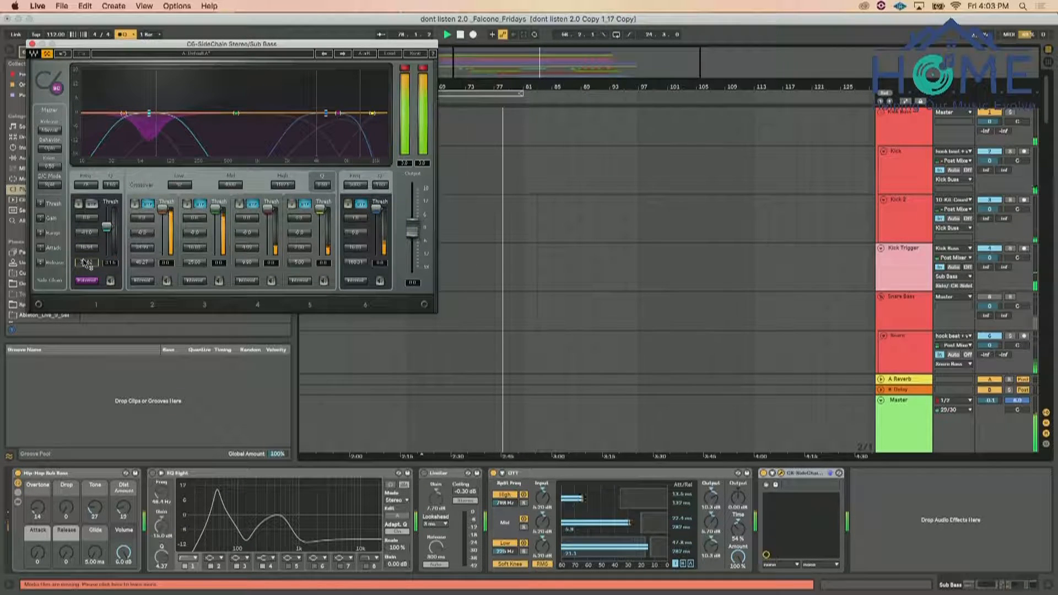
# During playback, raise the Sub Bass track volume and lower the Bass elements group volume to about -6.7 dB
pyautogui.scroll(-12, 933, 327)
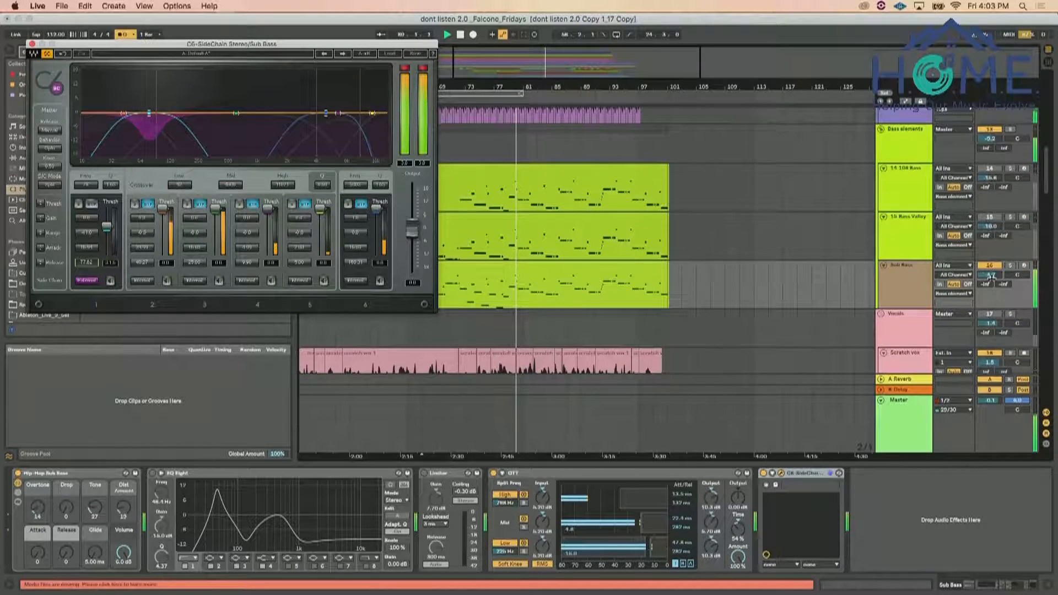
pyautogui.moveTo(992, 277); pyautogui.dragTo(992, 282)
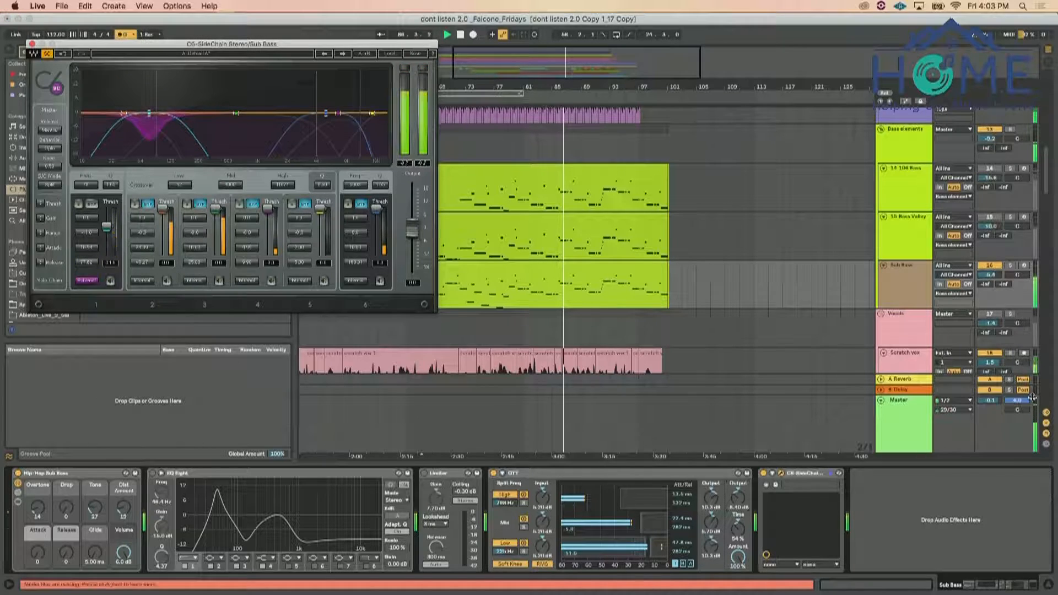
pyautogui.moveTo(990, 274); pyautogui.dragTo(991, 252)
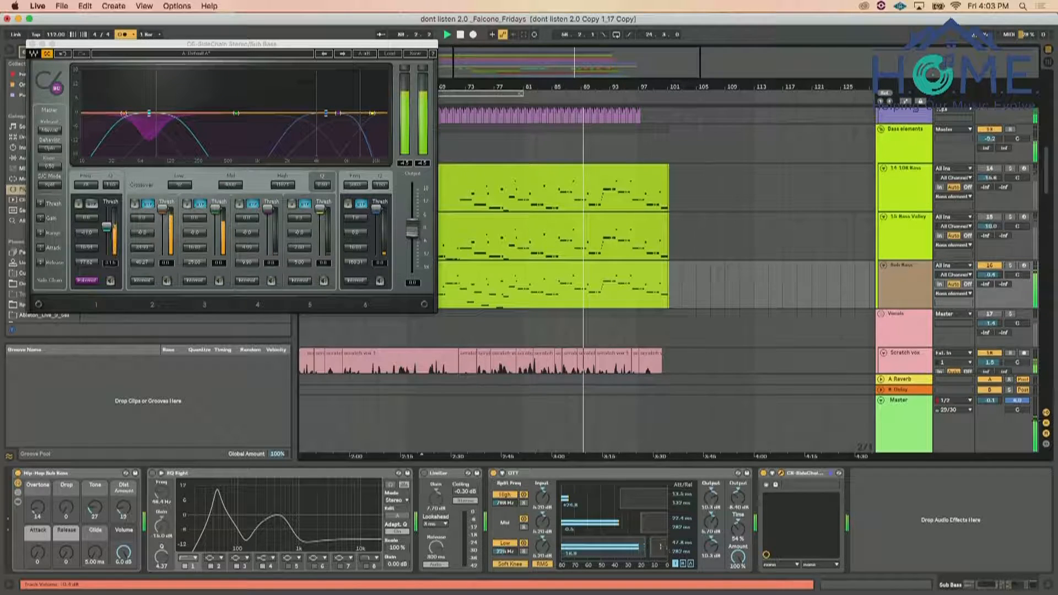
pyautogui.scroll(3, 1015, 206)
pyautogui.moveTo(990, 182); pyautogui.dragTo(990, 206)
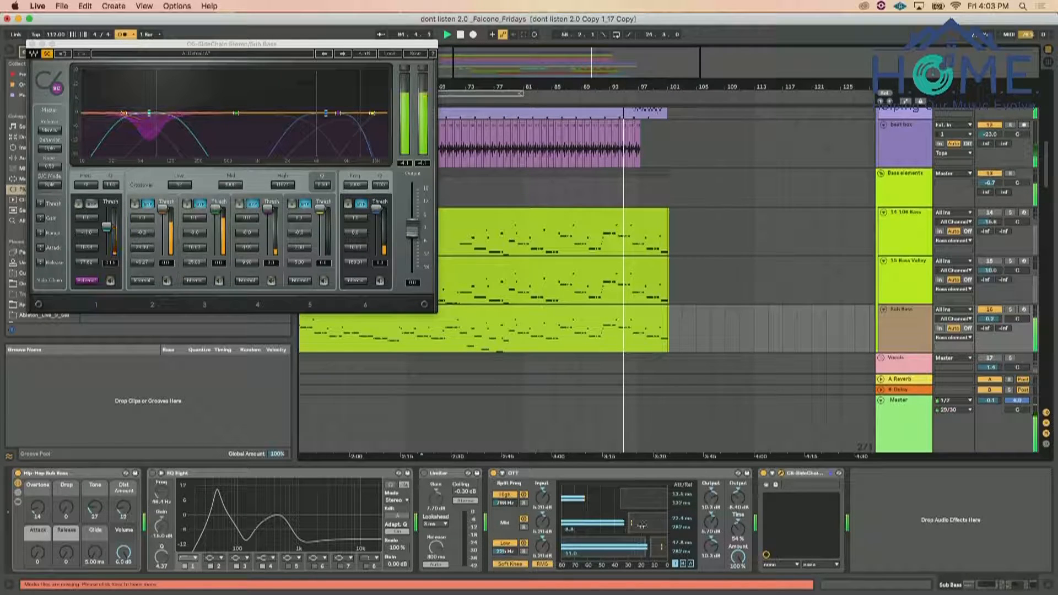
# Raise OTT's time to 60 % and turn on EQ Eight on the Sub Bass track
pyautogui.moveTo(736, 529); pyautogui.dragTo(736, 526)
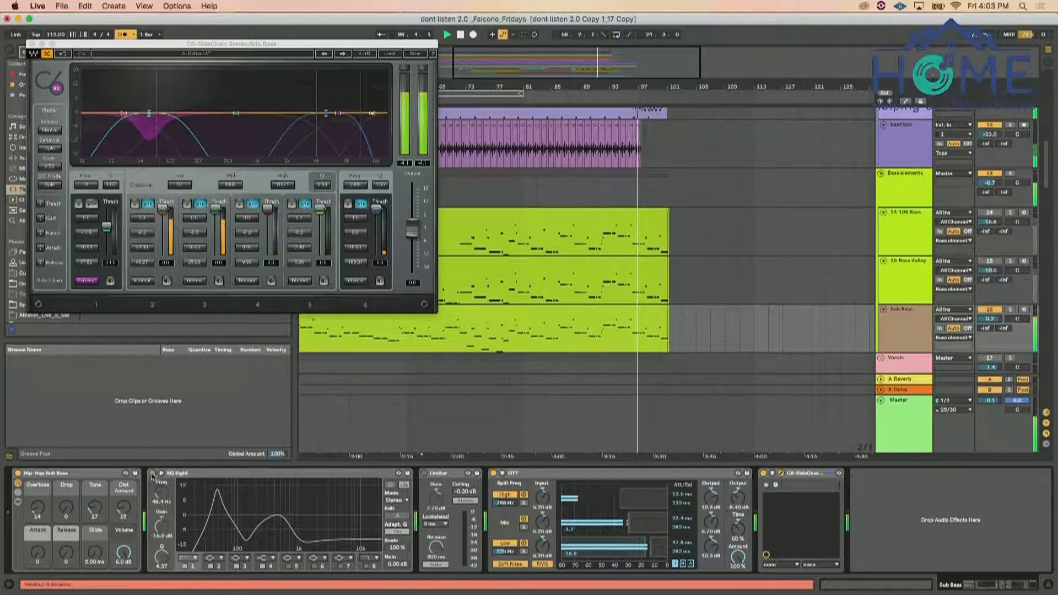
pyautogui.click(152, 473)
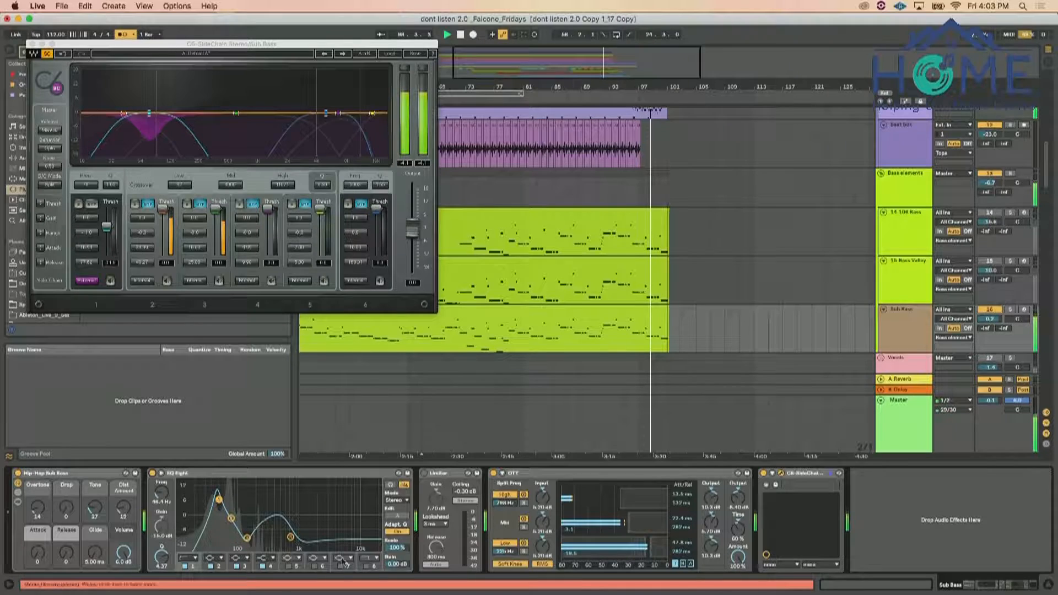
# Set EQ Eight's scale to 94 % on the Sub Bass track and compare the sound with the EQ bypassed
pyautogui.moveTo(404, 554)
pyautogui.mouseDown()
pyautogui.moveTo(404, 535)
pyautogui.moveTo(404, 591)
pyautogui.moveTo(404, 536)
pyautogui.mouseUp()
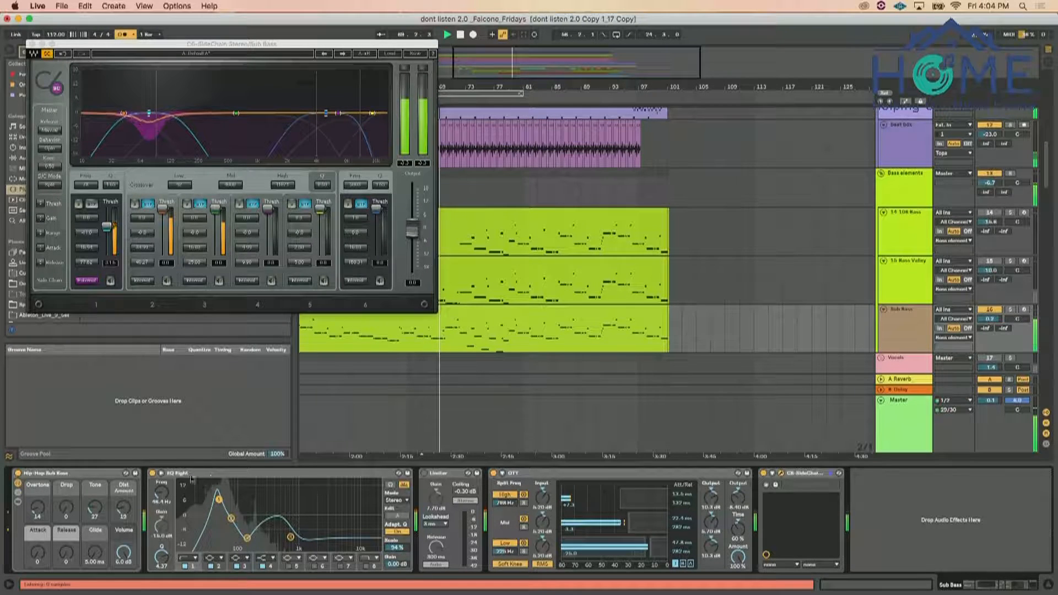
pyautogui.click(153, 474)
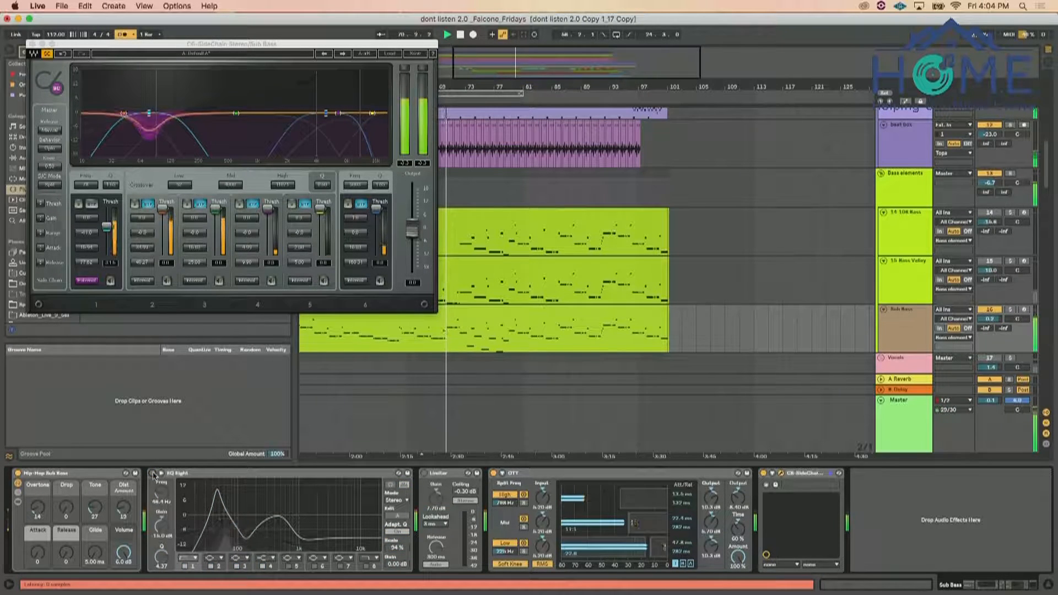
pyautogui.click(153, 473)
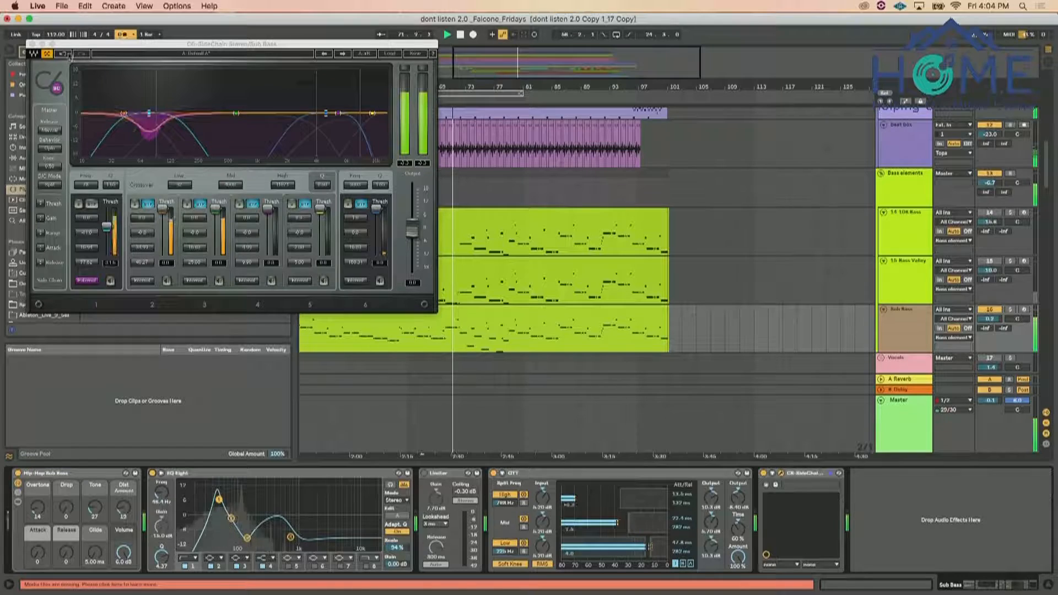
# Close the C6 window, stop playback and restart it from bar 67
pyautogui.click(33, 44)
pyautogui.press('space')
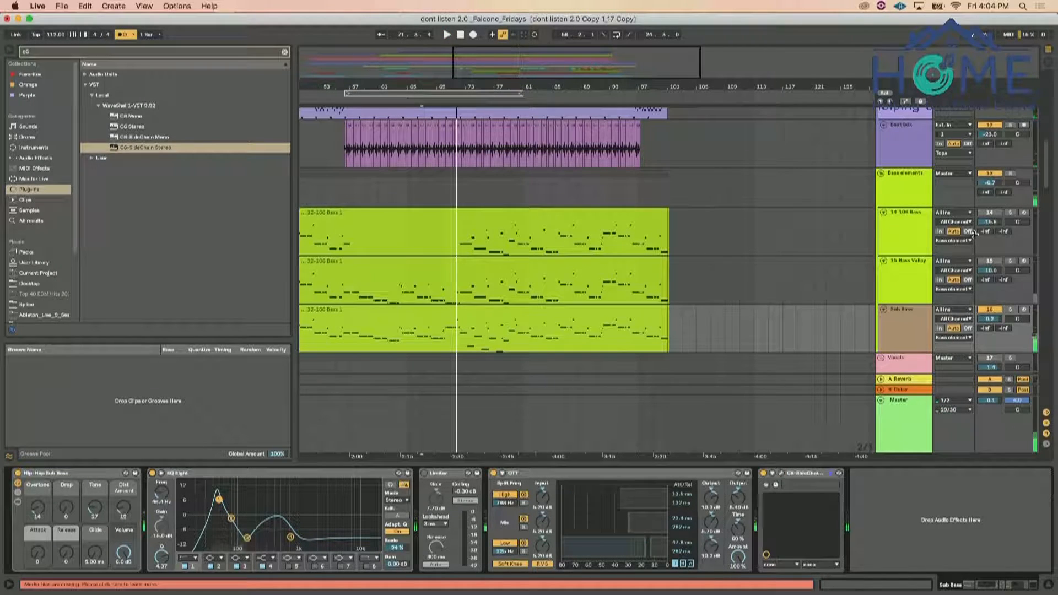
pyautogui.scroll(10, 711, 246)
pyautogui.hscroll(-5, 711, 246)
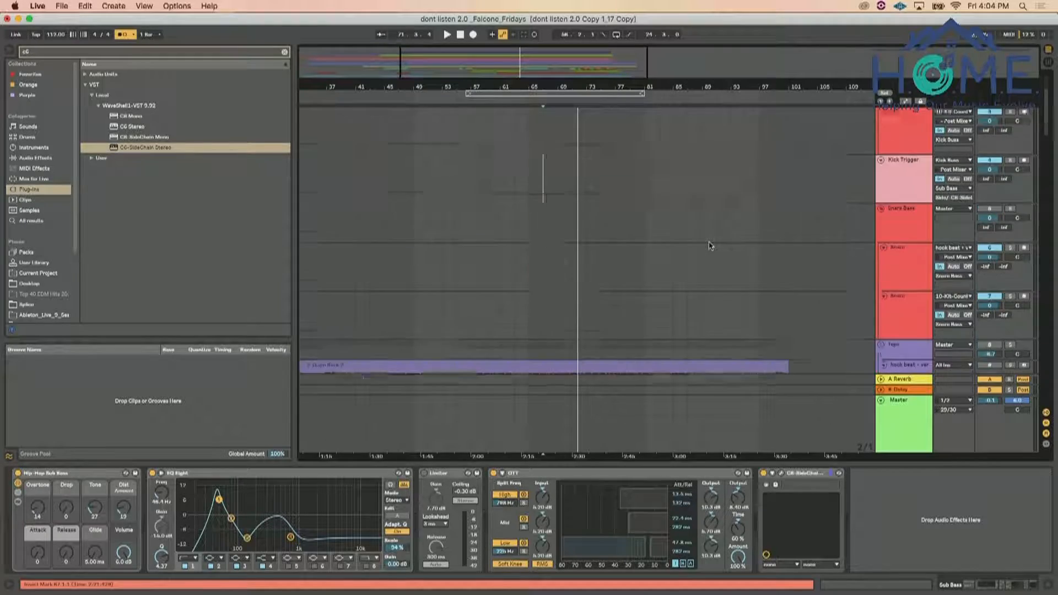
pyautogui.scroll(-10, 711, 246)
pyautogui.hscroll(-2, 711, 246)
pyautogui.press('space')
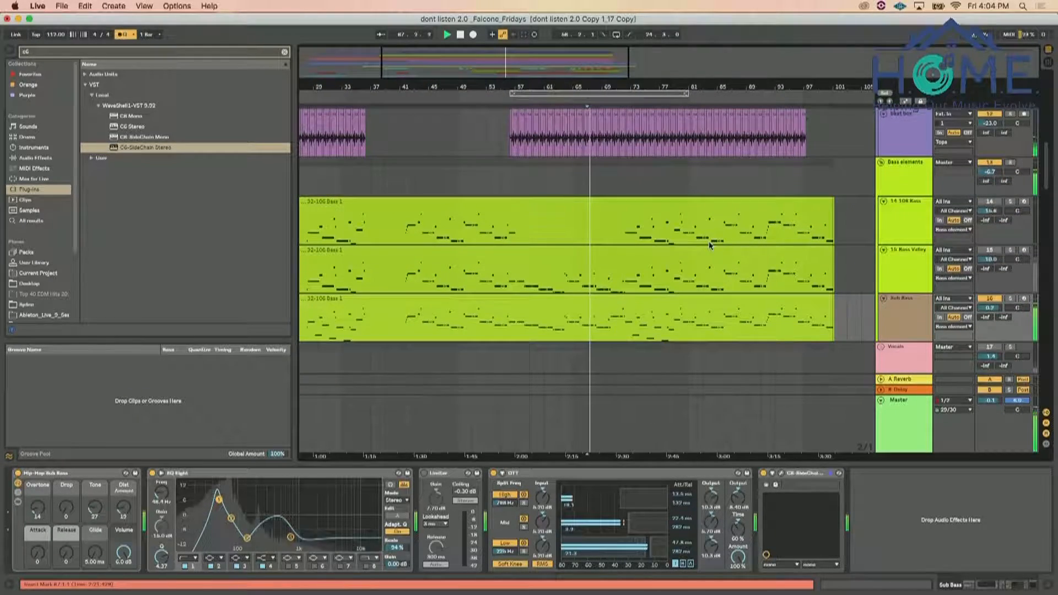
# Lower the Vocals group volume during playback
pyautogui.scroll(-6, 710, 245)
pyautogui.scroll(2, 1014, 180)
pyautogui.click(991, 193)
pyautogui.moveTo(991, 202); pyautogui.dragTo(991, 209)
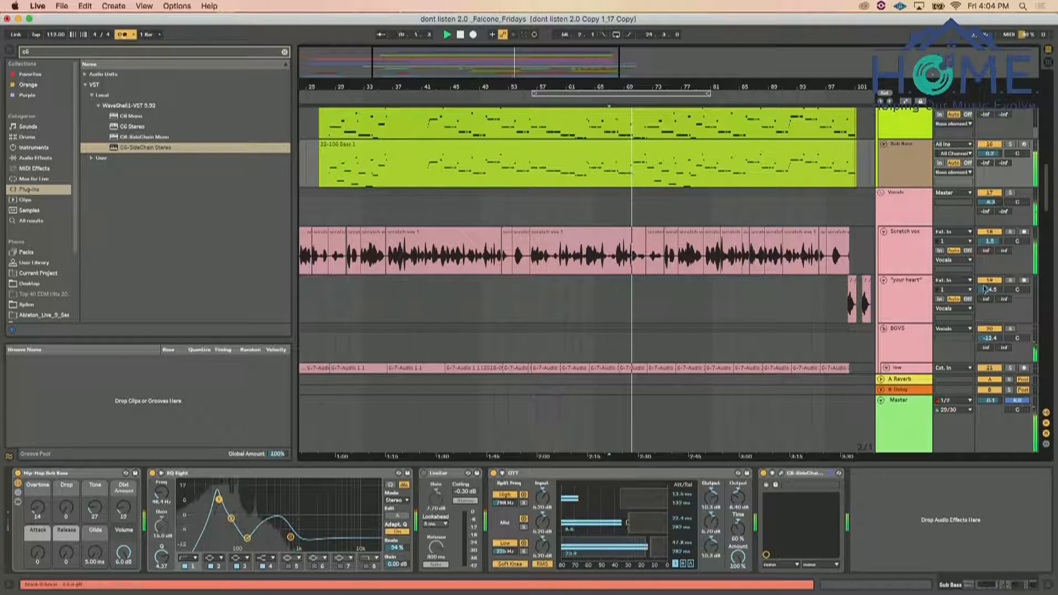
# Search the plug-ins for "76" and add CLA-76 Stereo at the end of the Scratch vox track's effect chain
pyautogui.scroll(-1, 984, 331)
pyautogui.scroll(-5, 984, 331)
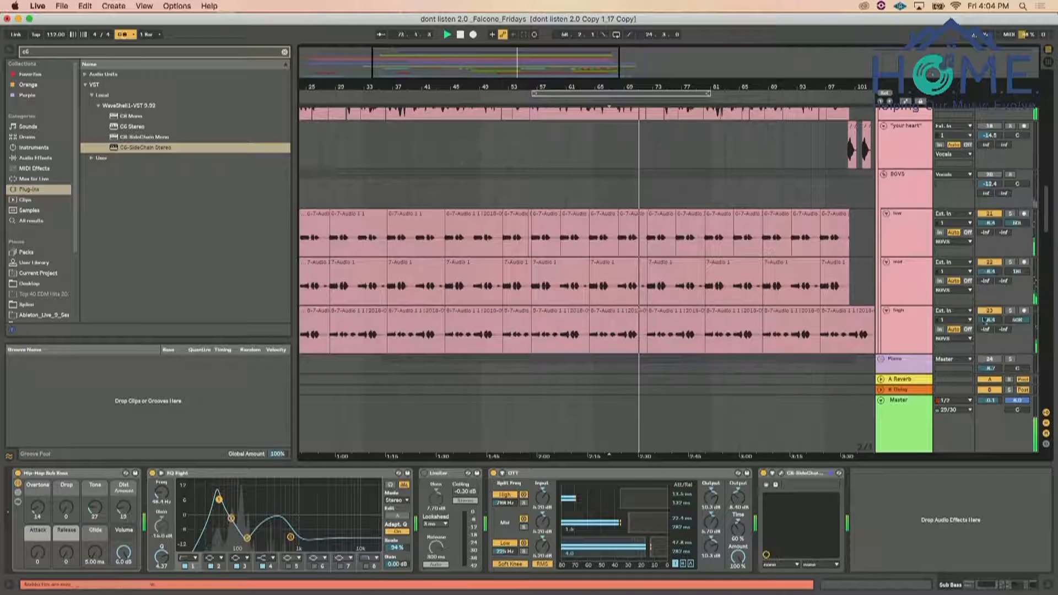
pyautogui.scroll(3, 937, 248)
pyautogui.click(910, 210)
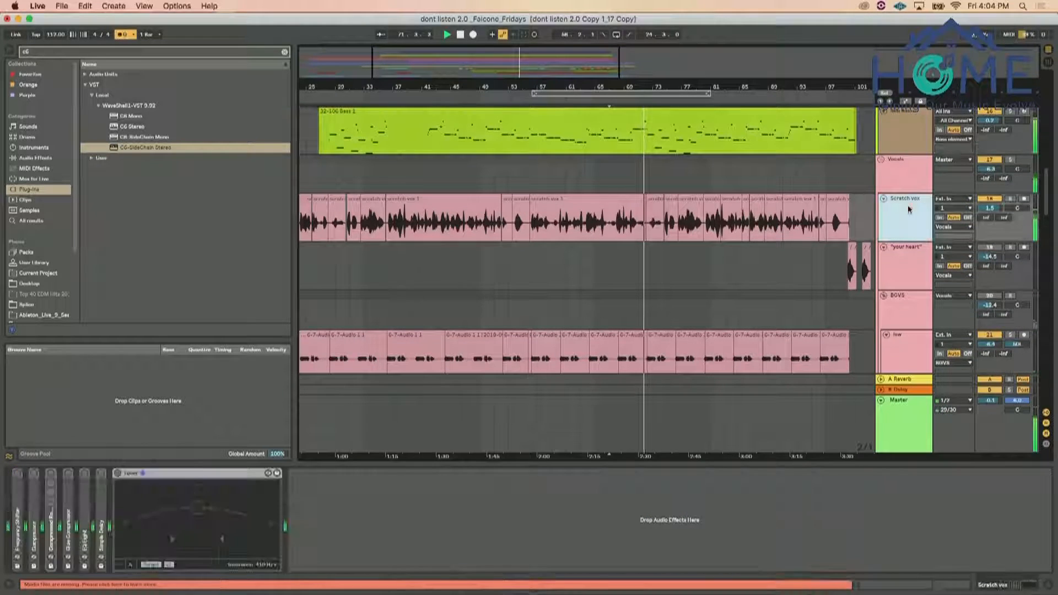
pyautogui.click(903, 167)
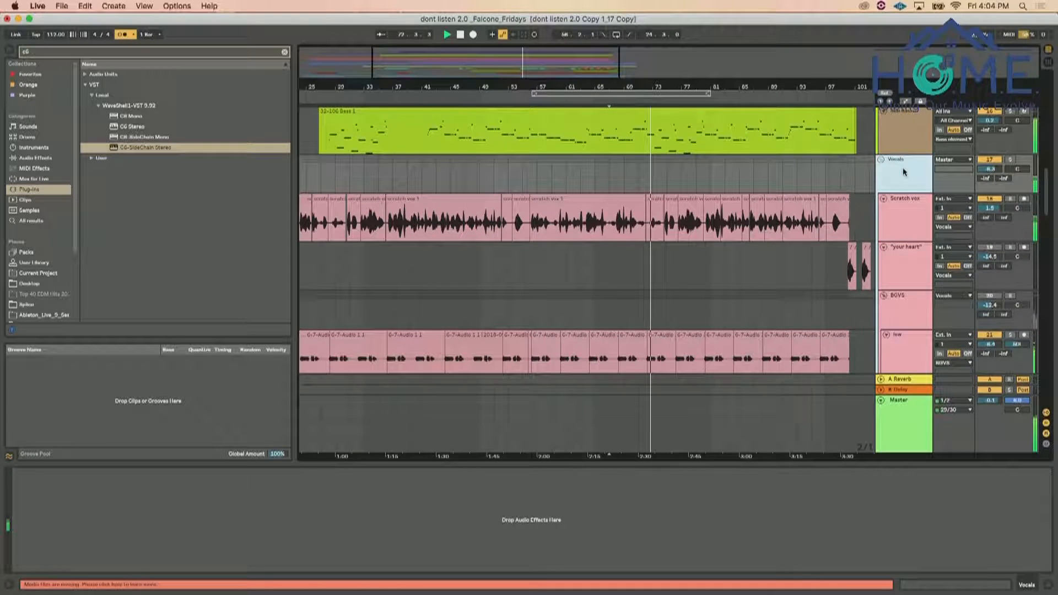
pyautogui.click(896, 213)
pyautogui.click(199, 61)
pyautogui.click(198, 53)
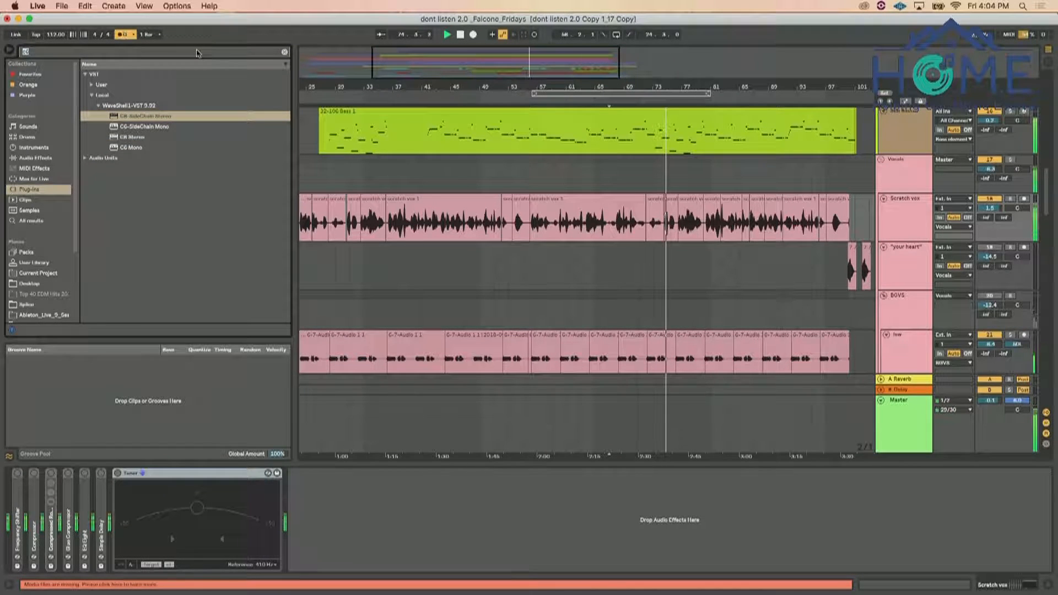
pyautogui.write('76')
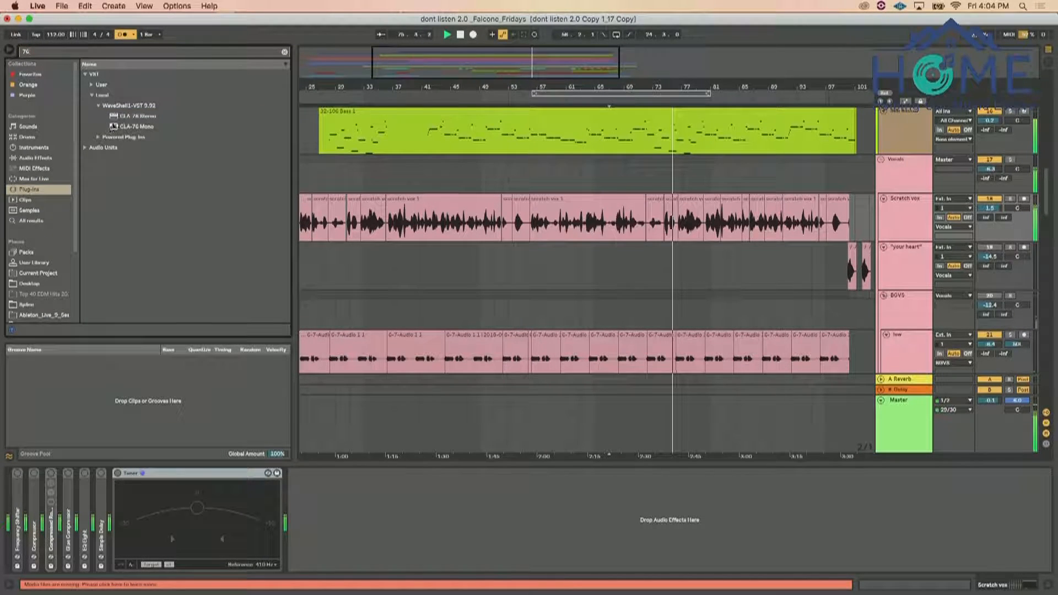
pyautogui.moveTo(115, 128); pyautogui.dragTo(340, 479)
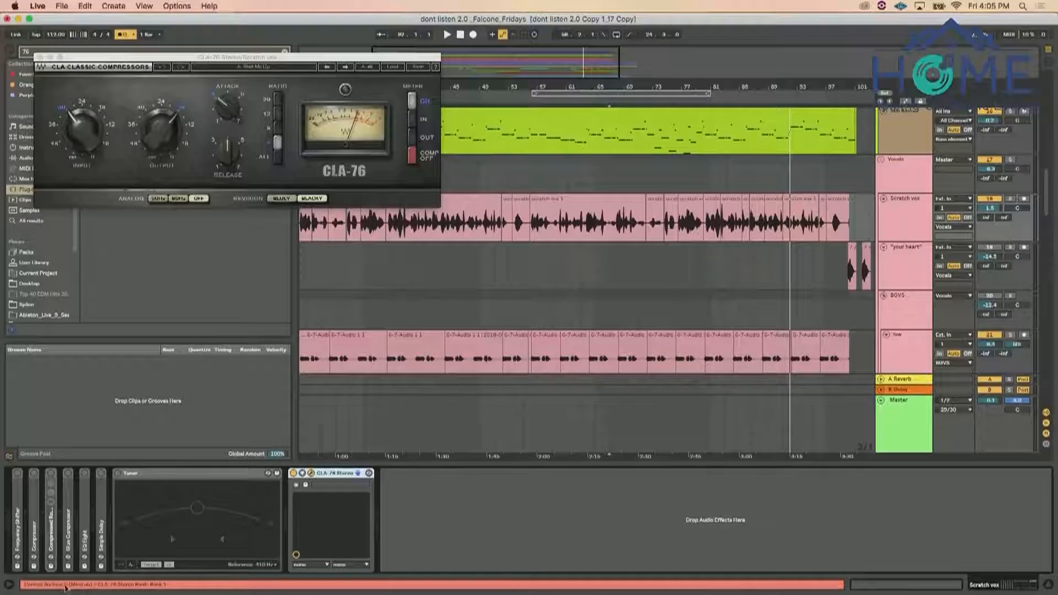
# Switch CLA-76 to the Bluey revision and adjust its input level while the song plays
pyautogui.moveTo(301, 58); pyautogui.dragTo(499, 115)
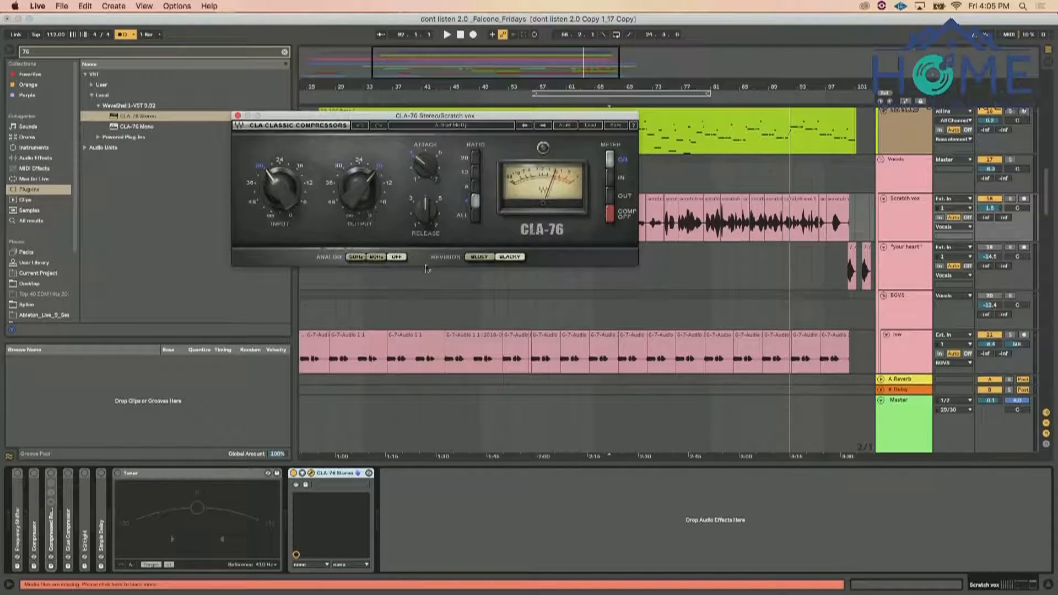
pyautogui.click(474, 258)
pyautogui.press('space')
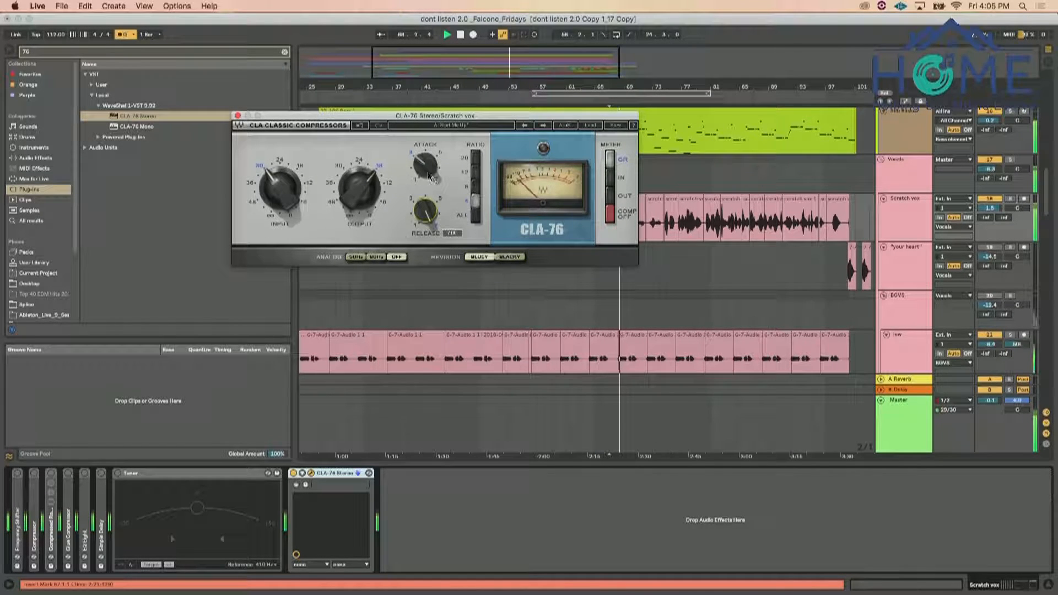
pyautogui.moveTo(281, 189); pyautogui.dragTo(281, 194)
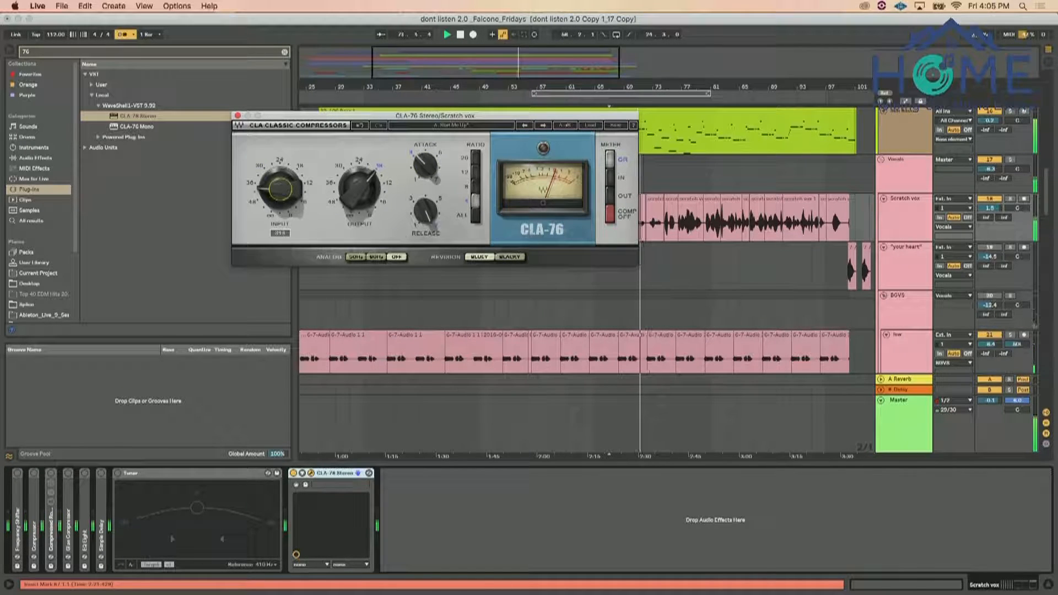
pyautogui.moveTo(294, 191); pyautogui.dragTo(294, 188)
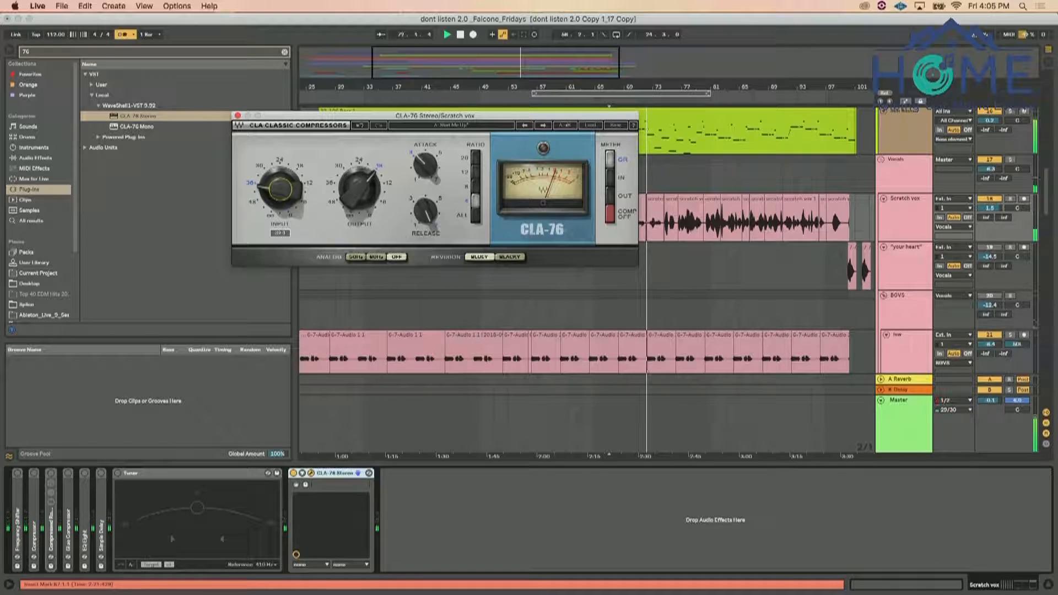
pyautogui.moveTo(281, 189); pyautogui.dragTo(281, 182)
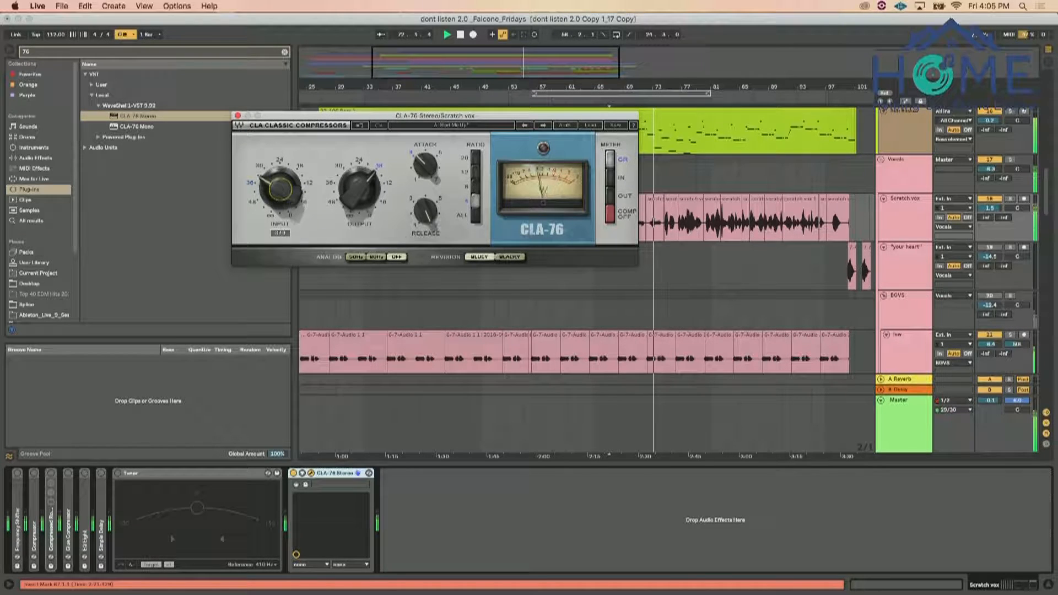
# Lower CLA-76's release setting and reduce its input slightly during playback
pyautogui.moveTo(426, 211); pyautogui.dragTo(426, 223)
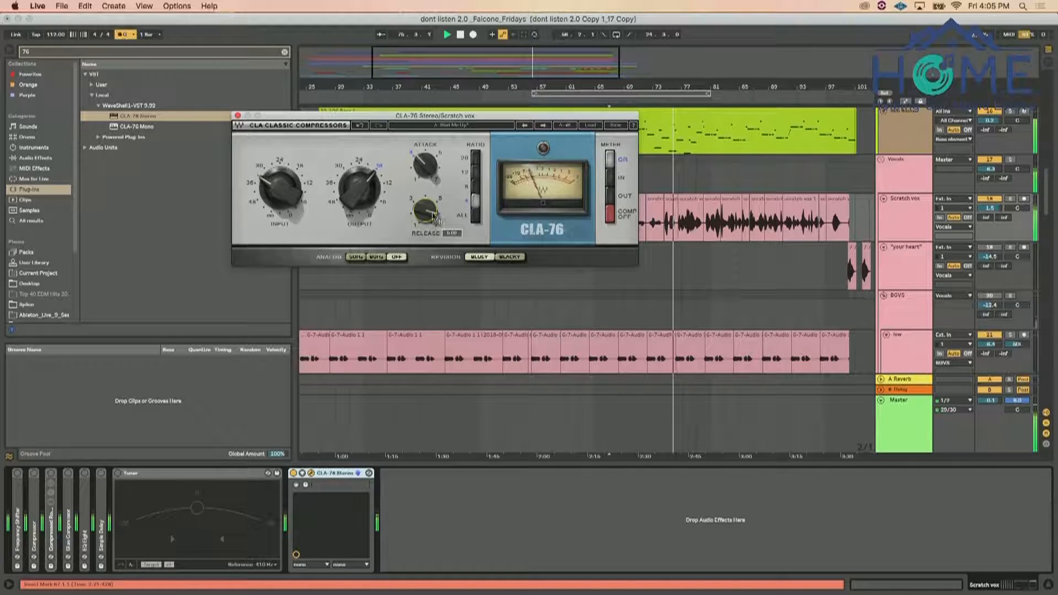
pyautogui.click(280, 189)
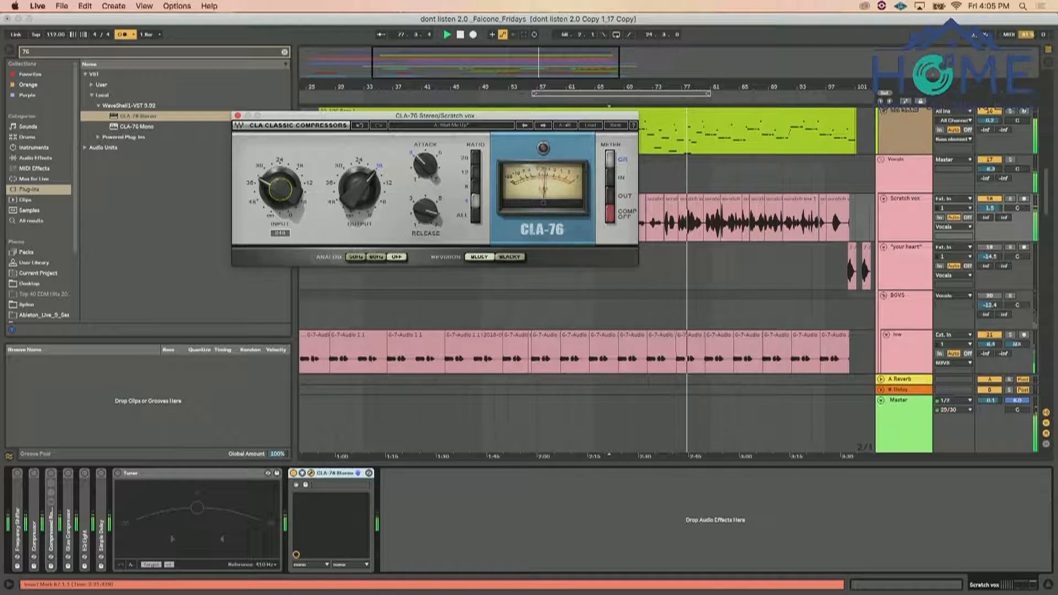
pyautogui.moveTo(280, 189); pyautogui.dragTo(280, 194)
pyautogui.click(426, 169)
# Set the audio buffer size to 1024 samples in Preferences, then close the Preferences and plug-in windows
pyautogui.click(38, 6)
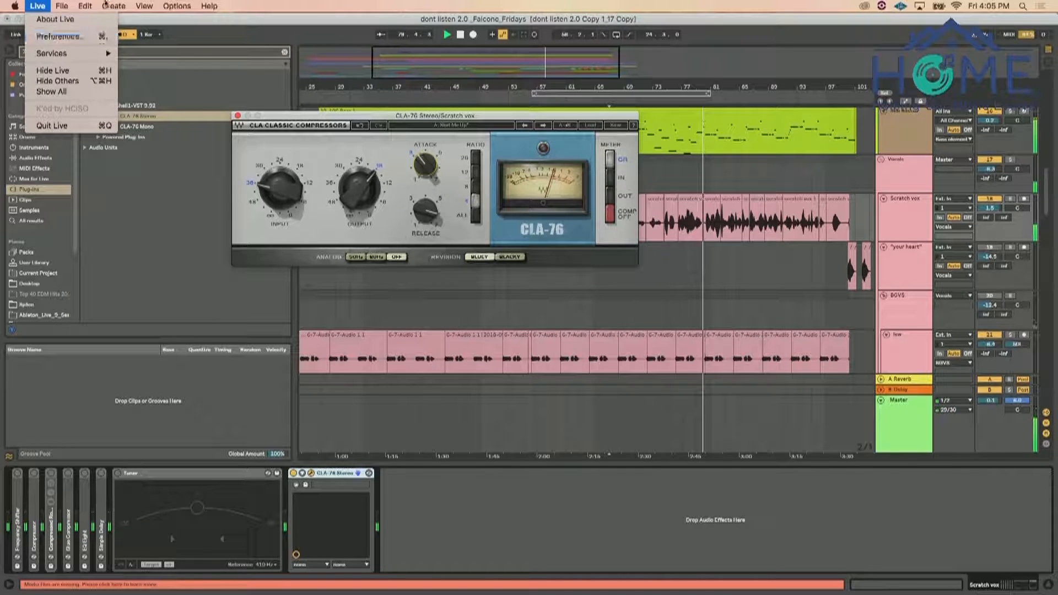
pyautogui.click(39, 35)
pyautogui.moveTo(647, 135); pyautogui.dragTo(803, 135)
pyautogui.click(741, 266)
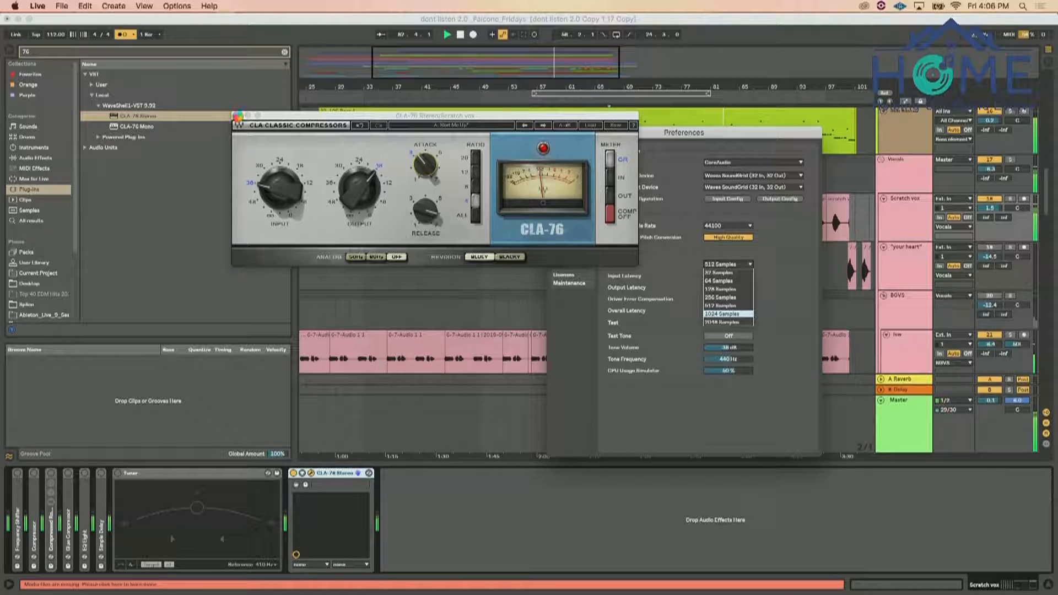
pyautogui.click(722, 314)
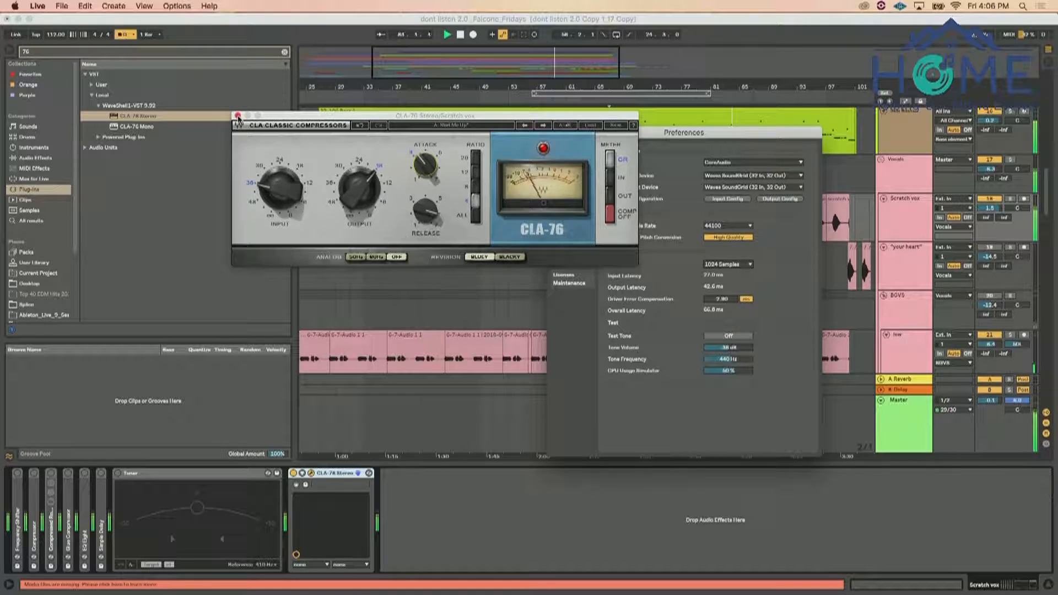
pyautogui.click(554, 132)
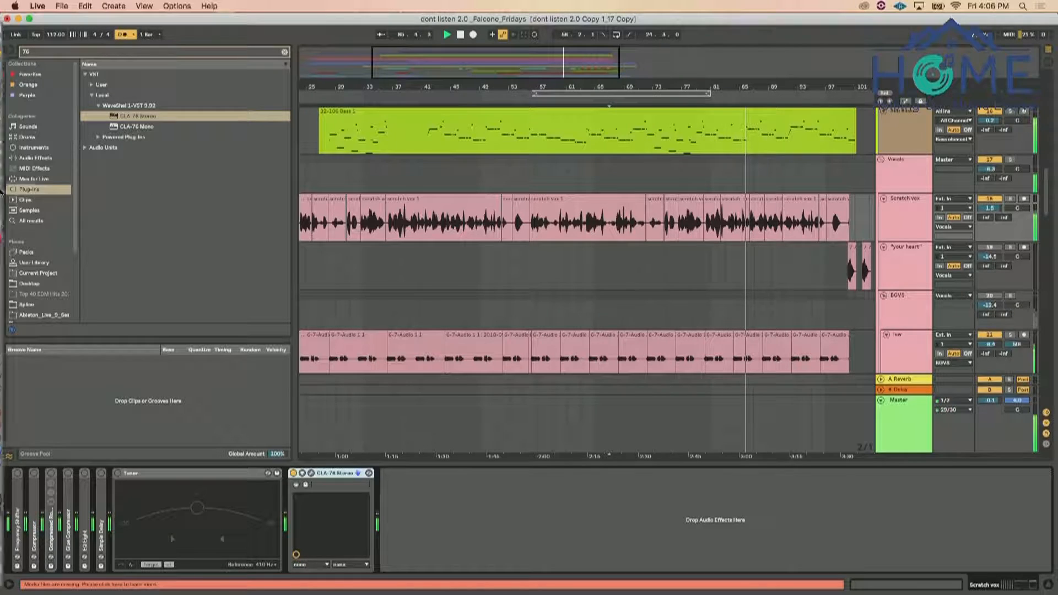
# Reopen CLA-76 on the Scratch vox track, fine-tune its release and output, and close its window
pyautogui.click(306, 484)
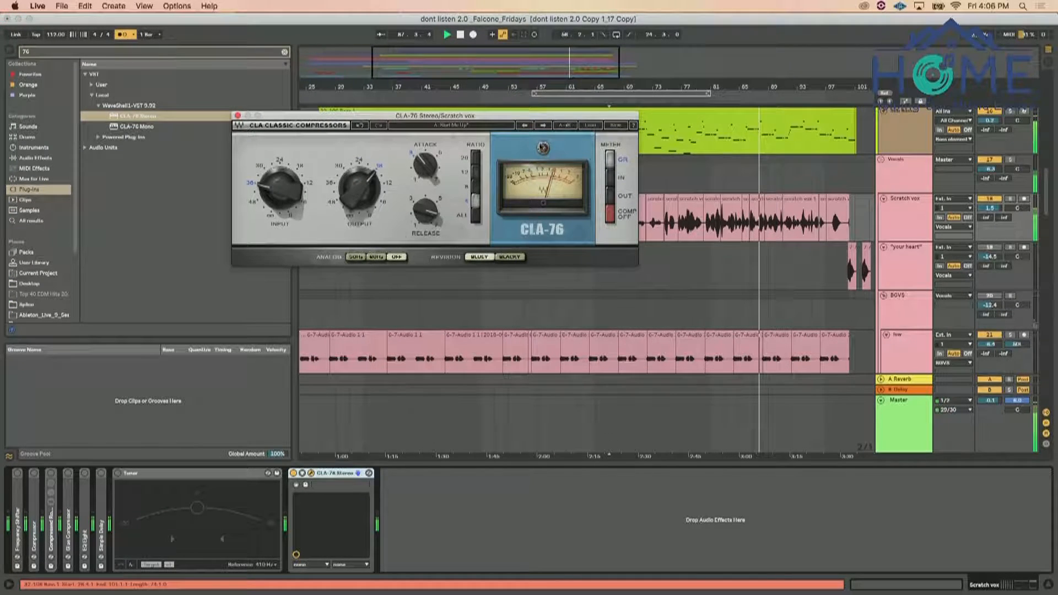
pyautogui.moveTo(429, 249); pyautogui.dragTo(429, 267)
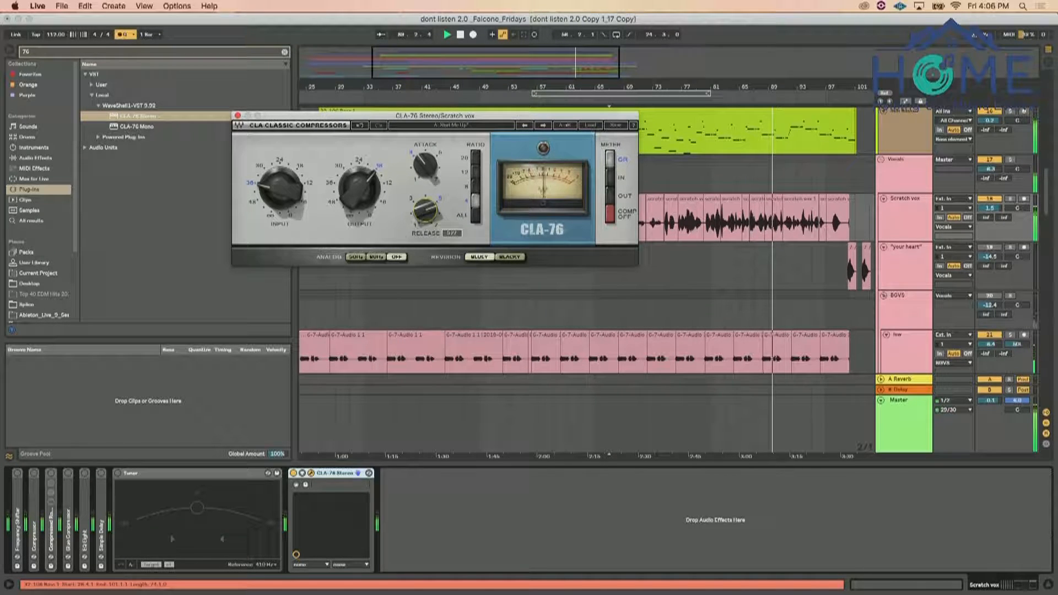
pyautogui.moveTo(368, 195); pyautogui.dragTo(367, 192)
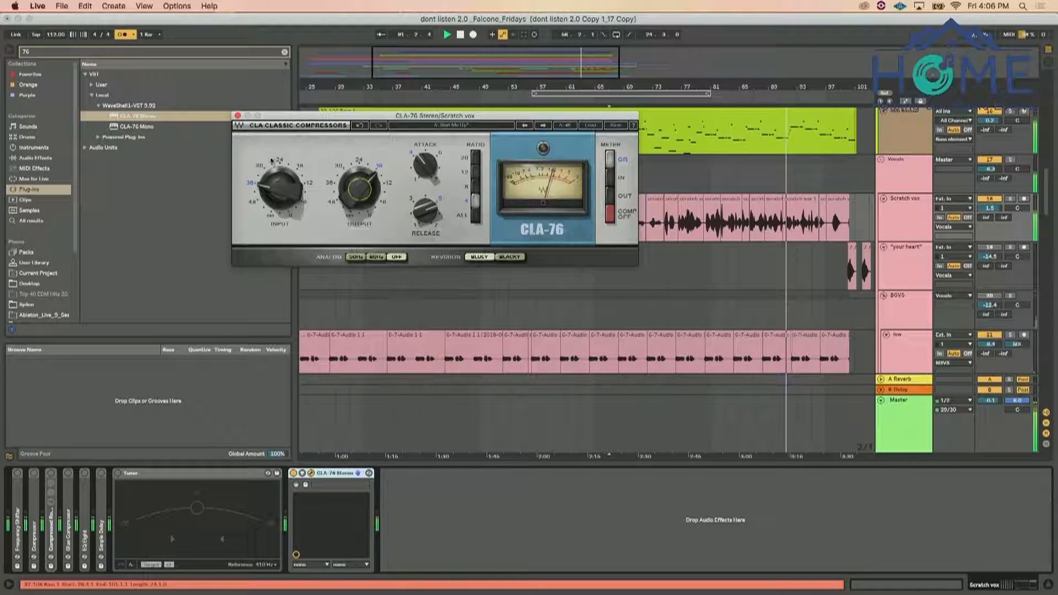
pyautogui.click(237, 115)
# Search the plug-ins for "tune" and insert Waves Tune Real-Time Stereo before CLA-76 on the Scratch vox track
pyautogui.click(284, 52)
pyautogui.write('tune')
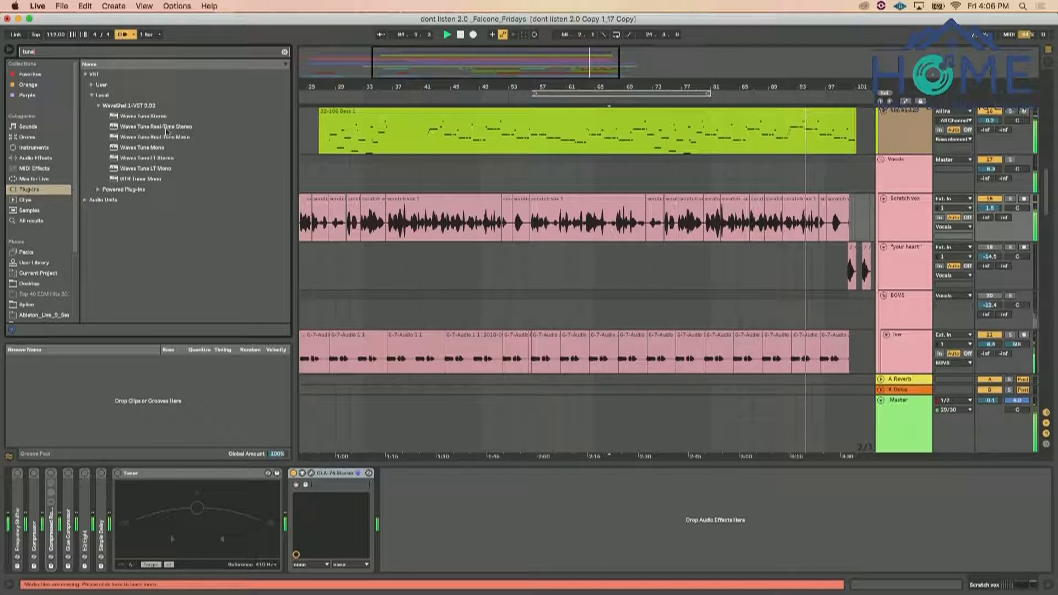
pyautogui.moveTo(165, 128)
pyautogui.mouseDown()
pyautogui.moveTo(319, 480)
pyautogui.moveTo(298, 503)
pyautogui.mouseUp()
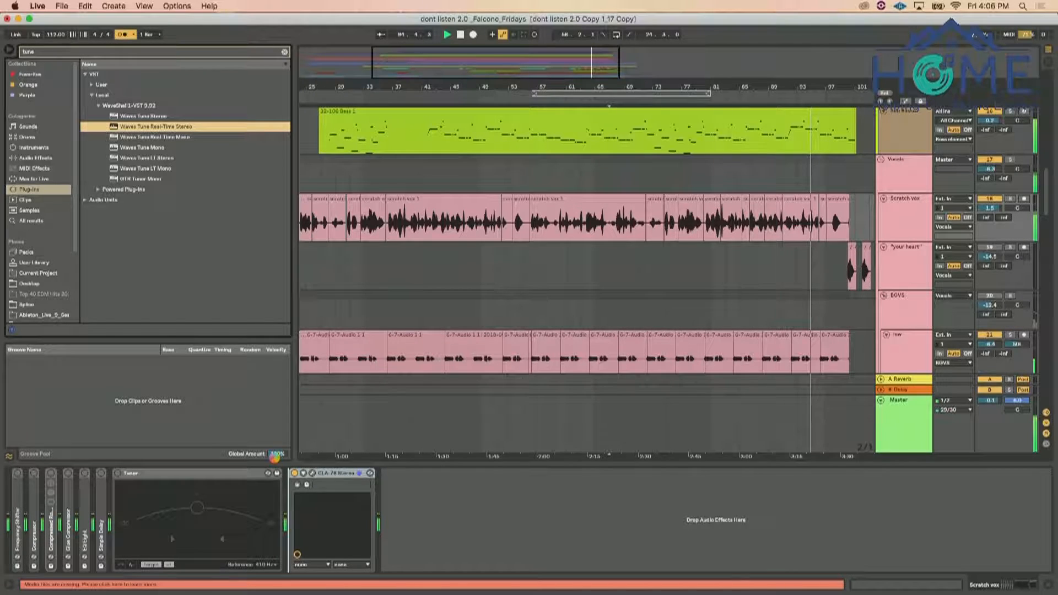
# Set Waves Tune Real-Time's scale to F Major and close its window
pyautogui.moveTo(421, 124); pyautogui.dragTo(340, 60)
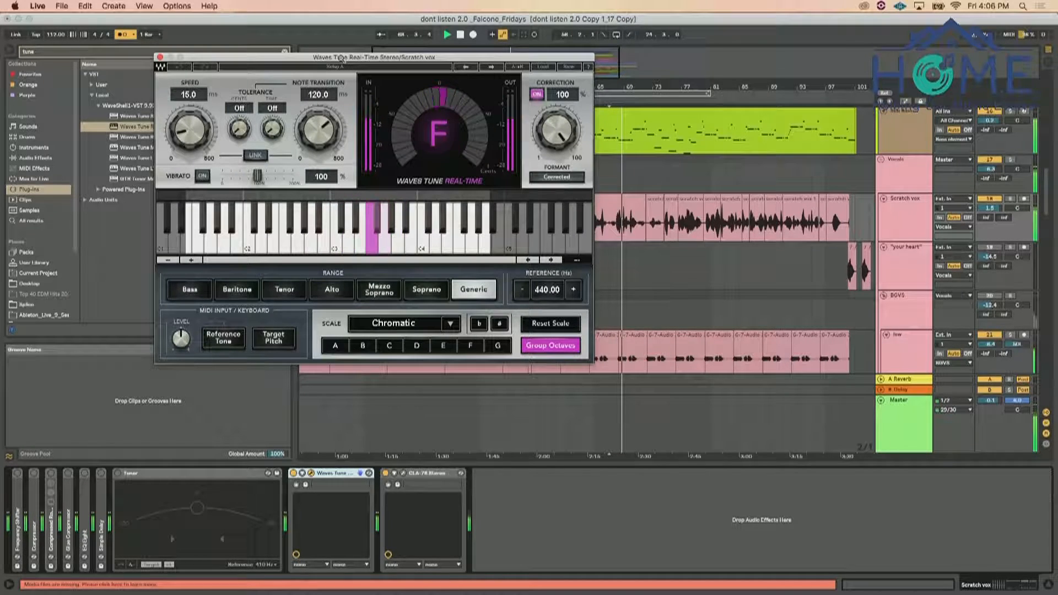
pyautogui.click(469, 346)
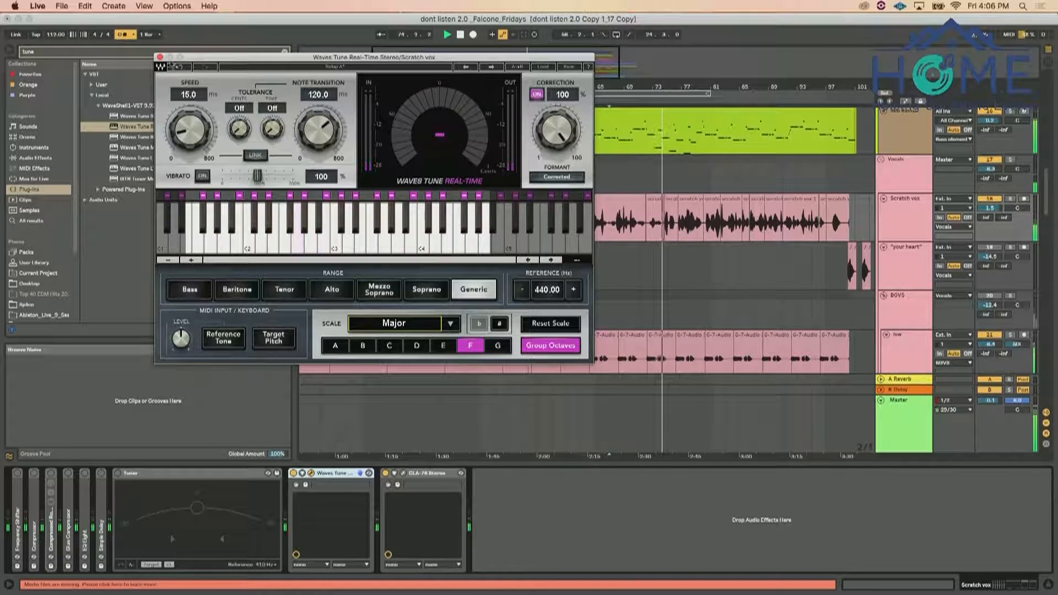
pyautogui.click(160, 56)
# Turn off the Compressor on the Bass elements group
pyautogui.scroll(8, 764, 260)
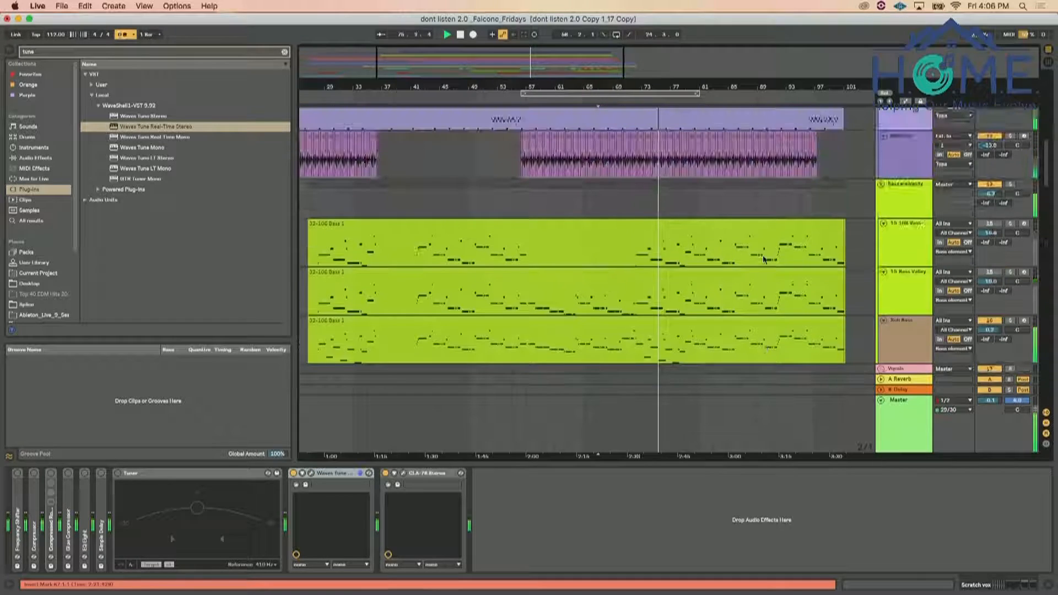
pyautogui.click(920, 198)
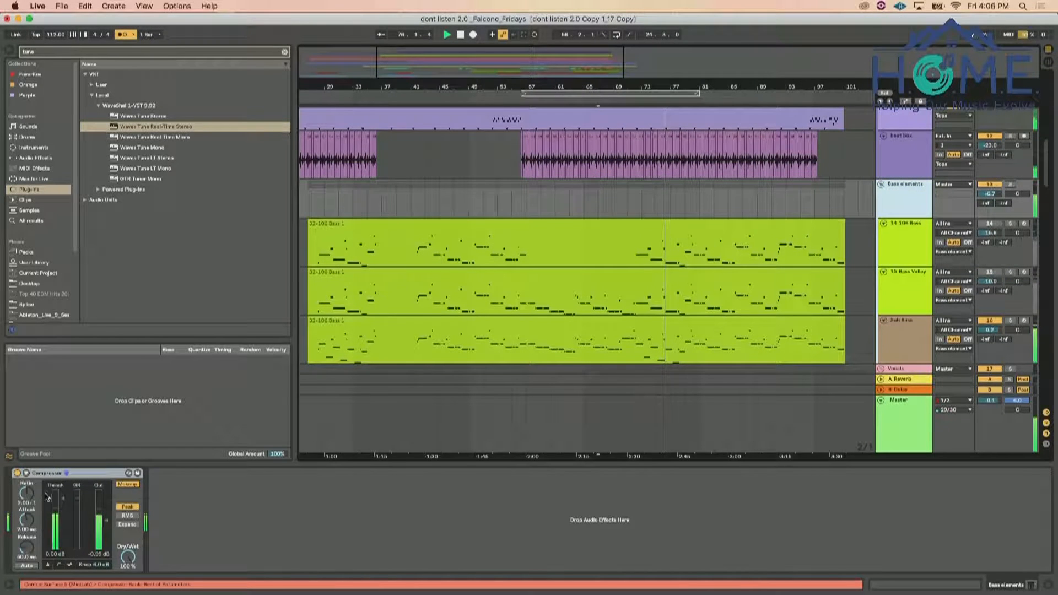
pyautogui.click(17, 473)
# Clear the browser search and insert EQ Eight from the audio effects after the Compressor on the Bass elements group
pyautogui.click(35, 166)
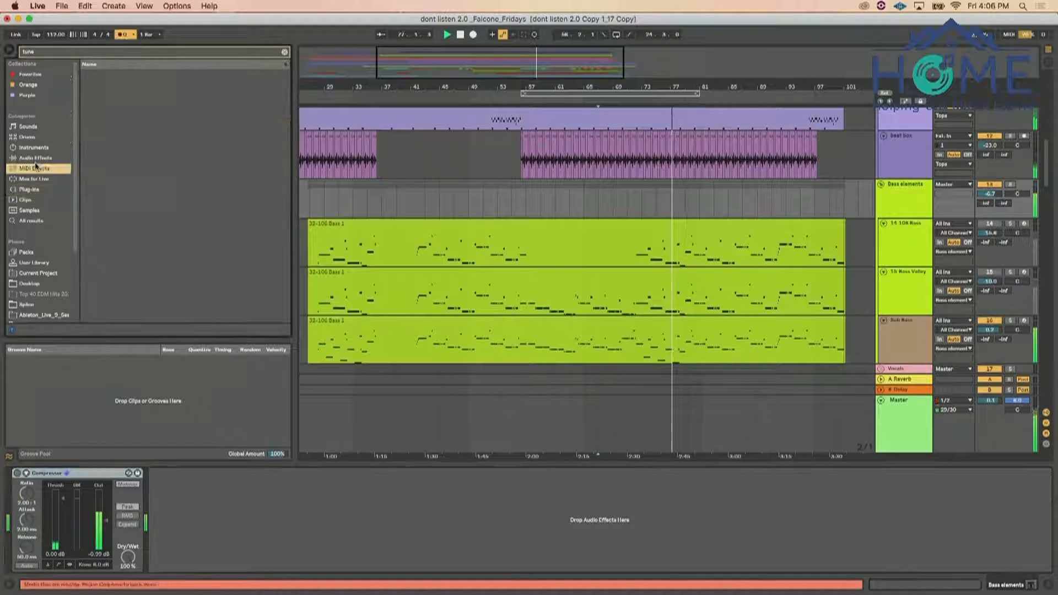
pyautogui.click(35, 158)
pyautogui.click(284, 52)
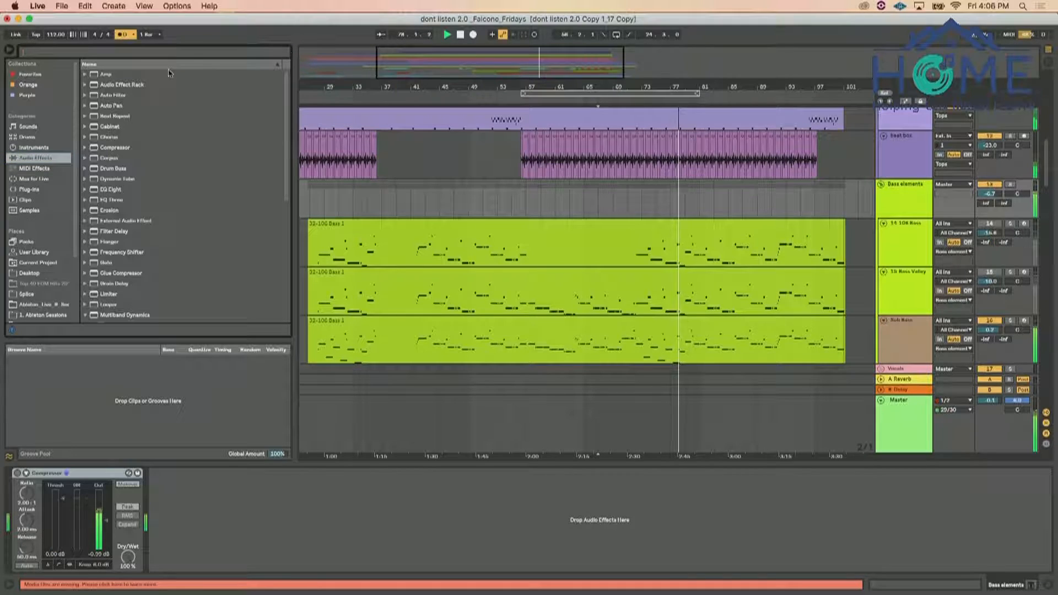
pyautogui.click(107, 189)
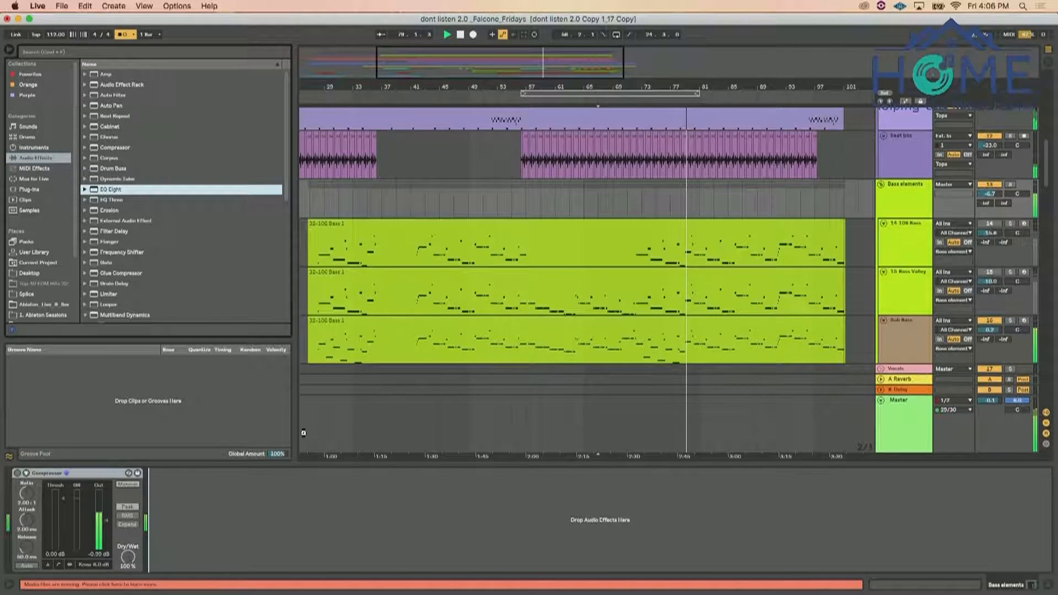
pyautogui.moveTo(303, 433); pyautogui.dragTo(221, 523)
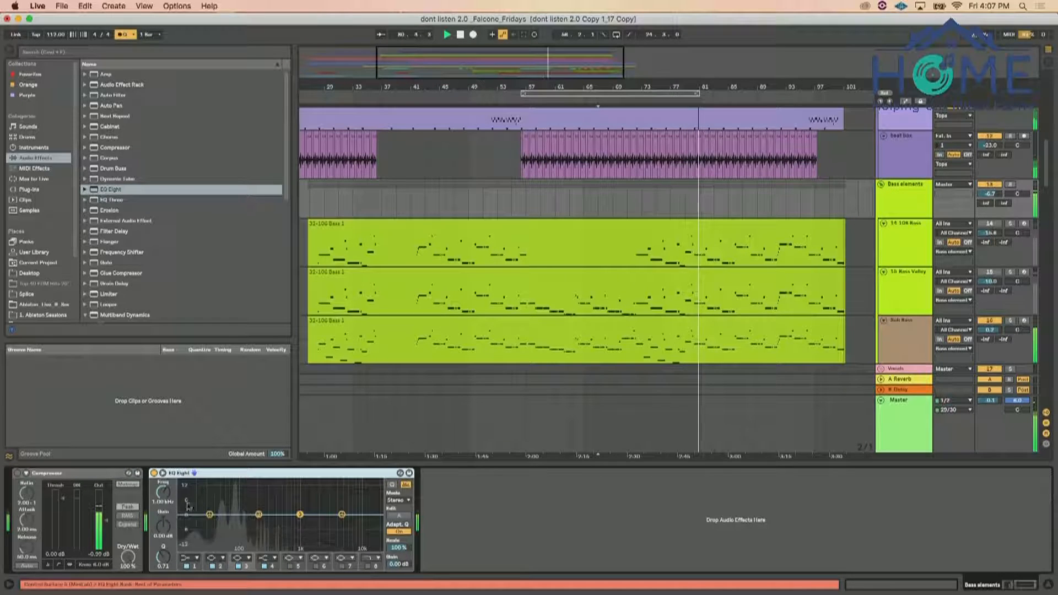
# Make EQ Eight's band 1 a low cut and shape band 2 into a narrower dip near 98 Hz
pyautogui.click(187, 565)
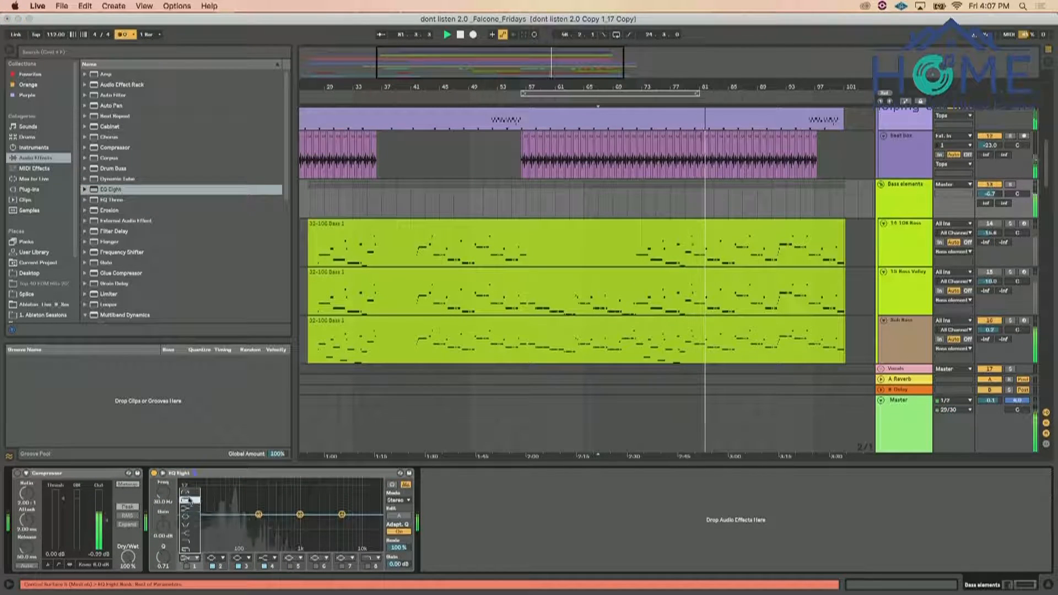
pyautogui.click(186, 566)
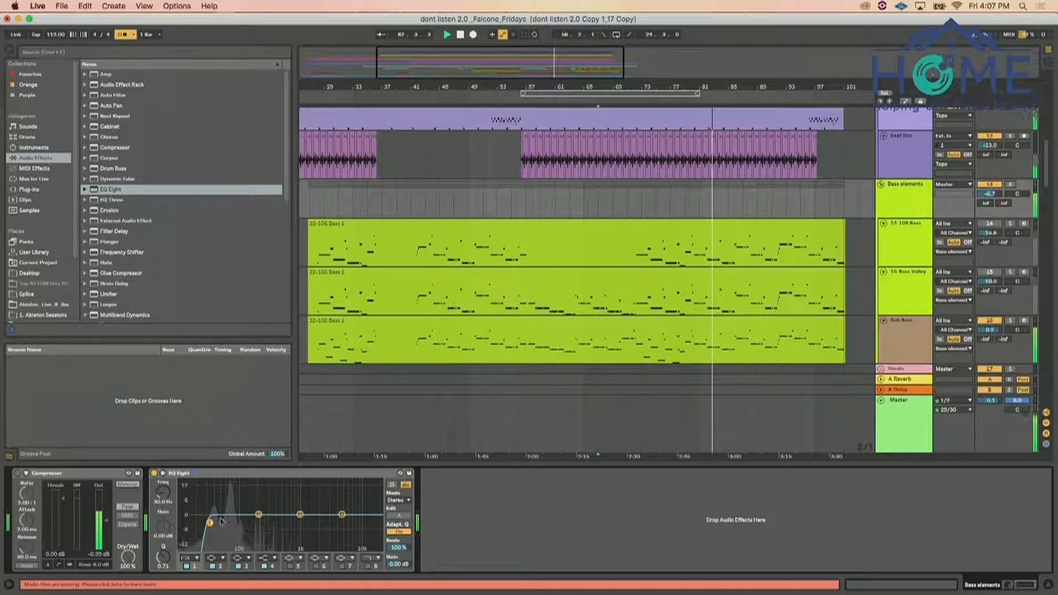
pyautogui.moveTo(259, 520); pyautogui.dragTo(232, 520)
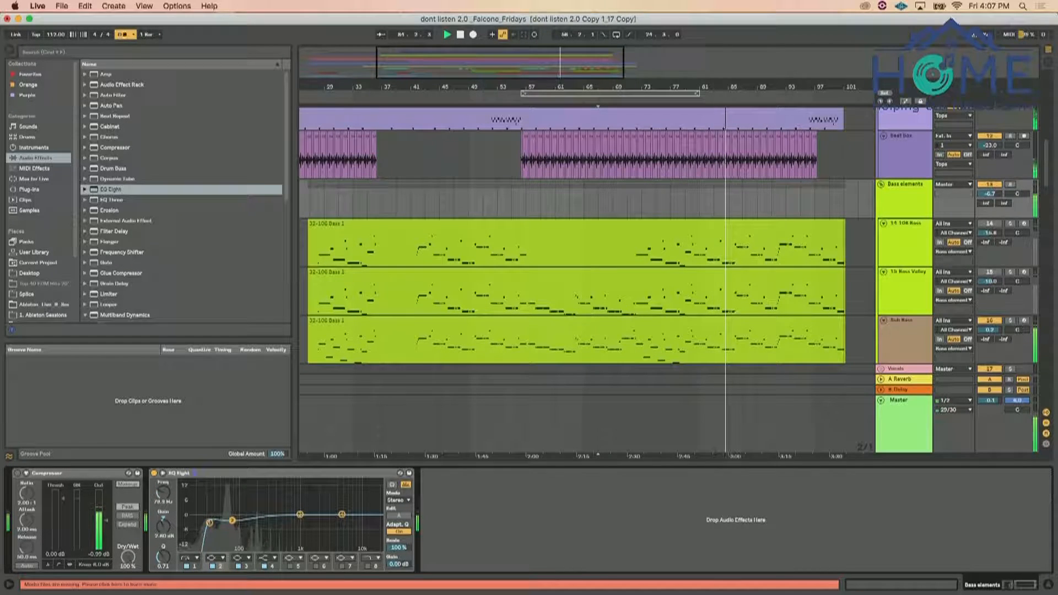
pyautogui.moveTo(164, 561); pyautogui.dragTo(163, 535)
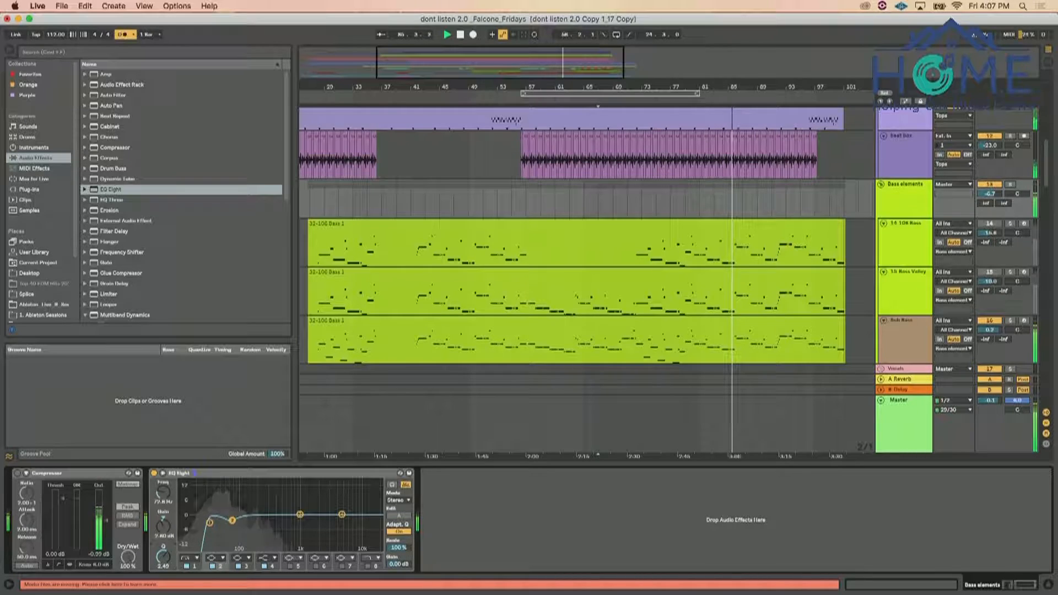
pyautogui.moveTo(236, 527); pyautogui.dragTo(240, 522)
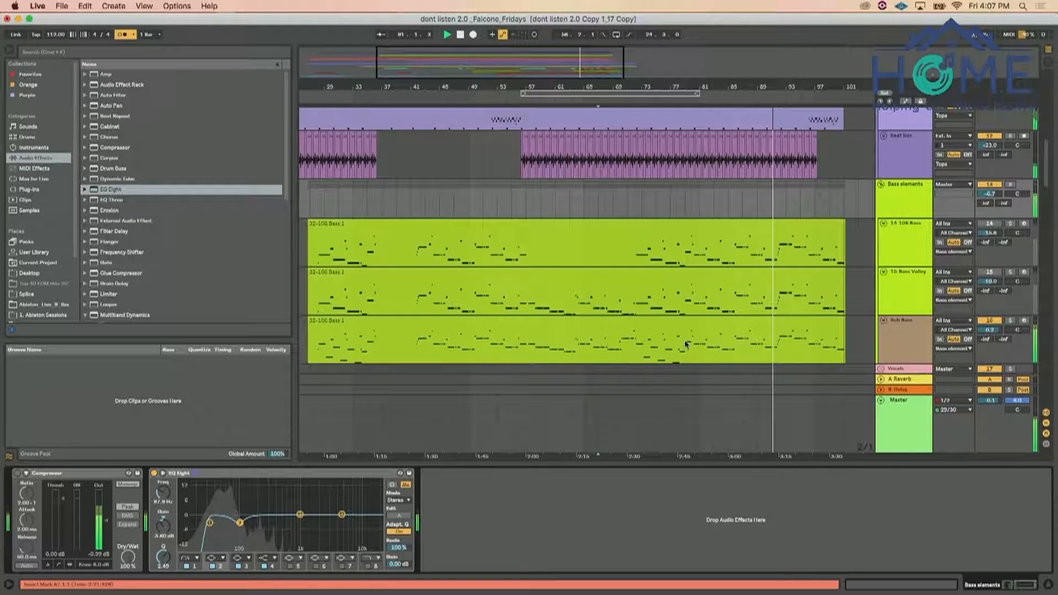
# Reopen CLA-76 on the Scratch vox track, set its ratio to 8, and close its window
pyautogui.scroll(-2, 992, 228)
pyautogui.scroll(-5, 904, 246)
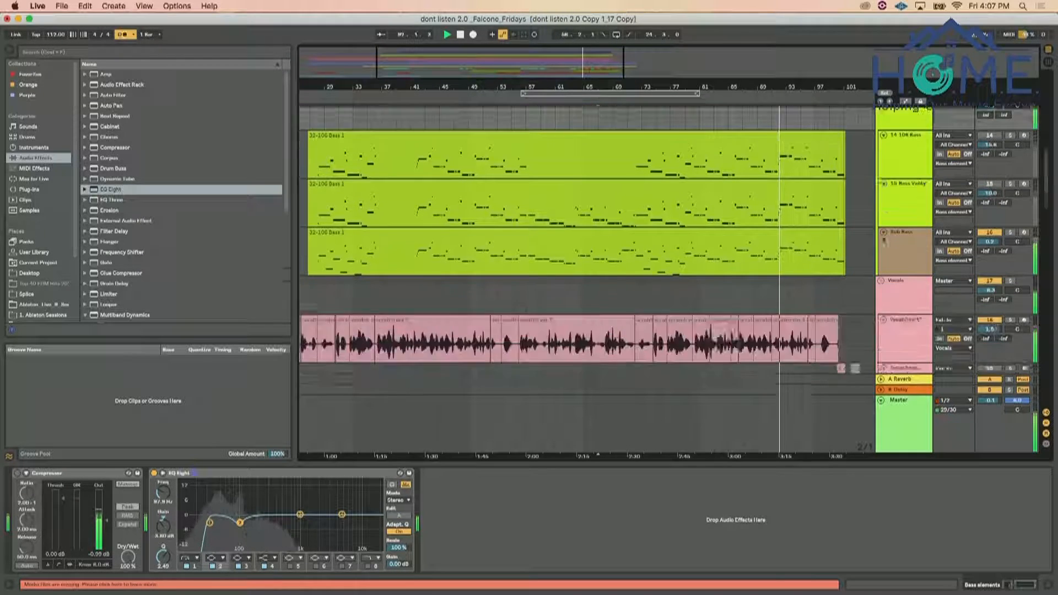
pyautogui.click(904, 249)
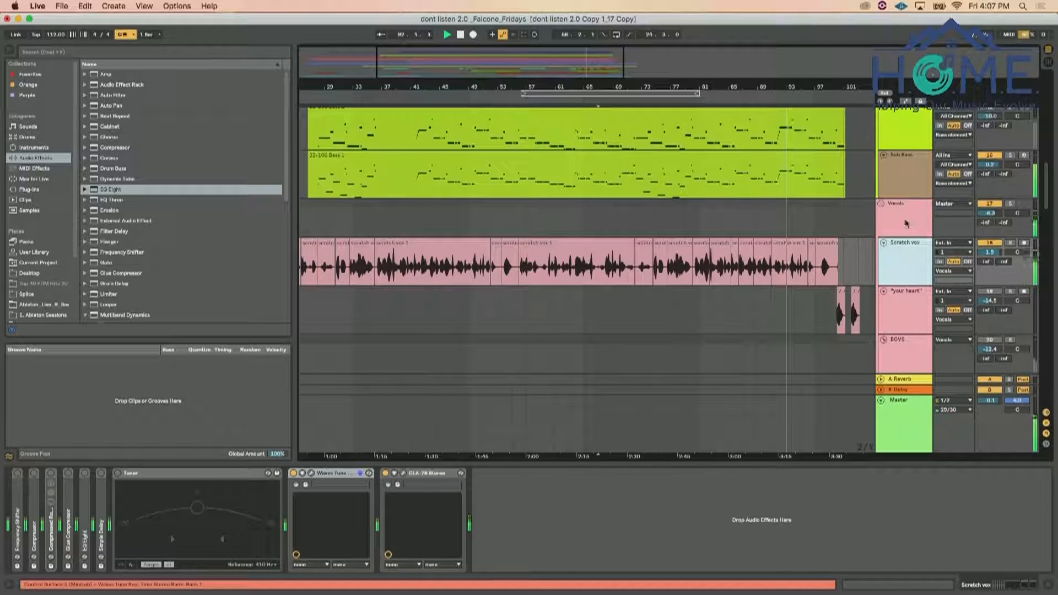
pyautogui.click(907, 221)
pyautogui.click(910, 285)
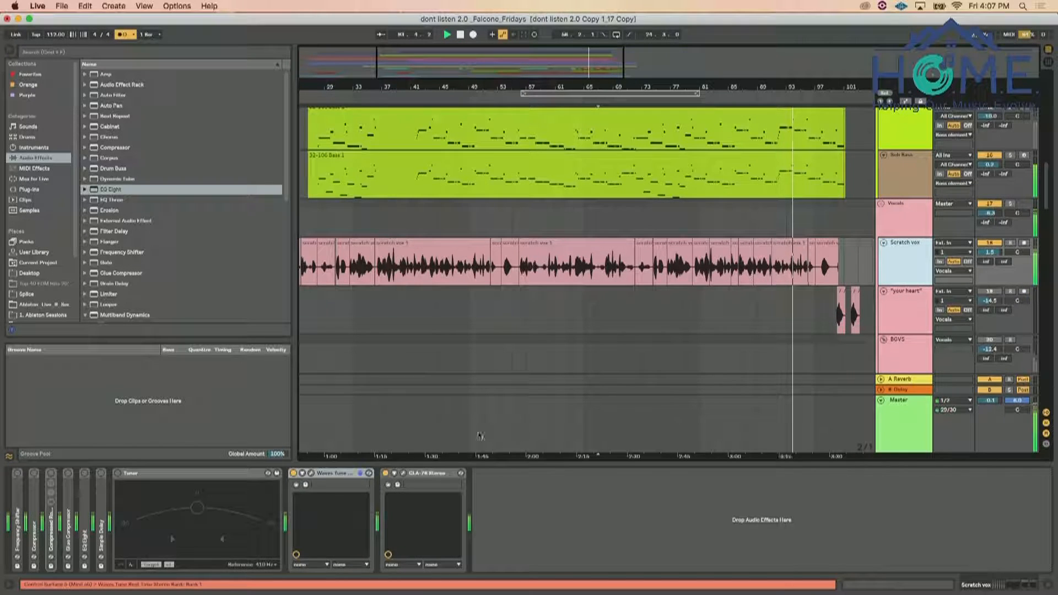
pyautogui.click(403, 473)
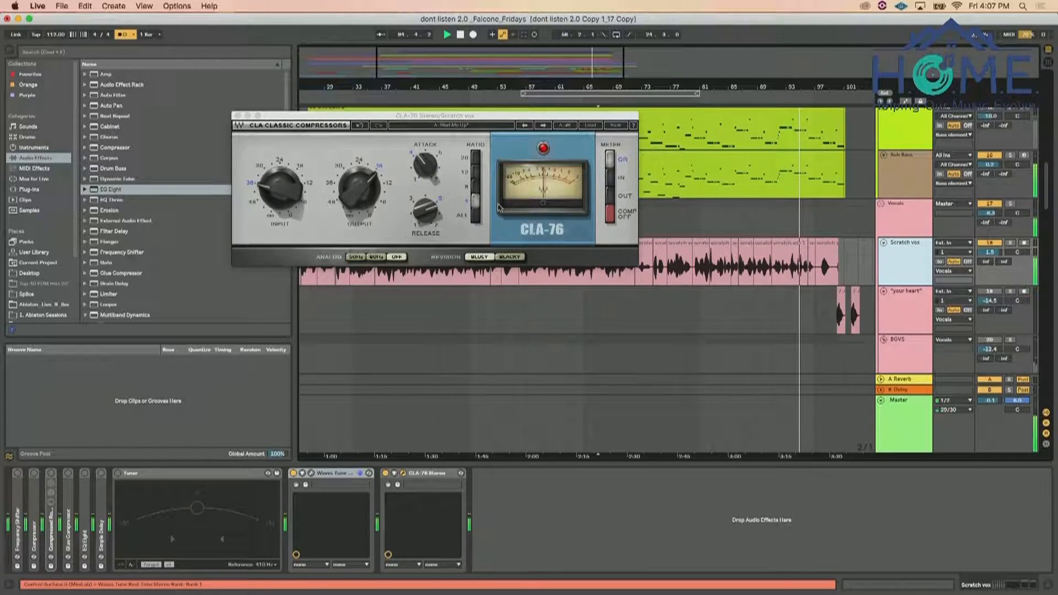
pyautogui.click(475, 187)
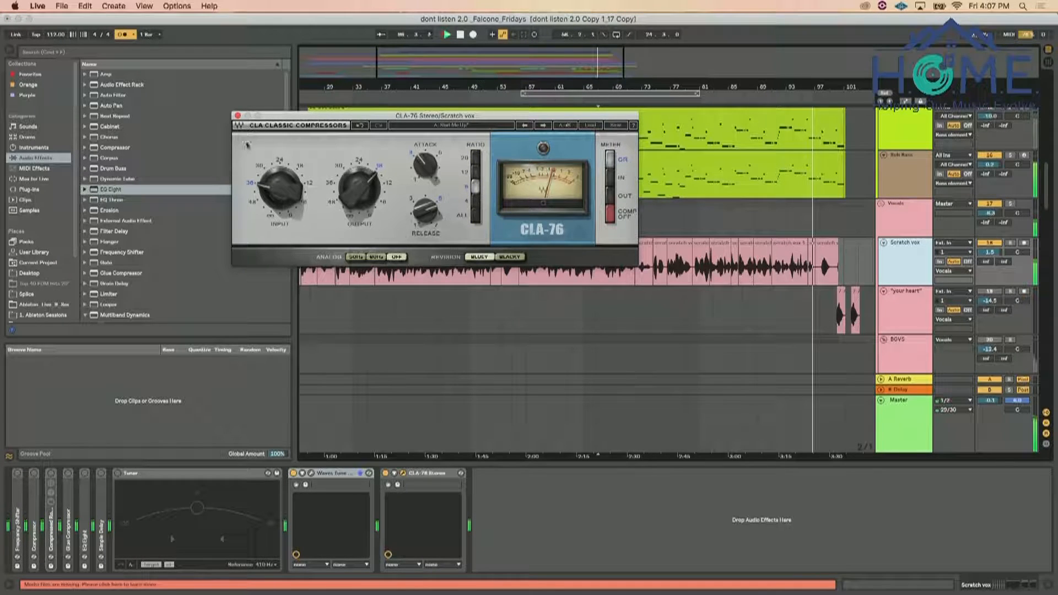
pyautogui.click(238, 116)
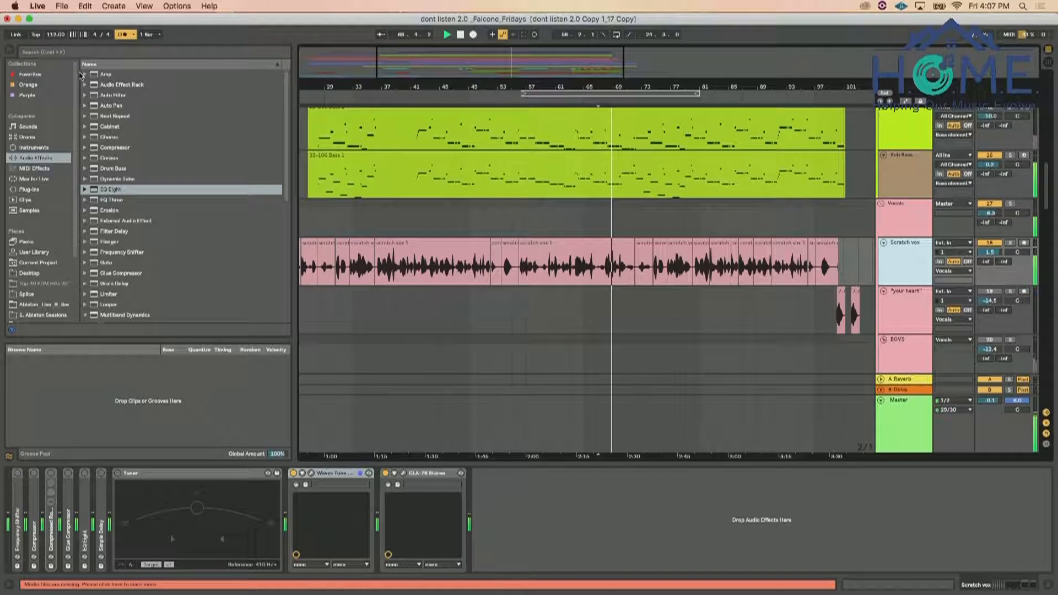
# Search the plug-ins for "c6" and insert C6 Stereo after CLA-76 on the Scratch vox track
pyautogui.click(73, 54)
pyautogui.write('dG')
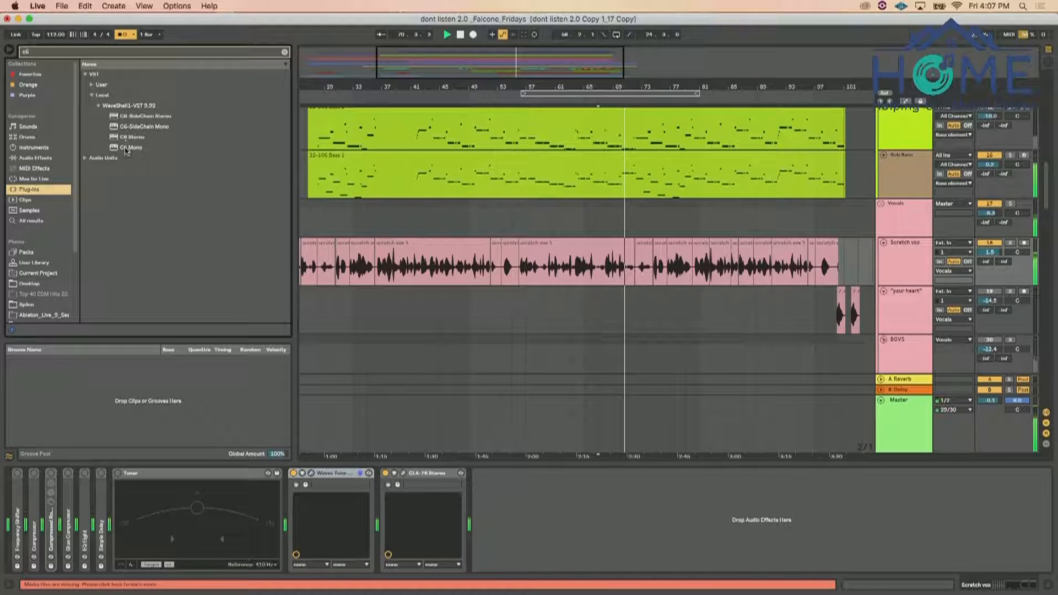
pyautogui.moveTo(126, 138); pyautogui.dragTo(496, 514)
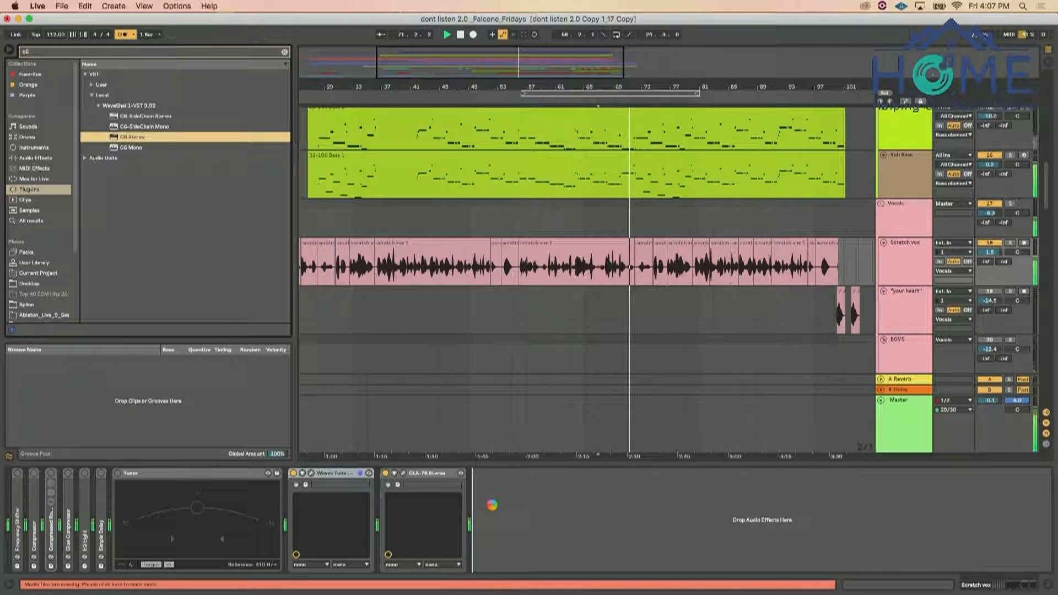
# Solo C6's band 1 to tune its frequency, unsolo it, lower its threshold, and set its release to 5.00
pyautogui.click(287, 282)
pyautogui.moveTo(296, 263)
pyautogui.mouseDown()
pyautogui.moveTo(296, 237)
pyautogui.moveTo(296, 253)
pyautogui.mouseUp()
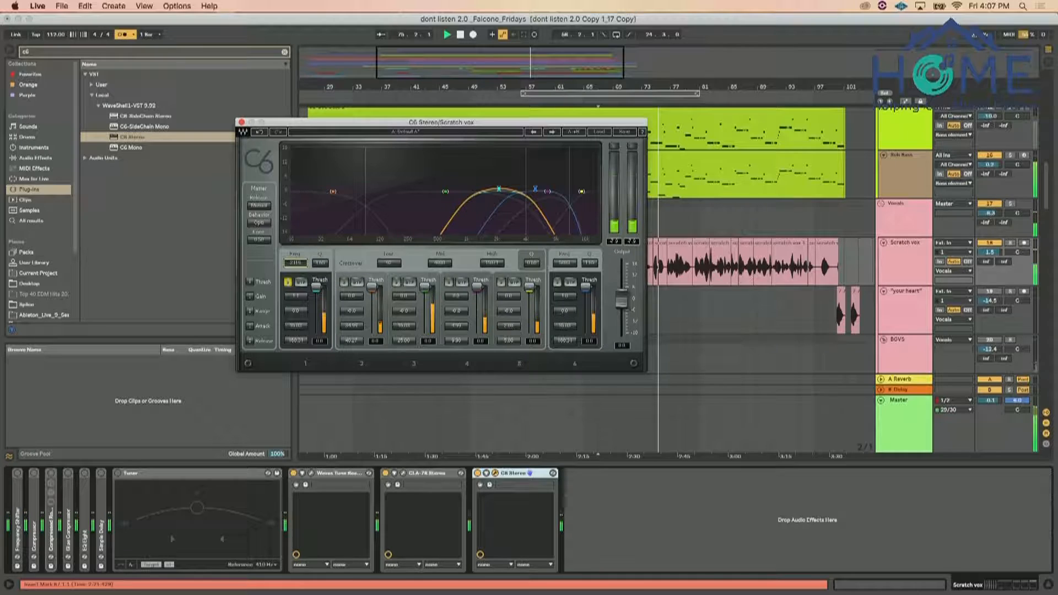
pyautogui.click(287, 283)
pyautogui.moveTo(316, 288)
pyautogui.mouseDown()
pyautogui.moveTo(296, 319)
pyautogui.moveTo(296, 304)
pyautogui.mouseUp()
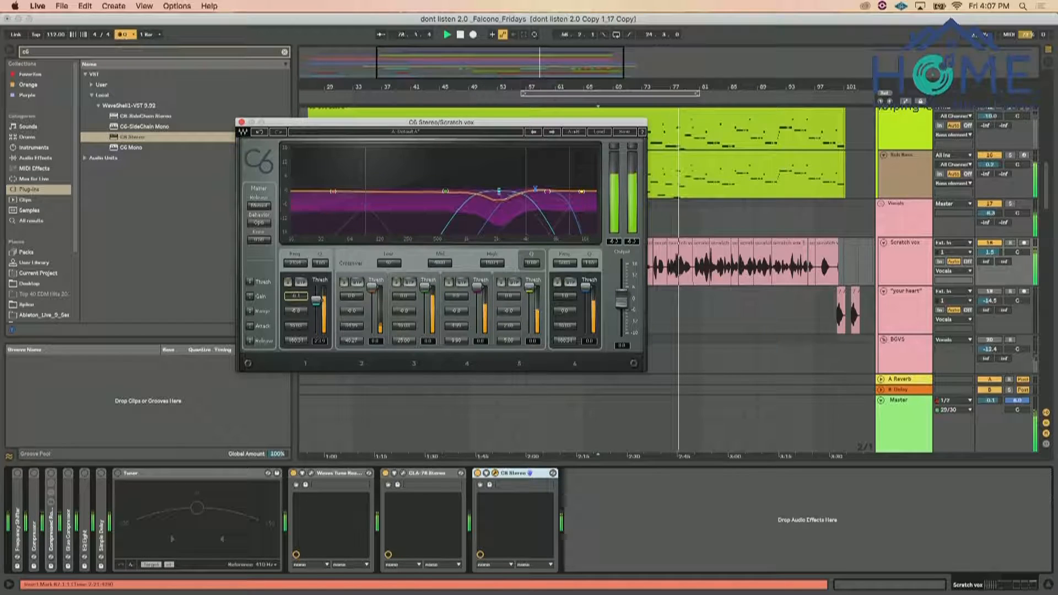
pyautogui.moveTo(292, 325); pyautogui.dragTo(294, 361)
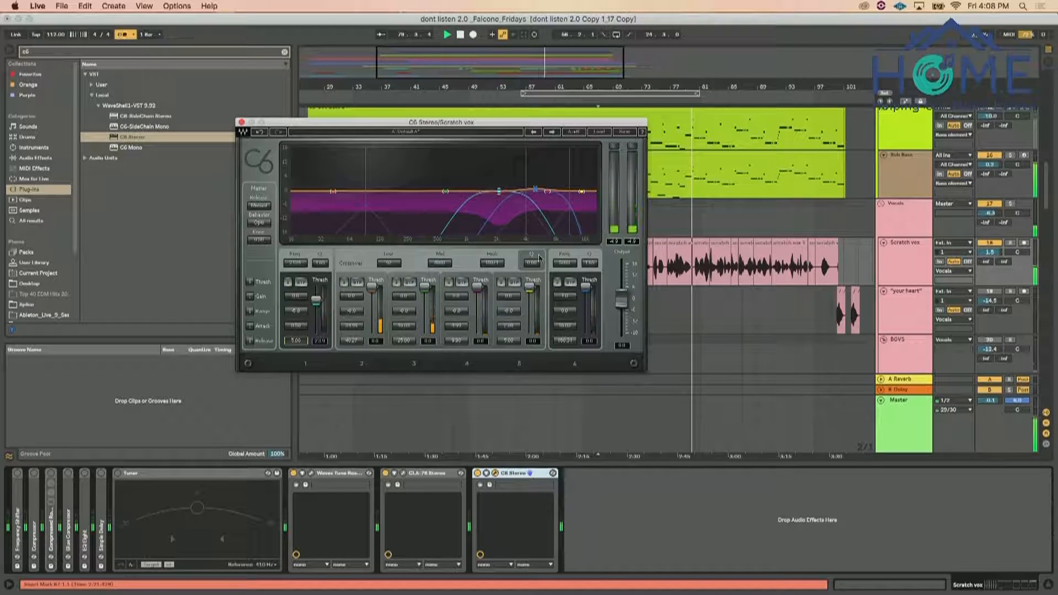
# Bypass C6's bands 3 to 6 and toggle band 1's bypass off and on to compare its effect
pyautogui.click(571, 283)
pyautogui.click(514, 282)
pyautogui.click(462, 282)
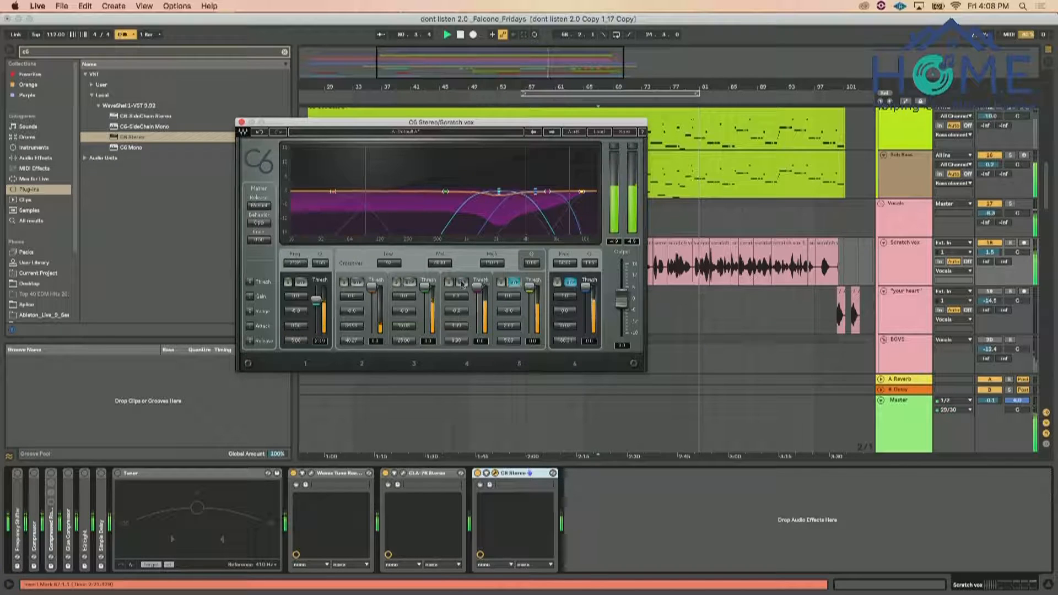
pyautogui.click(409, 282)
pyautogui.click(300, 281)
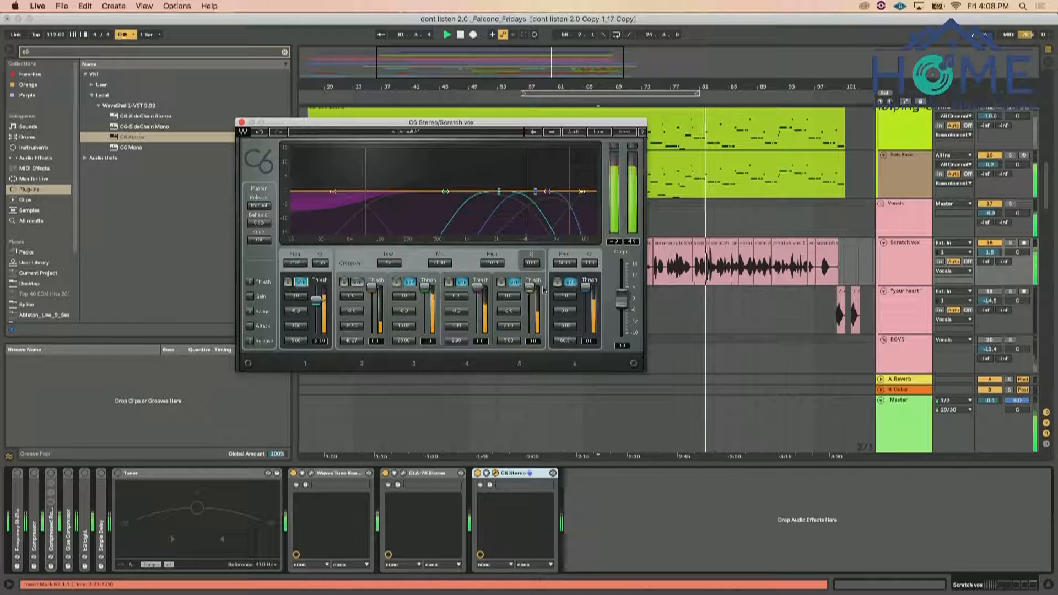
pyautogui.click(301, 282)
# Solo C6's band 6, adjust its frequency and narrow its Q, and unsolo it
pyautogui.click(557, 282)
pyautogui.moveTo(566, 264); pyautogui.dragTo(594, 254)
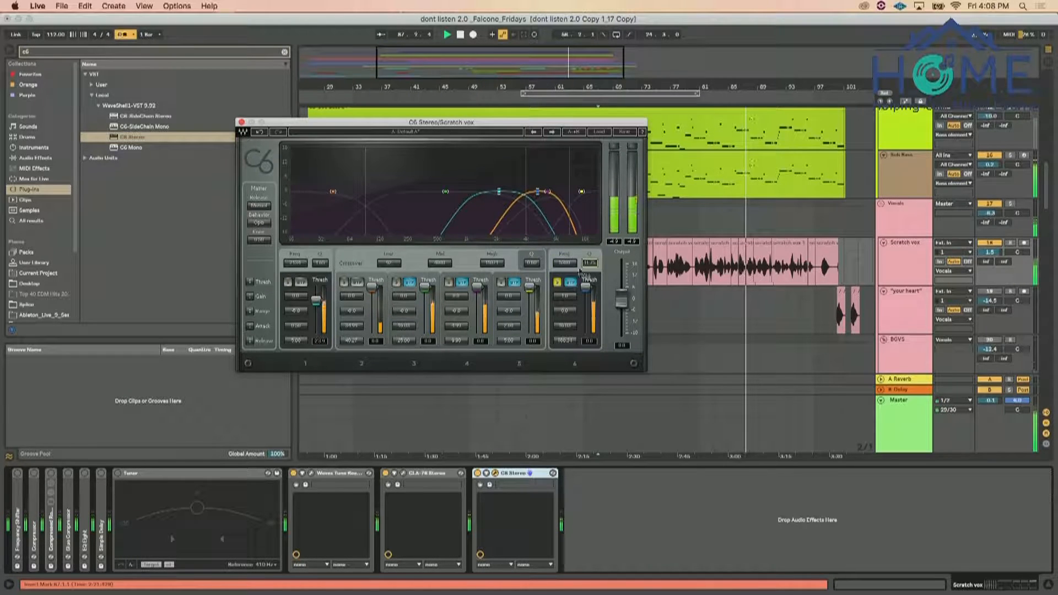
pyautogui.click(558, 283)
# Lower band 6's threshold, set its release to 5.00 and range to about -12, re-enable the band, and restart playback
pyautogui.moveTo(585, 287); pyautogui.dragTo(566, 344)
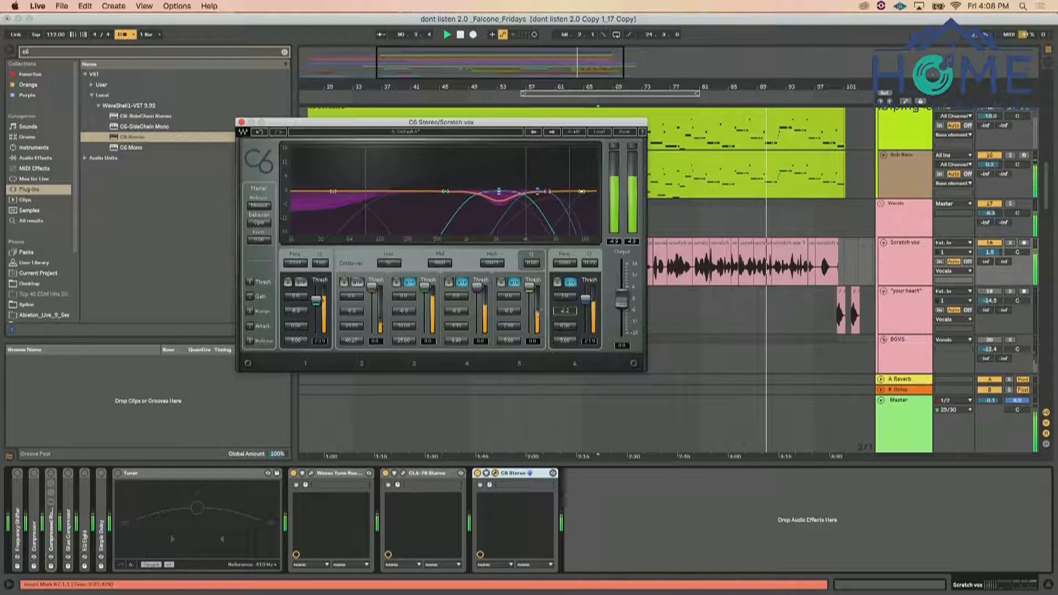
pyautogui.moveTo(565, 311); pyautogui.dragTo(570, 317)
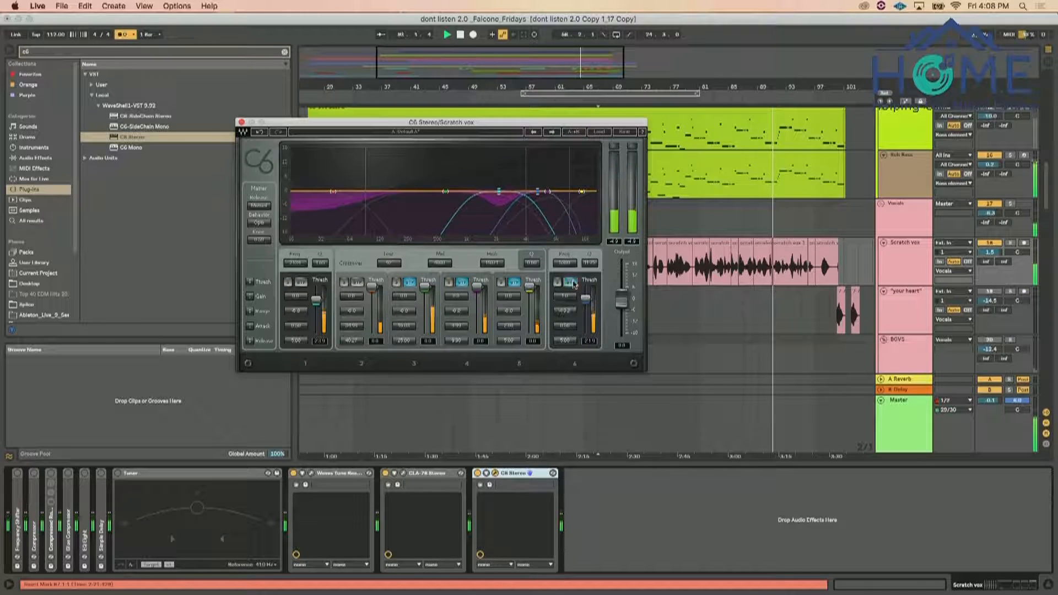
pyautogui.moveTo(572, 301); pyautogui.dragTo(573, 301)
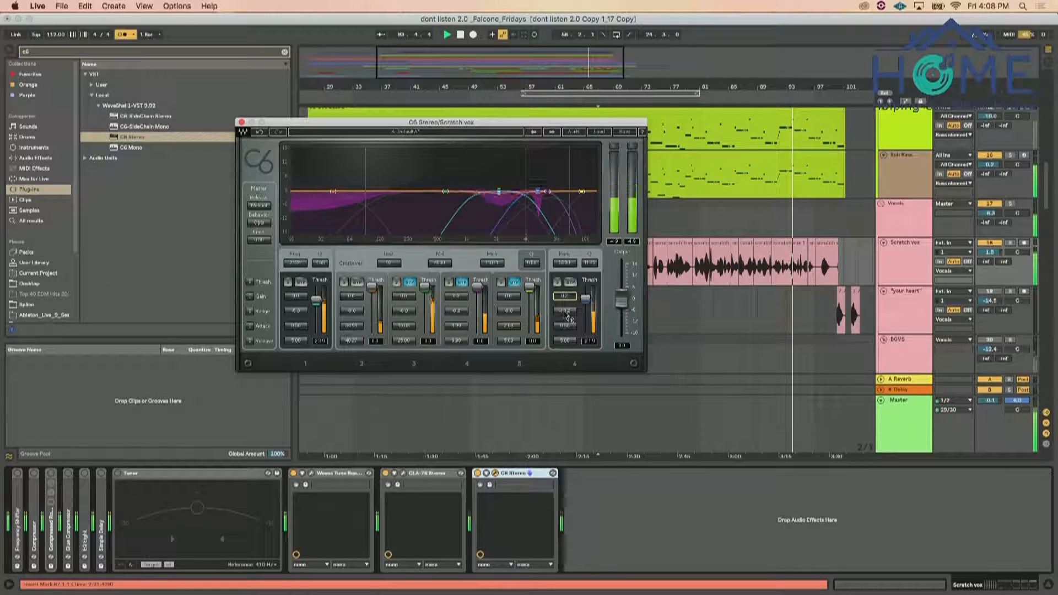
pyautogui.moveTo(567, 316); pyautogui.dragTo(568, 324)
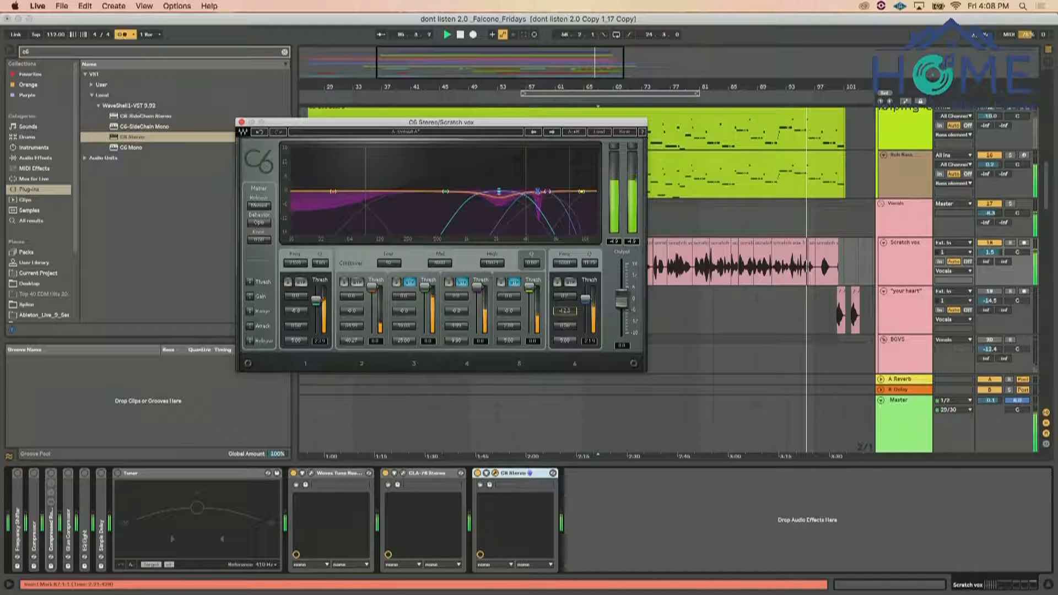
pyautogui.press('space')
pyautogui.press('space')
# Fine-tune the gain, Q and release of C6's band 1 and close the plug-in window
pyautogui.moveTo(297, 341); pyautogui.dragTo(298, 331)
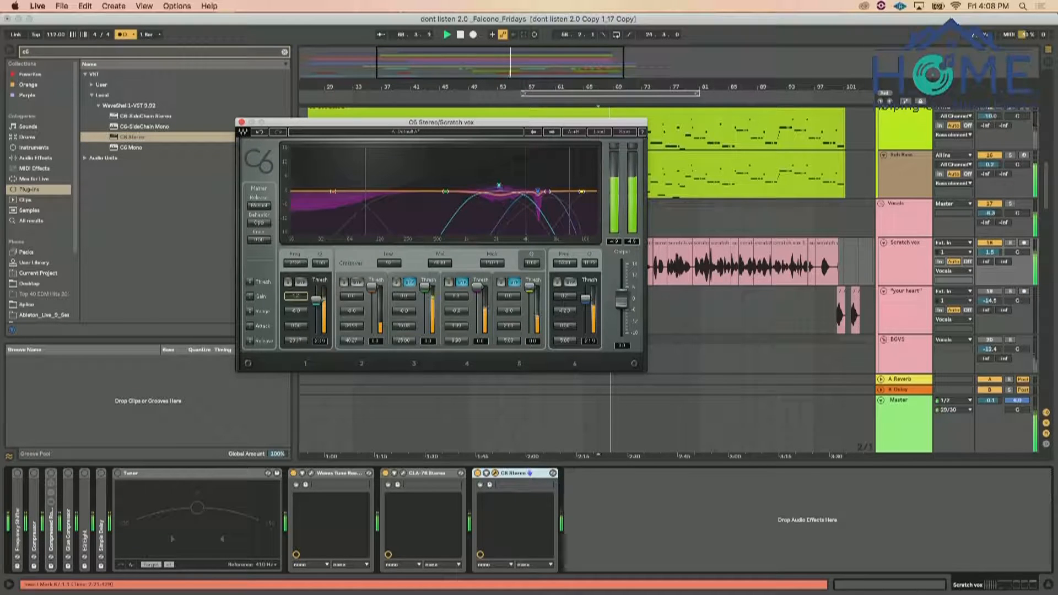
pyautogui.click(328, 264)
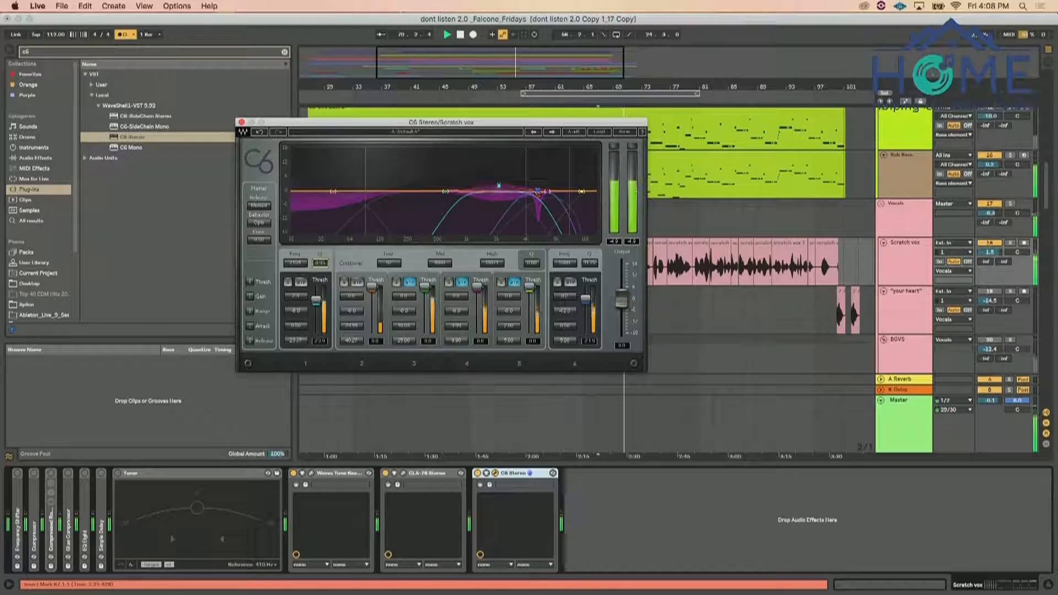
pyautogui.click(294, 339)
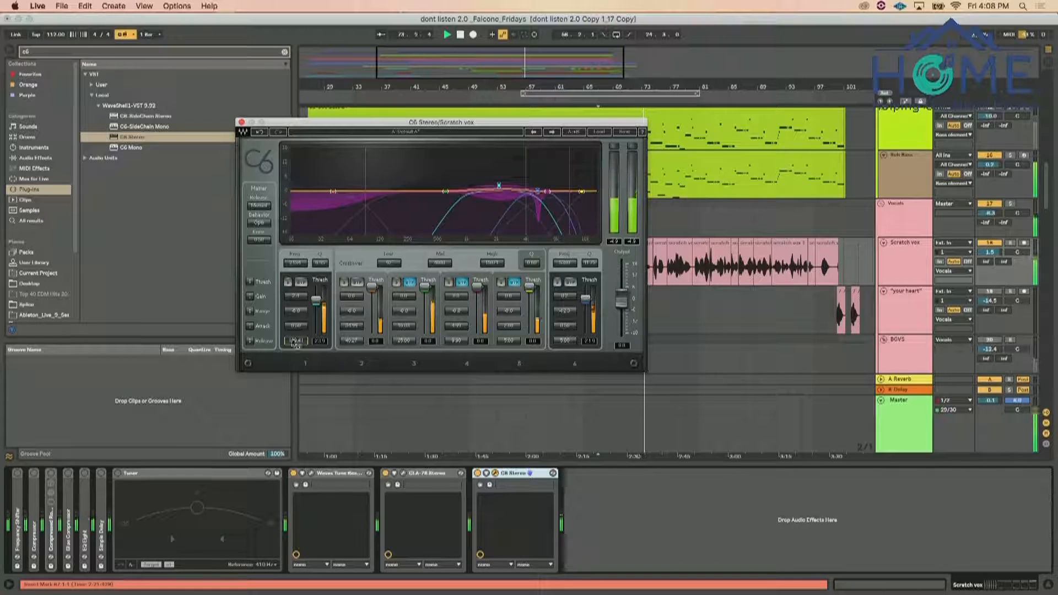
pyautogui.click(242, 122)
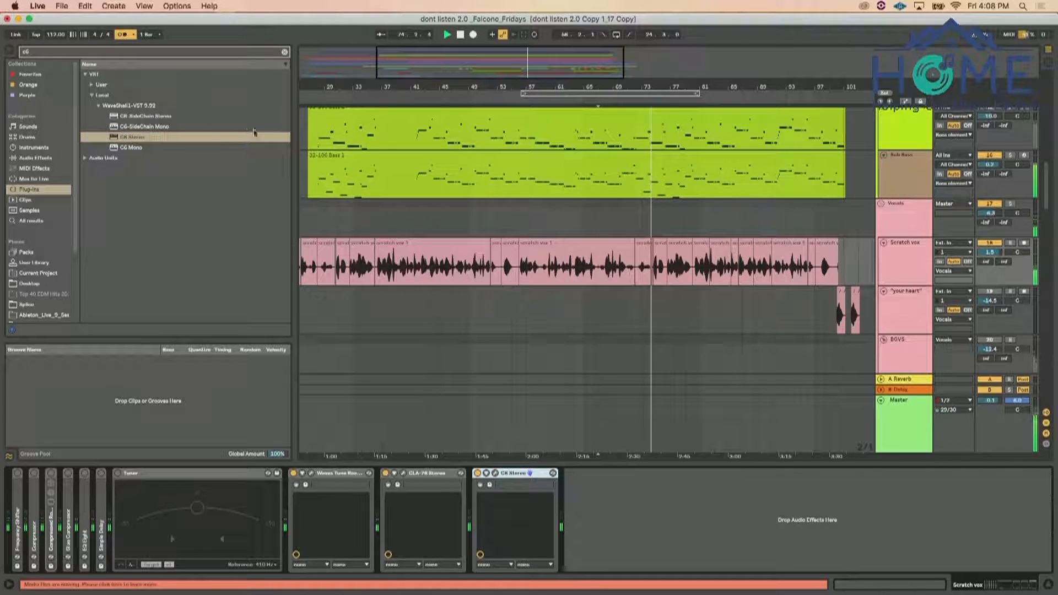
# Open the device chain of the Vocals group
pyautogui.click(901, 217)
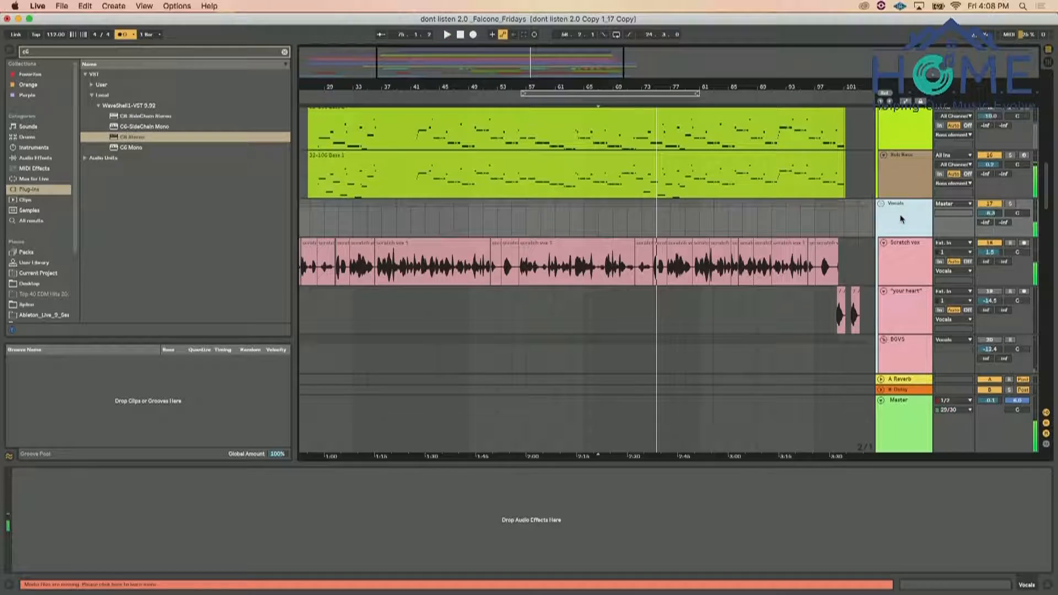
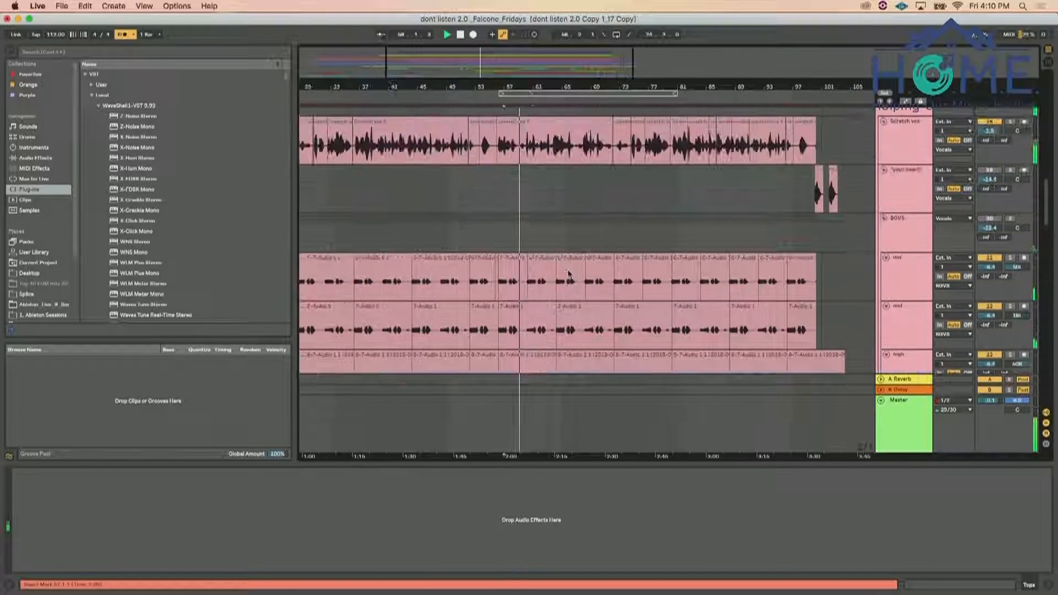
# Reopen C6 on the Scratch vox track, adjust band 1's range, shorten its release to about 63, and close the plug-in window
pyautogui.click(919, 226)
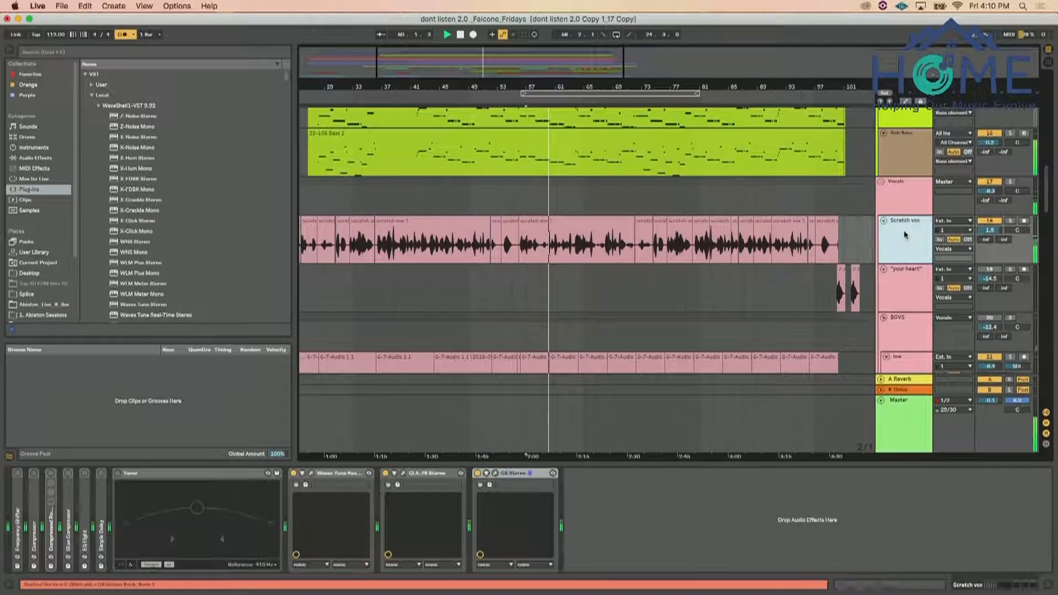
pyautogui.click(495, 474)
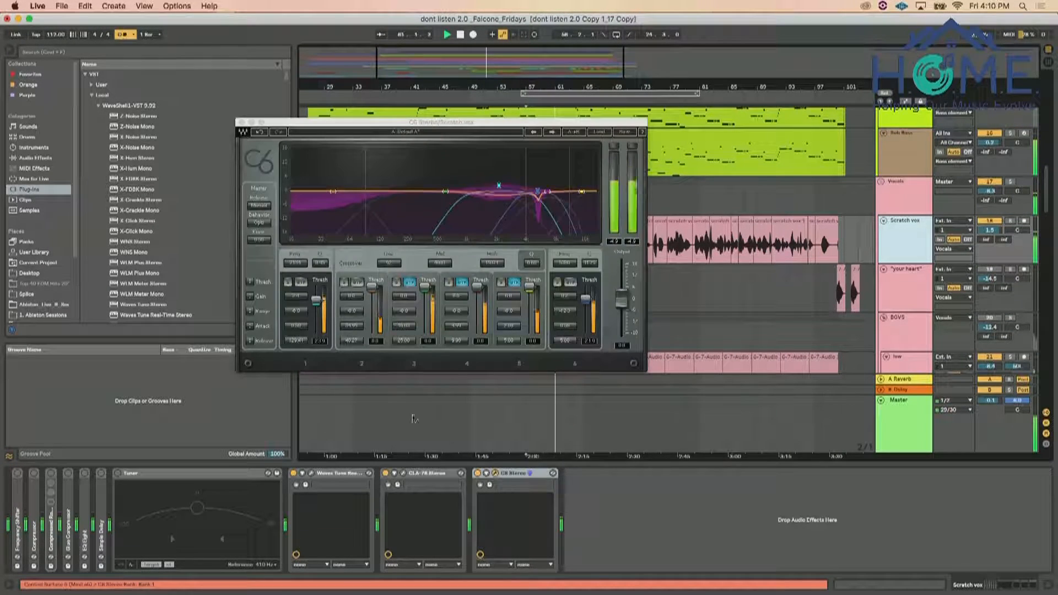
pyautogui.moveTo(299, 316); pyautogui.dragTo(298, 326)
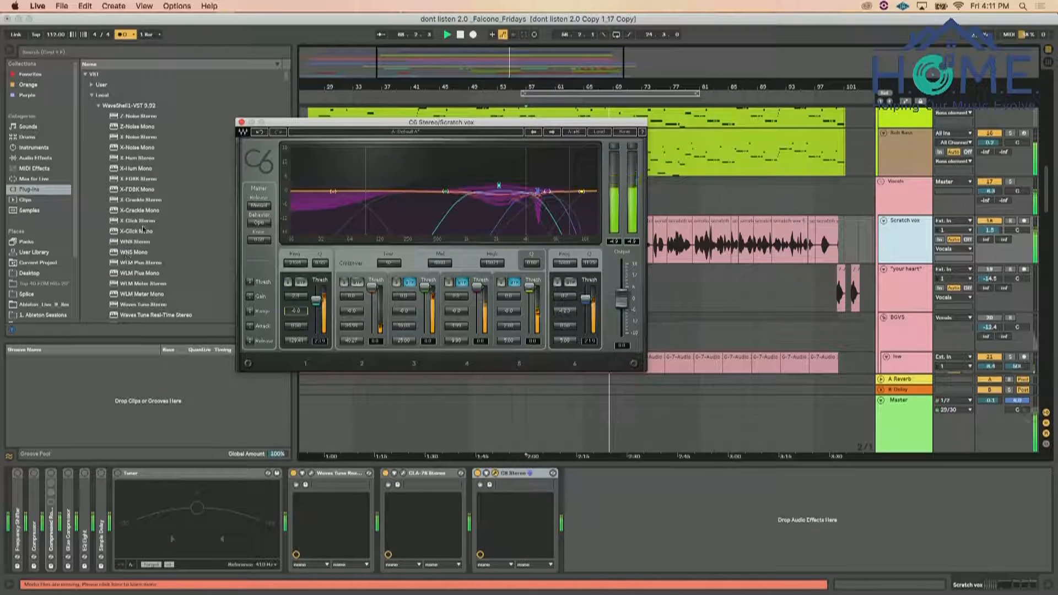
pyautogui.moveTo(297, 343); pyautogui.dragTo(296, 347)
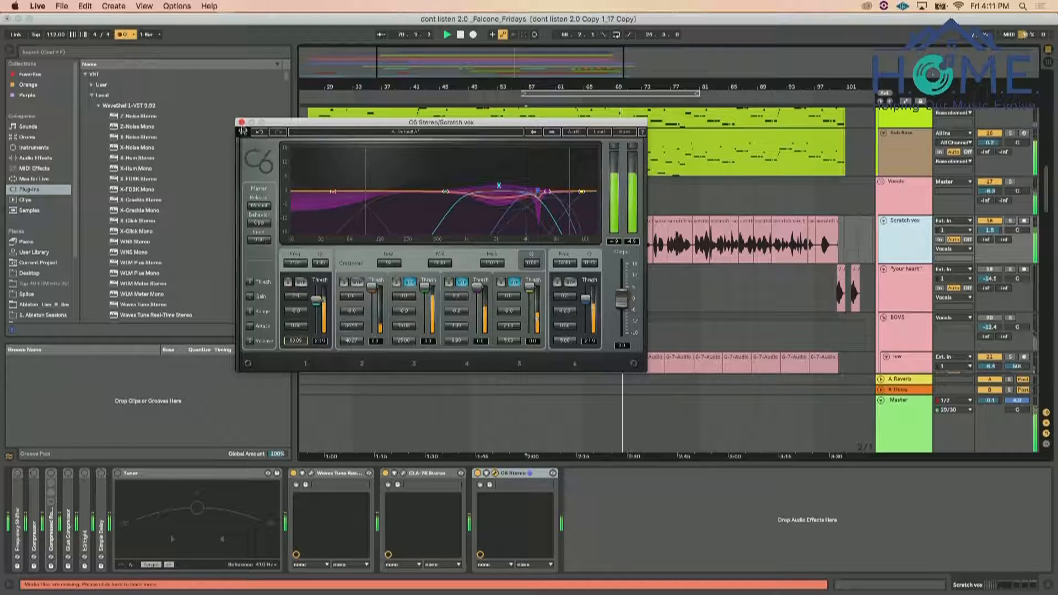
pyautogui.click(241, 122)
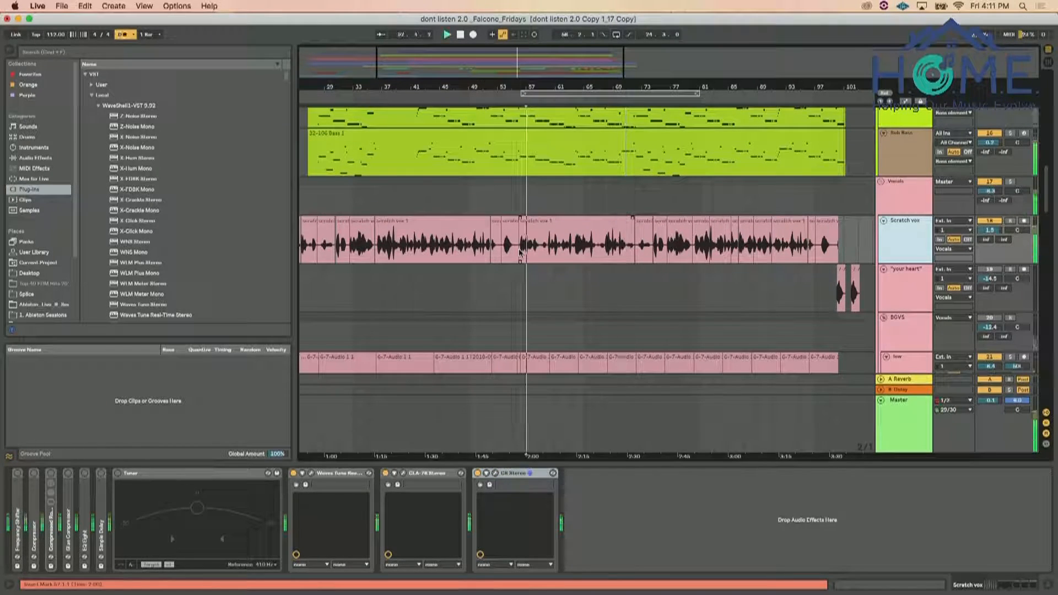
# Restart playback and raise the volume of the Piano group
pyautogui.press('space')
pyautogui.scroll(-10, 520, 253)
pyautogui.scroll(-4, 571, 300)
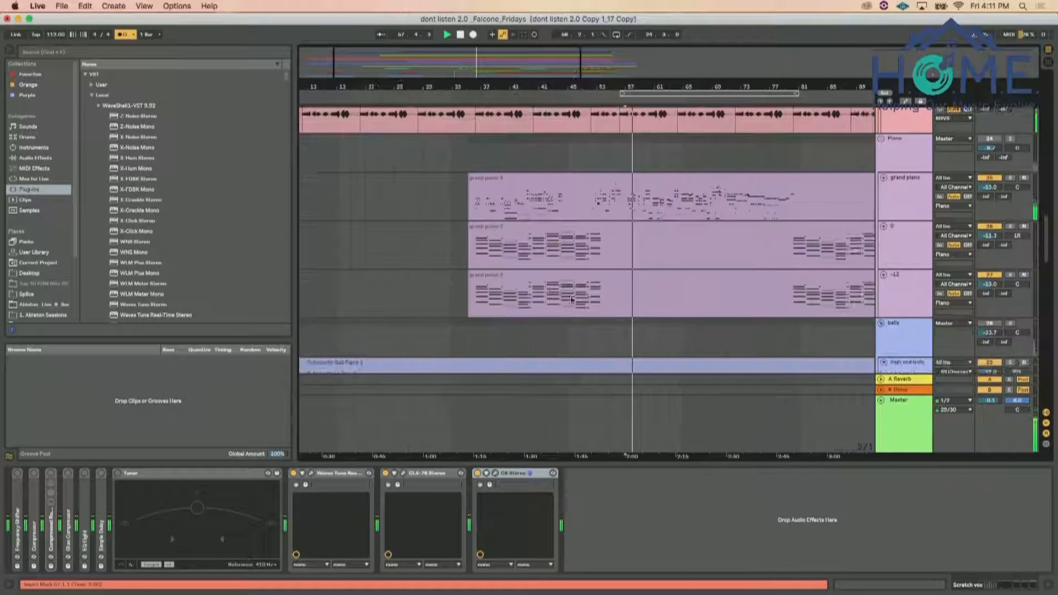
pyautogui.moveTo(992, 147); pyautogui.dragTo(992, 134)
# Turn off the Glue Compressor on the grand piano track, then mute that track
pyautogui.click(917, 191)
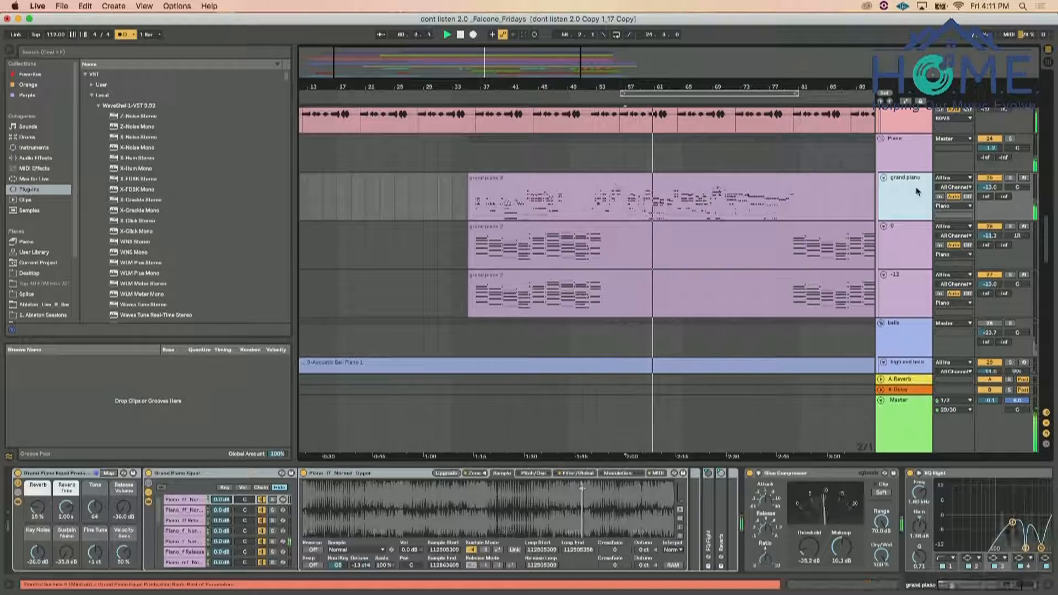
pyautogui.click(750, 474)
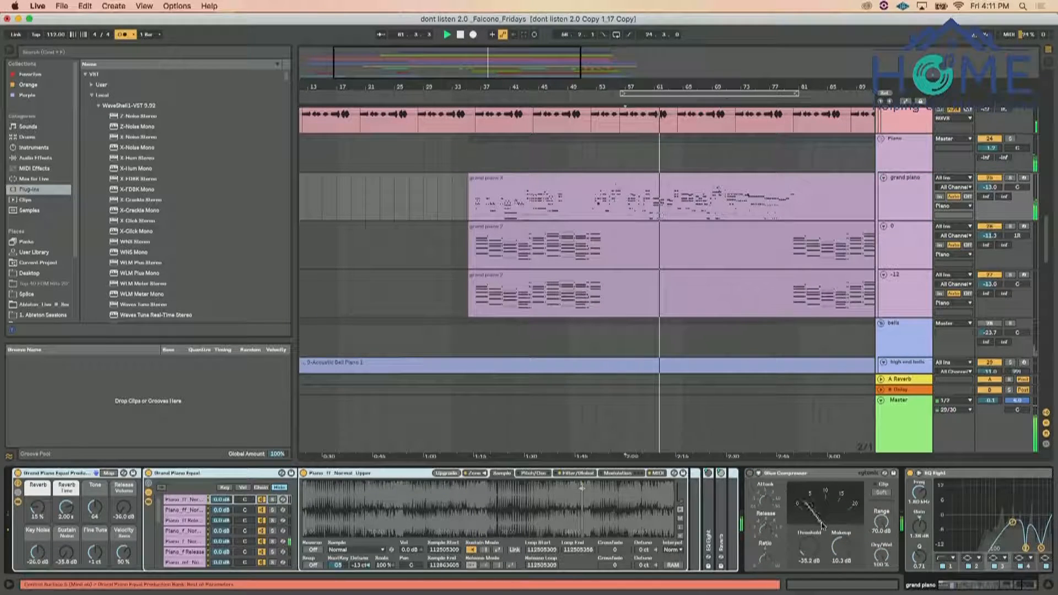
pyautogui.hscroll(5, 753, 477)
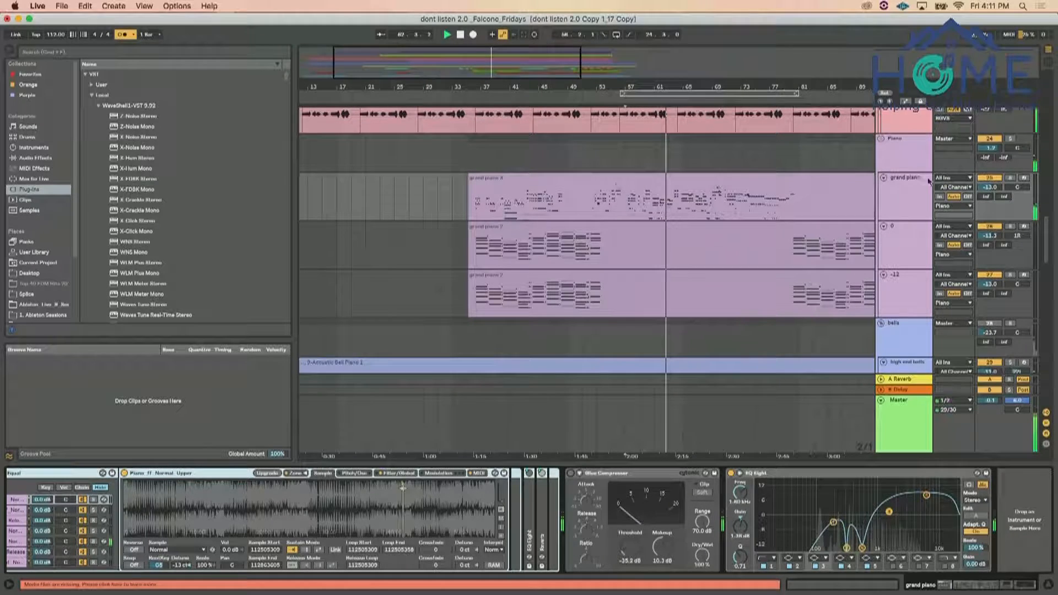
pyautogui.click(990, 178)
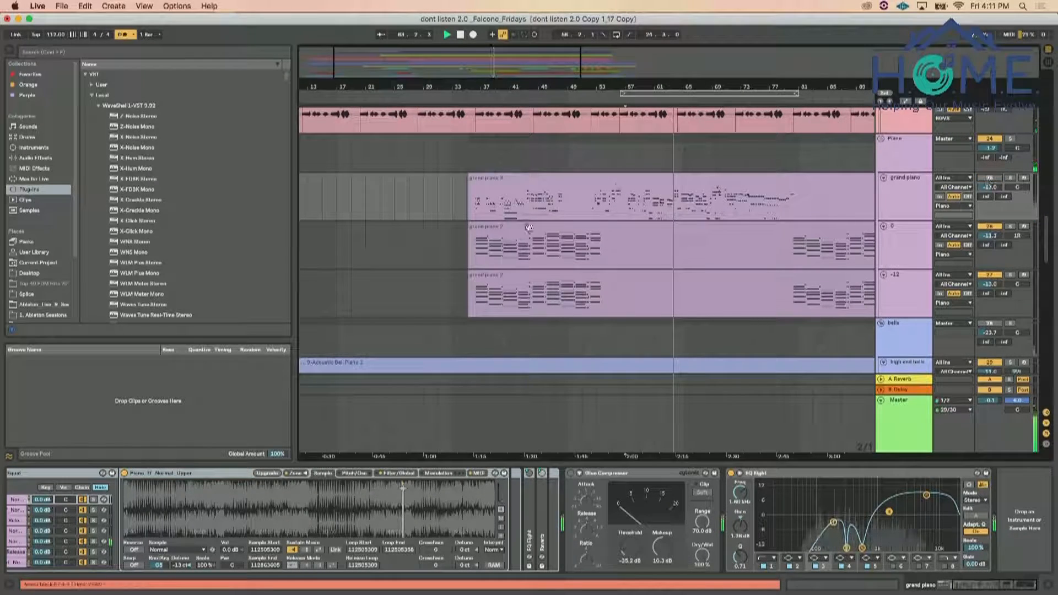
# Play the song from the first piano chords and lower the Piano group's volume
pyautogui.click(483, 255)
pyautogui.press('space')
pyautogui.click(915, 241)
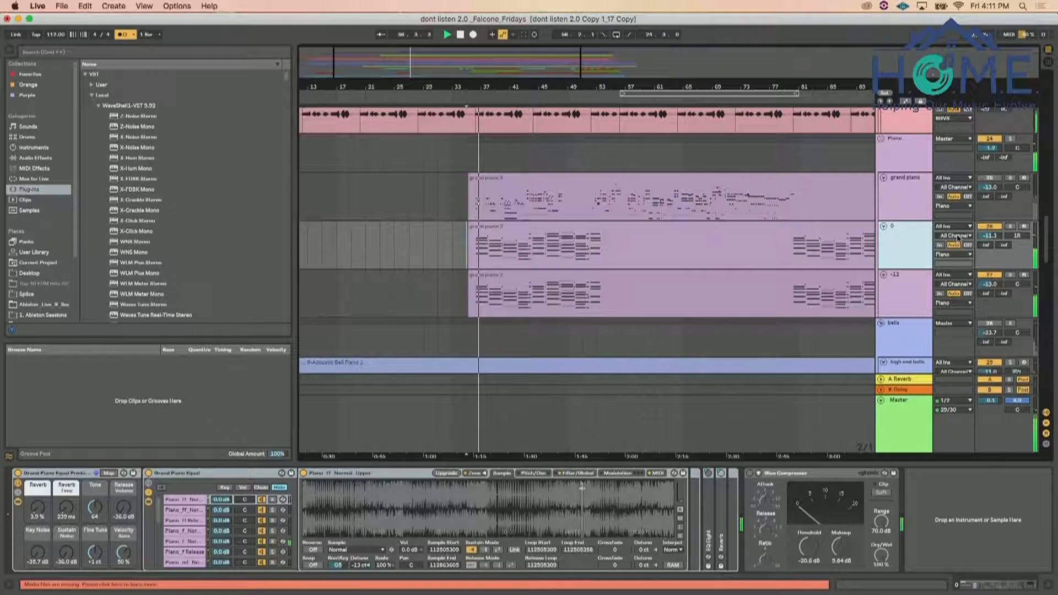
pyautogui.moveTo(986, 148); pyautogui.dragTo(983, 163)
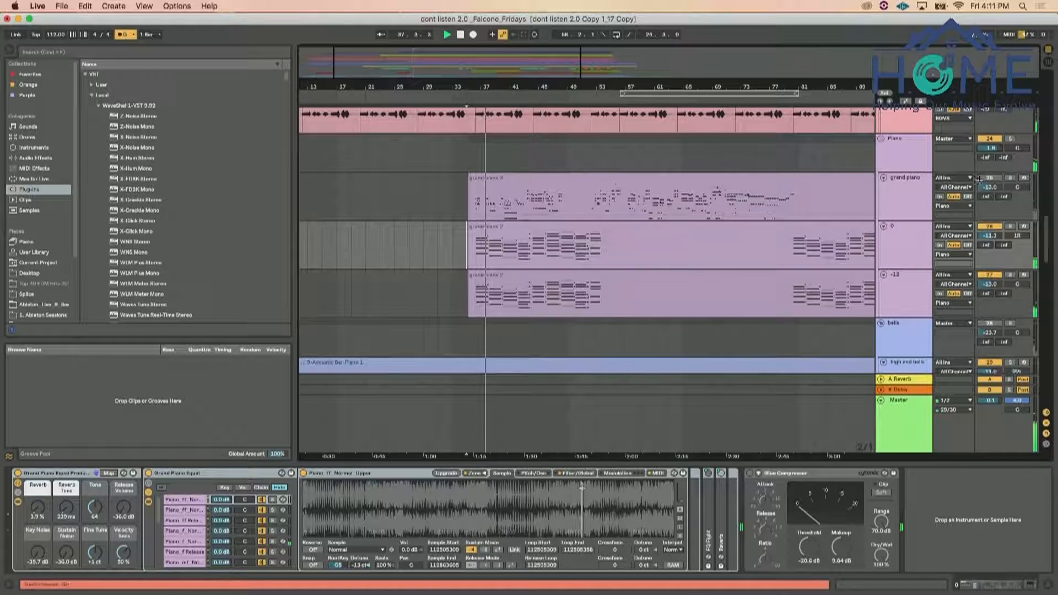
# Examine the device chains of track 0, the bells group and the Piano group, folding the Piano group's Audio Effect Rack
pyautogui.click(900, 253)
pyautogui.click(906, 323)
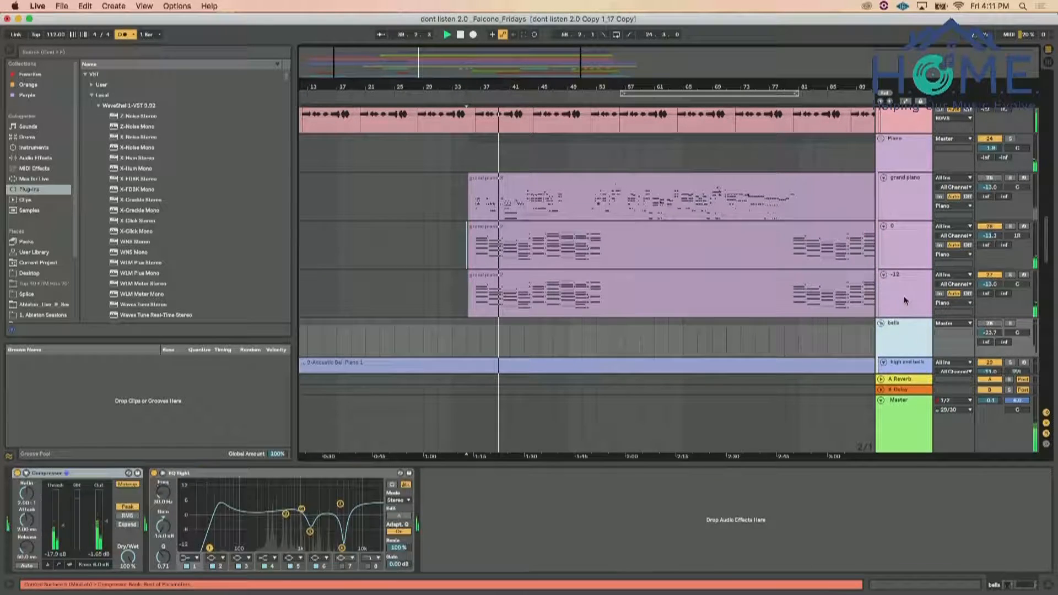
pyautogui.click(904, 298)
pyautogui.click(906, 250)
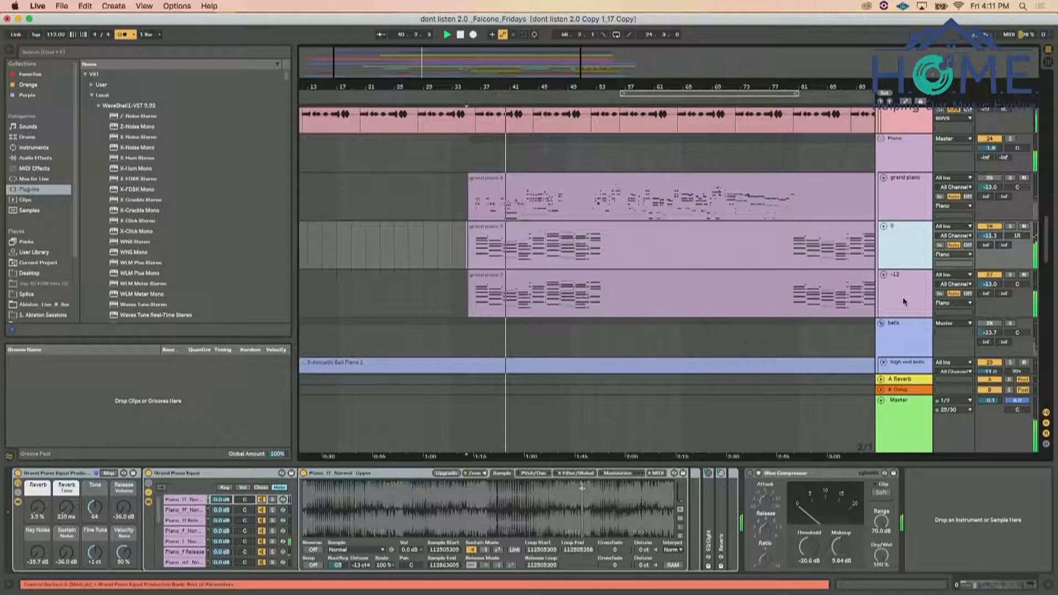
pyautogui.click(918, 163)
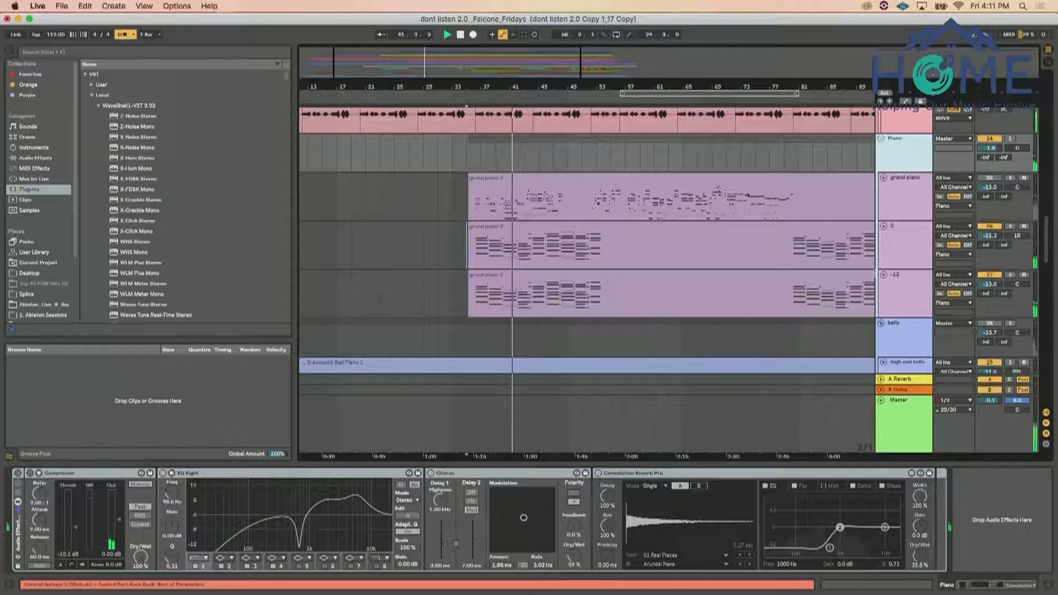
pyautogui.doubleClick(18, 543)
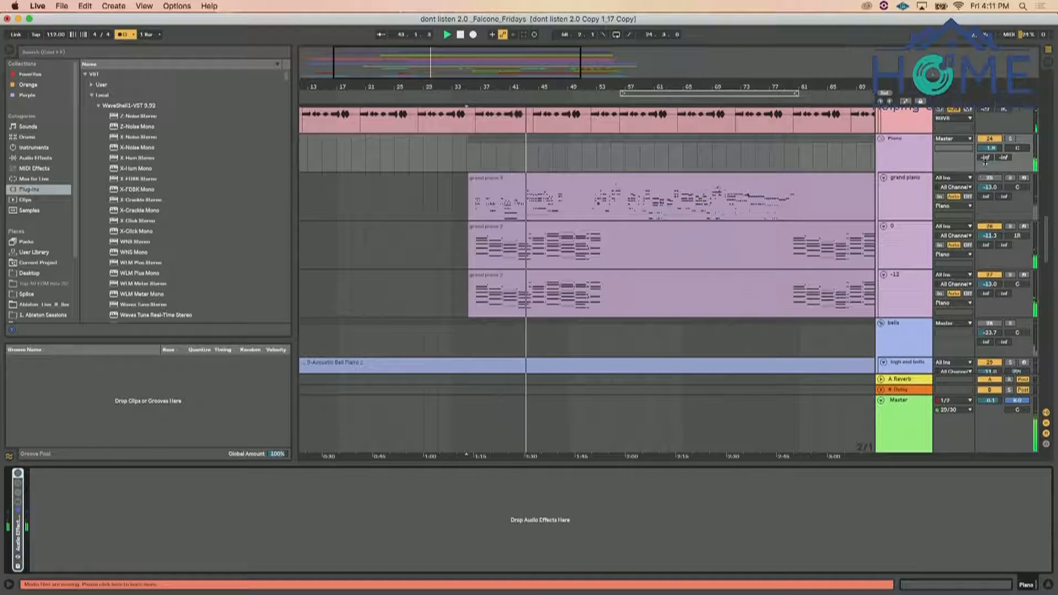
# Raise the volumes of tracks 0 and -12 together to about -8.8 and -10.5 dB, and lower the Piano group's volume
pyautogui.click(919, 286)
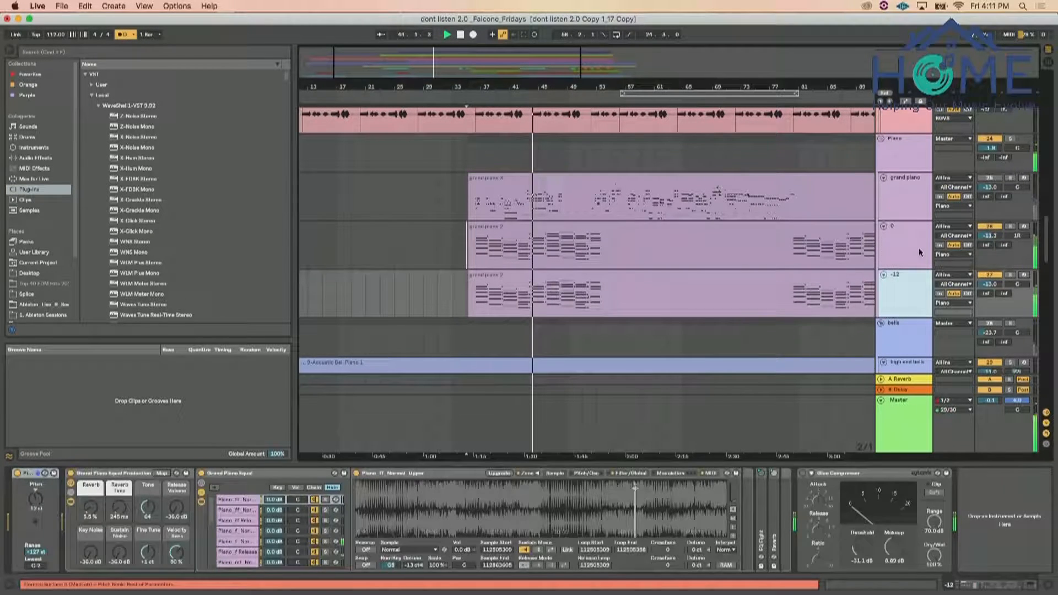
pyautogui.keyDown('shift'); pyautogui.click(918, 252); pyautogui.keyUp('shift')
pyautogui.moveTo(990, 236); pyautogui.dragTo(990, 226)
pyautogui.moveTo(993, 148); pyautogui.dragTo(994, 156)
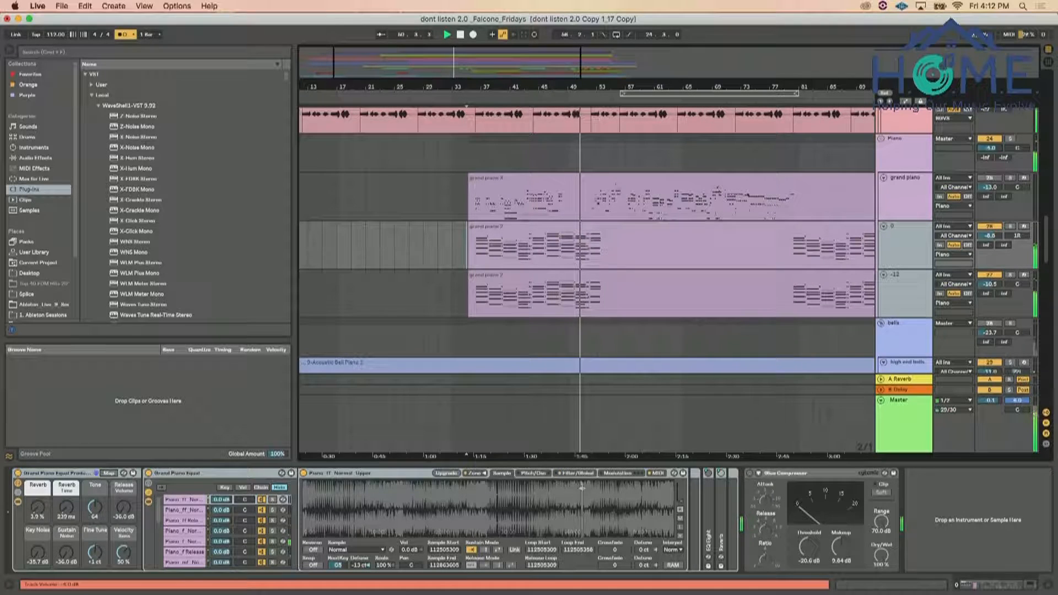
pyautogui.moveTo(991, 148); pyautogui.dragTo(991, 150)
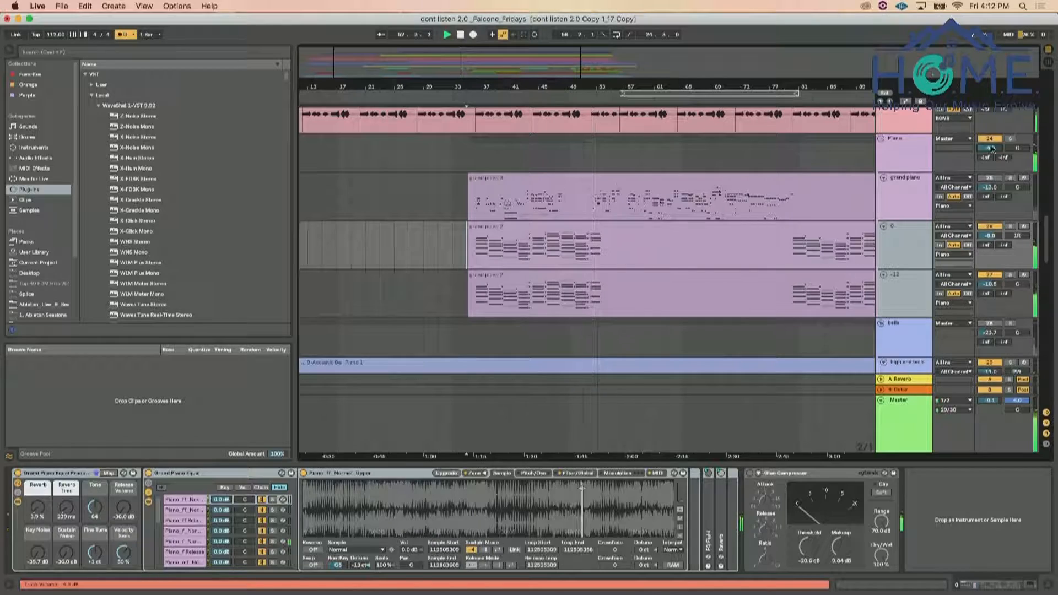
# Restart playback and raise the volumes of the Vocals and Piano groups to balance them
pyautogui.press('space')
pyautogui.press('space')
pyautogui.scroll(5, 896, 220)
pyautogui.scroll(3, 896, 220)
pyautogui.scroll(3, 937, 223)
pyautogui.moveTo(999, 225); pyautogui.dragTo(999, 208)
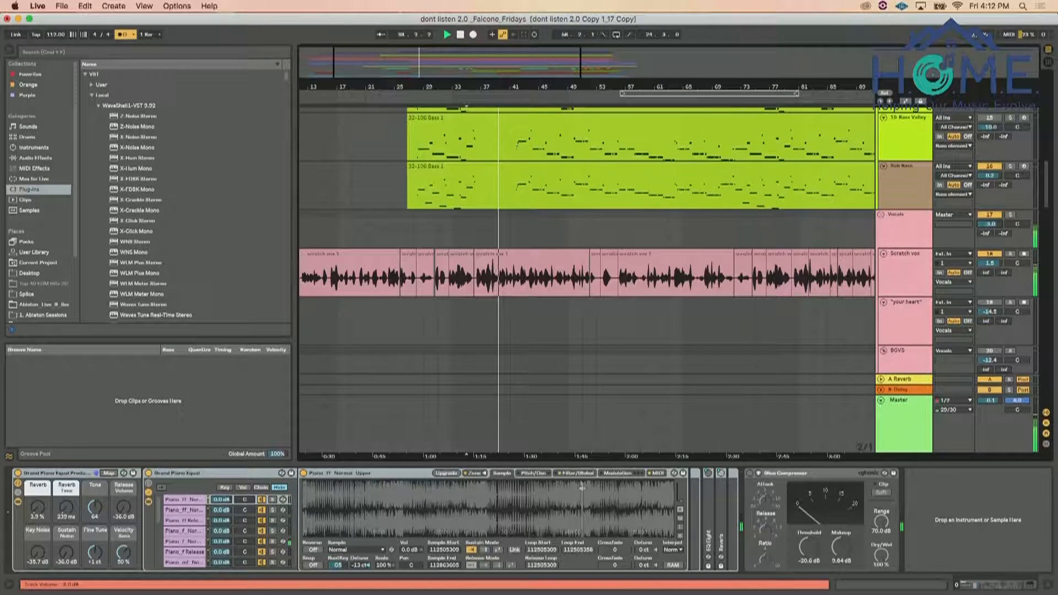
pyautogui.moveTo(991, 223); pyautogui.dragTo(991, 225)
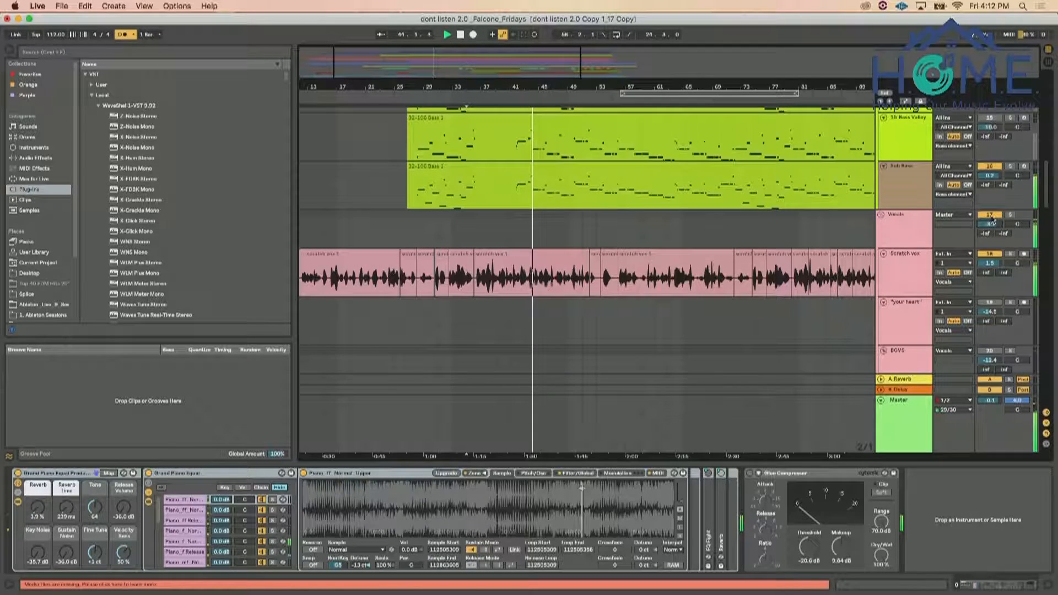
pyautogui.scroll(-15, 856, 266)
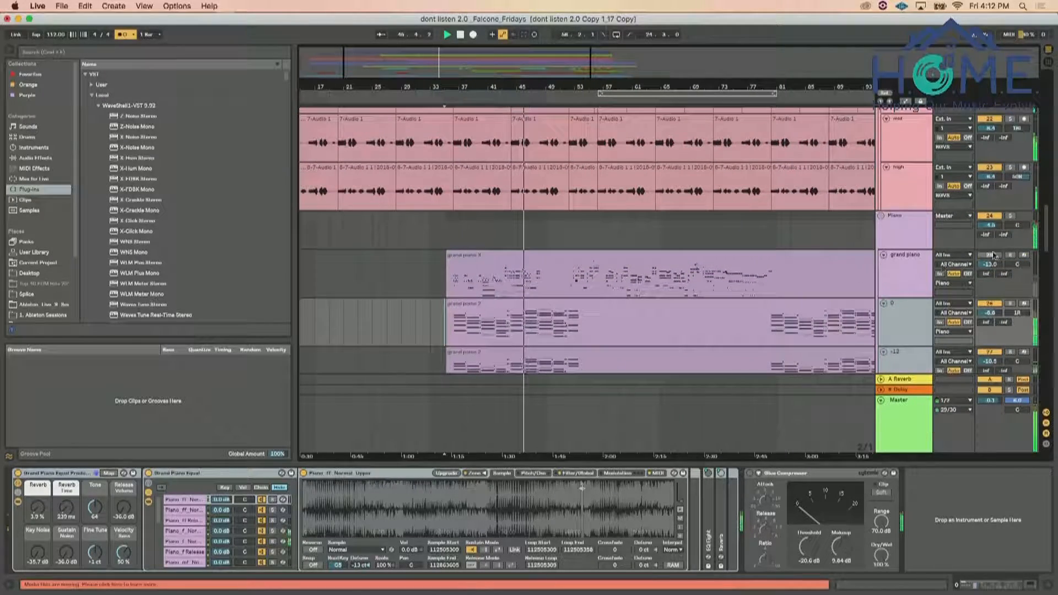
pyautogui.moveTo(993, 225); pyautogui.dragTo(993, 219)
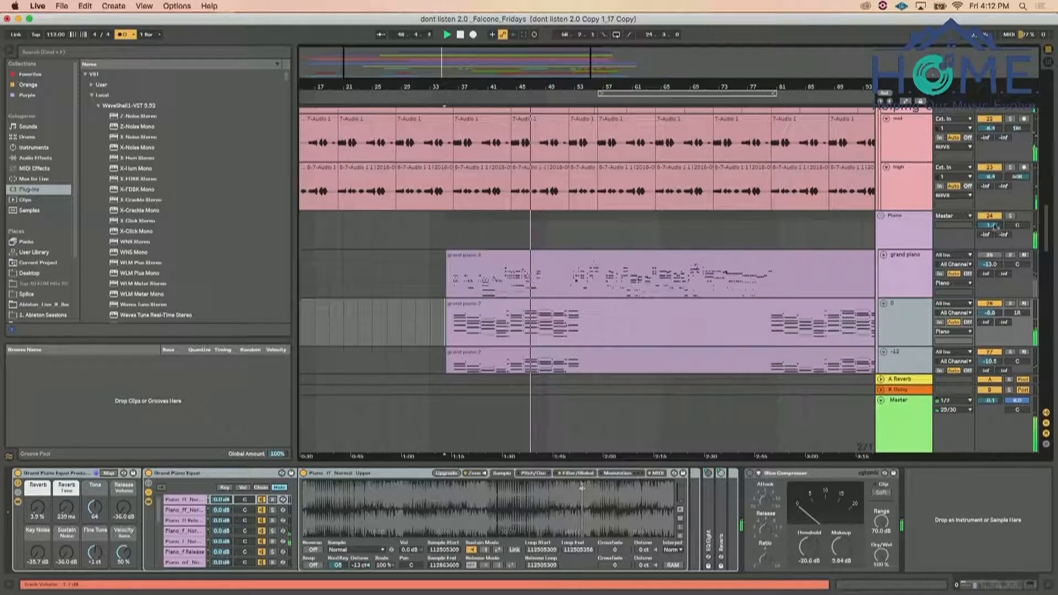
# Search the plug-ins for "ssl", add SSLChannel Stereo to the Piano group, and restart playback
pyautogui.click(917, 218)
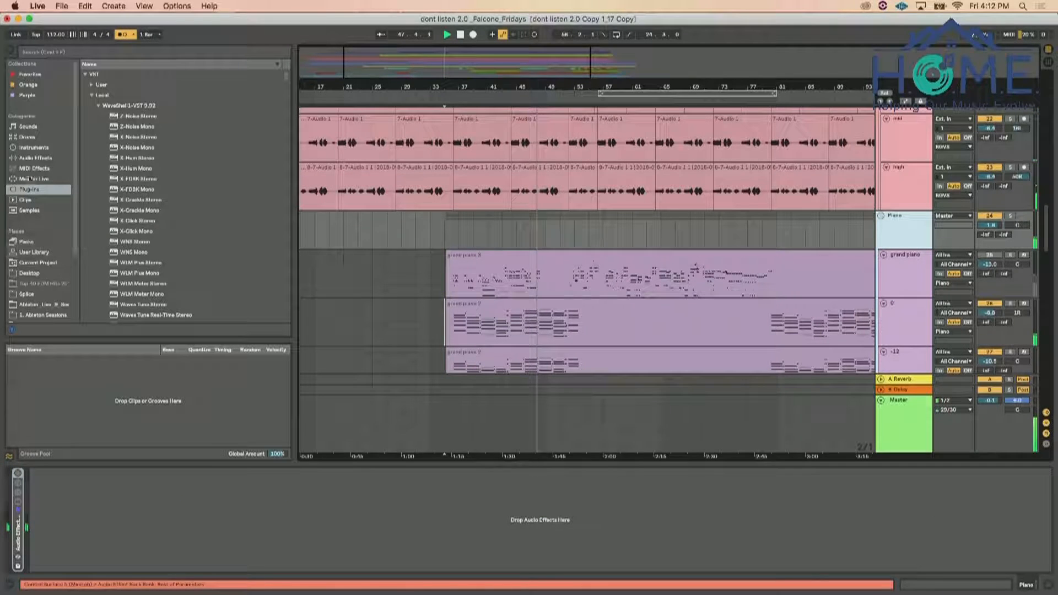
pyautogui.click(35, 157)
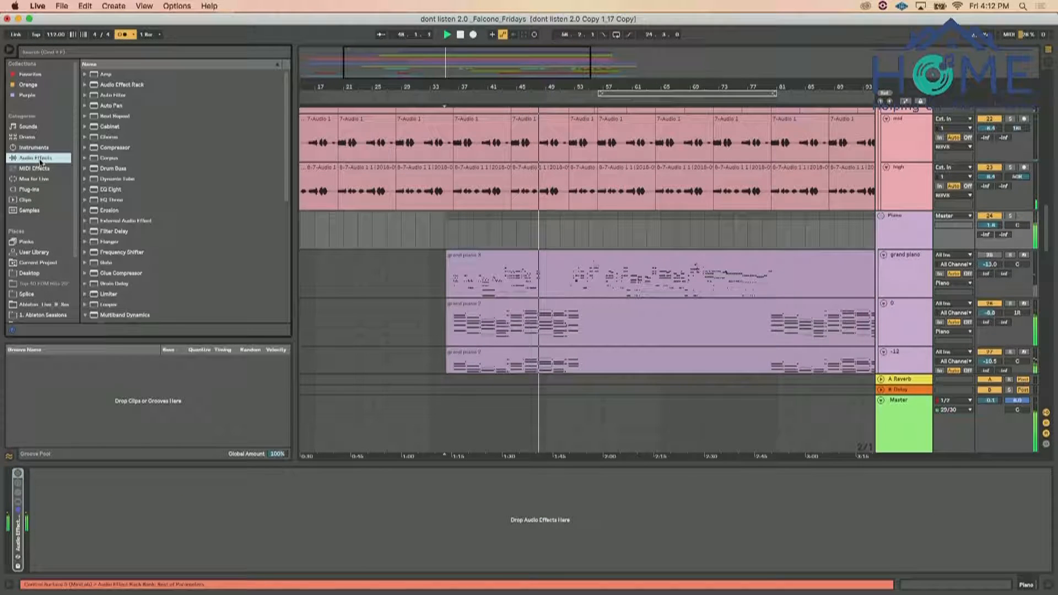
pyautogui.click(107, 52)
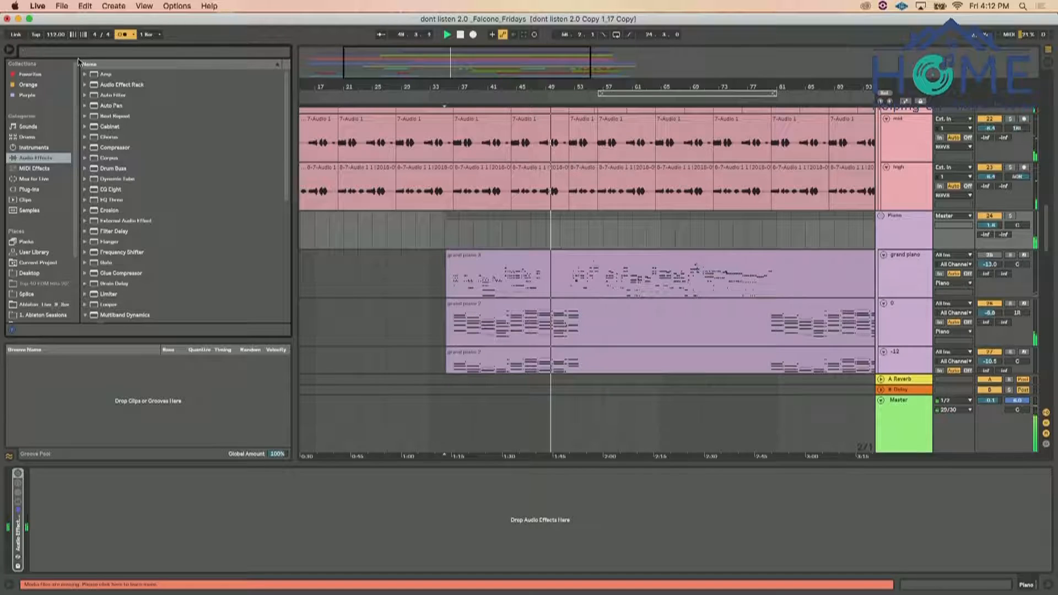
pyautogui.write('sat')
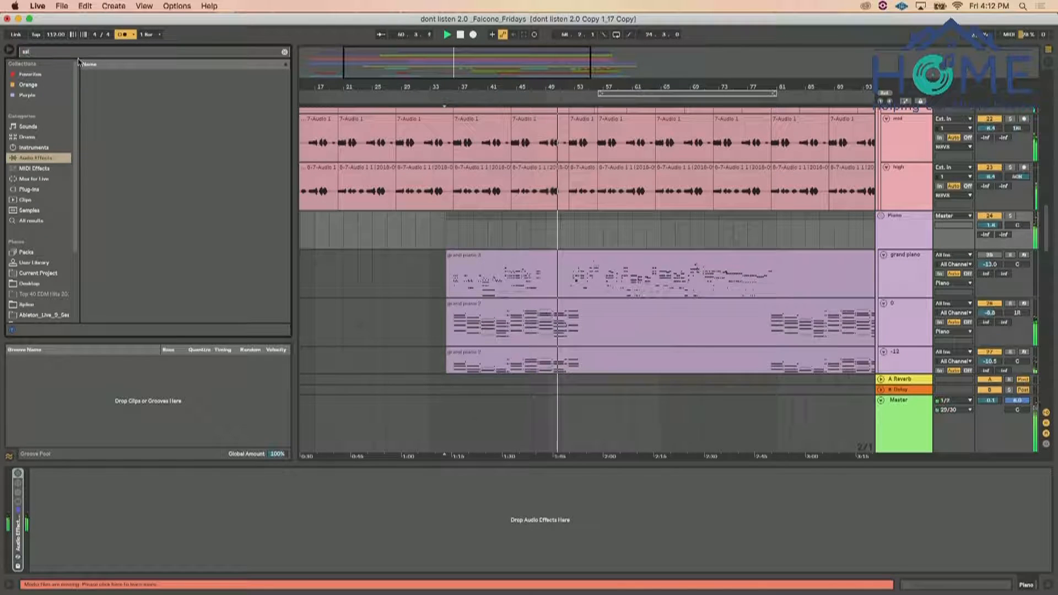
pyautogui.click(47, 190)
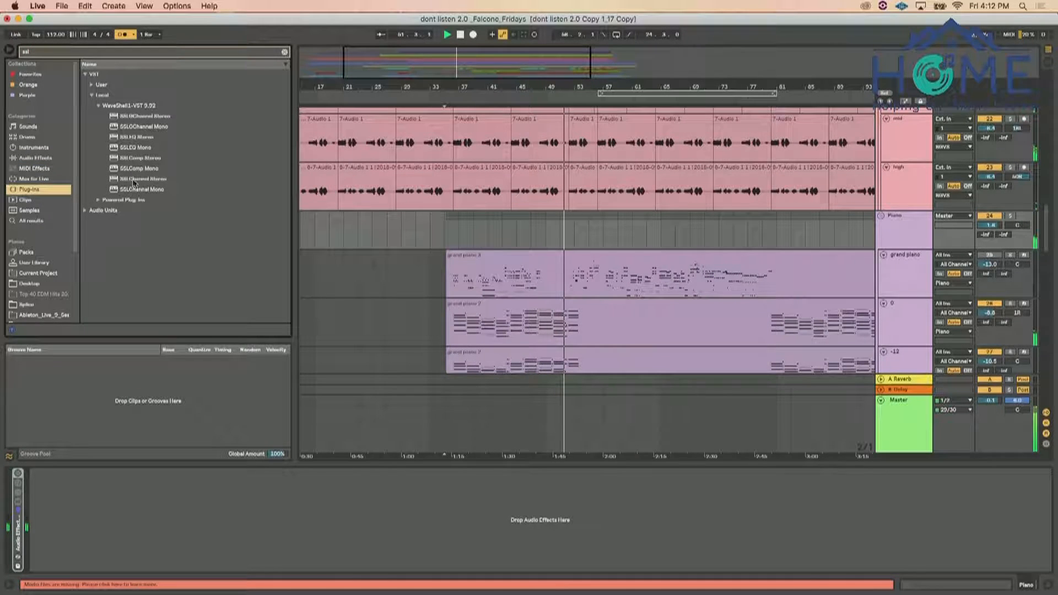
pyautogui.click(133, 181)
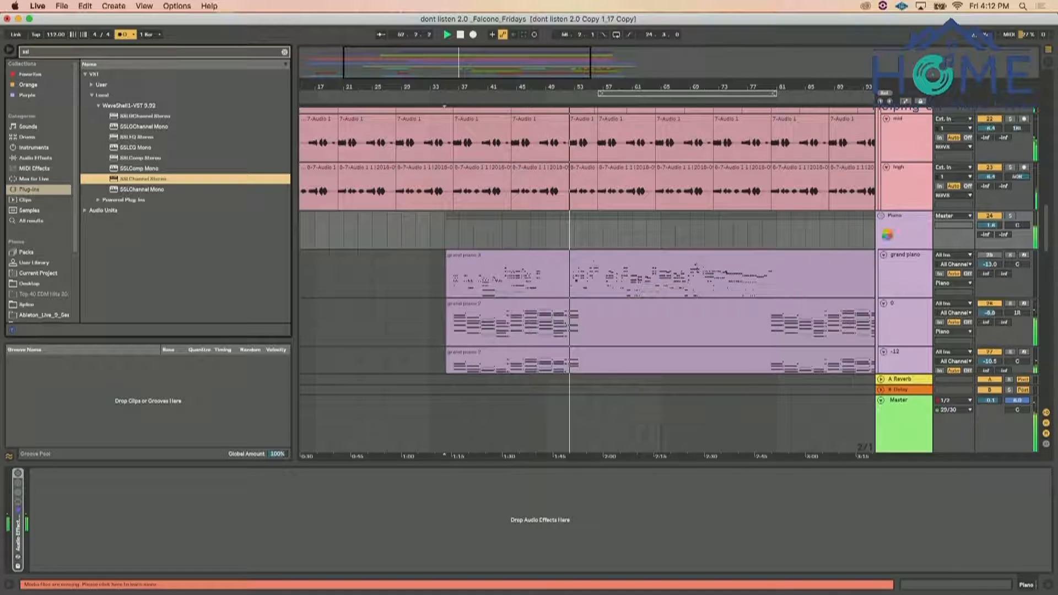
pyautogui.press('space')
pyautogui.press('space')
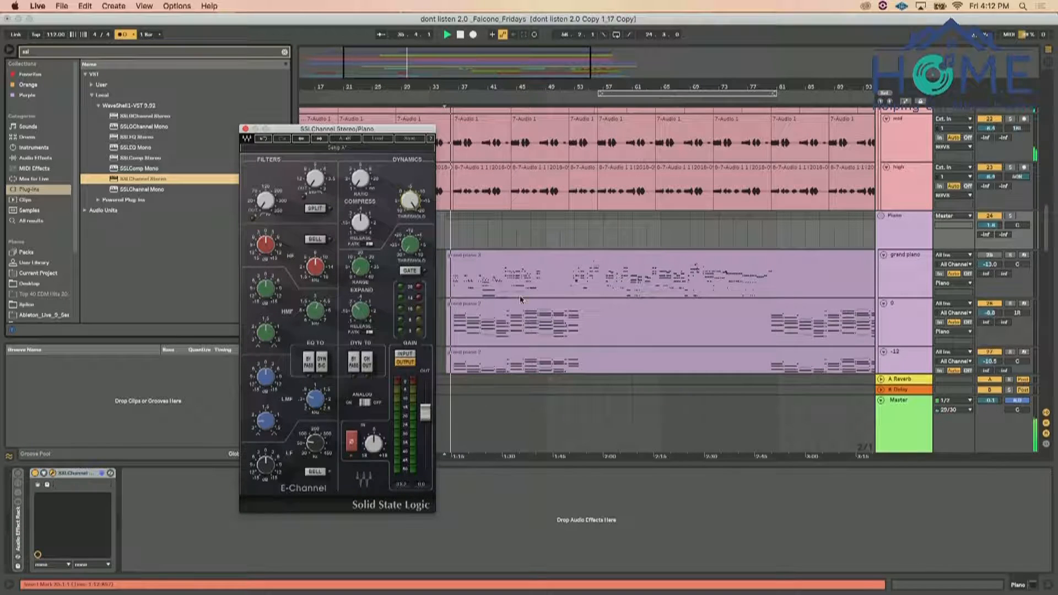
# Adjust the SSL channel's compressor ratio, release and threshold, and engage its high-pass filter on the Piano group
pyautogui.moveTo(362, 181); pyautogui.dragTo(360, 174)
pyautogui.moveTo(265, 205); pyautogui.dragTo(264, 201)
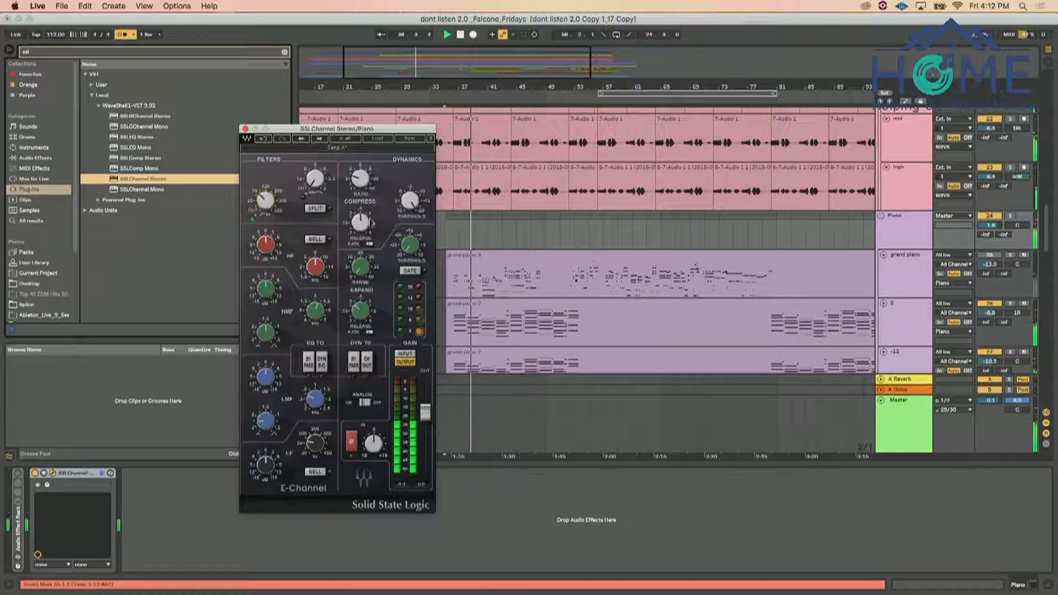
pyautogui.moveTo(363, 223); pyautogui.dragTo(362, 234)
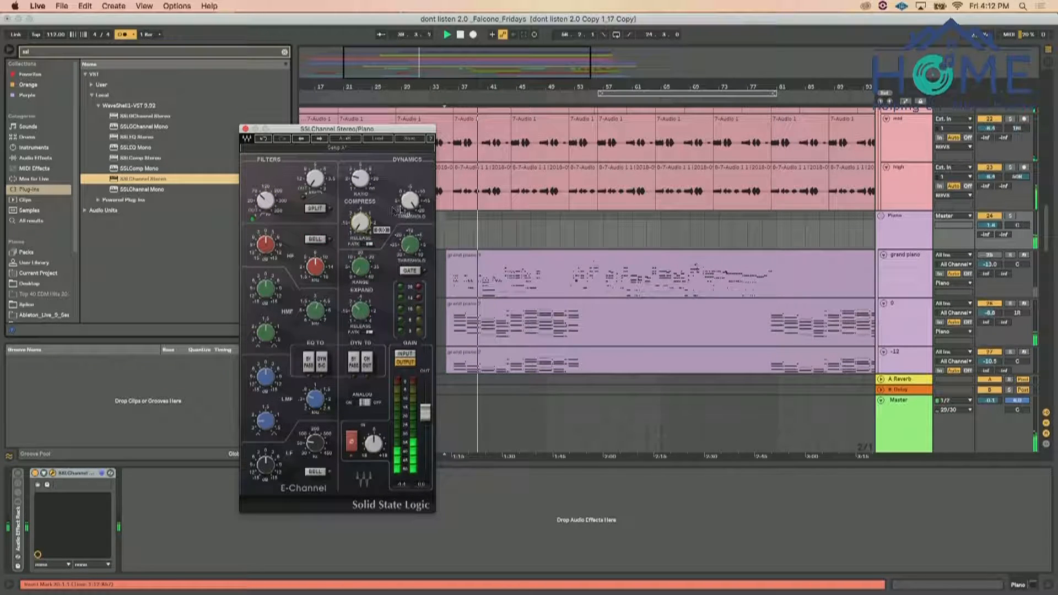
pyautogui.moveTo(409, 203); pyautogui.dragTo(409, 217)
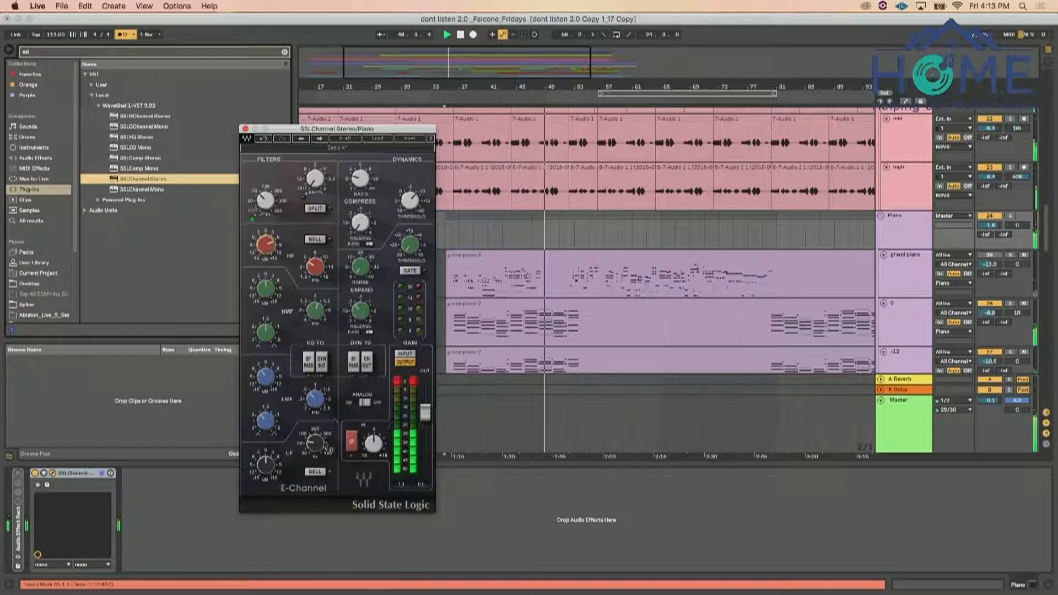
# Switch the SSL channel's LF band to the bell curve and restart playback from the piano chords
pyautogui.click(315, 472)
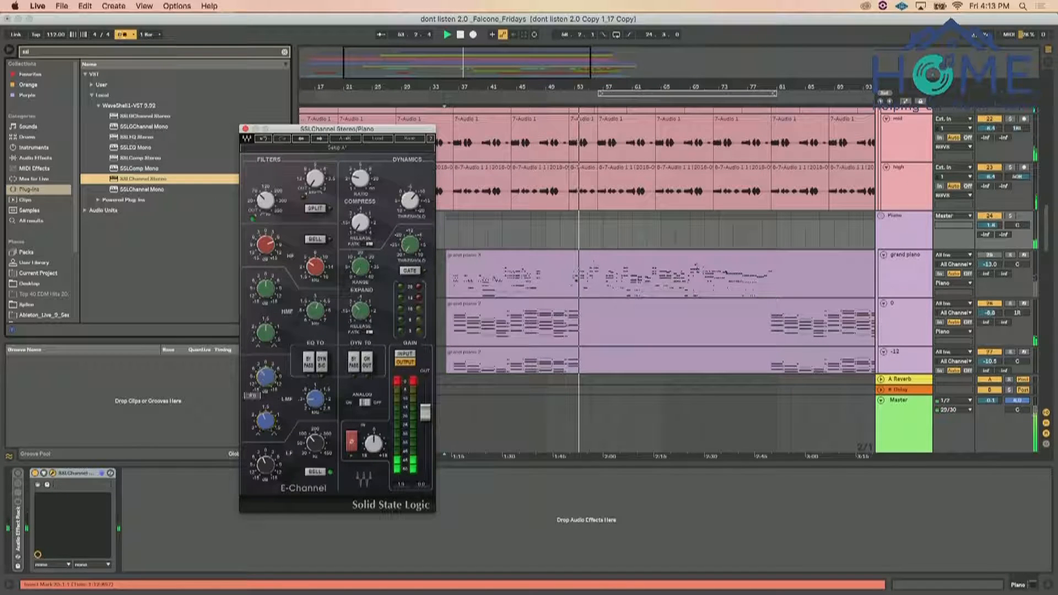
pyautogui.press('space')
pyautogui.press('space')
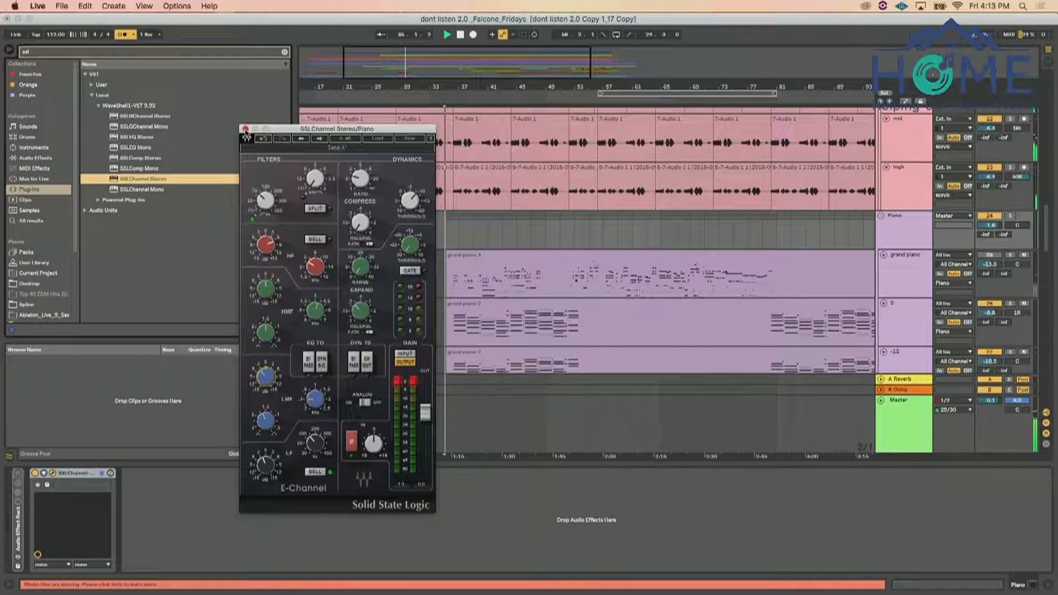
# Close the Piano group's SSL channel window and adjust the volume of the bells group
pyautogui.click(246, 129)
pyautogui.scroll(4, 787, 262)
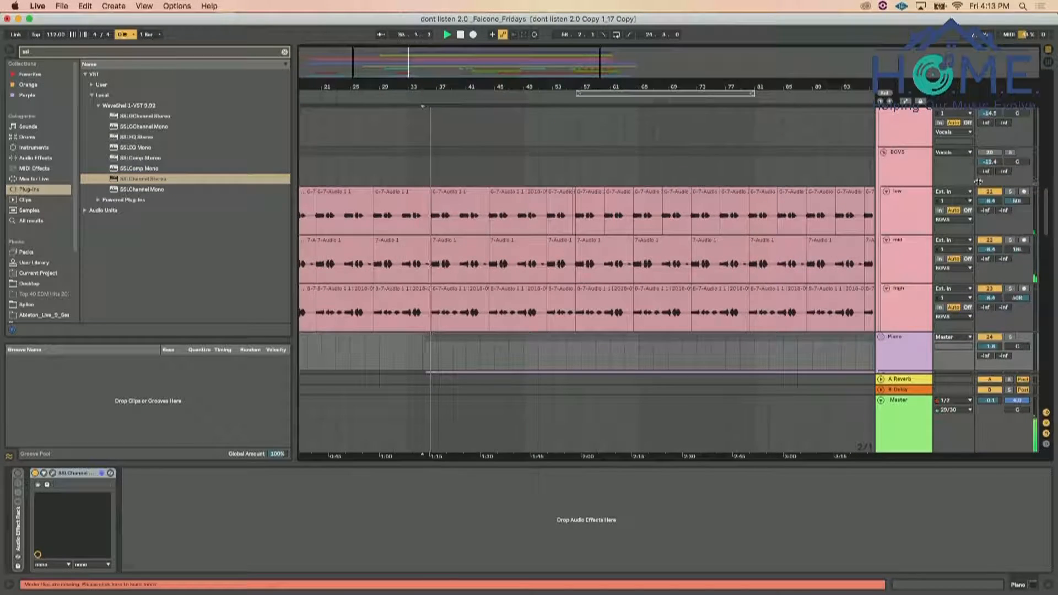
pyautogui.scroll(-10, 979, 181)
pyautogui.moveTo(991, 200); pyautogui.dragTo(991, 165)
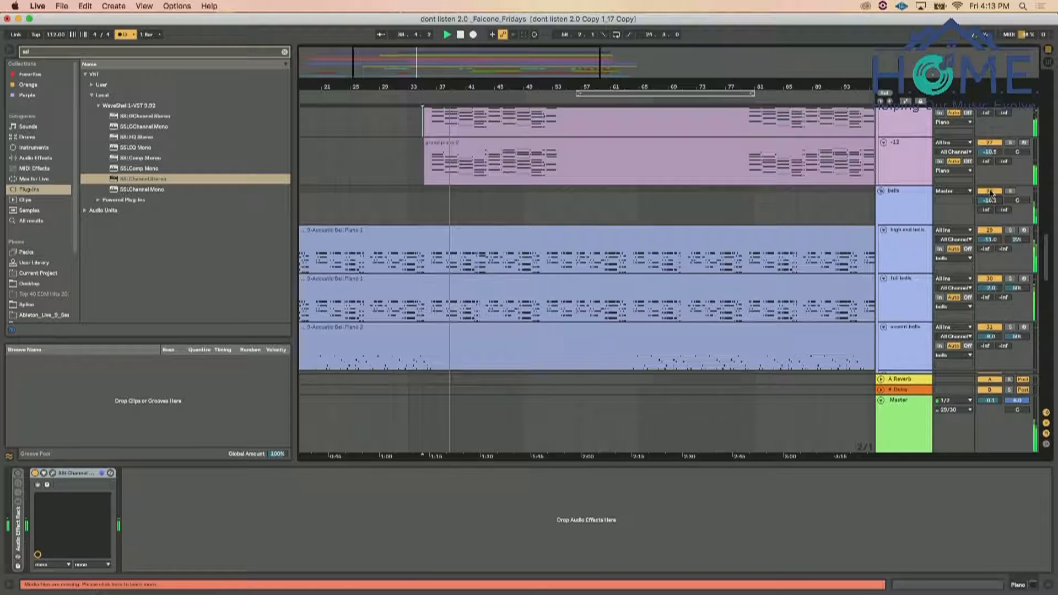
# Listen through the harmonica, FX and background vocal tracks, and check the Piano group's SSL channel settings
pyautogui.scroll(-1, 928, 280)
pyautogui.scroll(-15, 929, 280)
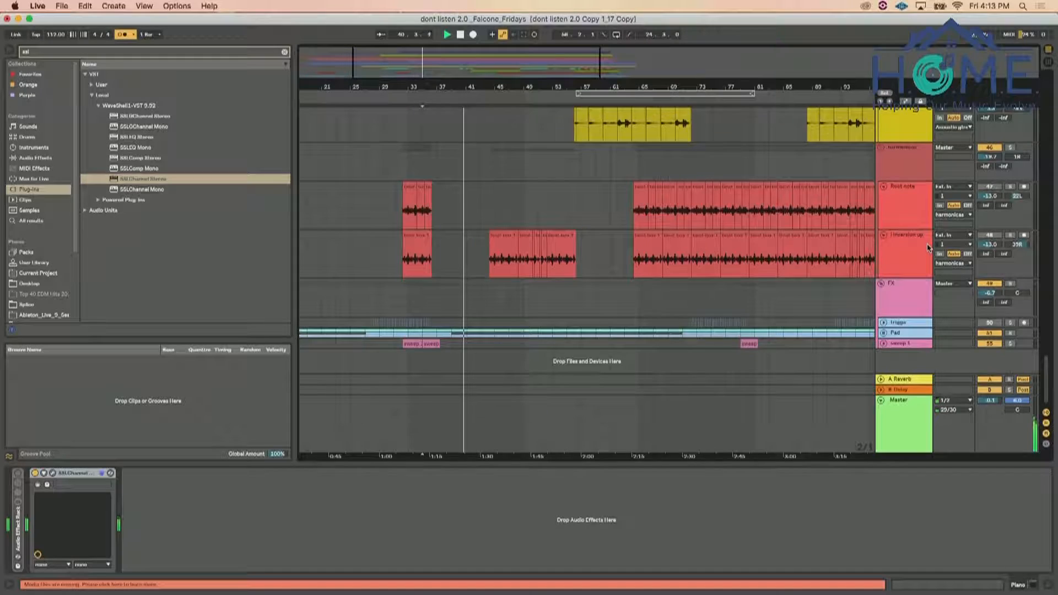
pyautogui.scroll(6, 929, 251)
pyautogui.scroll(-6, 928, 248)
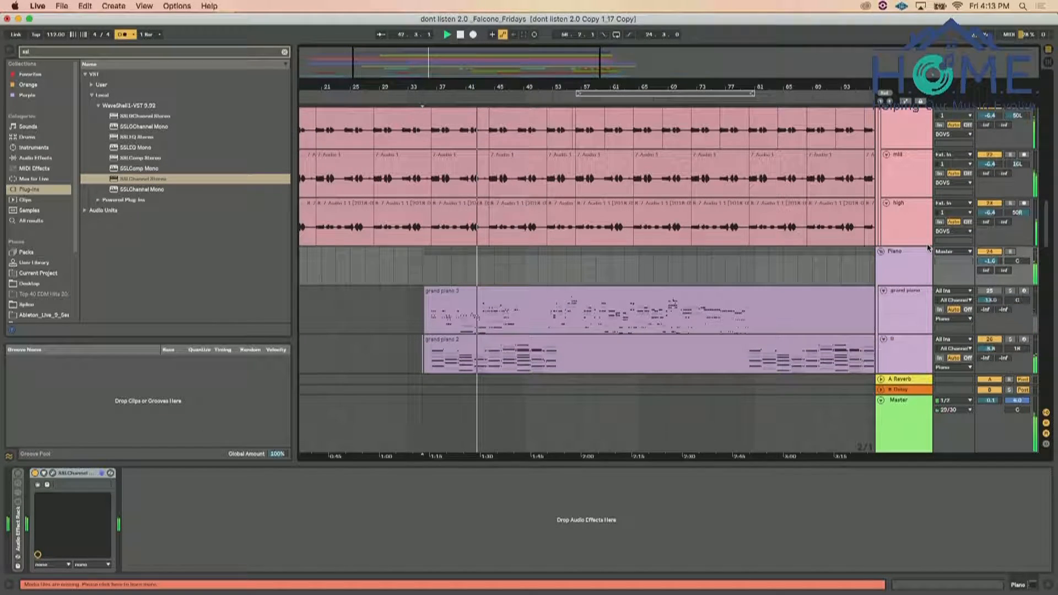
pyautogui.click(912, 260)
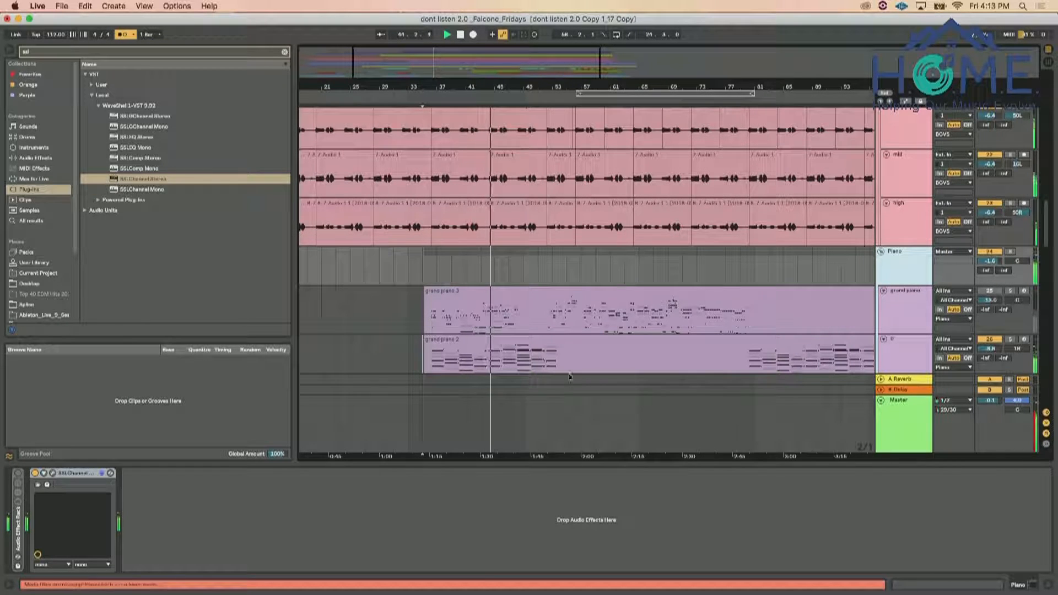
pyautogui.click(53, 474)
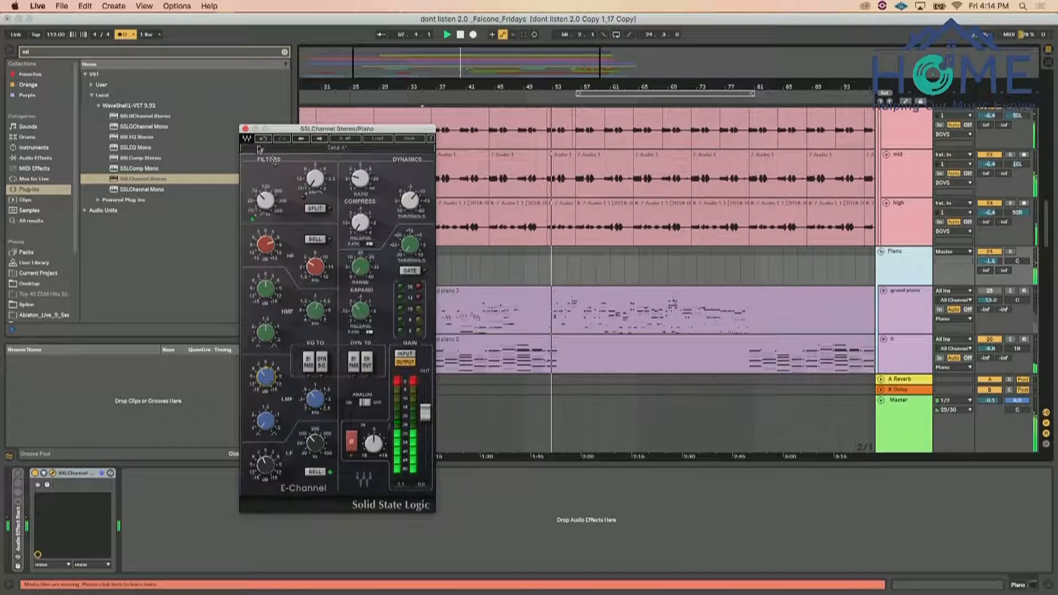
pyautogui.click(245, 129)
# Select the bells group and move an EQ Eight band in its low mids to a lower frequency
pyautogui.scroll(-10, 882, 253)
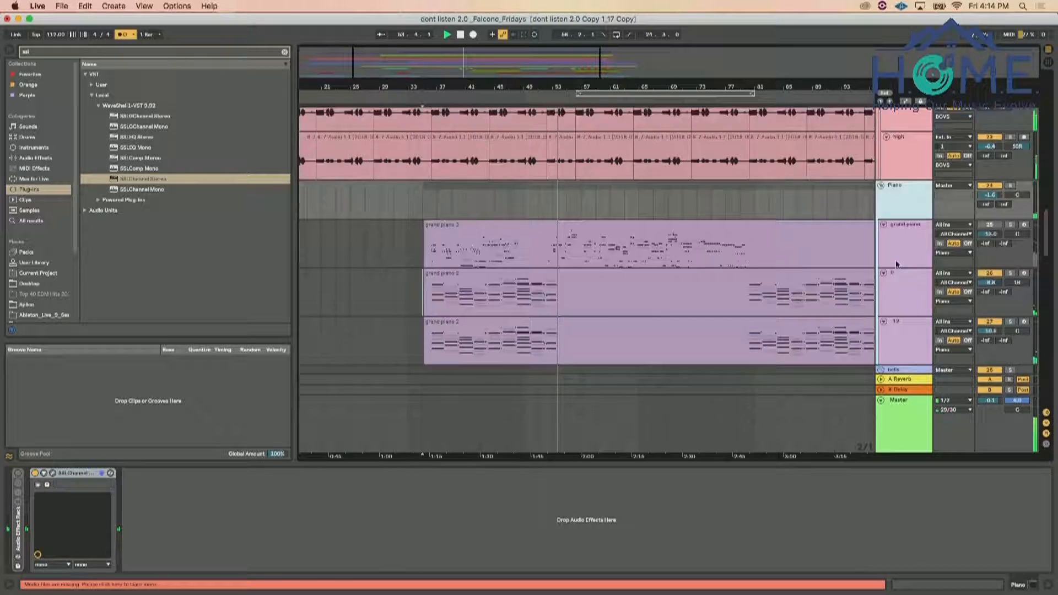
pyautogui.click(895, 232)
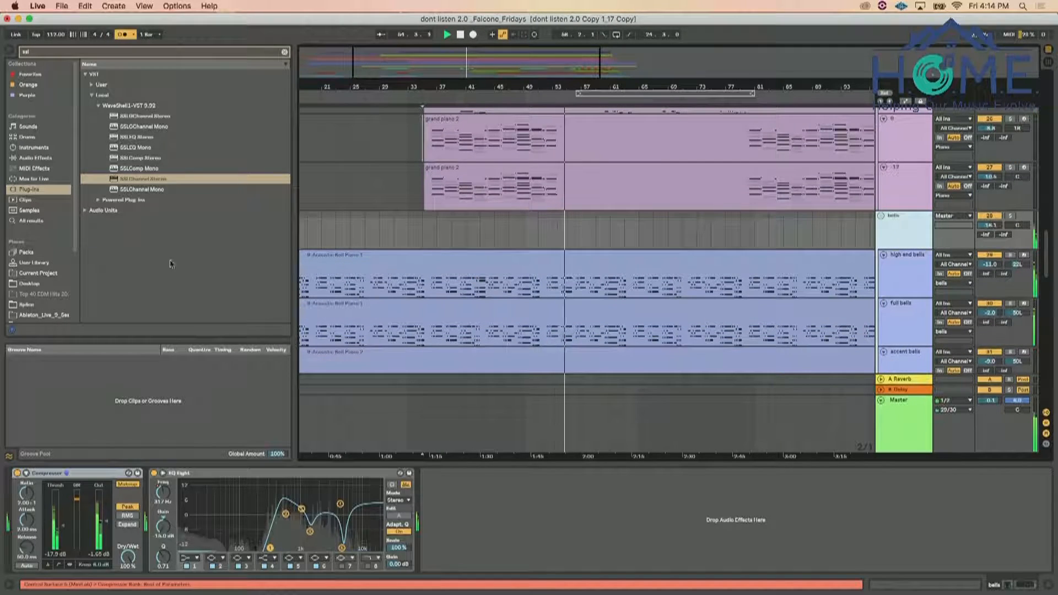
pyautogui.moveTo(285, 524); pyautogui.dragTo(268, 520)
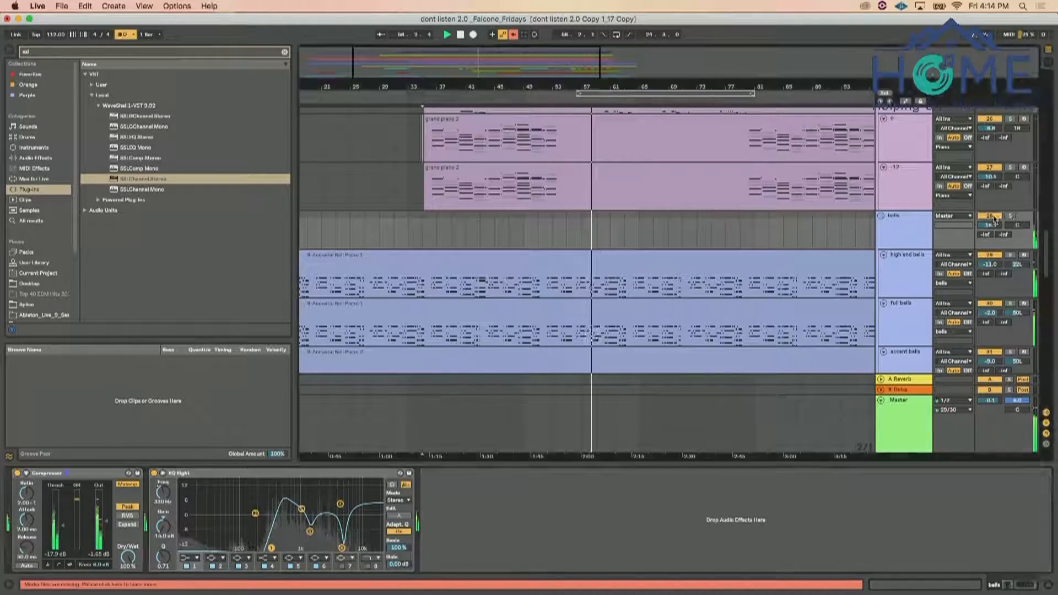
# Find the Snare Bass group among the drum tracks and add SSLChannel Stereo to it
pyautogui.scroll(-10, 772, 252)
pyautogui.scroll(-10, 772, 252)
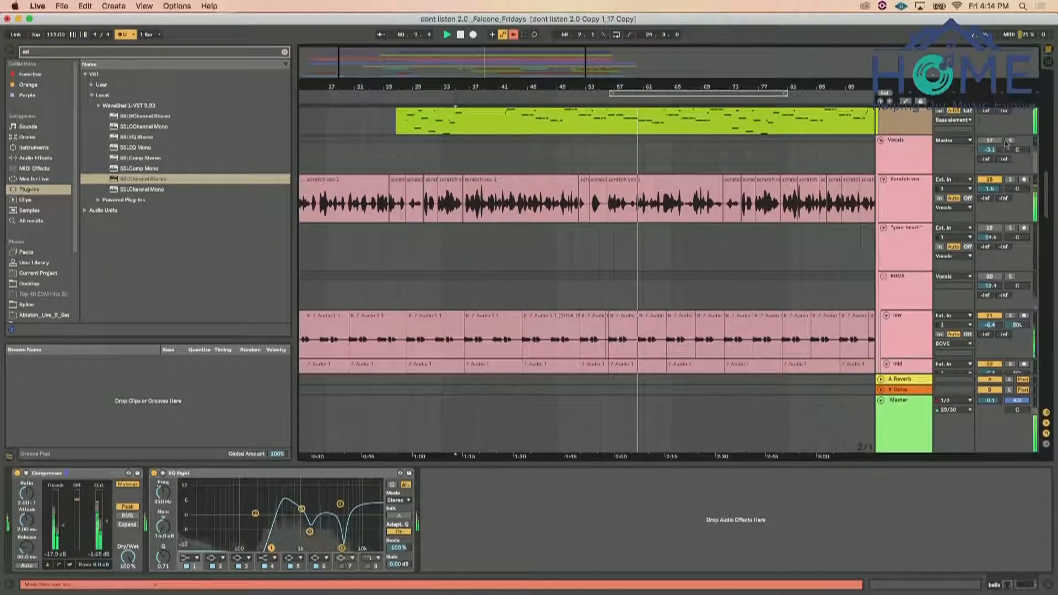
pyautogui.scroll(10, 607, 224)
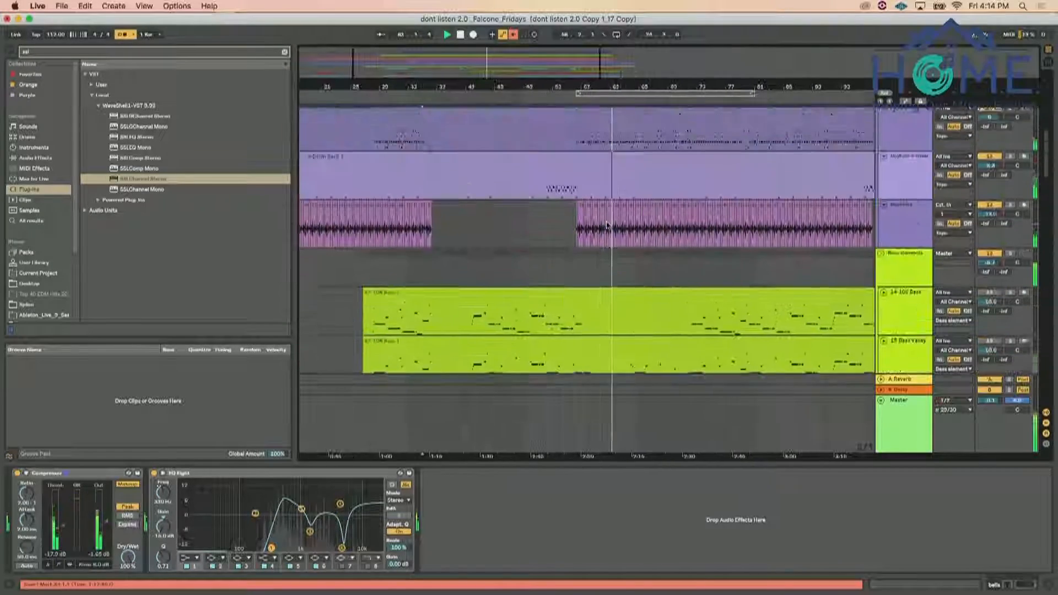
pyautogui.scroll(10, 607, 225)
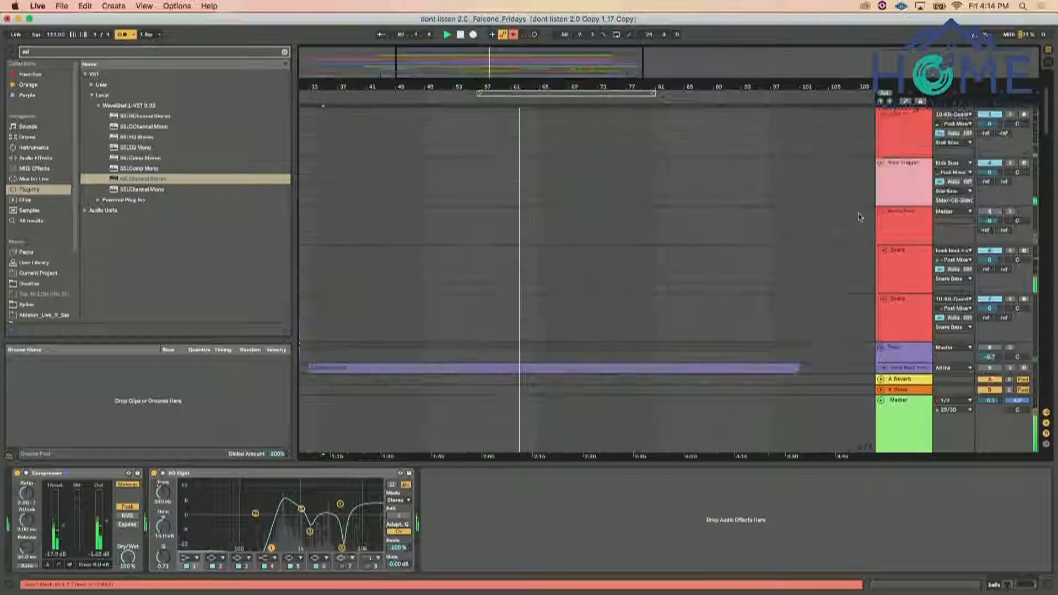
pyautogui.scroll(-3, 1016, 133)
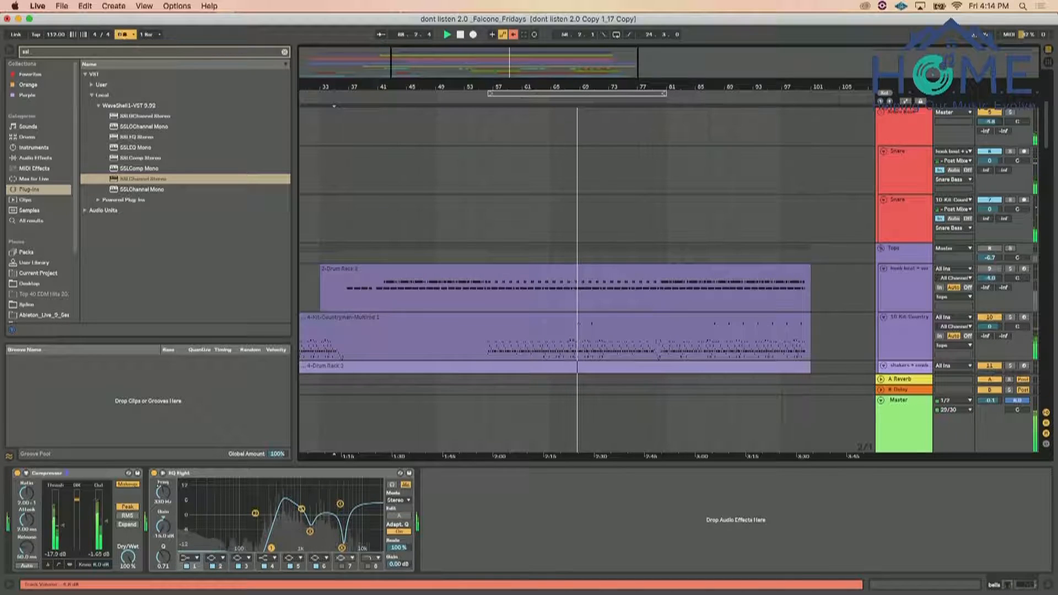
pyautogui.moveTo(118, 182); pyautogui.dragTo(901, 128)
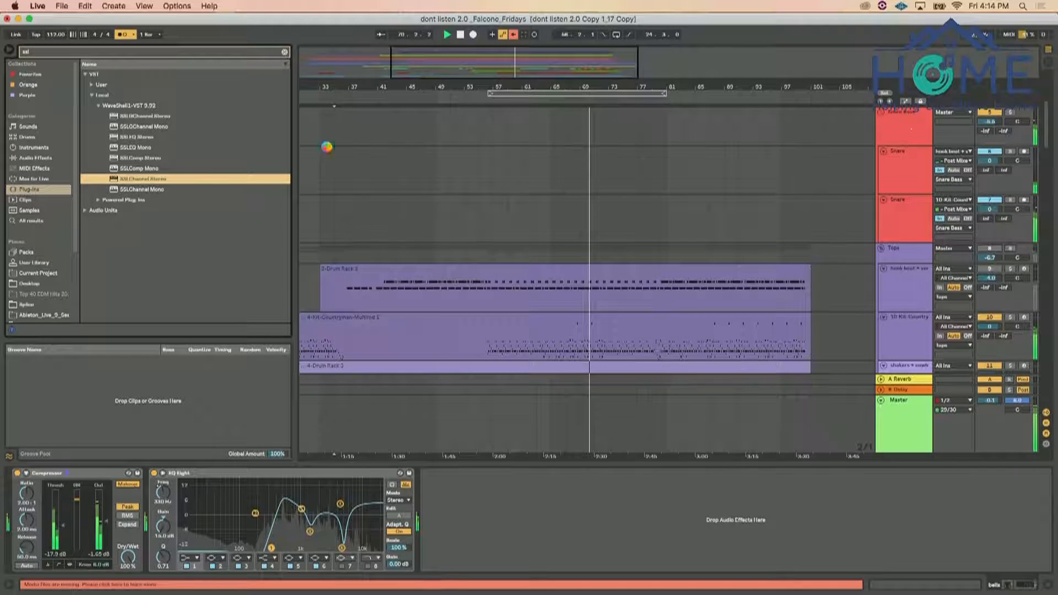
# Adjust the compressor threshold and ratio on the Snare Bass SSL channel and engage its high-pass filter
pyautogui.moveTo(414, 208); pyautogui.dragTo(368, 243)
pyautogui.moveTo(367, 192); pyautogui.dragTo(366, 186)
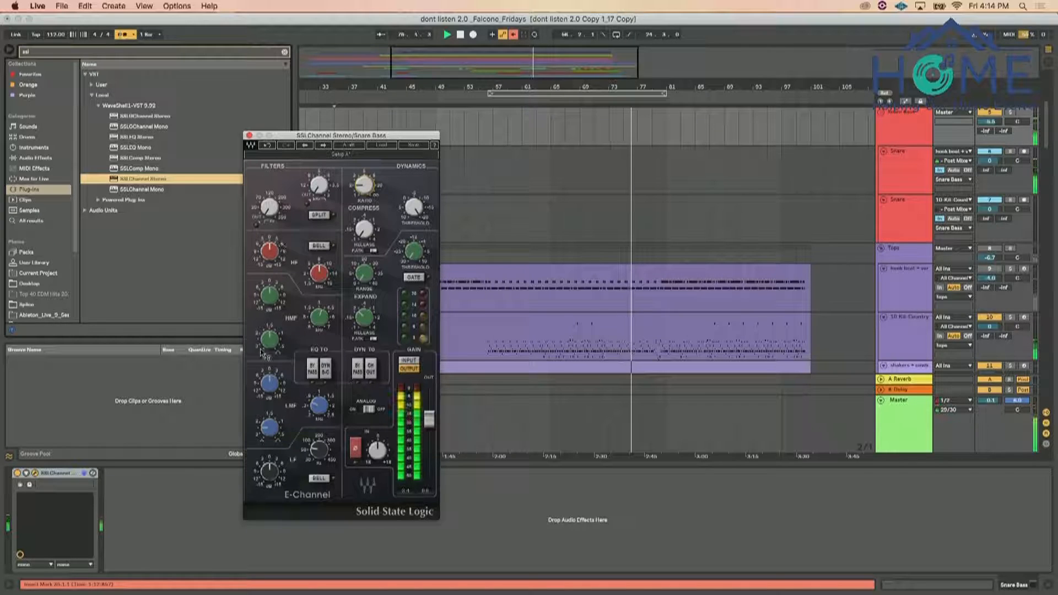
pyautogui.moveTo(276, 215); pyautogui.dragTo(275, 194)
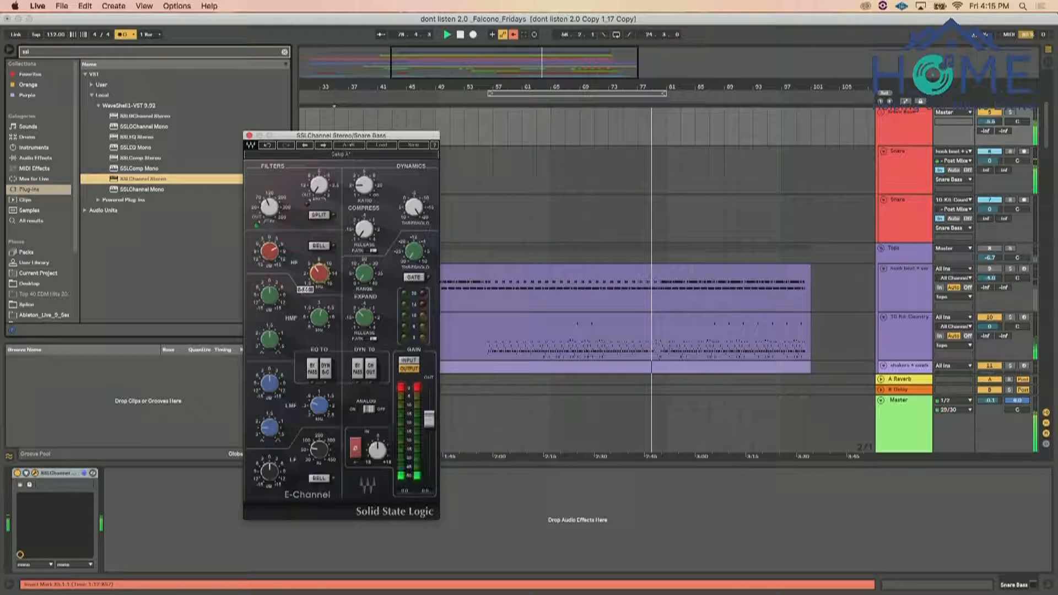
# Boost the HF band and adjust the HMF band of the Snare Bass SSL channel's equalizer
pyautogui.moveTo(276, 254); pyautogui.dragTo(275, 252)
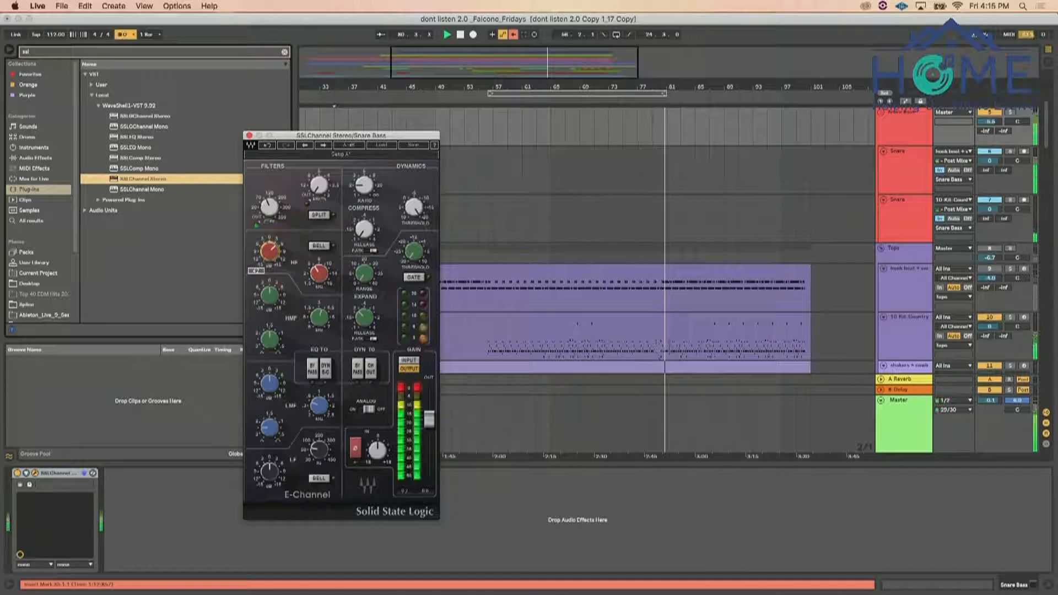
pyautogui.moveTo(269, 296); pyautogui.dragTo(320, 322)
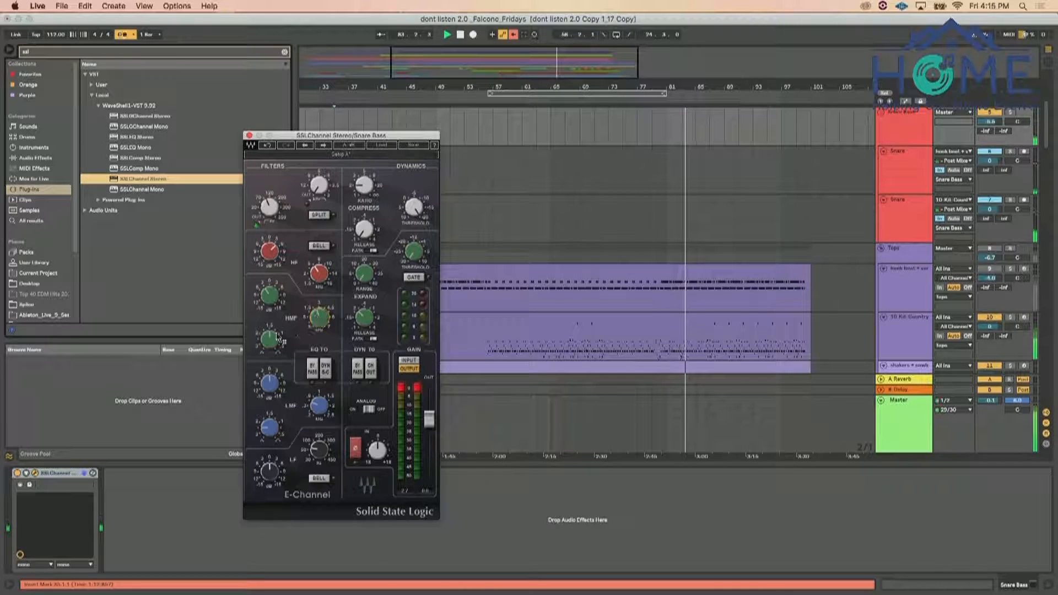
pyautogui.moveTo(269, 297)
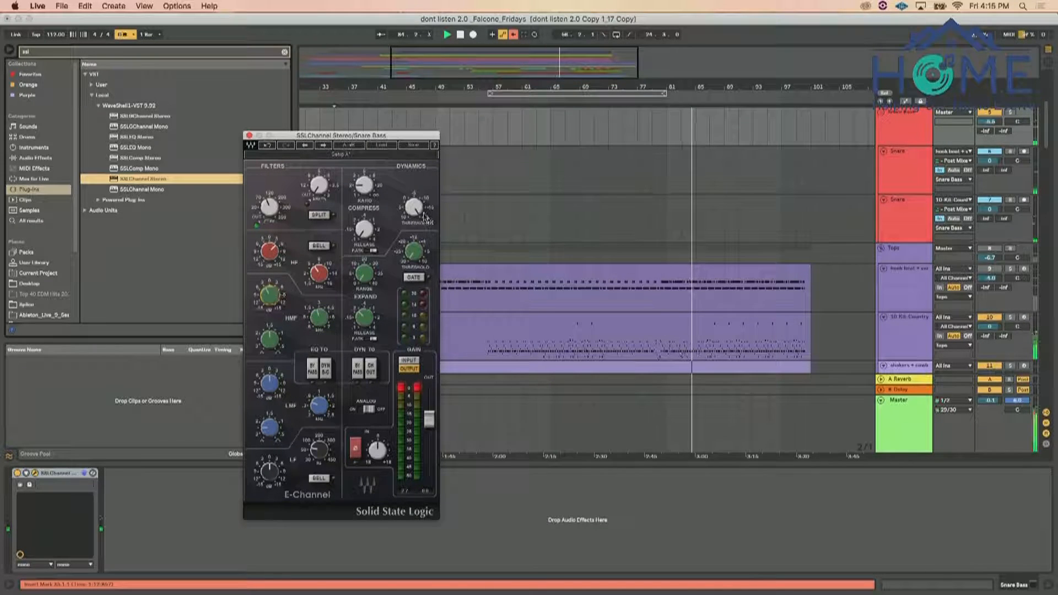
pyautogui.moveTo(425, 219)
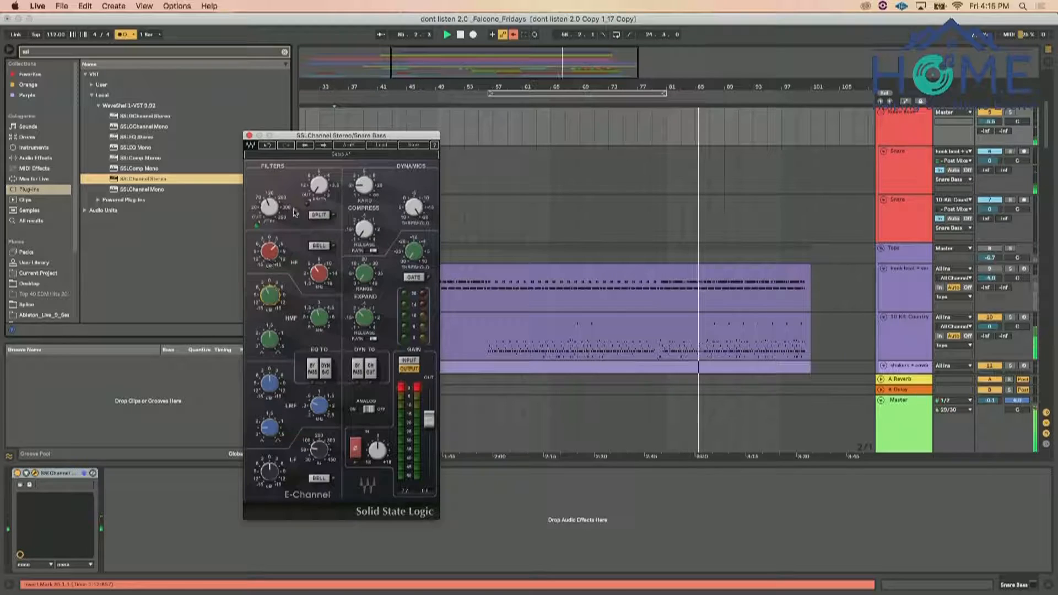
# Switch the Snare Bass SSL channel's LF band to the bell curve, boost it, and fine-tune the high-pass filter
pyautogui.moveTo(274, 475)
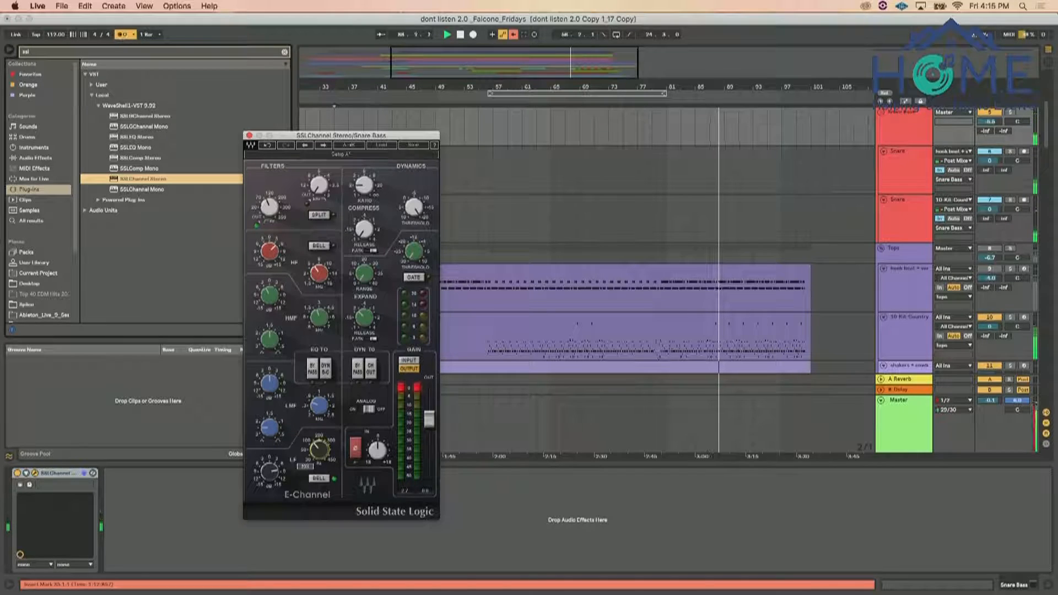
pyautogui.moveTo(271, 473); pyautogui.dragTo(321, 444)
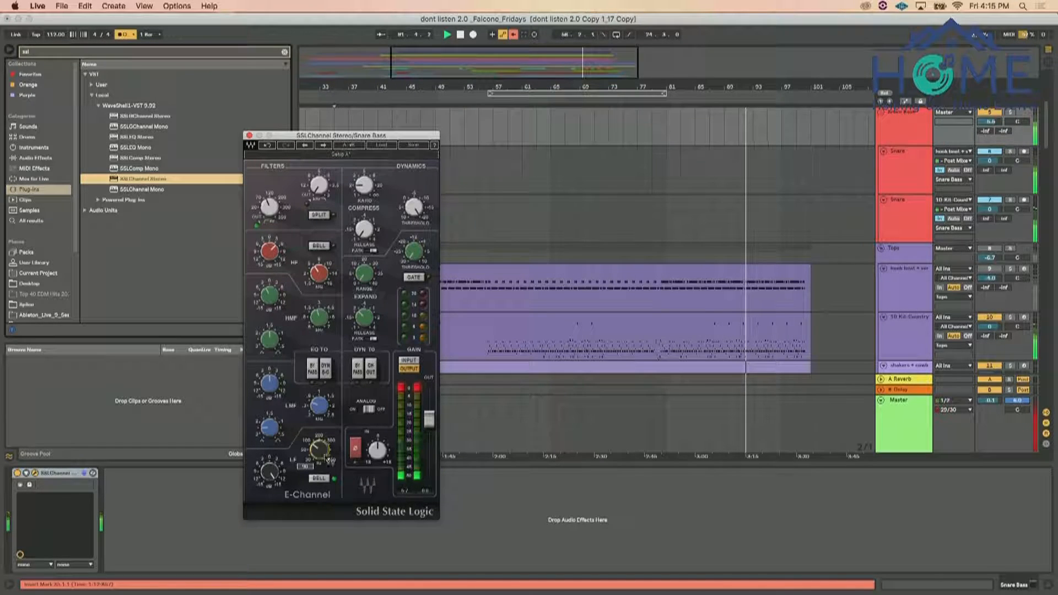
pyautogui.click(281, 205)
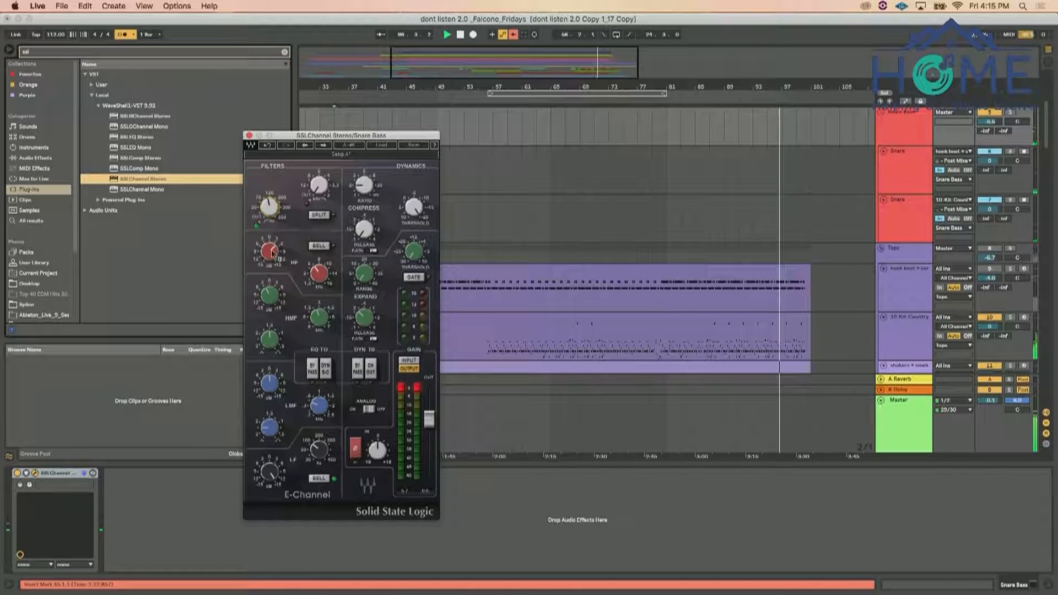
# Close the SSL channel window, lower the Snare Bass group's volume slightly, and stop playback
pyautogui.click(249, 135)
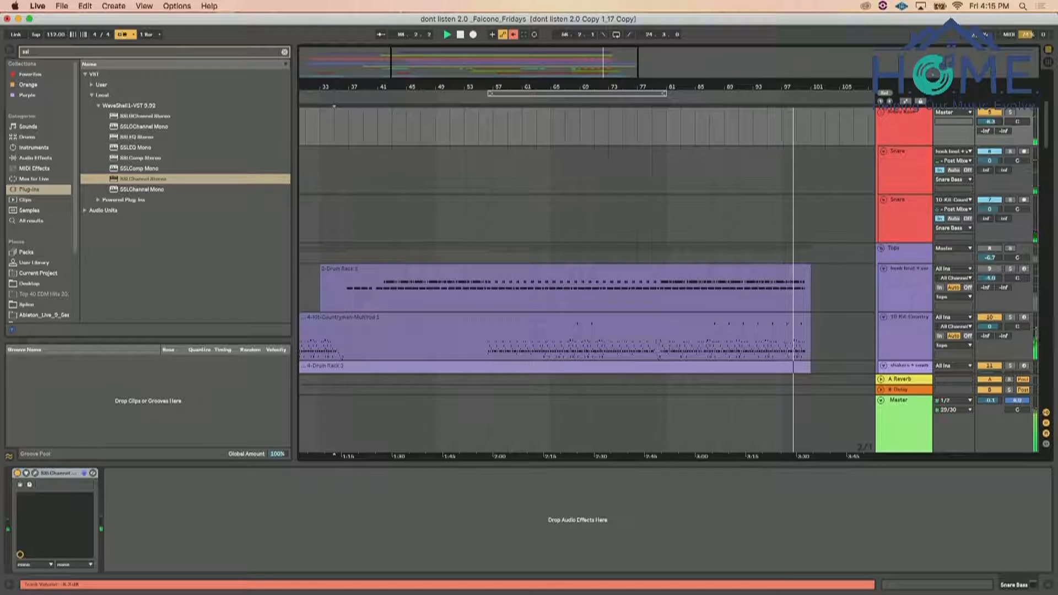
pyautogui.moveTo(990, 121); pyautogui.dragTo(990, 123)
pyautogui.press('space')
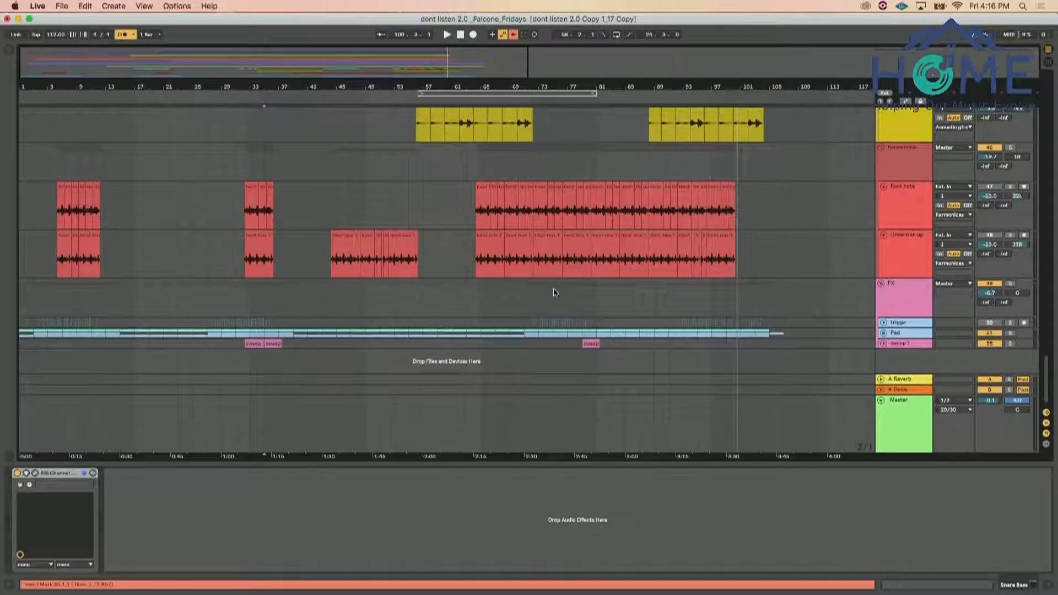
# Restart playback at bar 45 before the guitar riffs and raise the electric gtrs group's volume
pyautogui.scroll(10, 554, 292)
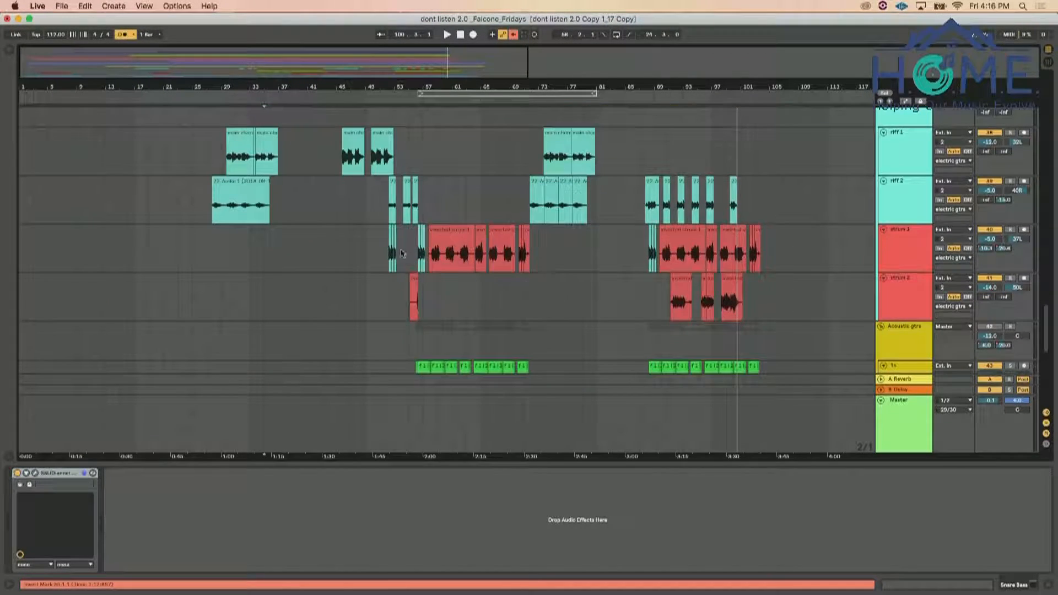
pyautogui.click(337, 206)
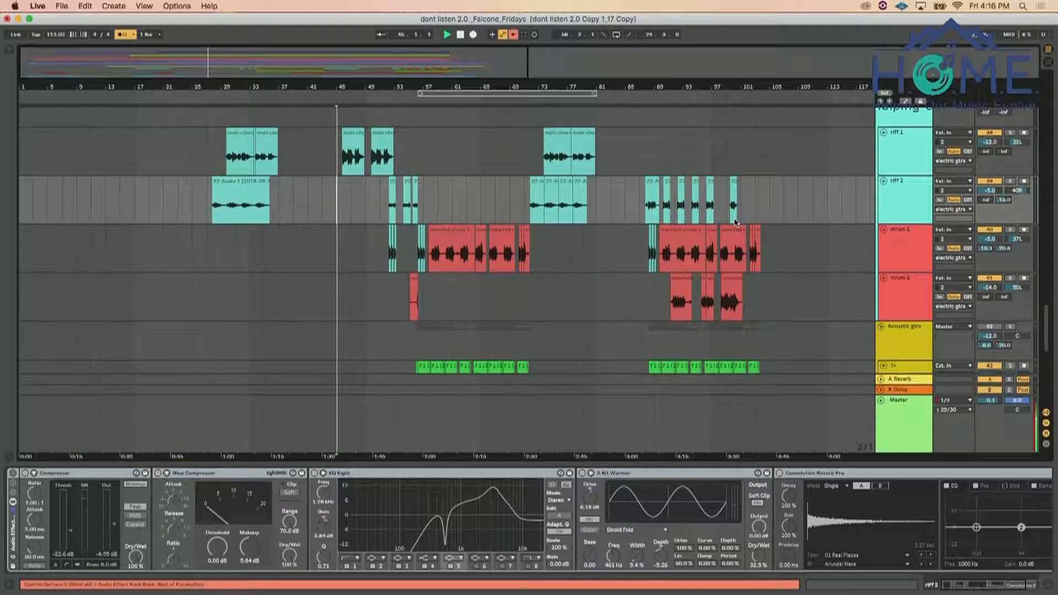
pyautogui.scroll(4, 735, 222)
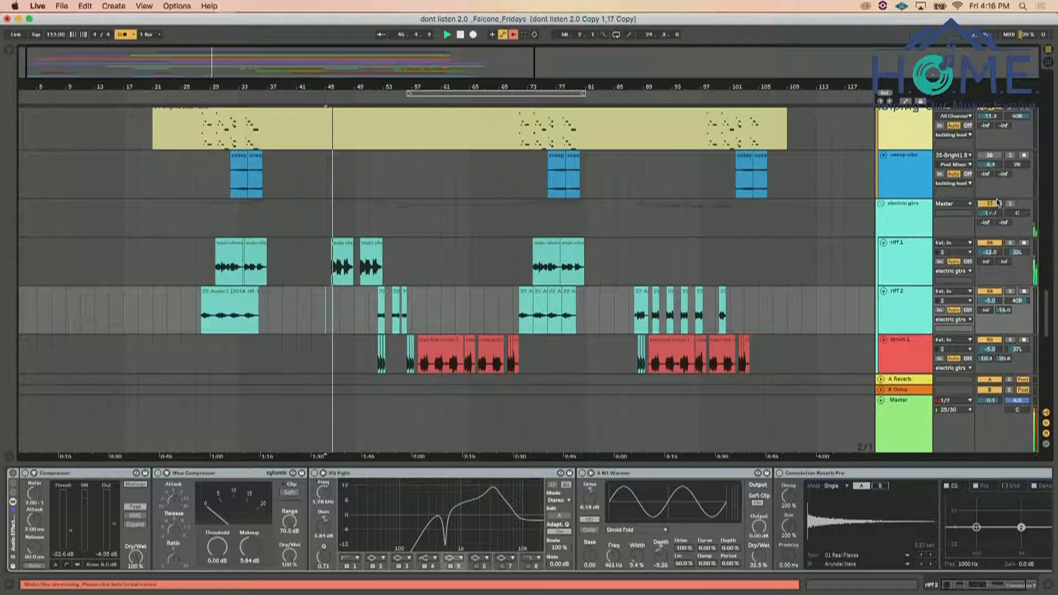
pyautogui.moveTo(991, 213); pyautogui.dragTo(990, 194)
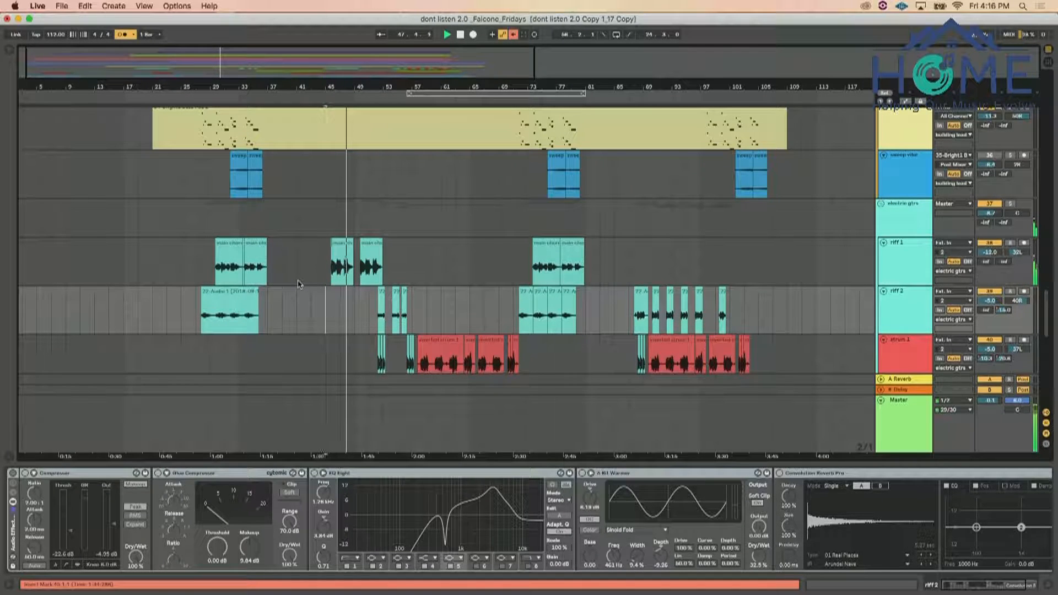
# Restart playback at bar 27 before the first guitar riffs and examine the balance of the bells, building lead, guitar and vocal tracks
pyautogui.click(208, 265)
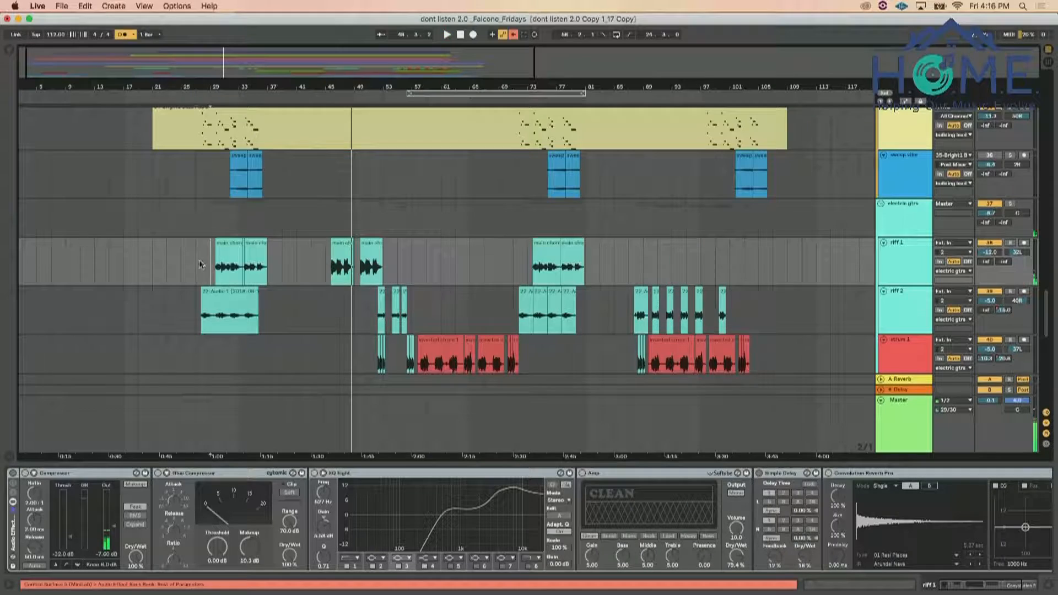
pyautogui.scroll(3, 200, 259)
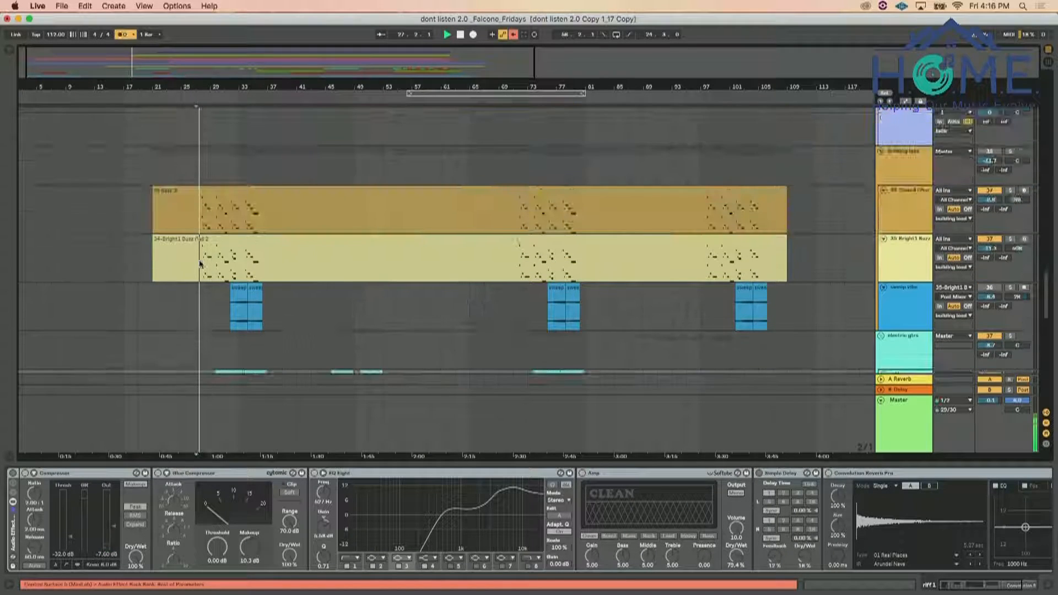
pyautogui.scroll(-5, 820, 198)
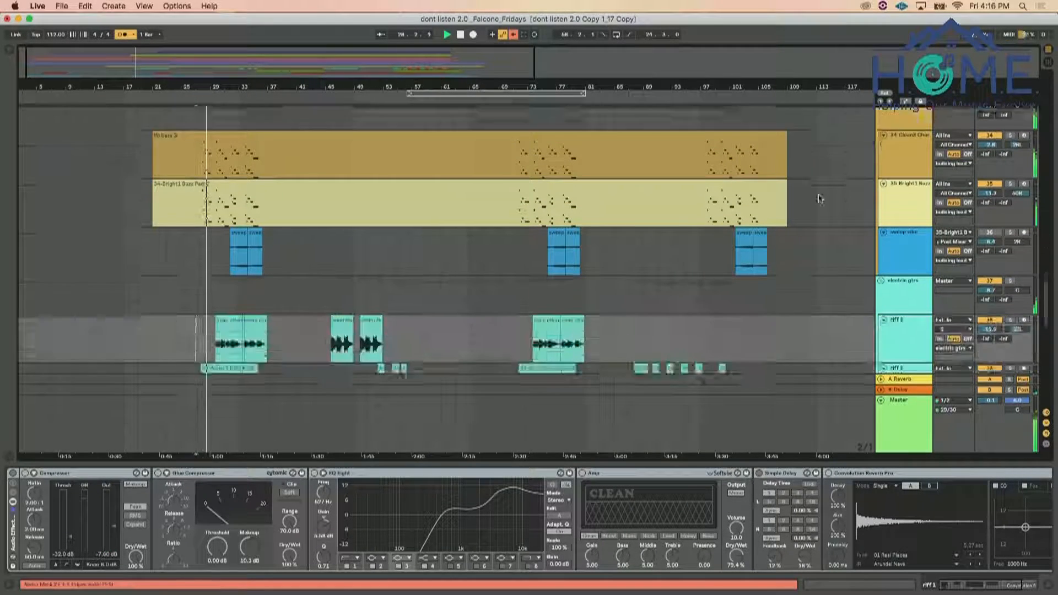
pyautogui.scroll(3, 820, 198)
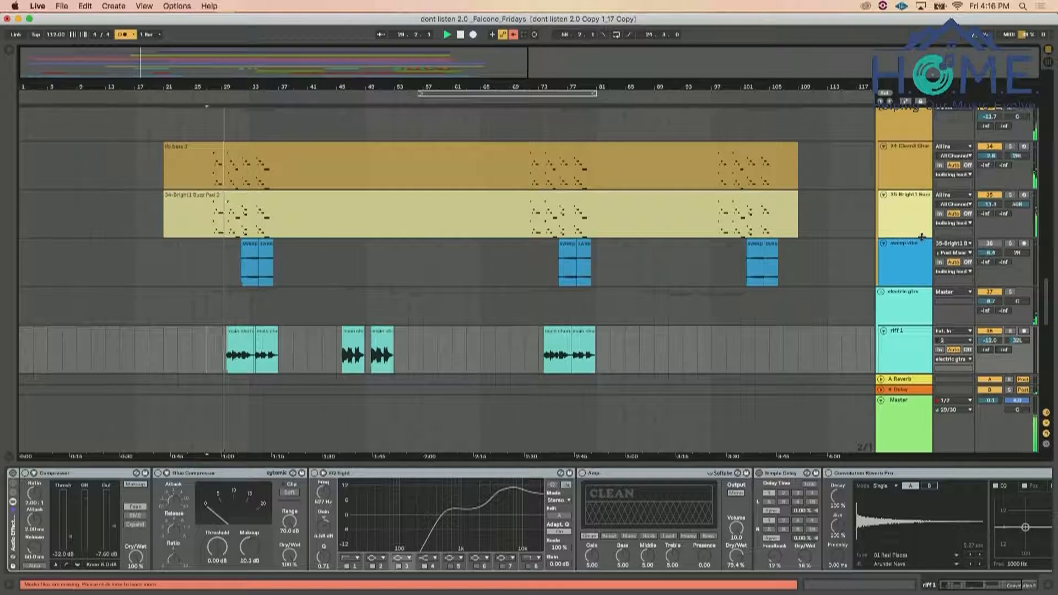
pyautogui.scroll(3, 922, 237)
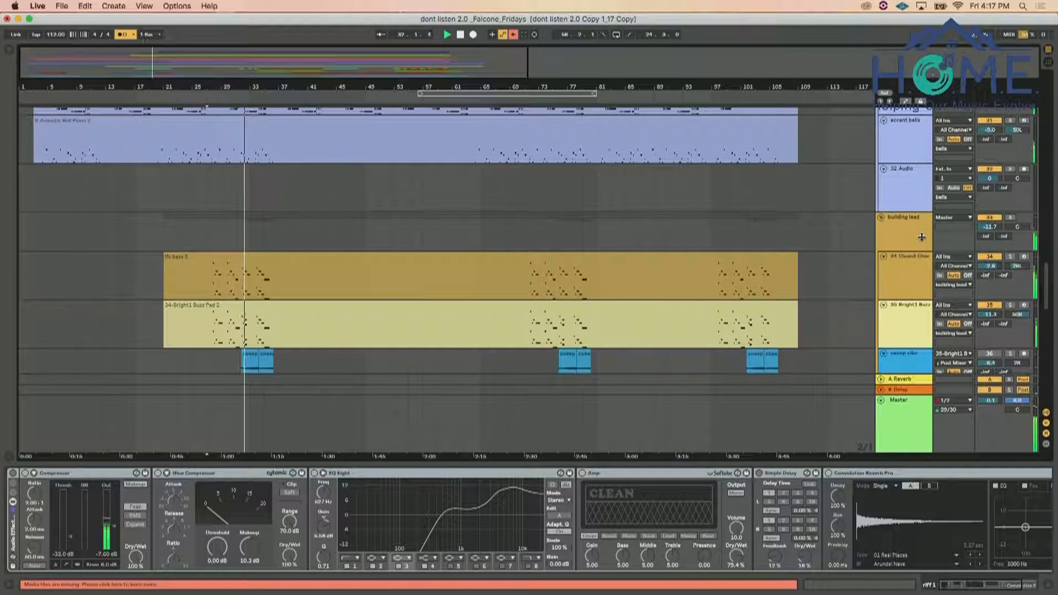
pyautogui.scroll(5, 732, 275)
pyautogui.scroll(-2, 732, 278)
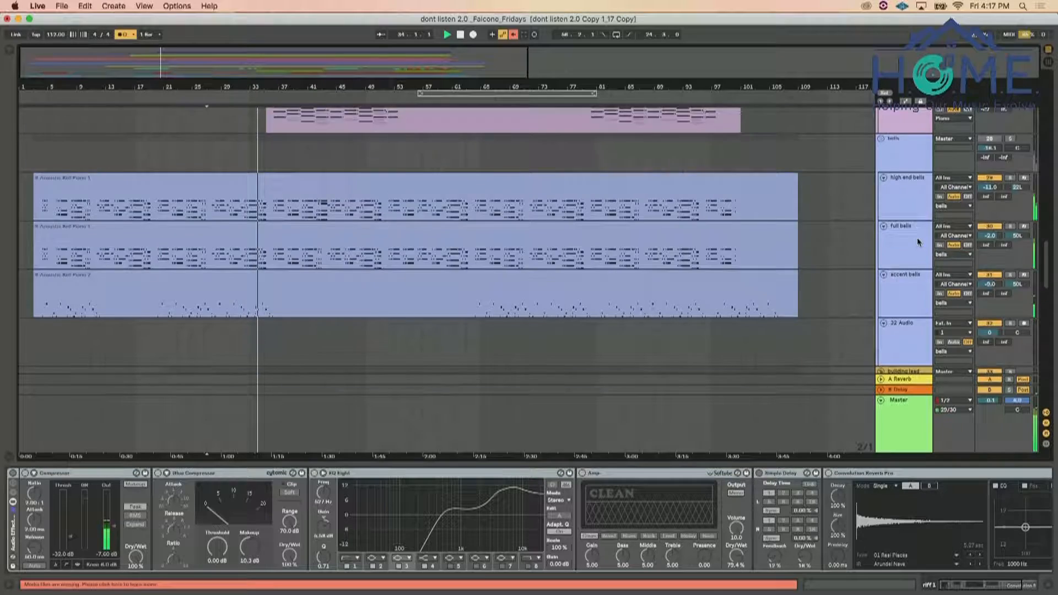
pyautogui.scroll(-8, 917, 237)
pyautogui.scroll(-2, 917, 241)
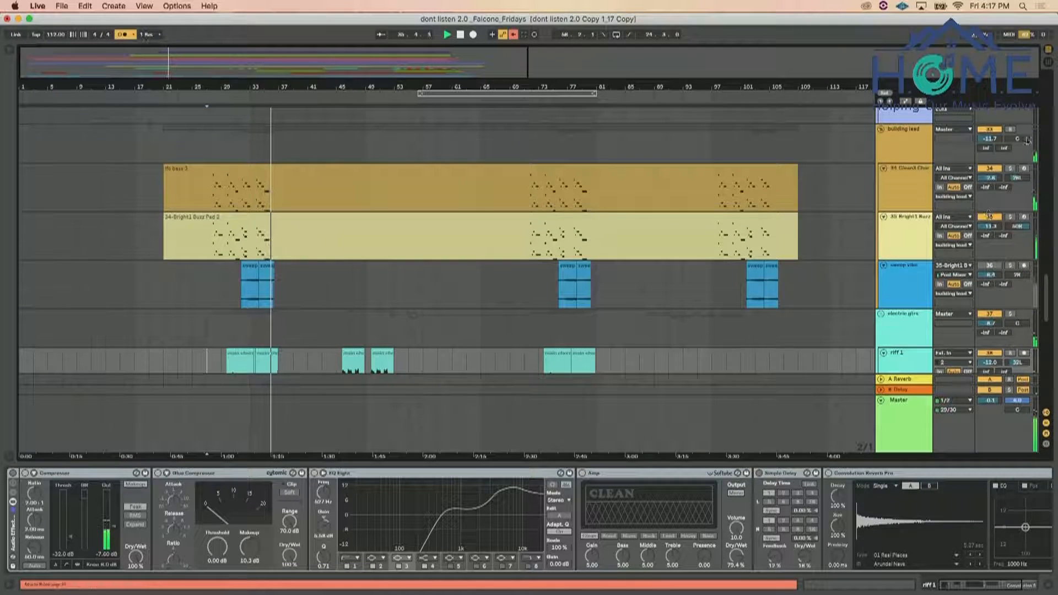
pyautogui.scroll(-10, 656, 237)
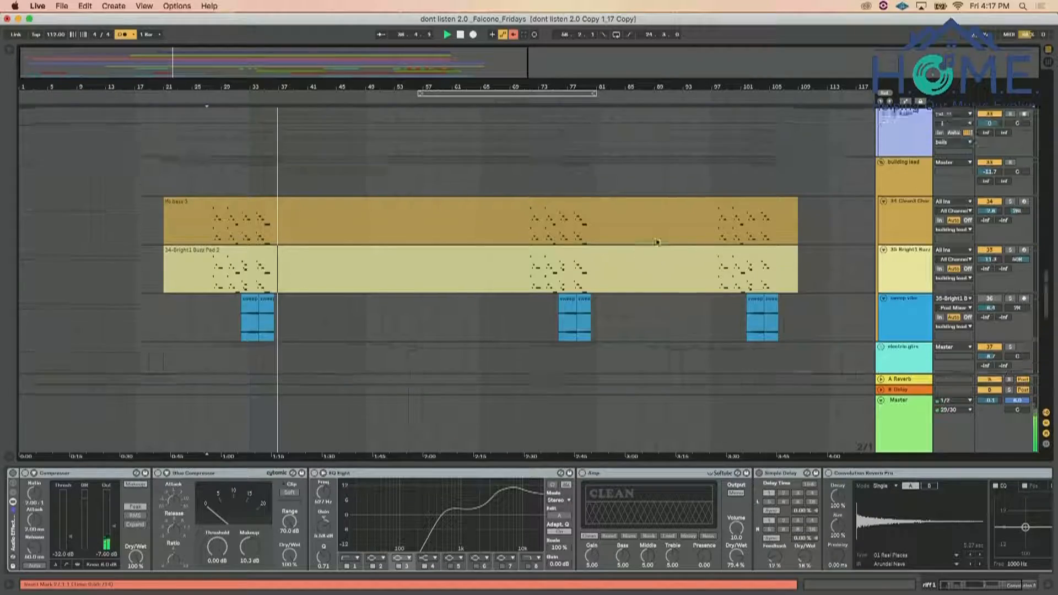
pyautogui.scroll(-3, 656, 242)
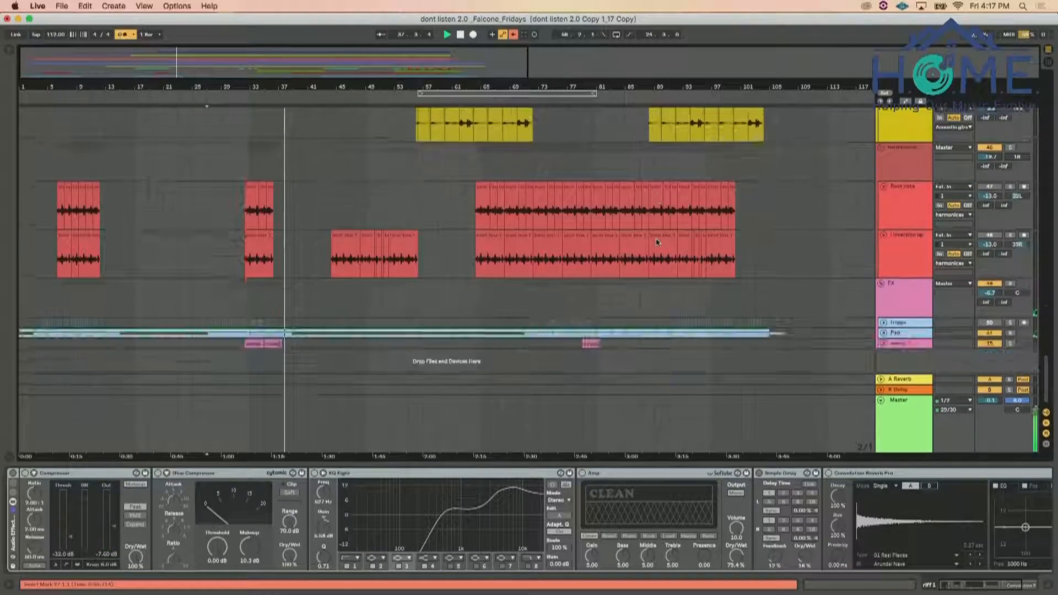
pyautogui.scroll(15, 656, 242)
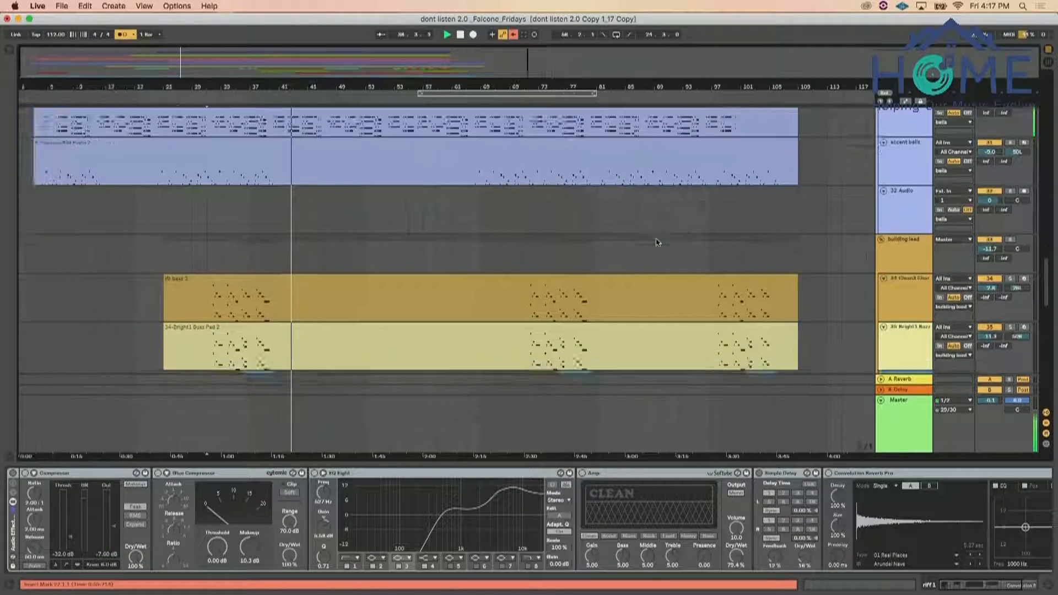
pyautogui.scroll(5, 657, 243)
pyautogui.scroll(-3, 772, 259)
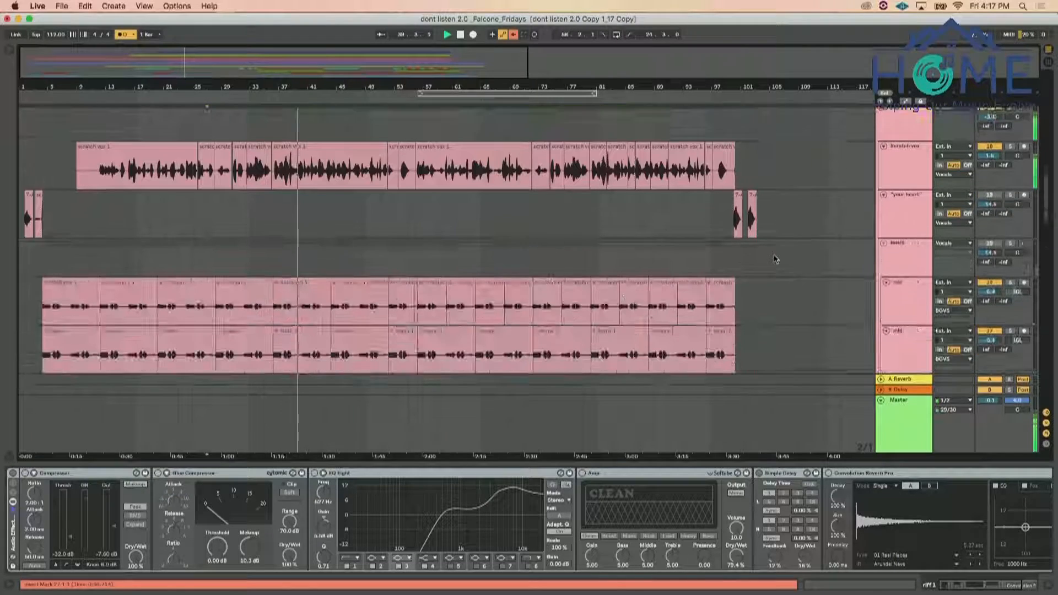
# Select the Scratch vox track, show the browser, and insert a new return track
pyautogui.click(915, 136)
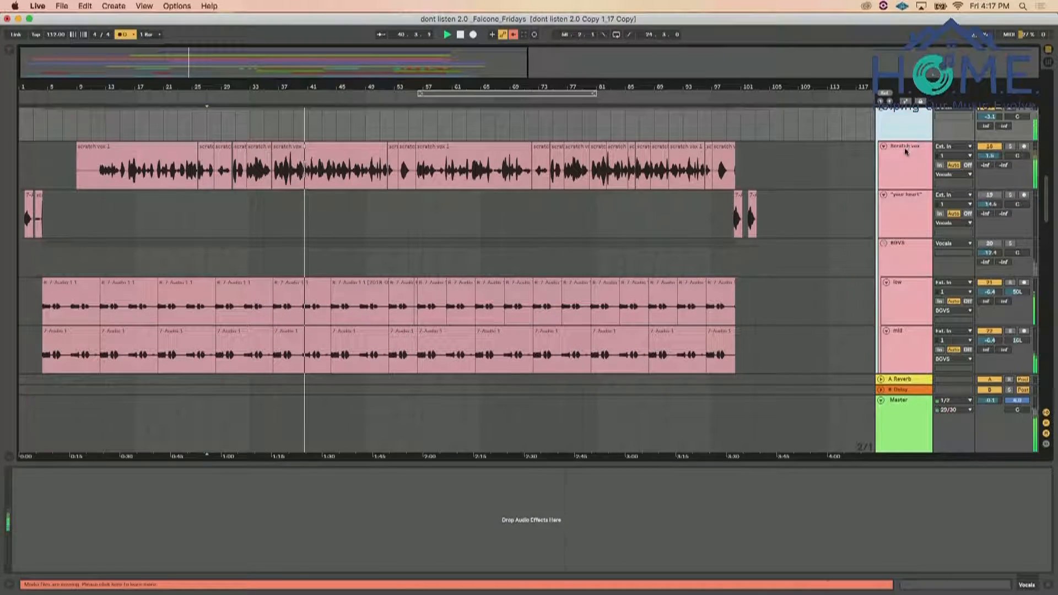
pyautogui.click(905, 152)
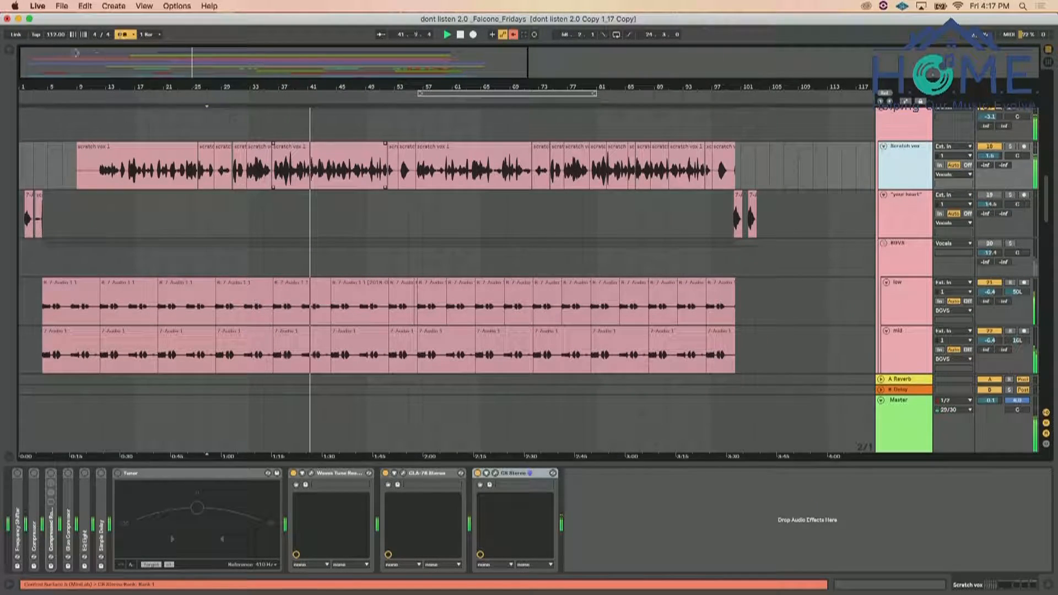
pyautogui.click(9, 50)
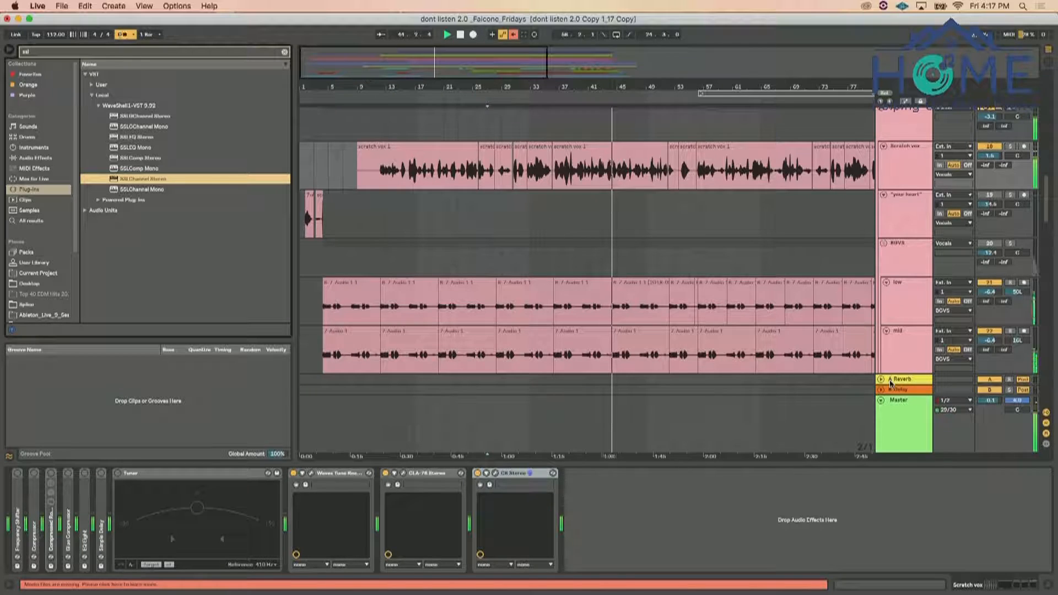
pyautogui.click(114, 6)
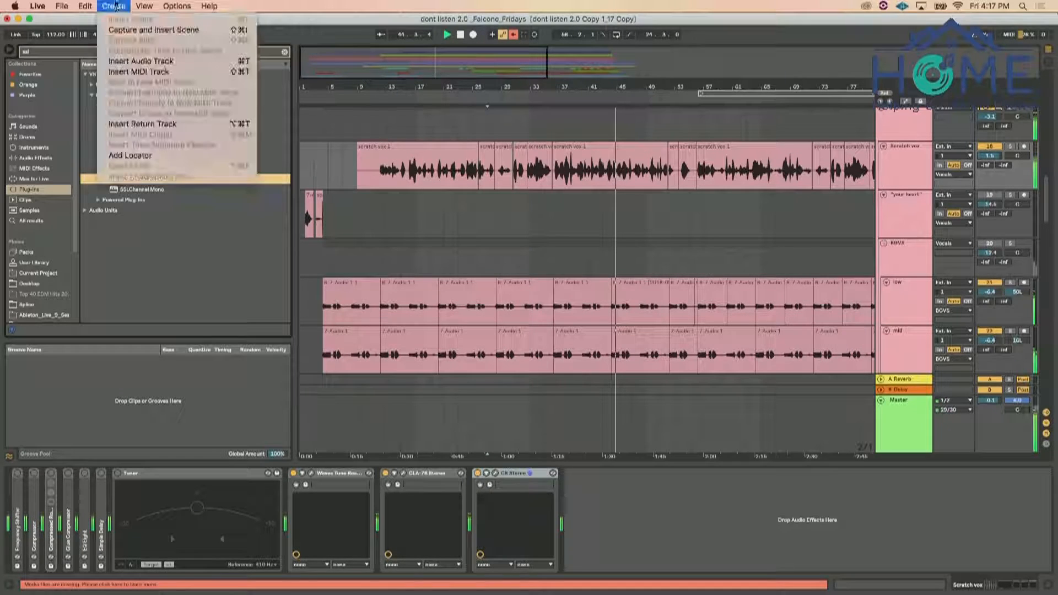
pyautogui.click(160, 124)
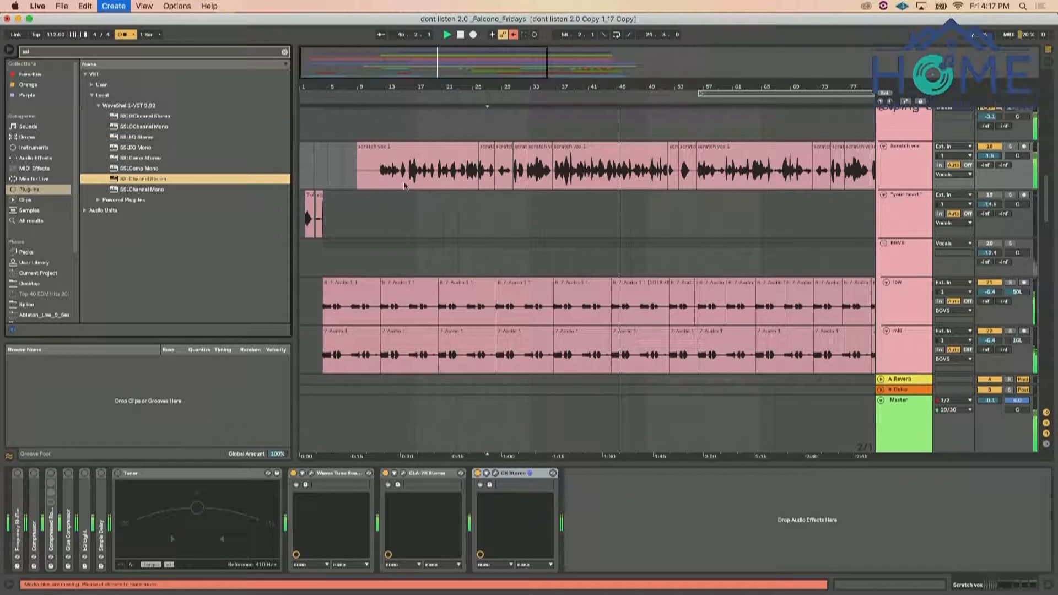
# Clear the plug-in search, browse the local VST plug-ins, and add DimensionExpander to the Scratch vox track
pyautogui.click(284, 52)
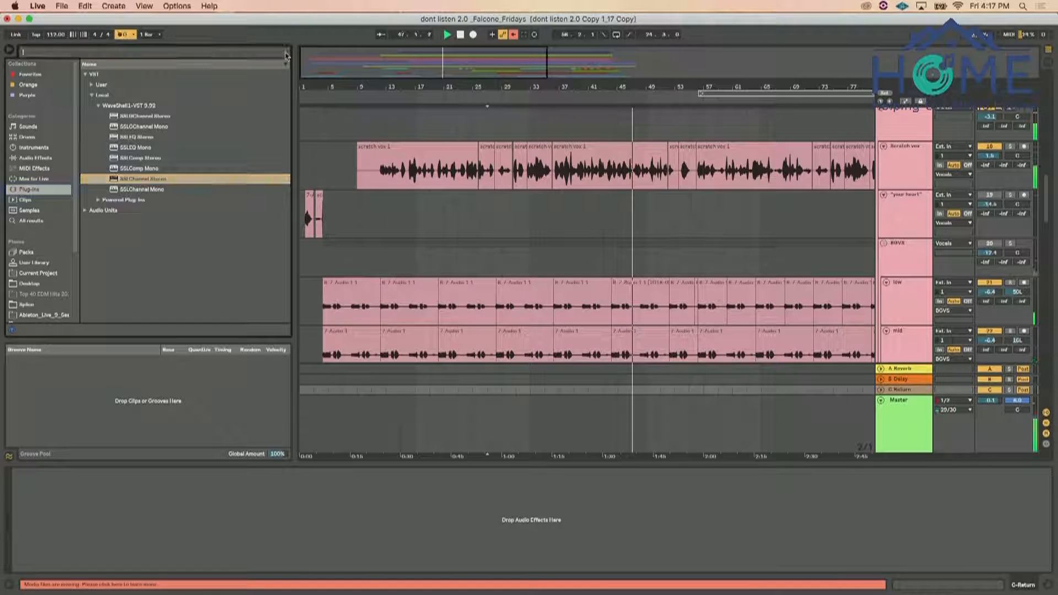
pyautogui.click(98, 105)
pyautogui.scroll(-3, 108, 153)
pyautogui.scroll(-5, 110, 154)
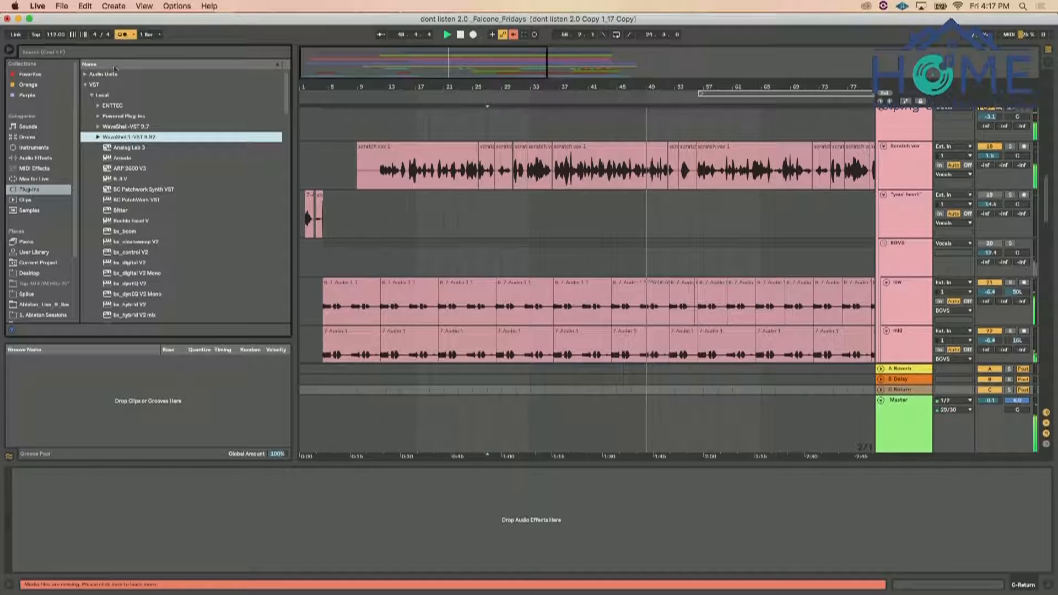
pyautogui.scroll(-6, 127, 193)
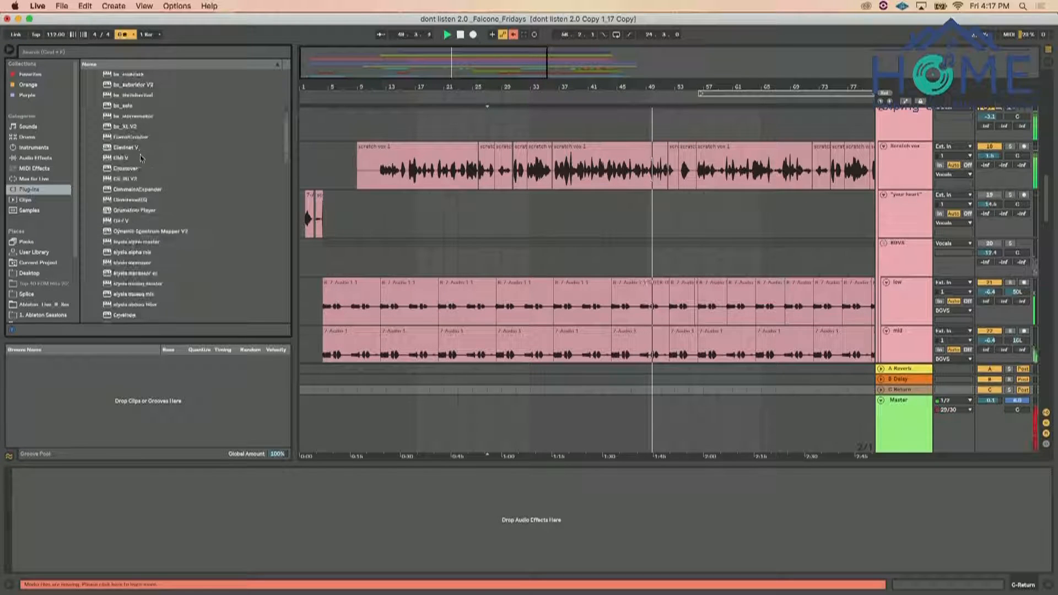
pyautogui.moveTo(132, 189); pyautogui.dragTo(906, 161)
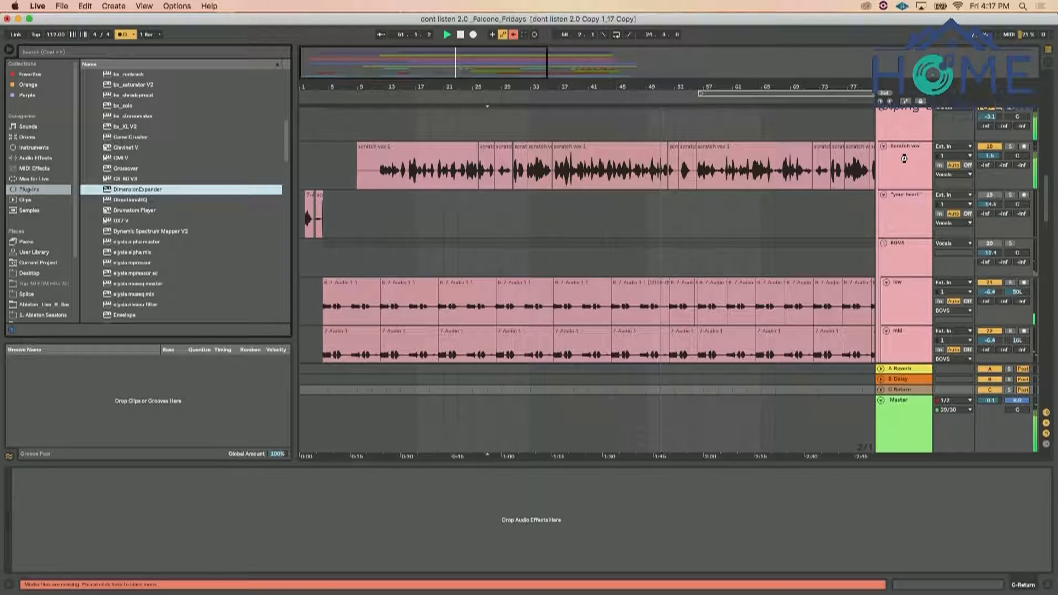
pyautogui.moveTo(903, 159); pyautogui.dragTo(904, 160)
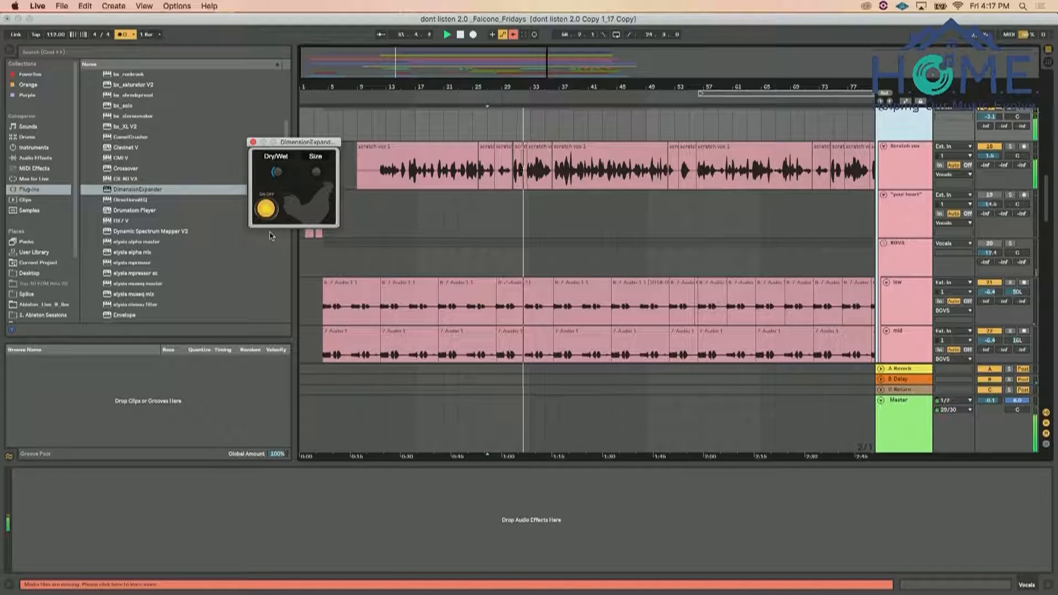
# Search the plug-ins for "h reverb" and load H-Reverb Stereo on the new return track
pyautogui.click(194, 55)
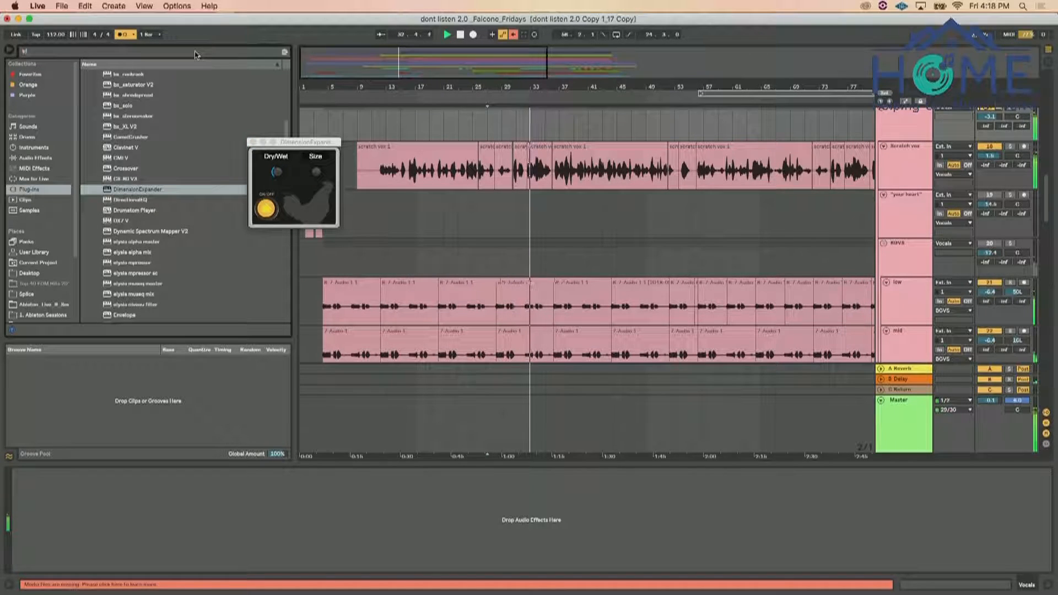
pyautogui.write('hrev')
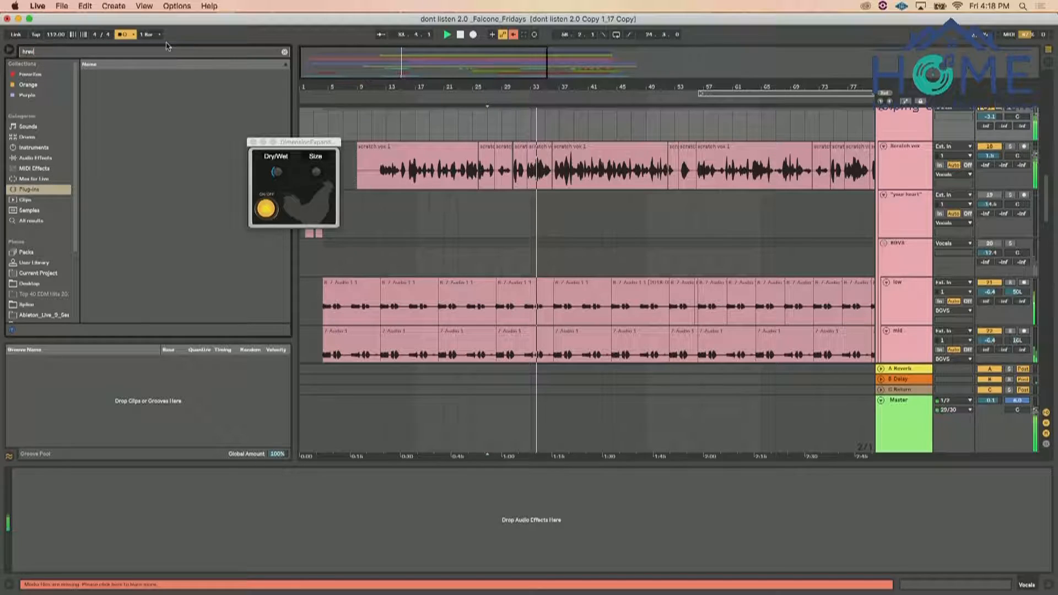
pyautogui.press('BackSpace')
pyautogui.press('BackSpace')
pyautogui.press('BackSpace')
pyautogui.write('reverb')
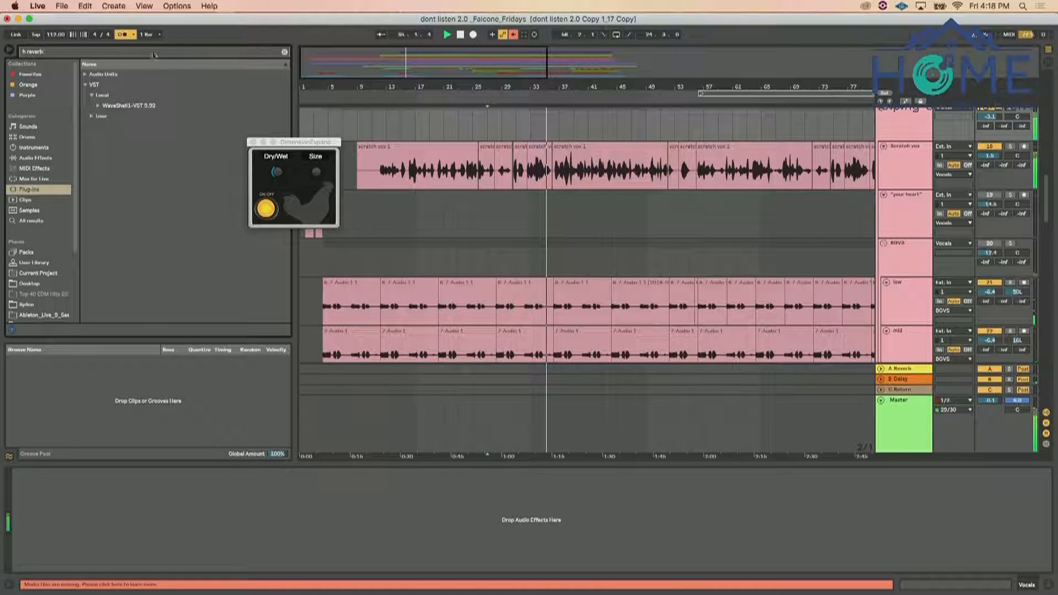
pyautogui.click(99, 106)
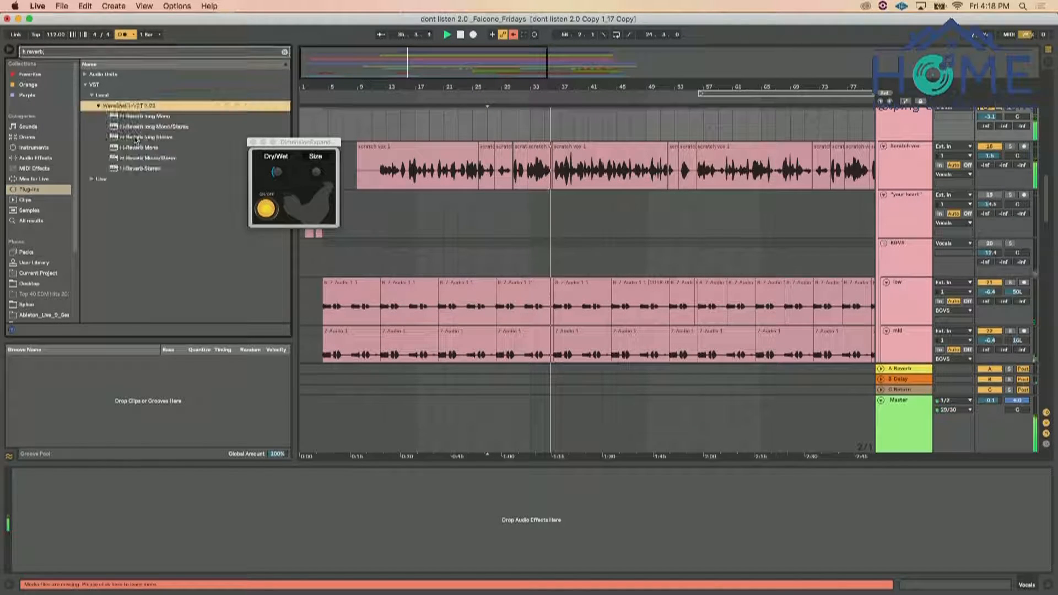
pyautogui.click(139, 170)
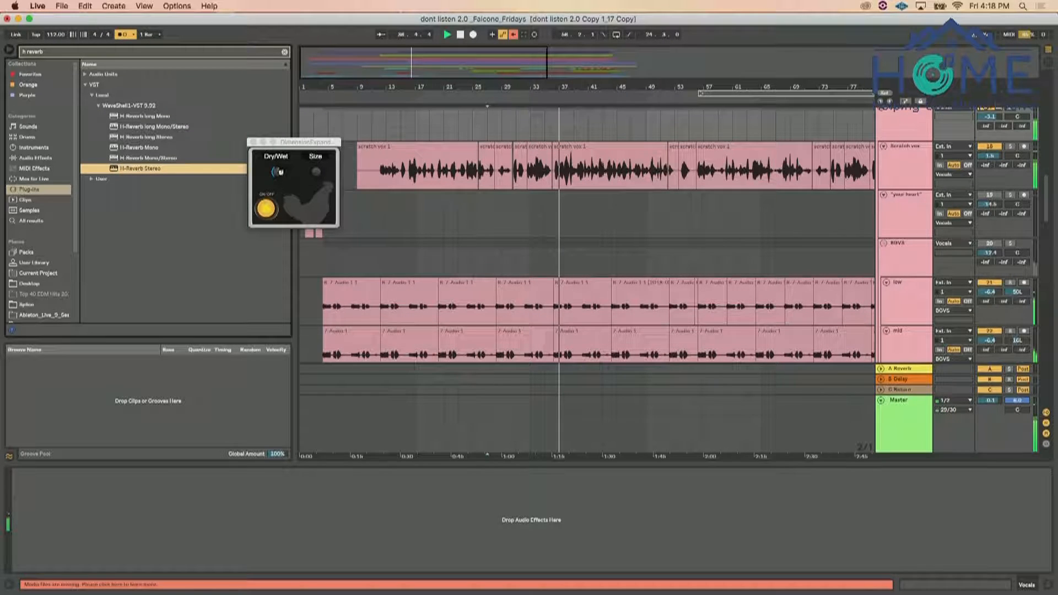
# Load the first Ross Hogarth preset in H-Reverb and raise the Vocals group's send to that reverb return
pyautogui.click(255, 143)
pyautogui.click(568, 160)
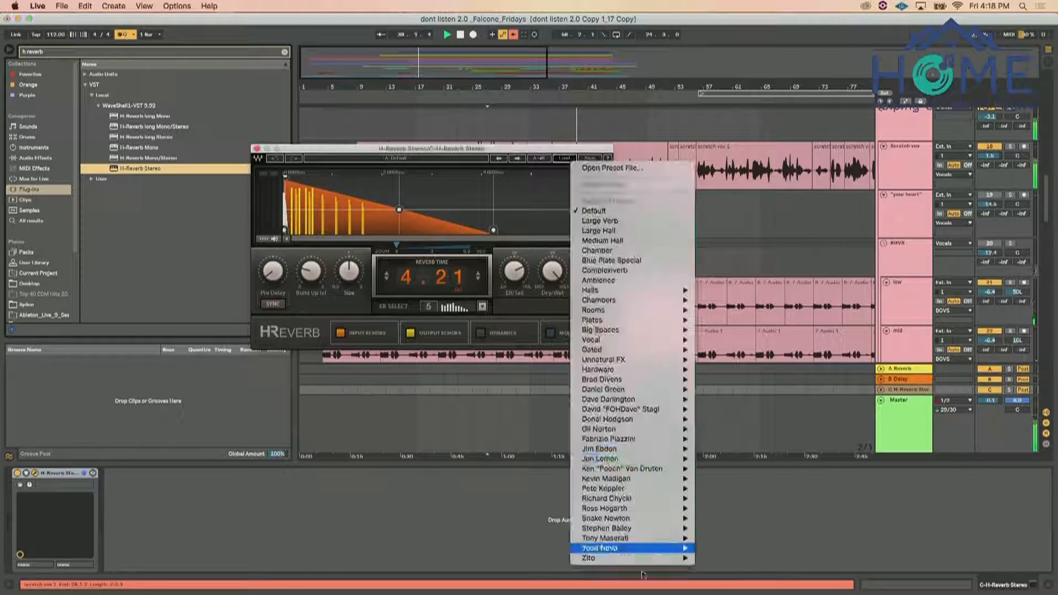
pyautogui.moveTo(647, 509)
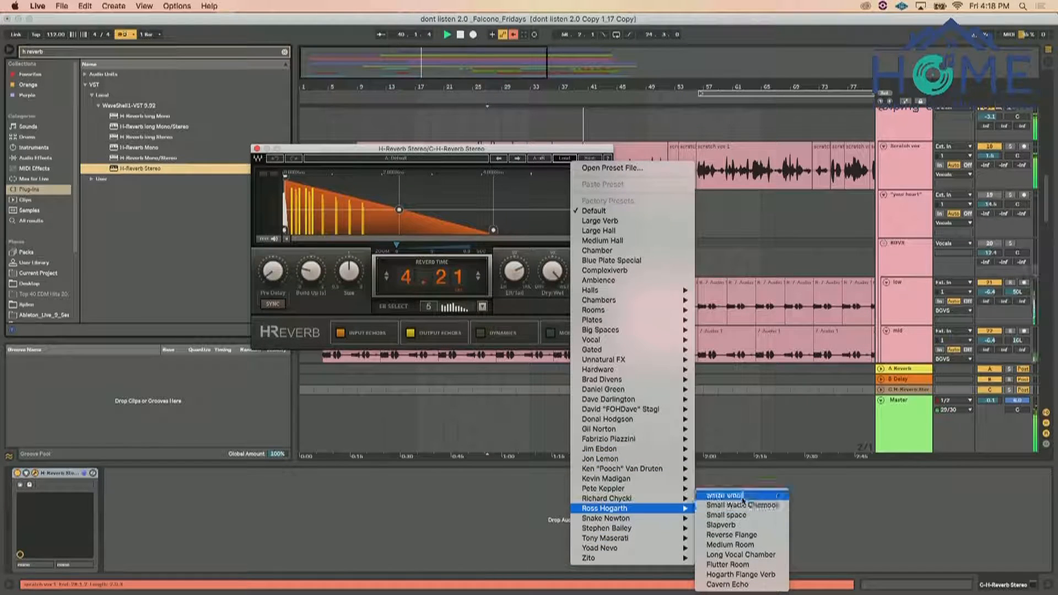
pyautogui.click(723, 496)
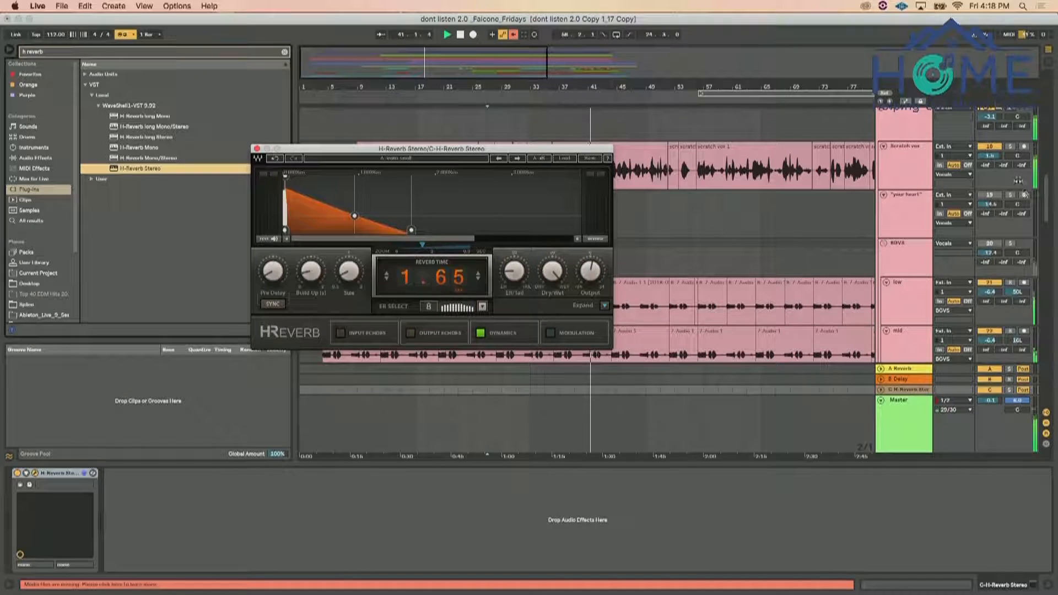
pyautogui.moveTo(1023, 127); pyautogui.dragTo(1023, 94)
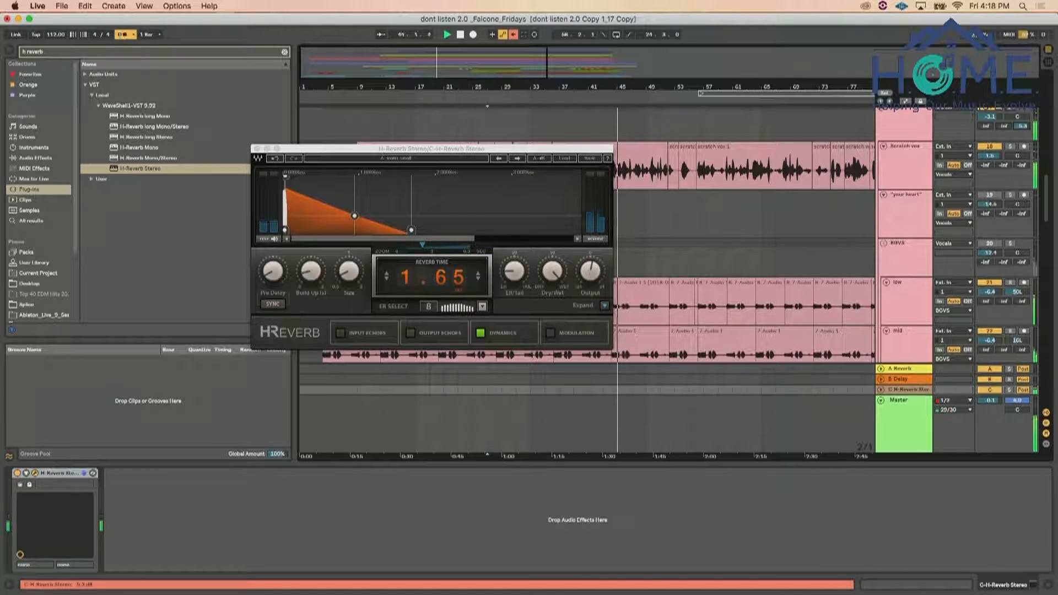
pyautogui.click(257, 148)
# Set the note transition of Waves Tune Real-Time on the Scratch vox track to 60.5 ms and close its window
pyautogui.scroll(1, 696, 260)
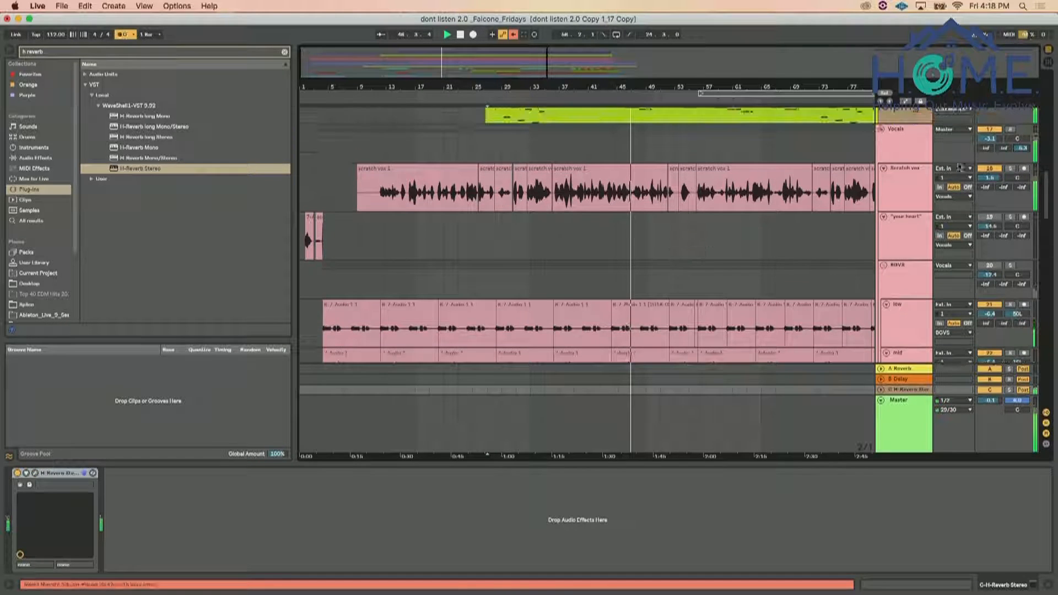
pyautogui.click(905, 170)
pyautogui.click(312, 473)
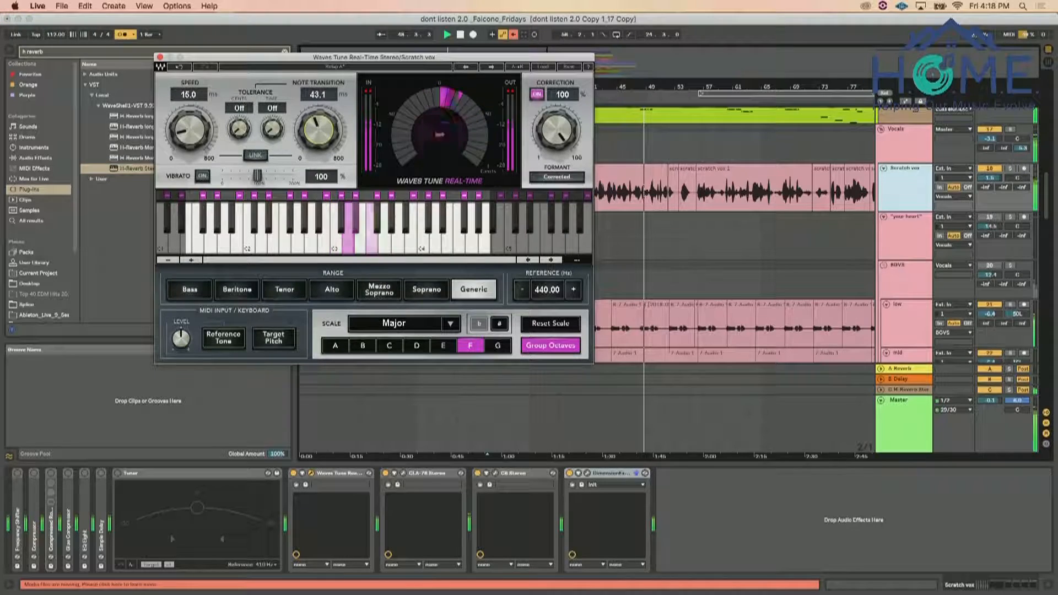
pyautogui.moveTo(320, 137); pyautogui.dragTo(320, 133)
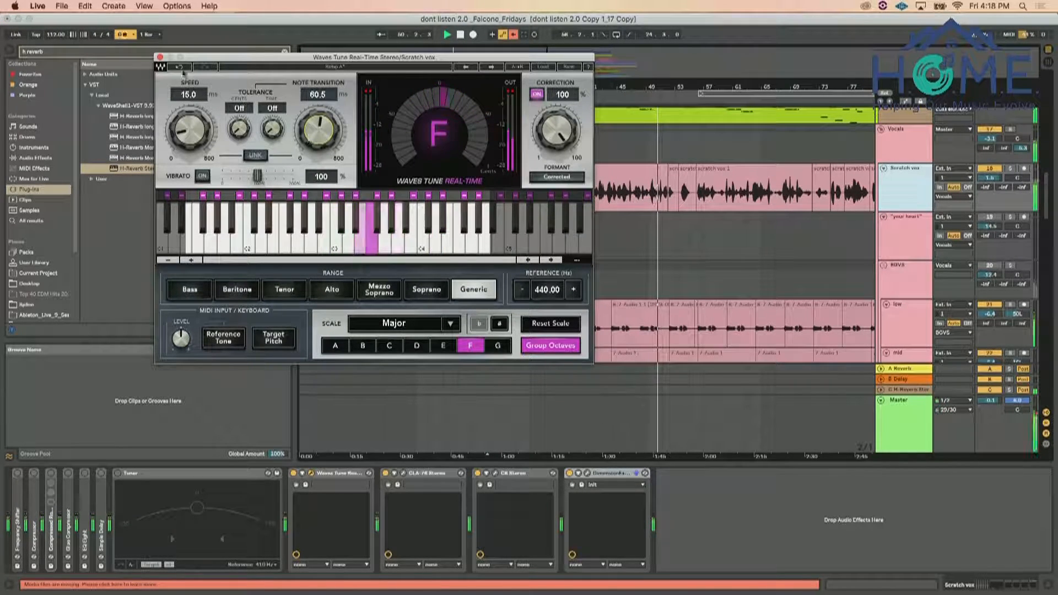
pyautogui.click(160, 57)
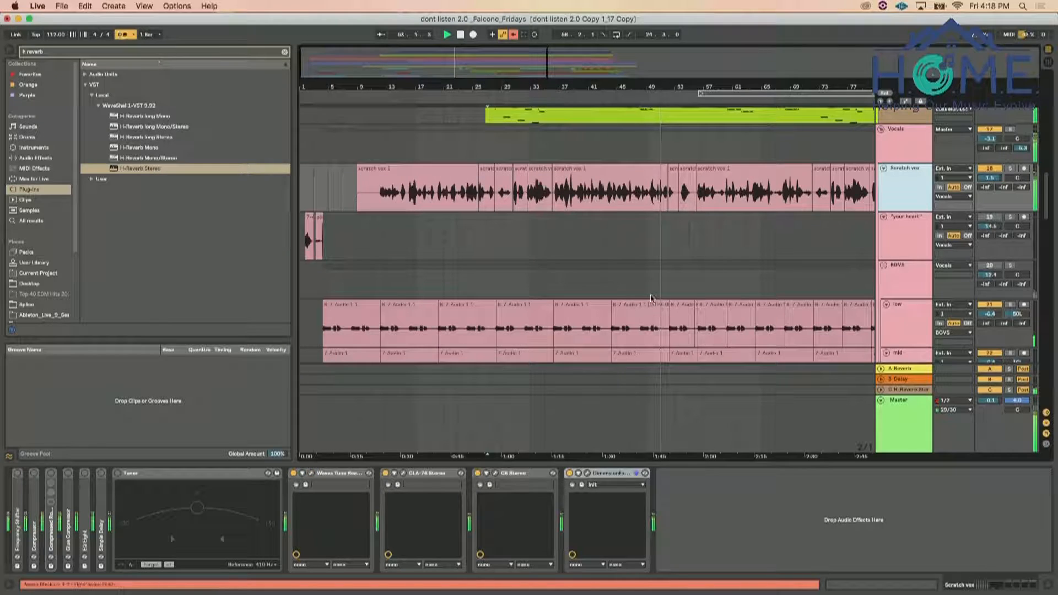
# Select the H-Reverb return track and insert a new return track after it
pyautogui.click(905, 378)
pyautogui.click(907, 390)
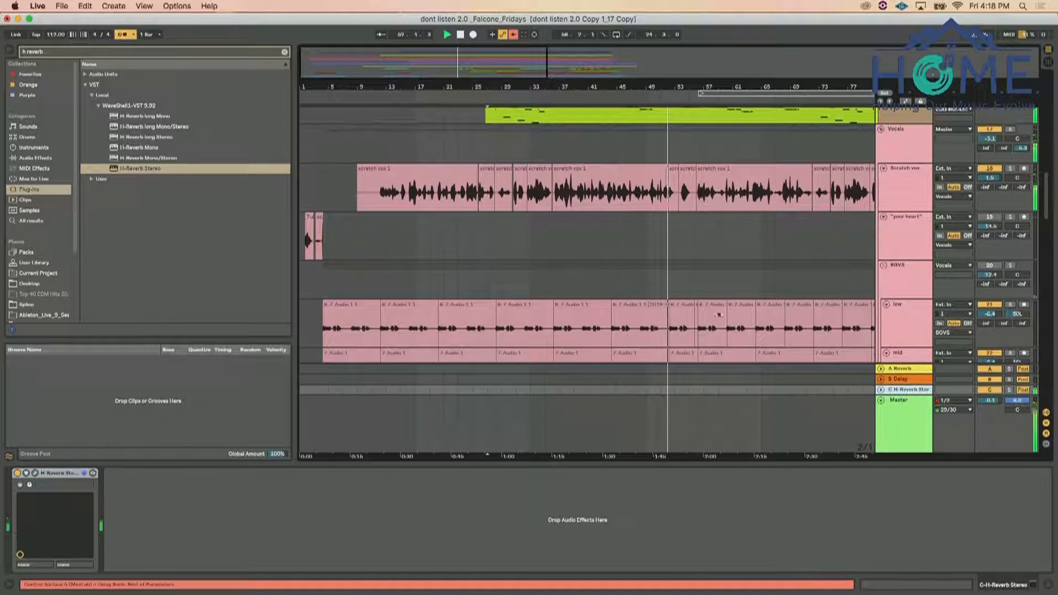
pyautogui.click(118, 5)
pyautogui.click(134, 125)
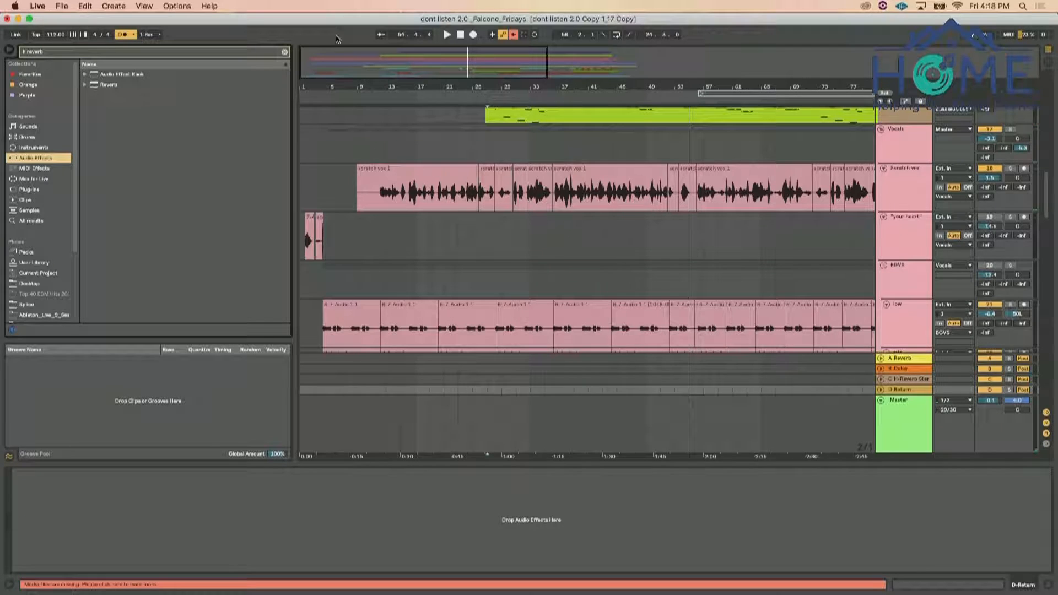
# Clear the browser search, find Filter Delay among the audio effects, and load it on the new return track D
pyautogui.click(284, 52)
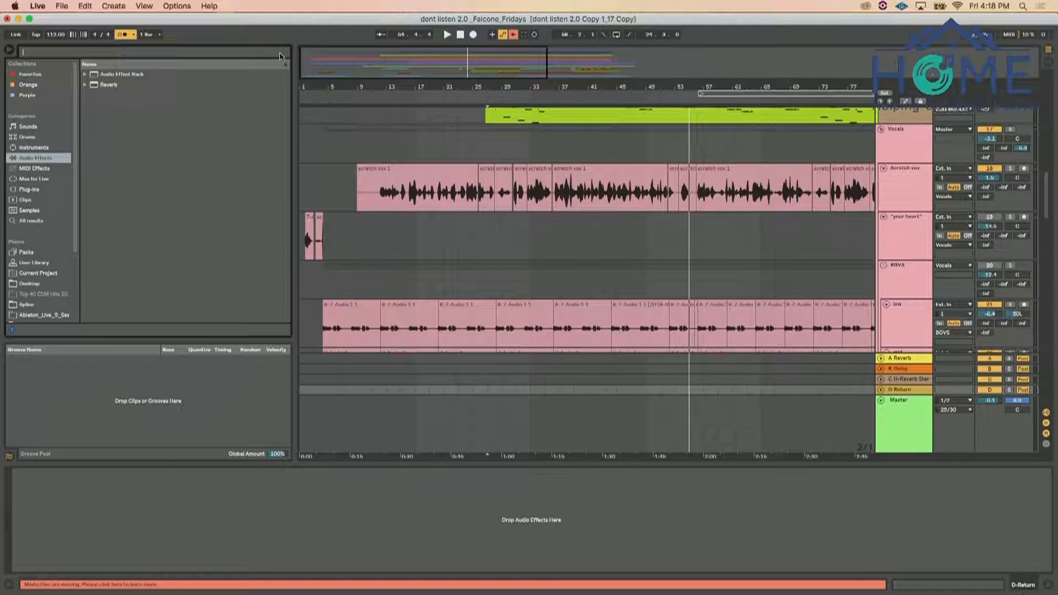
pyautogui.click(34, 149)
pyautogui.click(34, 158)
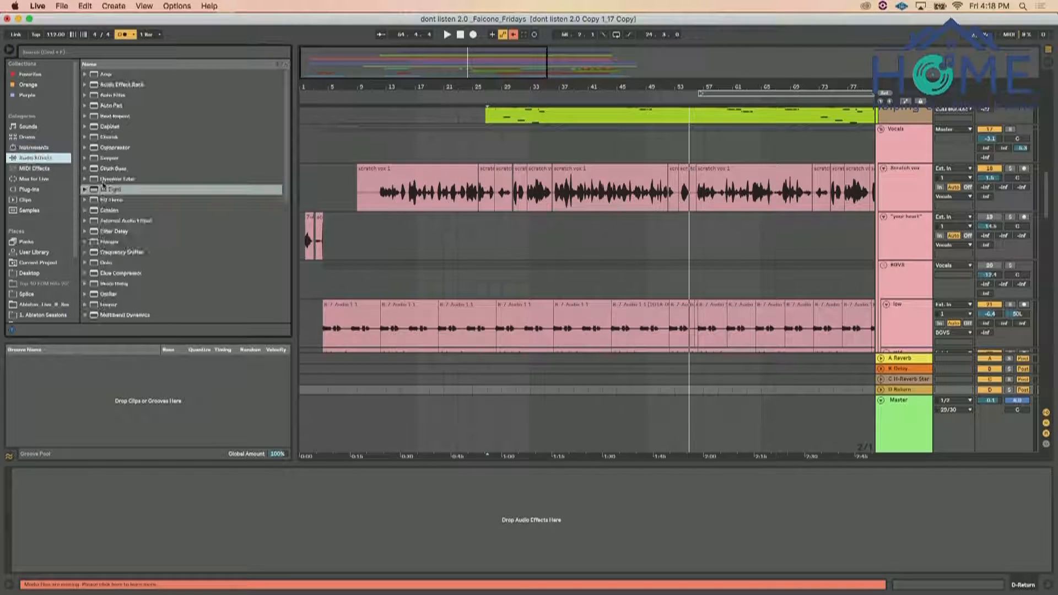
pyautogui.click(113, 203)
pyautogui.scroll(-1, 115, 206)
pyautogui.click(85, 169)
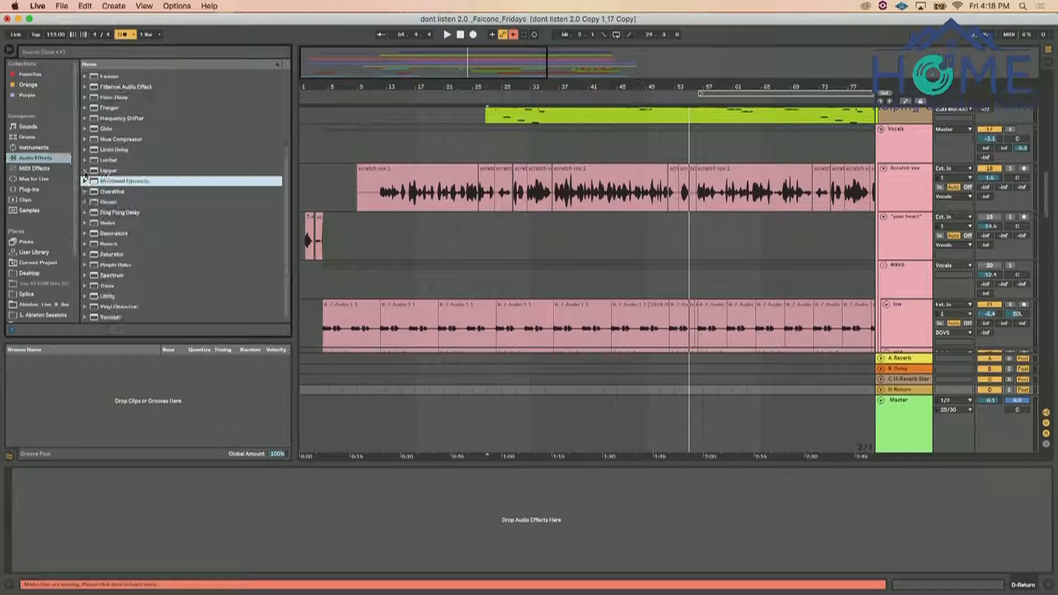
pyautogui.scroll(3, 107, 175)
pyautogui.click(108, 140)
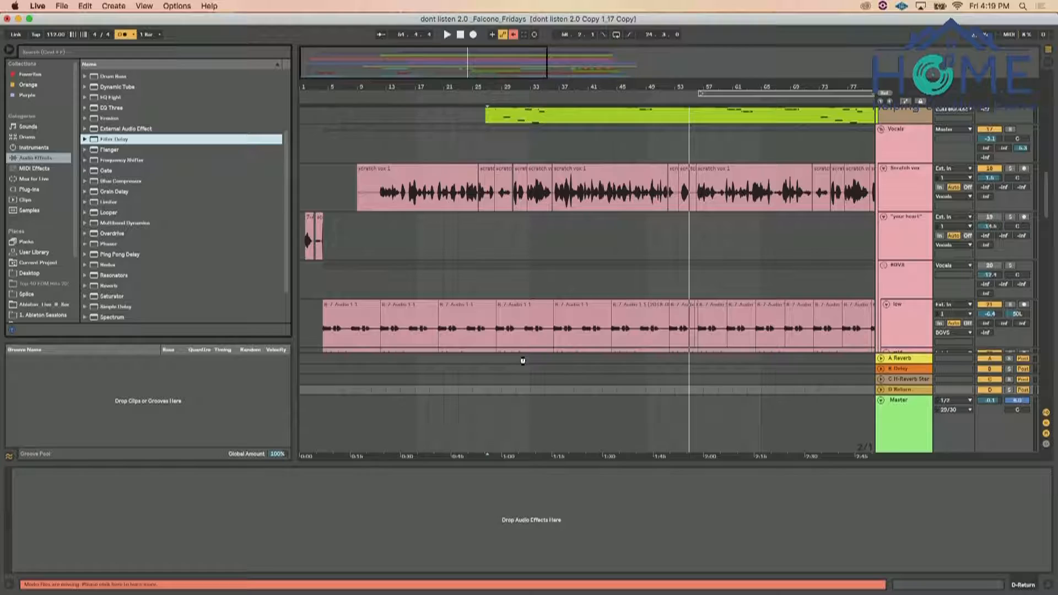
pyautogui.moveTo(523, 361); pyautogui.dragTo(529, 389)
# Add a Compressor after Filter Delay and set its sidechain source to the D-Filter Delay return
pyautogui.scroll(5, 138, 138)
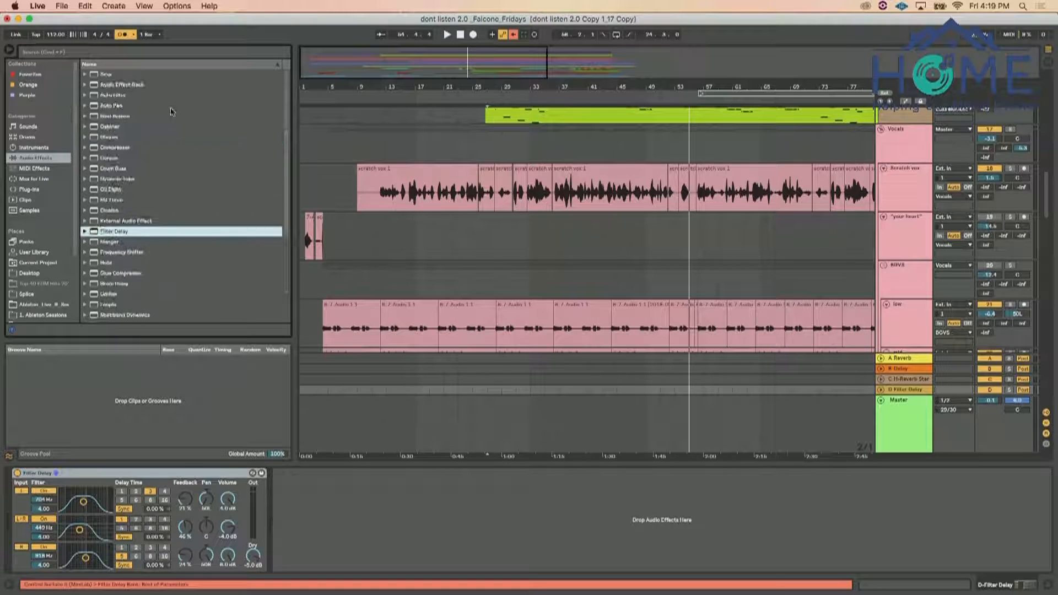
pyautogui.click(113, 151)
pyautogui.moveTo(278, 394); pyautogui.dragTo(398, 549)
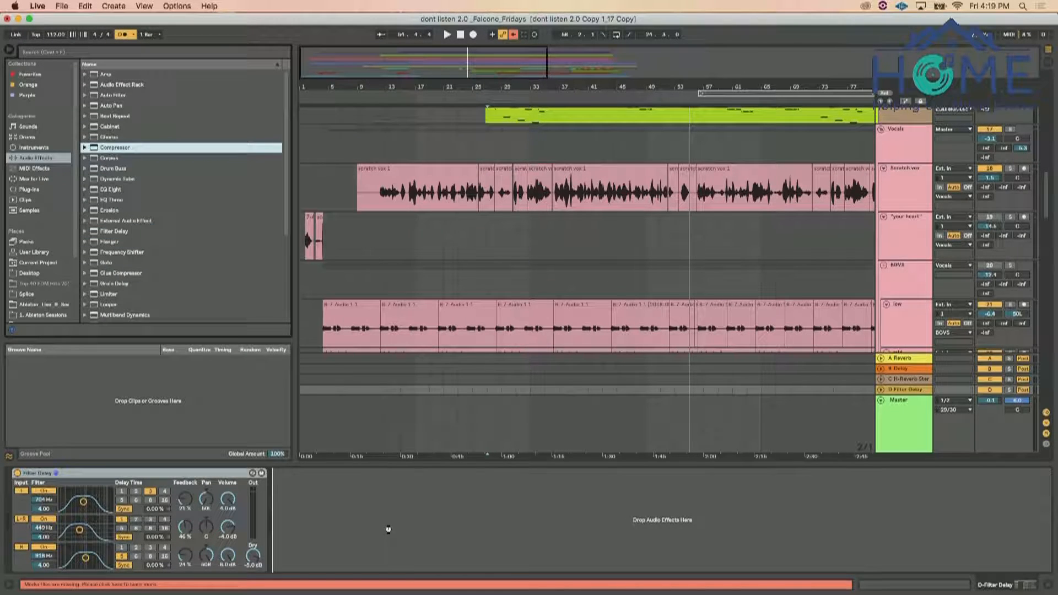
pyautogui.moveTo(316, 475); pyautogui.dragTo(317, 477)
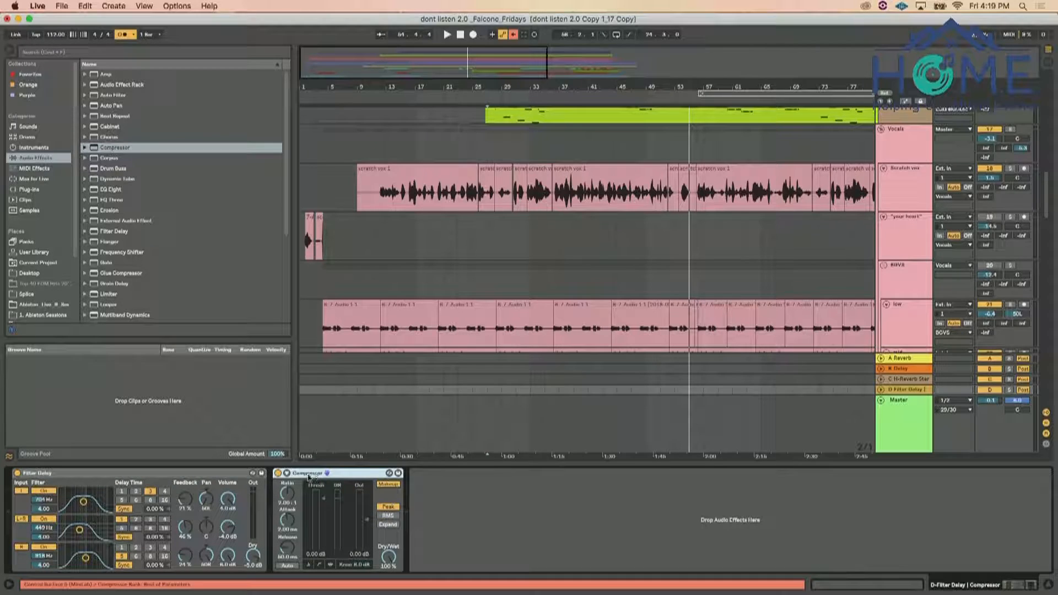
pyautogui.click(287, 474)
pyautogui.click(295, 500)
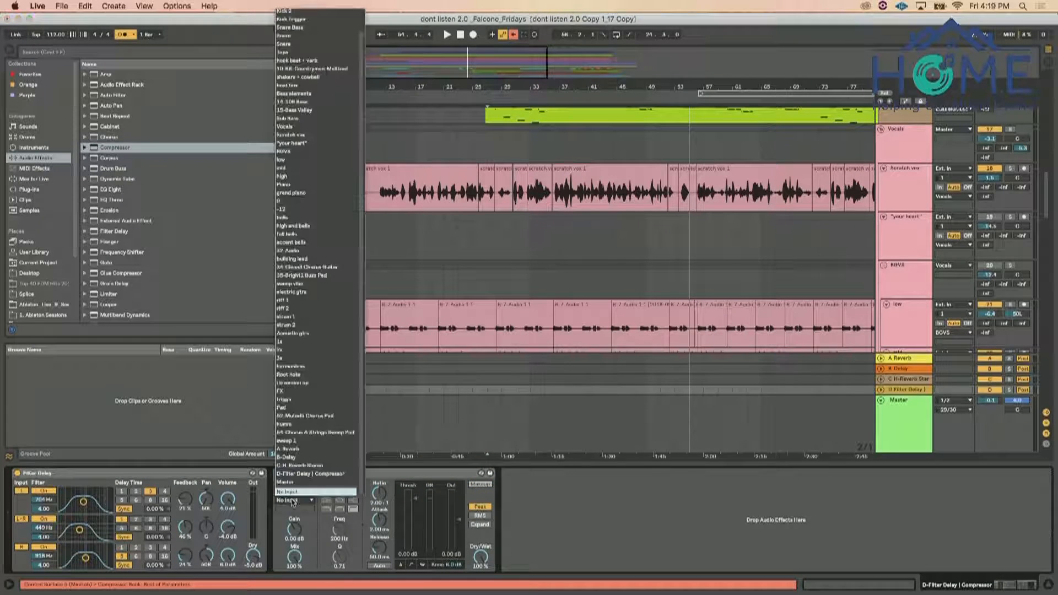
pyautogui.click(324, 476)
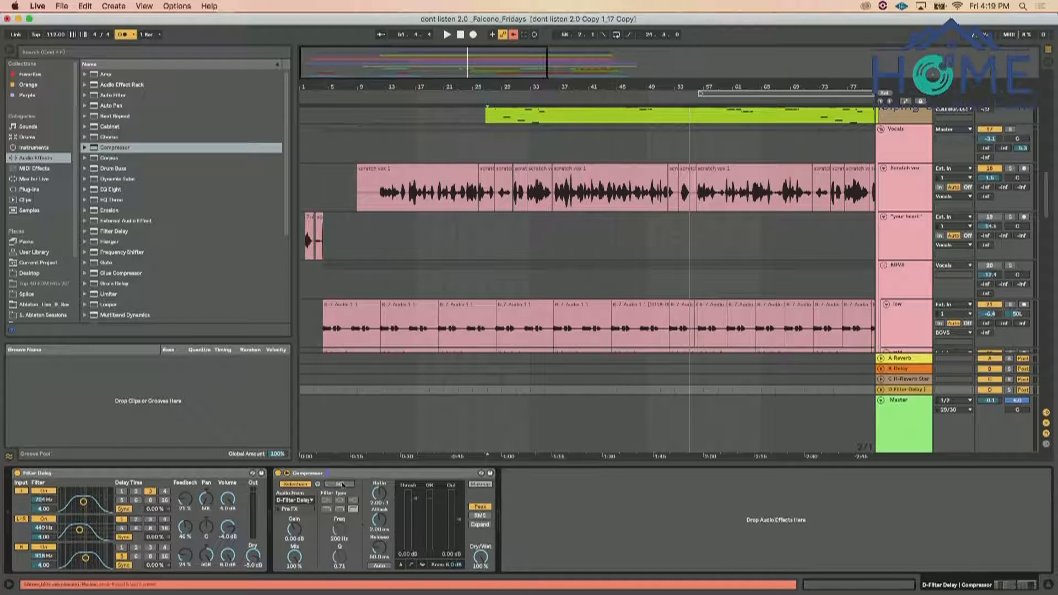
# Play the song and raise the Vocals group's send to the Filter Delay return to 0 dB
pyautogui.press('space')
pyautogui.press('space')
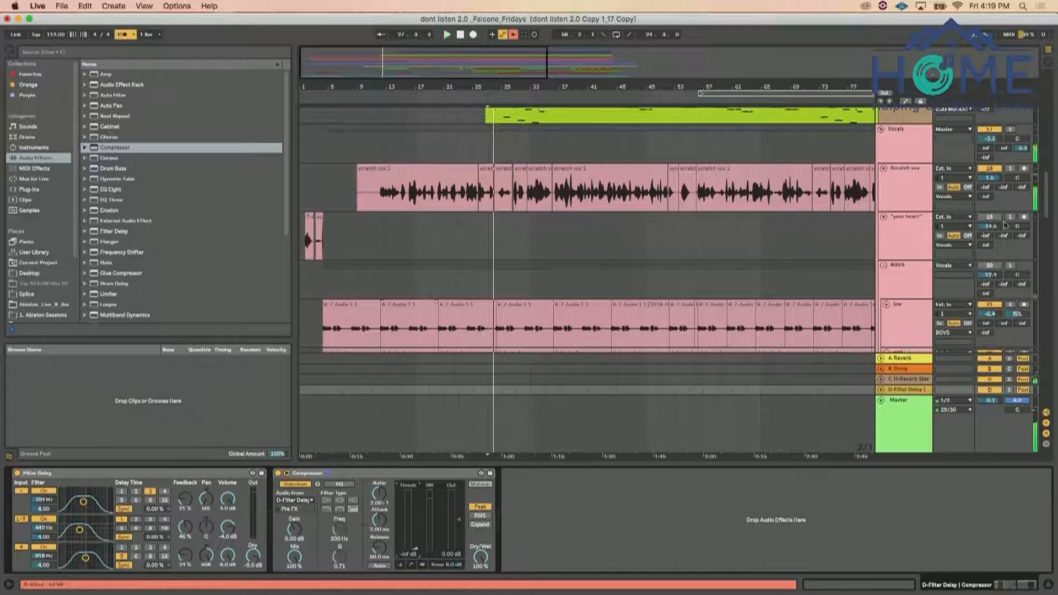
pyautogui.moveTo(986, 158); pyautogui.dragTo(986, 124)
pyautogui.press('space')
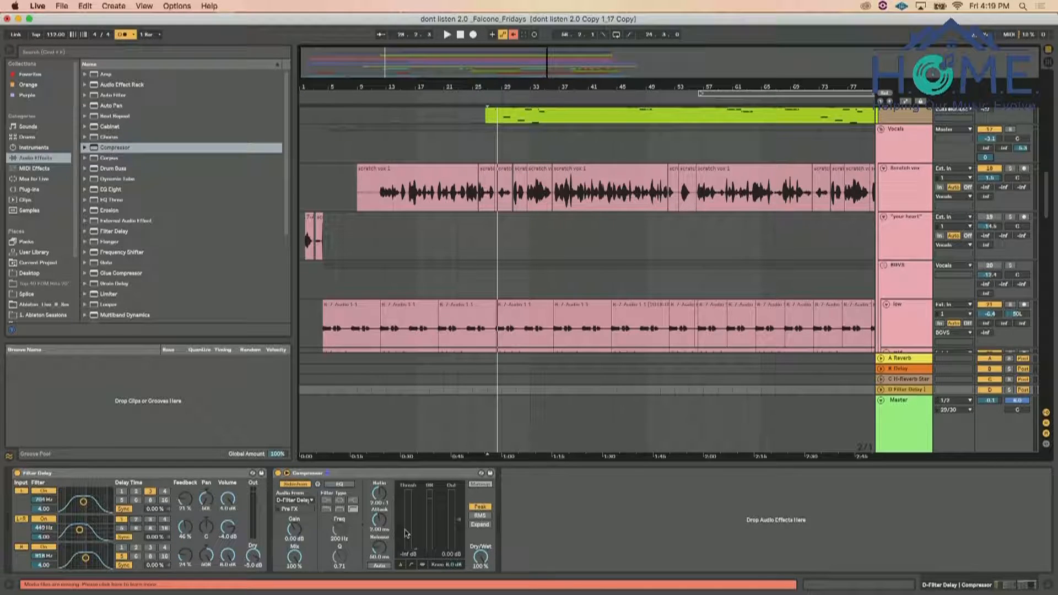
# During playback, switch off Filter Delay's L and R inputs and move the L+R filter to 1.23 kHz
pyautogui.press('space')
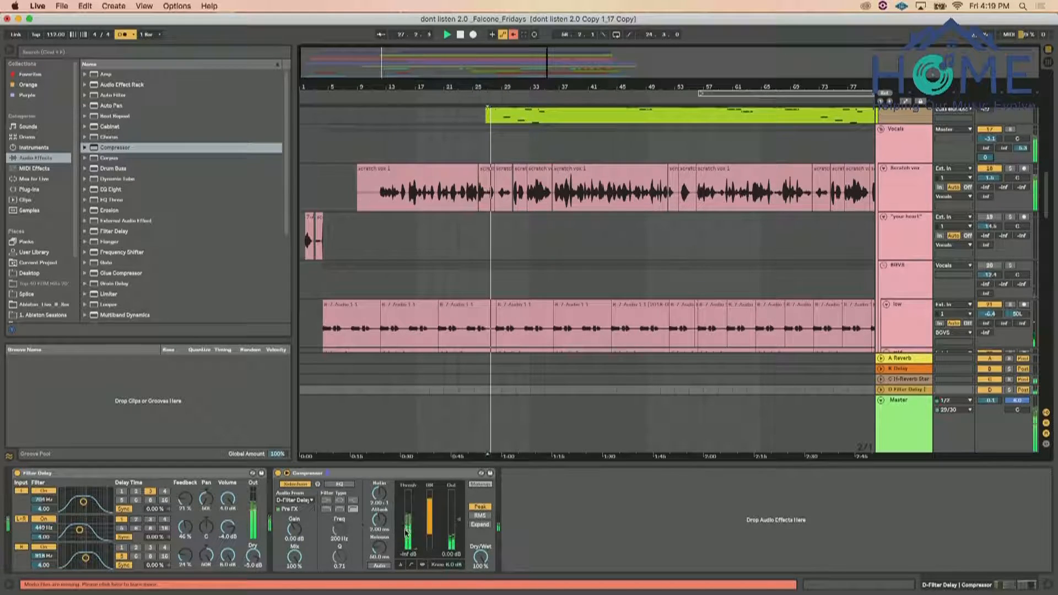
pyautogui.click(21, 491)
pyautogui.click(22, 547)
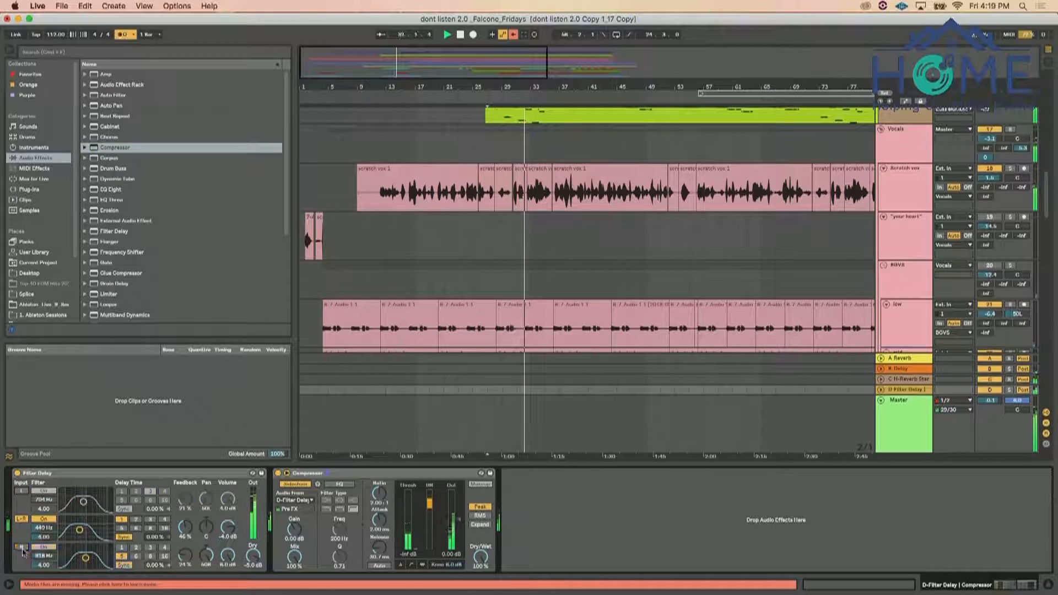
pyautogui.moveTo(80, 531); pyautogui.dragTo(88, 532)
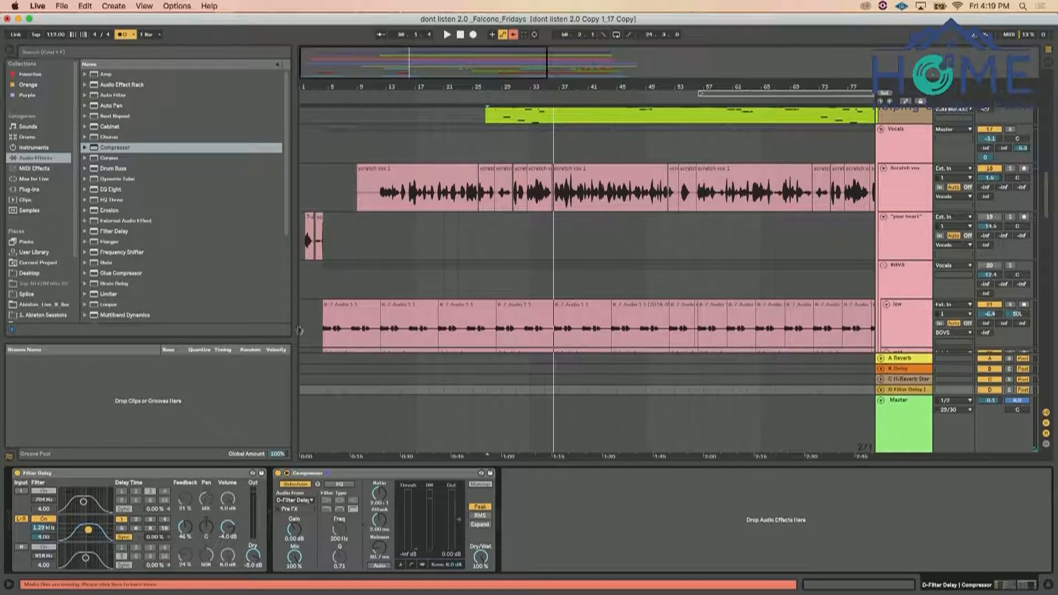
# Replay from bar 13 and set Filter Delay's L+R band to a 2.53 kHz filter and a delay time of 4
pyautogui.click(381, 228)
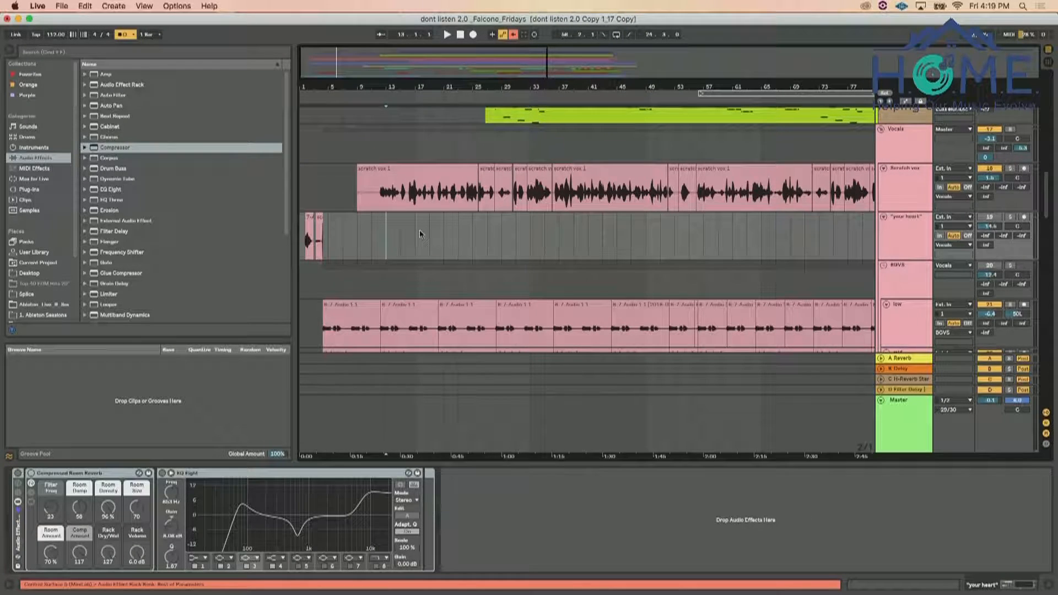
pyautogui.click(906, 389)
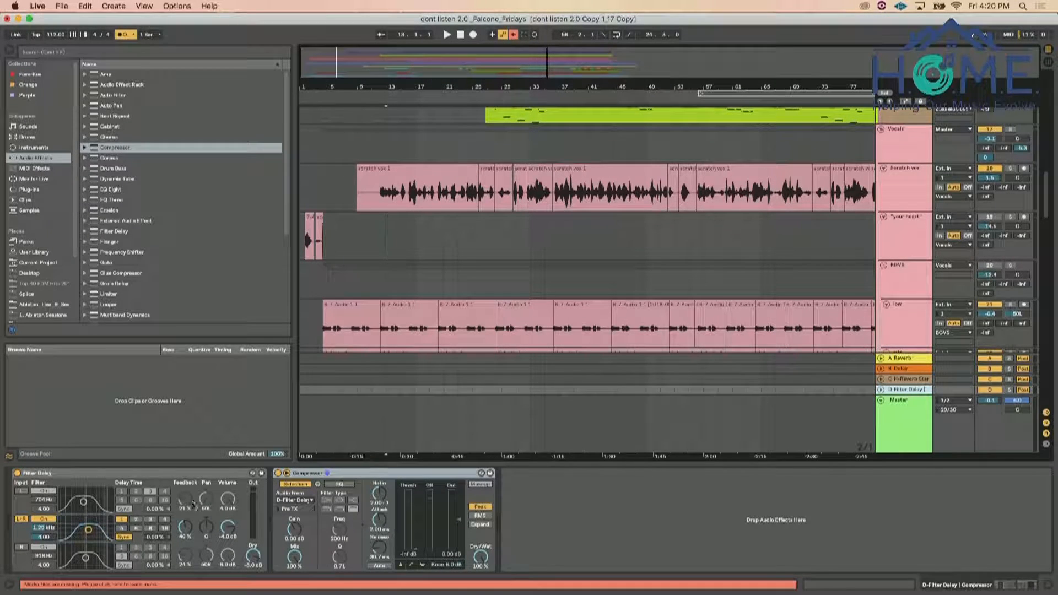
pyautogui.press('space')
pyautogui.moveTo(89, 529); pyautogui.dragTo(93, 531)
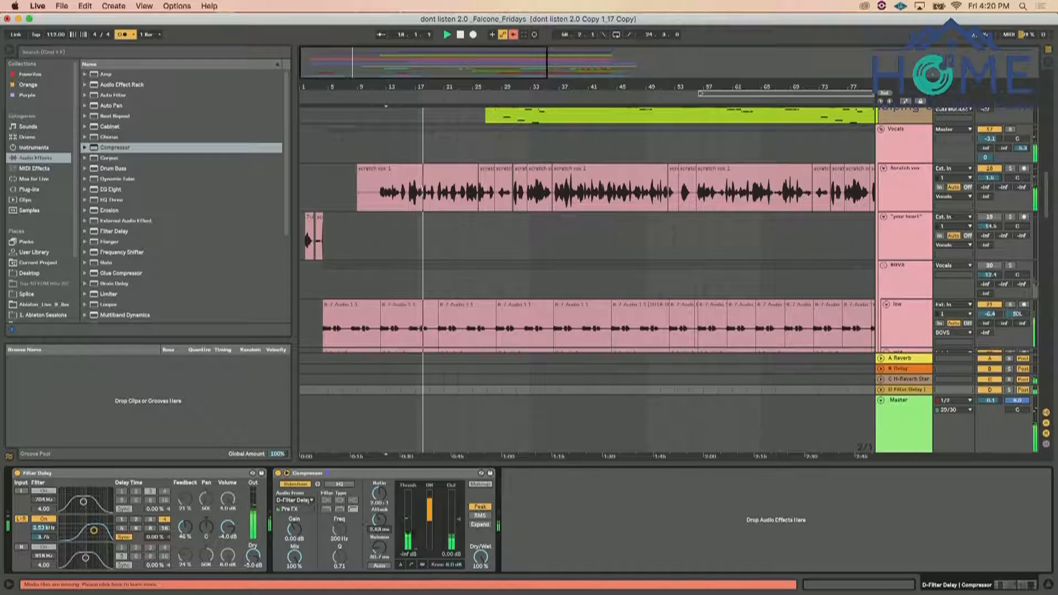
# Show the Compressor's transfer curve, toggle its envelope mode, and set its output gain to 3.63 dB
pyautogui.click(411, 565)
pyautogui.click(523, 565)
pyautogui.moveTo(528, 519); pyautogui.dragTo(527, 517)
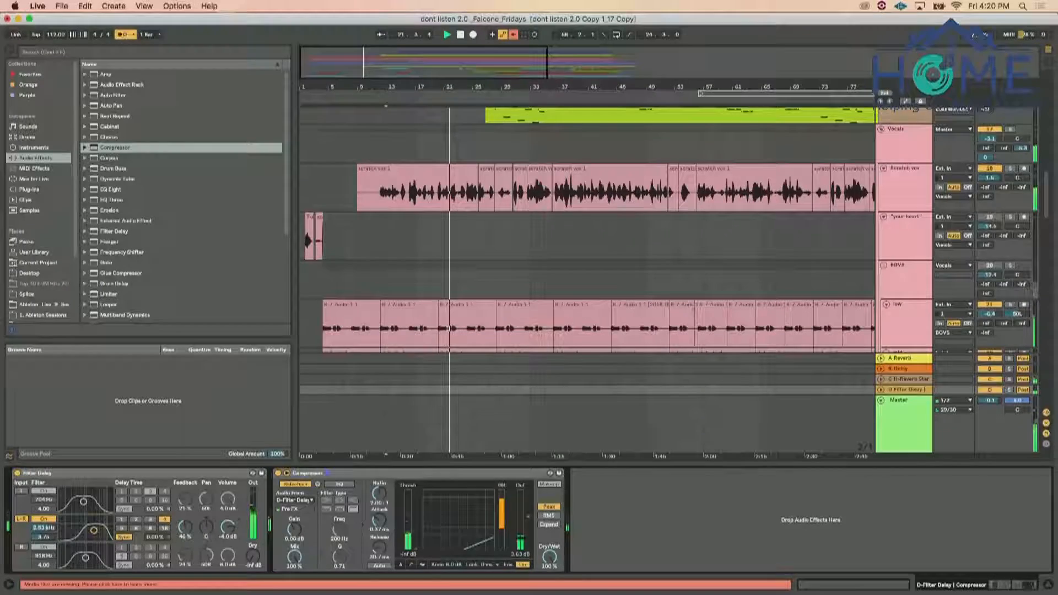
# Set Filter Delay's L+R volume to -1.6 dB with the dry level at -inf, and shorten the Compressor's release to about 54 ms
pyautogui.moveTo(228, 528); pyautogui.dragTo(190, 527)
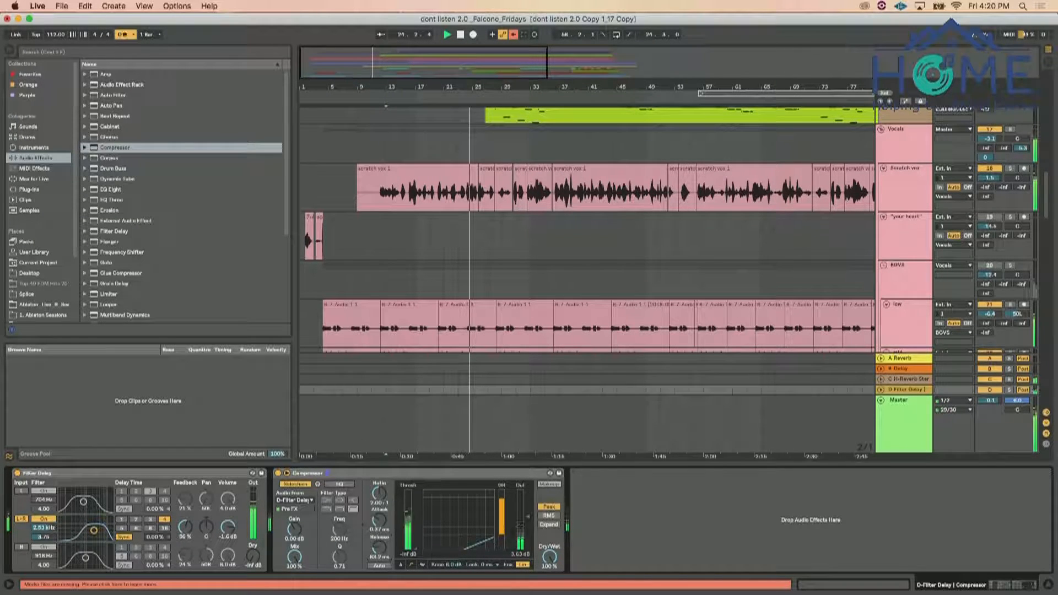
pyautogui.moveTo(379, 548); pyautogui.dragTo(380, 547)
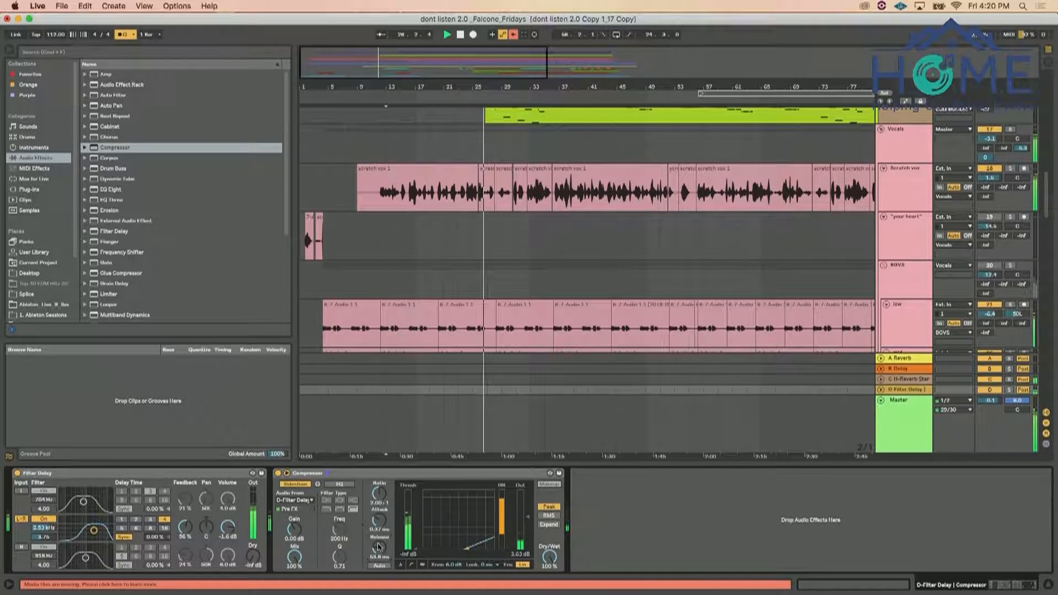
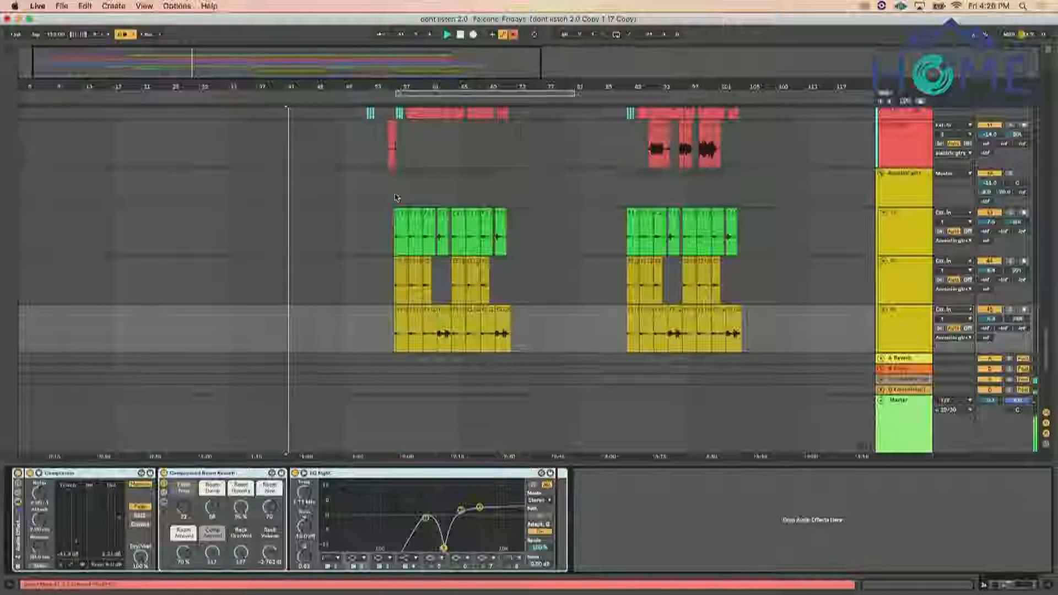
# Hide the device view and review the tracks of the arrangement while playing from just before the acoustic guitars enter
pyautogui.click(391, 204)
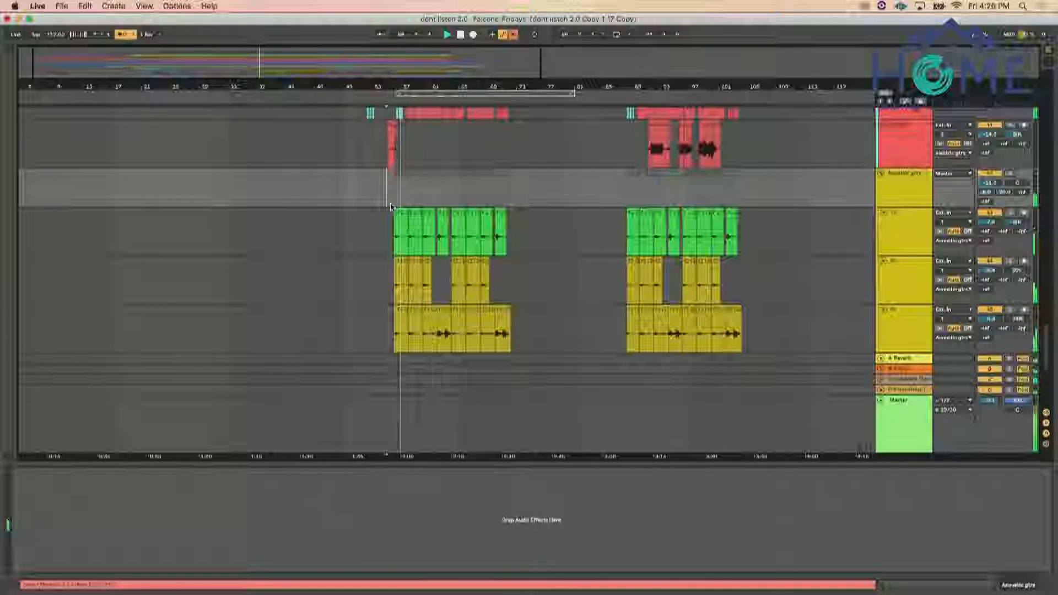
pyautogui.click(1045, 586)
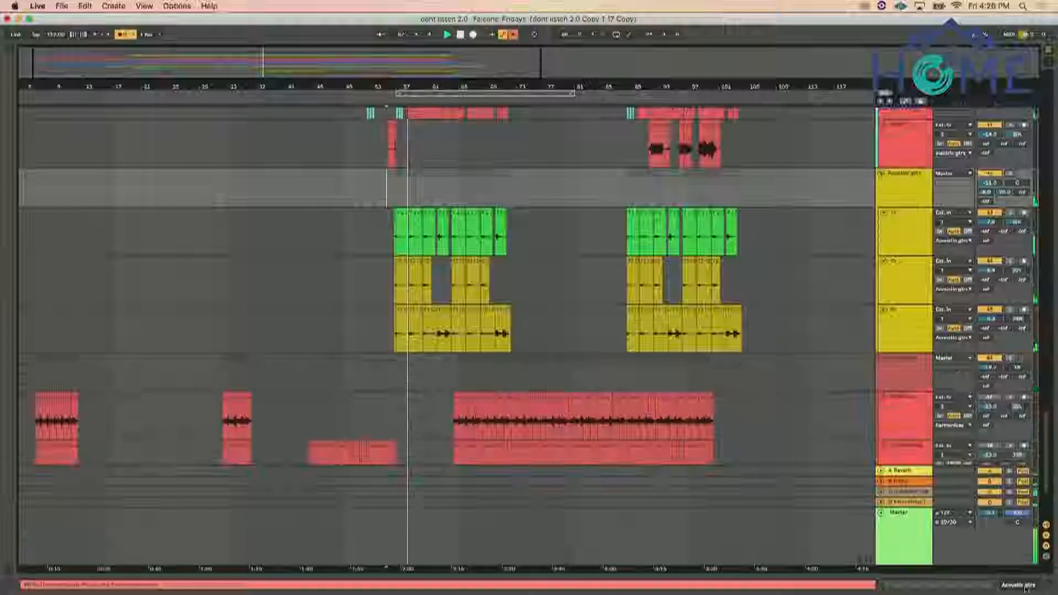
pyautogui.scroll(5, 857, 429)
pyautogui.scroll(10, 857, 429)
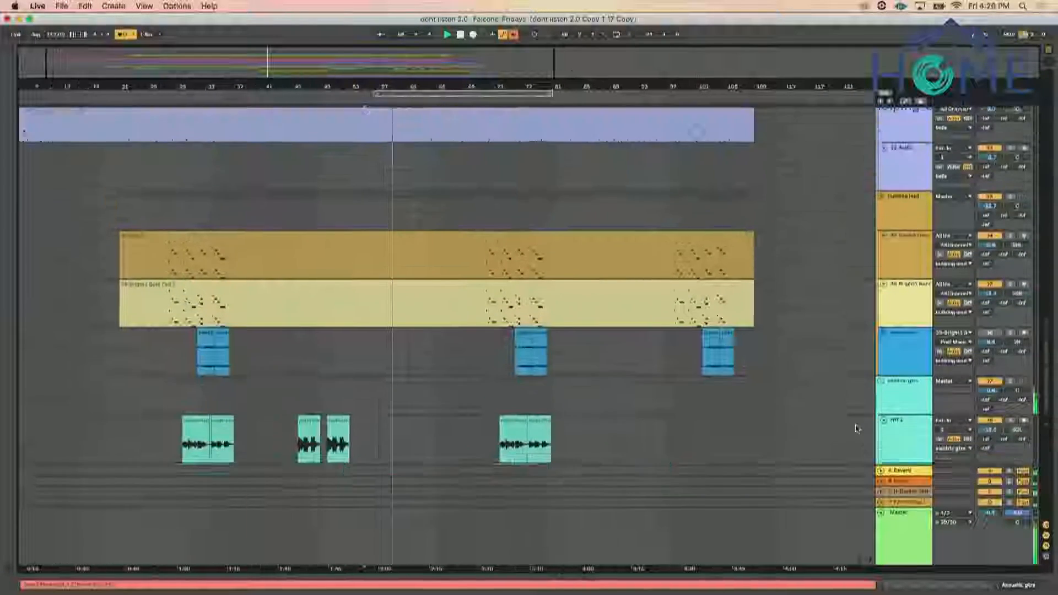
pyautogui.scroll(8, 857, 429)
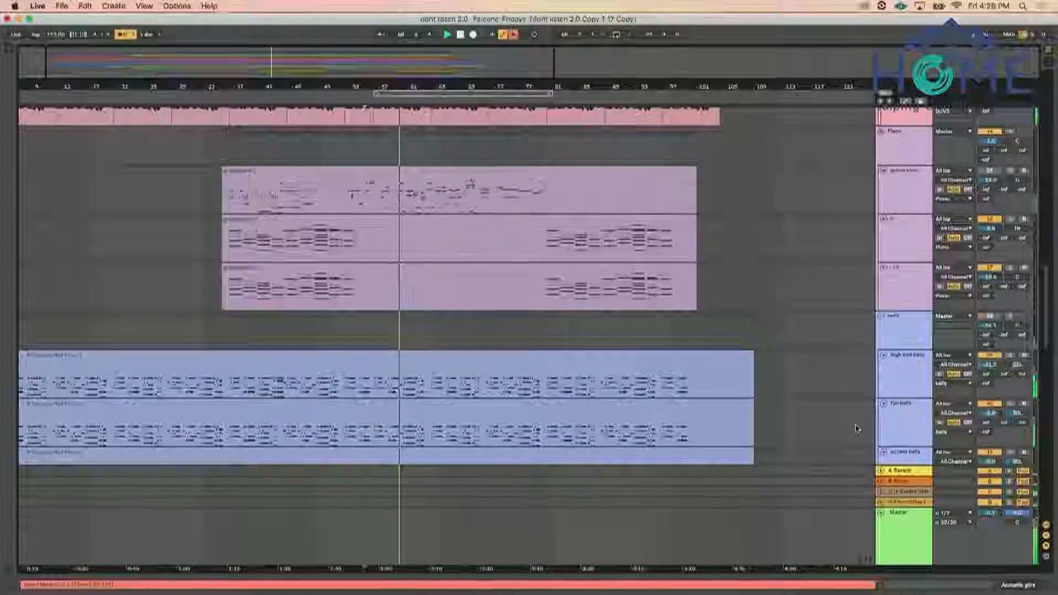
pyautogui.scroll(5, 868, 390)
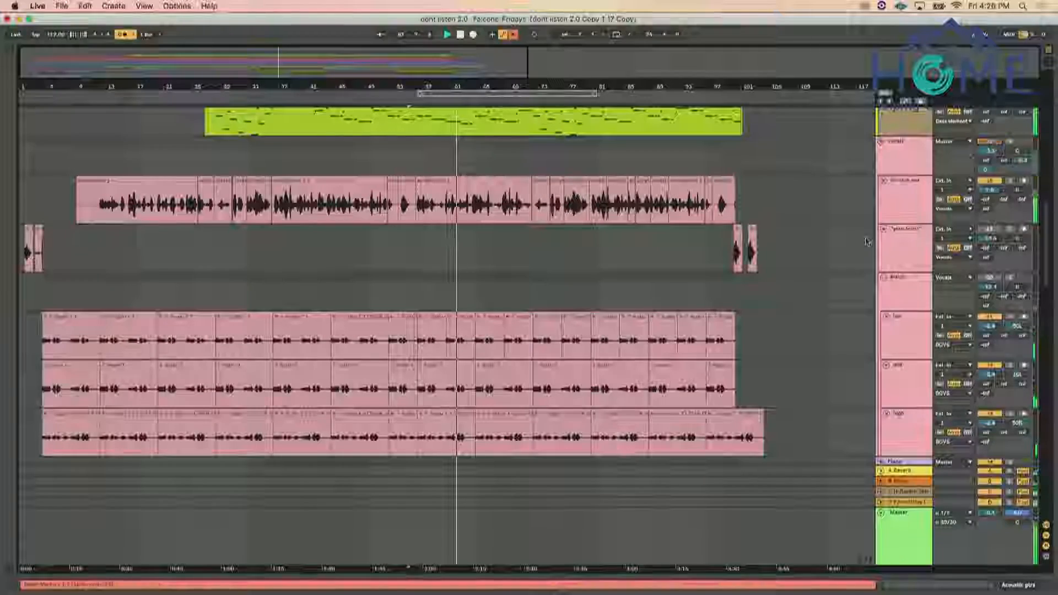
pyautogui.scroll(-15, 867, 241)
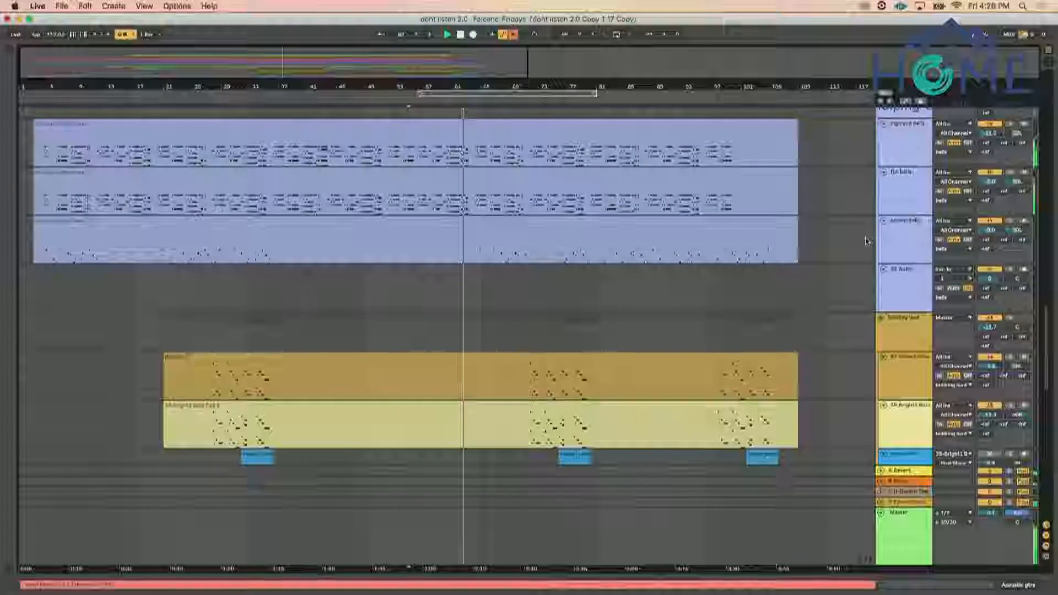
pyautogui.scroll(-15, 866, 241)
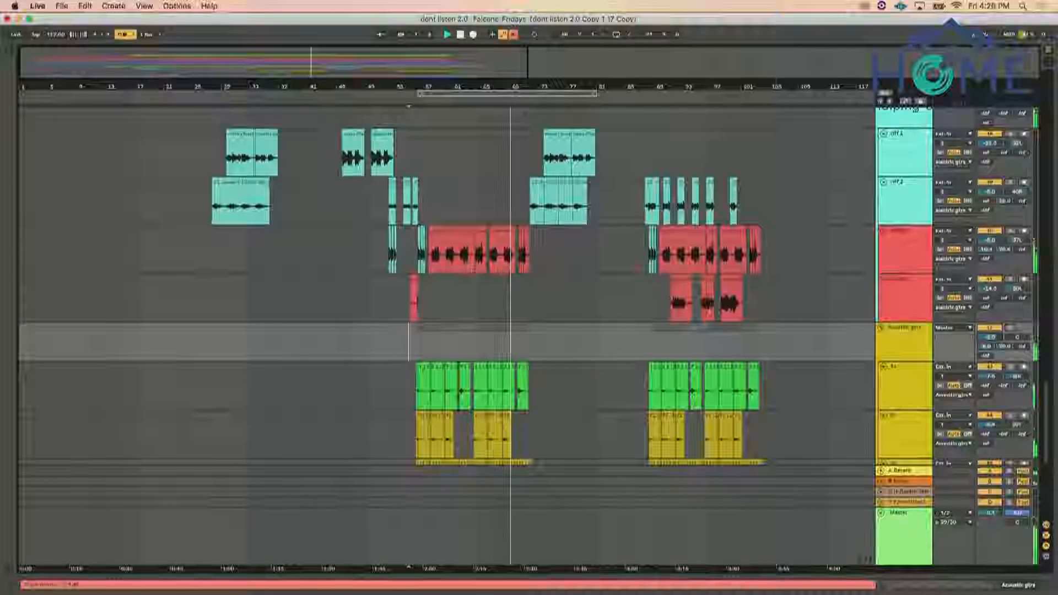
pyautogui.scroll(15, 885, 345)
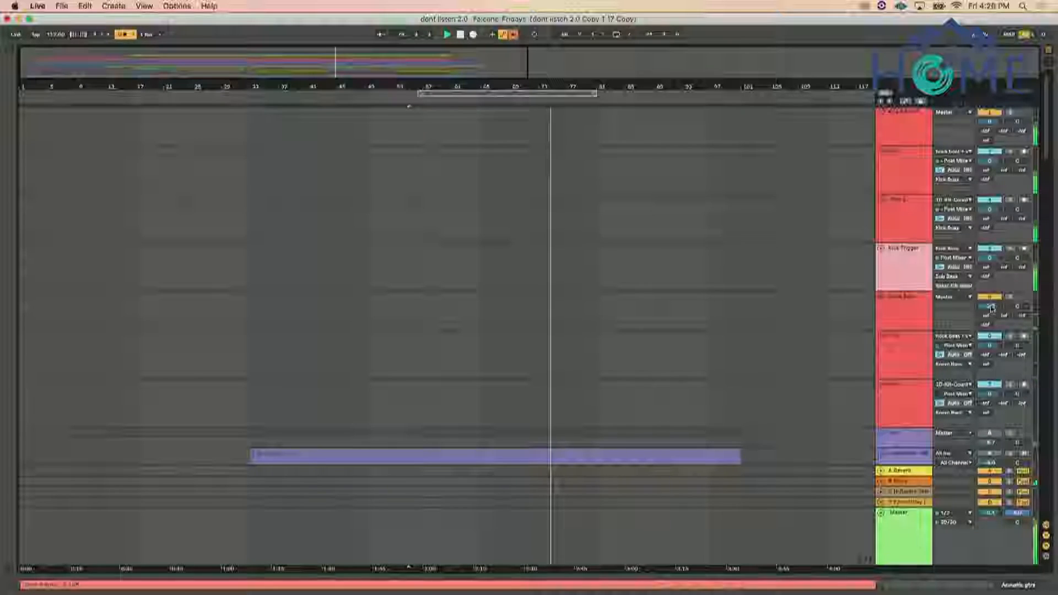
pyautogui.scroll(-15, 890, 330)
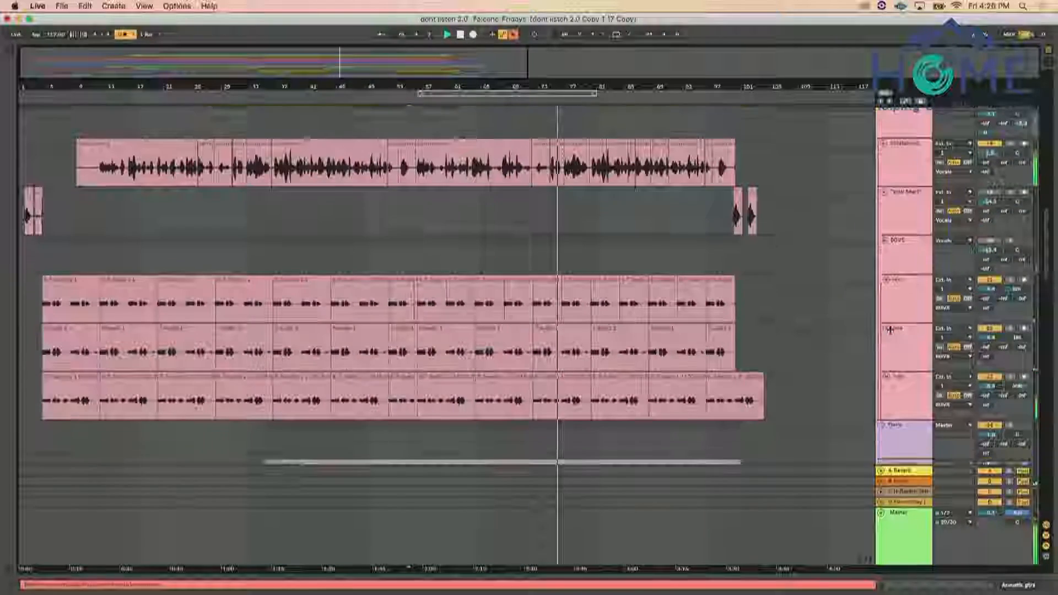
pyautogui.scroll(3, 890, 331)
pyautogui.scroll(-6, 891, 330)
pyautogui.scroll(-12, 890, 331)
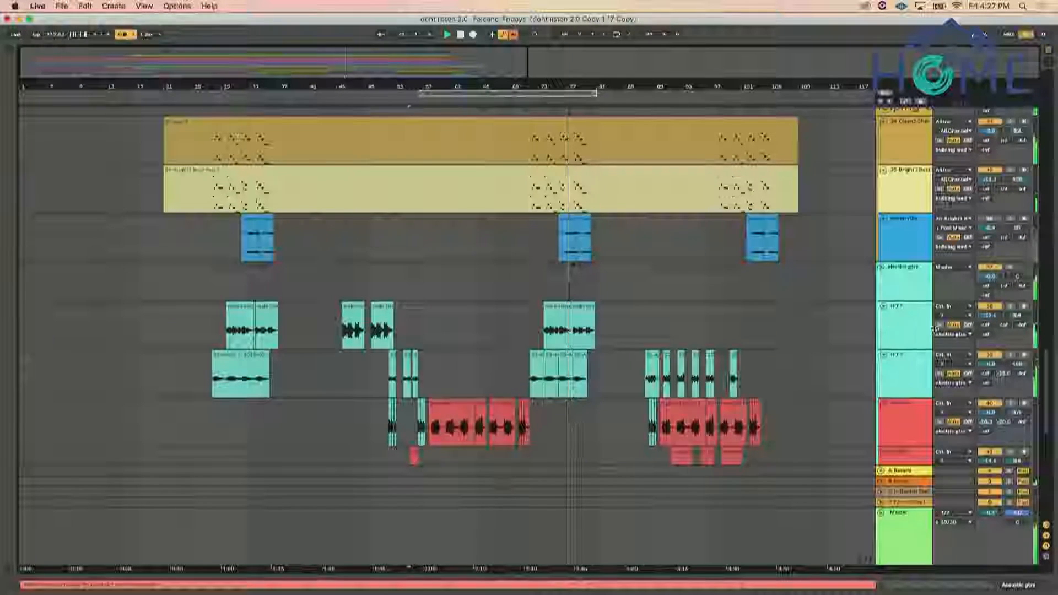
# Select both riff tracks in the electric guitars group and lower their volumes together
pyautogui.click(919, 325)
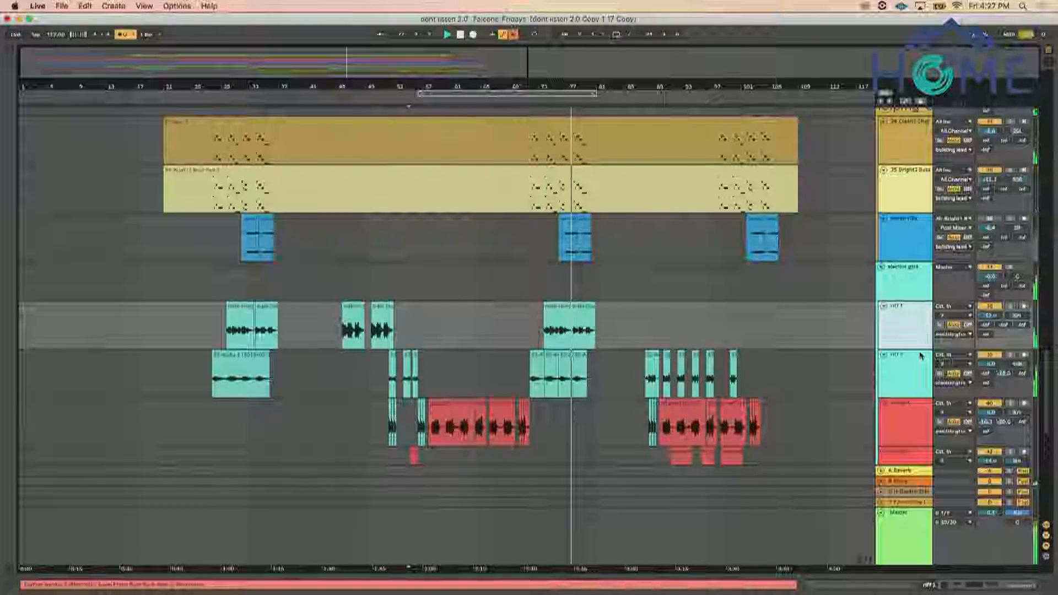
pyautogui.keyDown('shift'); pyautogui.click(921, 355); pyautogui.keyUp('shift')
pyautogui.moveTo(993, 317); pyautogui.dragTo(993, 329)
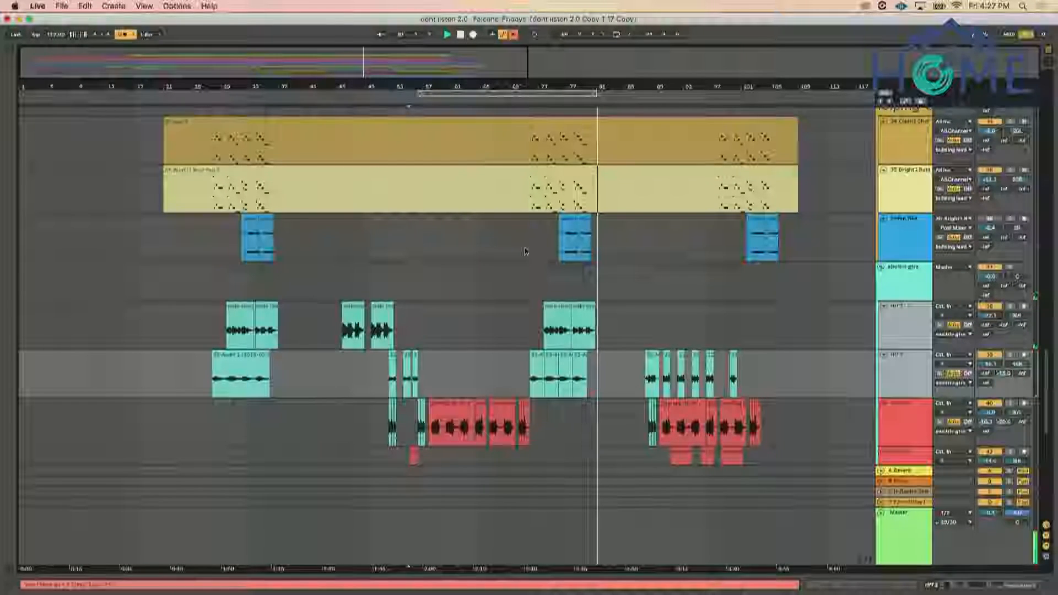
# Replay from just before the bar 57 section, switch the Tops group back on and raise its volume
pyautogui.scroll(-10, 533, 269)
pyautogui.scroll(12, 533, 269)
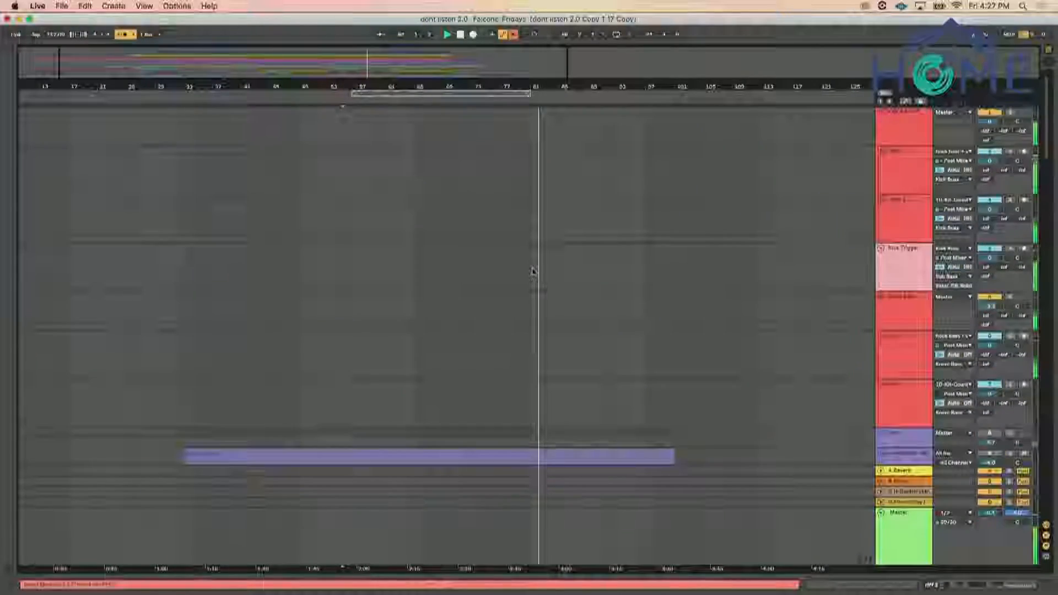
pyautogui.scroll(-6, 533, 269)
pyautogui.scroll(-10, 533, 270)
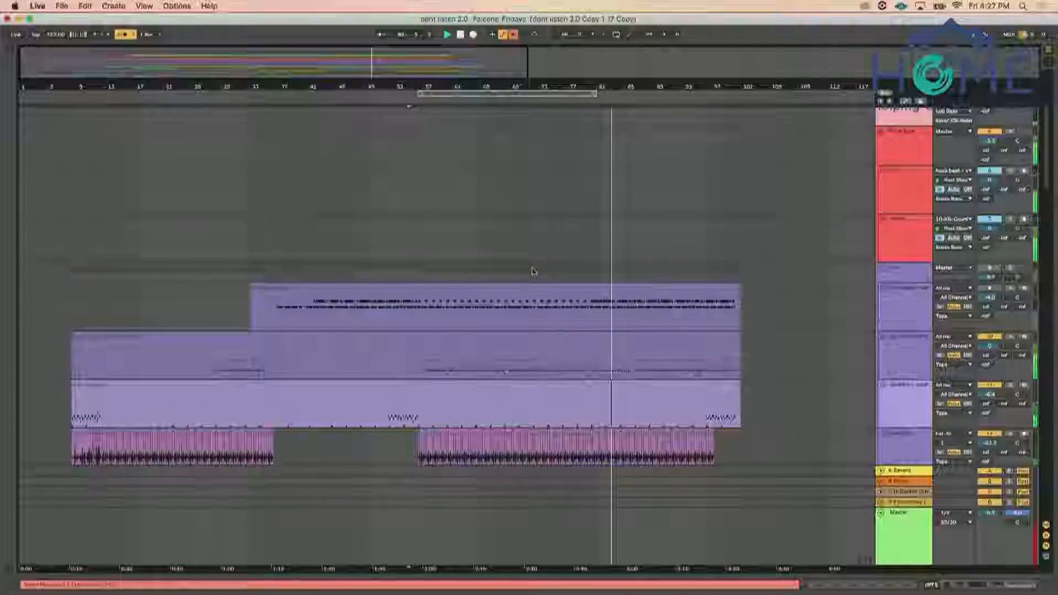
pyautogui.scroll(2, 532, 271)
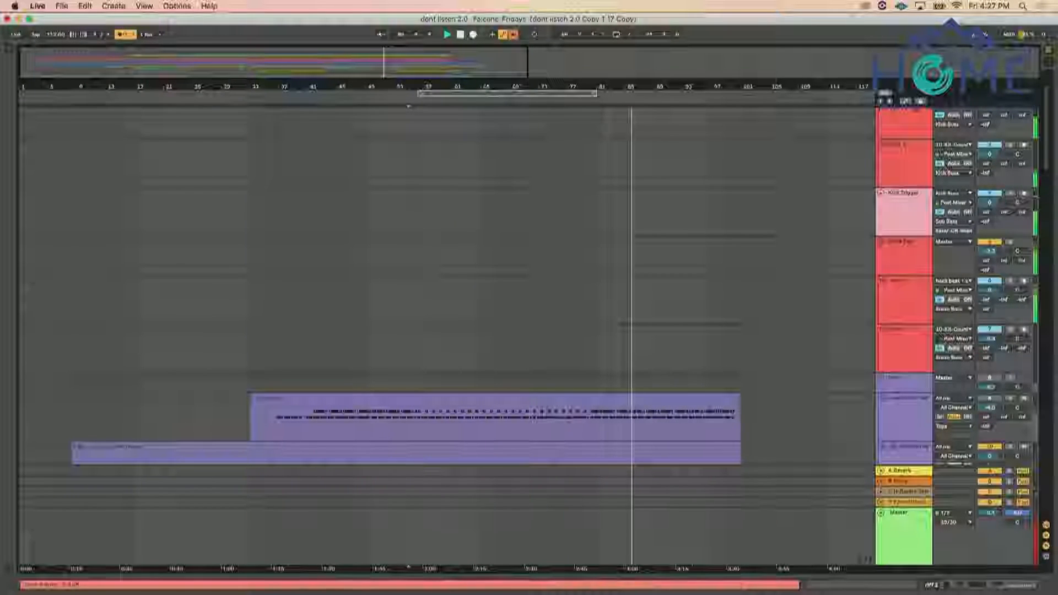
pyautogui.click(408, 382)
pyautogui.press('space')
pyautogui.press('space')
pyautogui.scroll(-10, 409, 380)
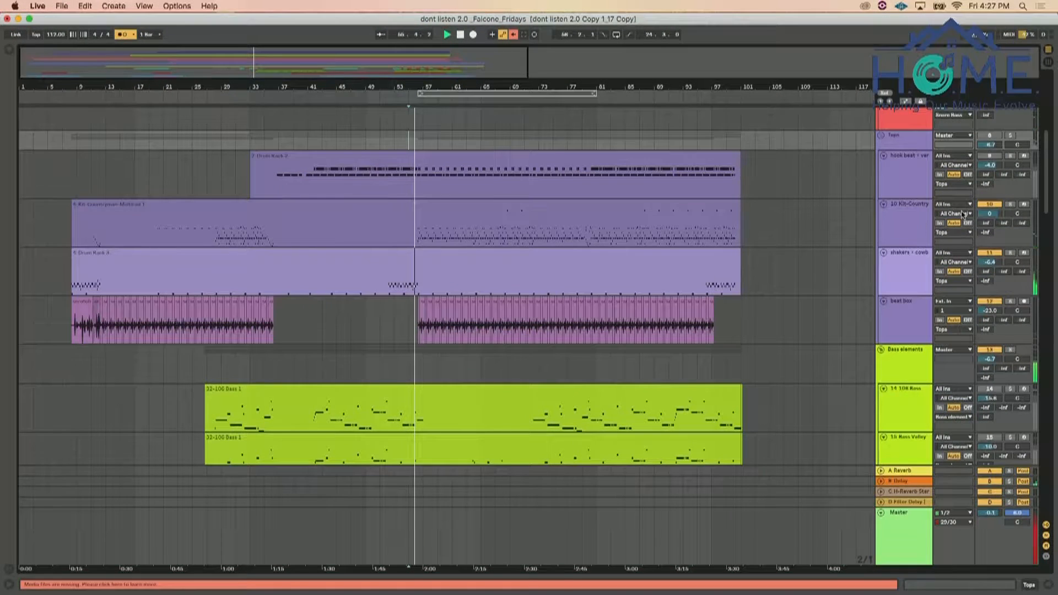
pyautogui.click(992, 137)
pyautogui.moveTo(993, 145); pyautogui.dragTo(993, 128)
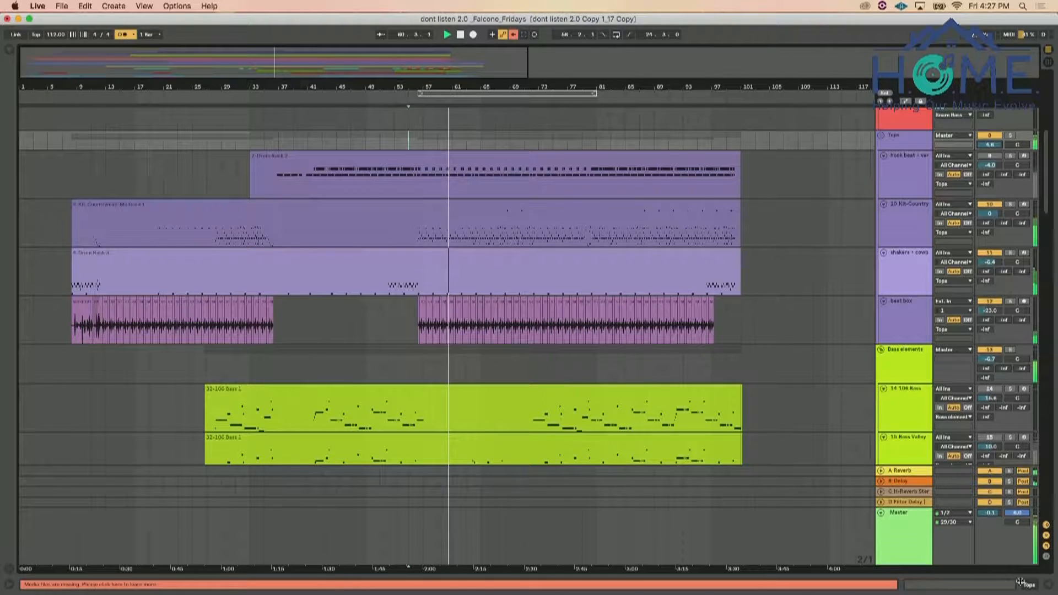
# Search the plug-ins for "ssl" and load SSLComp Stereo on the Master track
pyautogui.click(926, 525)
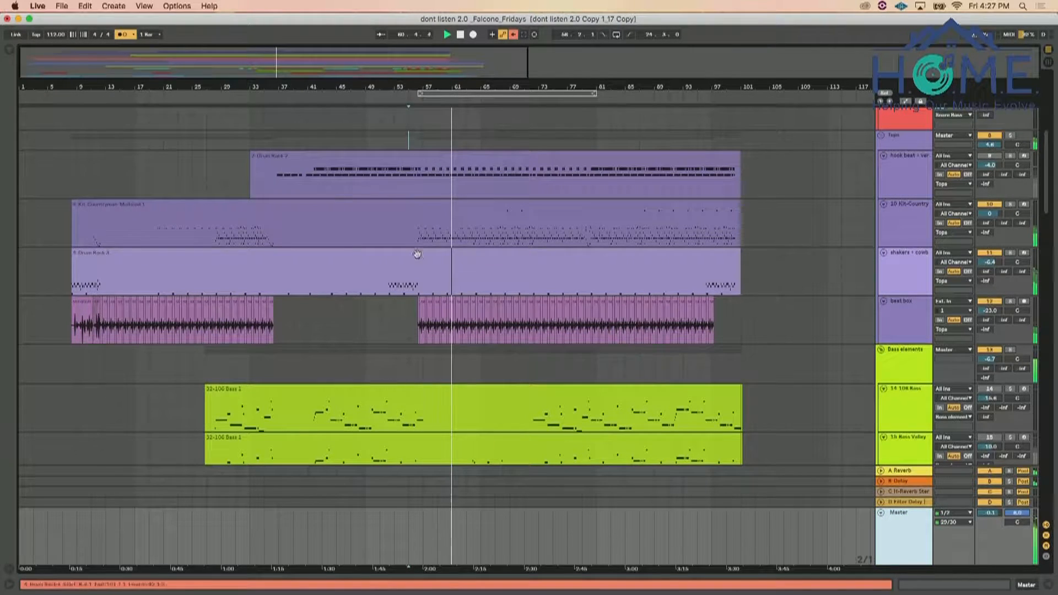
pyautogui.click(10, 50)
pyautogui.doubleClick(54, 52)
pyautogui.write('s')
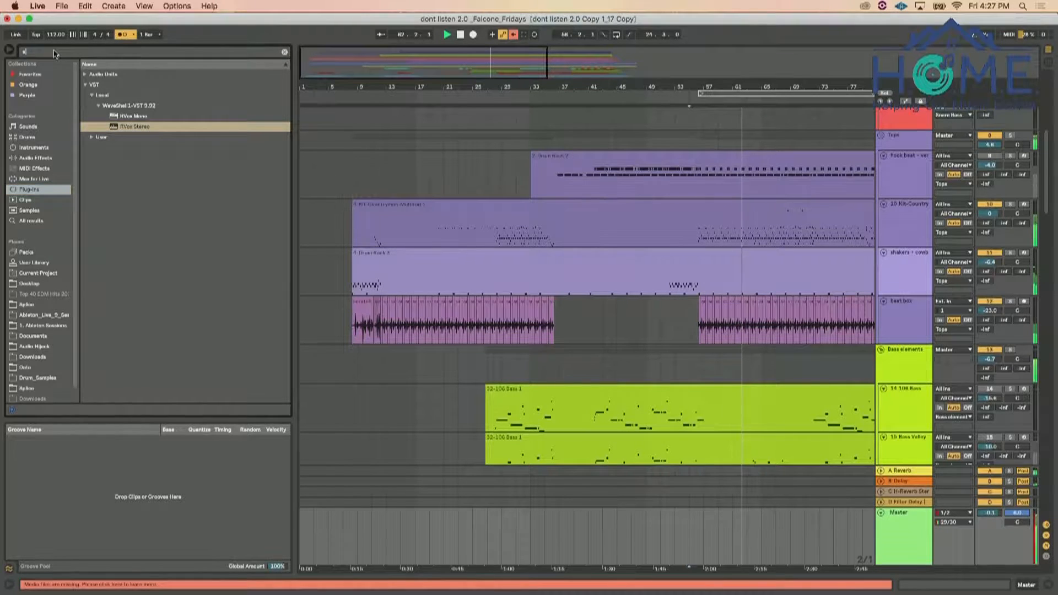
pyautogui.write('sl')
pyautogui.moveTo(726, 395); pyautogui.dragTo(890, 520)
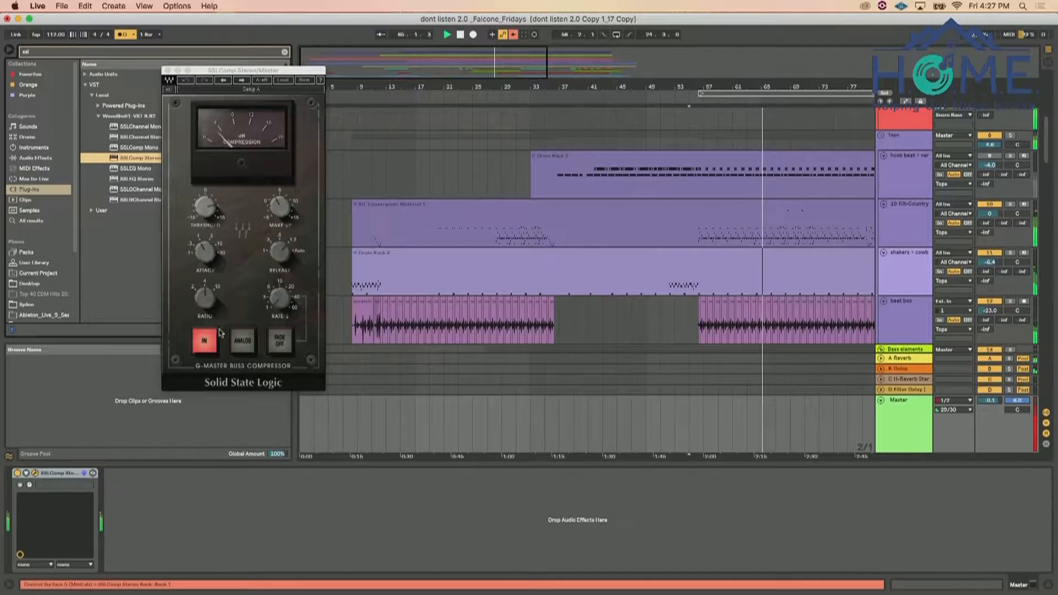
# Adjust the attack, threshold and release of the SSL bus compressor, and close its window
pyautogui.moveTo(206, 256); pyautogui.dragTo(207, 188)
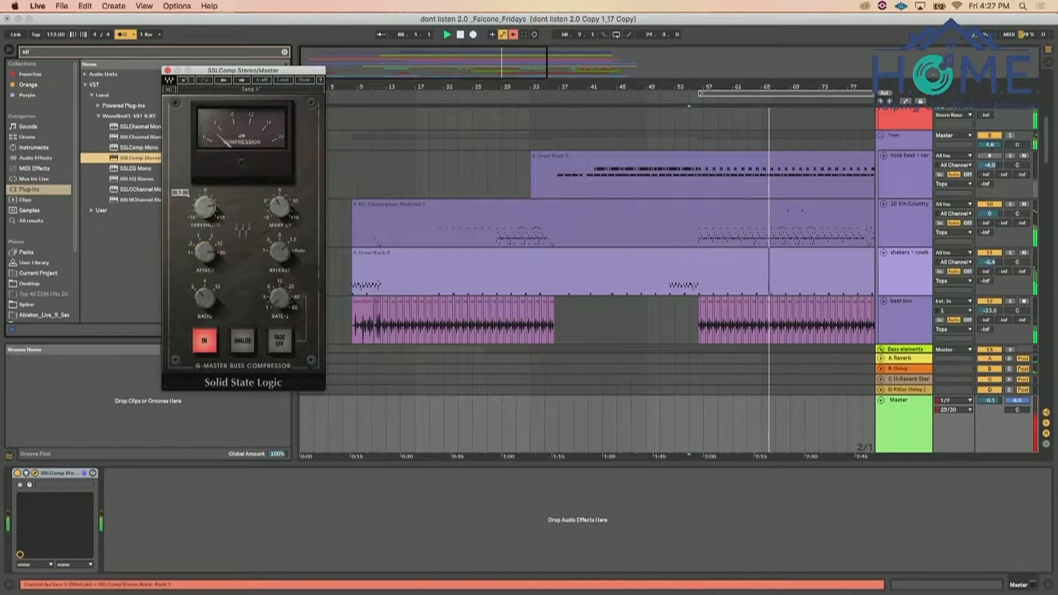
pyautogui.moveTo(279, 249); pyautogui.dragTo(279, 267)
pyautogui.moveTo(280, 207)
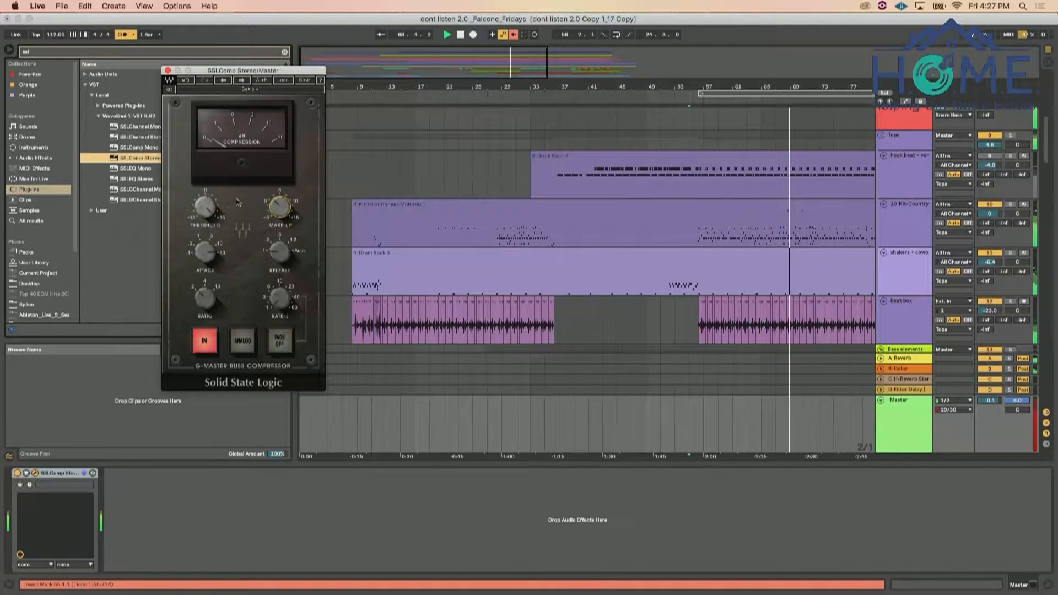
pyautogui.click(167, 70)
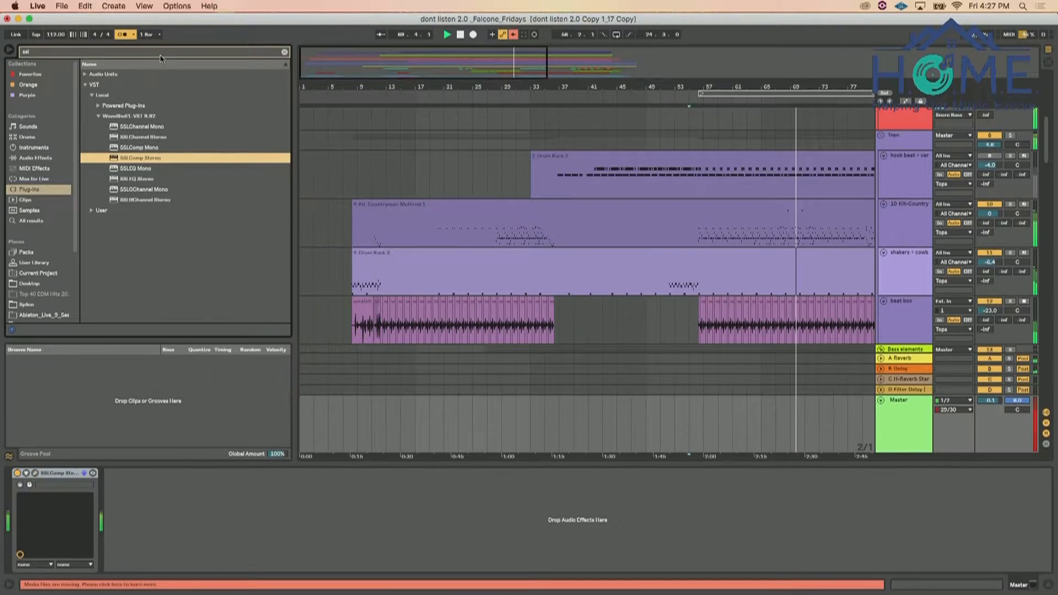
# Search the plug-ins for "linmb" and add LinMB Stereo after the SSL compressor on the Master
pyautogui.click(158, 52)
pyautogui.write('linmb')
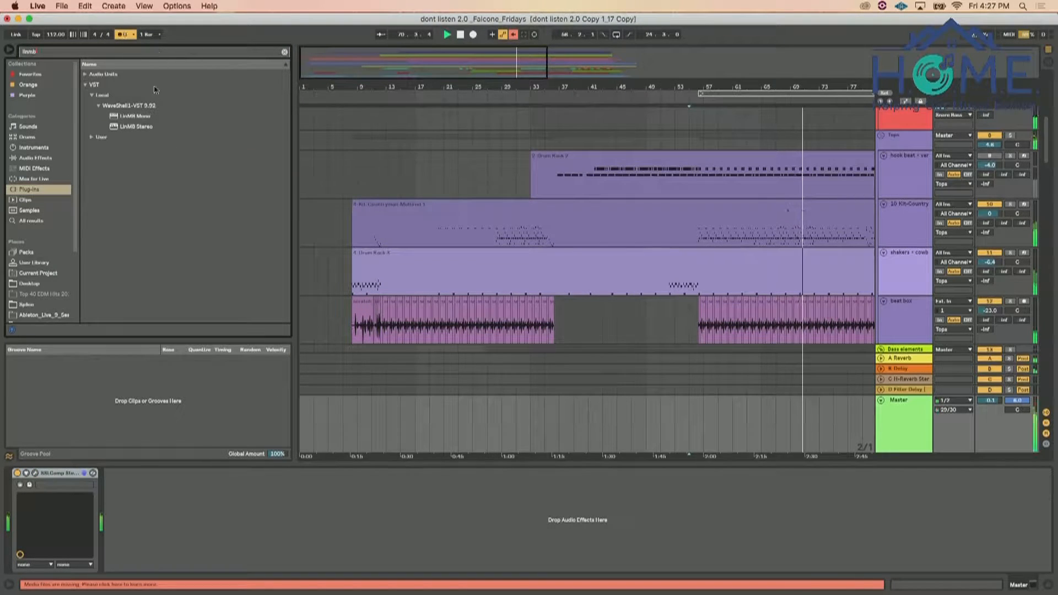
pyautogui.press('Down')
pyautogui.press('Down')
pyautogui.moveTo(138, 486); pyautogui.dragTo(141, 501)
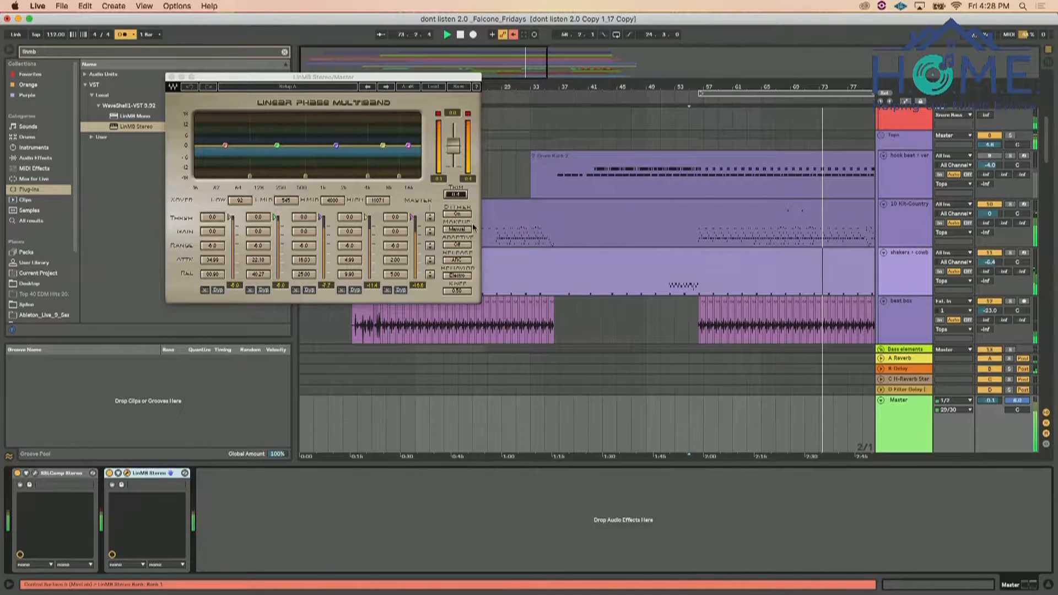
# Set LinMB's upper crossovers to 305, 1024 and 4000 Hz, with makeup on Auto
pyautogui.moveTo(306, 176); pyautogui.dragTo(287, 176)
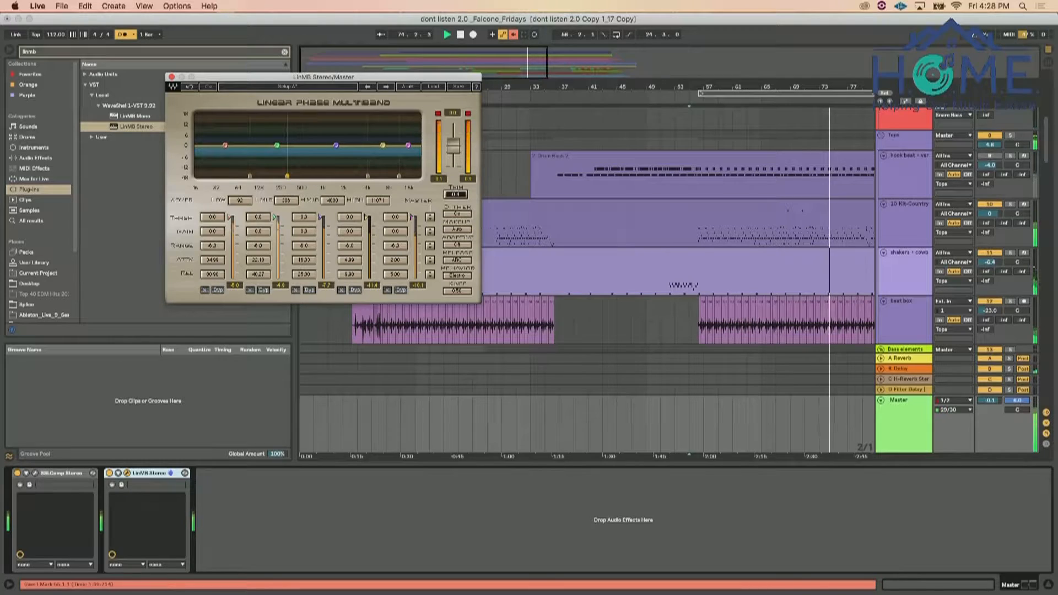
pyautogui.moveTo(368, 177); pyautogui.dragTo(324, 177)
pyautogui.moveTo(399, 176); pyautogui.dragTo(367, 176)
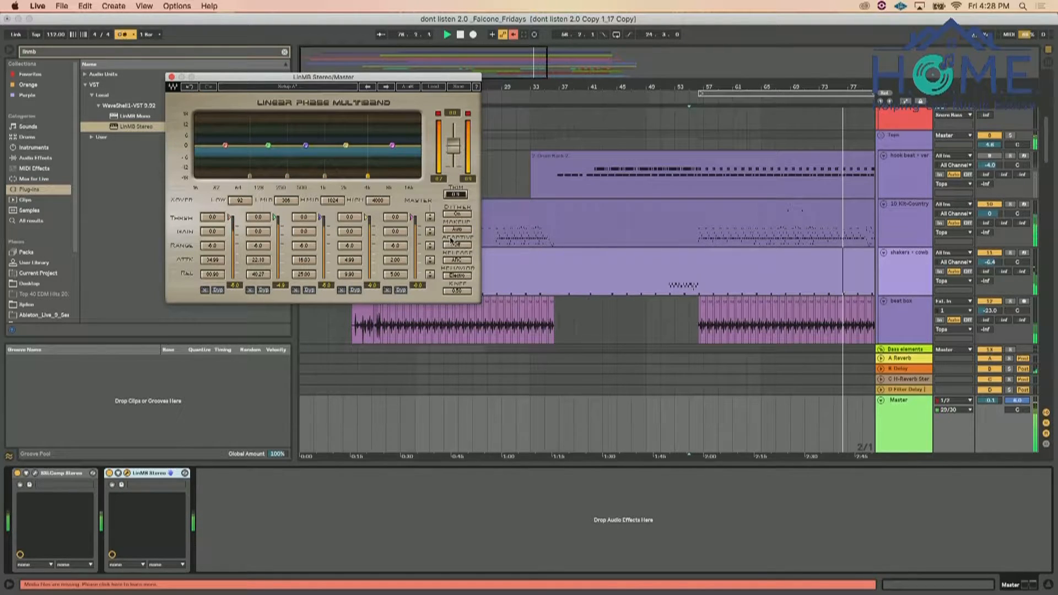
# Lower the thresholds of LinMB's five bands, with the low band at about -6.1, and close the plug-in window
pyautogui.moveTo(231, 218); pyautogui.dragTo(231, 221)
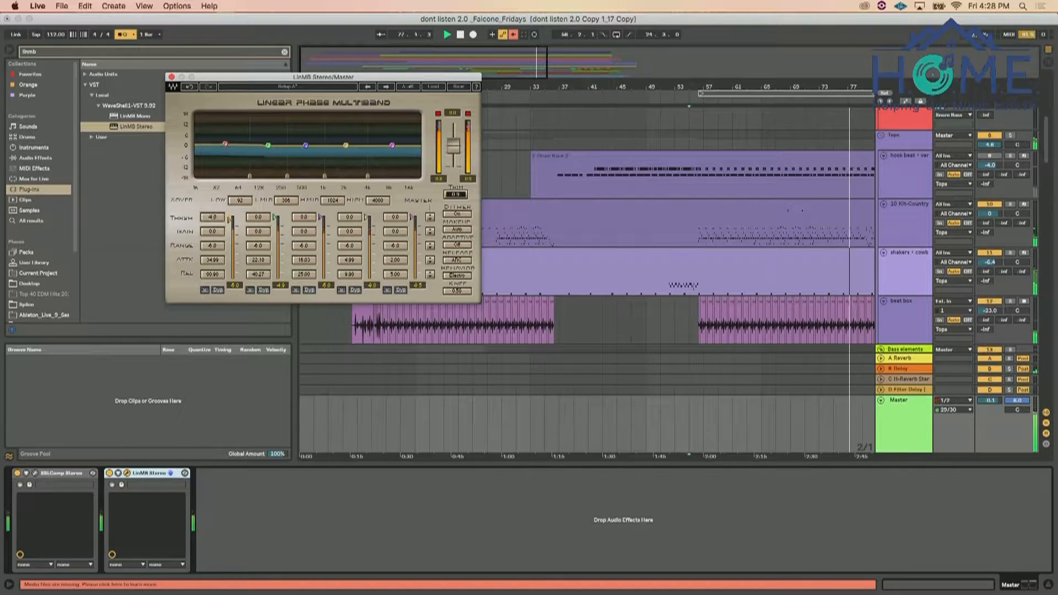
pyautogui.moveTo(231, 221); pyautogui.dragTo(231, 223)
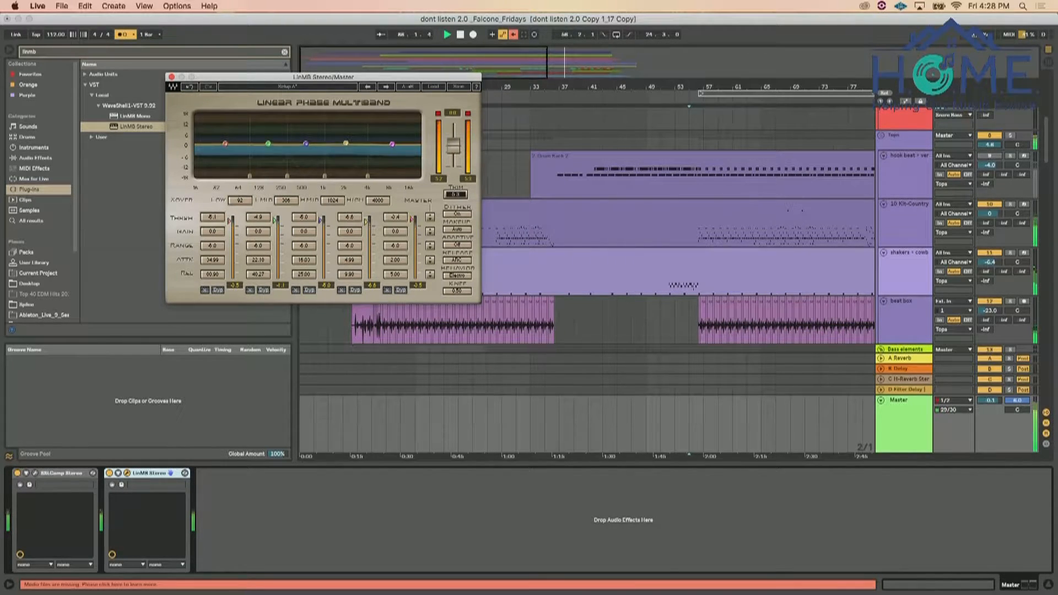
pyautogui.click(171, 77)
# Search the plug-ins for "pro", add FabFilter Pro-L 2 last on the Master with about 2.9 dB gain, and close its window
pyautogui.click(257, 55)
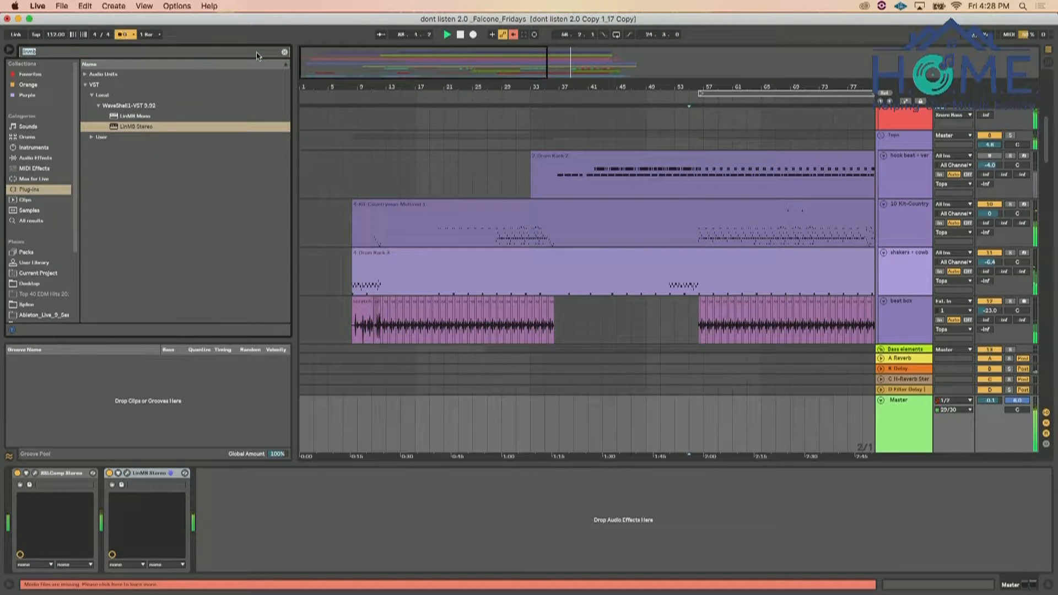
pyautogui.write('pro')
pyautogui.moveTo(152, 202); pyautogui.dragTo(296, 473)
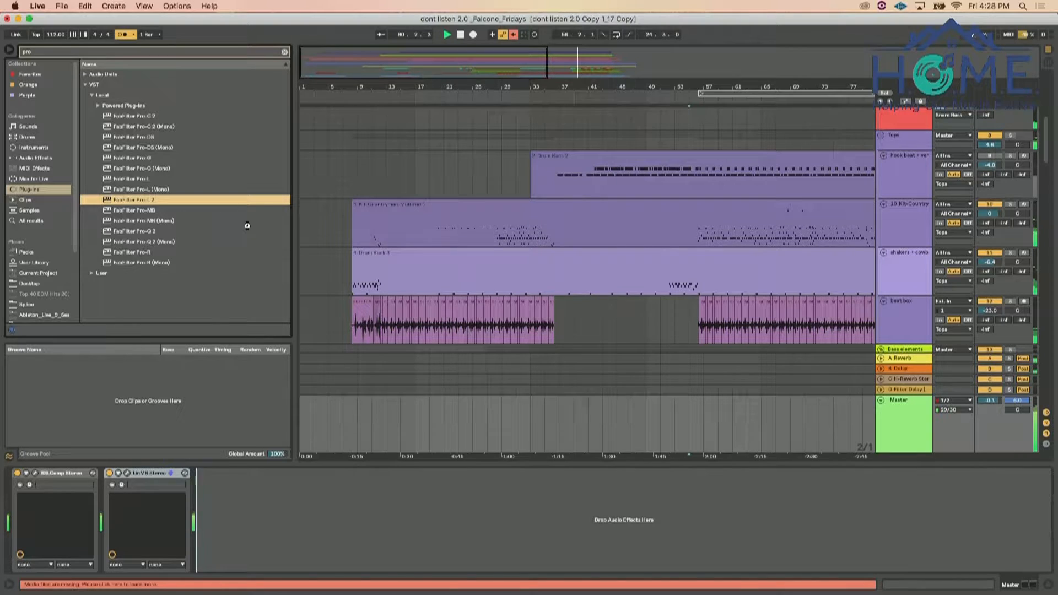
pyautogui.moveTo(200, 289)
pyautogui.mouseDown()
pyautogui.moveTo(199, 268)
pyautogui.moveTo(196, 278)
pyautogui.mouseUp()
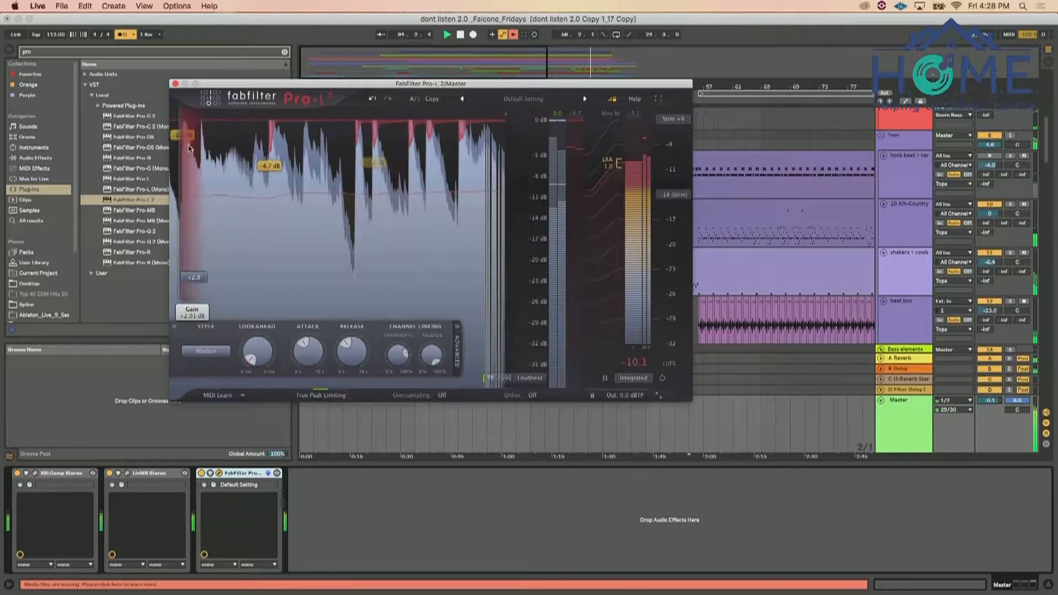
pyautogui.click(175, 84)
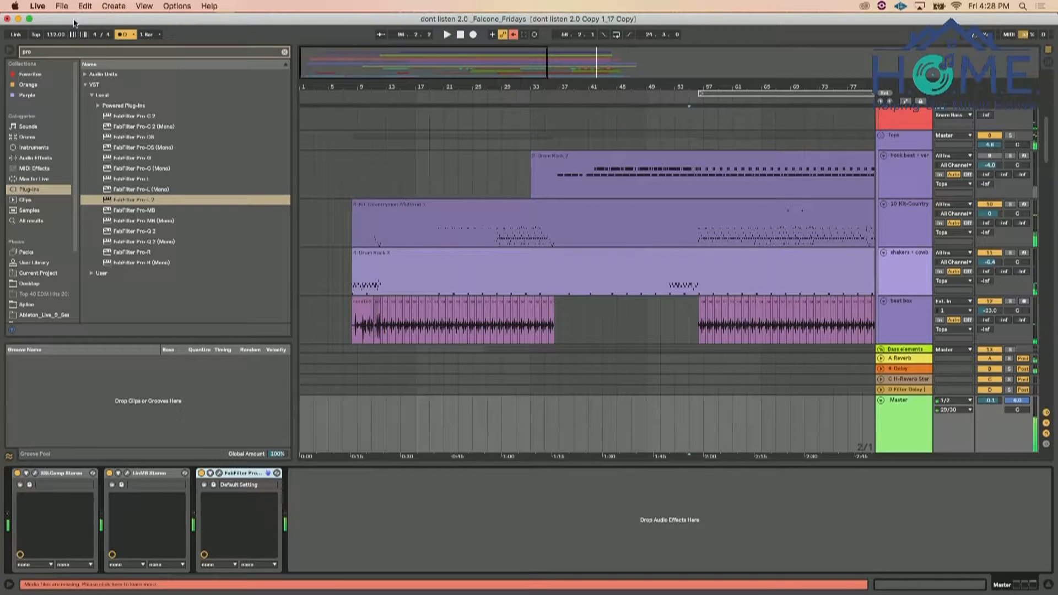
# Set the audio buffer size to 2048 Samples in the preferences and close them
pyautogui.click(38, 6)
pyautogui.click(50, 35)
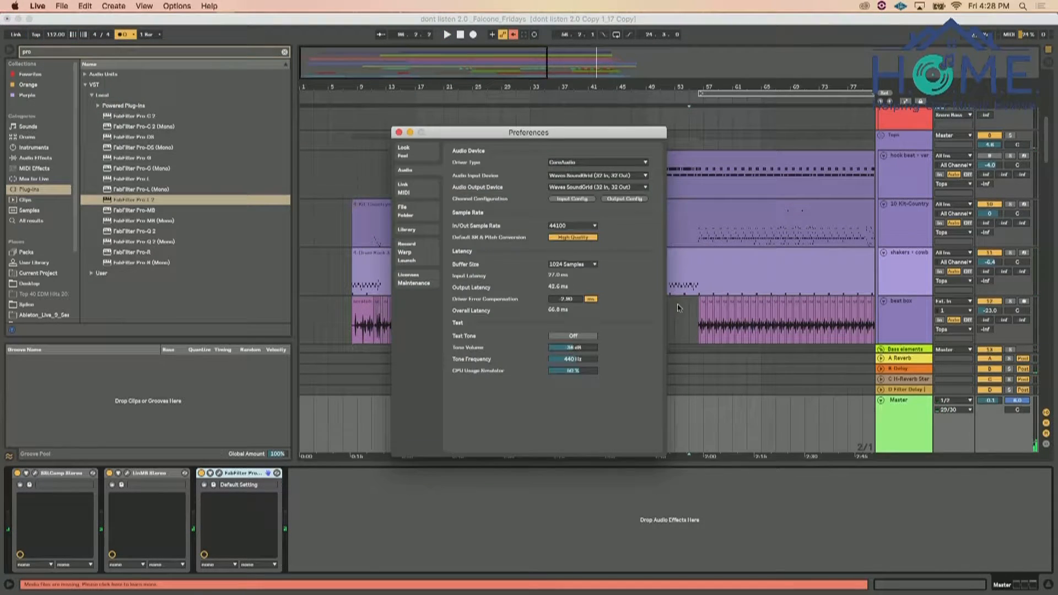
pyautogui.click(582, 267)
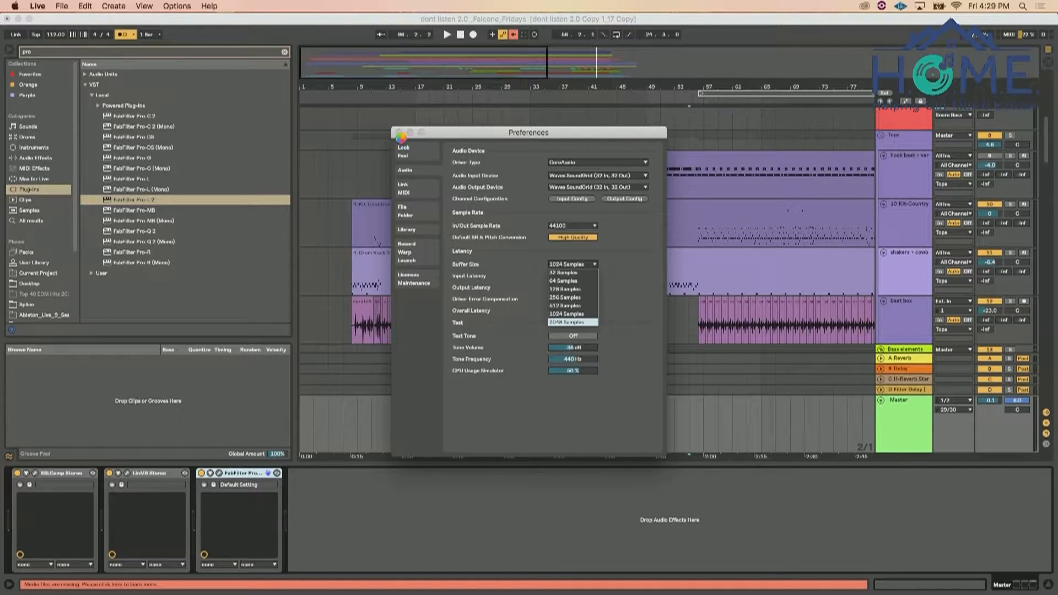
pyautogui.click(400, 134)
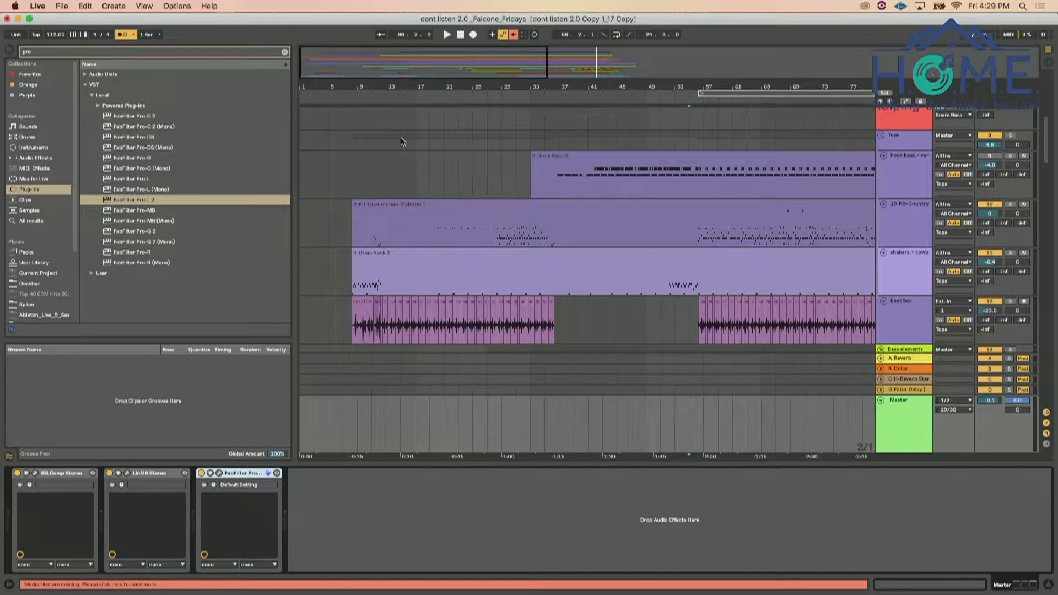
# Play the song and raise the Bass elements group volume to -4.4 dB
pyautogui.press('space')
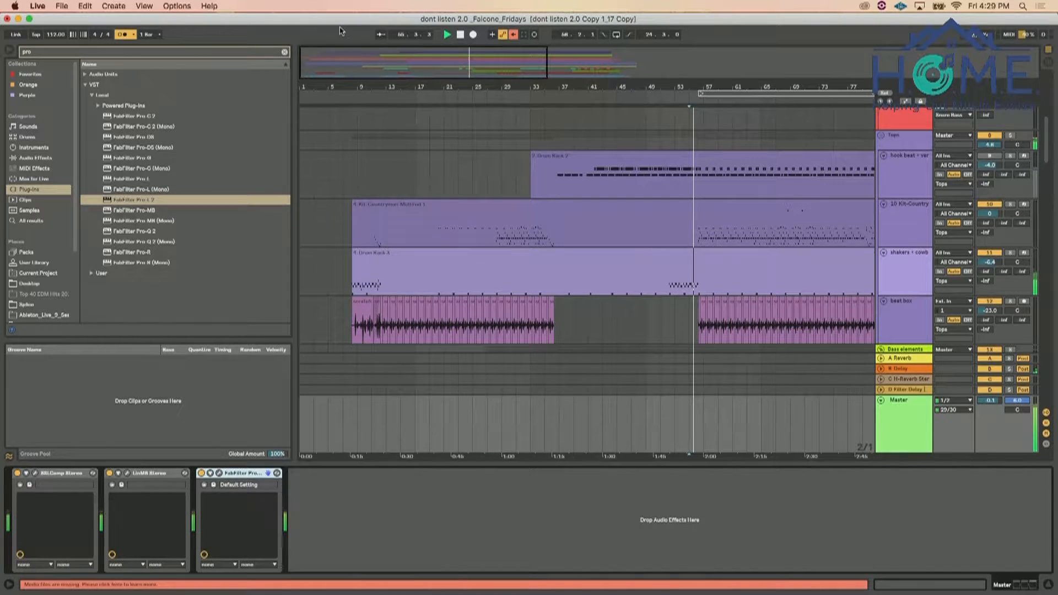
pyautogui.scroll(-6, 530, 366)
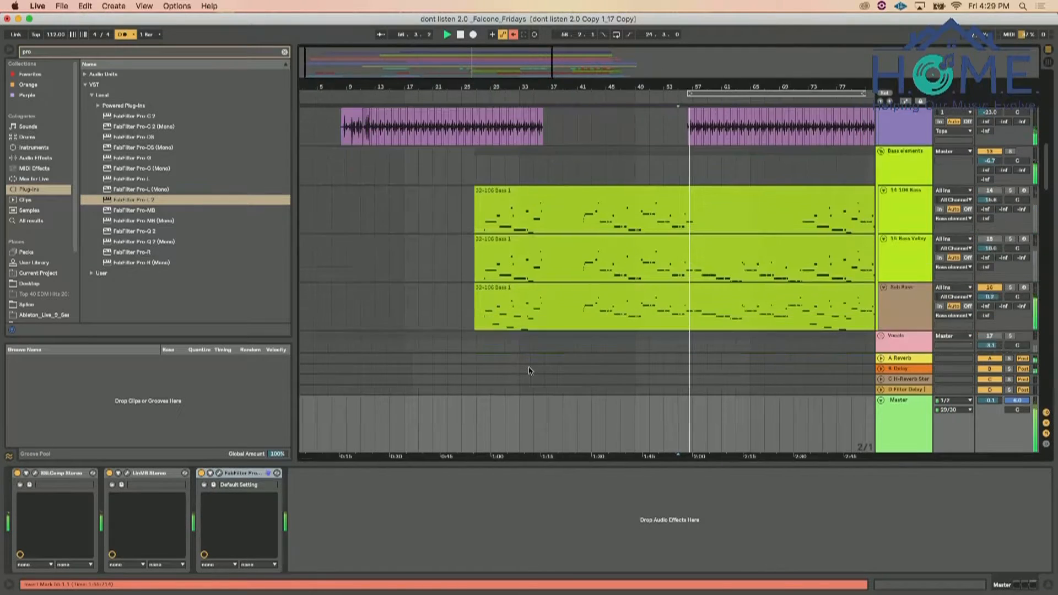
pyautogui.scroll(-1, 976, 237)
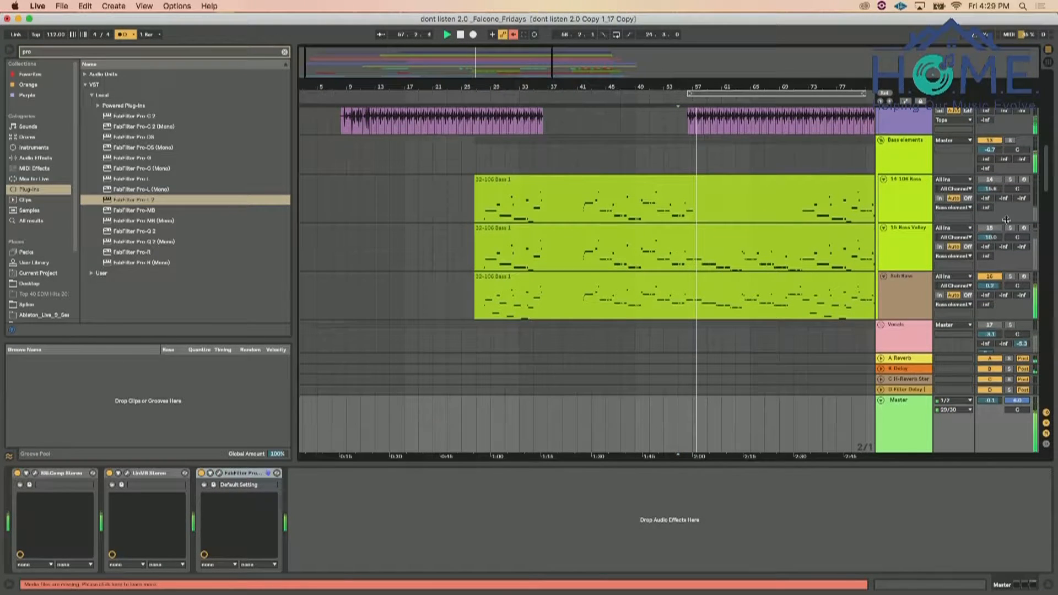
pyautogui.moveTo(992, 150); pyautogui.dragTo(992, 141)
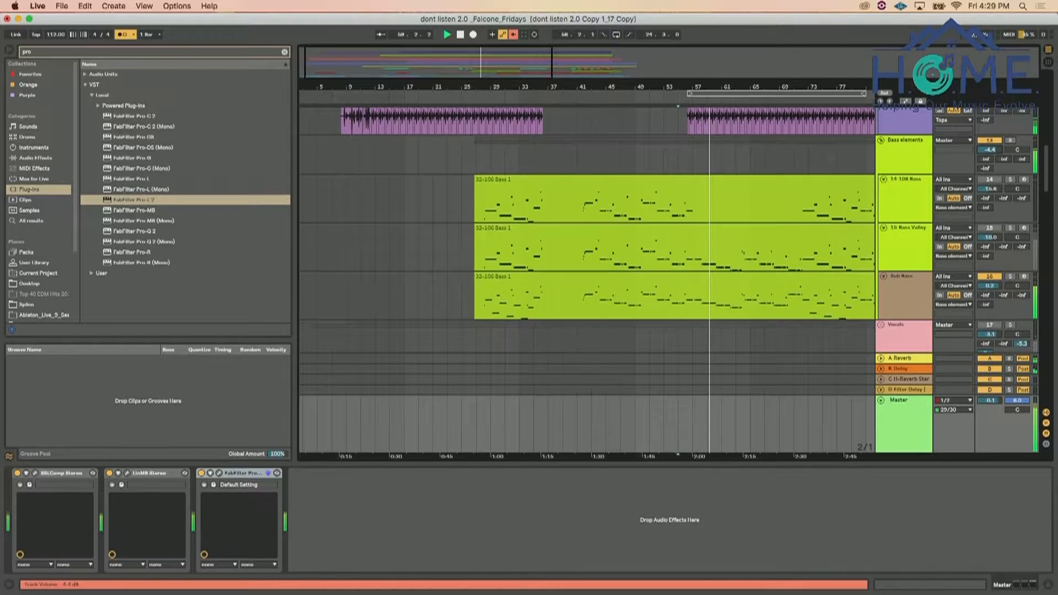
# Search the plug-ins for "imager" and add iZotope Ozone 6 Imager between LinMB and Pro-L 2 on the Master
pyautogui.click(200, 54)
pyautogui.press('BackSpace')
pyautogui.write('imager')
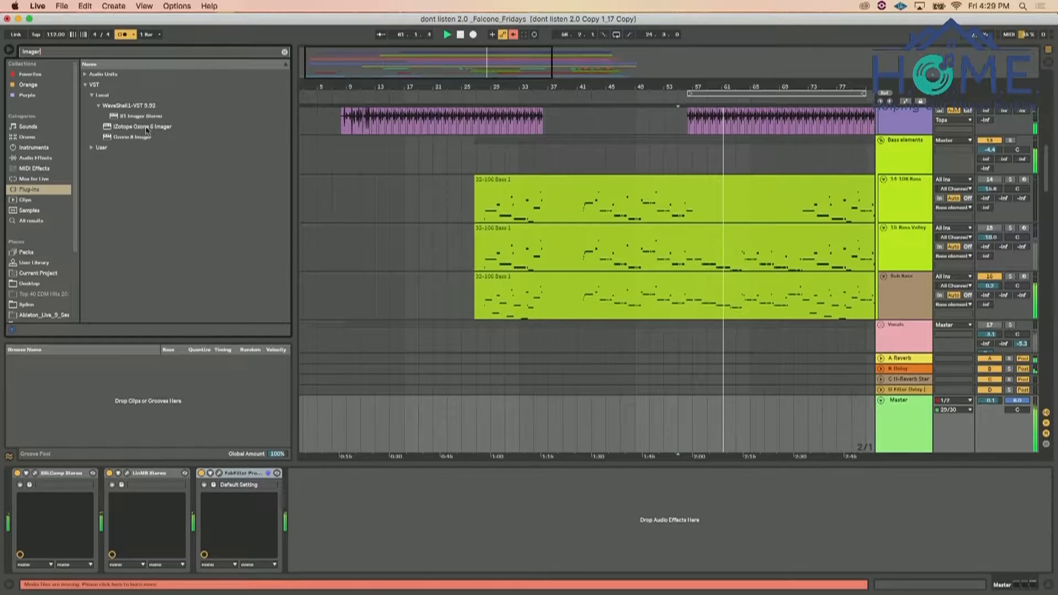
pyautogui.click(142, 127)
pyautogui.moveTo(142, 130); pyautogui.dragTo(199, 495)
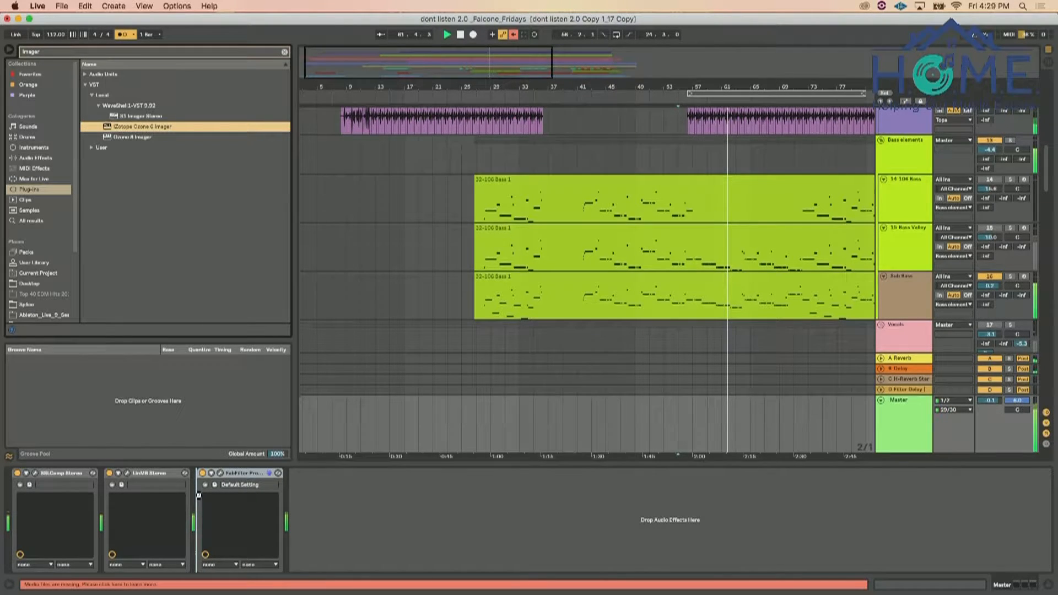
pyautogui.moveTo(199, 495); pyautogui.dragTo(200, 495)
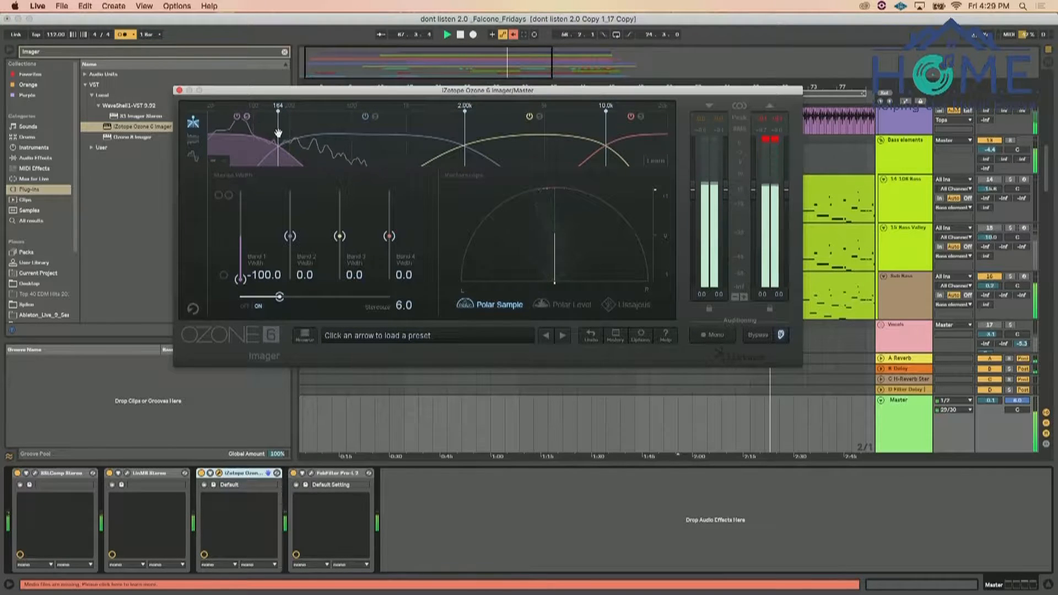
# Set the Imager crossovers to about 172, 503 and 3.18k Hz and band widths to -100, 10.1, 15.2 and 25.3, and close its window
pyautogui.moveTo(269, 132); pyautogui.dragTo(281, 127)
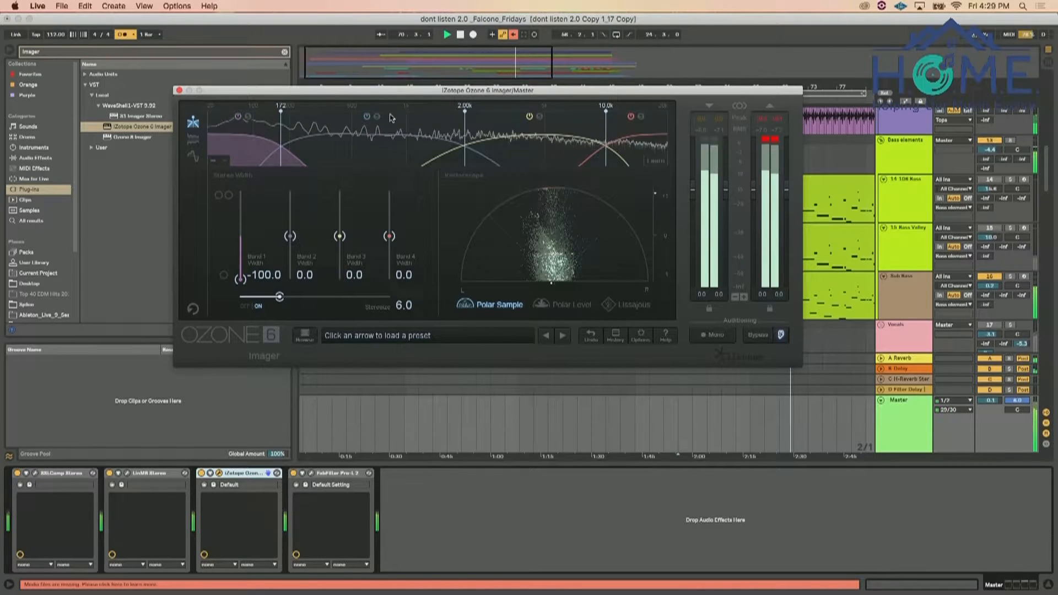
pyautogui.moveTo(395, 129); pyautogui.dragTo(352, 126)
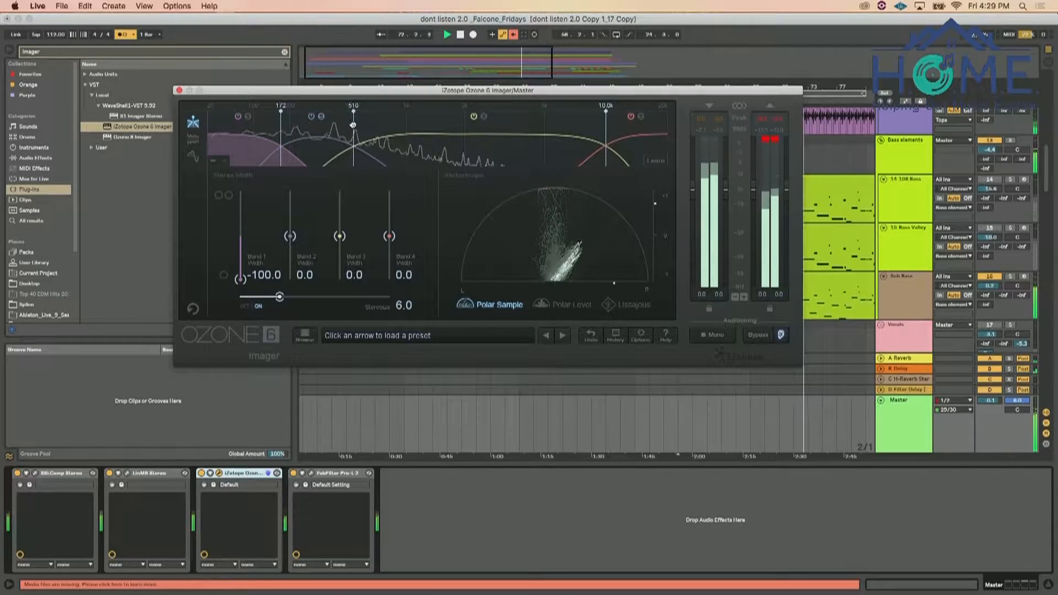
pyautogui.moveTo(290, 236); pyautogui.dragTo(292, 232)
pyautogui.moveTo(606, 132); pyautogui.dragTo(505, 132)
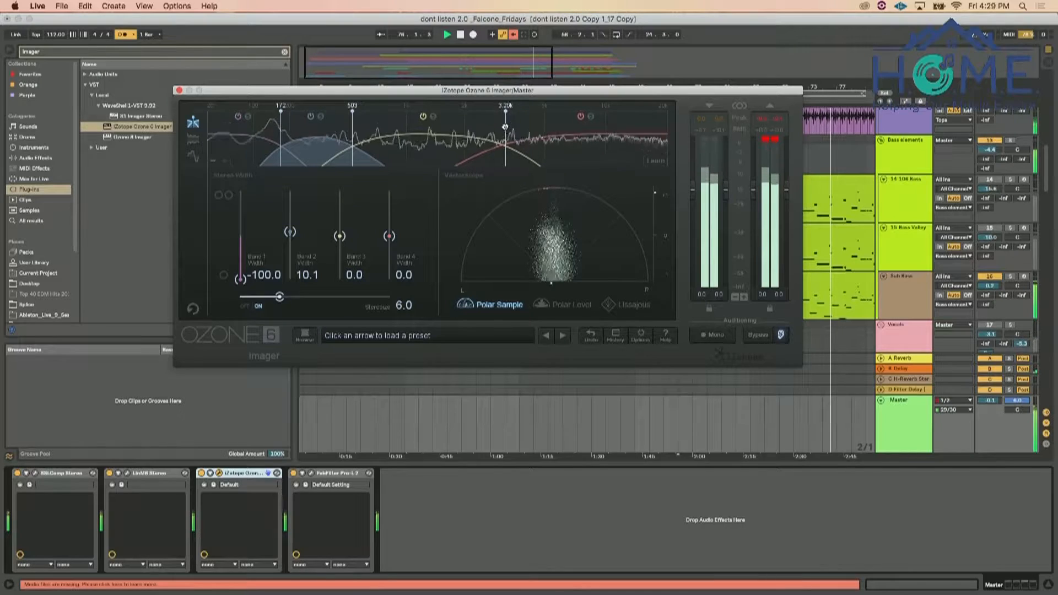
pyautogui.moveTo(339, 237); pyautogui.dragTo(390, 226)
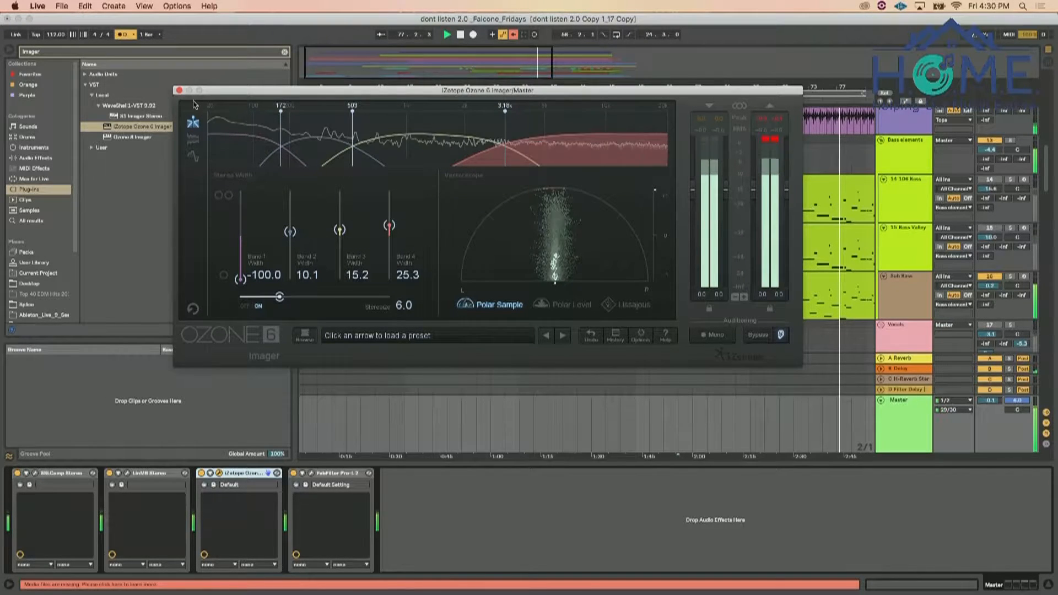
pyautogui.click(179, 91)
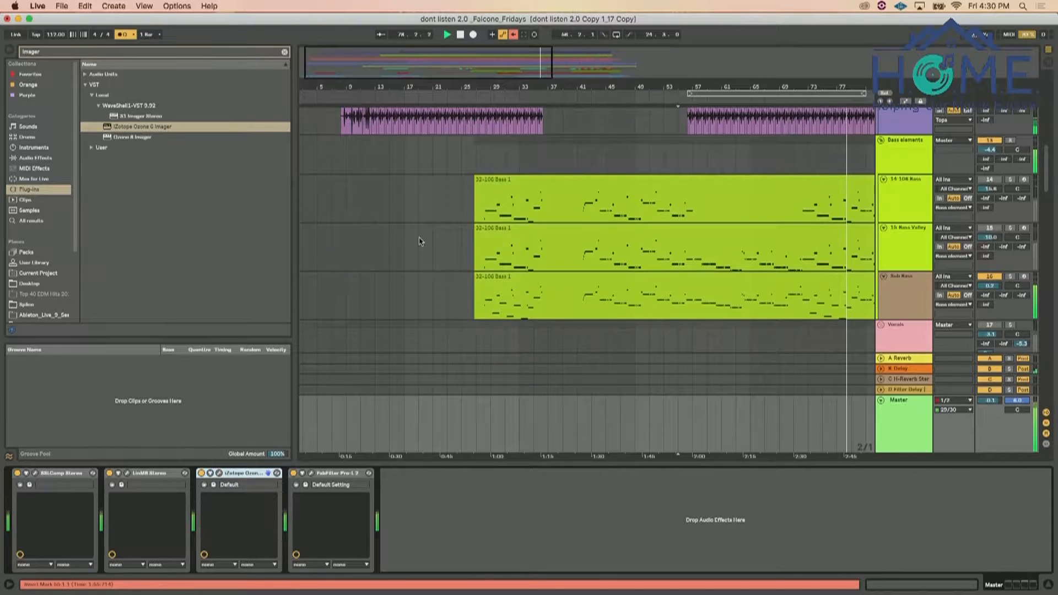
# Select the Snare Buss group, search the plug-ins for "cam" and add CamelCrusher after its SSL channel strip
pyautogui.moveTo(614, 85); pyautogui.dragTo(614, 52)
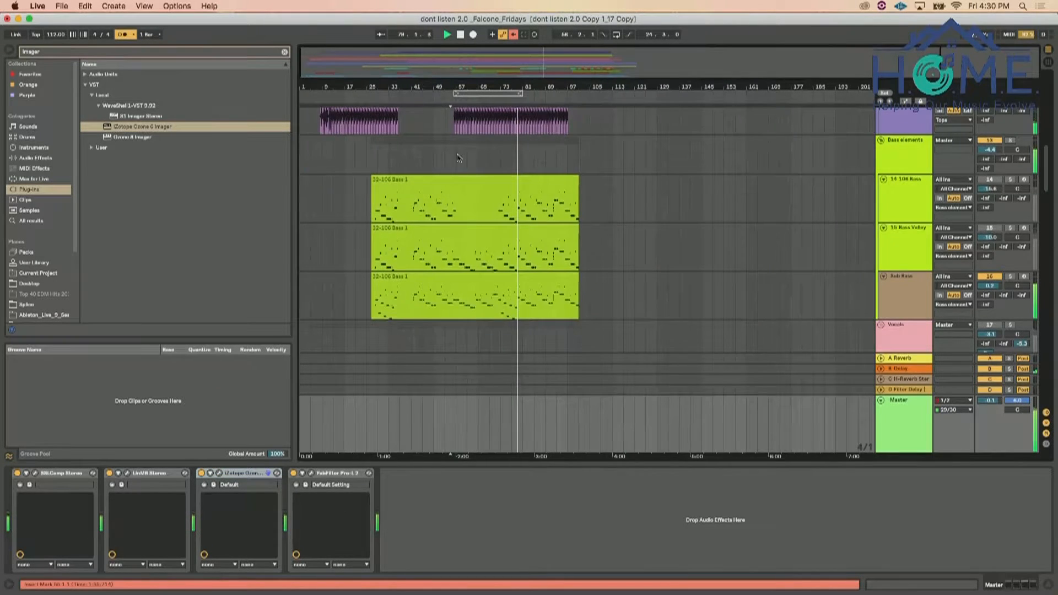
pyautogui.scroll(8, 458, 158)
pyautogui.scroll(-2, 458, 158)
pyautogui.scroll(-4, 458, 157)
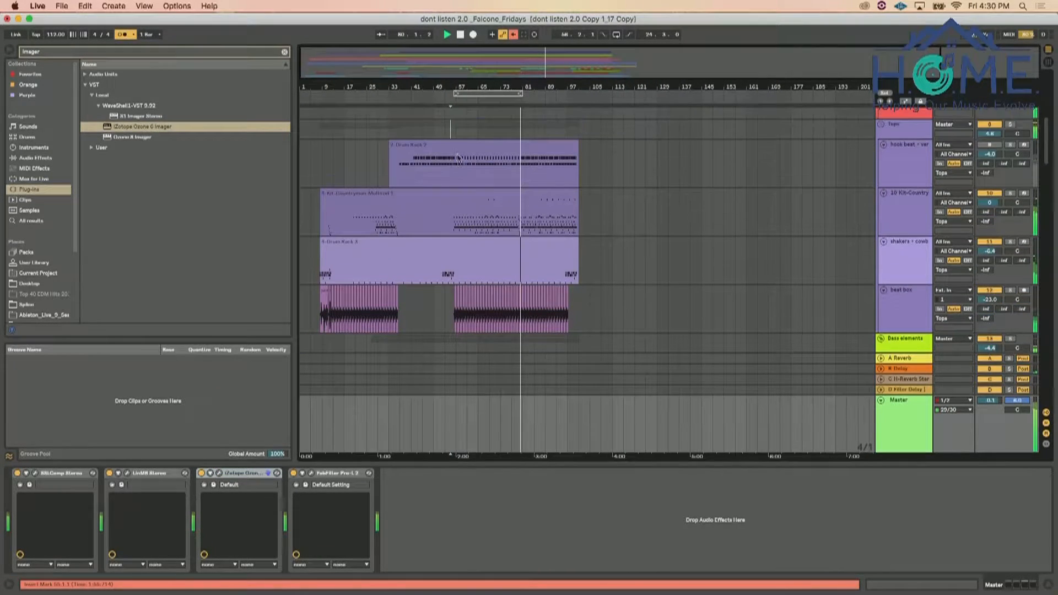
pyautogui.click(9, 50)
pyautogui.scroll(2, 300, 274)
pyautogui.scroll(5, 301, 275)
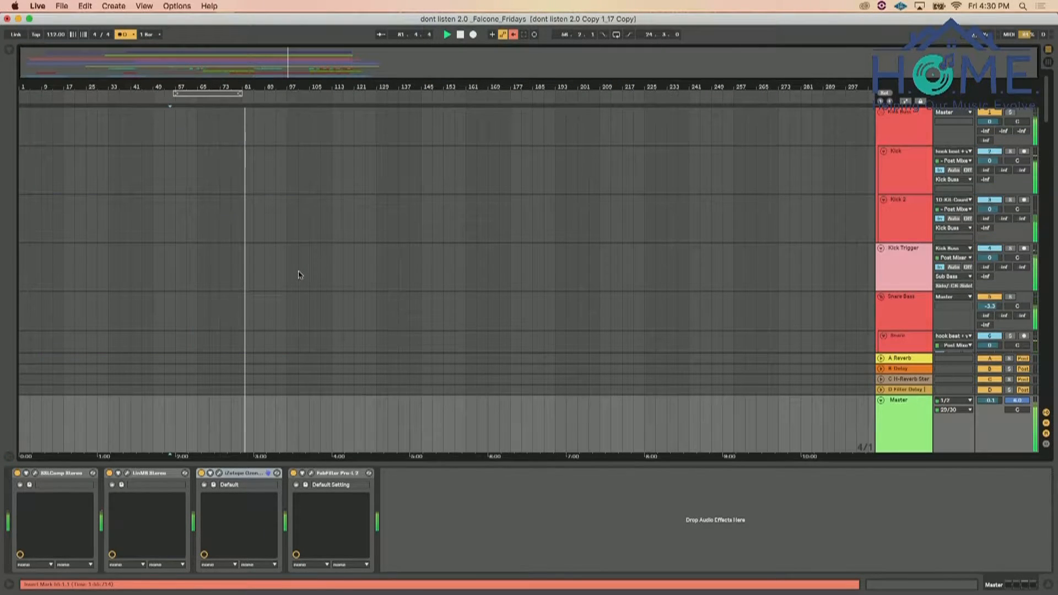
pyautogui.scroll(-3, 405, 243)
pyautogui.click(917, 202)
pyautogui.click(10, 50)
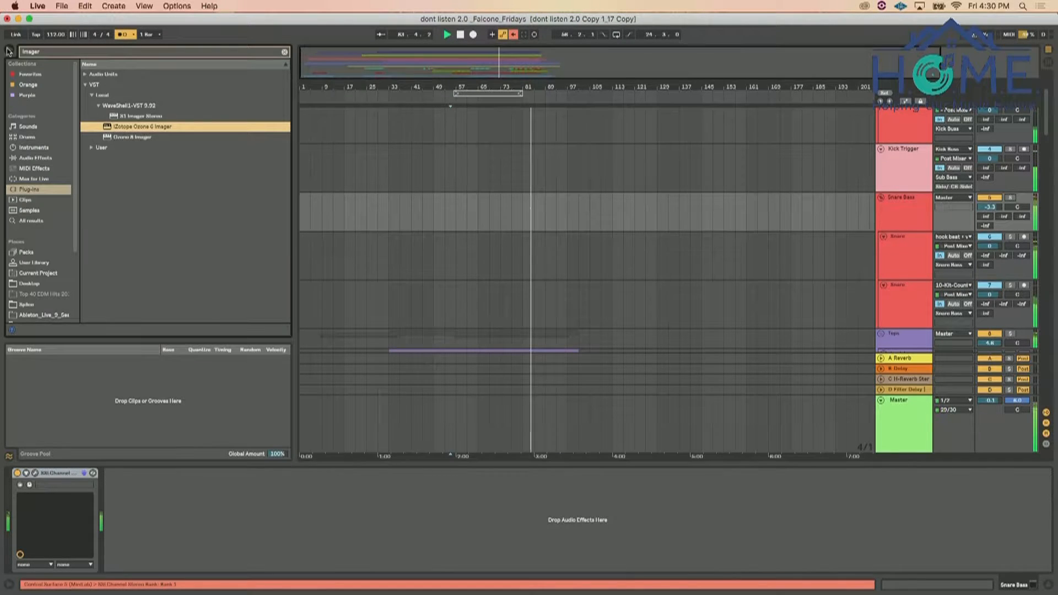
pyautogui.click(217, 55)
pyautogui.press('super+a')
pyautogui.write('ca')
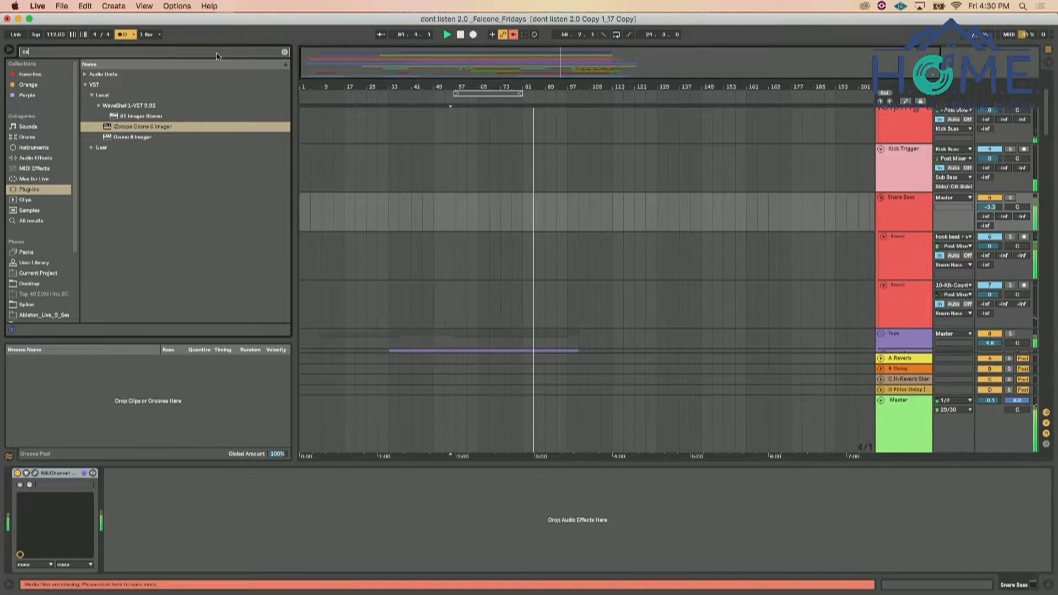
pyautogui.write('m')
pyautogui.click(140, 107)
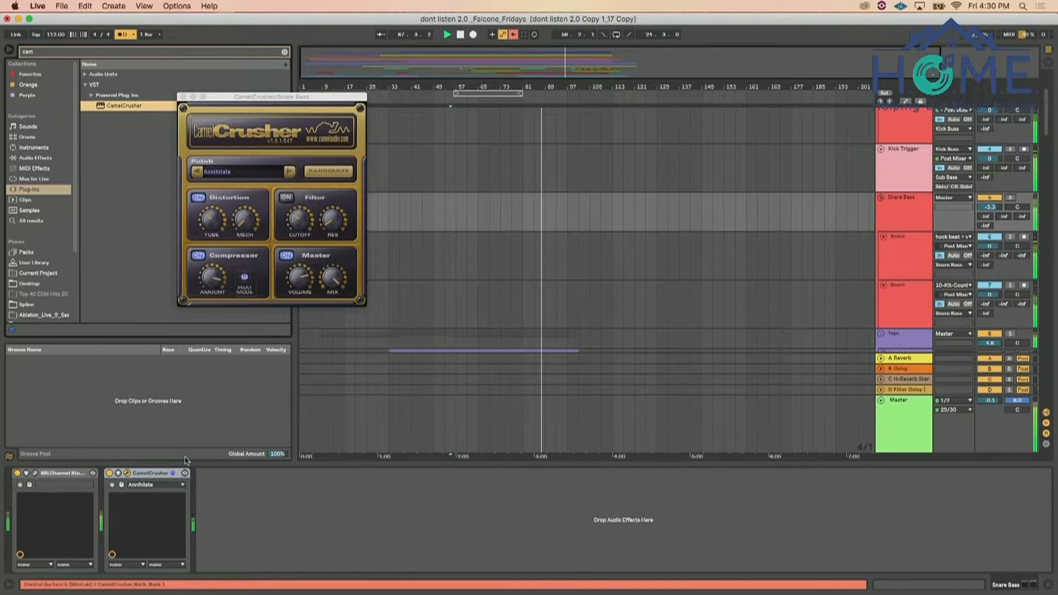
# Turn off Phat Mode in CamelCrusher on the Snare Buss, lower its compressor amount and mix, and close the window
pyautogui.click(246, 280)
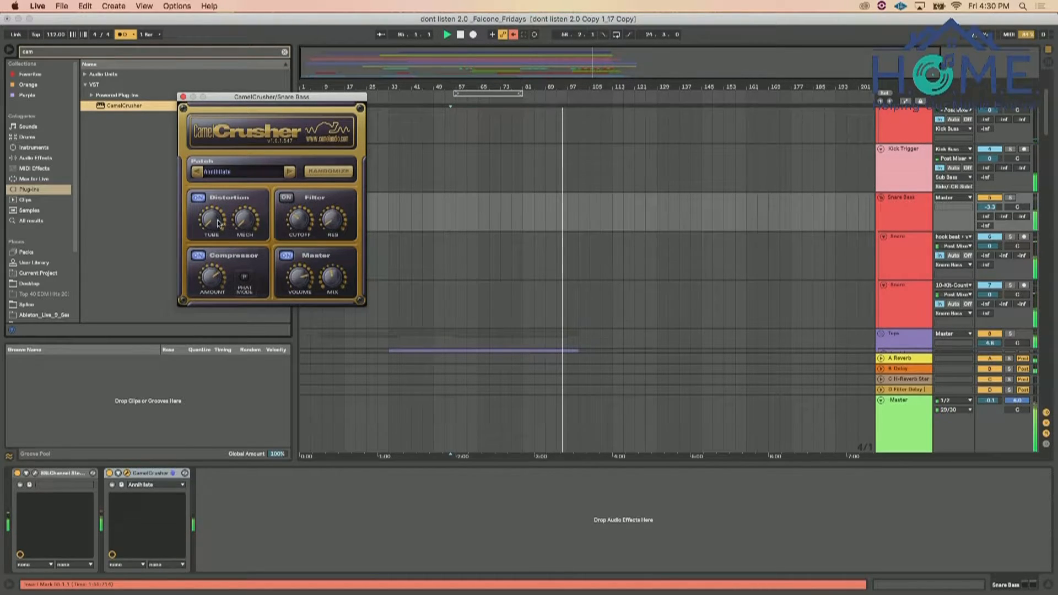
pyautogui.click(183, 97)
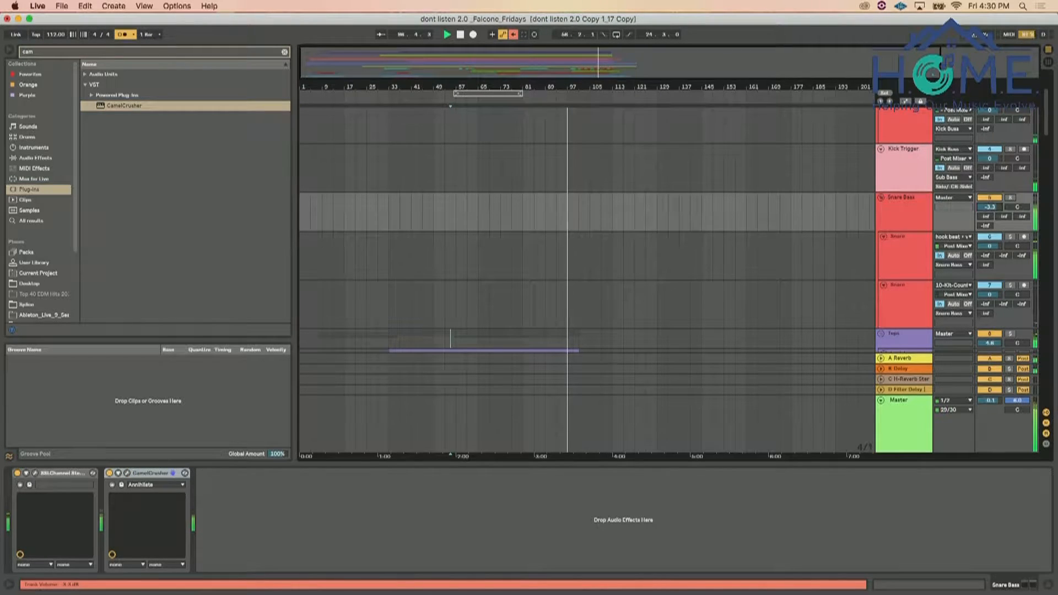
# Search the audio effects for "eq" and add EQ Eight after CamelCrusher on the Snare Buss
pyautogui.click(915, 256)
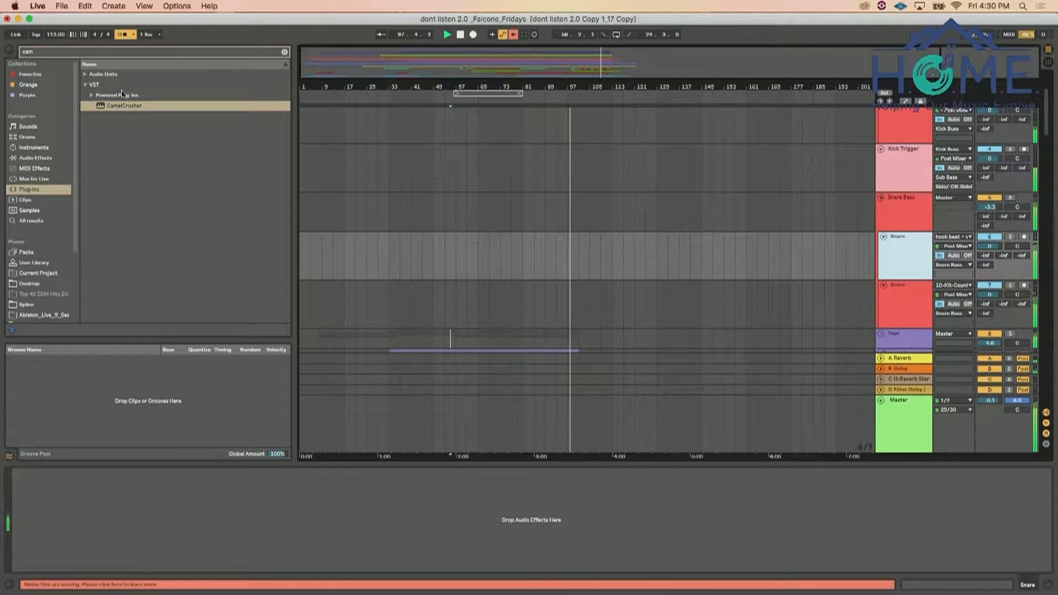
pyautogui.click(196, 53)
pyautogui.write('eq')
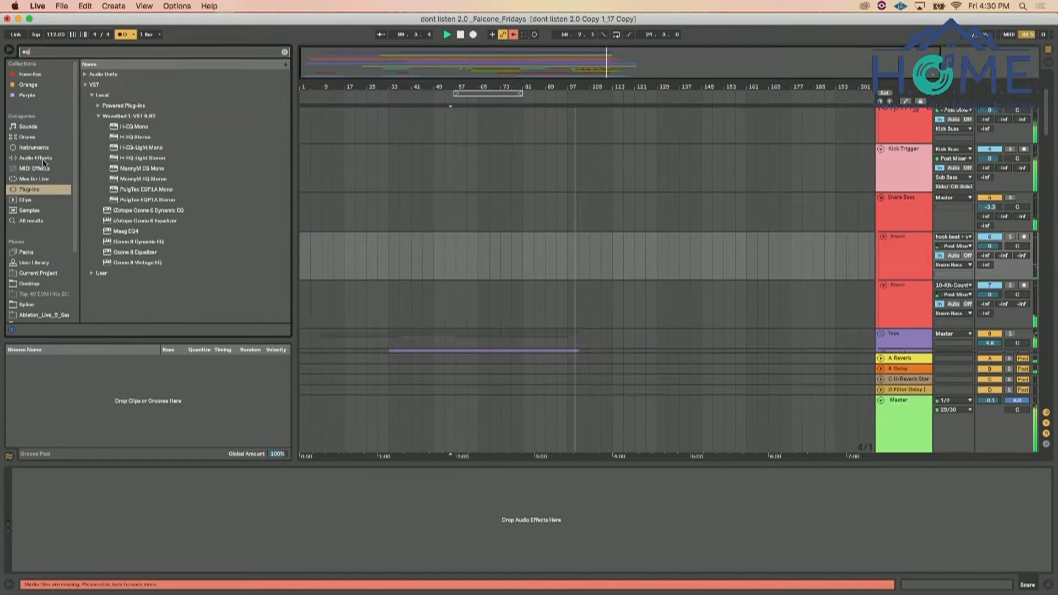
pyautogui.click(43, 159)
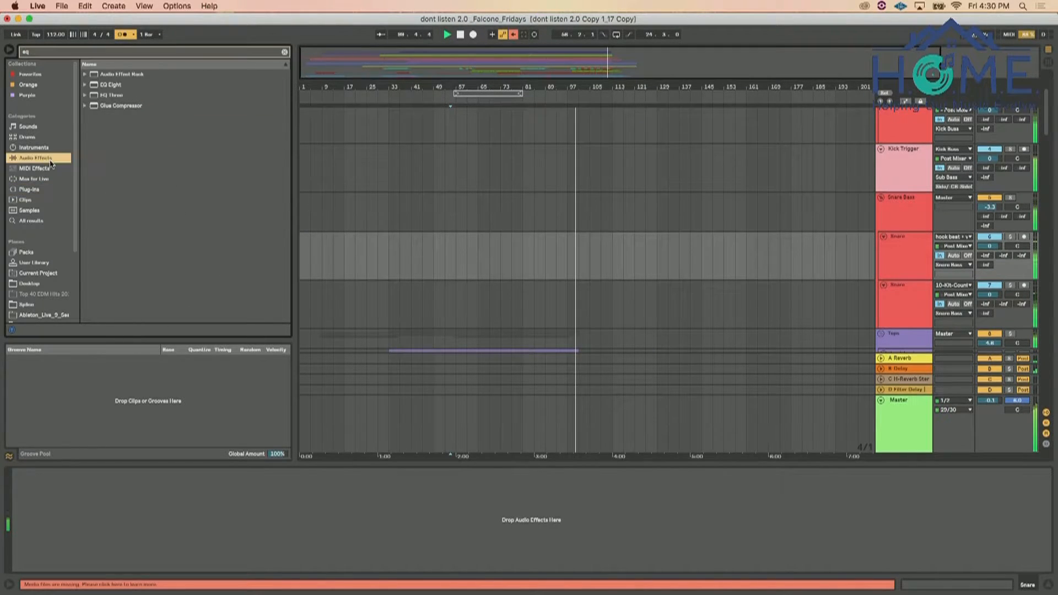
pyautogui.click(109, 85)
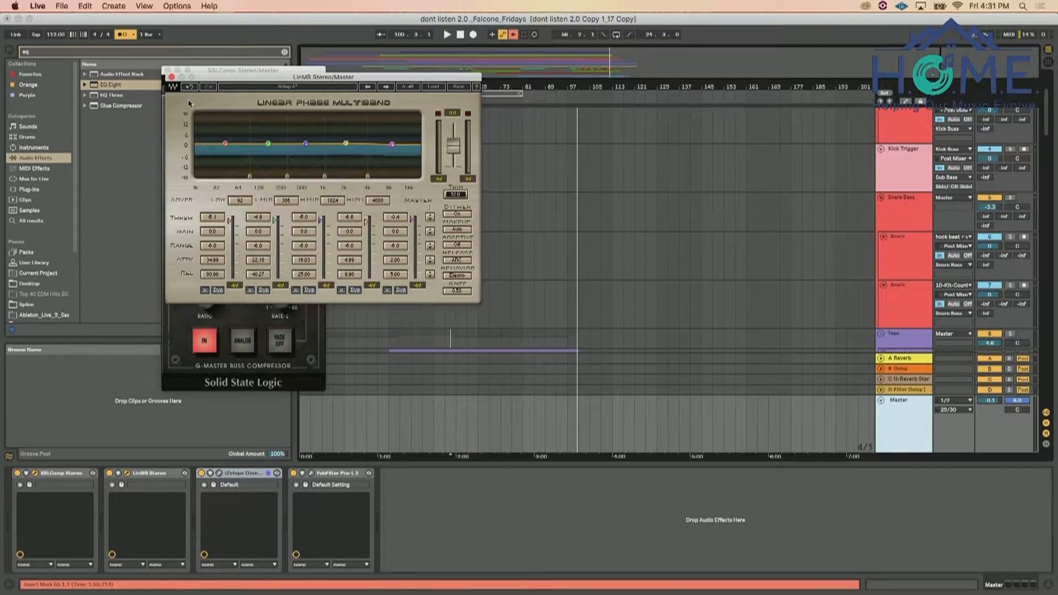
# Close the Master's LinMB and SSL compressor windows, and set the Ozone Imager's Stereoize amount to 9.8
pyautogui.click(172, 77)
pyautogui.click(167, 71)
pyautogui.click(223, 474)
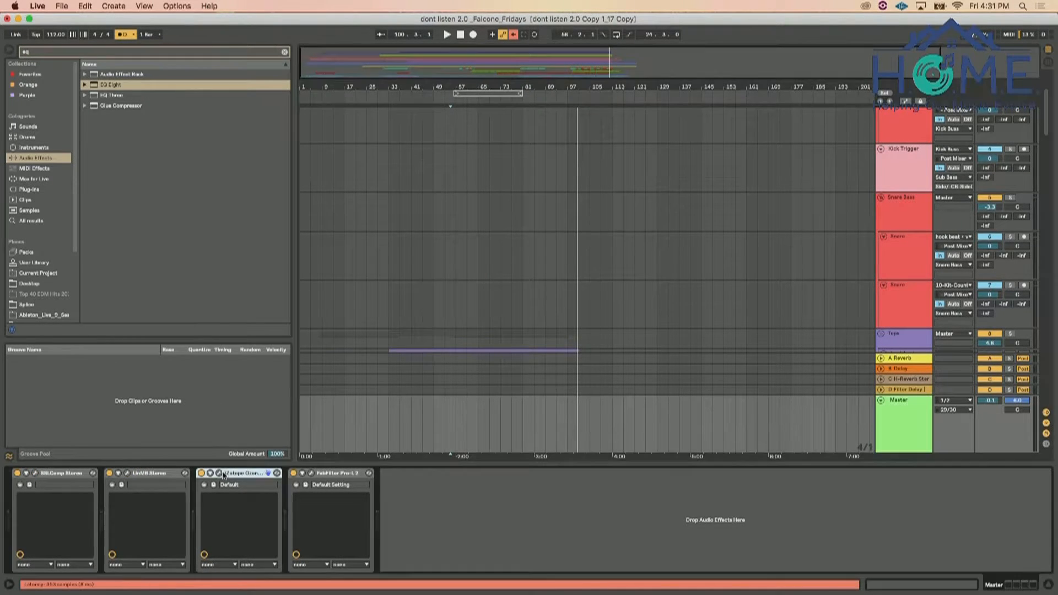
pyautogui.click(220, 474)
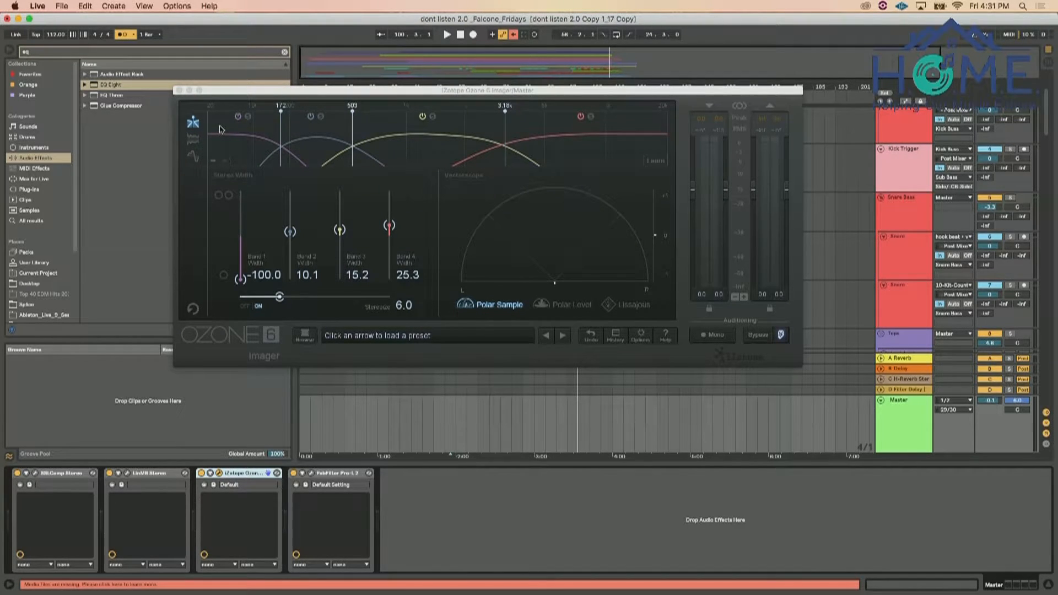
pyautogui.click(280, 297)
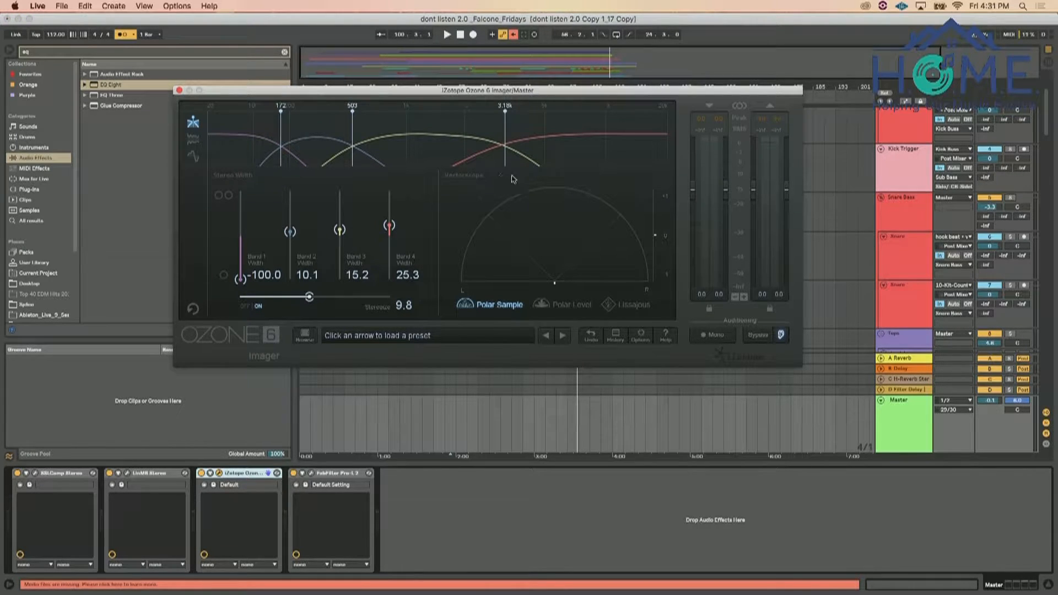
pyautogui.click(180, 91)
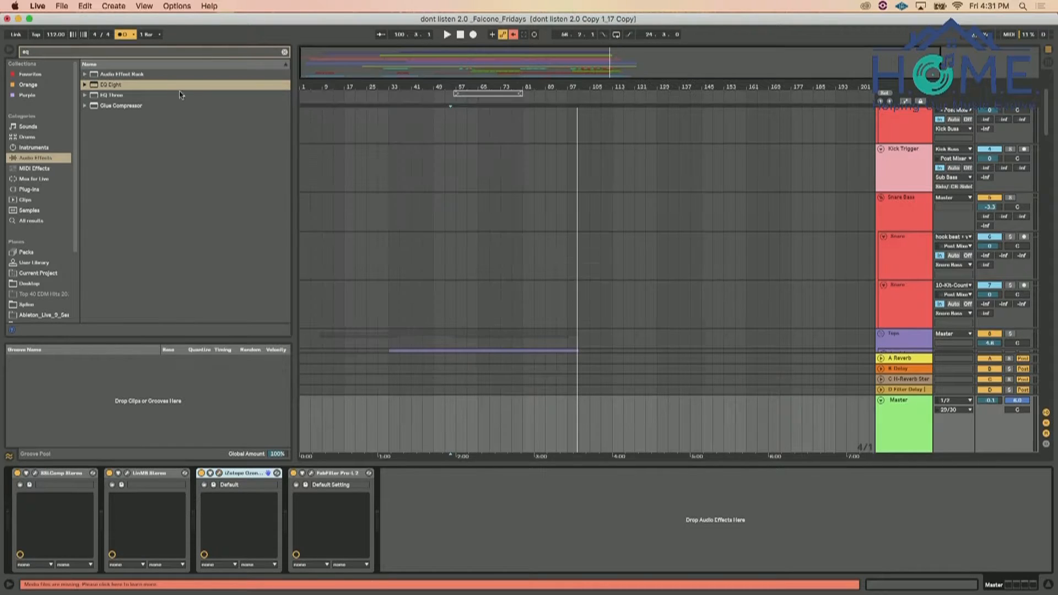
# Review the Pro-L 2 limiter's gain and loudness settings on the Master and close its window
pyautogui.click(311, 474)
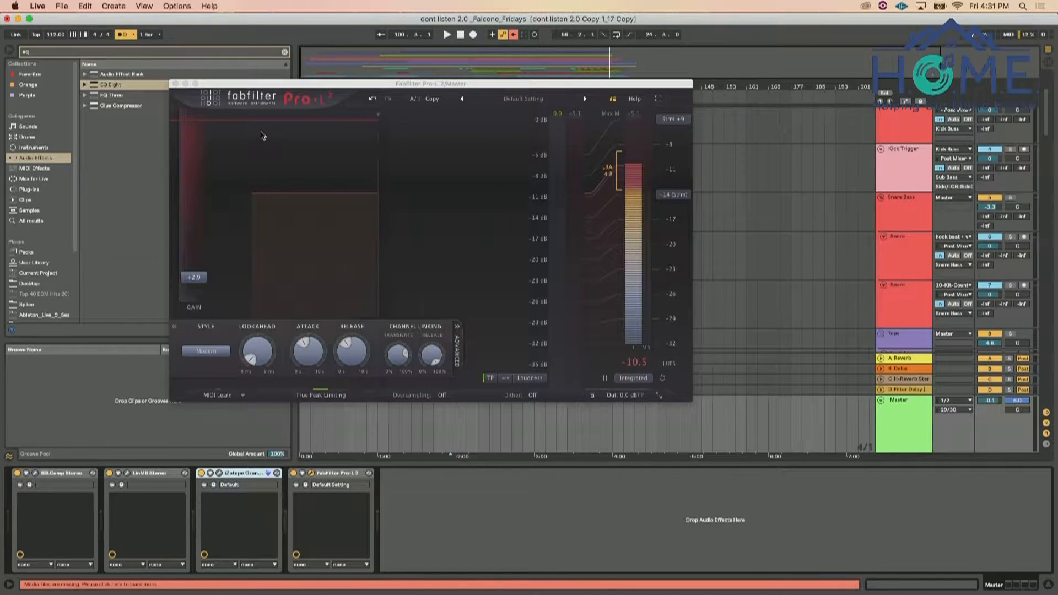
pyautogui.click(175, 84)
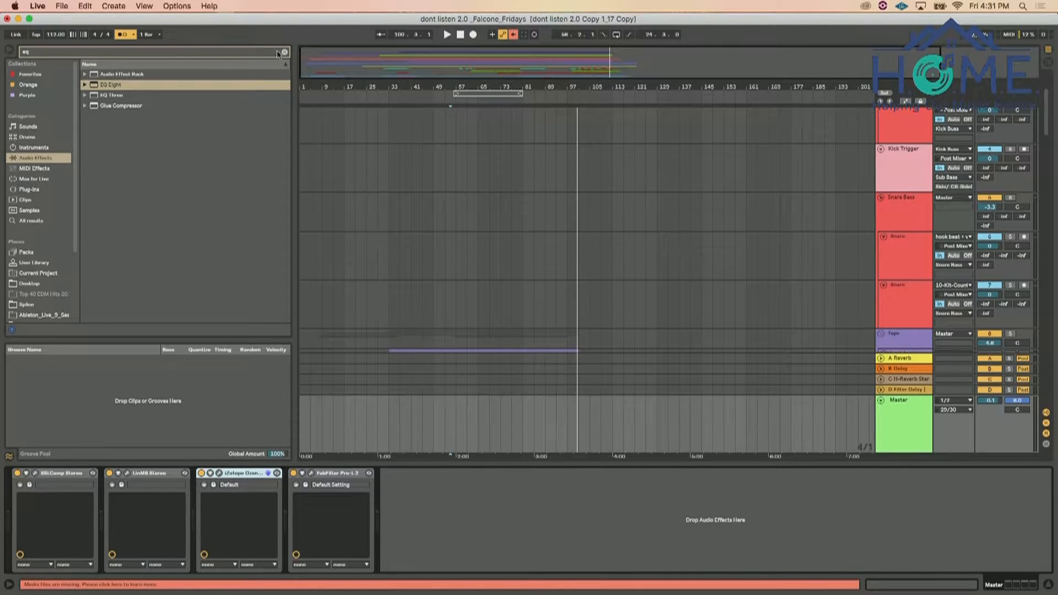
# Clear the browser search and play the song from bar 49 with the Snare Buss selected
pyautogui.click(283, 53)
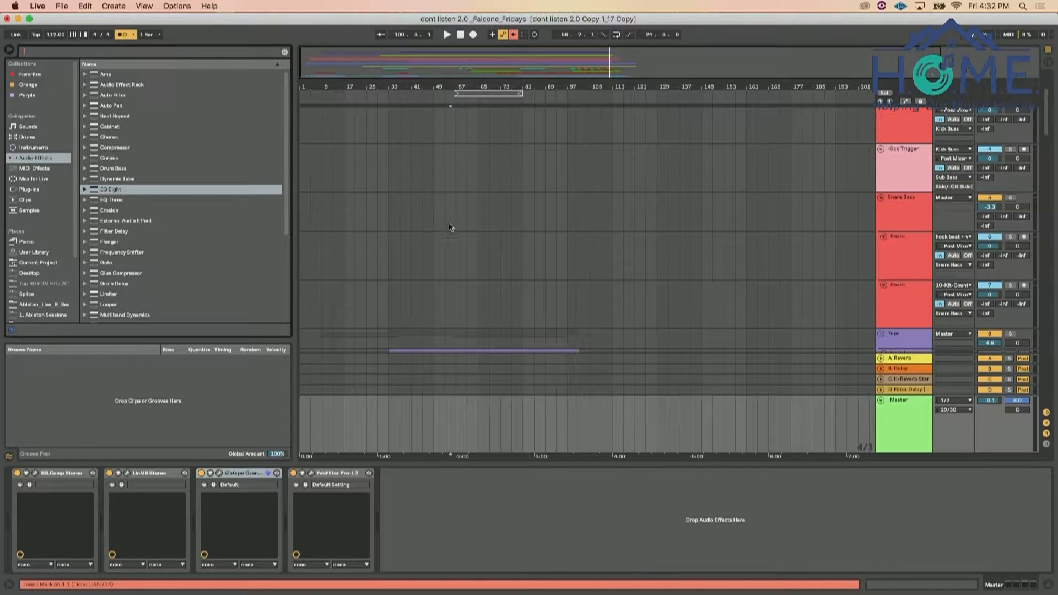
pyautogui.click(428, 210)
pyautogui.press('space')
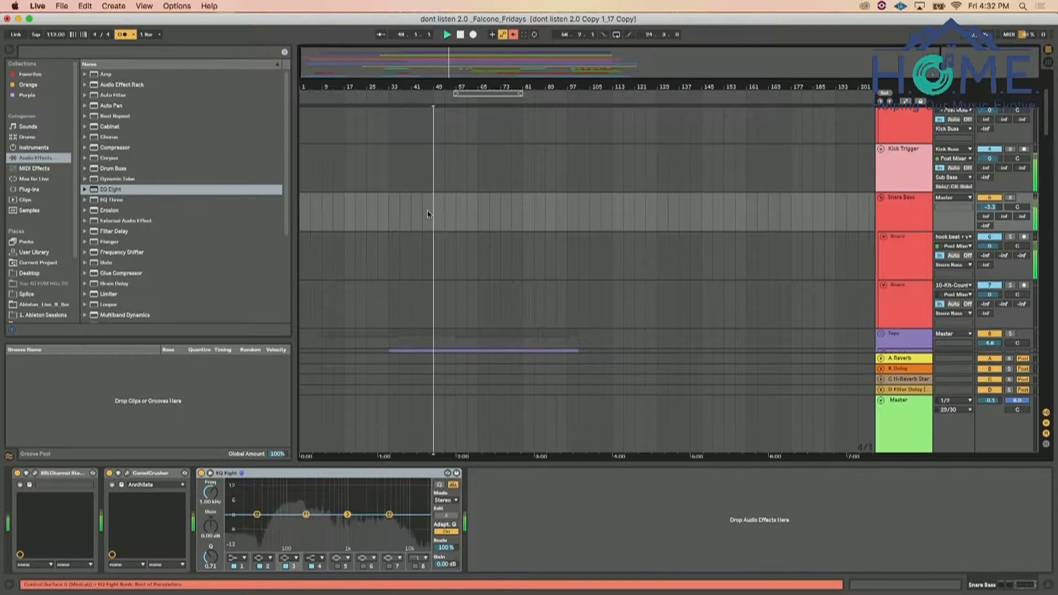
# Set the Vocals group's H-Reverb send to -10.0 and volume to 2.8, and the Scratch vox track's volume to -0.3
pyautogui.scroll(-8, 603, 276)
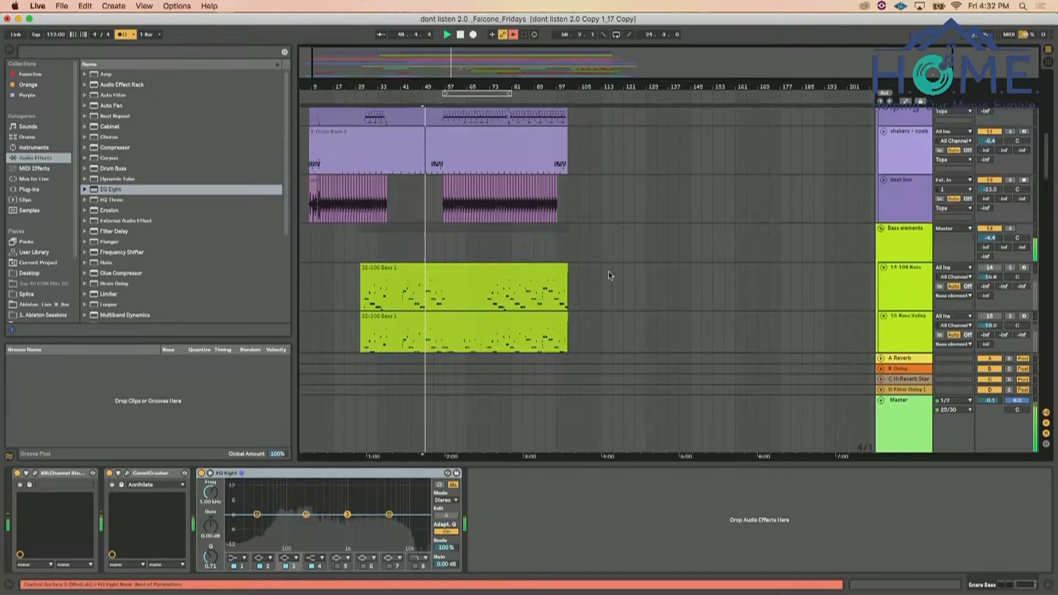
pyautogui.scroll(-5, 609, 275)
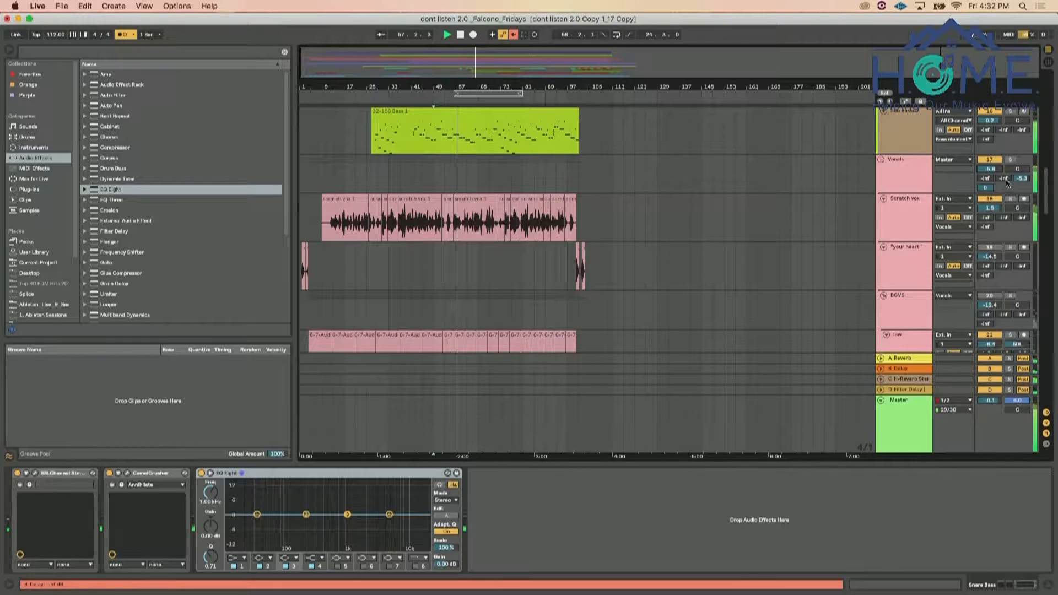
pyautogui.moveTo(1023, 180); pyautogui.dragTo(1023, 190)
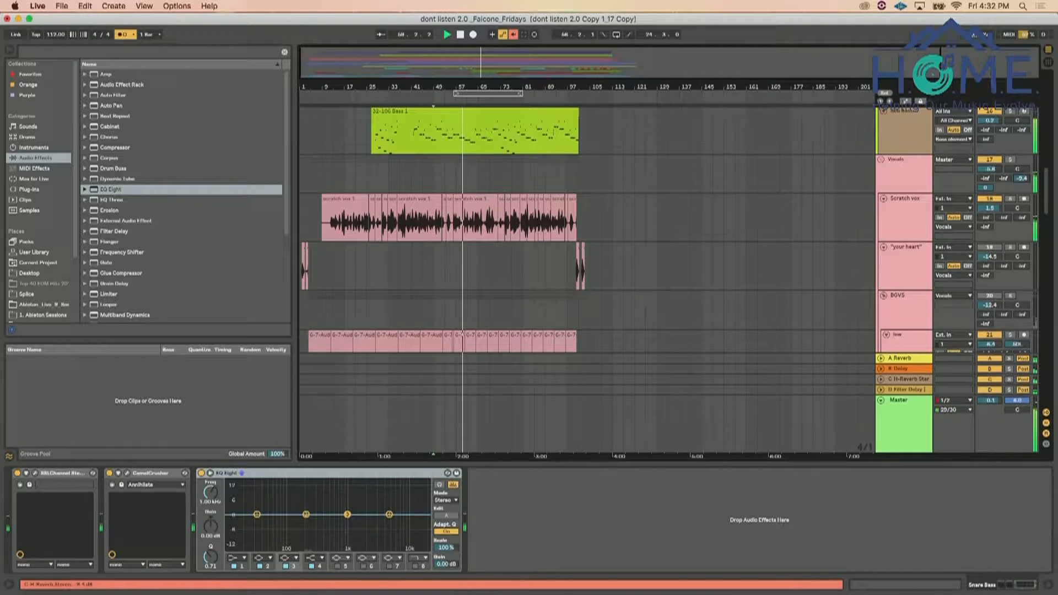
pyautogui.moveTo(1023, 179); pyautogui.dragTo(990, 163)
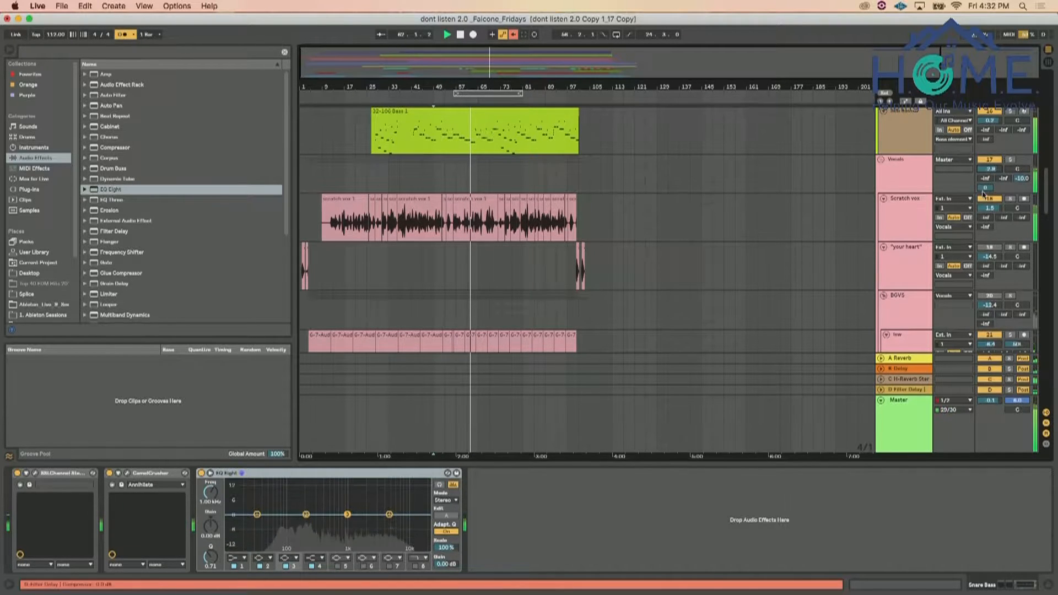
pyautogui.moveTo(990, 208); pyautogui.dragTo(990, 215)
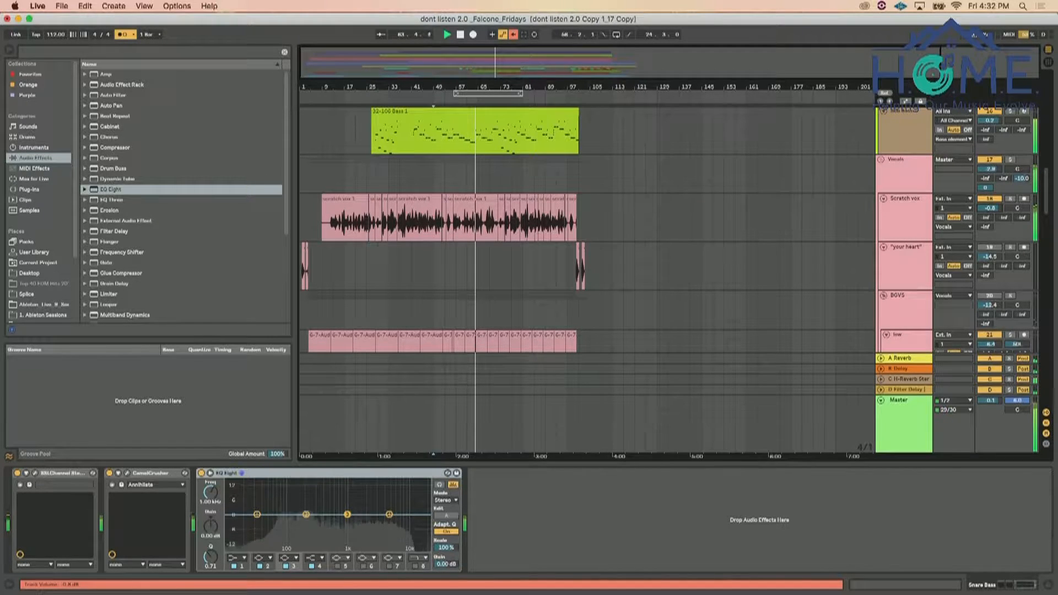
# Open the CLA-76 compressor on Scratch vox, adjust its release, set the ratio to 4, and close its window
pyautogui.click(909, 220)
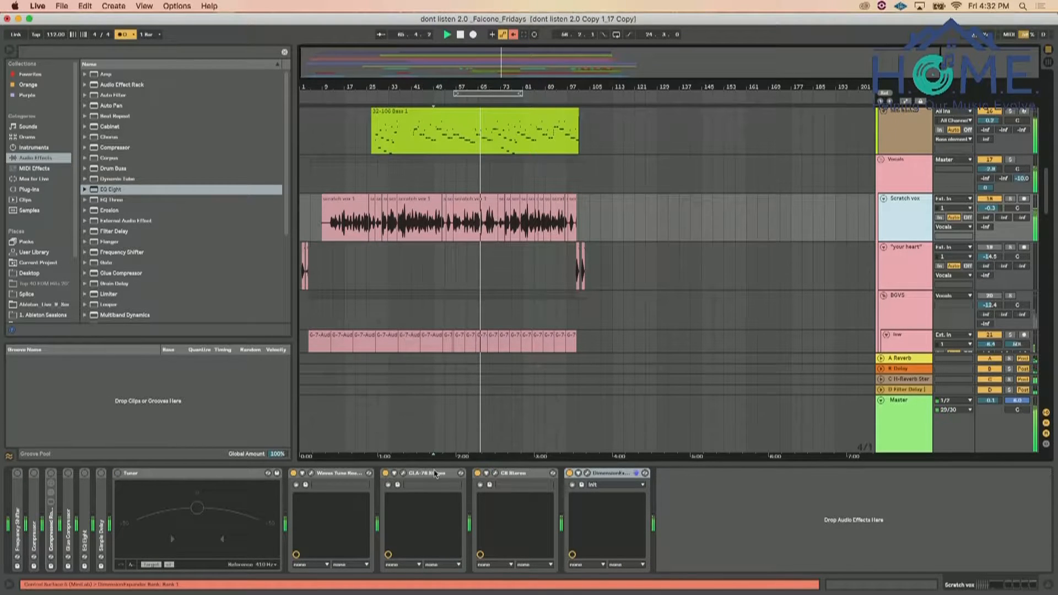
pyautogui.click(403, 472)
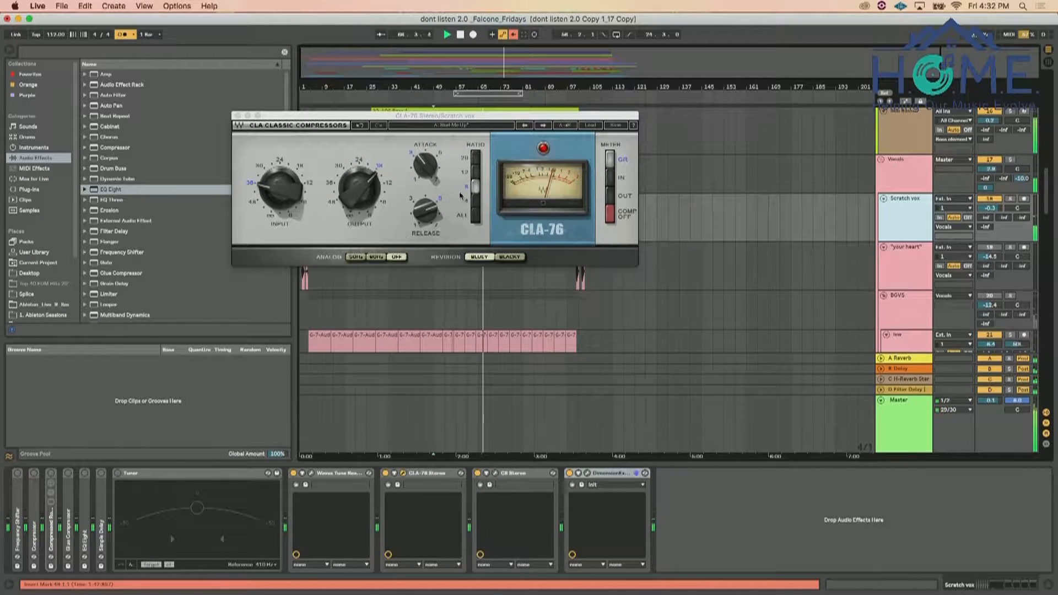
pyautogui.click(361, 188)
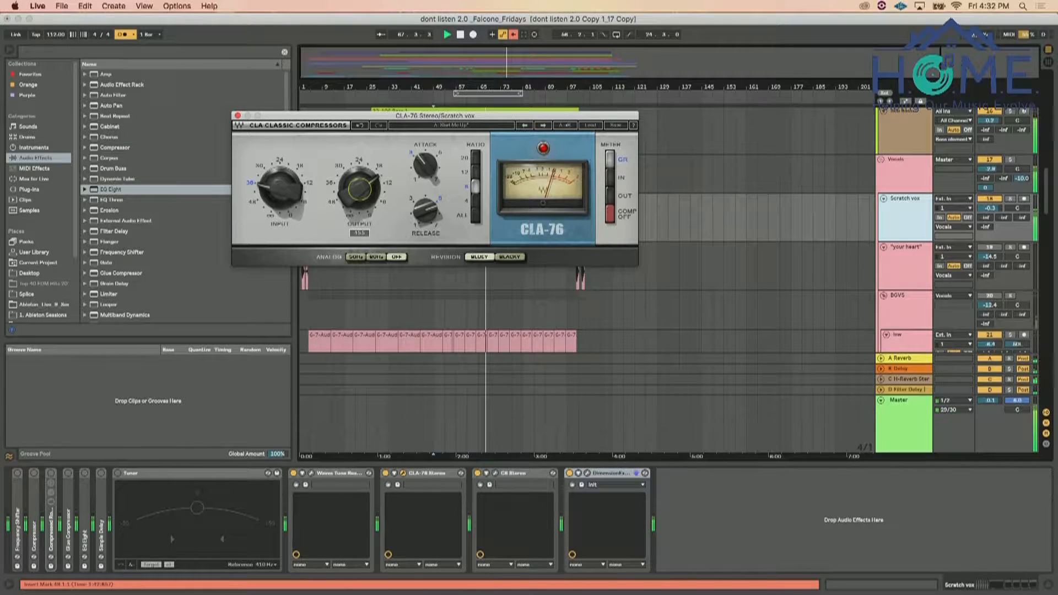
pyautogui.moveTo(425, 211); pyautogui.dragTo(426, 203)
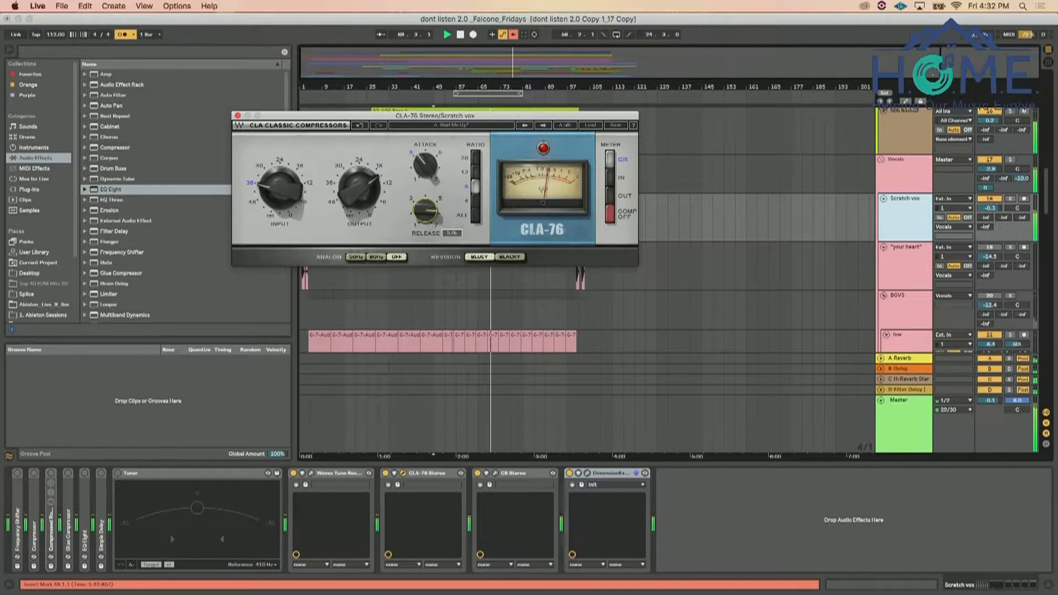
pyautogui.click(475, 201)
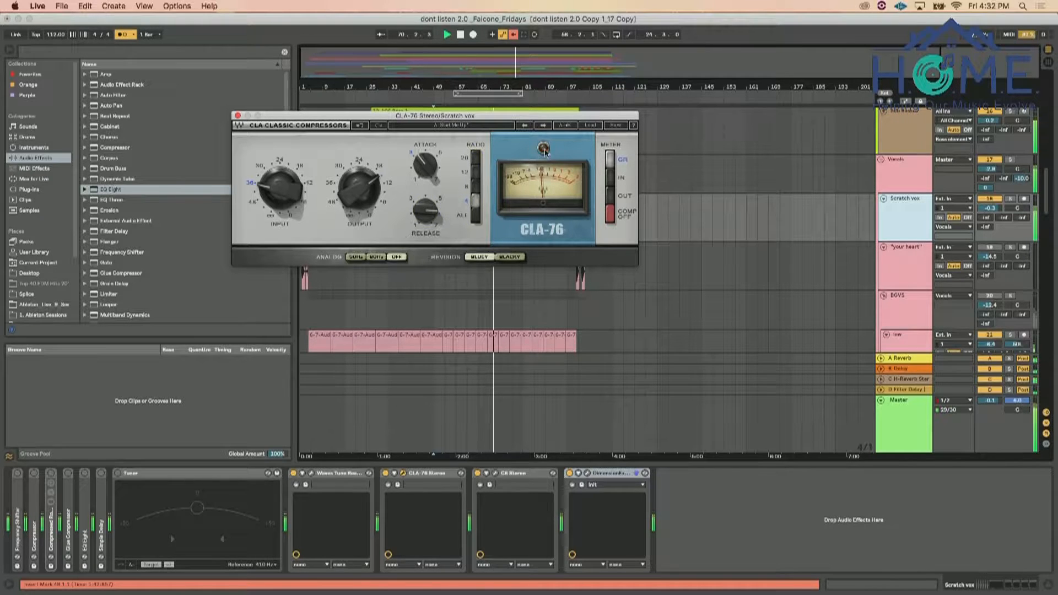
pyautogui.click(238, 116)
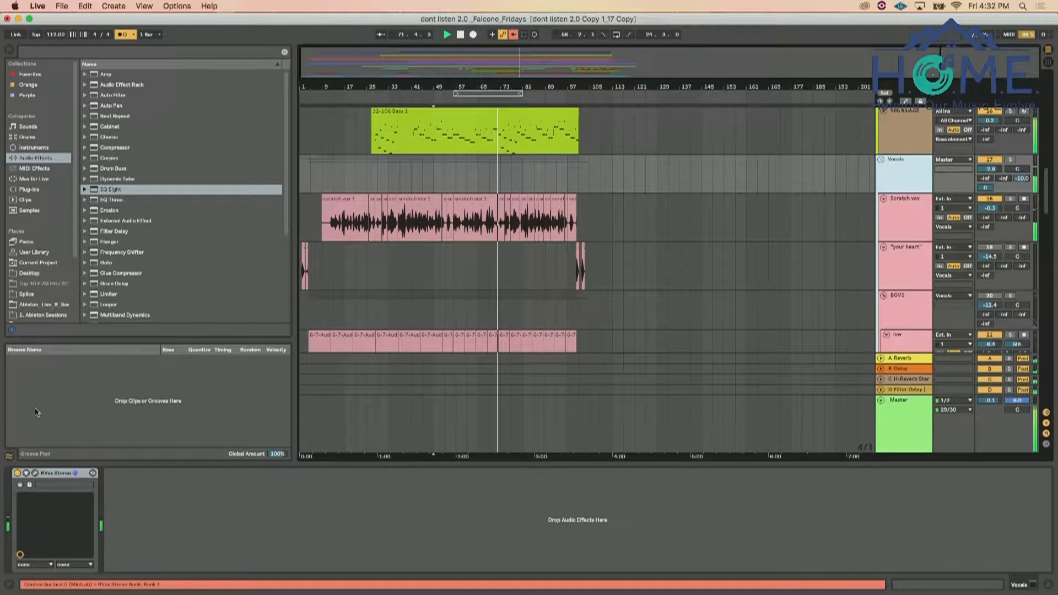
# Open the RVox compressor on the Vocals group, set its gain to -2.1, and close its window
pyautogui.click(35, 473)
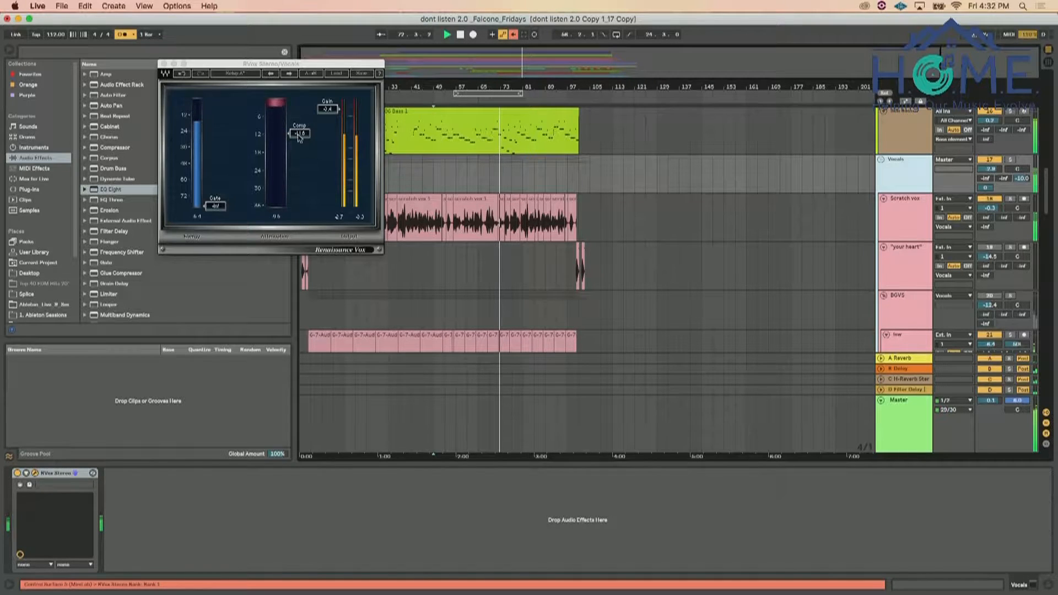
pyautogui.moveTo(321, 115); pyautogui.dragTo(321, 113)
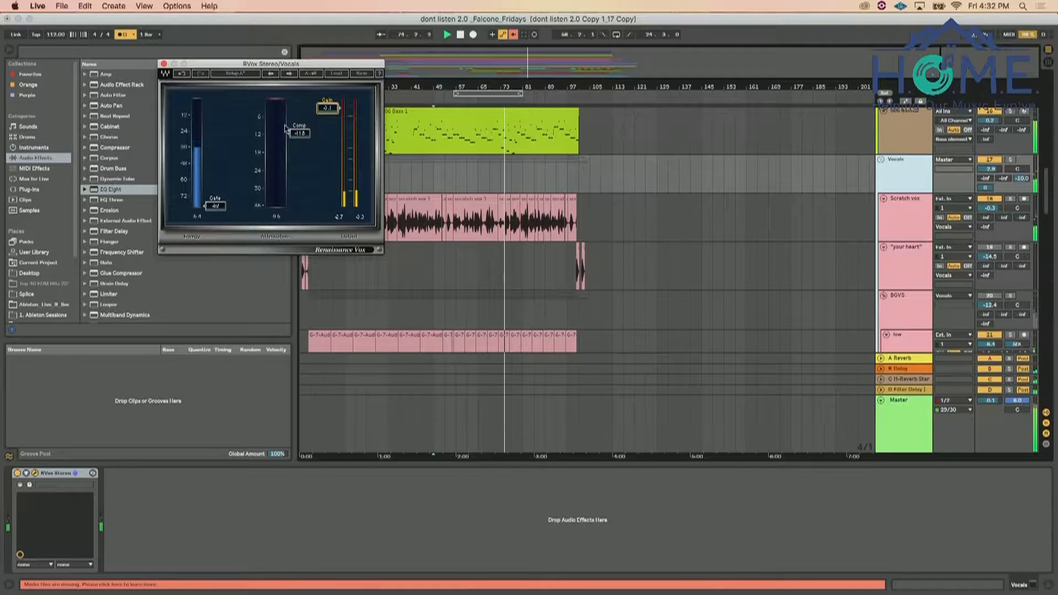
pyautogui.click(164, 63)
# Search the browser for "l1", add L1 limiter Stereo after RVox on the Vocals group, and close the limiter window
pyautogui.click(147, 54)
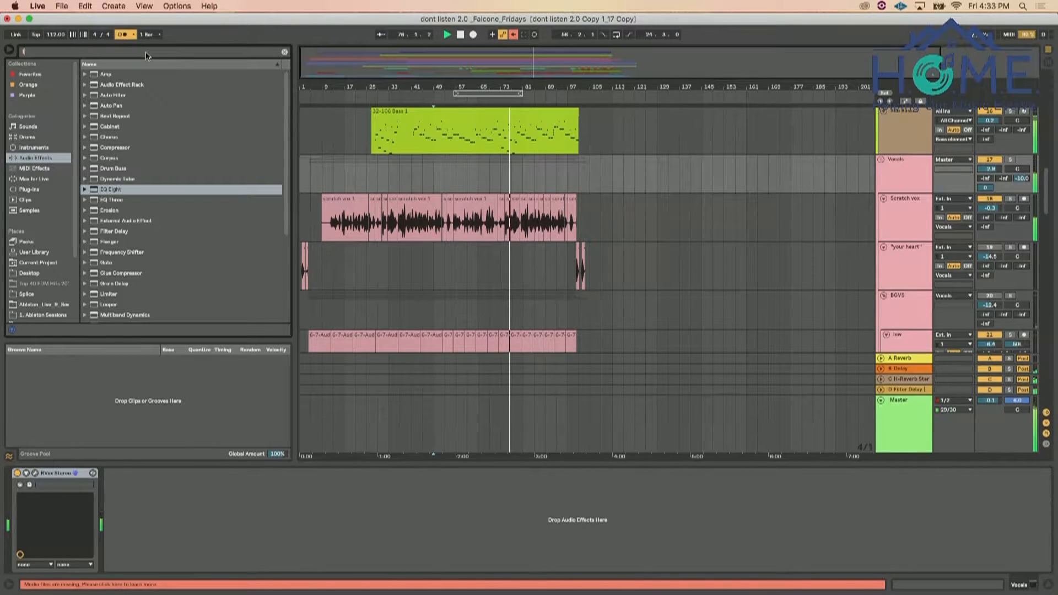
pyautogui.write('l1')
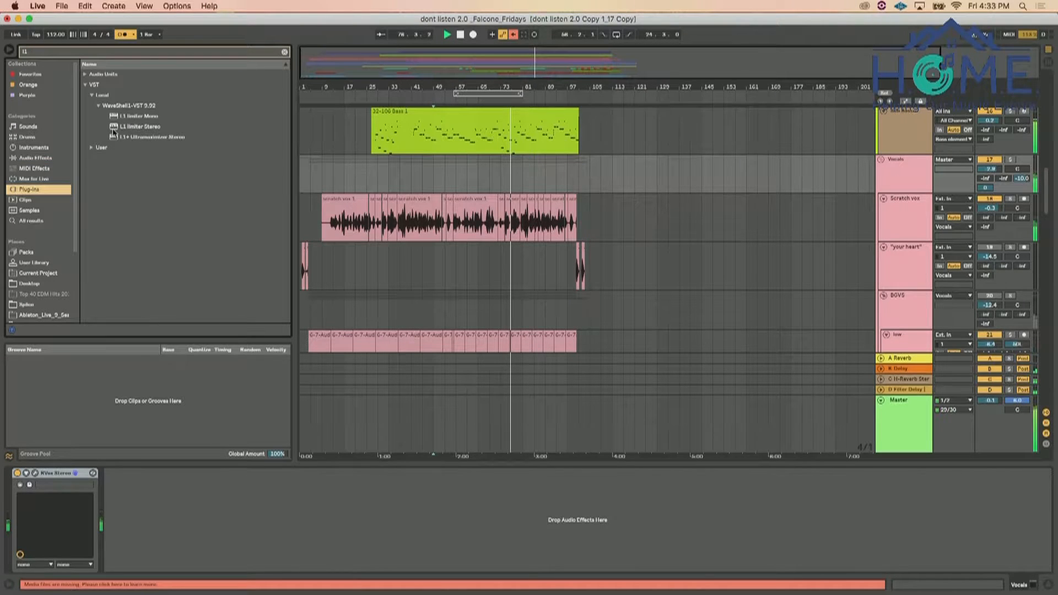
pyautogui.click(132, 128)
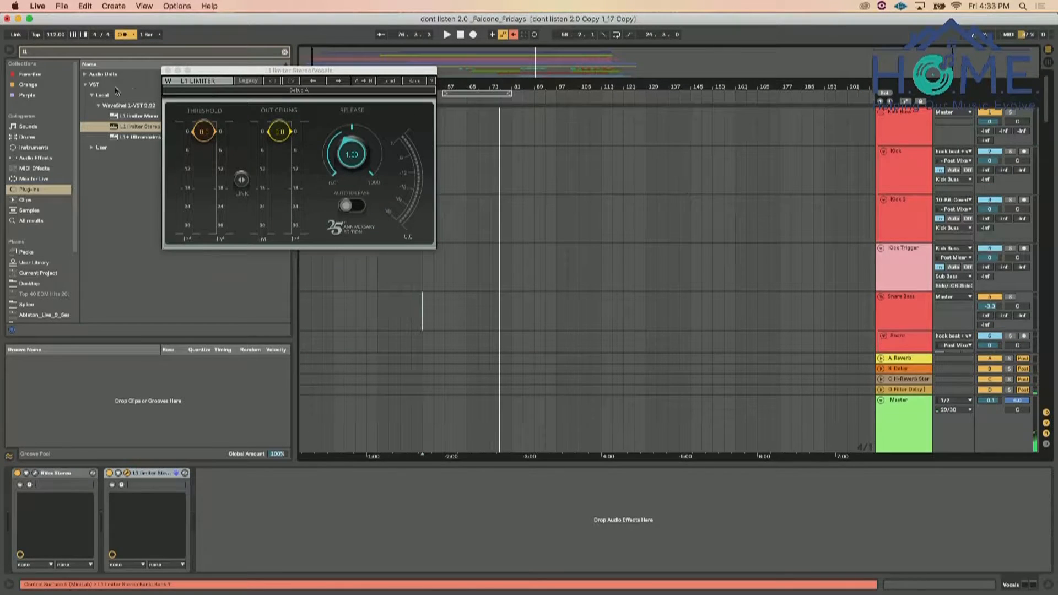
pyautogui.click(171, 72)
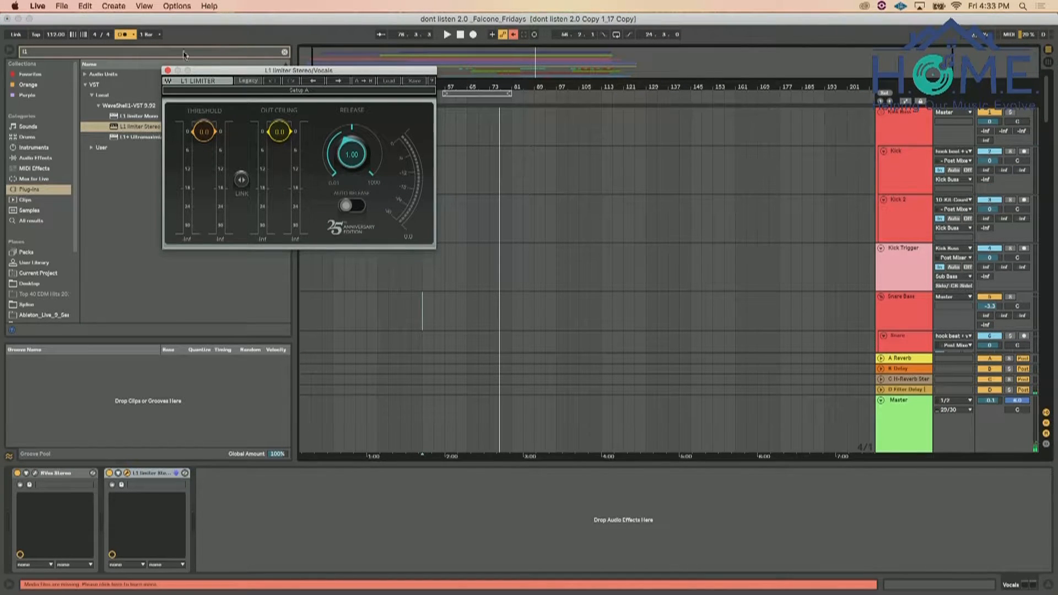
pyautogui.click(168, 71)
# Look over the vocal, building lead, bass and drum tracks in the arrangement, returning to Live from the Timer app
pyautogui.scroll(-15, 401, 236)
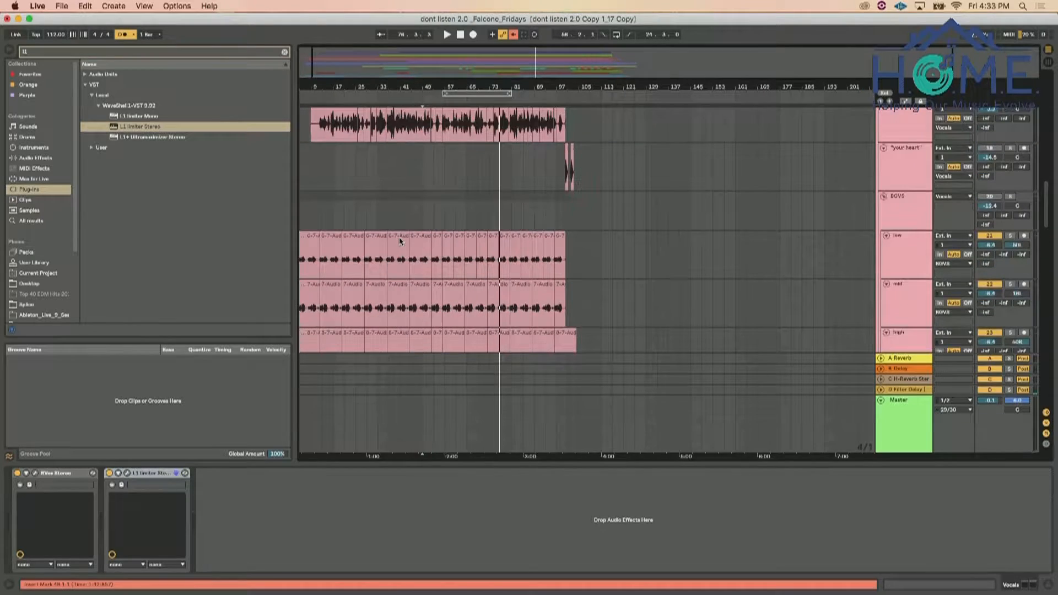
pyautogui.scroll(10, 399, 240)
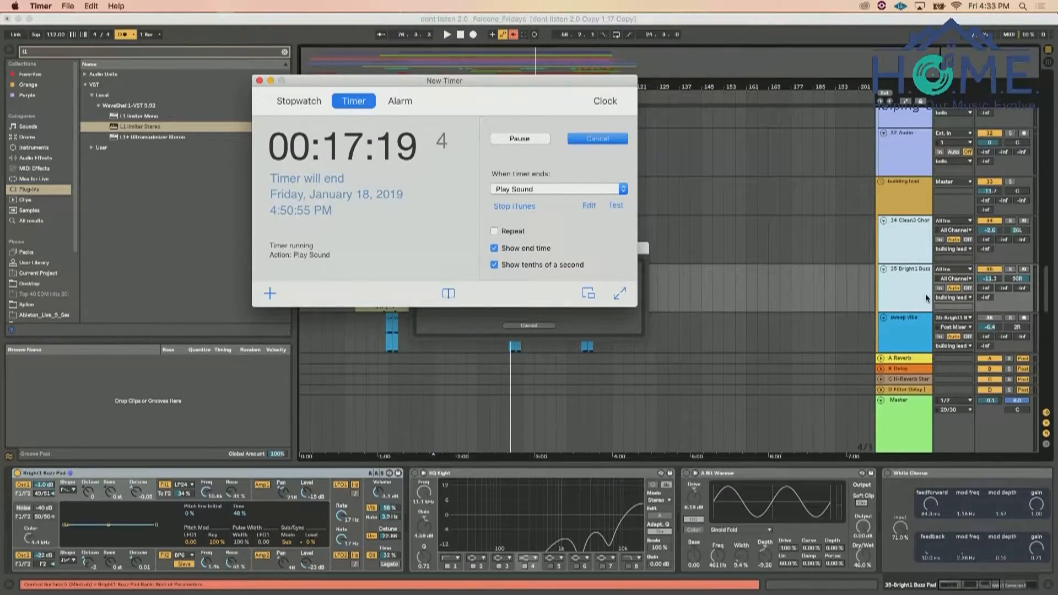
pyautogui.press('super+Tab')
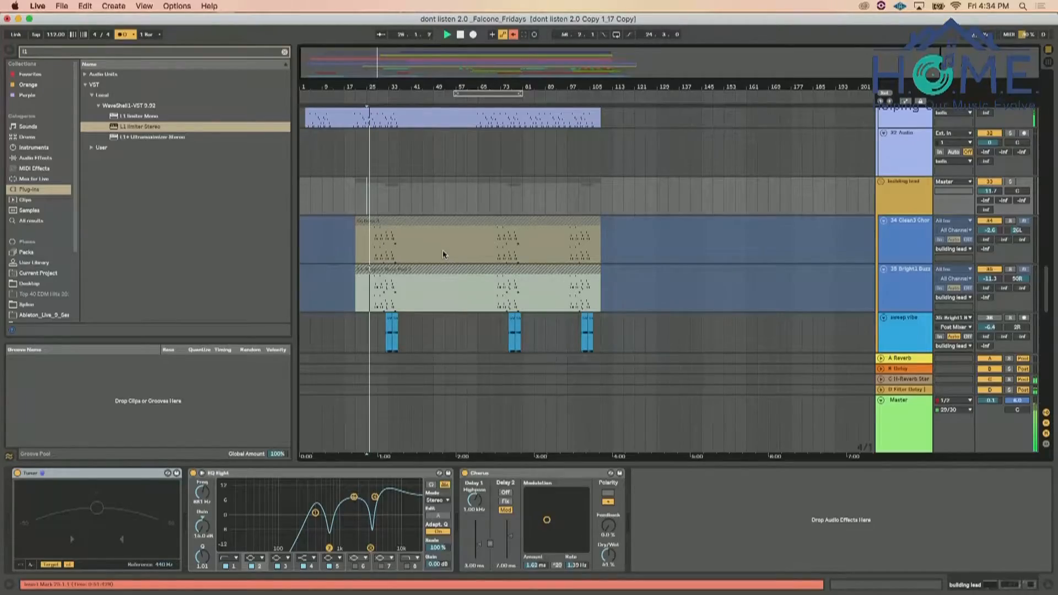
pyautogui.scroll(15, 442, 250)
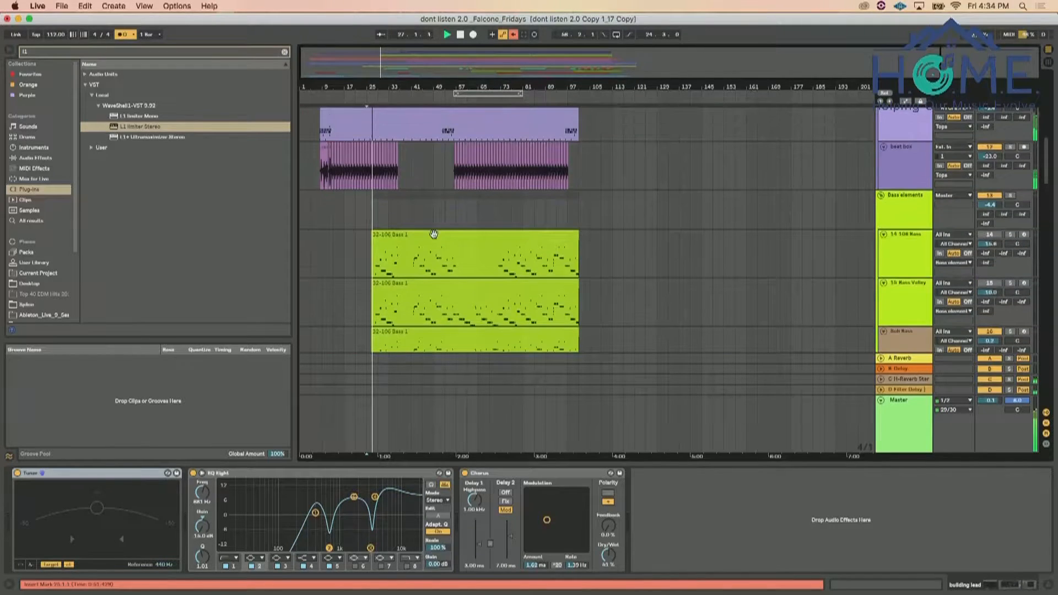
pyautogui.scroll(8, 435, 237)
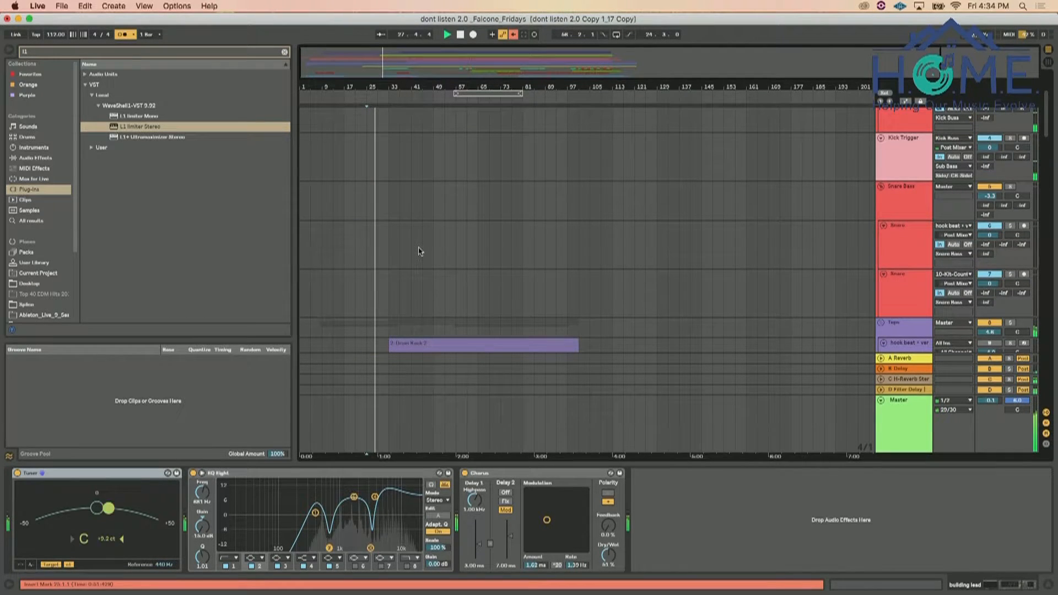
# Switch to Finder, look through the favorites, devices and shared locations in a new window, and return to Live
pyautogui.press('super+Tab')
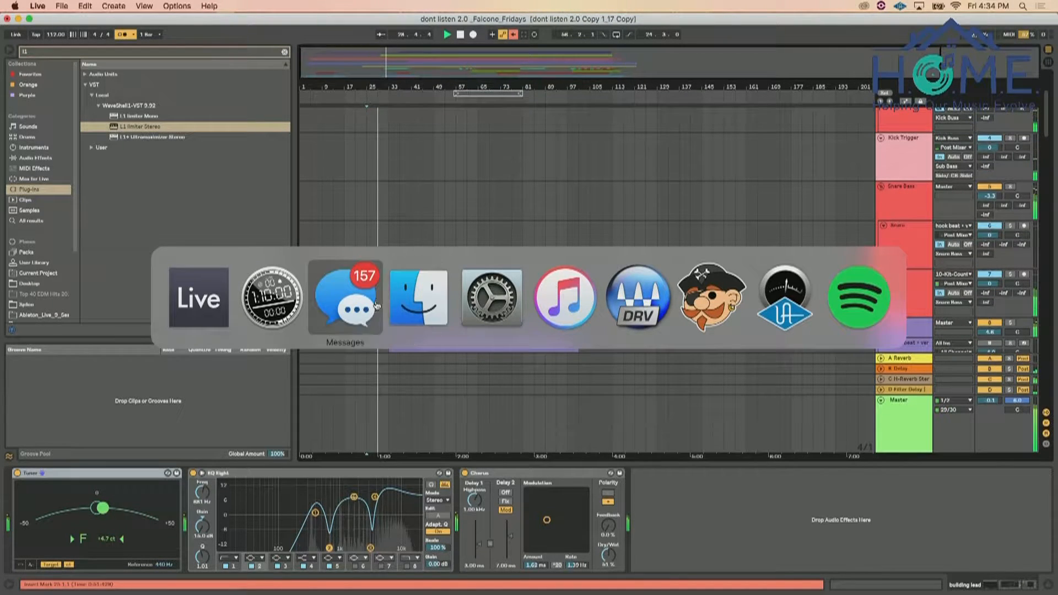
pyautogui.click(405, 302)
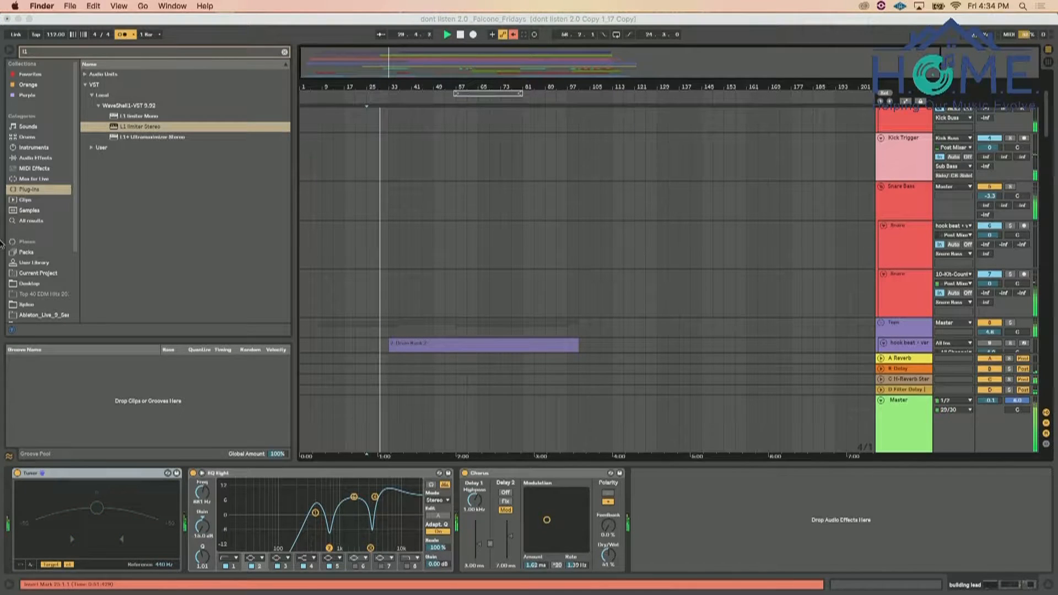
pyautogui.moveTo(1, 240)
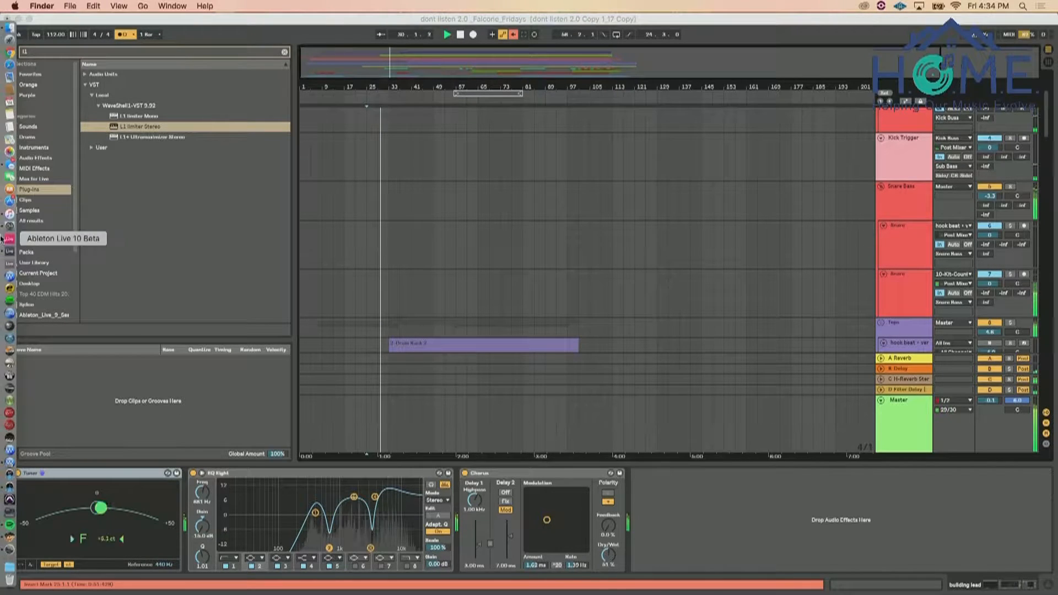
pyautogui.click(8, 29)
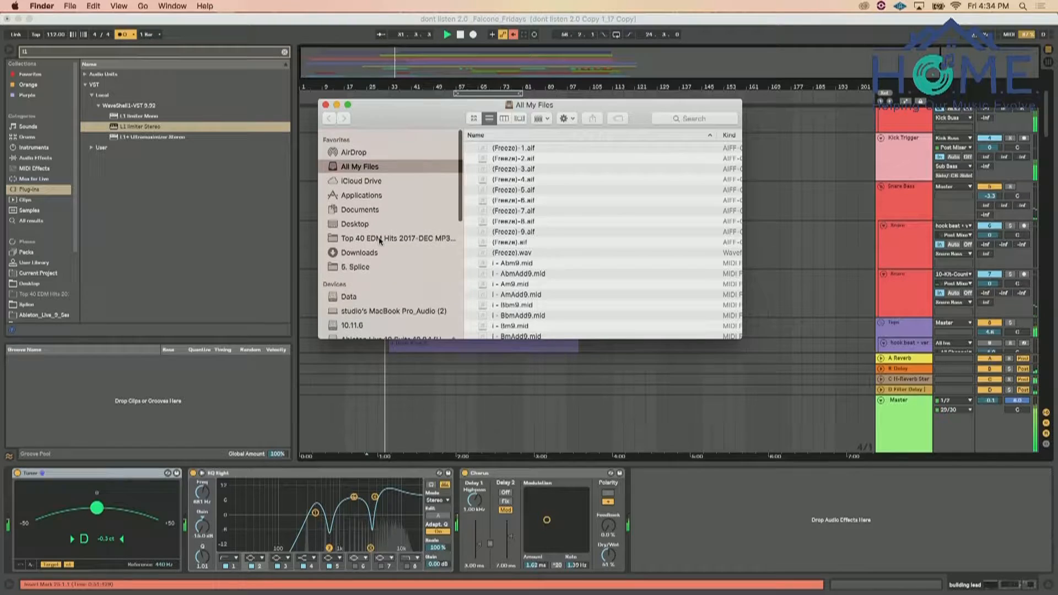
pyautogui.scroll(-10, 379, 240)
pyautogui.scroll(10, 401, 211)
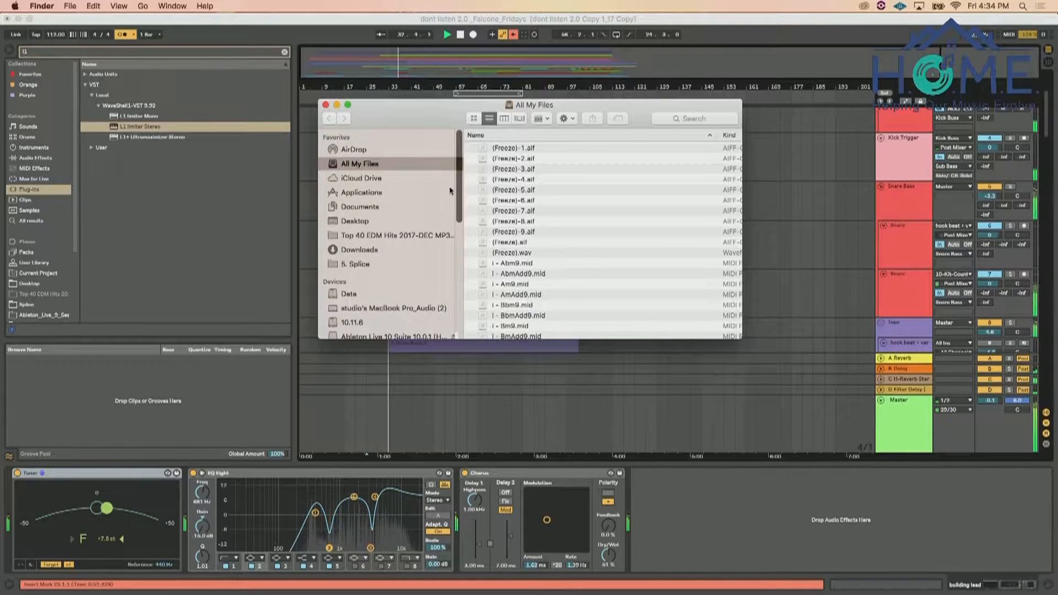
pyautogui.scroll(-3, 438, 316)
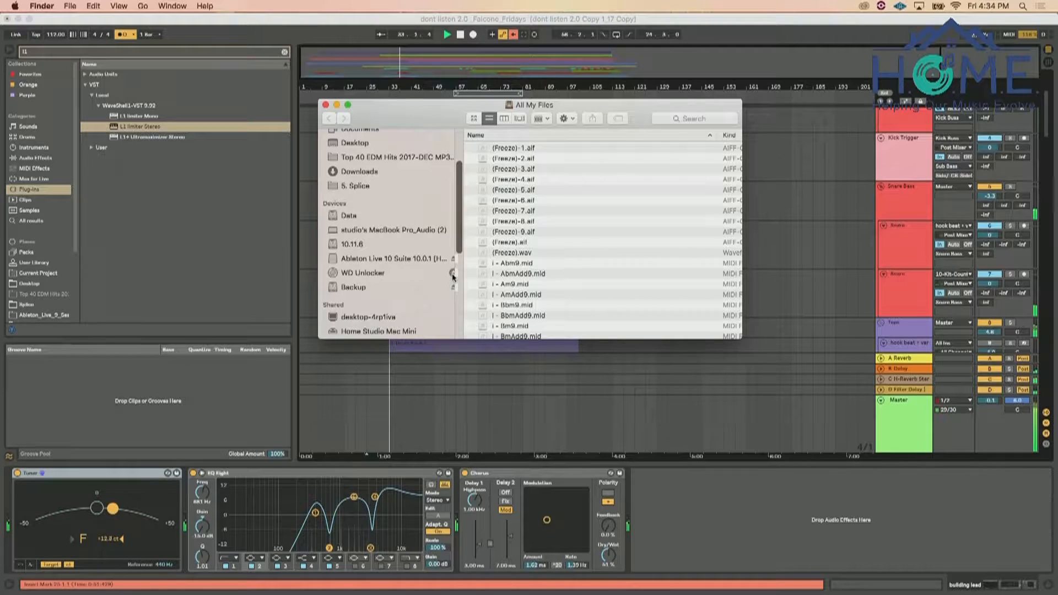
pyautogui.click(375, 17)
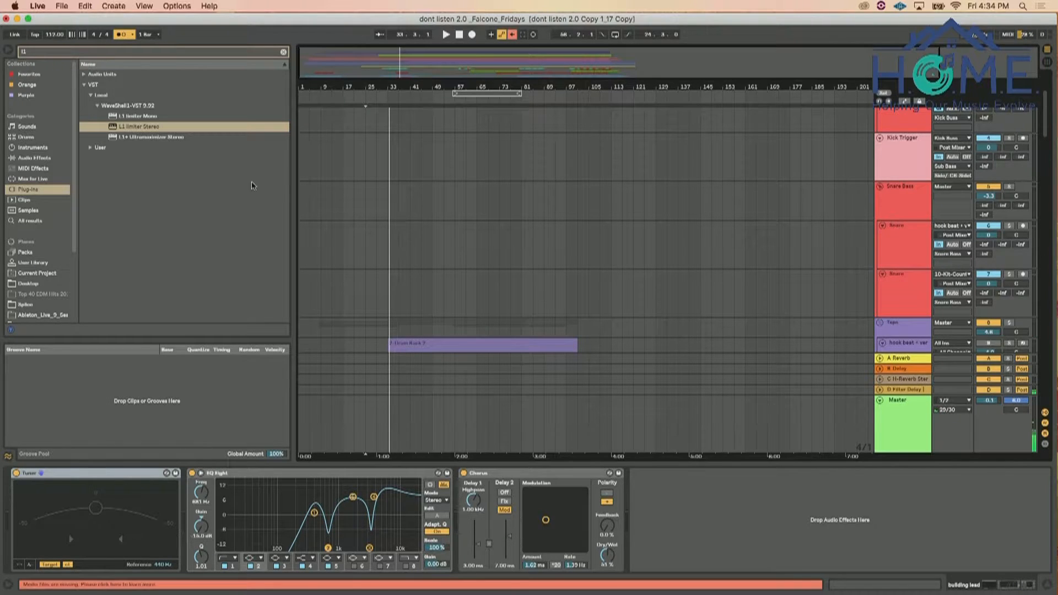
# Freeze the riff 1 and riff 2 tracks in the electric gtrs group
pyautogui.scroll(-15, 477, 274)
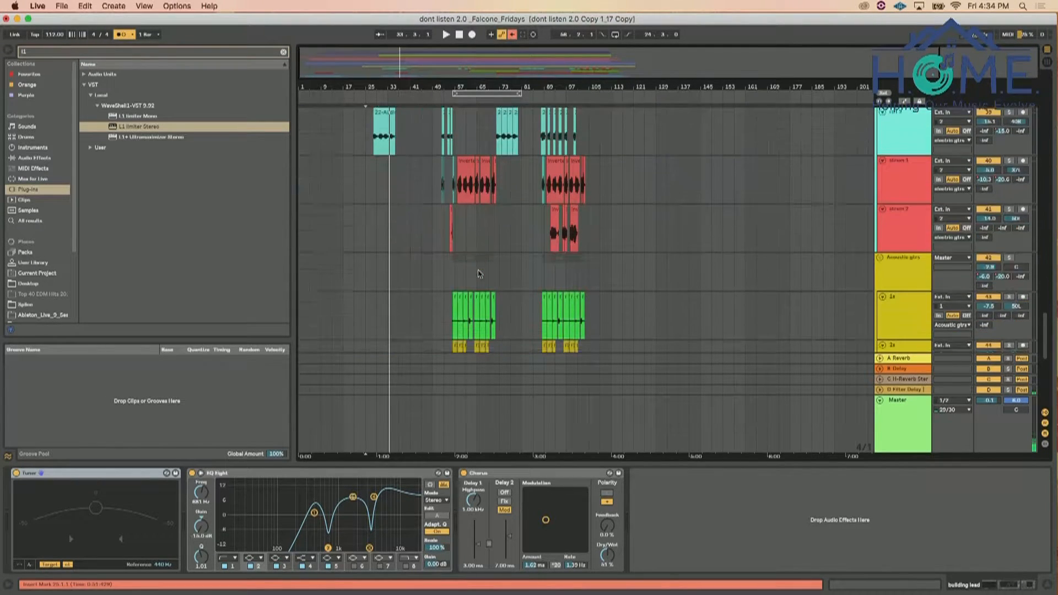
pyautogui.scroll(8, 612, 313)
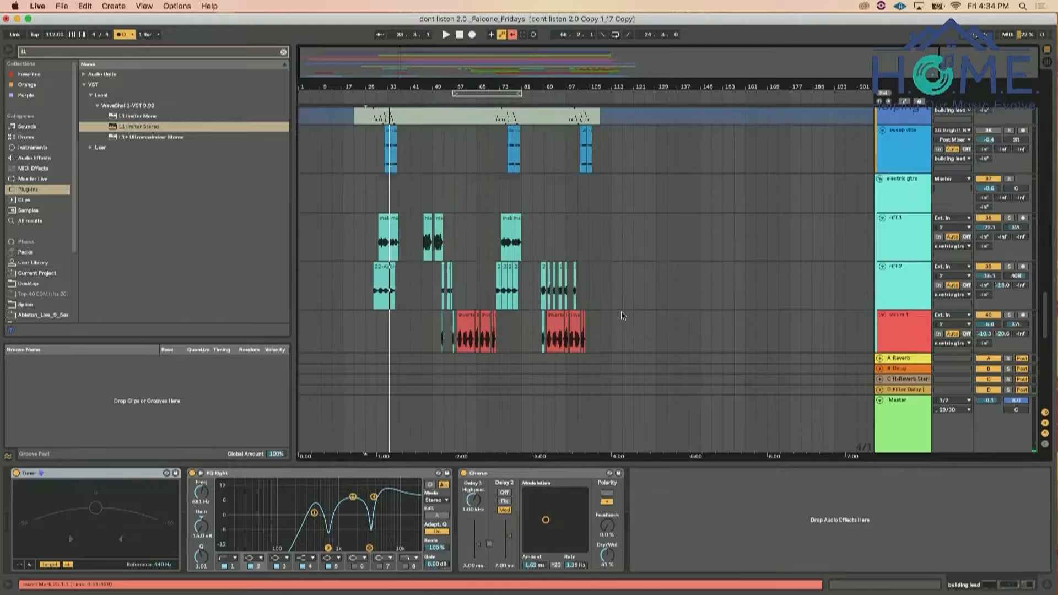
pyautogui.scroll(-5, 904, 153)
pyautogui.click(904, 153)
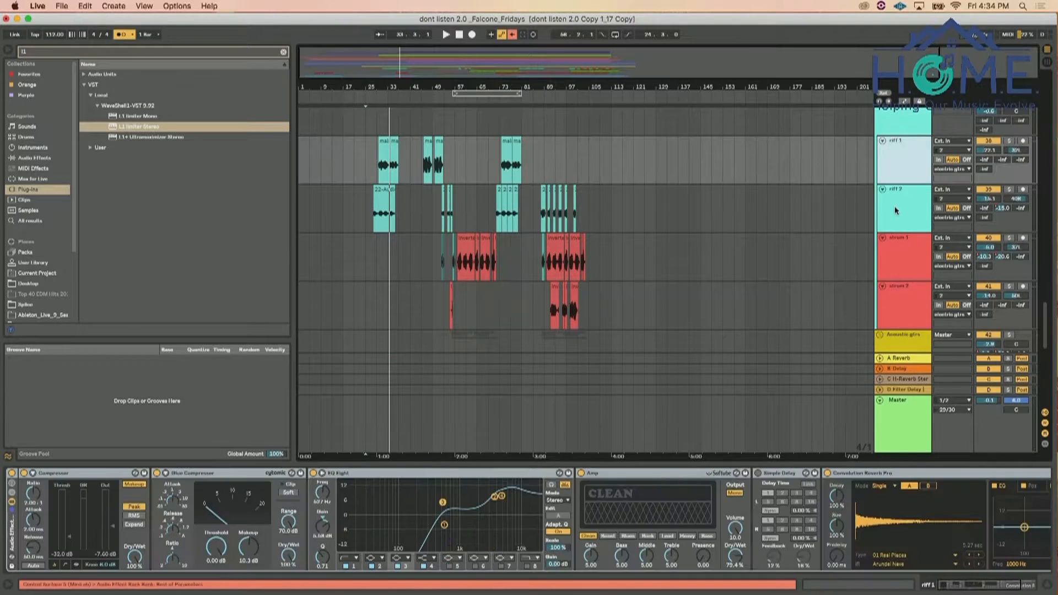
pyautogui.click(895, 210)
pyautogui.rightClick(895, 208)
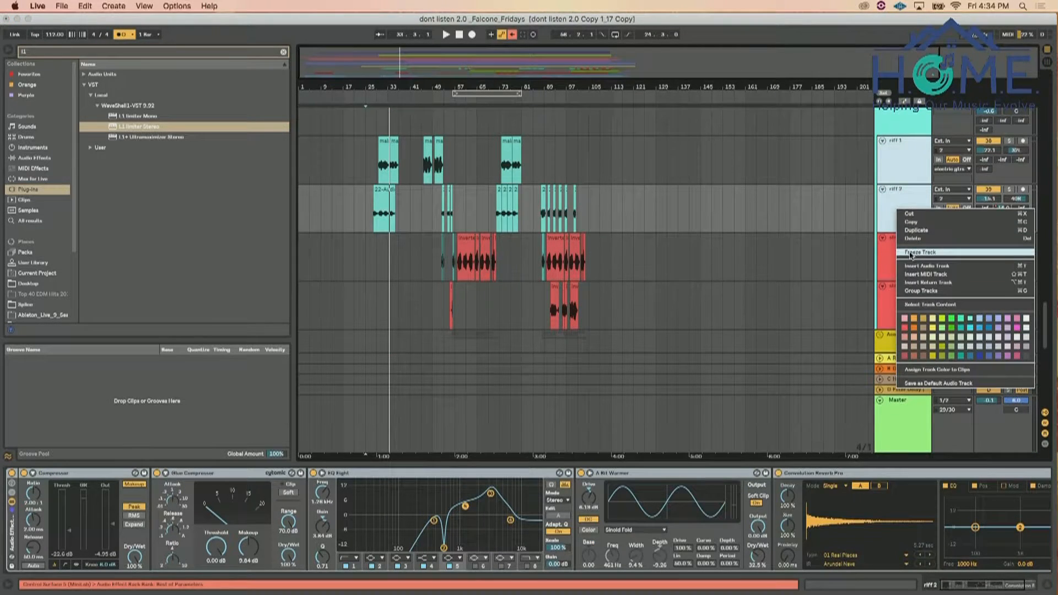
pyautogui.click(910, 254)
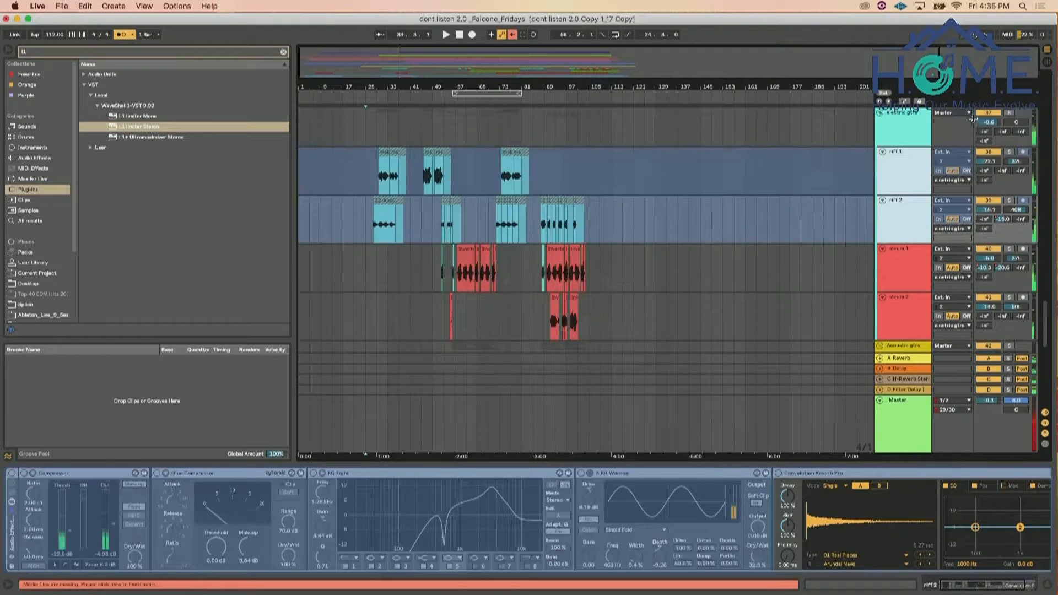
# Play the song from the start of the first riff 1 clip with the electric gtrs group selected
pyautogui.click(380, 140)
pyautogui.press('space')
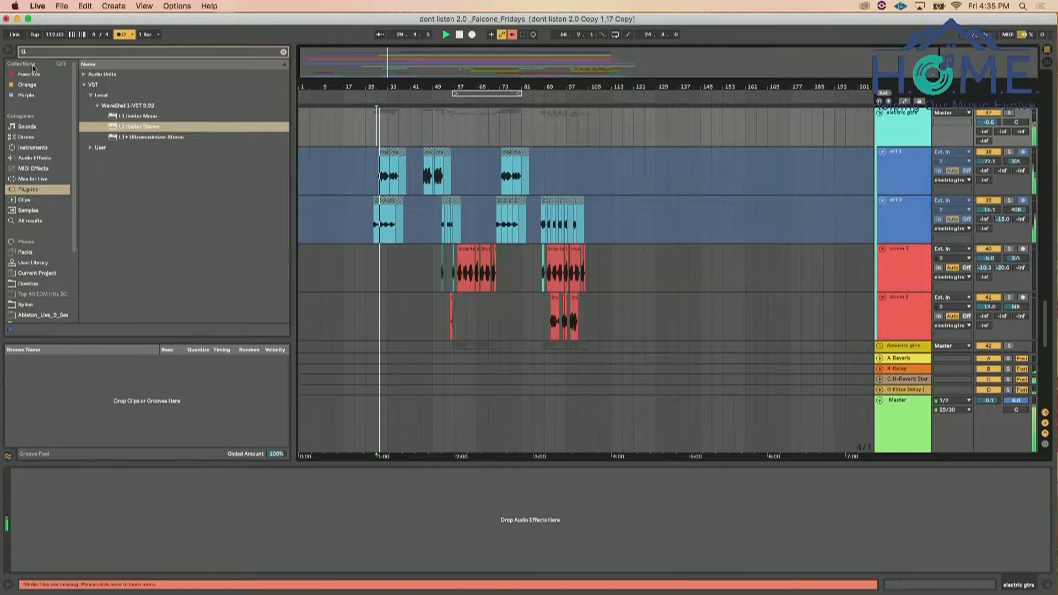
# Hide the browser and look over the building lead, bells, piano, bass and drum tracks during playback
pyautogui.click(7, 50)
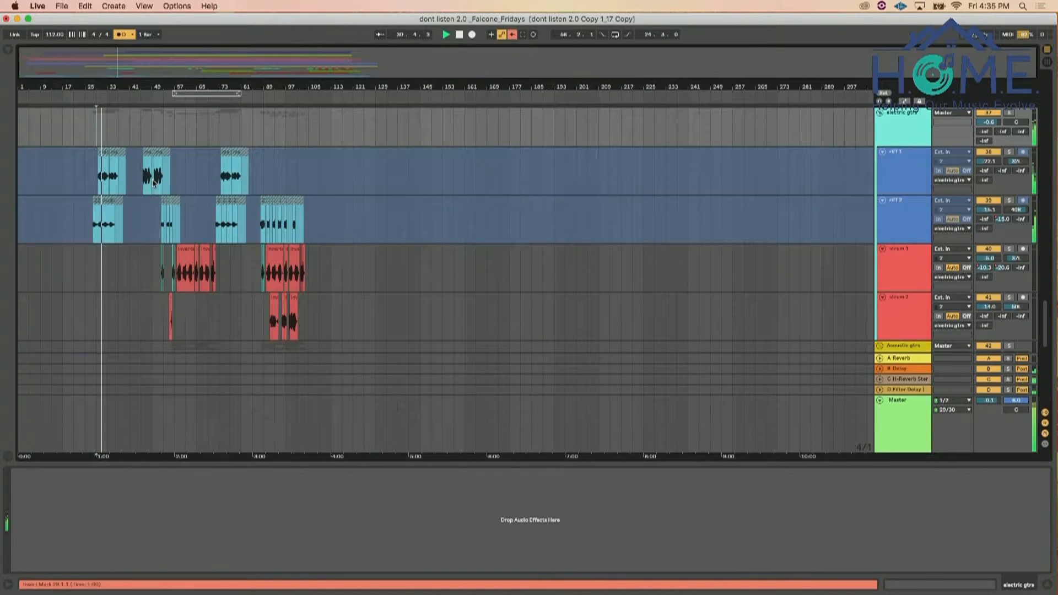
pyautogui.scroll(5, 154, 183)
pyautogui.scroll(6, 154, 184)
pyautogui.scroll(-8, 154, 183)
pyautogui.scroll(1, 154, 184)
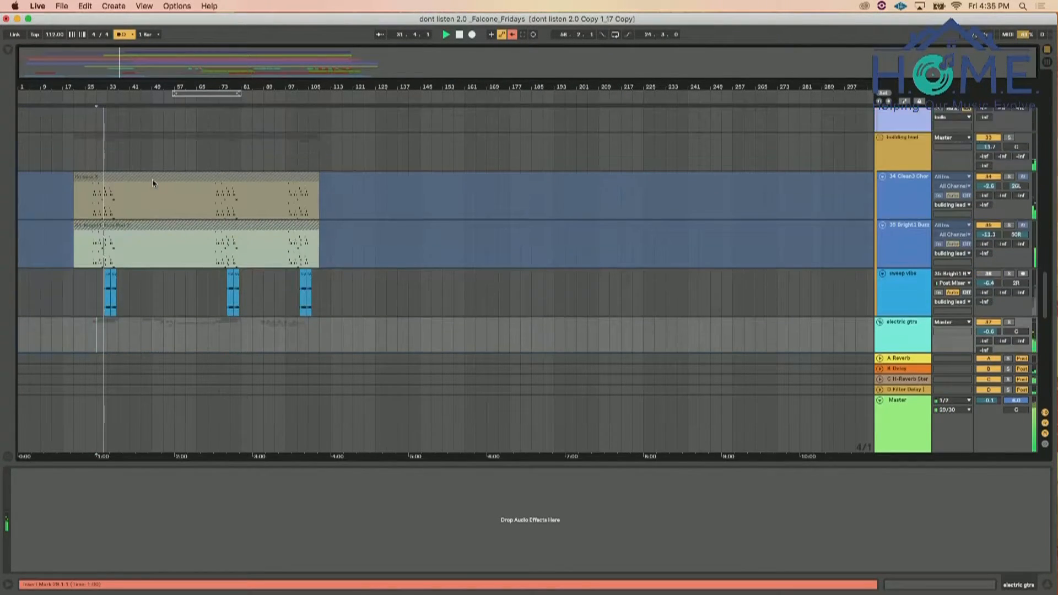
pyautogui.scroll(5, 152, 180)
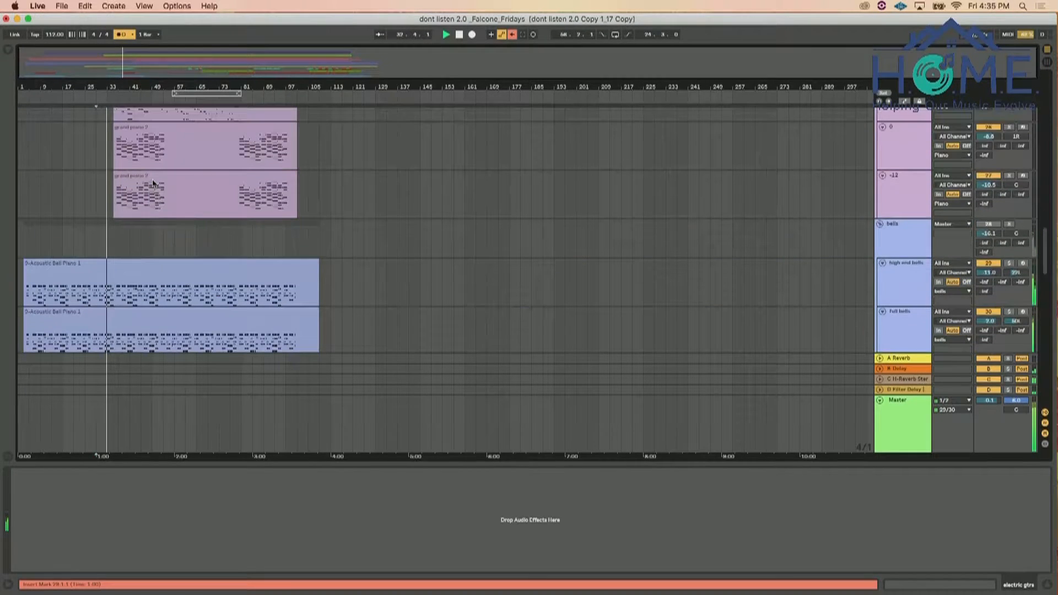
pyautogui.scroll(2, 153, 183)
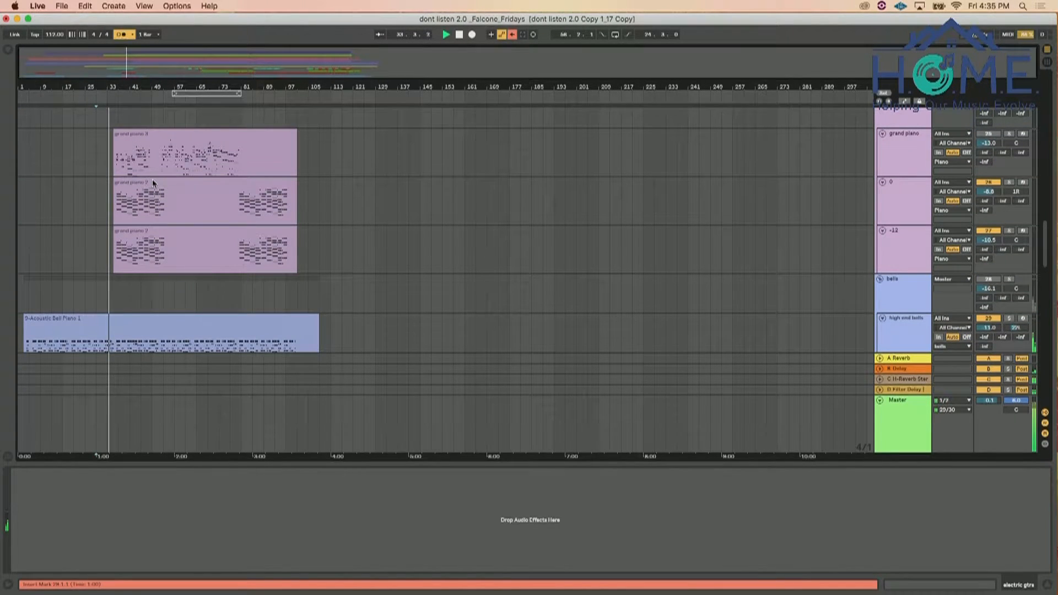
pyautogui.scroll(10, 378, 346)
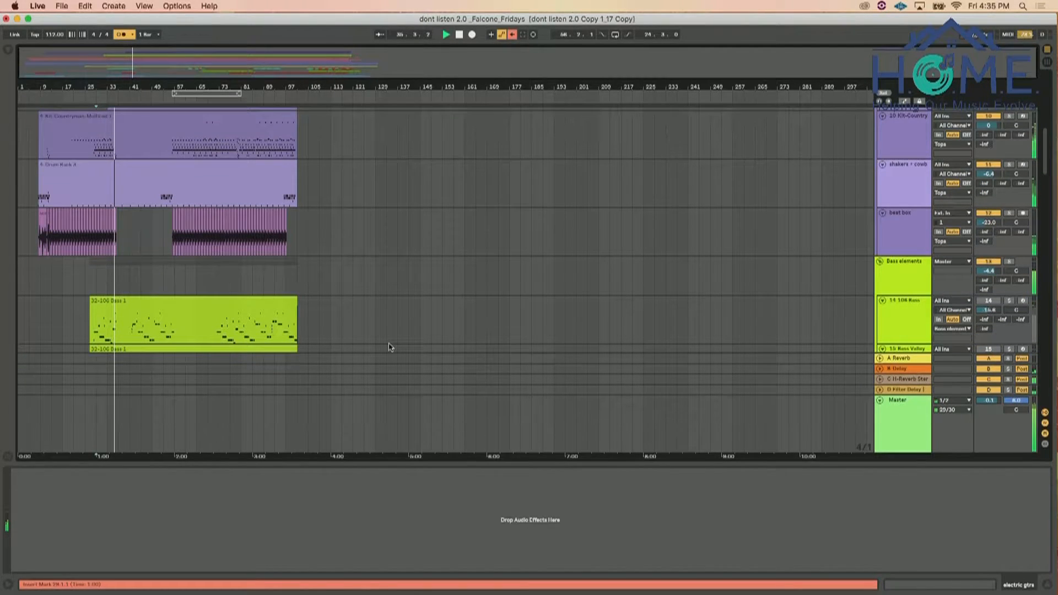
pyautogui.scroll(5, 430, 296)
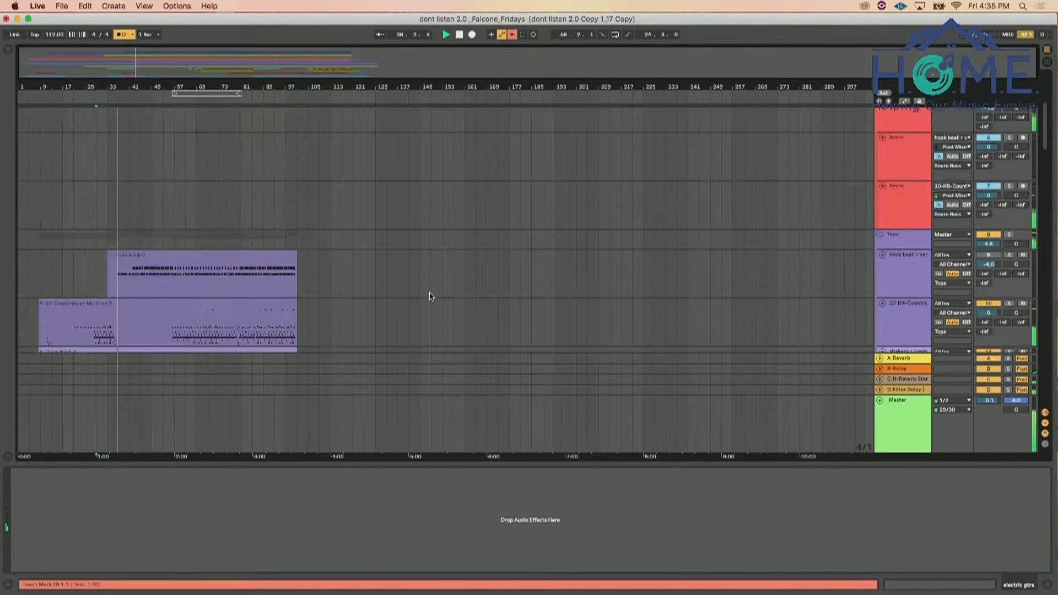
# Freeze the 0 and -12 tracks together in the Piano group
pyautogui.scroll(-12, 430, 296)
pyautogui.scroll(-5, 431, 296)
pyautogui.scroll(4, 431, 296)
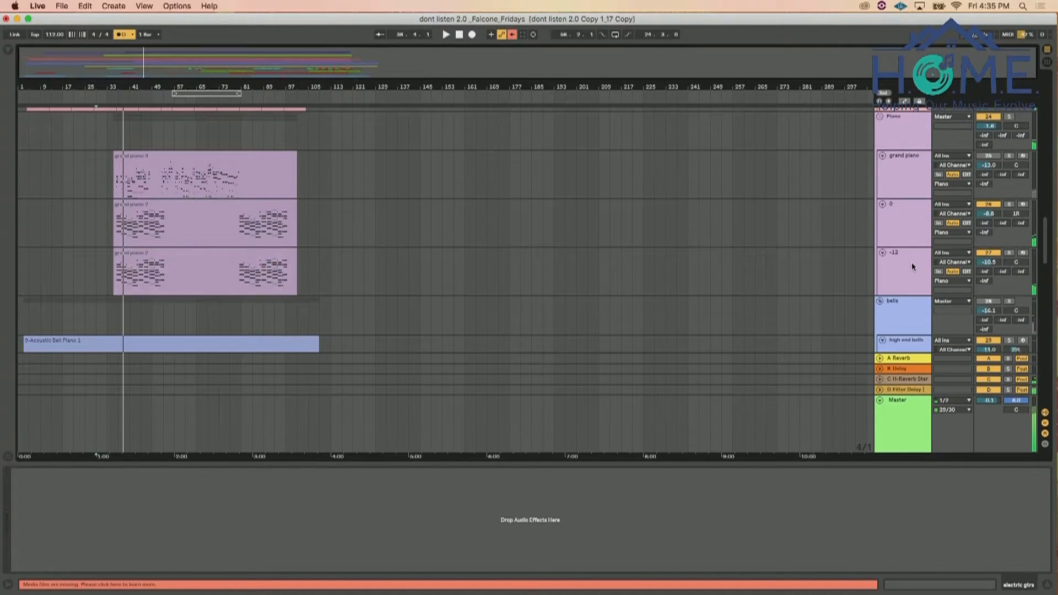
pyautogui.click(912, 266)
pyautogui.keyDown('shift'); pyautogui.click(909, 219); pyautogui.keyUp('shift')
pyautogui.rightClick(908, 219)
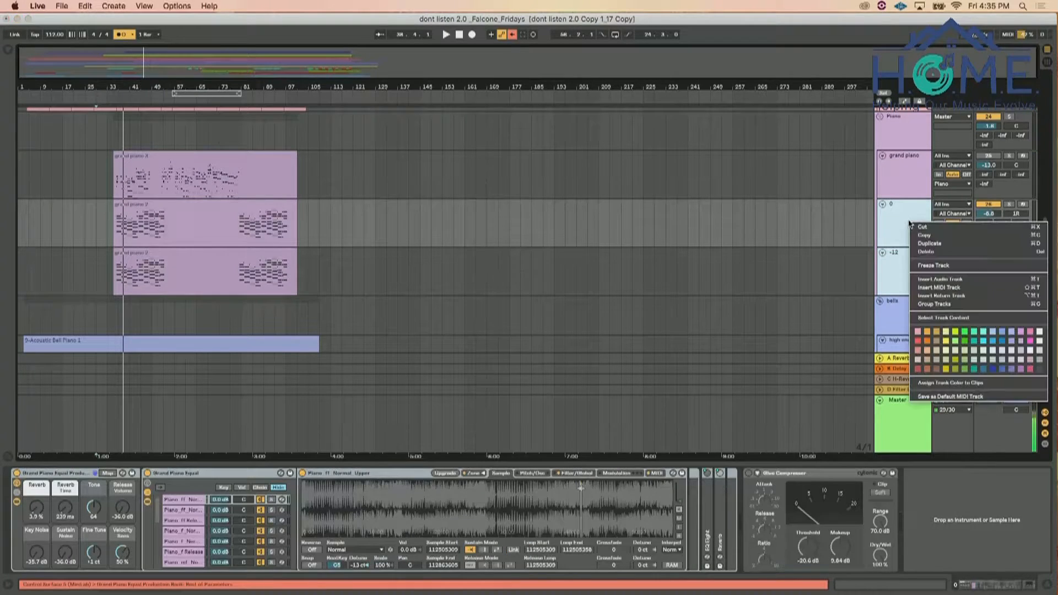
pyautogui.click(939, 267)
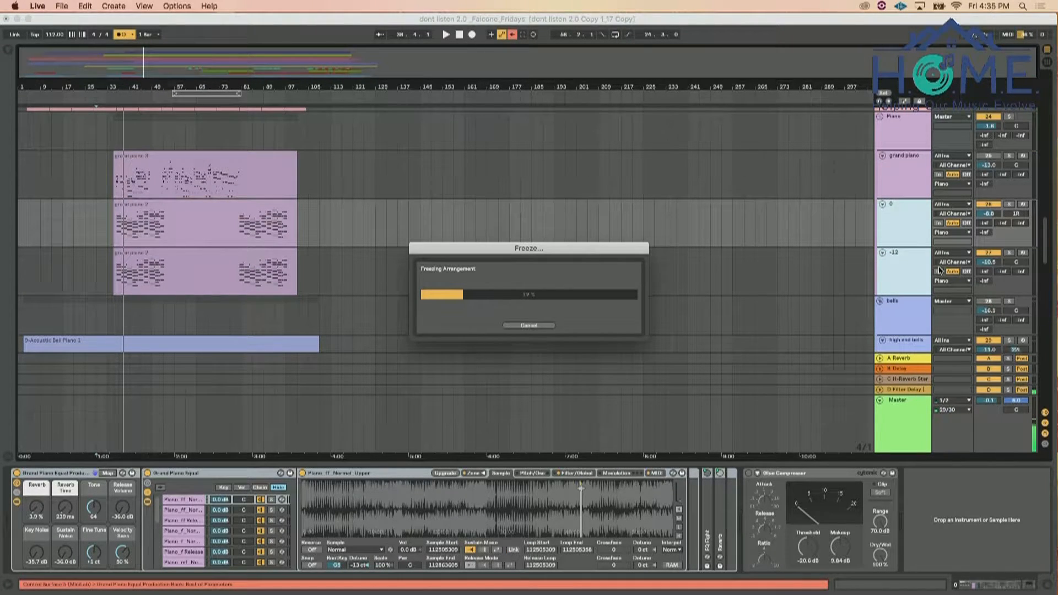
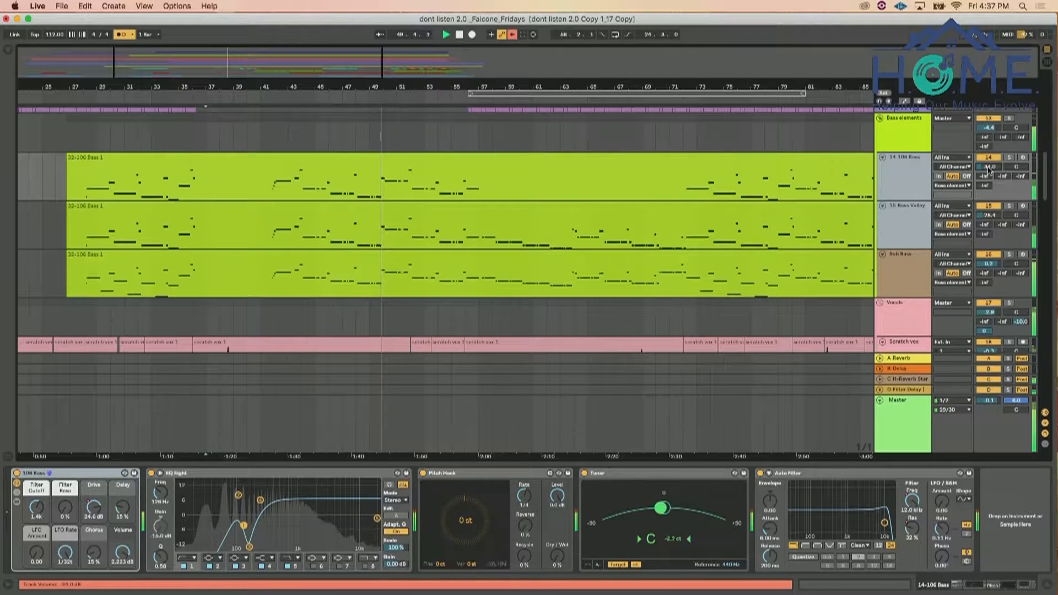
# Select the Kick Buss group and show the Audio Effects category in the browser with the search cleared
pyautogui.scroll(5, 785, 162)
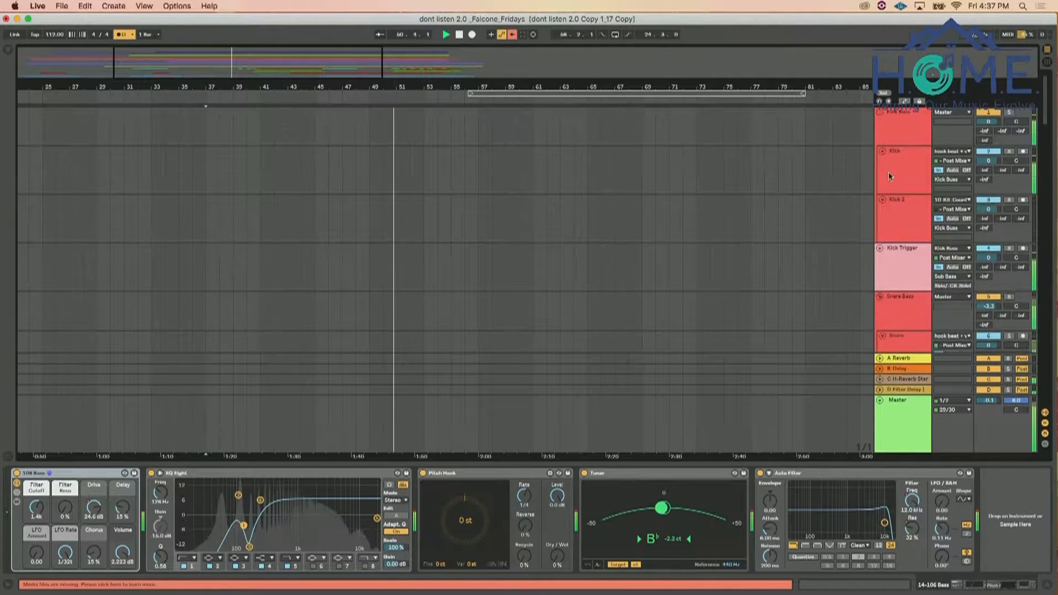
pyautogui.click(914, 130)
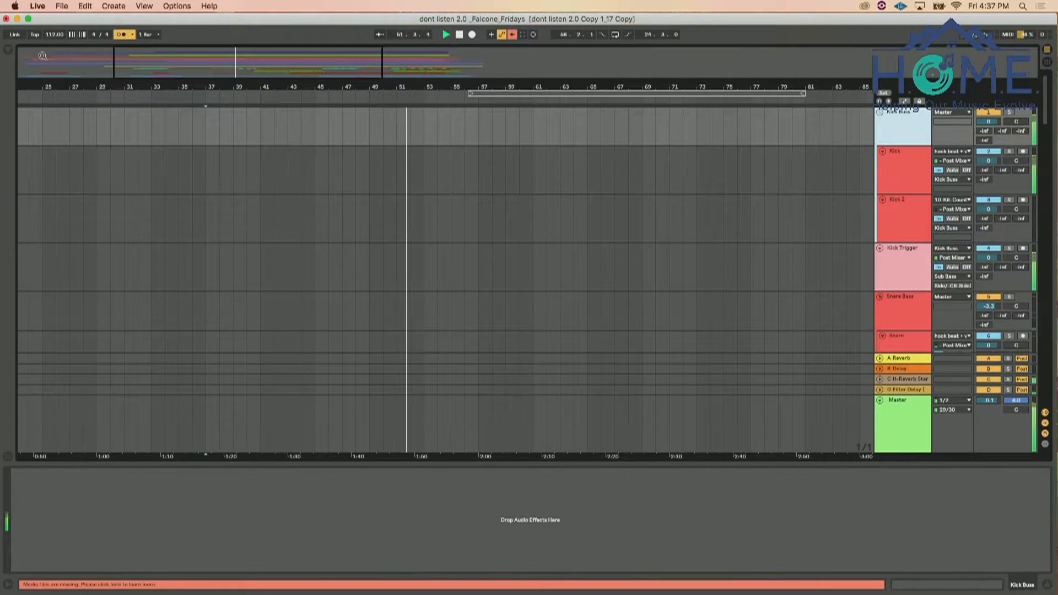
pyautogui.click(8, 50)
pyautogui.click(38, 158)
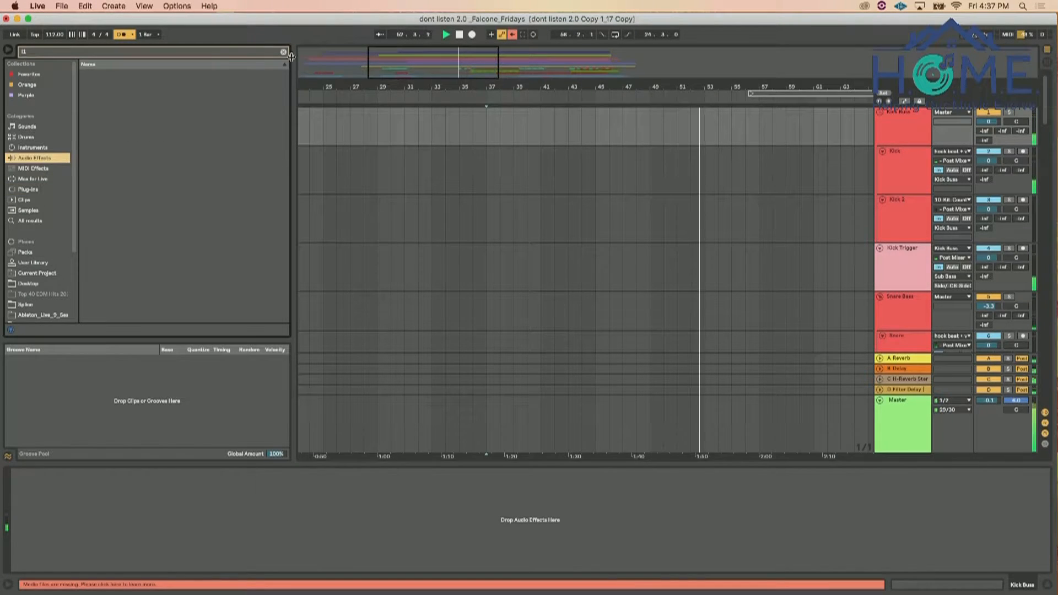
# Select the Vocals group, bring up its L1 Limiter, and play the song from about bar 35
pyautogui.scroll(-5, 919, 246)
pyautogui.scroll(-5, 918, 246)
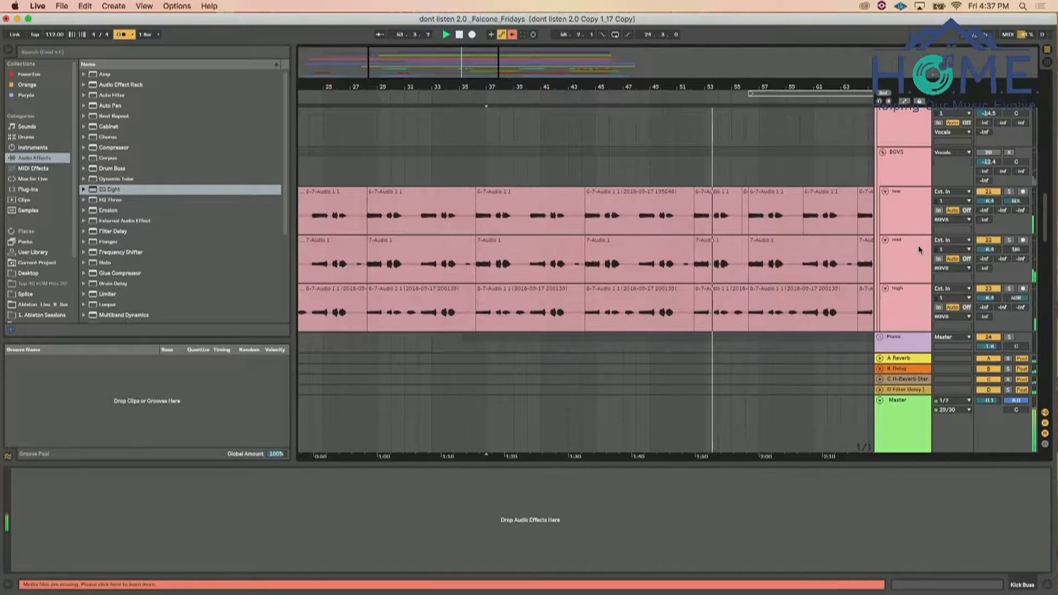
pyautogui.scroll(2, 918, 246)
pyautogui.click(899, 157)
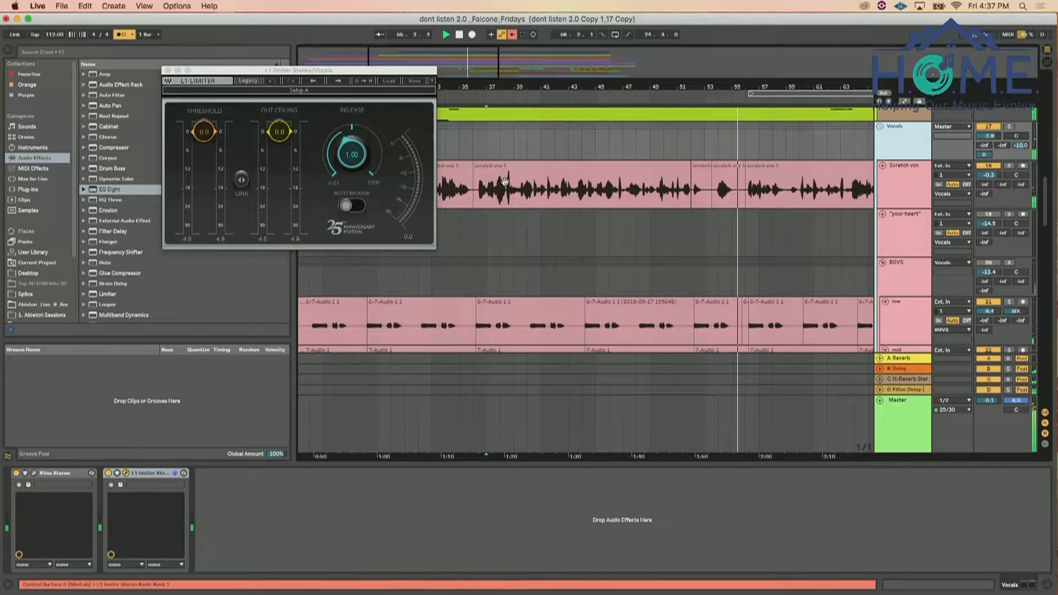
pyautogui.click(463, 238)
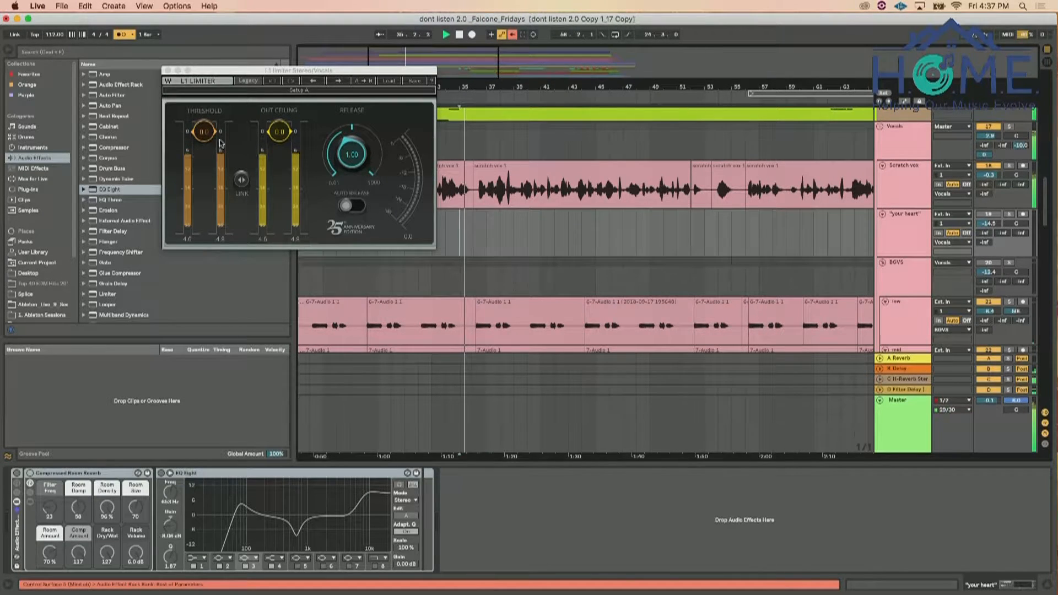
# Lower the Vocals L1 Limiter's threshold to -3.0 and its out ceiling to about -2.9
pyautogui.moveTo(213, 139); pyautogui.dragTo(213, 148)
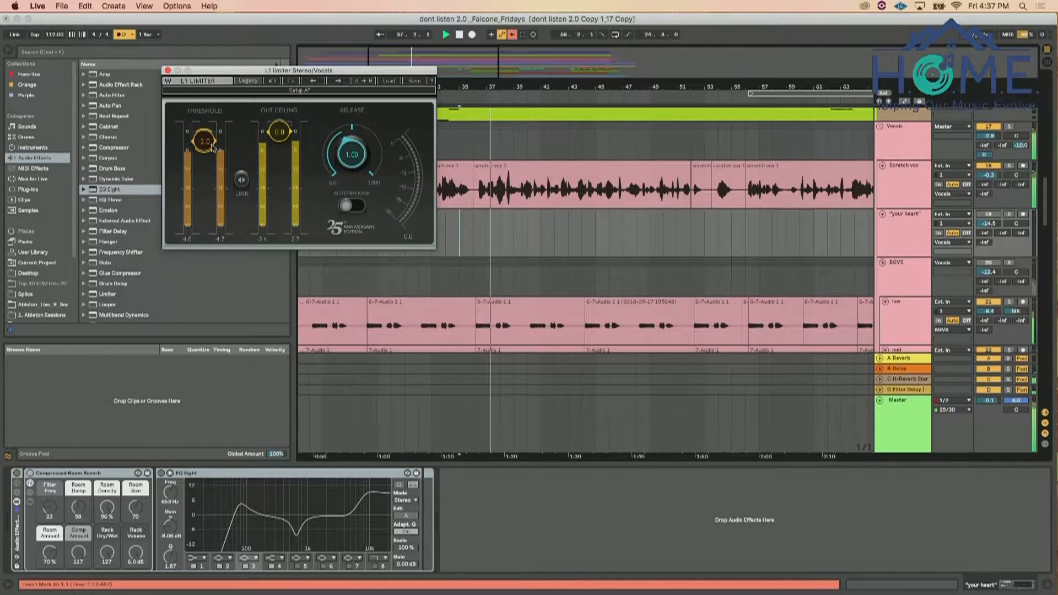
pyautogui.moveTo(280, 132); pyautogui.dragTo(279, 141)
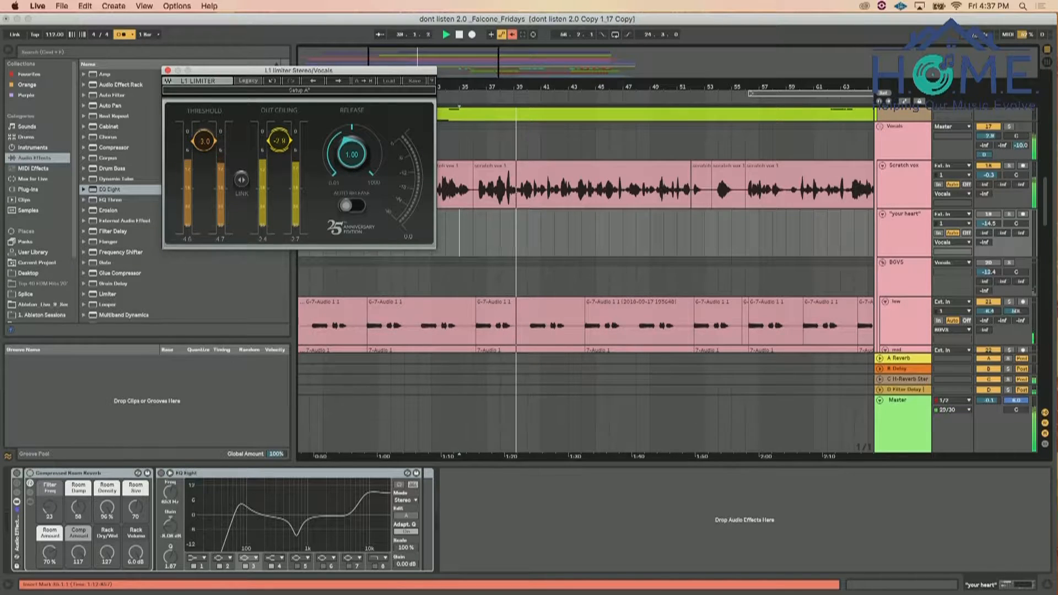
pyautogui.moveTo(279, 141); pyautogui.dragTo(279, 143)
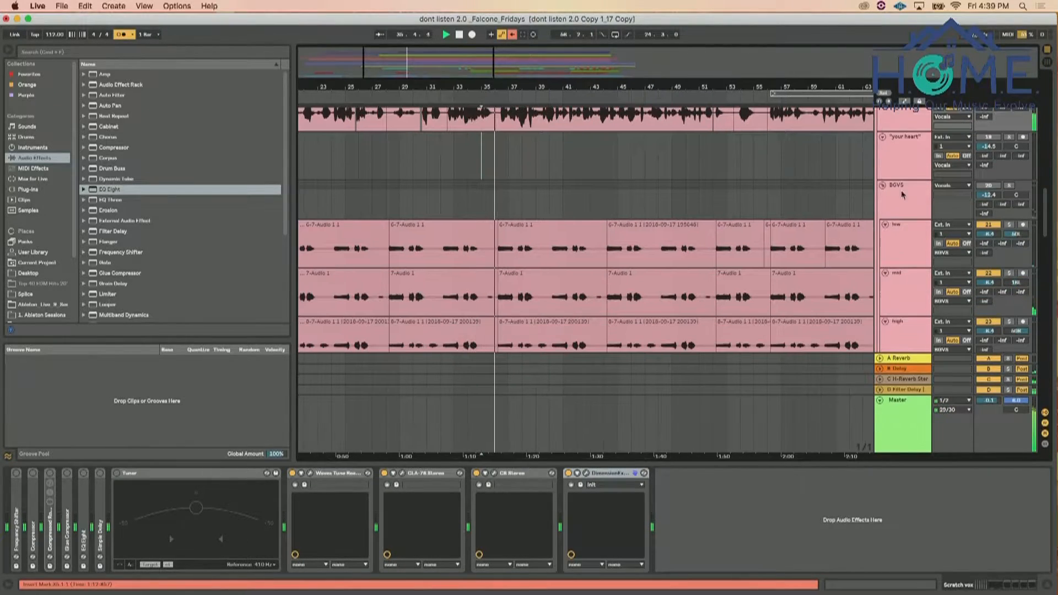
# Raise the BGVS group's volume to -6.1 dB and enable its Ping Pong Delay, EQ Eight and Glue Compressor
pyautogui.moveTo(989, 195); pyautogui.dragTo(990, 183)
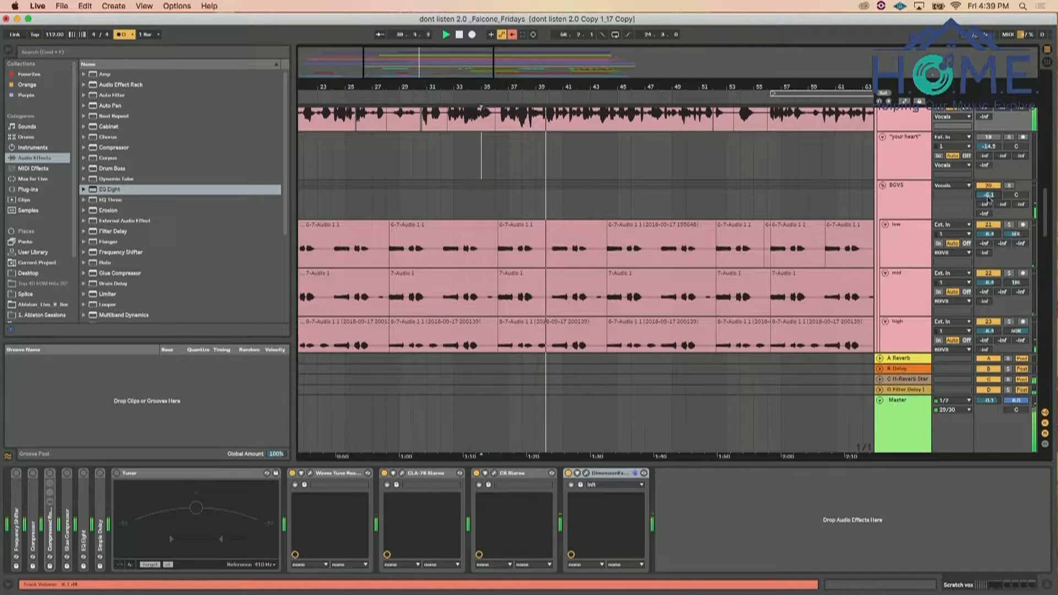
pyautogui.click(925, 199)
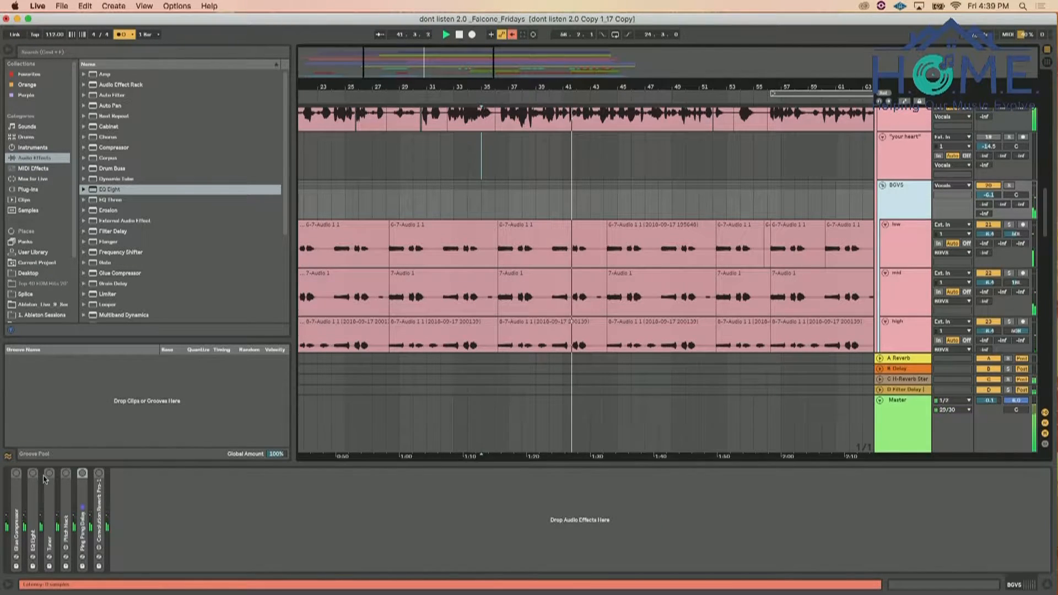
pyautogui.click(82, 473)
pyautogui.click(100, 473)
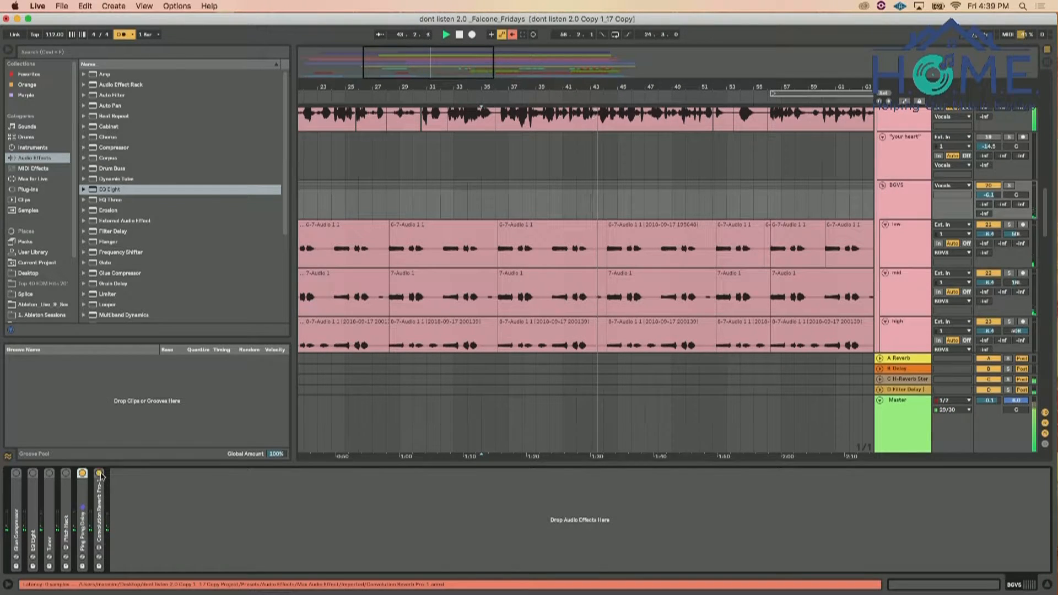
pyautogui.click(33, 473)
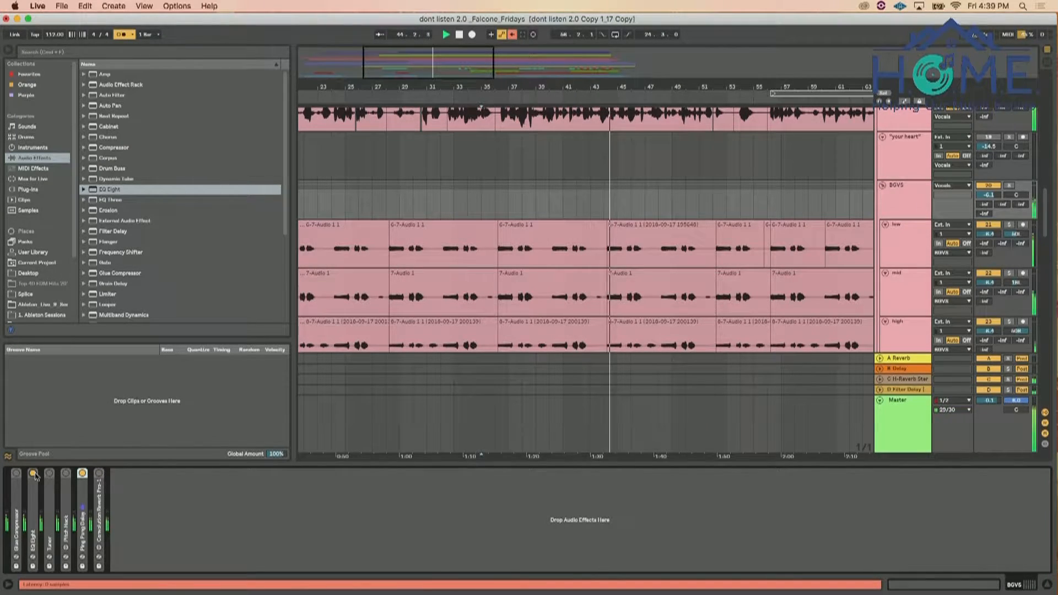
pyautogui.click(16, 473)
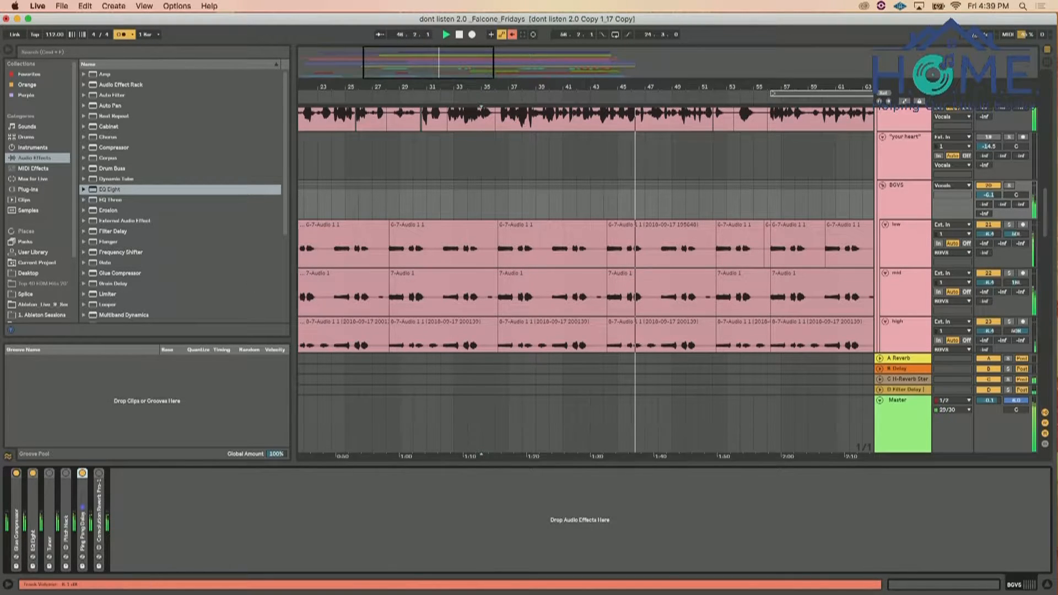
# Enable the Convolution Reverb Pro on the BGVS group and lower the group's volume to -7.5 dB
pyautogui.moveTo(990, 200); pyautogui.dragTo(990, 202)
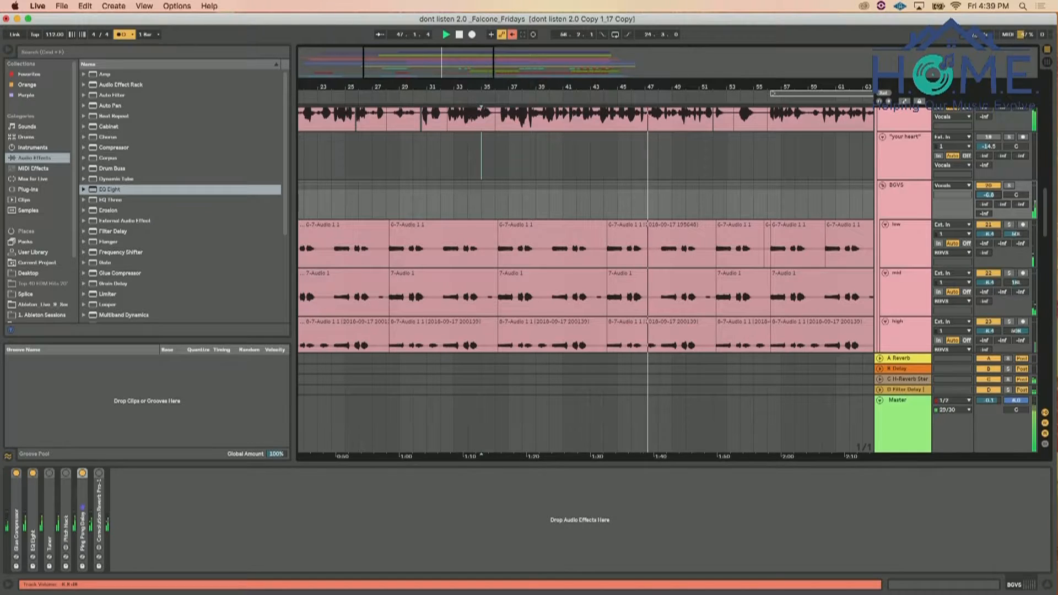
pyautogui.click(99, 473)
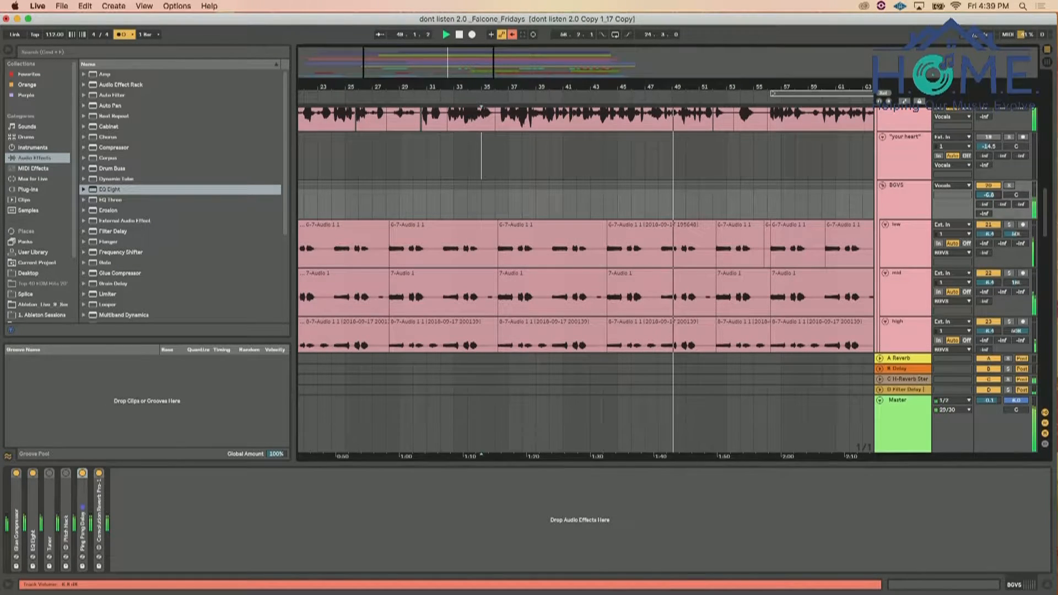
pyautogui.moveTo(988, 195); pyautogui.dragTo(988, 197)
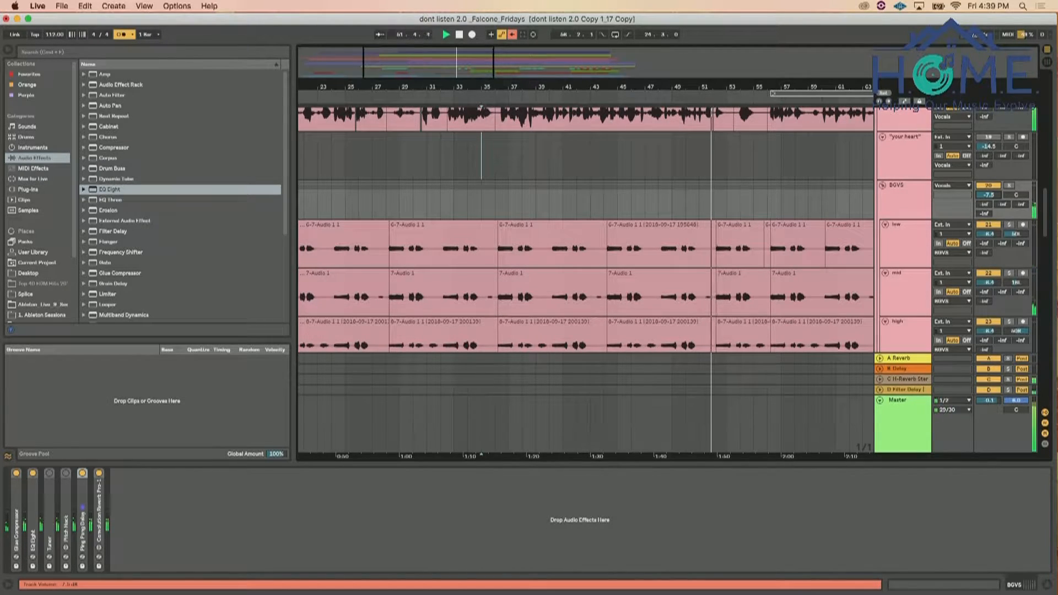
# Raise the volume of the shakers and cowbell drum track to 1.1 dB
pyautogui.scroll(-3, 802, 253)
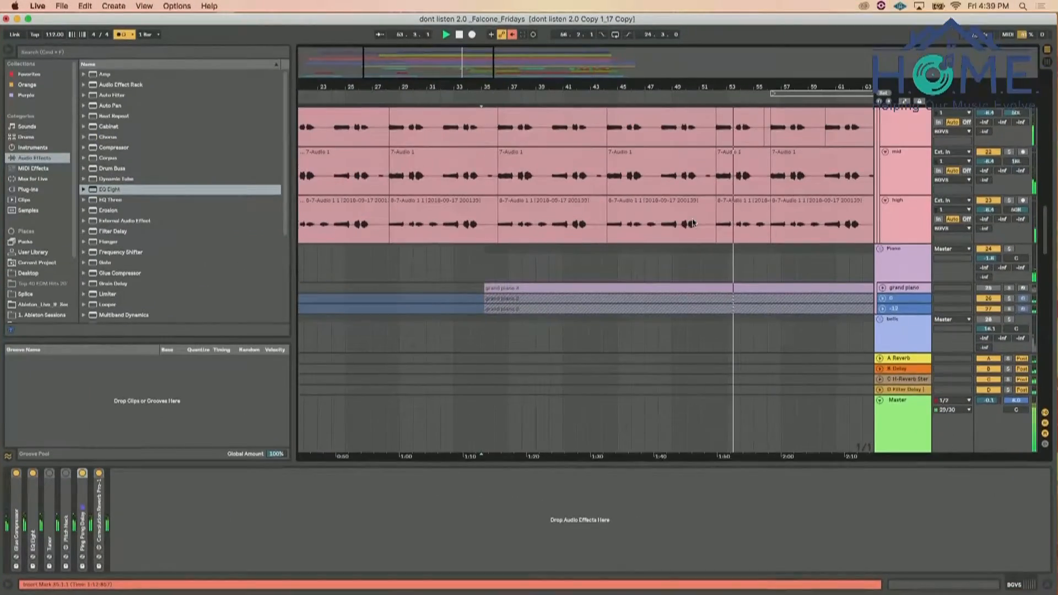
pyautogui.scroll(-5, 693, 222)
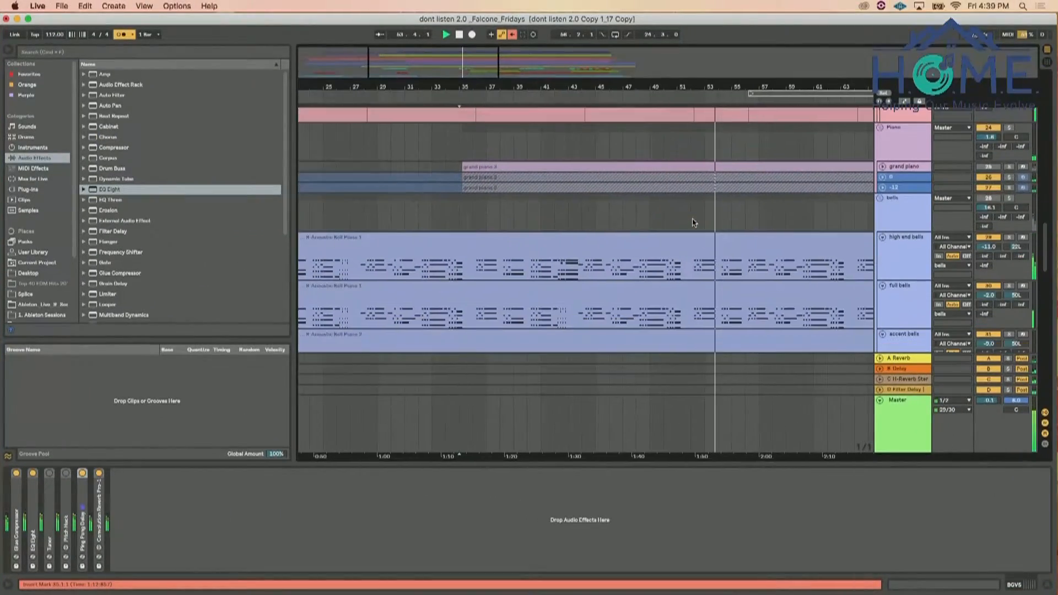
pyautogui.hscroll(5, 693, 222)
pyautogui.scroll(-3, 693, 223)
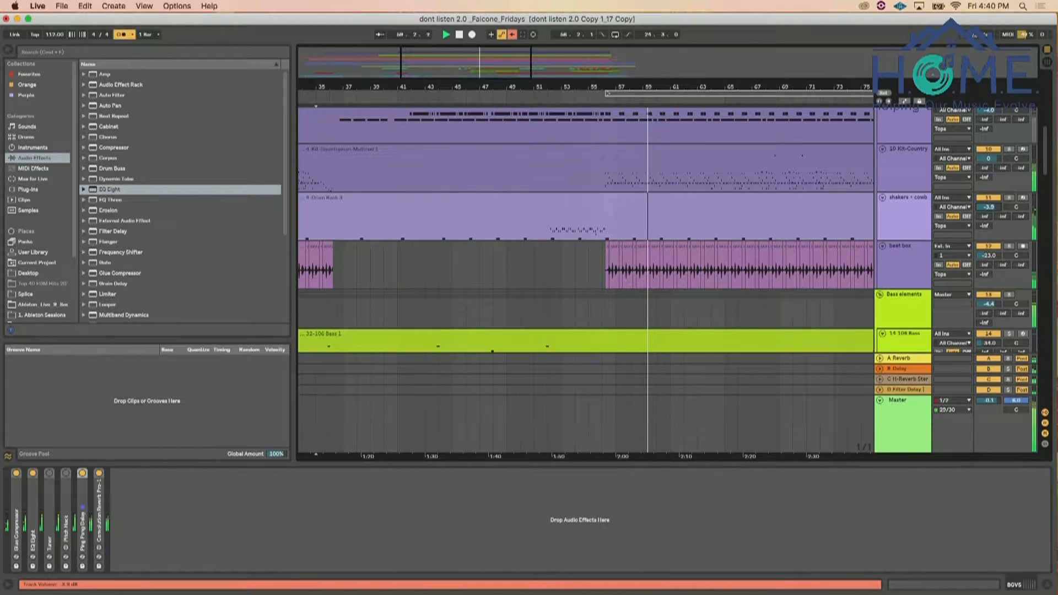
pyautogui.moveTo(988, 207); pyautogui.dragTo(989, 201)
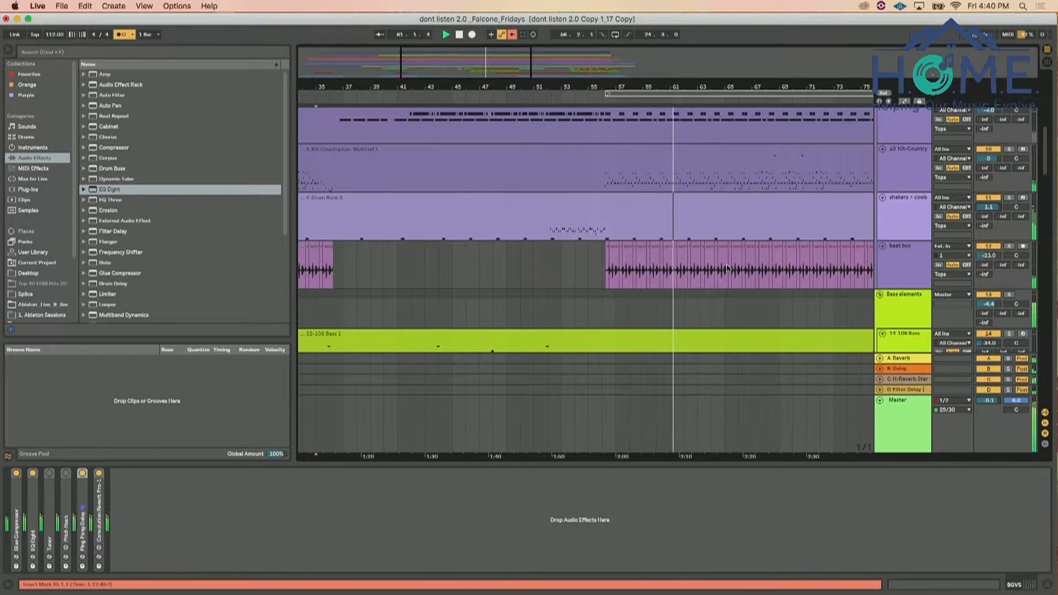
# Audition the Root note and 1 Inversion up tracks of the harmonicas group in solo, and return to the full mix
pyautogui.scroll(-8, 728, 269)
pyautogui.scroll(-15, 727, 269)
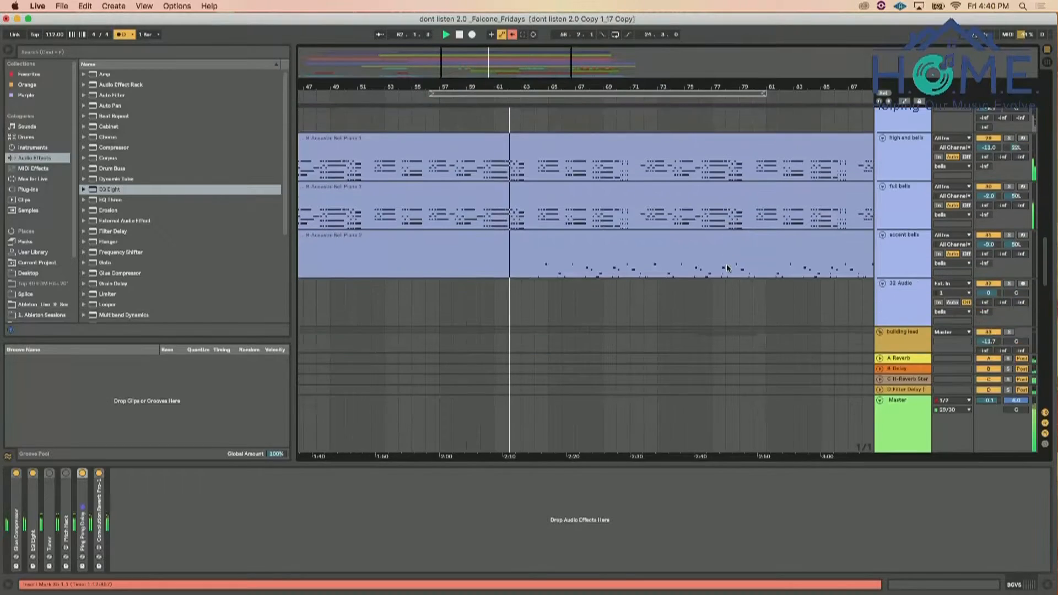
pyautogui.scroll(-8, 727, 269)
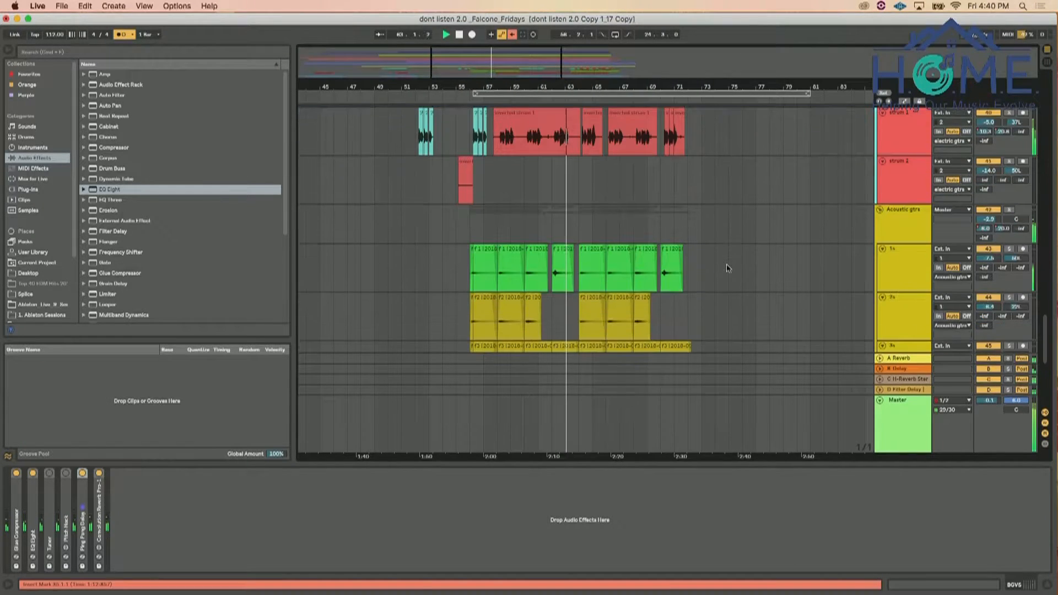
pyautogui.scroll(-3, 728, 269)
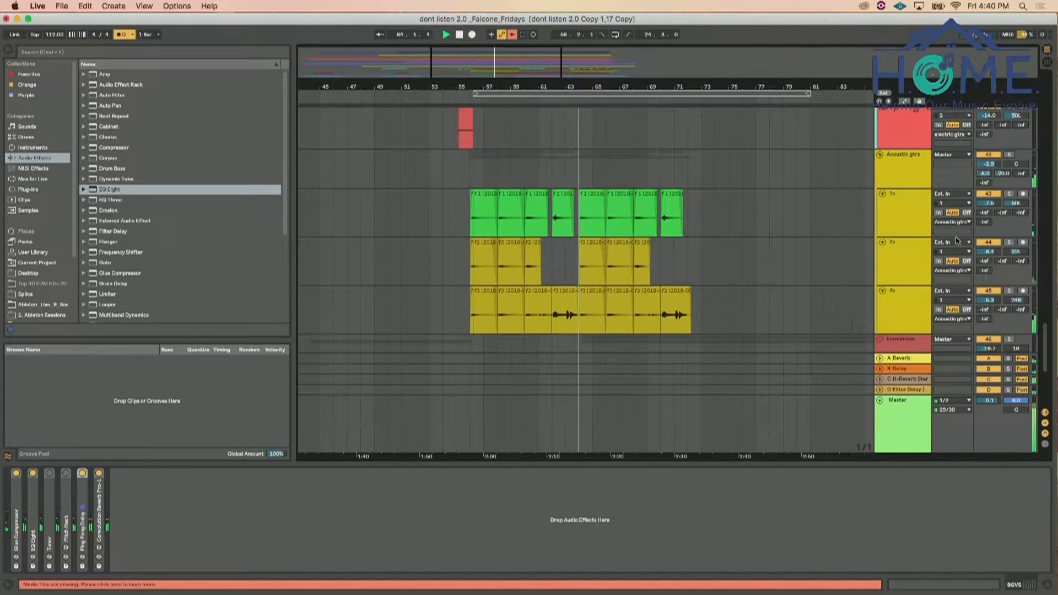
pyautogui.scroll(-3, 791, 243)
pyautogui.scroll(-6, 752, 226)
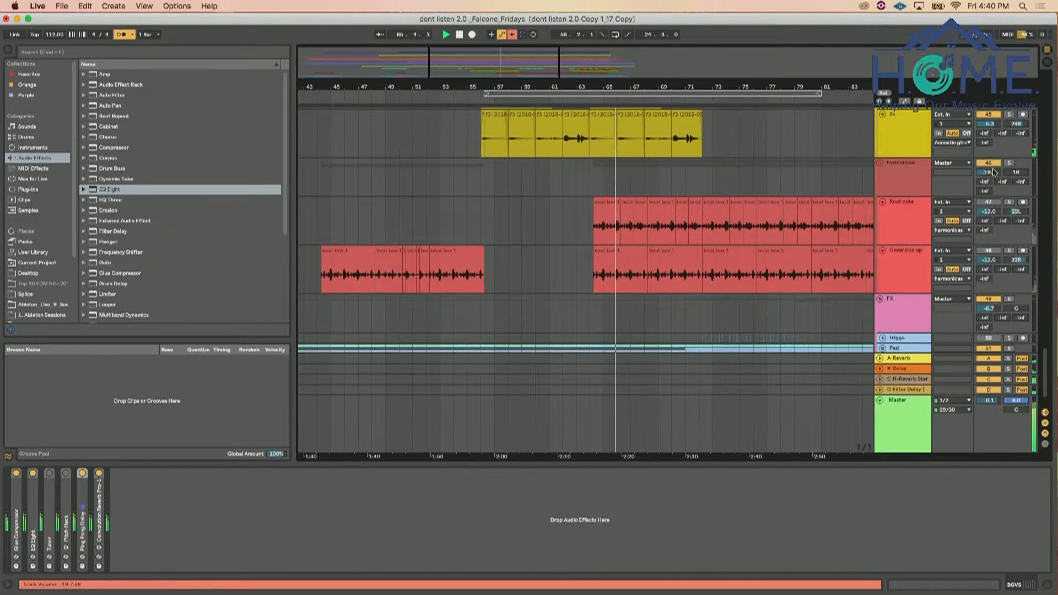
pyautogui.click(1011, 251)
pyautogui.click(1010, 202)
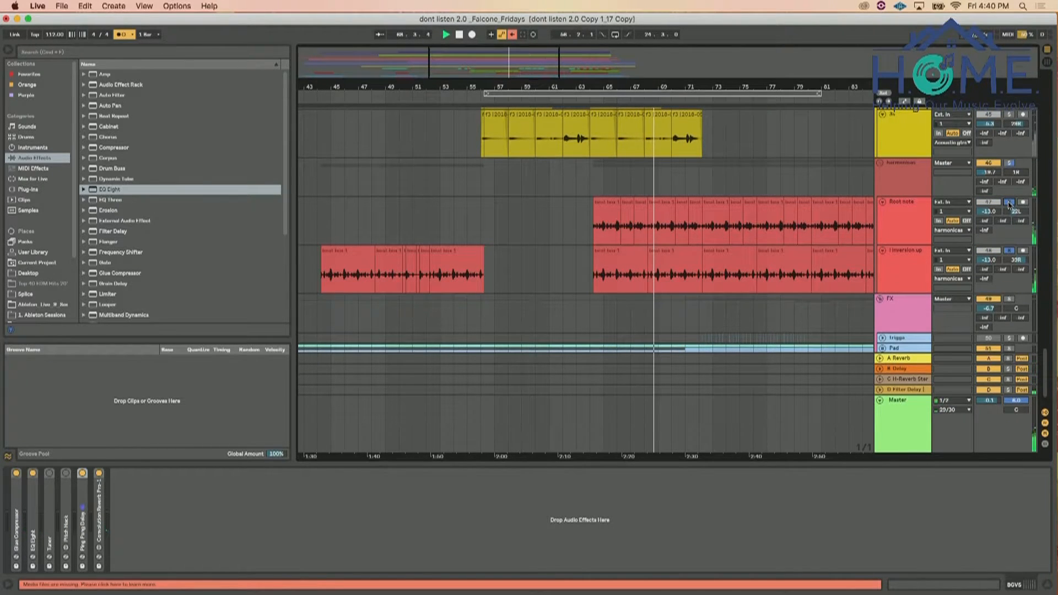
pyautogui.click(1009, 203)
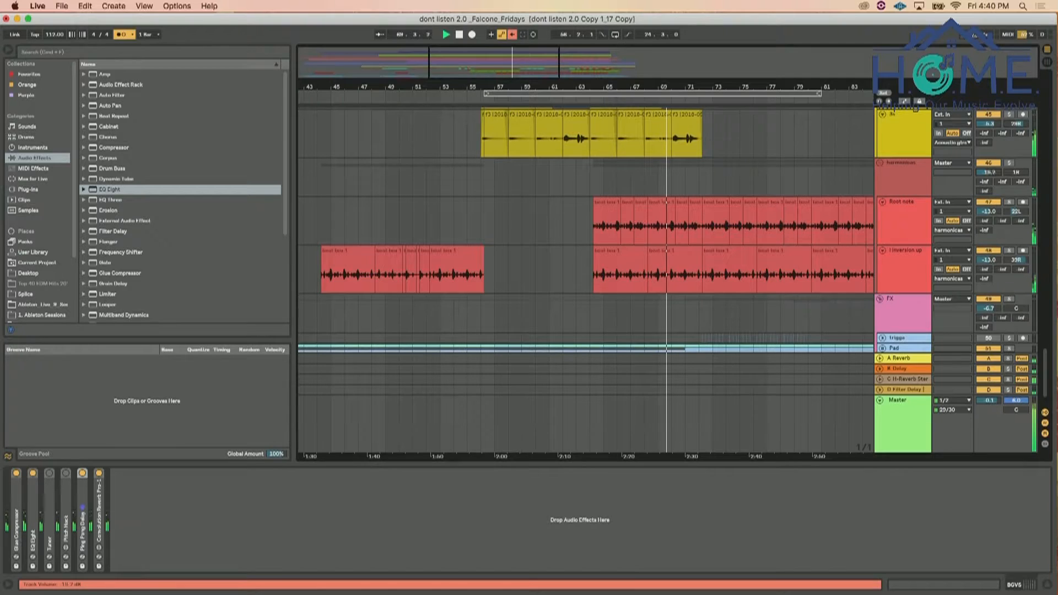
# Raise the harmonicas group's volume and set its Root note and 1 Inversion up tracks together to -1.3 dB
pyautogui.moveTo(992, 174); pyautogui.dragTo(993, 111)
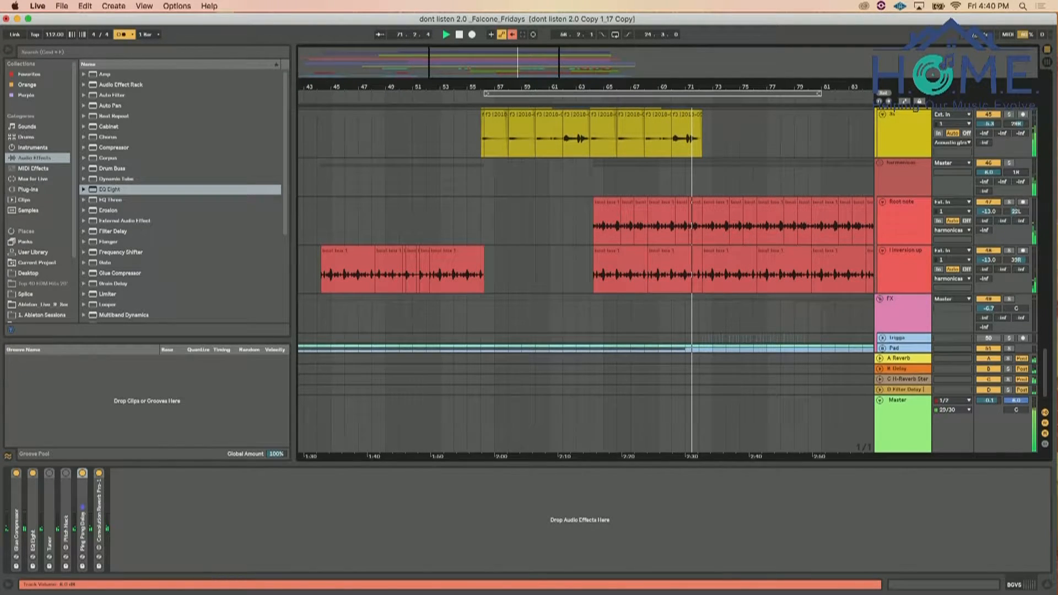
pyautogui.click(918, 265)
pyautogui.keyDown('shift'); pyautogui.click(921, 231); pyautogui.keyUp('shift')
pyautogui.moveTo(998, 264); pyautogui.dragTo(999, 232)
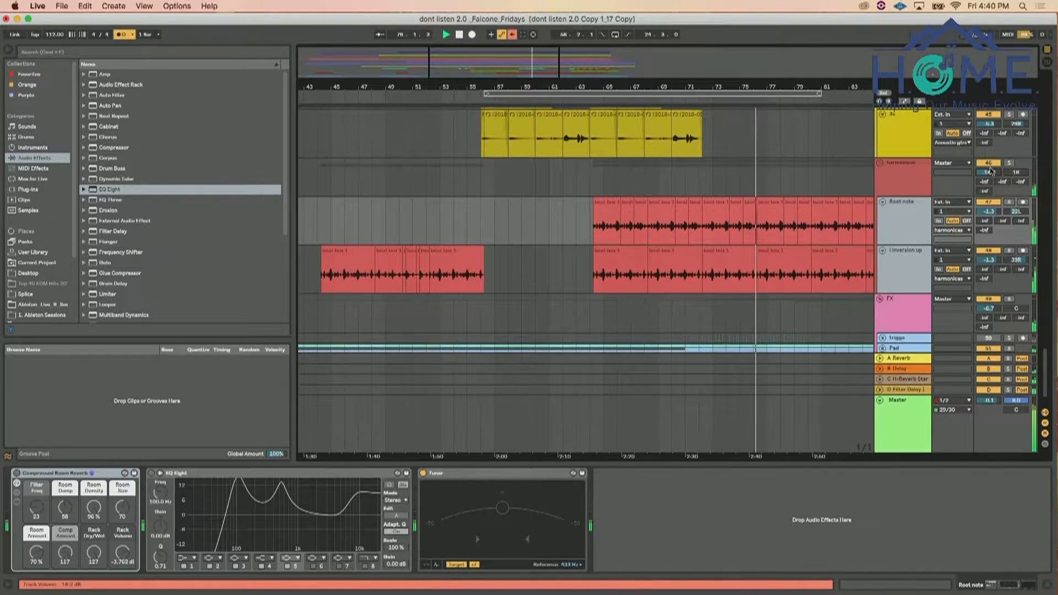
# Hide the browser and solo the 10-Kit-Countryman drum track, leaving that track selected
pyautogui.scroll(-2, 896, 207)
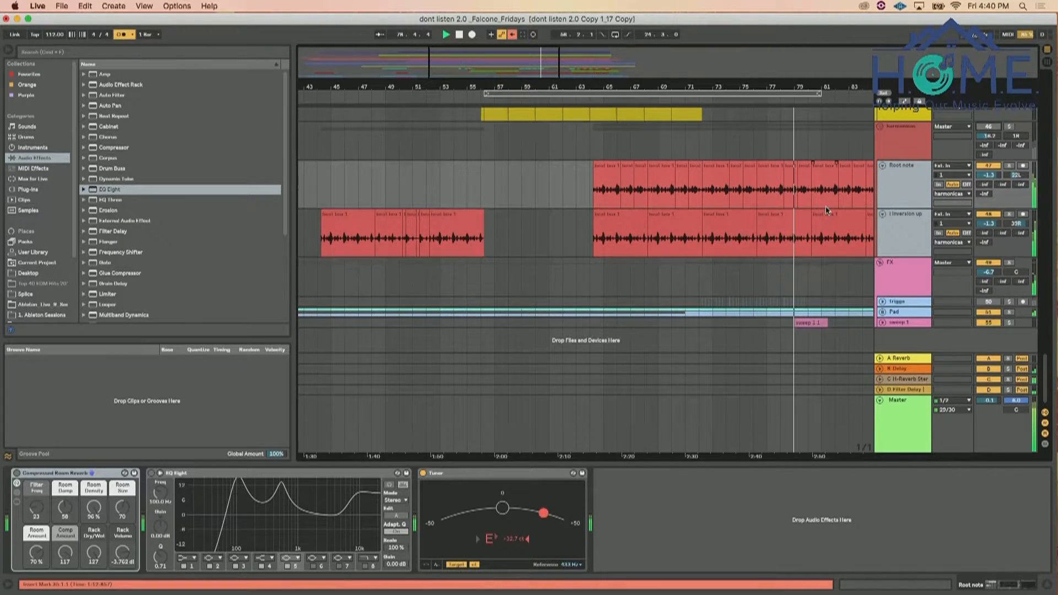
pyautogui.scroll(-10, 826, 209)
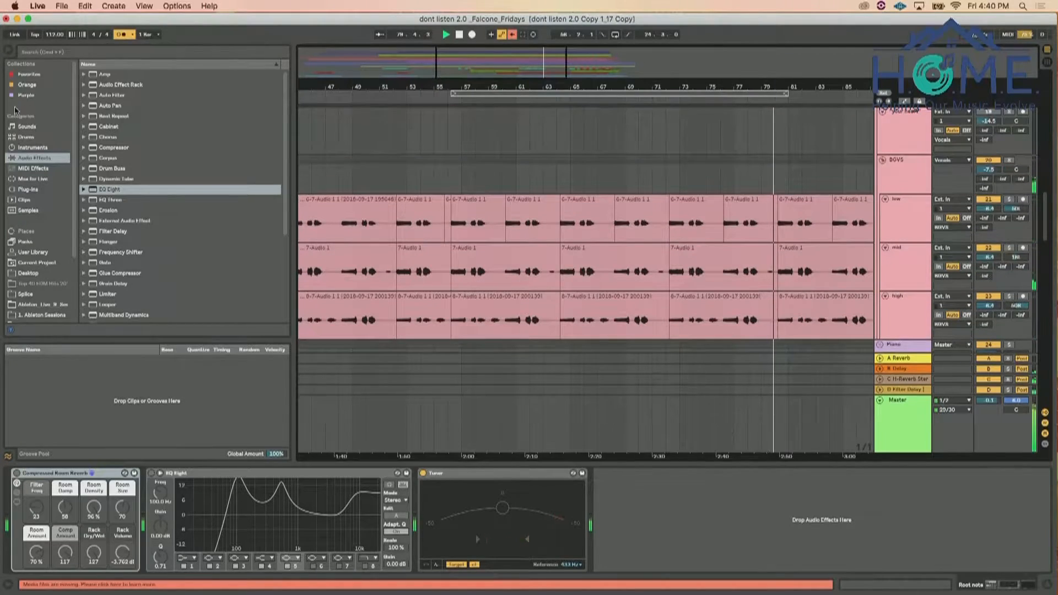
pyautogui.press('super+alt+b')
pyautogui.scroll(12, 481, 228)
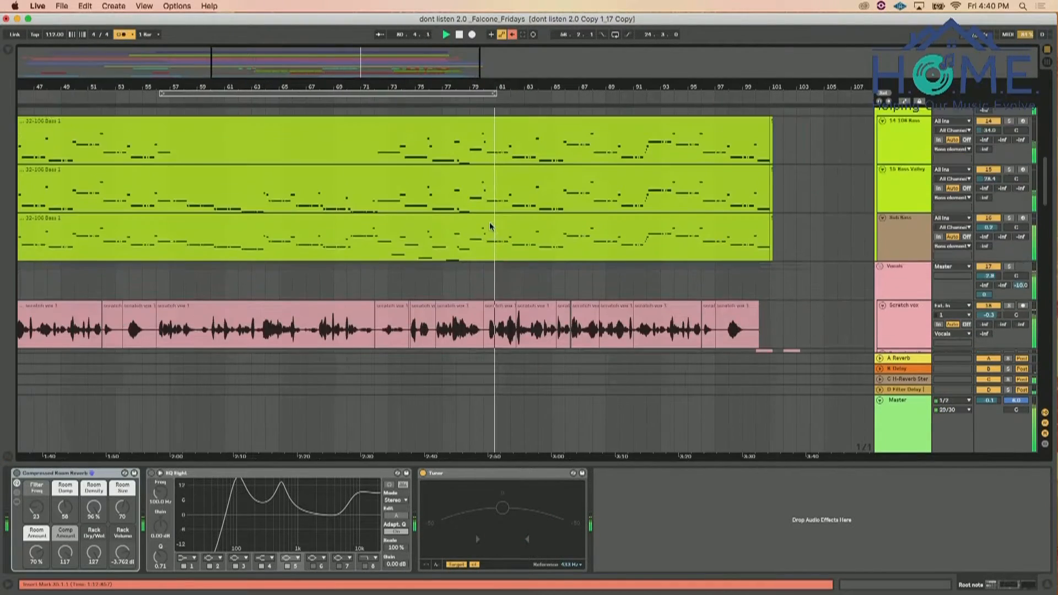
pyautogui.scroll(-3, 490, 226)
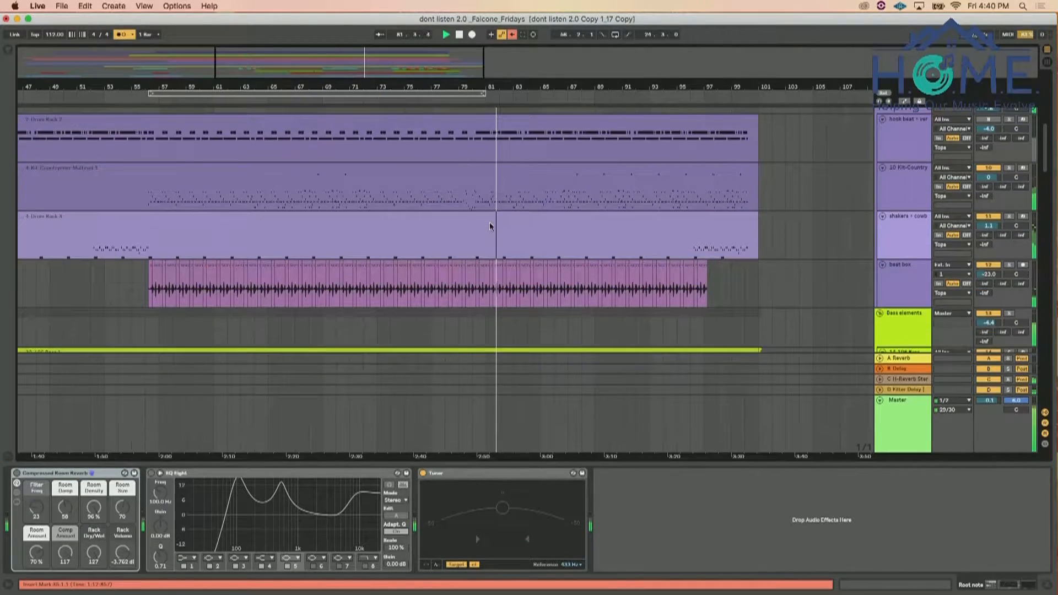
pyautogui.click(1007, 173)
pyautogui.click(1010, 169)
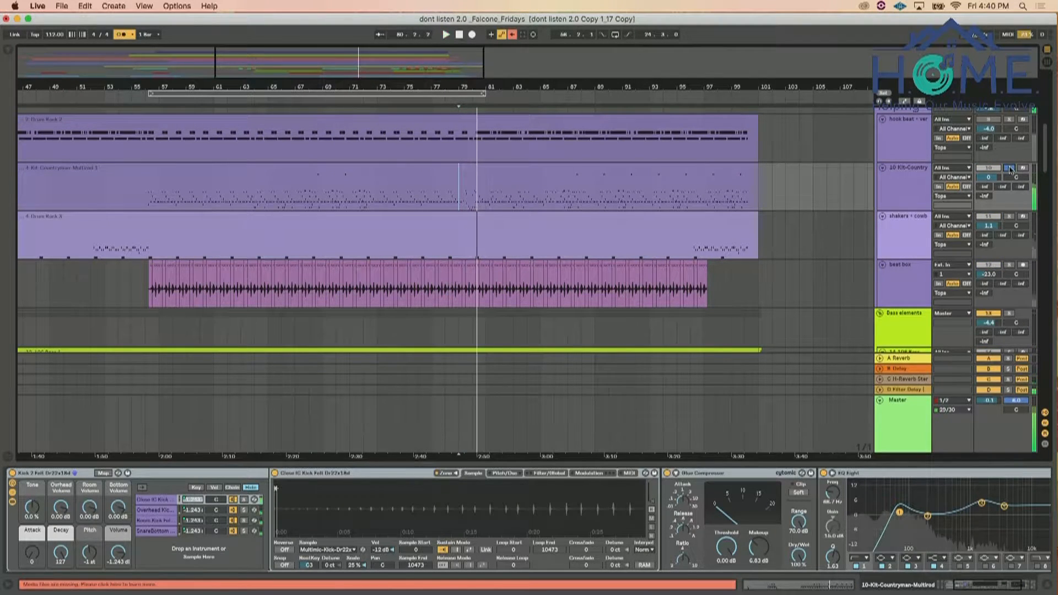
pyautogui.click(918, 171)
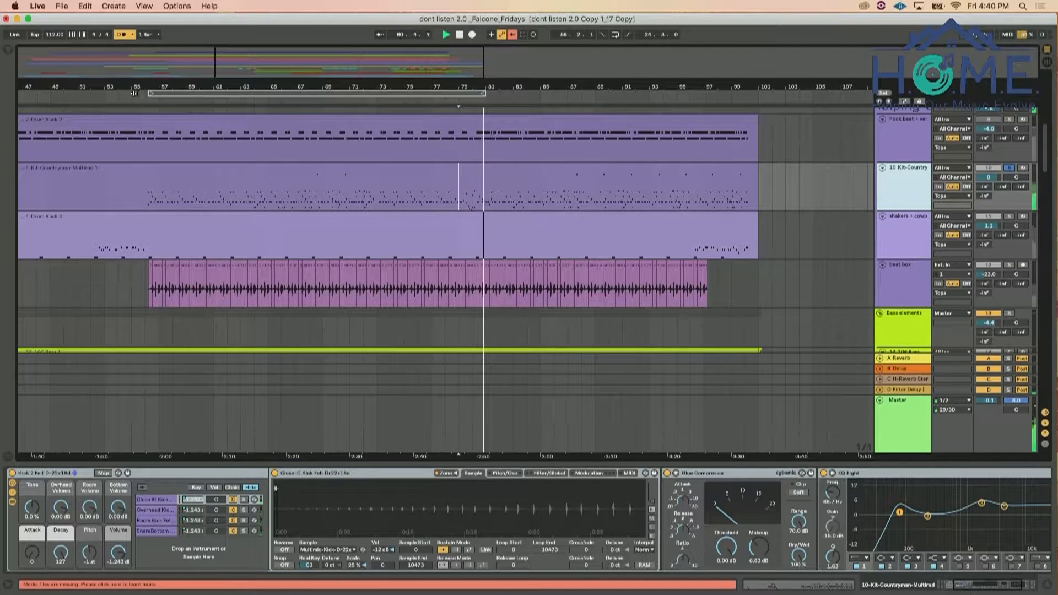
# Show the browser and audition the soloed 10-Kit-Countryman track in short passages, with its drum rack pads in view
pyautogui.press('super+alt+b')
pyautogui.press('space')
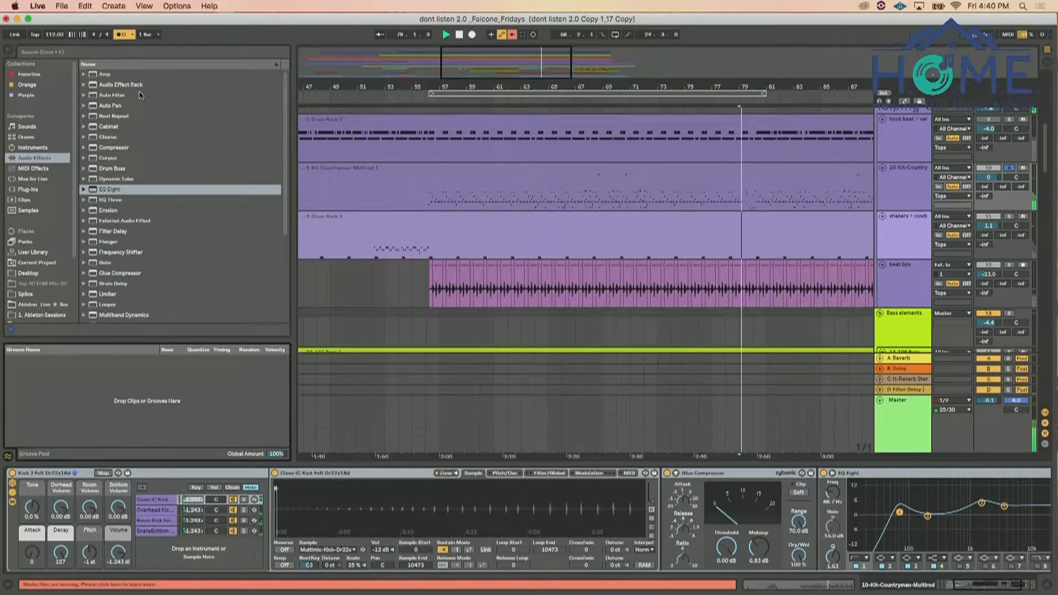
pyautogui.press('space')
pyautogui.press('space')
pyautogui.click(919, 186)
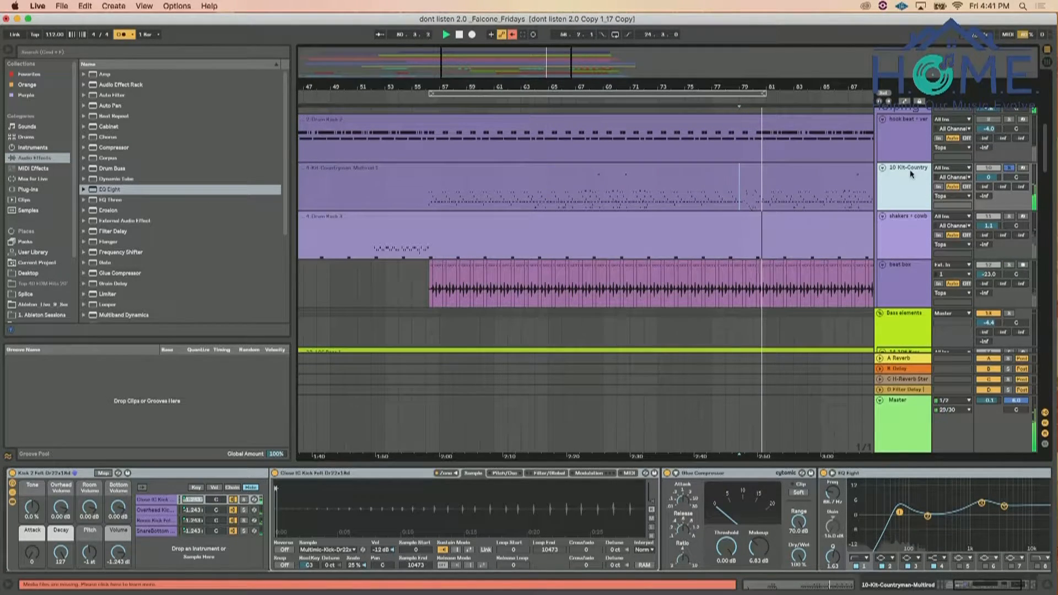
pyautogui.press('space')
pyautogui.press('space')
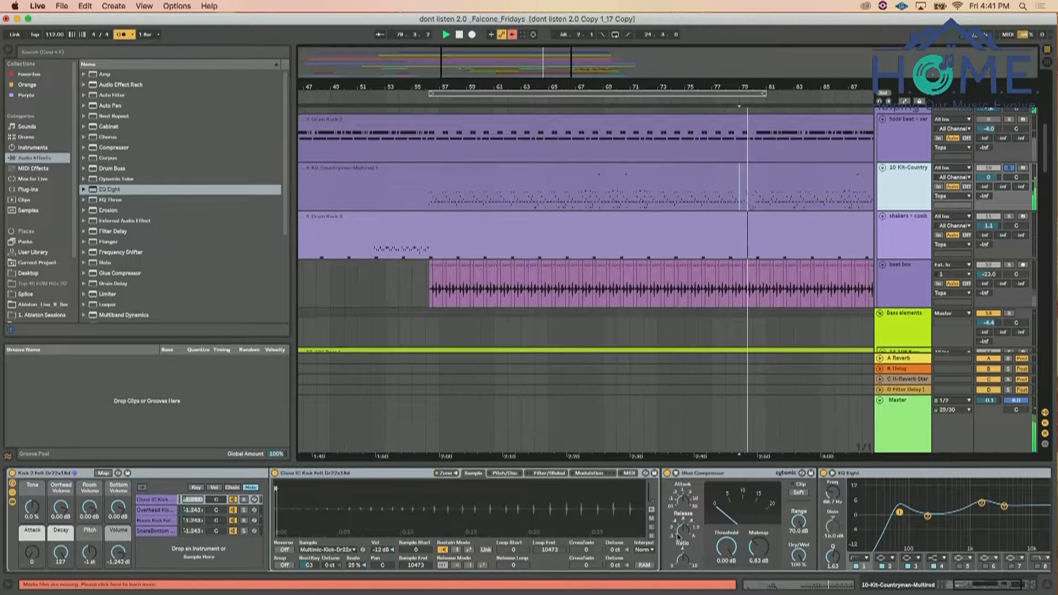
pyautogui.hscroll(-5, 678, 535)
pyautogui.press('space')
pyautogui.press('space')
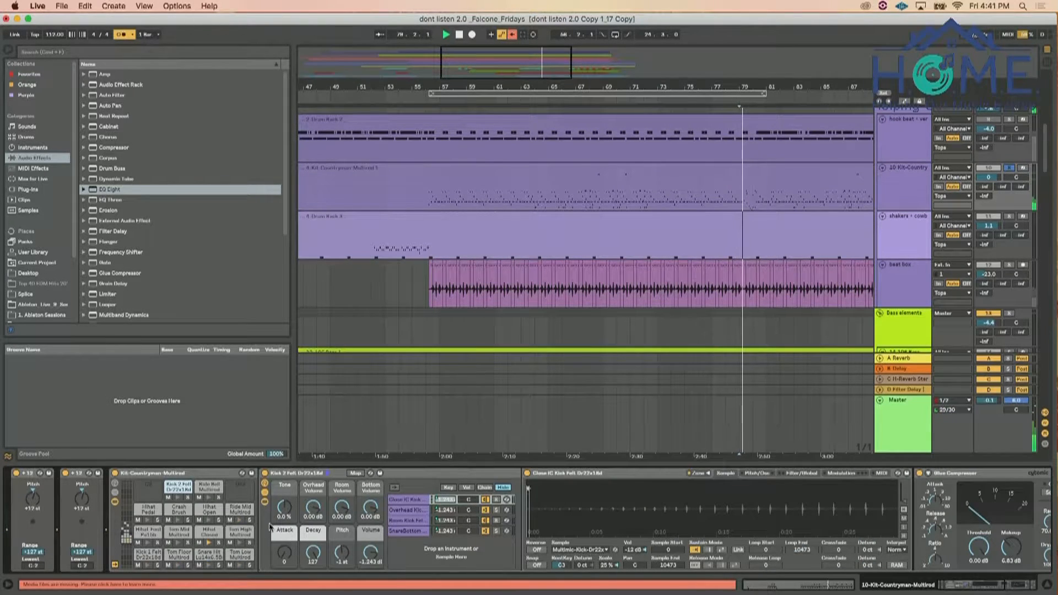
pyautogui.press('space')
pyautogui.press('space')
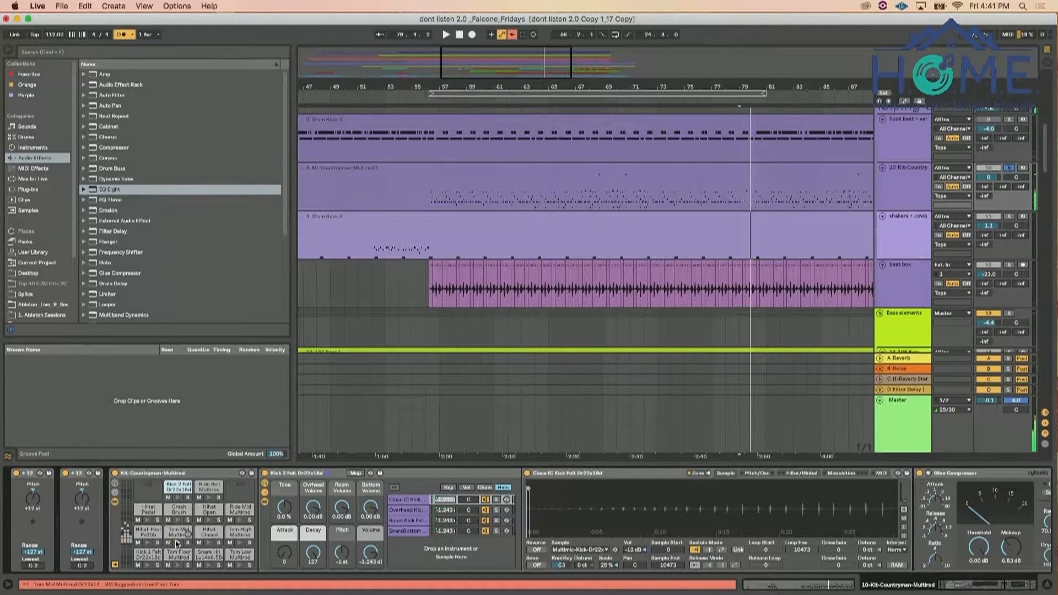
# Audition the Tom Mid and Tom Low pads in the Kit-Countryman drum rack
pyautogui.click(178, 542)
pyautogui.press('space')
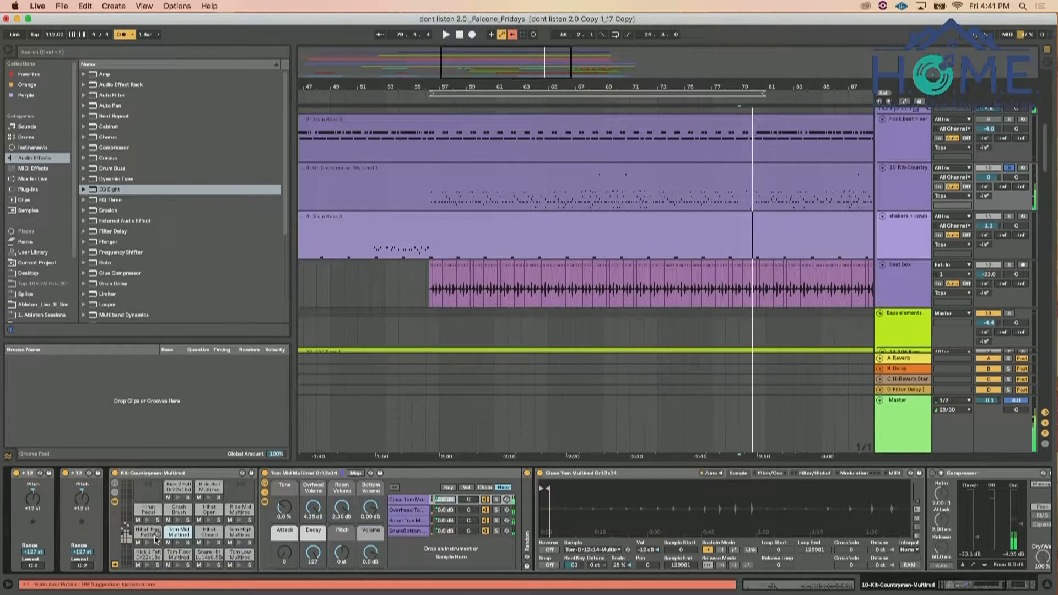
pyautogui.moveTo(127, 538); pyautogui.dragTo(127, 527)
pyautogui.press('space')
pyautogui.press('space')
pyautogui.scroll(-4, 148, 554)
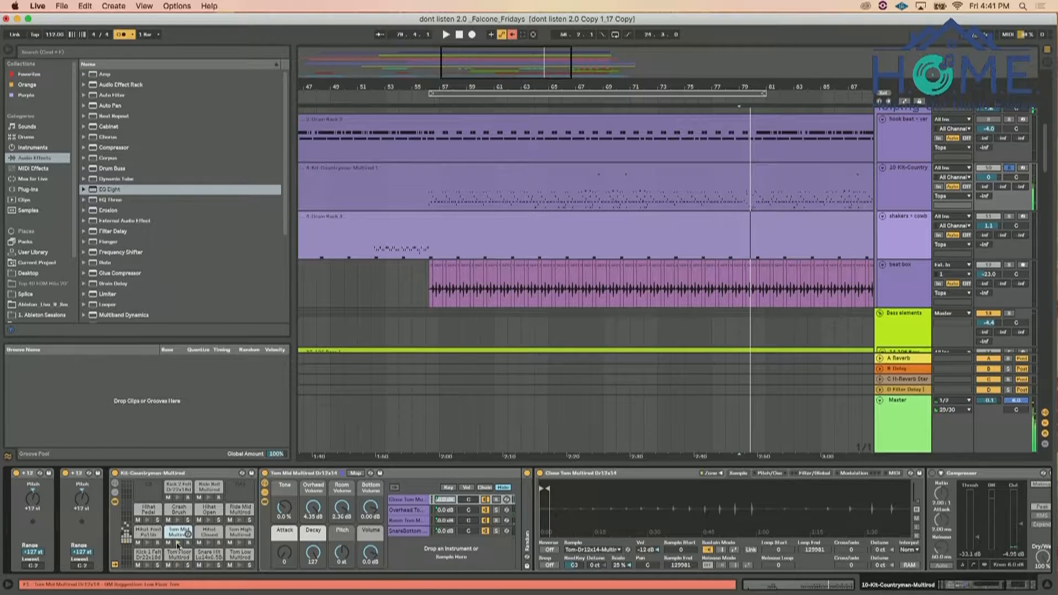
pyautogui.click(239, 566)
pyautogui.click(178, 543)
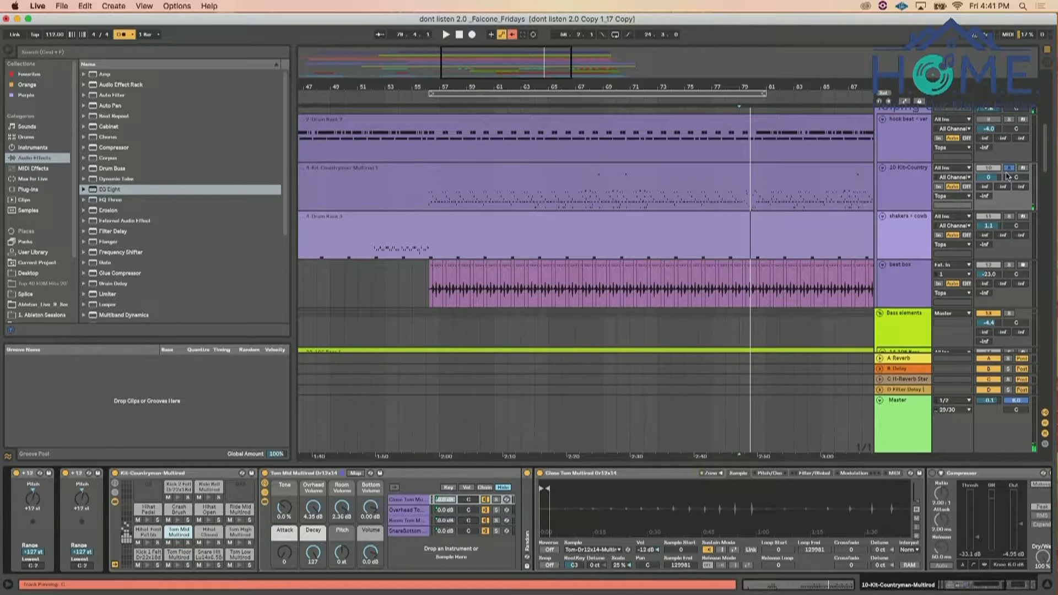
# Add an audio track below the 10-Kit-Countryman track with that kit's Post Mixer signal as input, and name it Toms
pyautogui.click(913, 193)
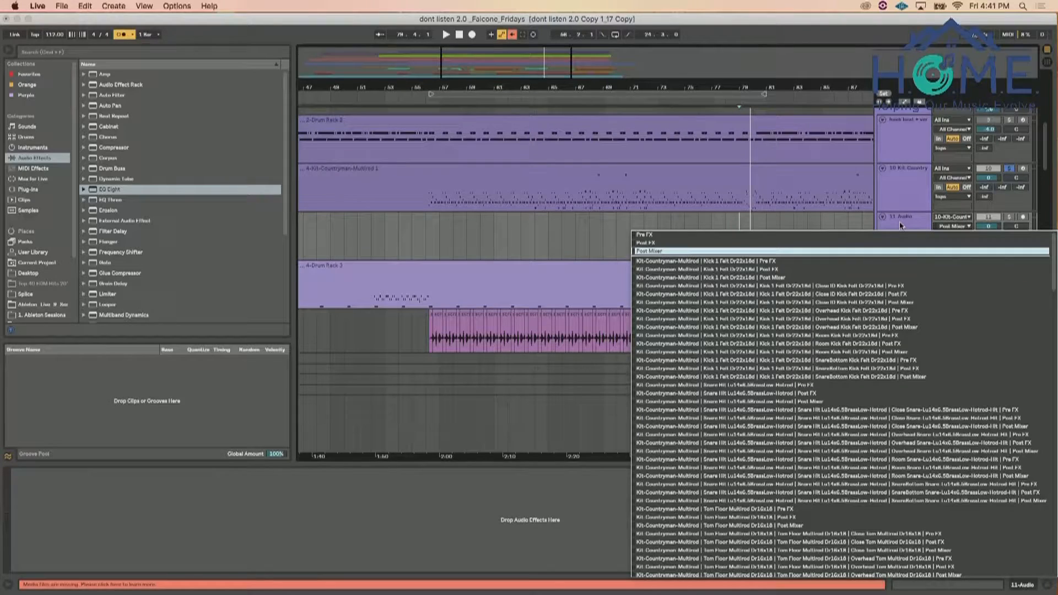
pyautogui.click(899, 221)
pyautogui.click(898, 213)
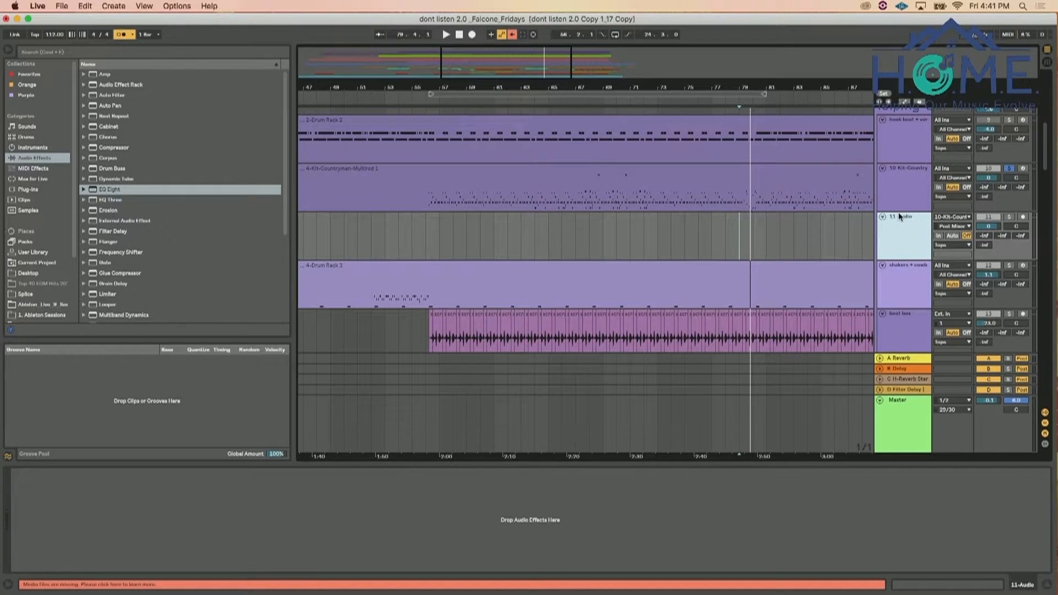
pyautogui.press('Return')
# Open the Tom Mid pad's rack on the 10-Kit-Countryman track and fold its Close Tom sampler
pyautogui.click(919, 185)
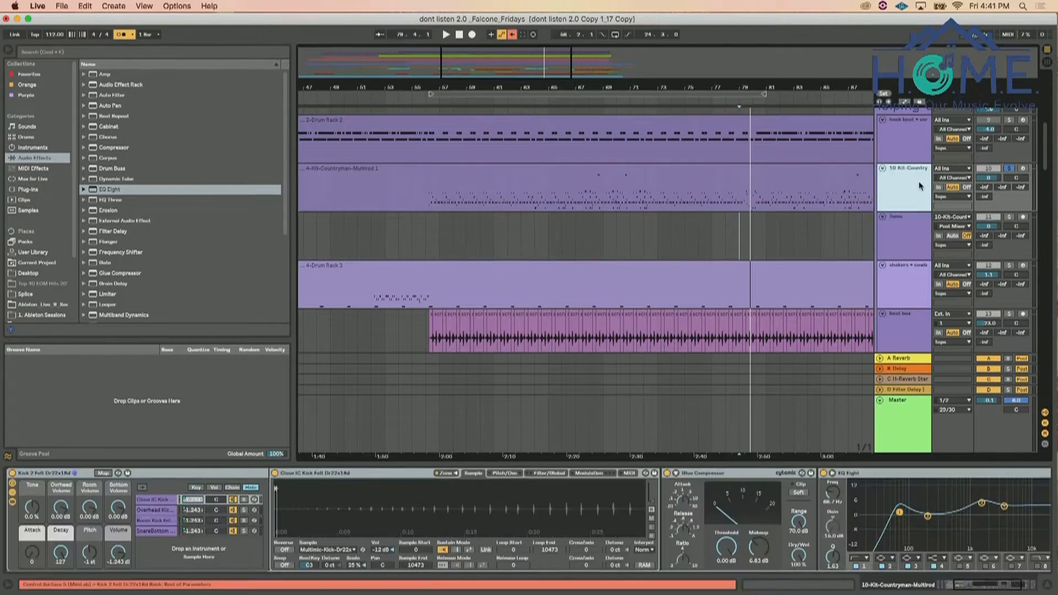
pyautogui.click(160, 501)
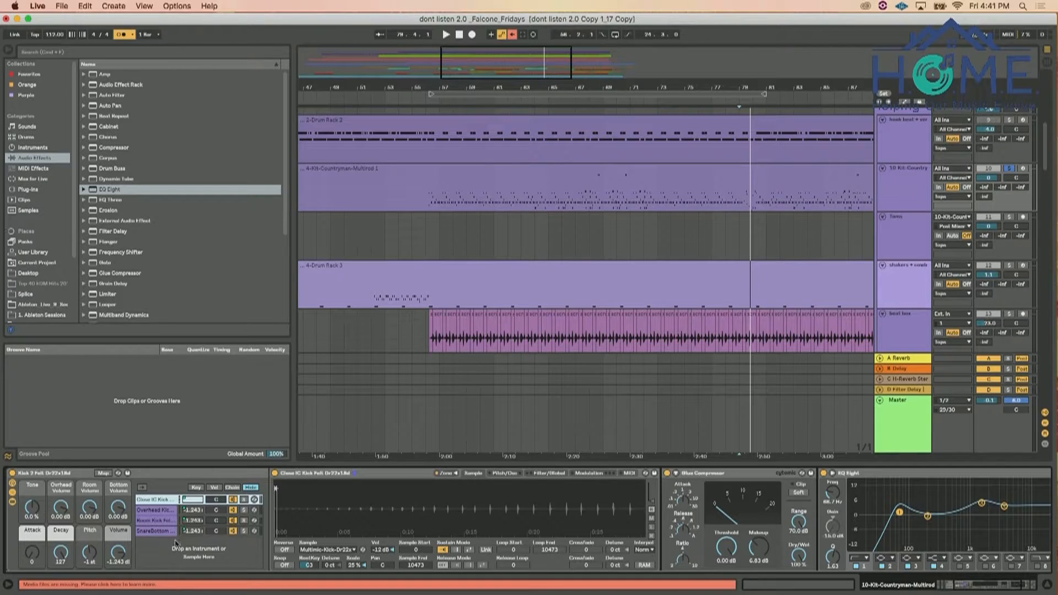
pyautogui.hscroll(-5, 215, 541)
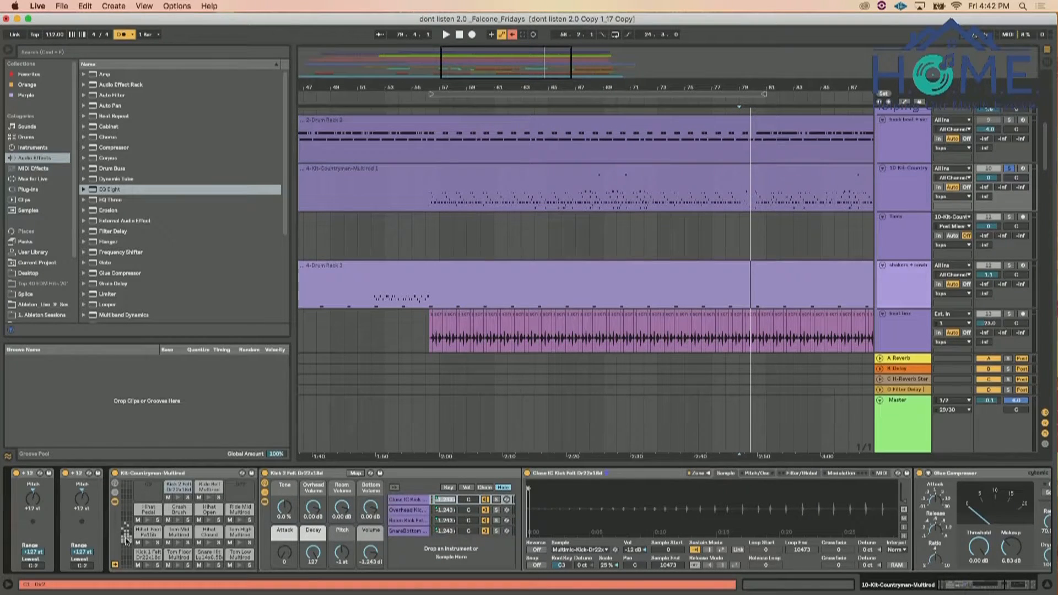
pyautogui.click(172, 530)
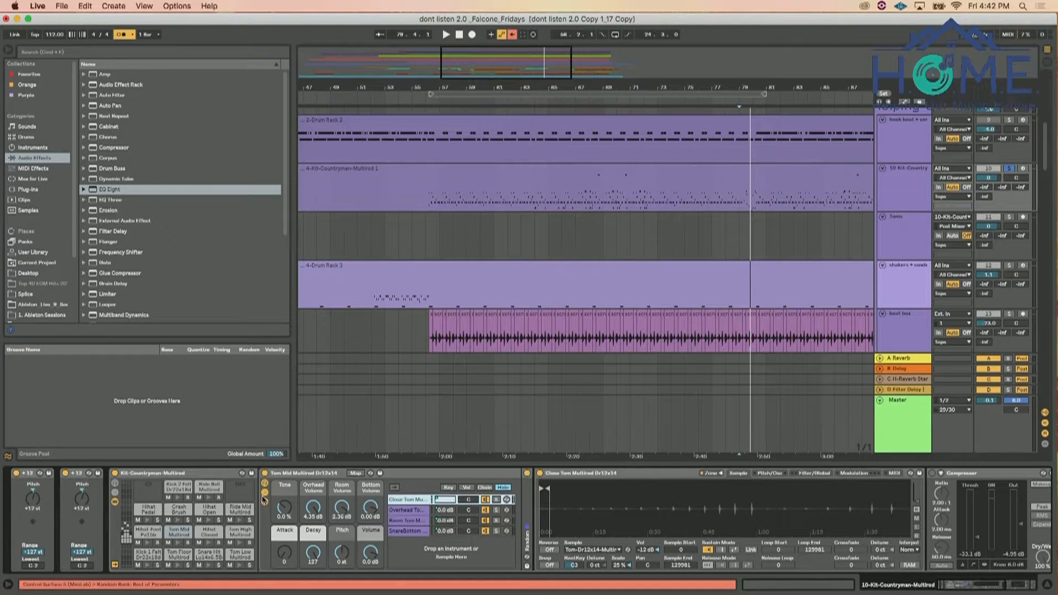
pyautogui.hscroll(5, 429, 532)
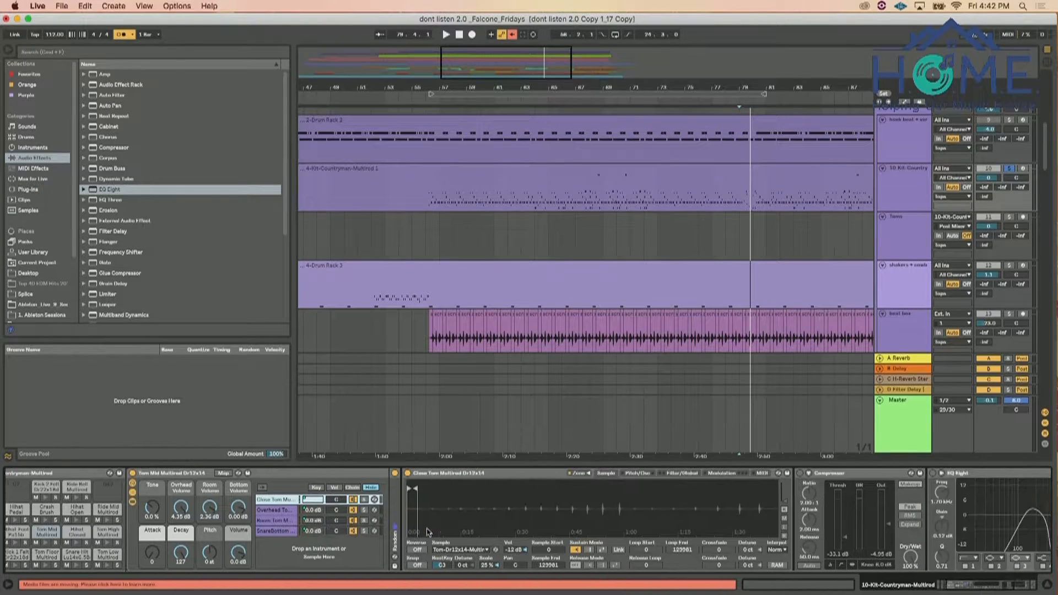
pyautogui.click(420, 474)
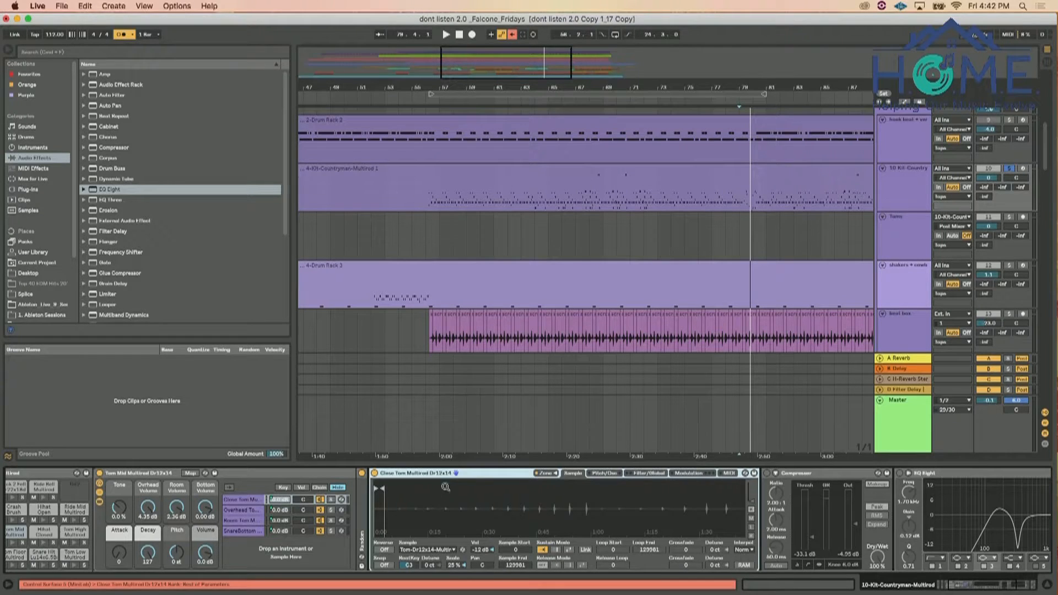
pyautogui.doubleClick(426, 474)
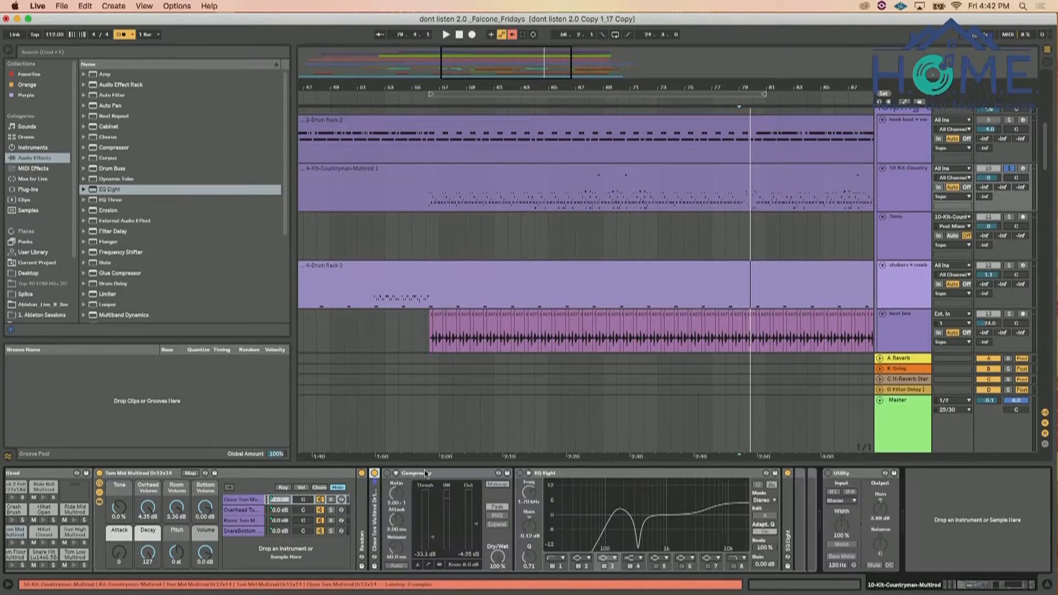
# Examine the Tom Mid rack's Close, Overhead, Room and SnareBottom chains and their key, velocity and chain zones
pyautogui.click(243, 510)
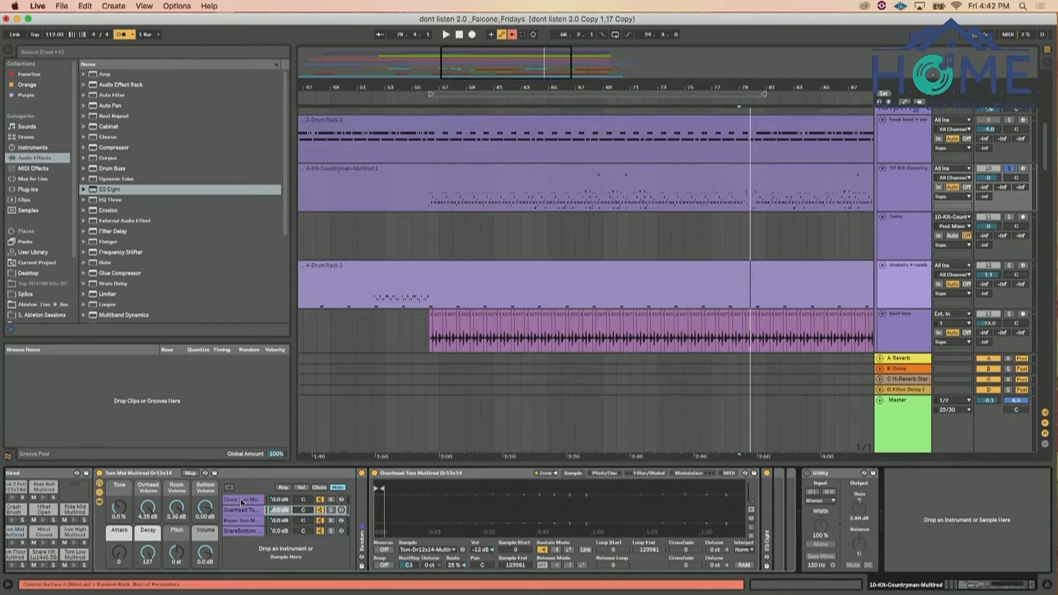
pyautogui.click(241, 501)
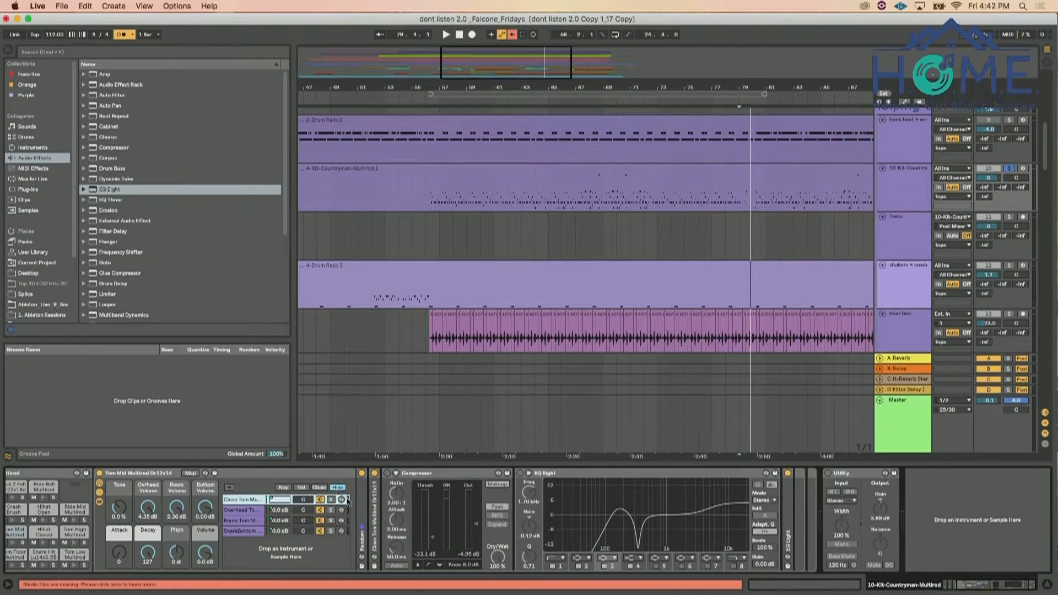
pyautogui.click(318, 488)
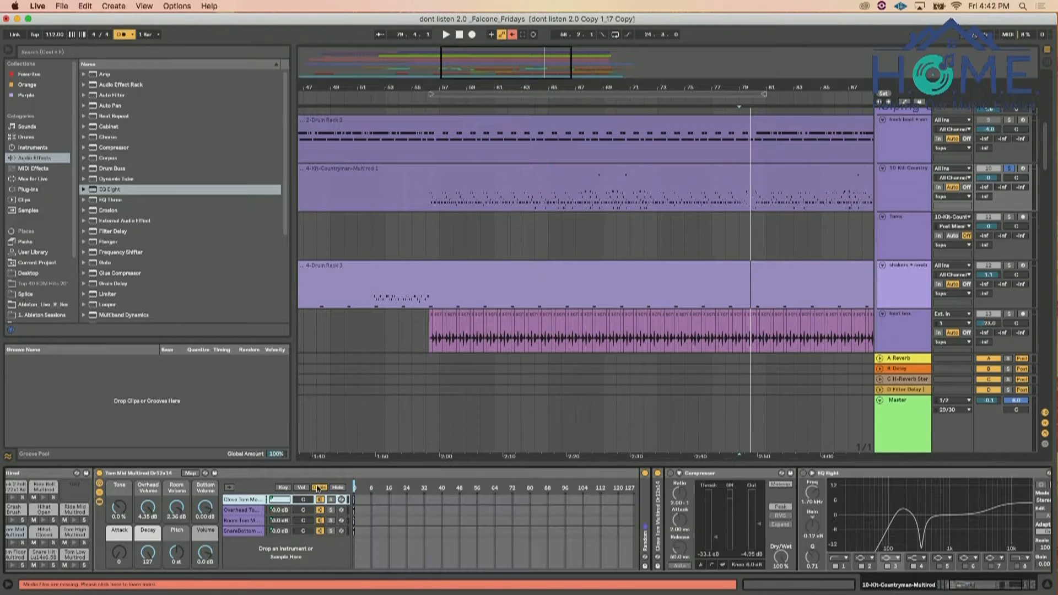
pyautogui.click(339, 488)
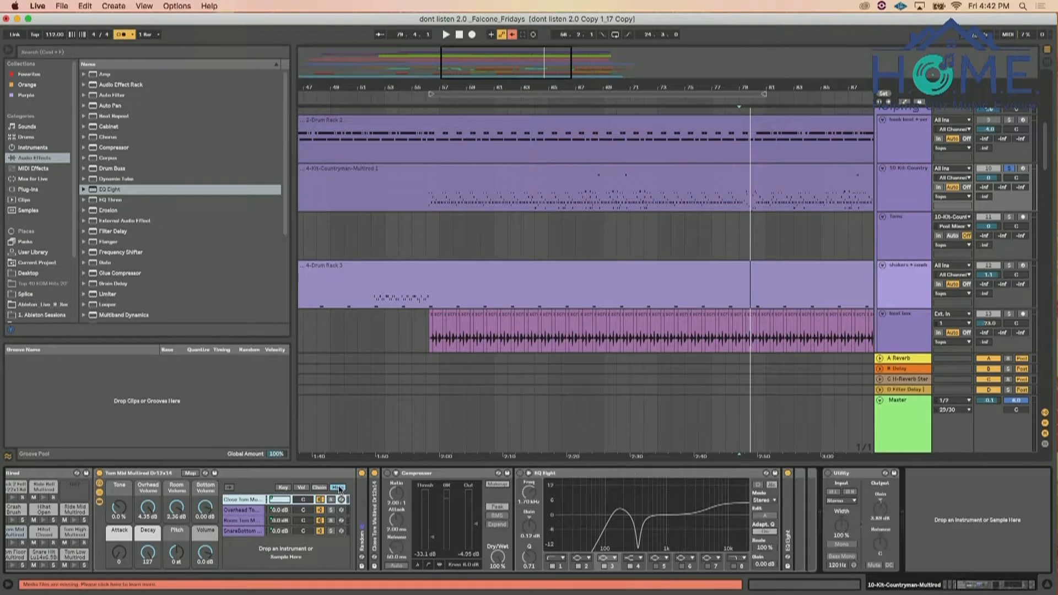
pyautogui.click(238, 511)
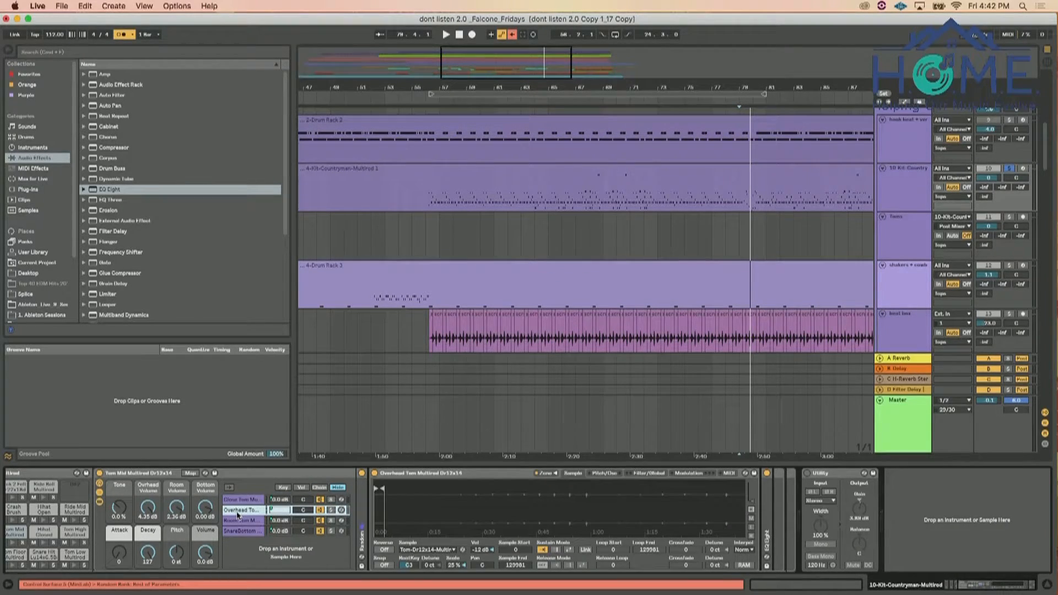
pyautogui.click(238, 522)
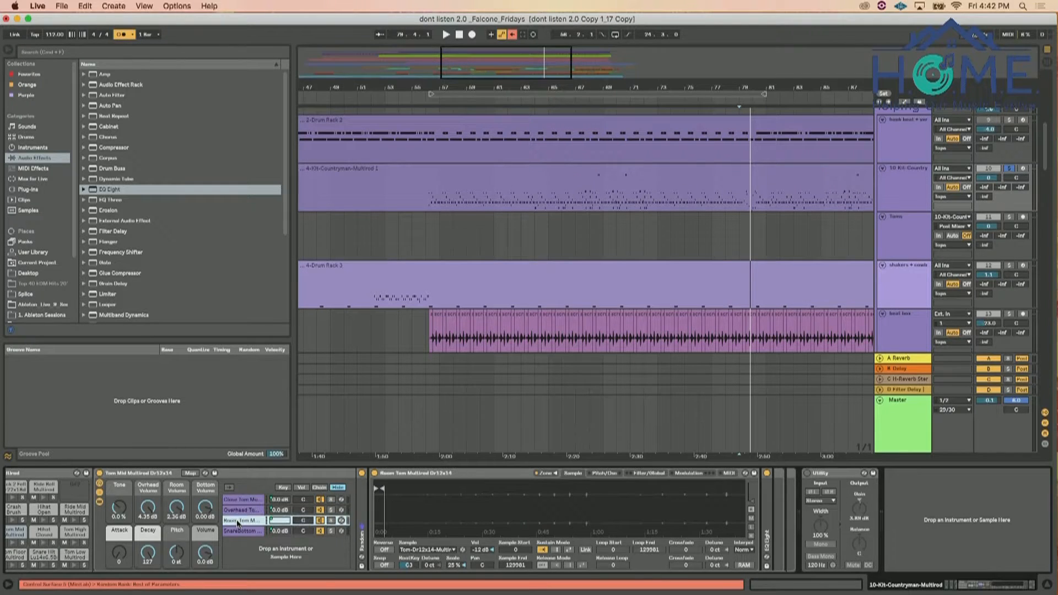
pyautogui.click(241, 531)
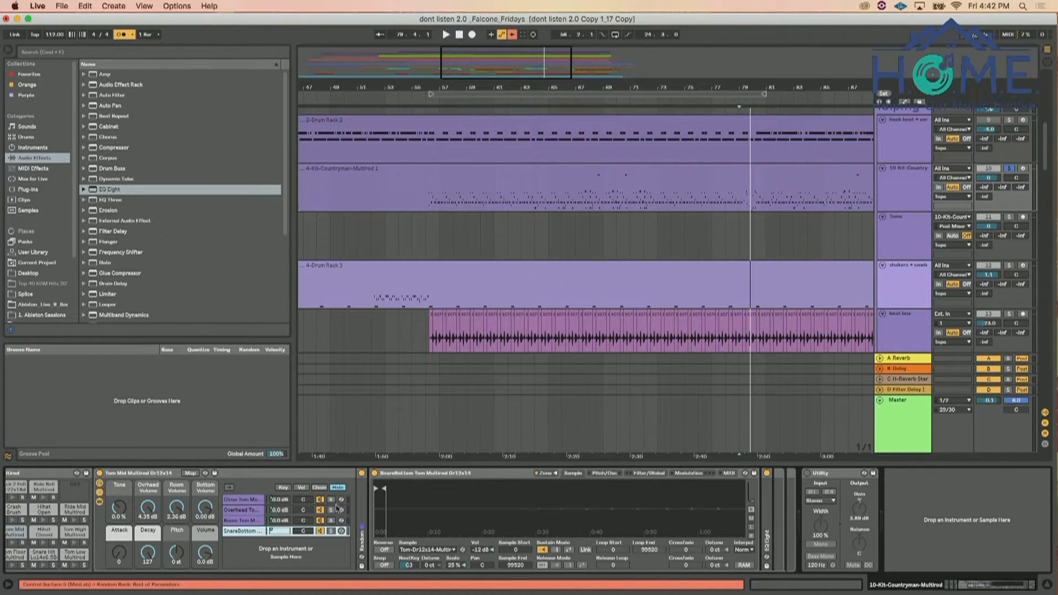
pyautogui.click(249, 501)
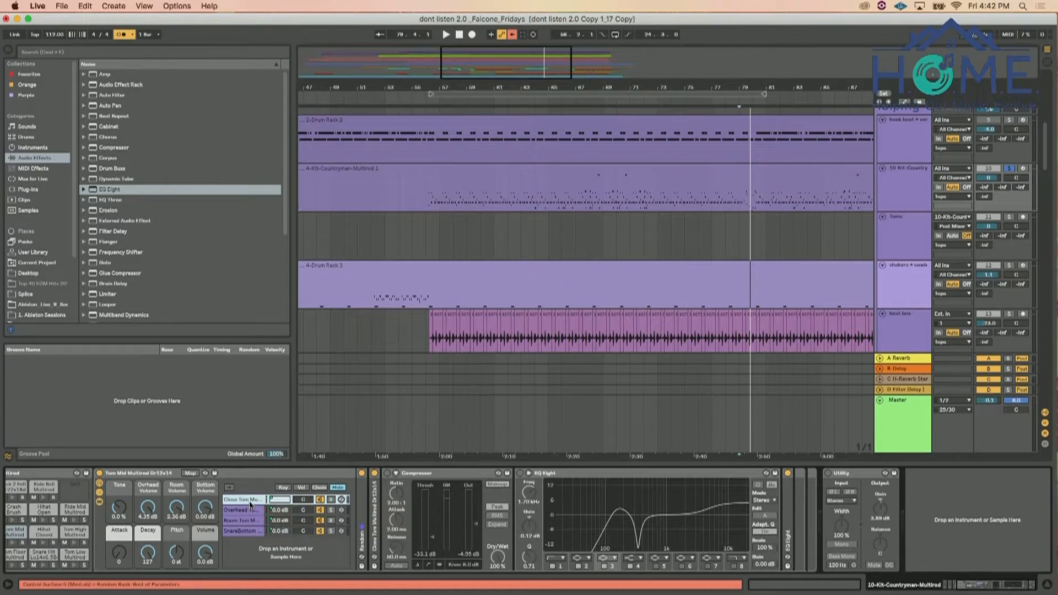
pyautogui.click(283, 488)
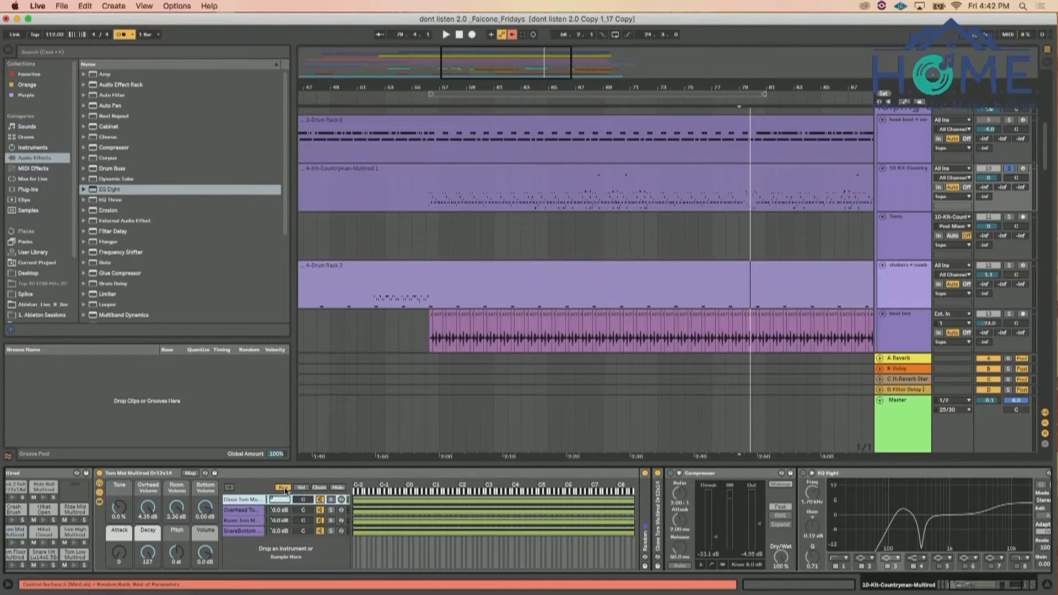
pyautogui.click(302, 489)
pyautogui.click(320, 488)
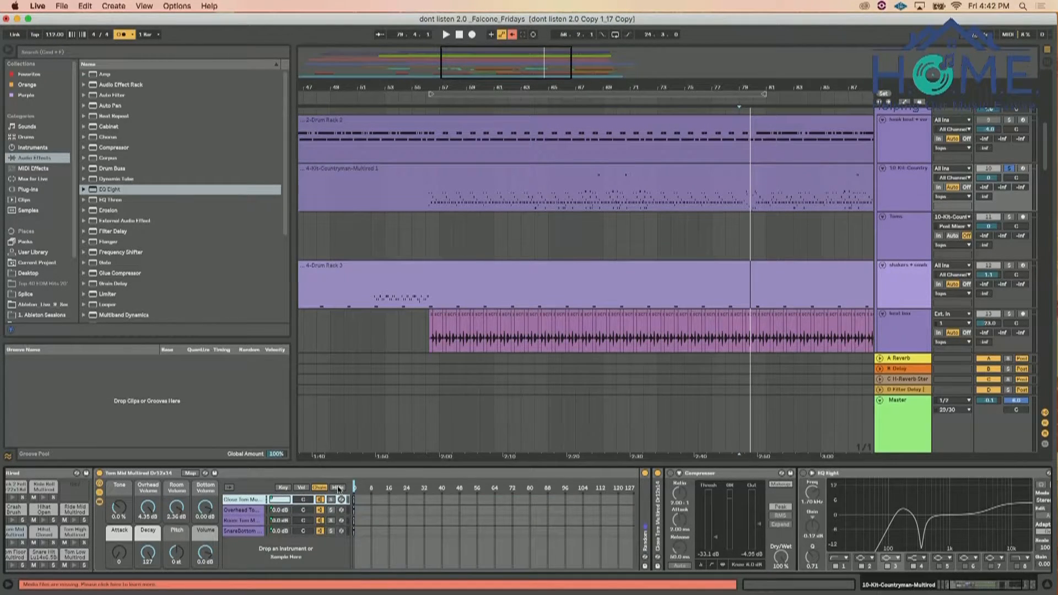
pyautogui.click(337, 488)
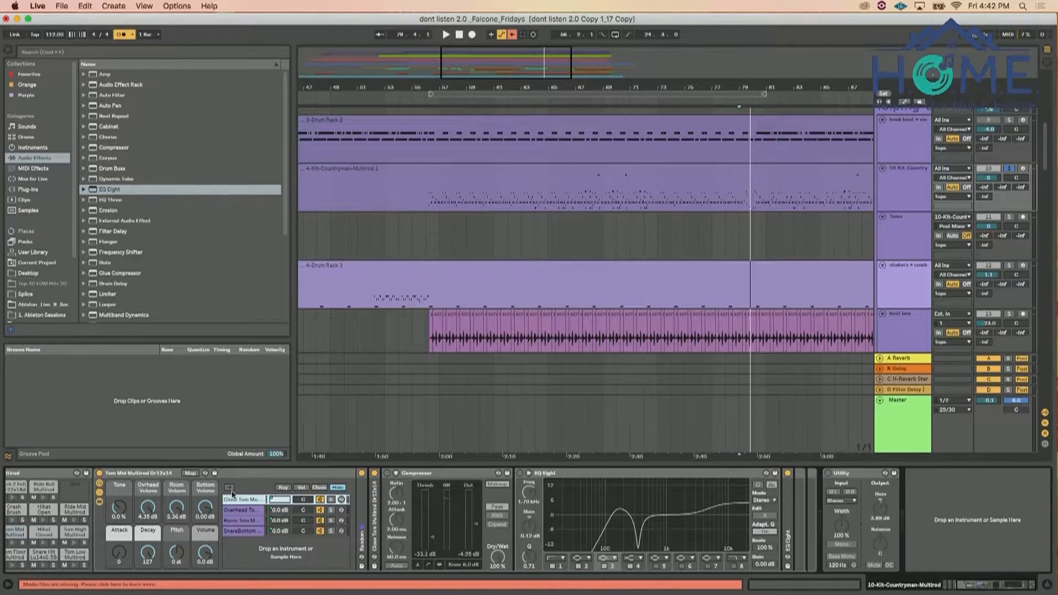
# Hide the chain devices of the Tom Mid rack and check the tom pads, keeping the Tom Mid pad selected
pyautogui.click(99, 502)
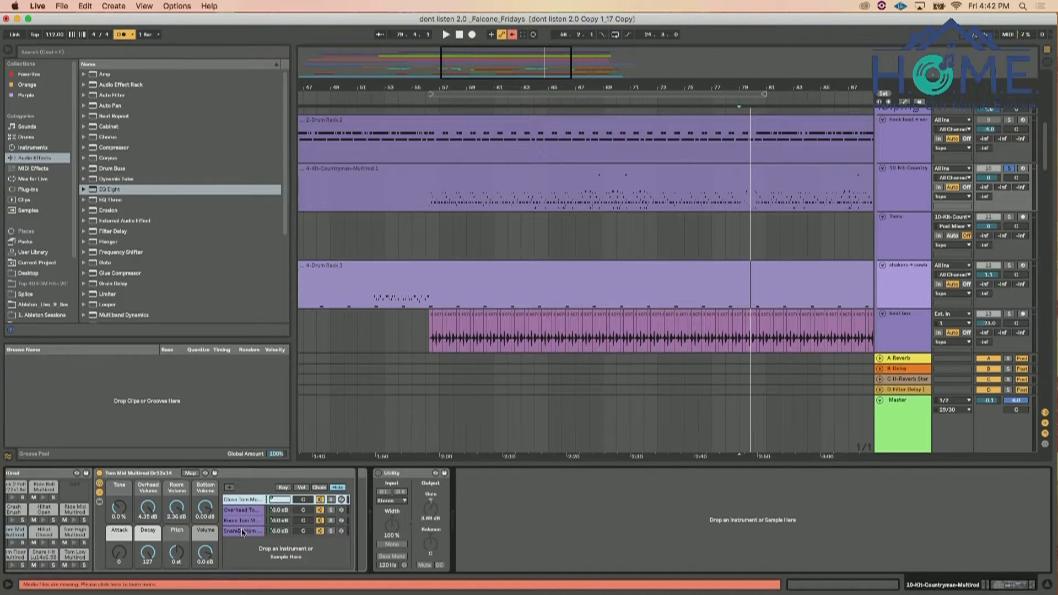
pyautogui.keyDown('shift'); pyautogui.click(243, 532); pyautogui.keyUp('shift')
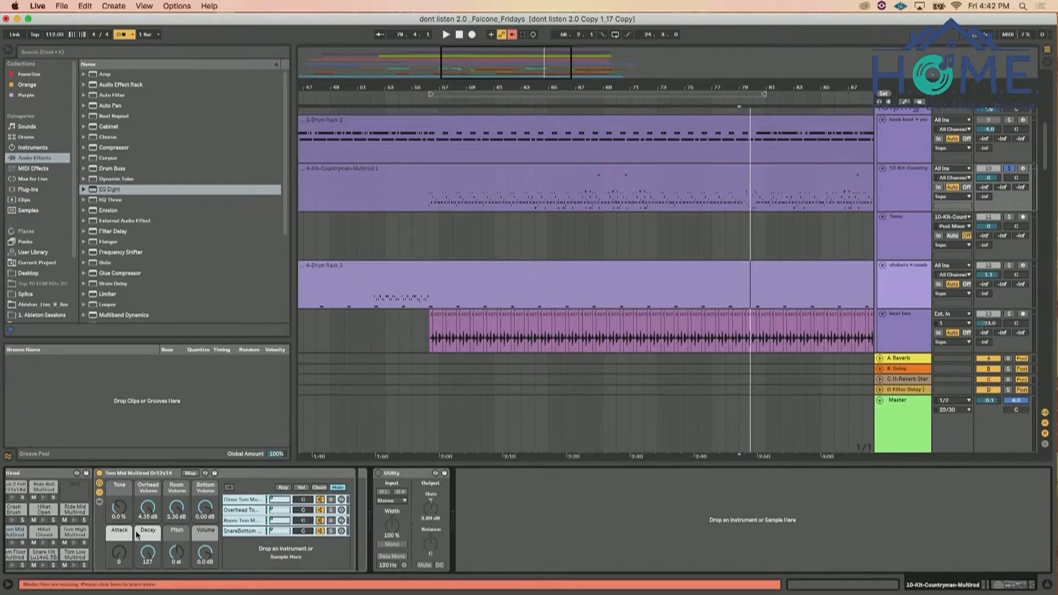
pyautogui.hscroll(-5, 135, 531)
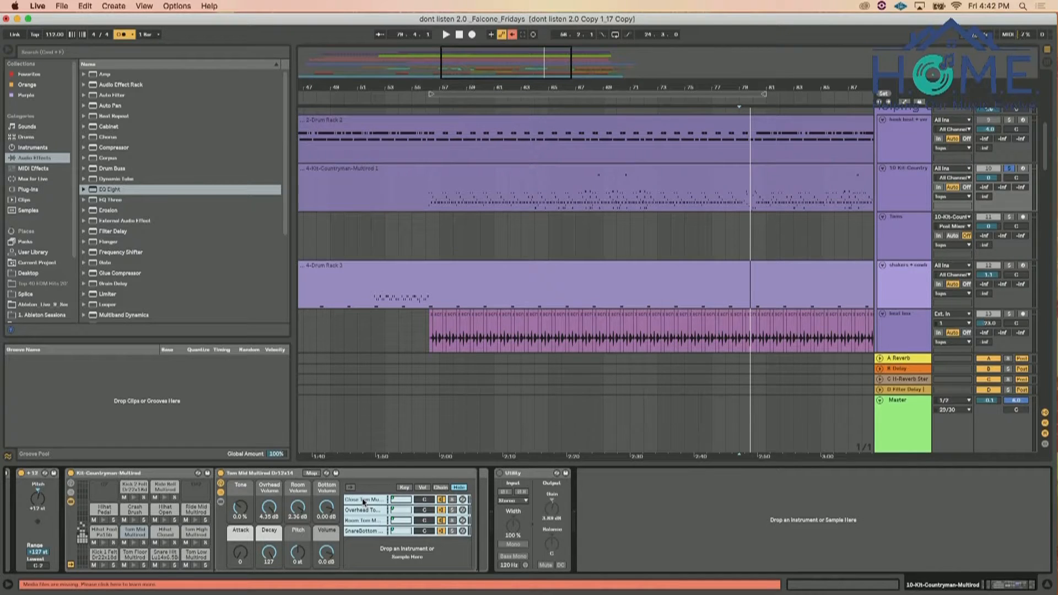
pyautogui.click(135, 532)
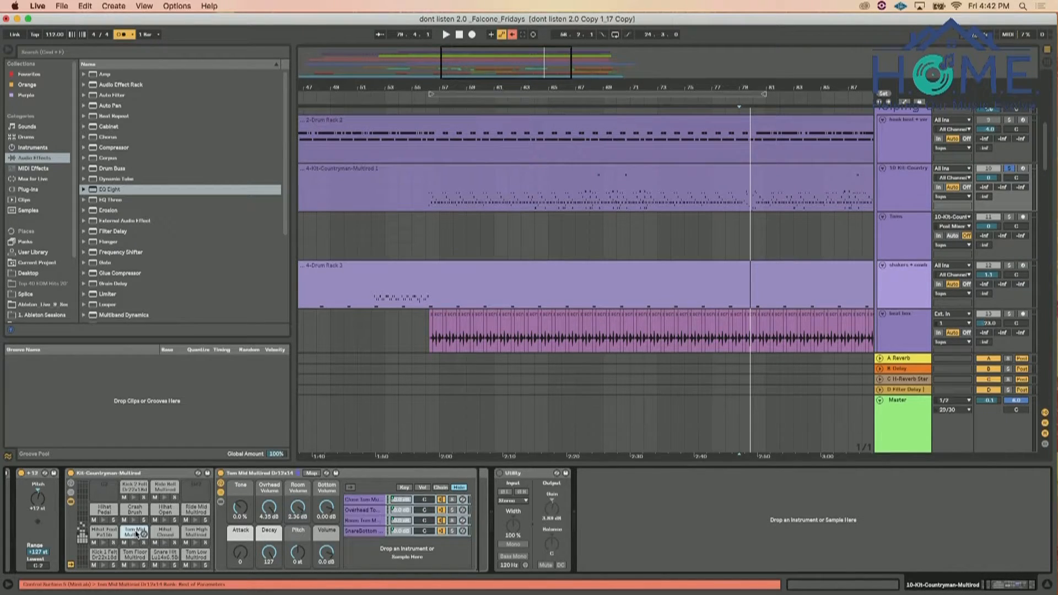
pyautogui.click(135, 560)
pyautogui.click(136, 533)
pyautogui.click(271, 478)
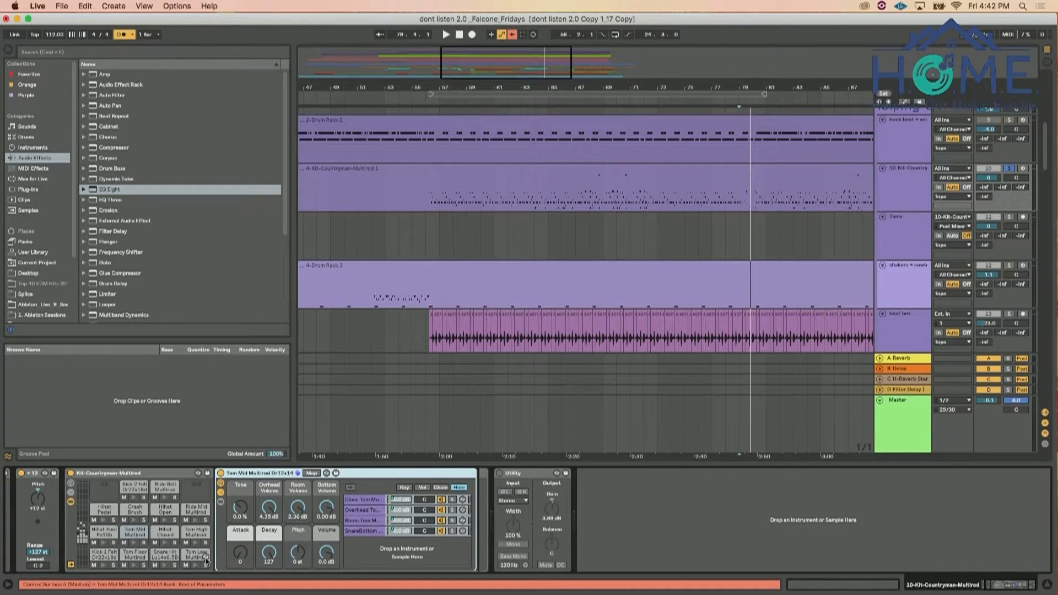
pyautogui.click(195, 534)
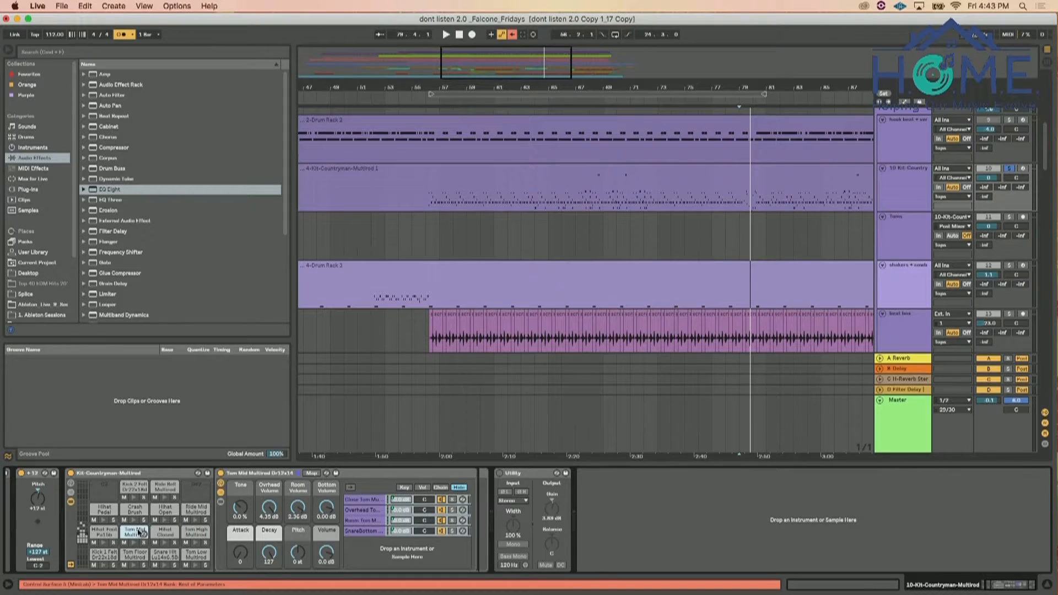
# Set the Toms track's input channel to Kit-Countryman-Multirod | Tom Floor Multirod Dr16x18 | Post Mixer
pyautogui.click(954, 227)
pyautogui.scroll(-10, 825, 391)
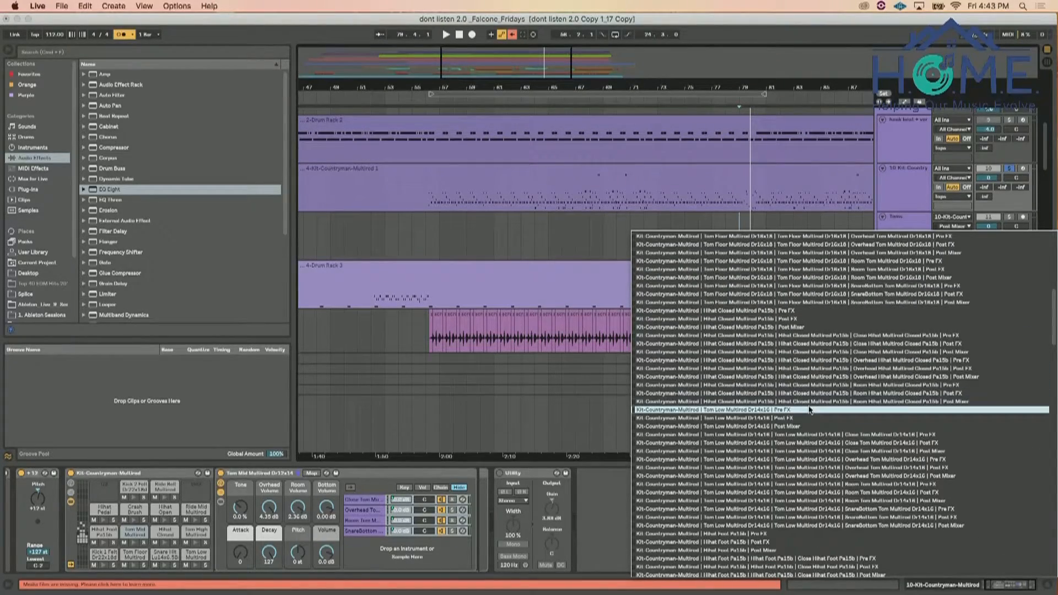
pyautogui.scroll(3, 810, 410)
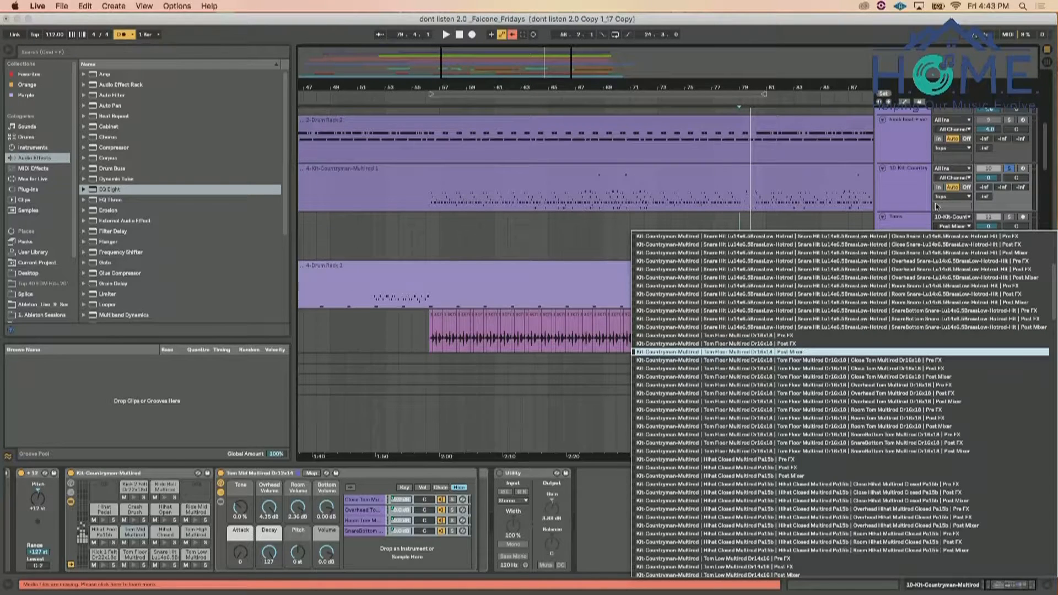
# Duplicate the Toms track and set the copy's input channel to Tom Low Multirod Dr14x16 | Post Mixer
pyautogui.click(904, 221)
pyautogui.click(904, 221)
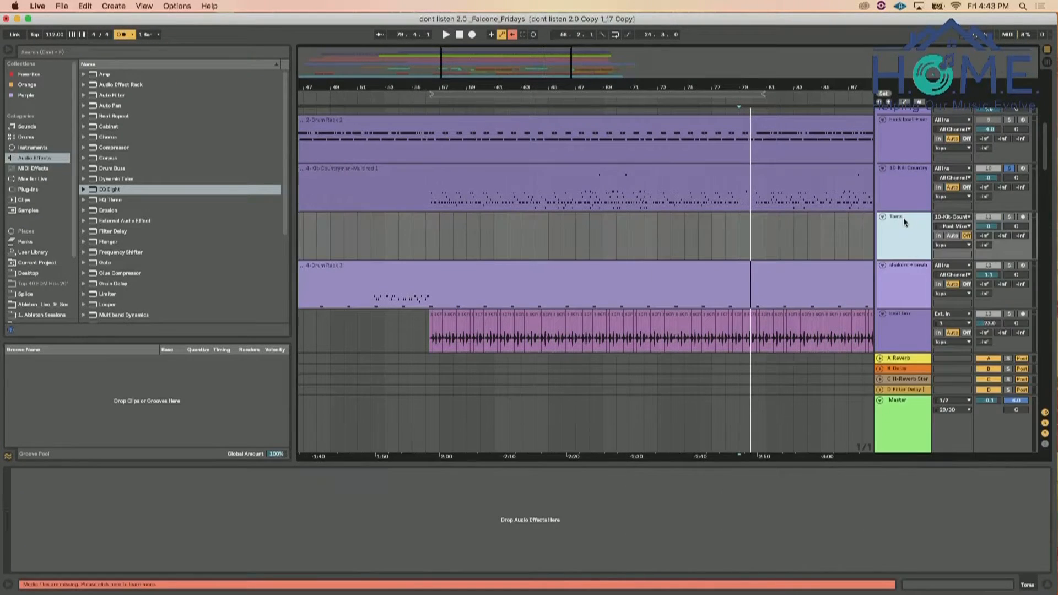
pyautogui.rightClick(904, 221)
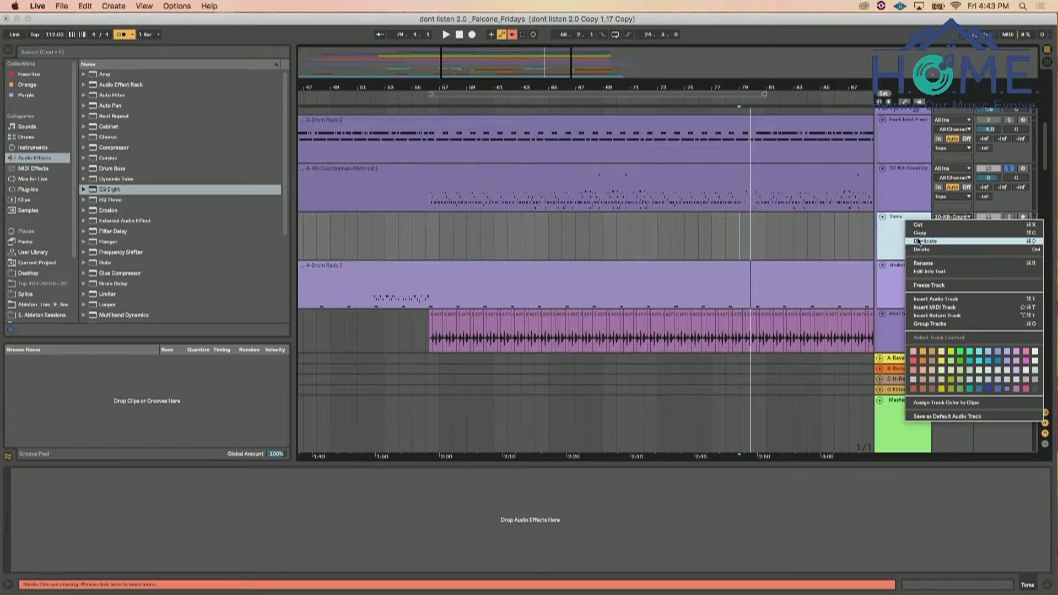
pyautogui.click(919, 245)
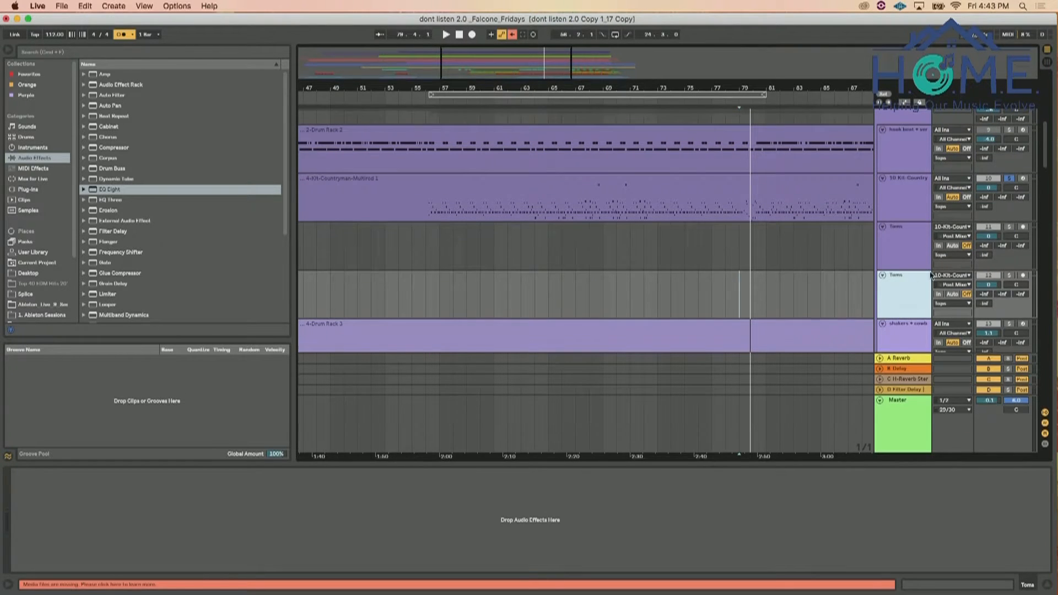
pyautogui.click(942, 285)
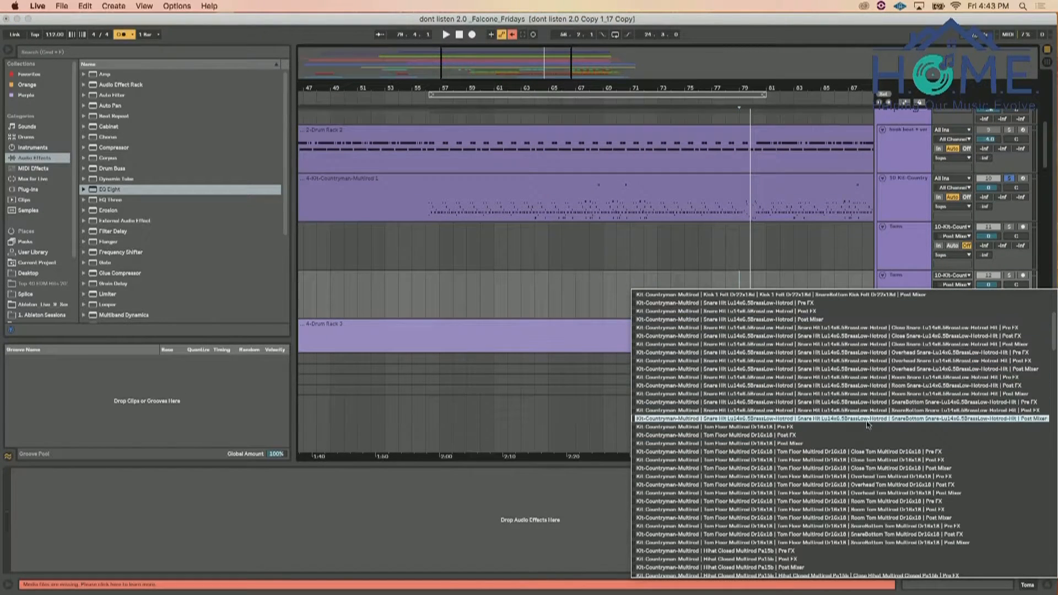
pyautogui.scroll(-1, 849, 459)
pyautogui.scroll(-5, 849, 459)
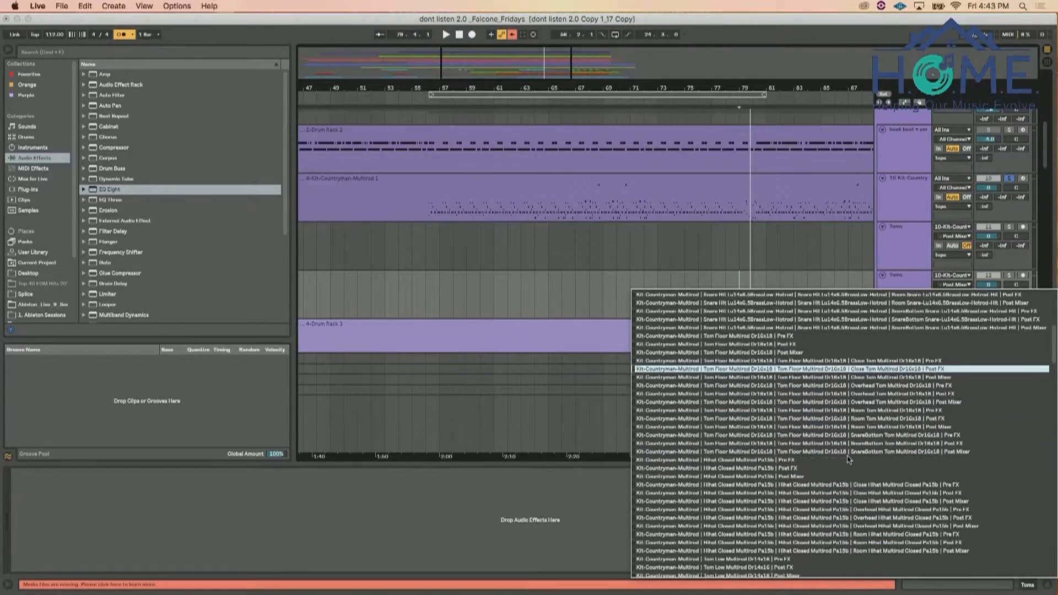
pyautogui.scroll(-6, 832, 475)
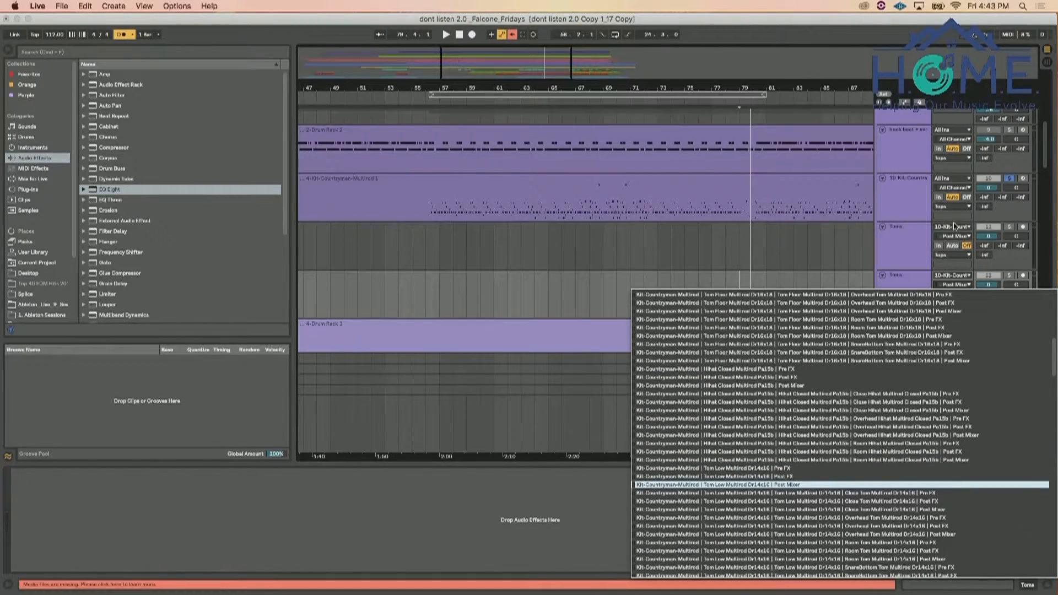
# Duplicate the second Toms track and set the copy's input channel to Tom Mid Multirod Dr12x14 | Post Mixer
pyautogui.click(912, 279)
pyautogui.rightClick(912, 279)
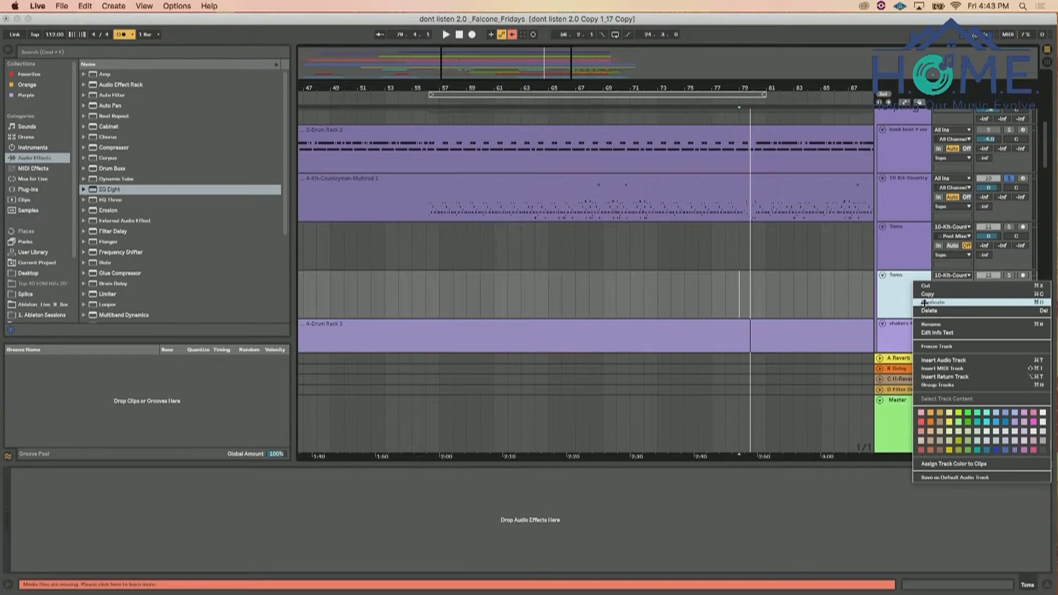
pyautogui.click(925, 302)
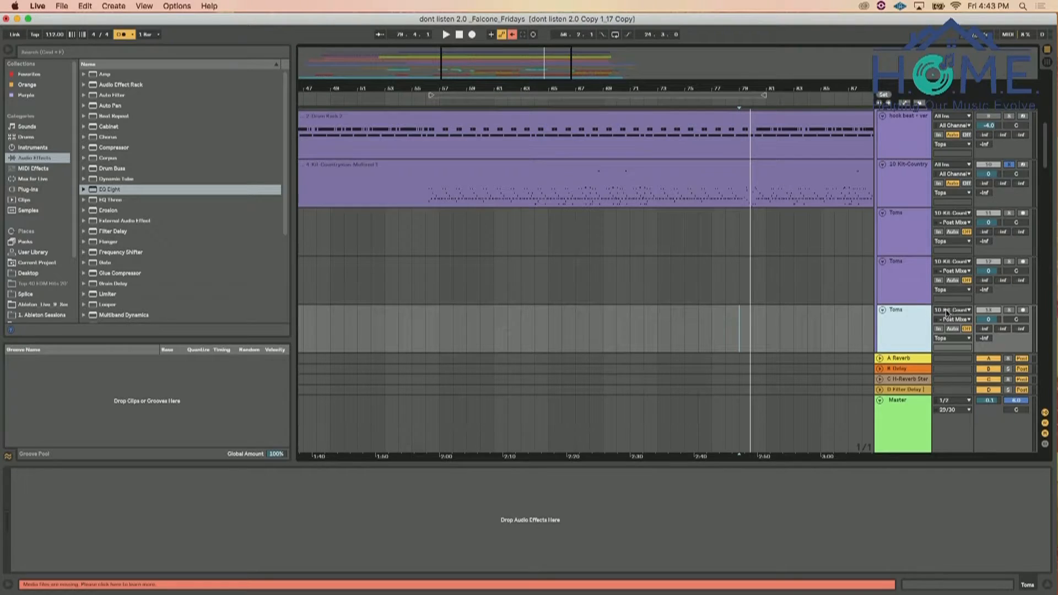
pyautogui.click(947, 311)
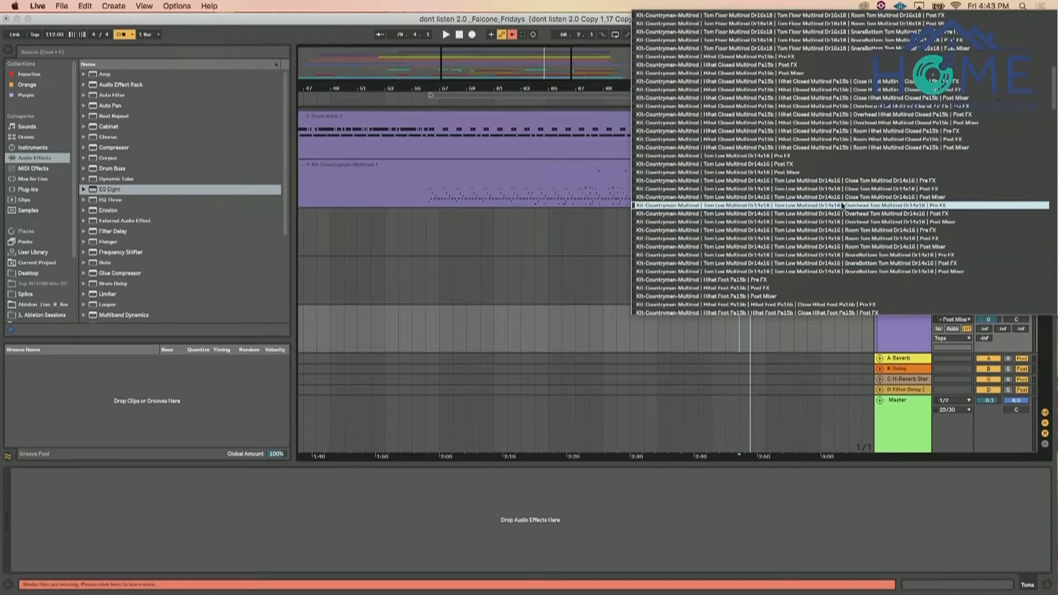
pyautogui.scroll(-8, 841, 205)
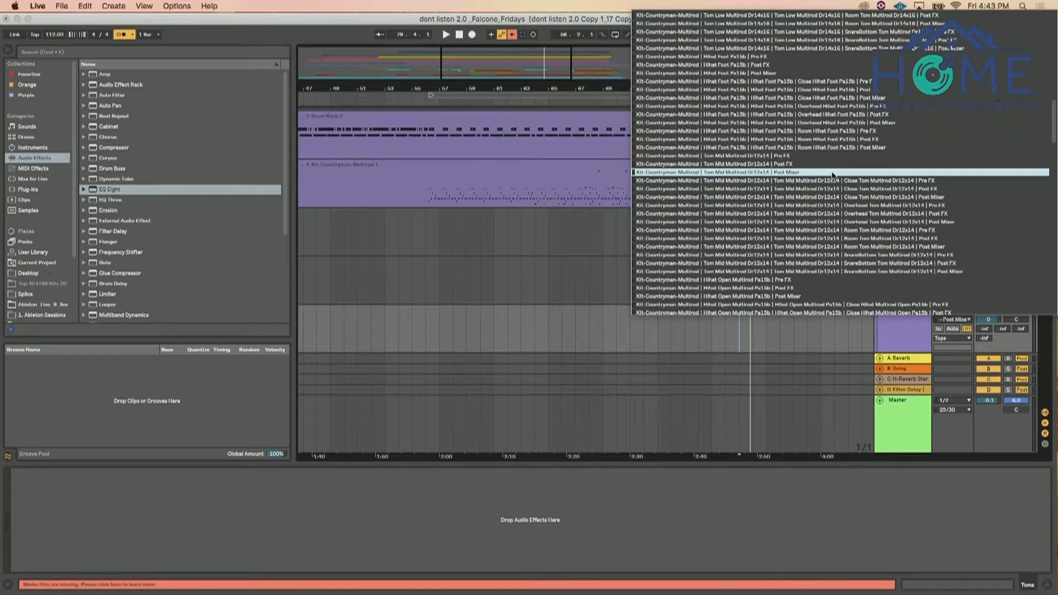
pyautogui.click(954, 349)
# Set monitoring to In on the three Toms tracks and audition them soloed from bar 79 together with the kit track
pyautogui.click(939, 328)
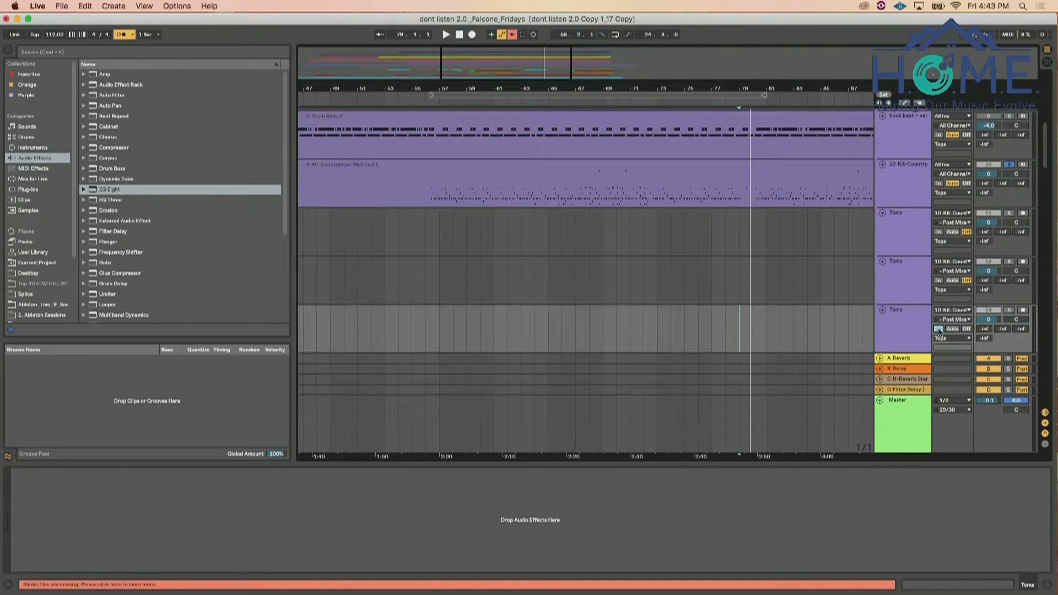
pyautogui.click(939, 280)
pyautogui.click(938, 232)
pyautogui.press('space')
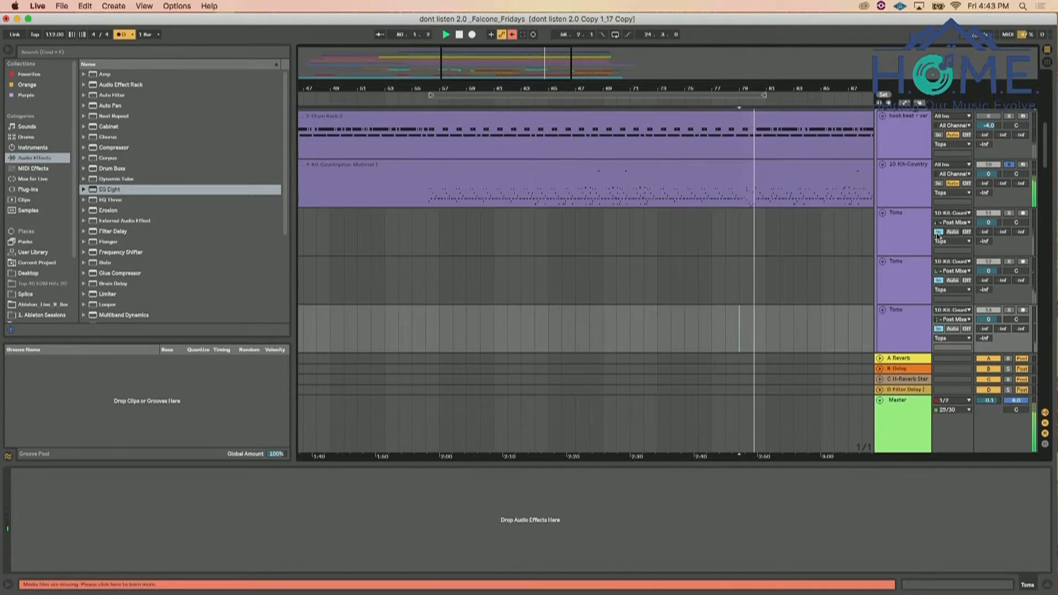
pyautogui.press('space')
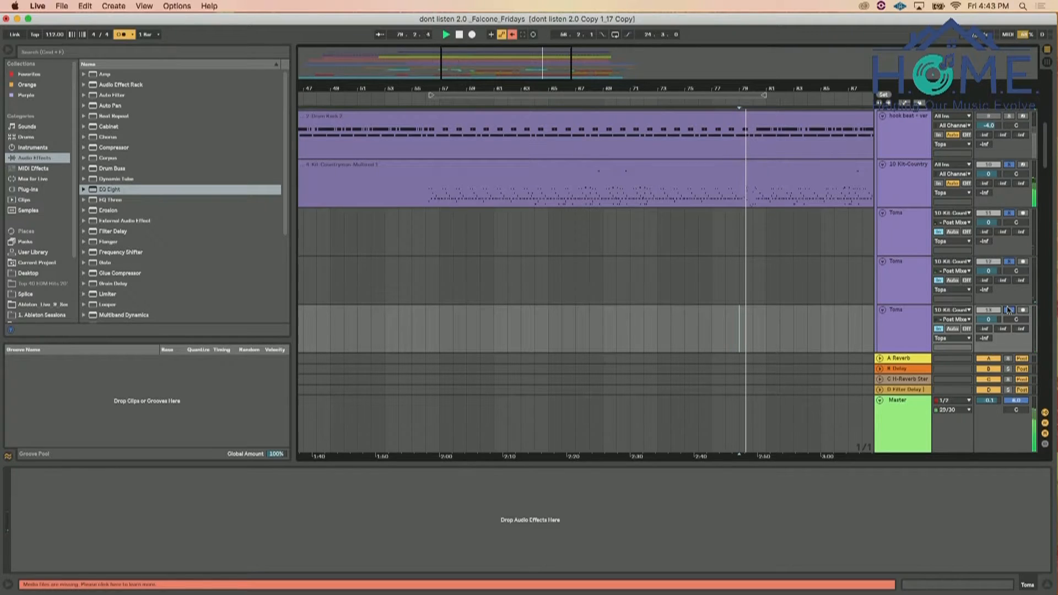
pyautogui.click(910, 189)
pyautogui.press('space')
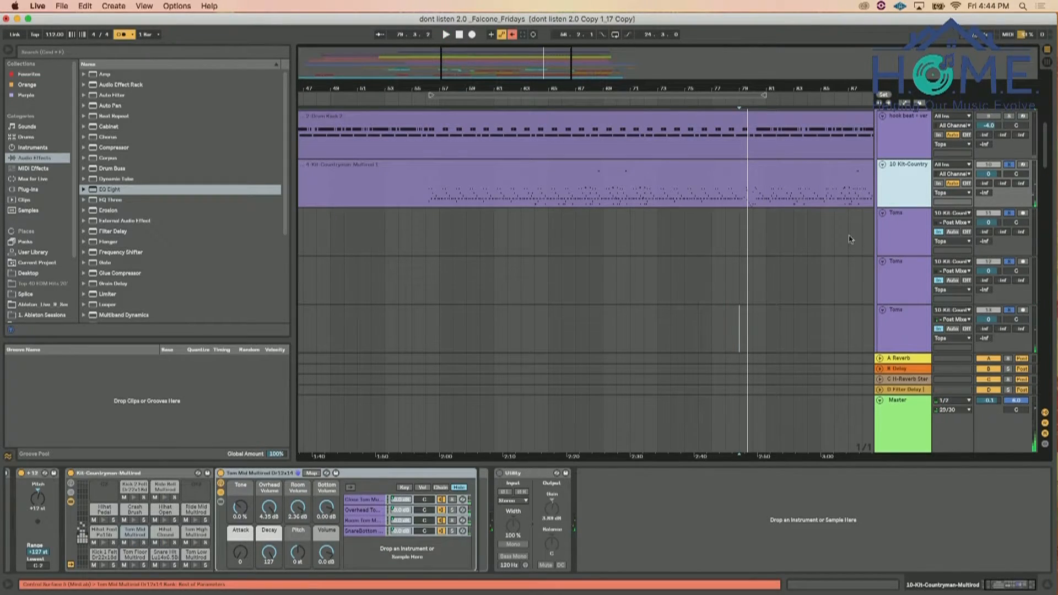
# Duplicate the first Toms track, set the original's input to Tom High Multirod Dr10x12 | Post Mixer, and play with the duplicate soloed too
pyautogui.click(904, 228)
pyautogui.rightClick(904, 229)
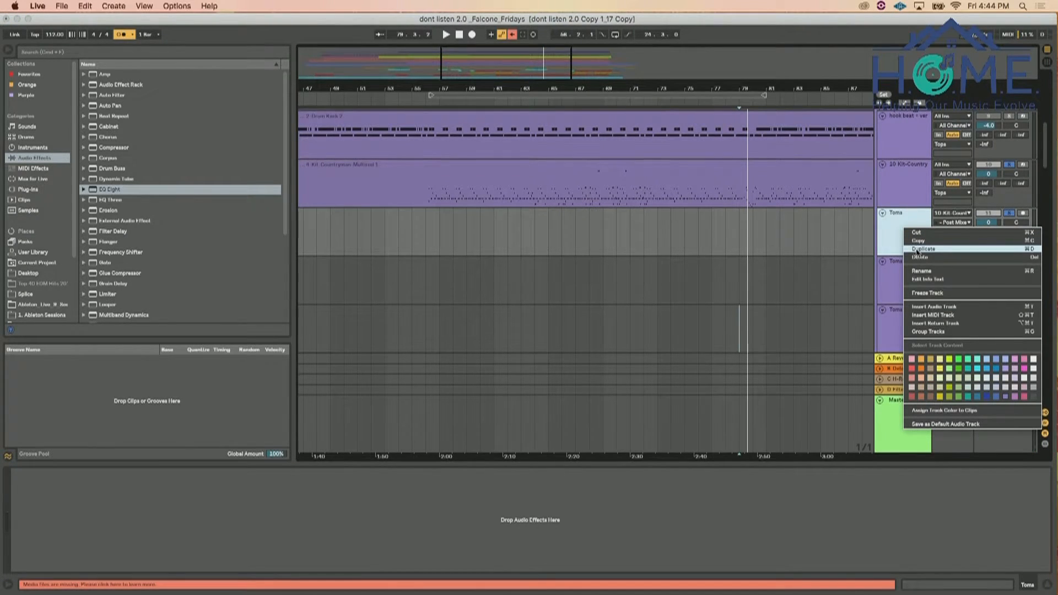
pyautogui.click(917, 250)
pyautogui.click(948, 217)
pyautogui.click(948, 222)
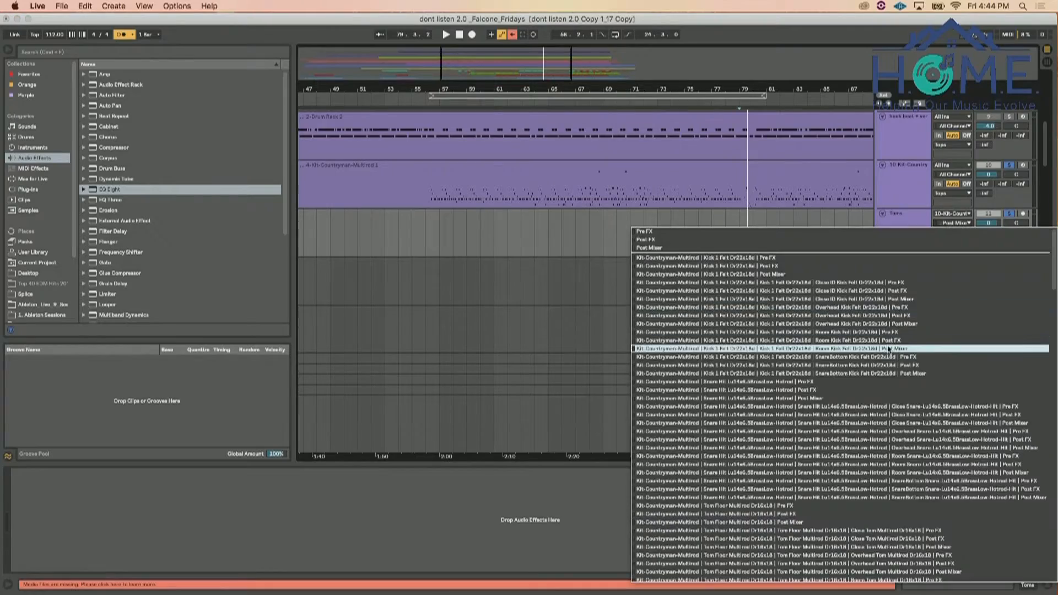
pyautogui.scroll(-8, 888, 342)
pyautogui.scroll(-15, 889, 335)
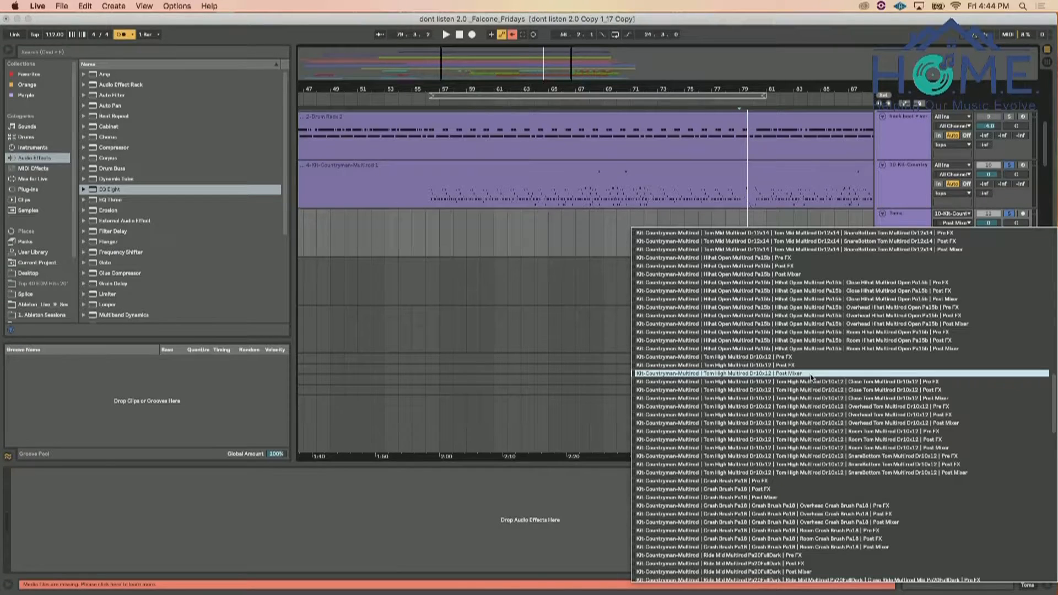
pyautogui.click(812, 375)
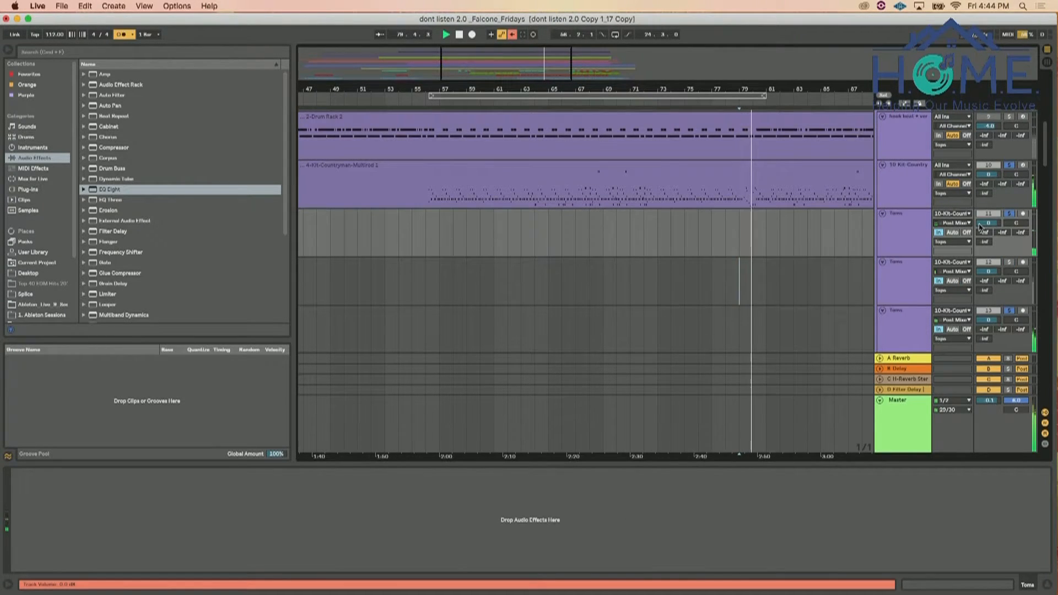
pyautogui.keyDown('super'); pyautogui.click(1009, 263); pyautogui.keyUp('super')
pyautogui.press('space')
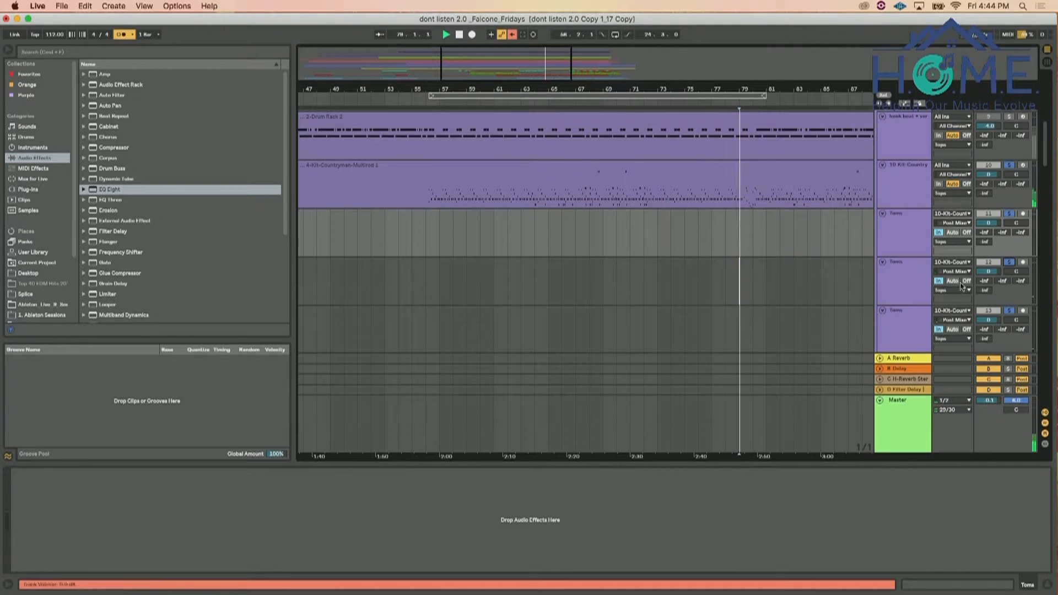
# Group the four Toms tracks and name the group Toms Buss
pyautogui.click(901, 314)
pyautogui.keyDown('shift'); pyautogui.click(901, 237); pyautogui.keyUp('shift')
pyautogui.scroll(-3, 902, 237)
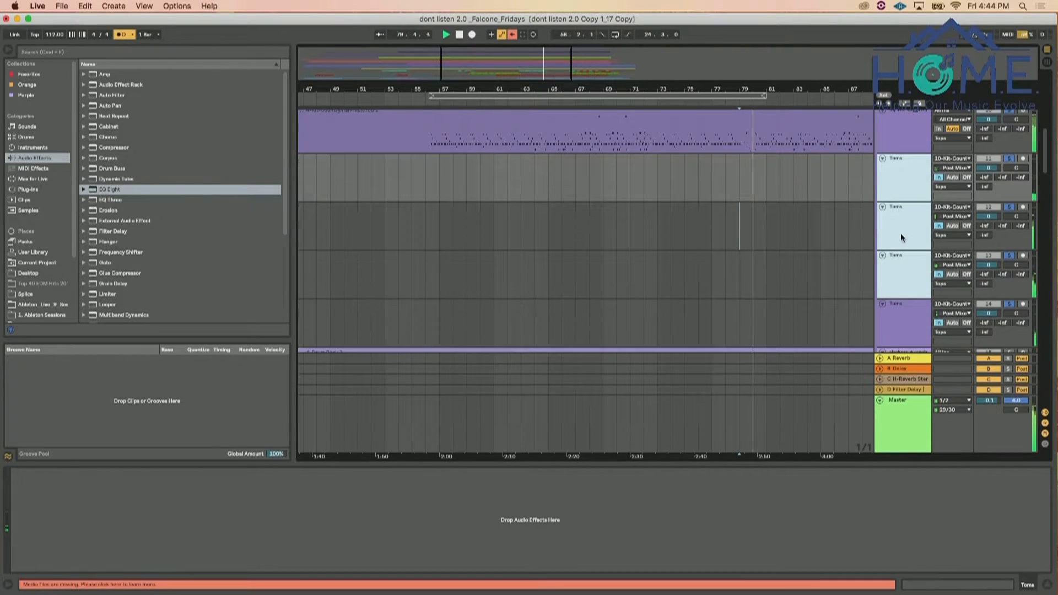
pyautogui.keyDown('shift'); pyautogui.click(907, 309); pyautogui.keyUp('shift')
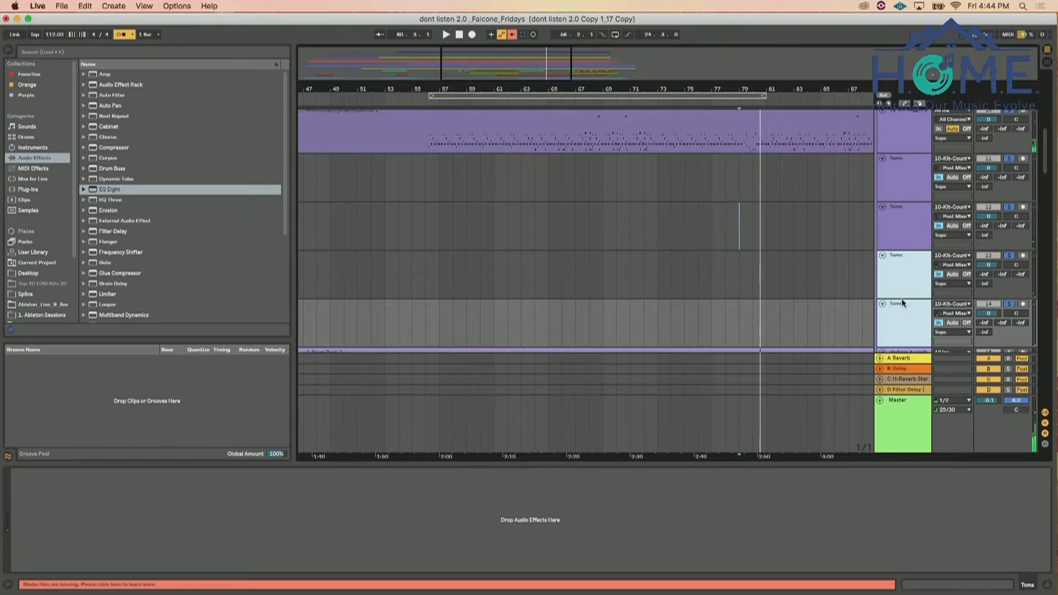
pyautogui.keyDown('shift'); pyautogui.click(899, 174); pyautogui.keyUp('shift')
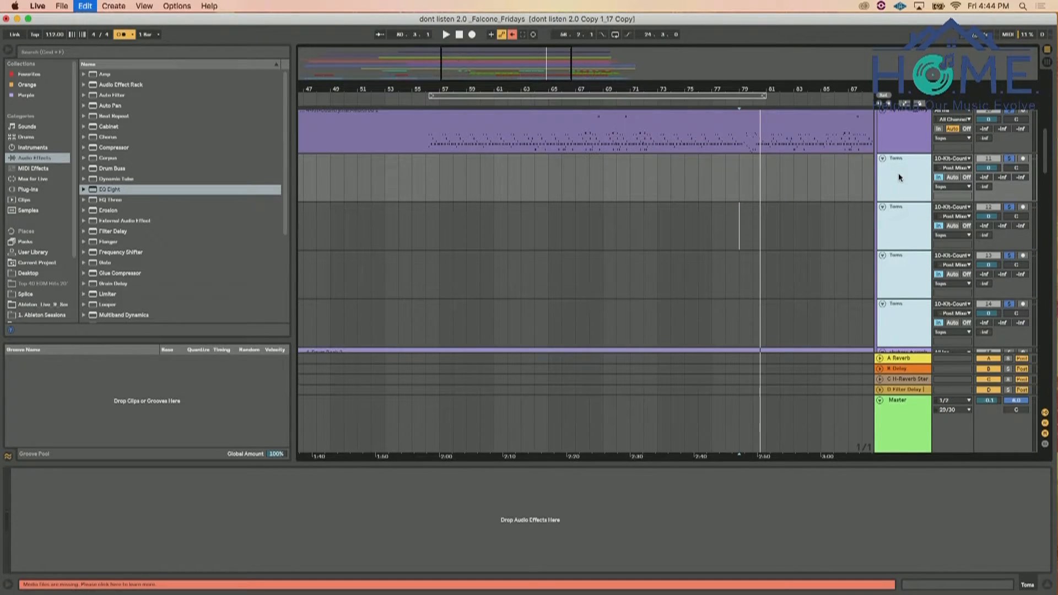
pyautogui.press('super+g')
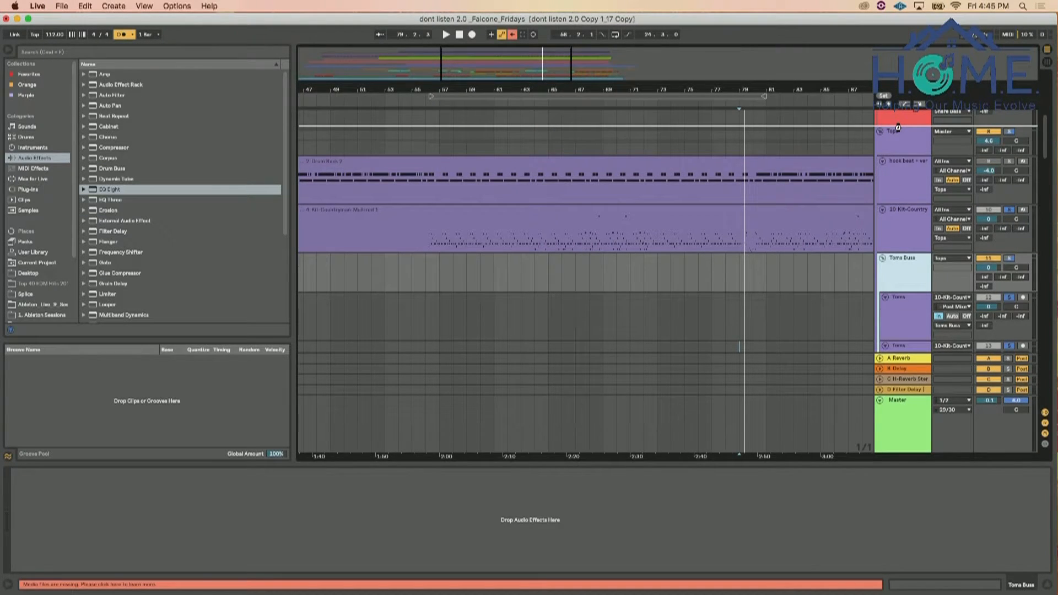
# Move the Toms Buss group out of Tops to directly below Snare Buss, and fold all tracks from Kick Buss through Tops
pyautogui.scroll(10, 898, 127)
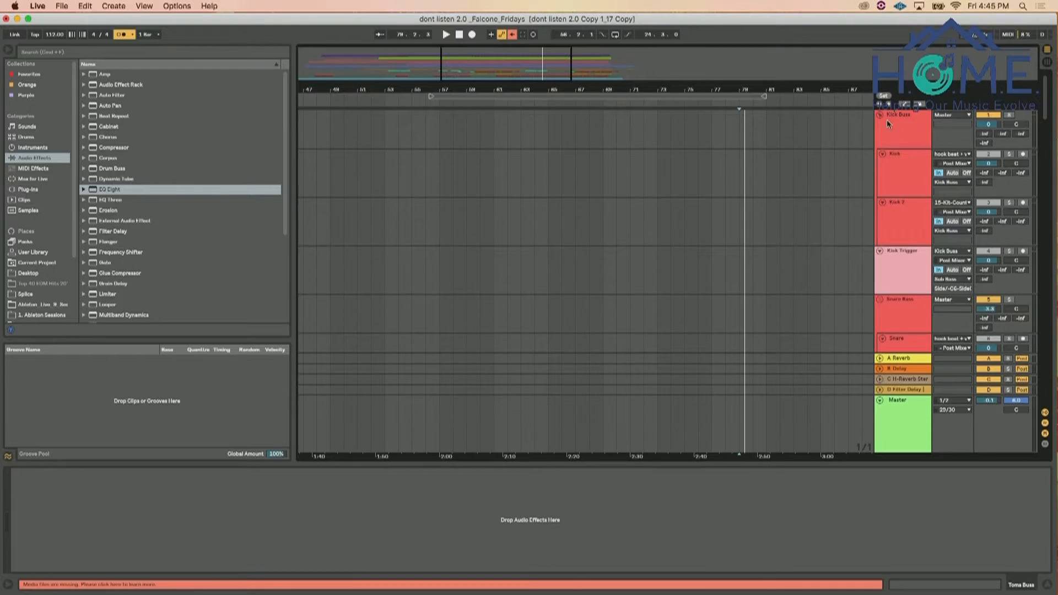
pyautogui.click(880, 115)
pyautogui.click(880, 125)
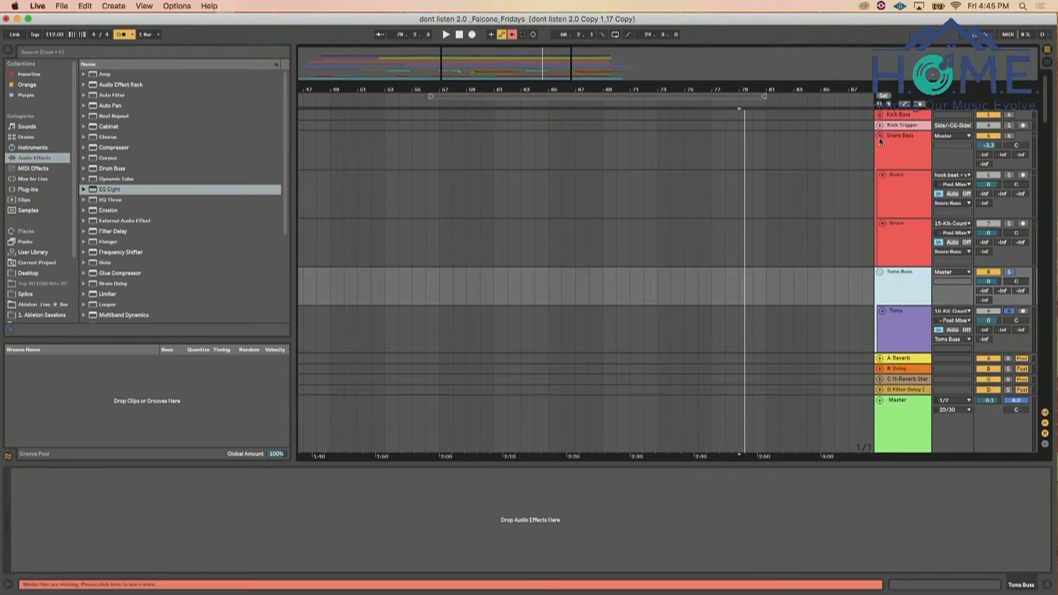
pyautogui.click(880, 136)
pyautogui.click(880, 146)
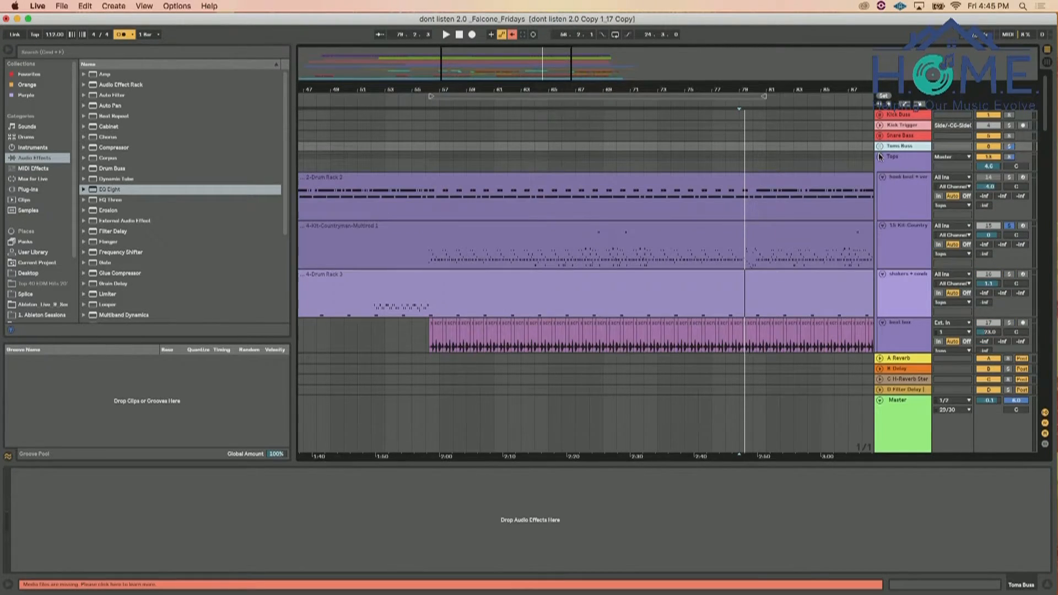
pyautogui.click(881, 157)
# Compare the Toms Buss and Tops groups by soloing them in turn during playback from bar 79, and clear the solos
pyautogui.click(1009, 147)
pyautogui.press('space')
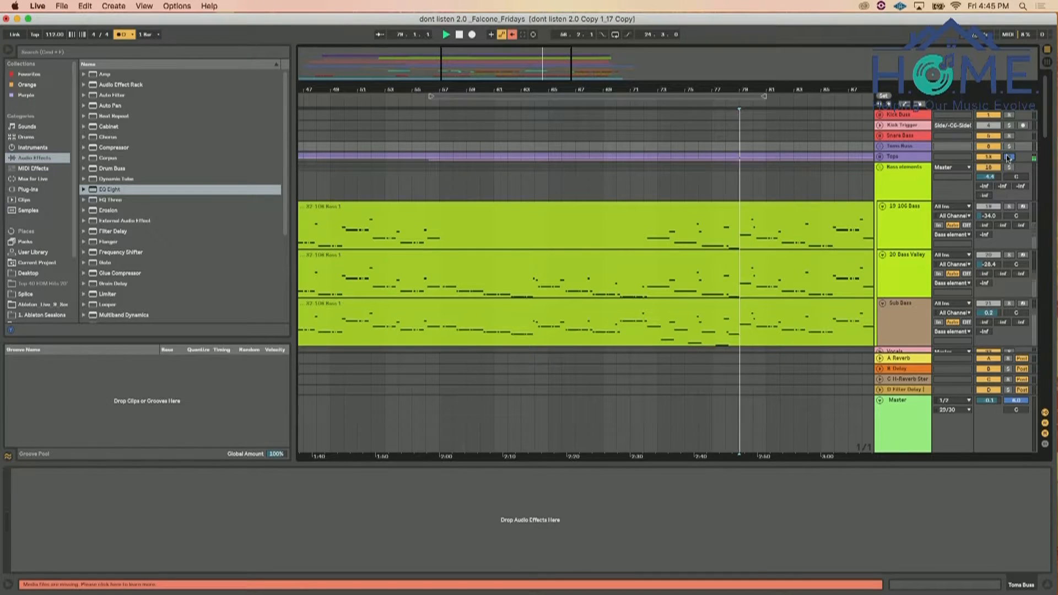
pyautogui.click(880, 146)
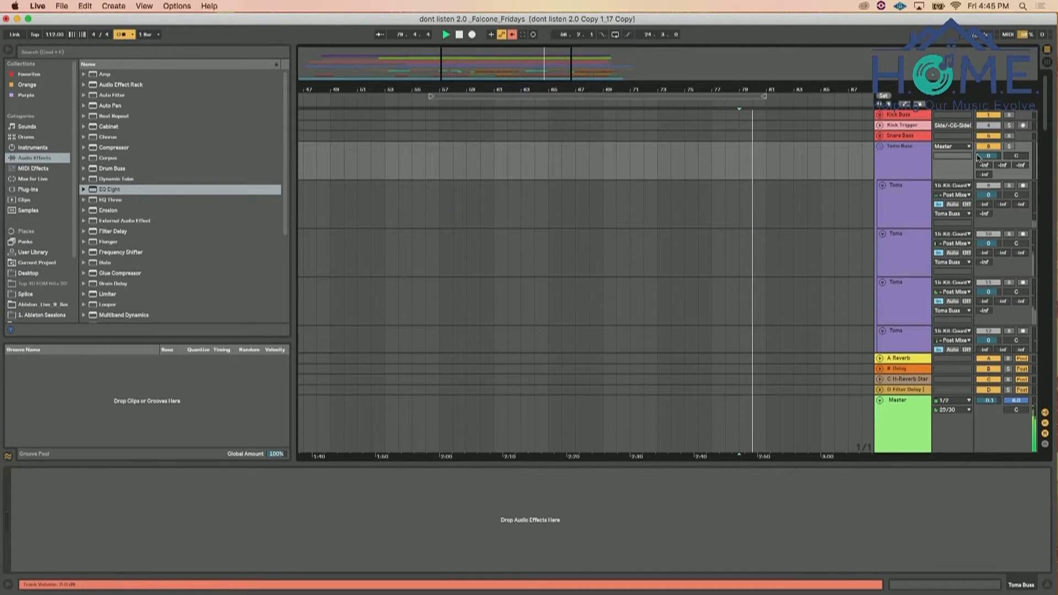
pyautogui.press('u')
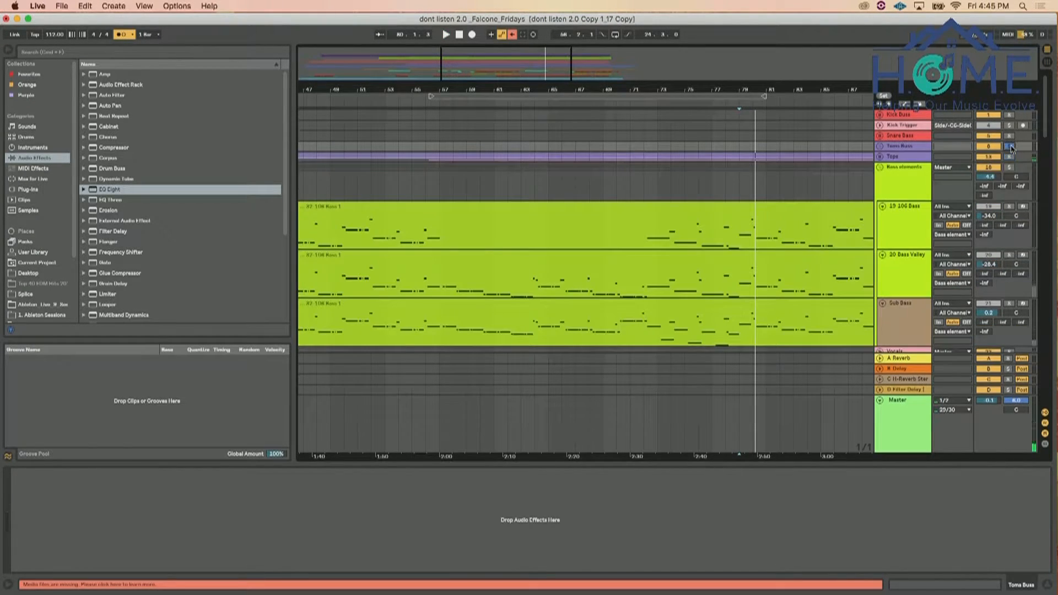
pyautogui.press('space')
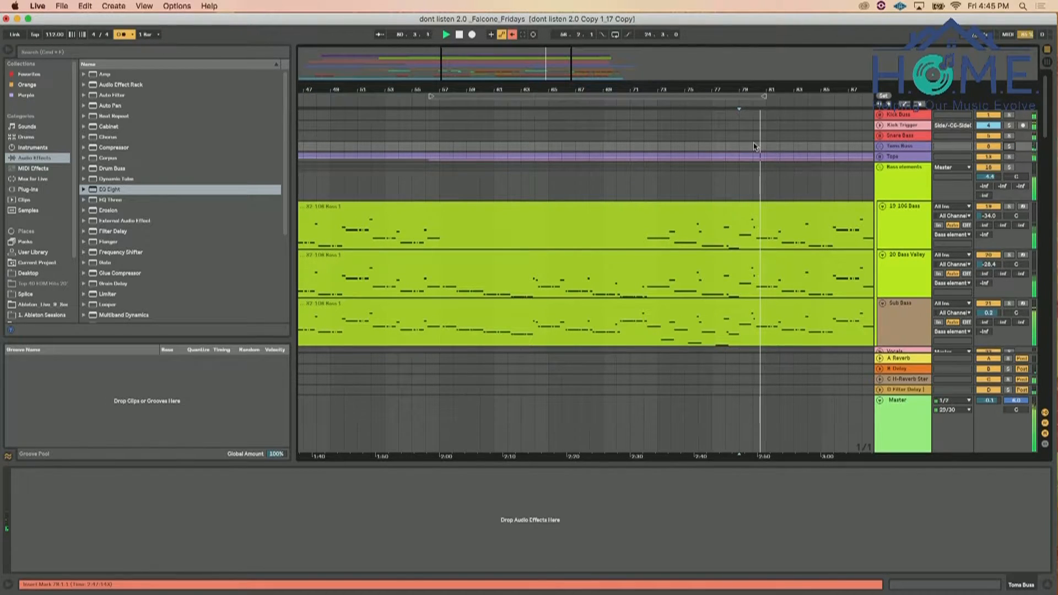
# Play the full mix from bar 77, unfold the Toms Buss group and mute the Tops group
pyautogui.click(711, 146)
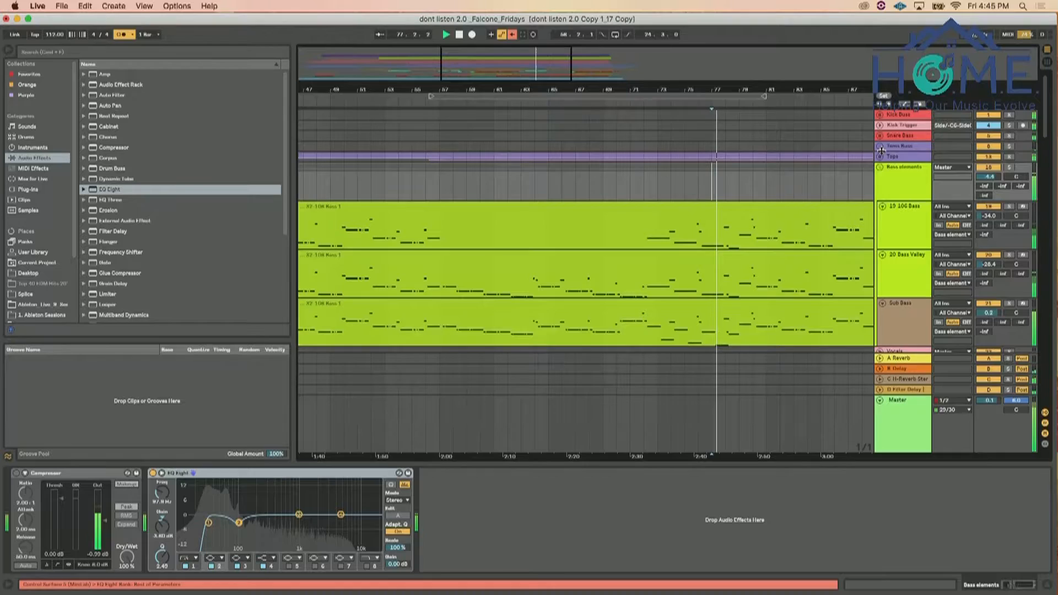
pyautogui.click(879, 146)
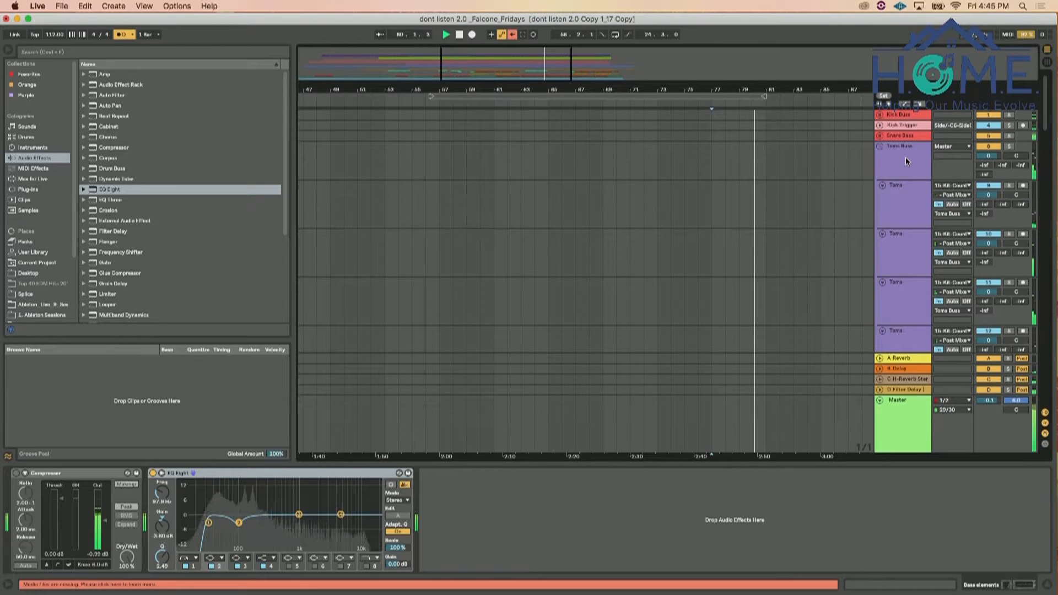
pyautogui.scroll(-5, 919, 154)
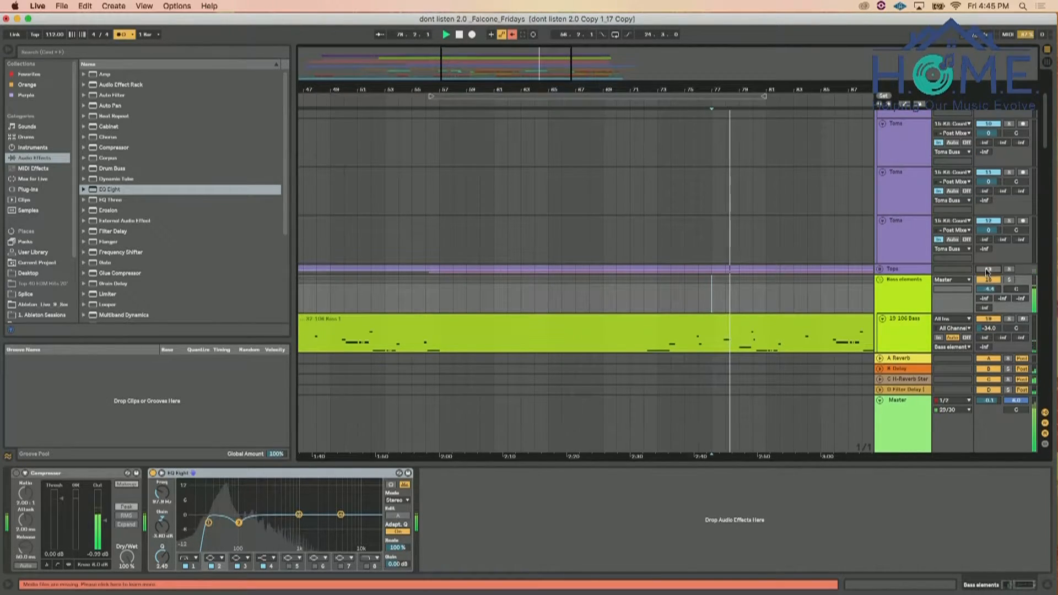
# Play the mix and raise the Toms Buss group's volume to 2.0 dB
pyautogui.scroll(3, 987, 271)
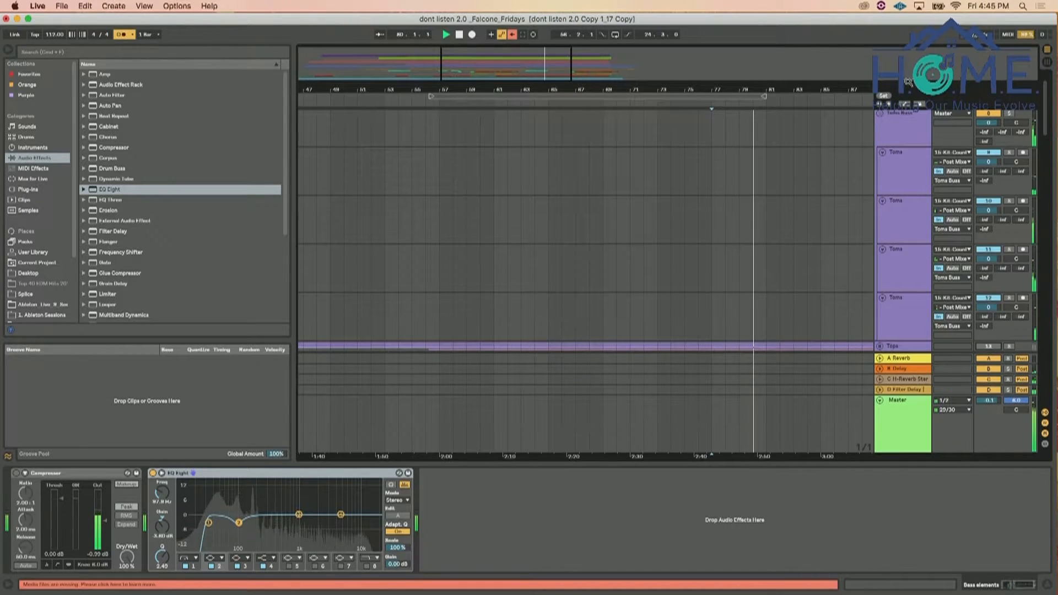
pyautogui.press('space')
pyautogui.moveTo(988, 123); pyautogui.dragTo(988, 117)
pyautogui.click(923, 117)
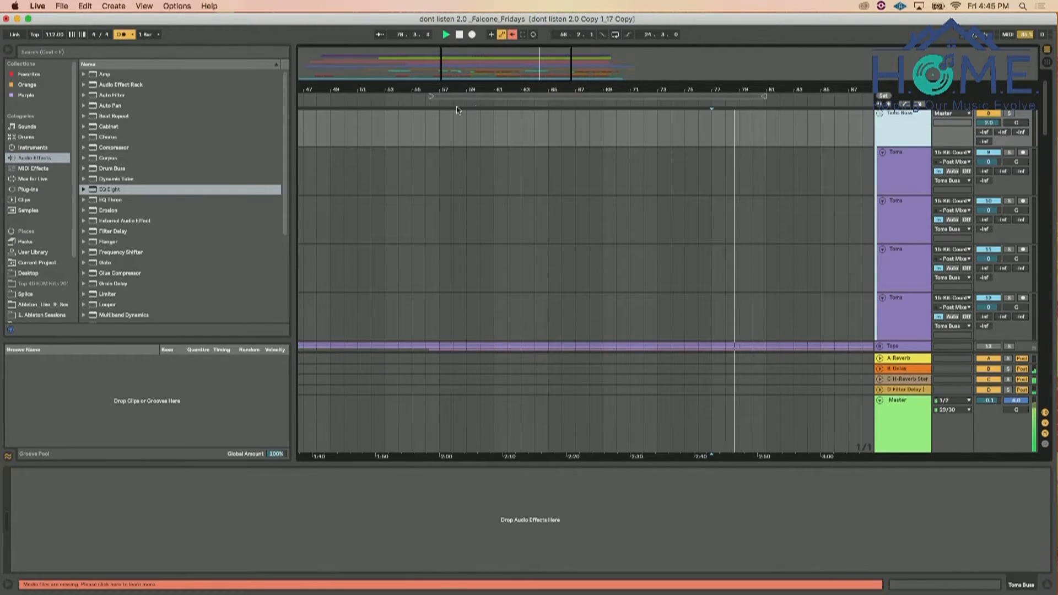
# Add the Drum Buss effect to the Toms Buss group and set its Drive to 23 % during playback
pyautogui.scroll(-5, 141, 171)
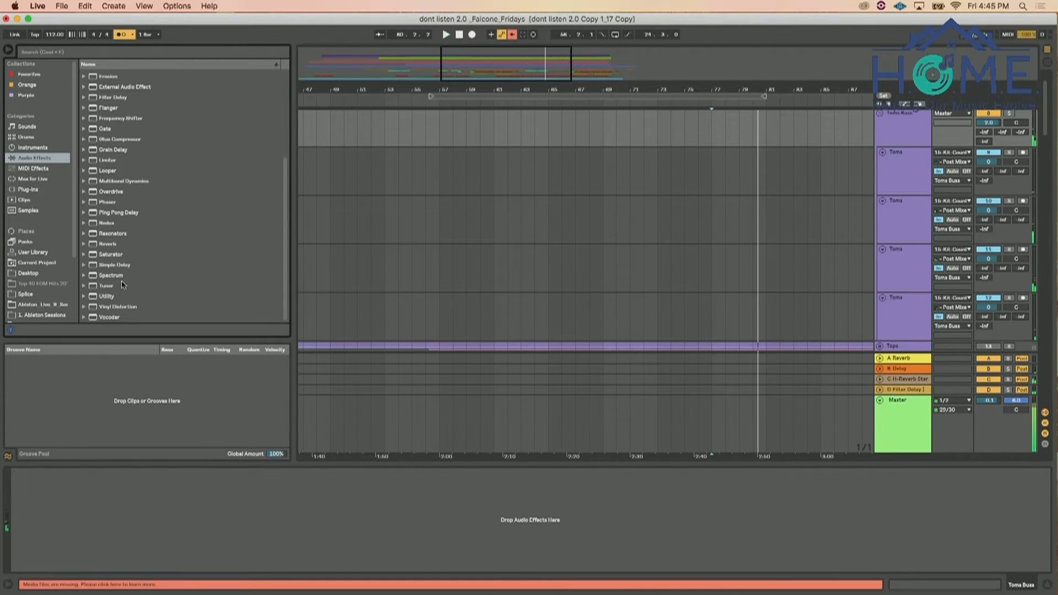
pyautogui.scroll(5, 122, 281)
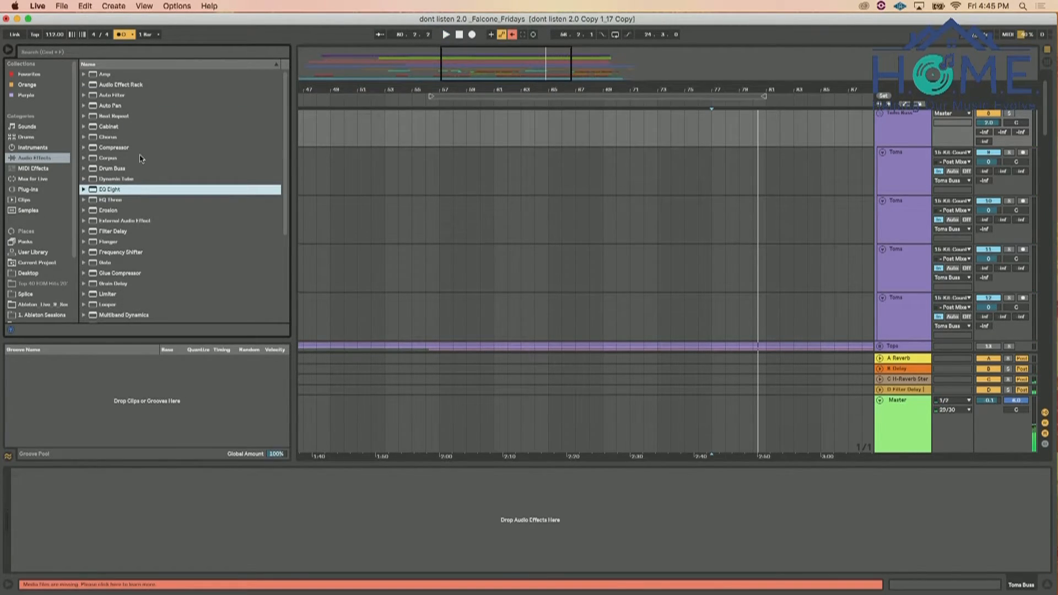
pyautogui.click(109, 170)
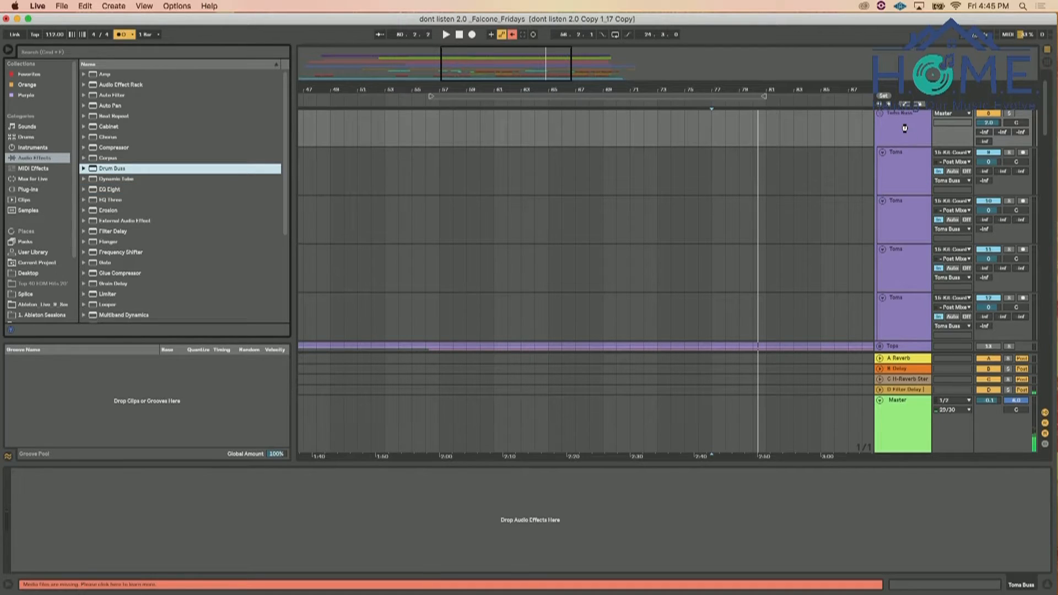
pyautogui.doubleClick(156, 170)
pyautogui.press('space')
pyautogui.moveTo(26, 495); pyautogui.dragTo(26, 492)
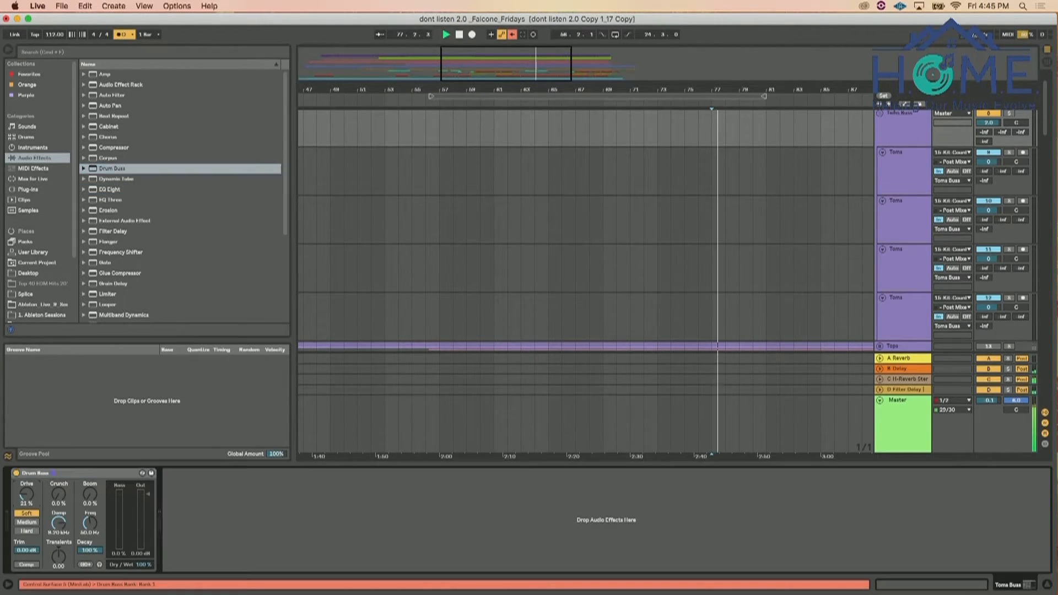
# Select all four Toms tracks and set their volume to 0.4 dB together
pyautogui.click(921, 171)
pyautogui.keyDown('shift'); pyautogui.click(911, 289); pyautogui.keyUp('shift')
pyautogui.keyDown('shift'); pyautogui.click(910, 300); pyautogui.keyUp('shift')
pyautogui.moveTo(989, 162); pyautogui.dragTo(989, 160)
# Unfold the Tops group and audition it in solo, then clear the solo and unmute it at a volume of 2.7 dB
pyautogui.scroll(-3, 990, 183)
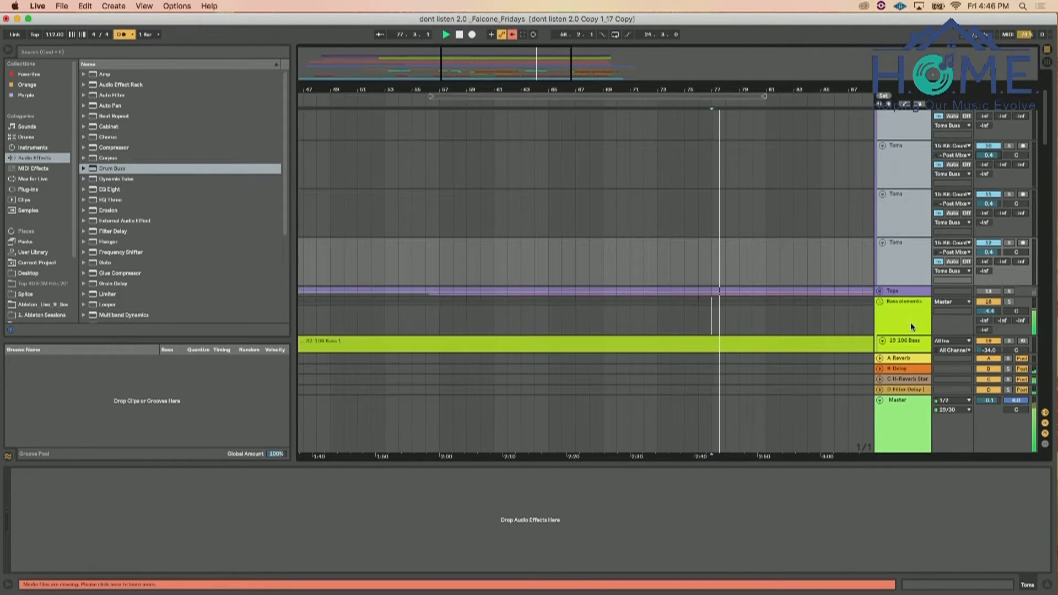
pyautogui.click(880, 292)
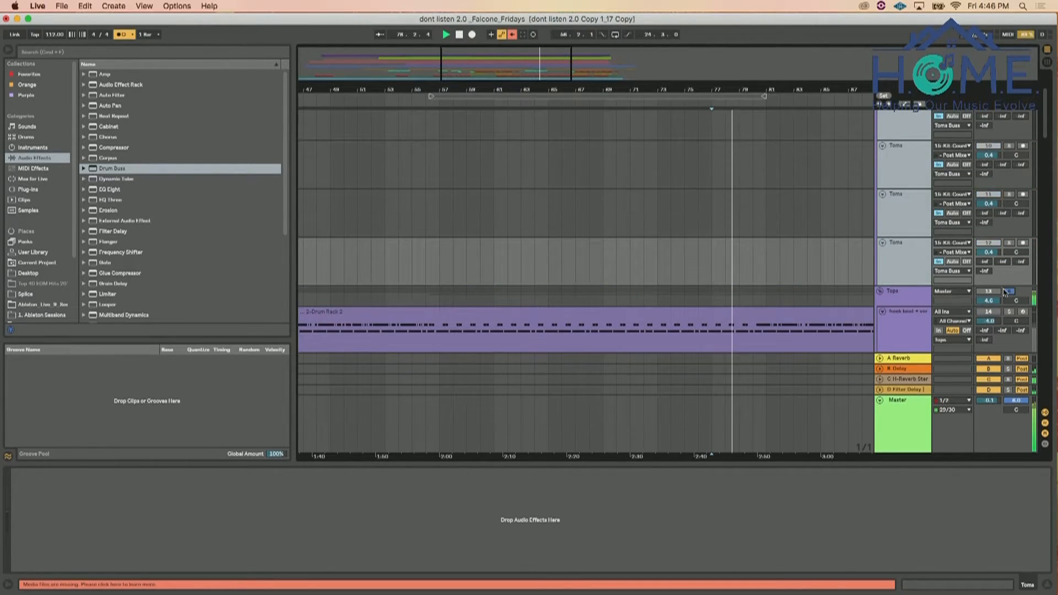
pyautogui.scroll(-2, 999, 294)
pyautogui.scroll(-4, 1003, 293)
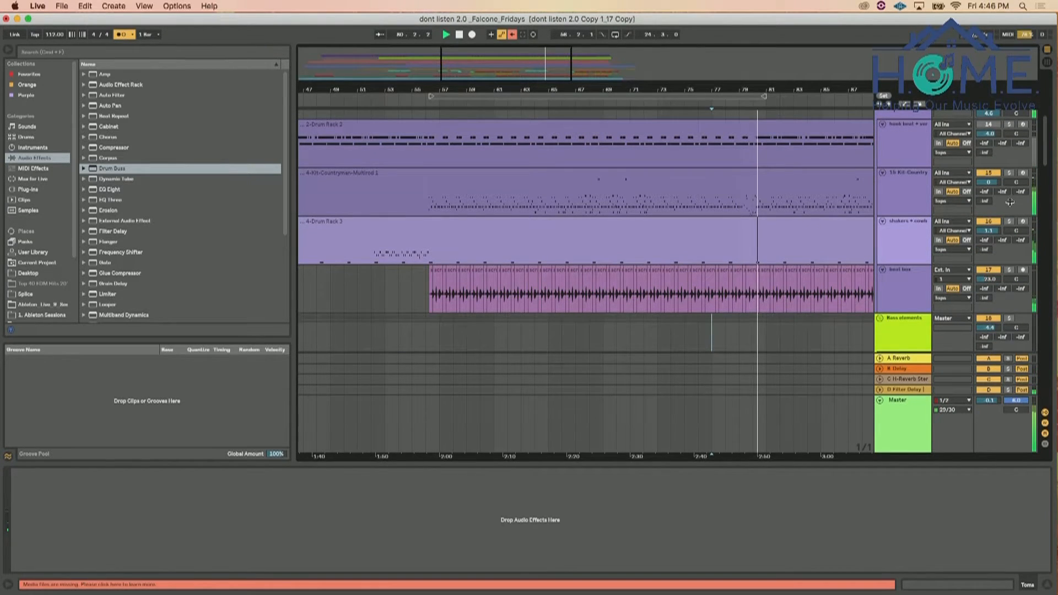
pyautogui.scroll(1, 986, 145)
pyautogui.click(1009, 148)
pyautogui.click(989, 148)
pyautogui.moveTo(990, 159); pyautogui.dragTo(990, 172)
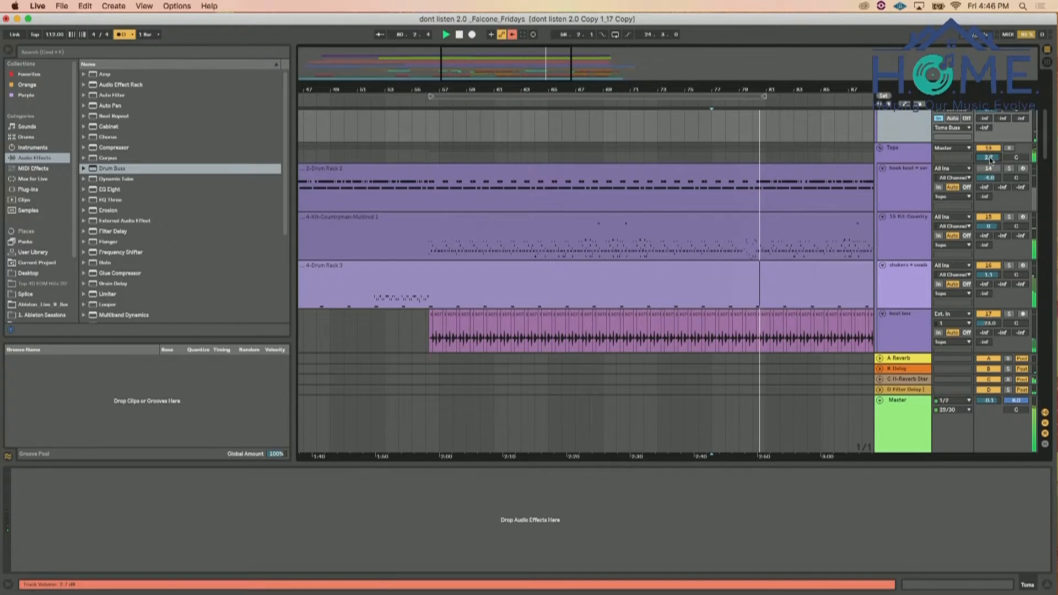
# Add EQ Eight after Drum Buss on the Toms Buss group, with a low cut at about 65 Hz and a band 2 boost just above it
pyautogui.scroll(6, 925, 179)
pyautogui.click(926, 163)
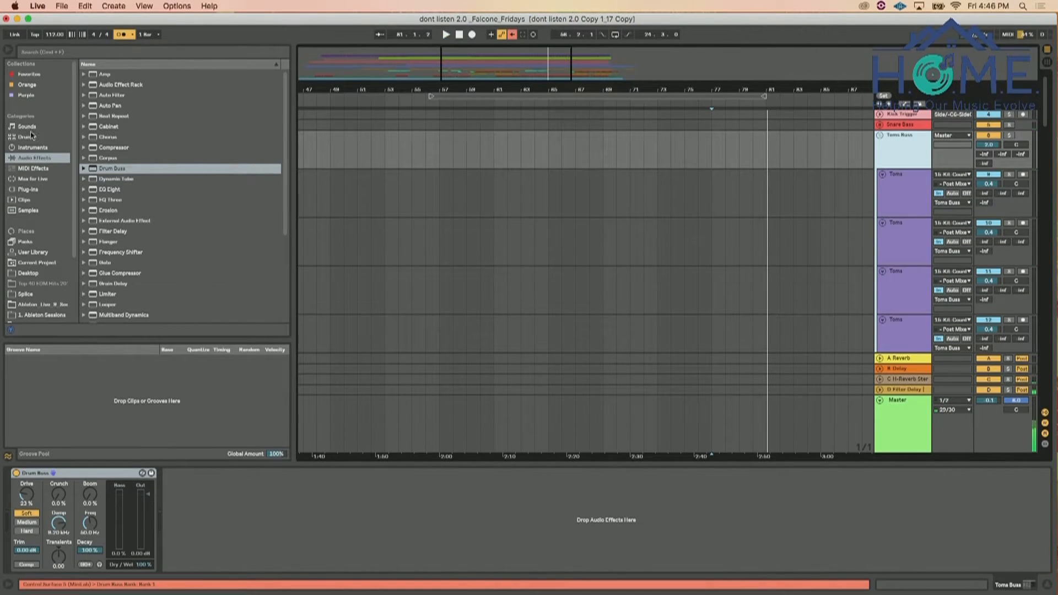
pyautogui.click(117, 193)
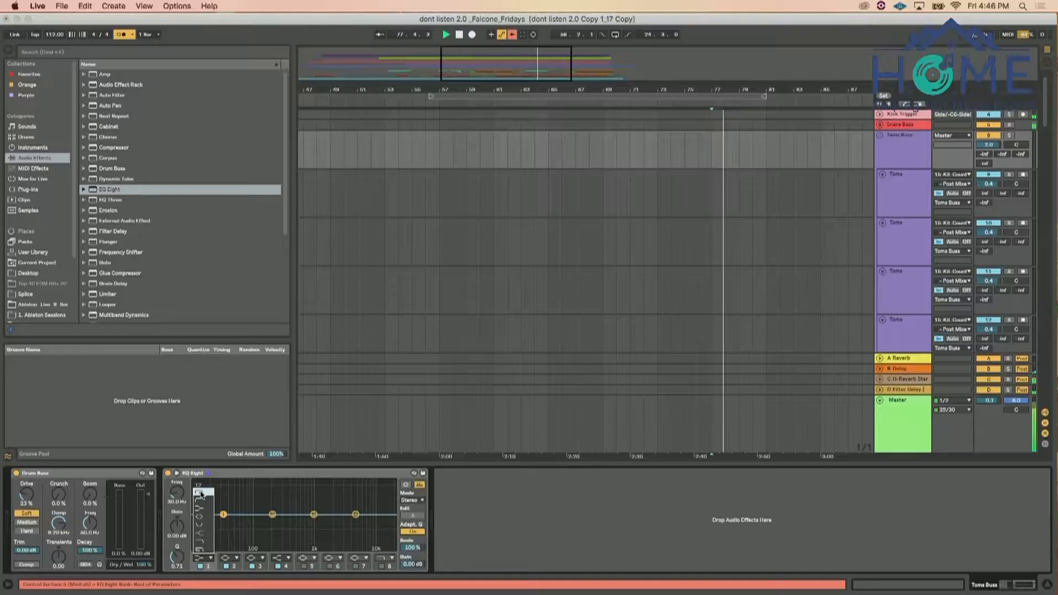
pyautogui.moveTo(223, 522); pyautogui.dragTo(229, 522)
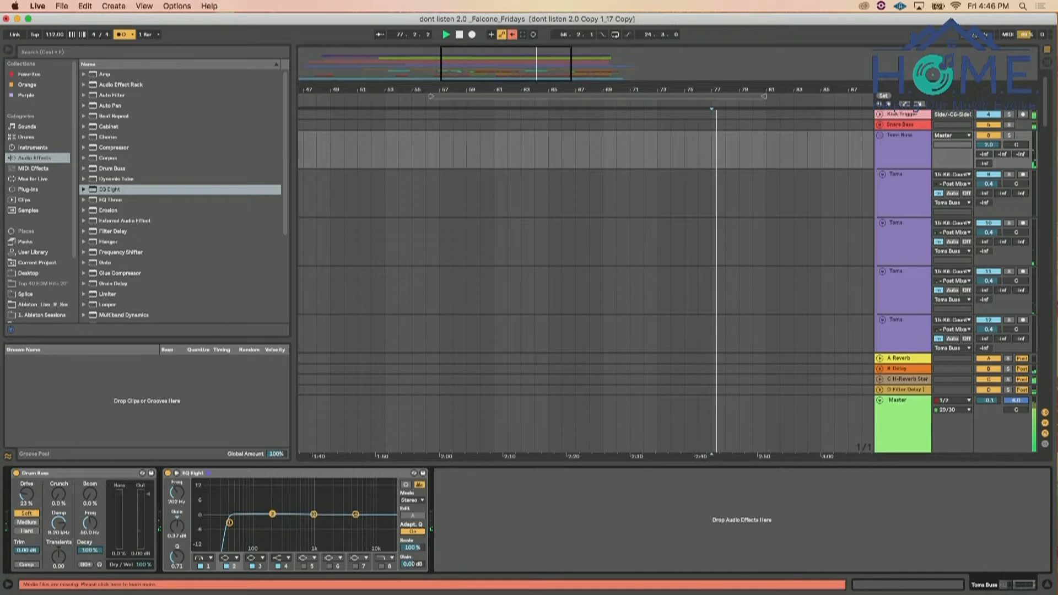
pyautogui.moveTo(272, 515); pyautogui.dragTo(243, 524)
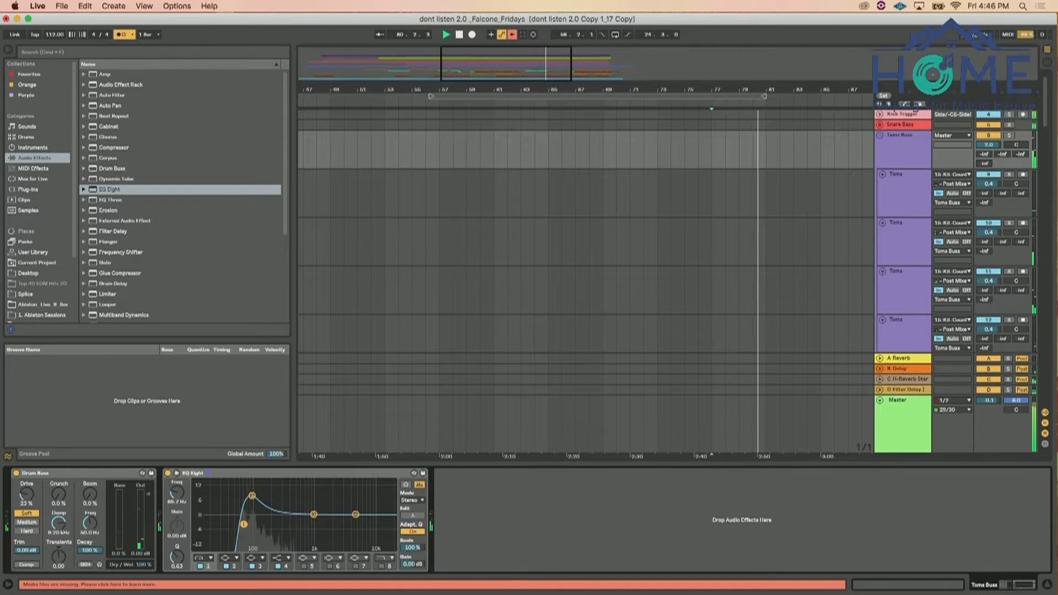
# Search the plug-ins for "ssl" and add SSLChannel Stereo after EQ Eight on the Toms Buss group
pyautogui.click(96, 52)
pyautogui.write('sat')
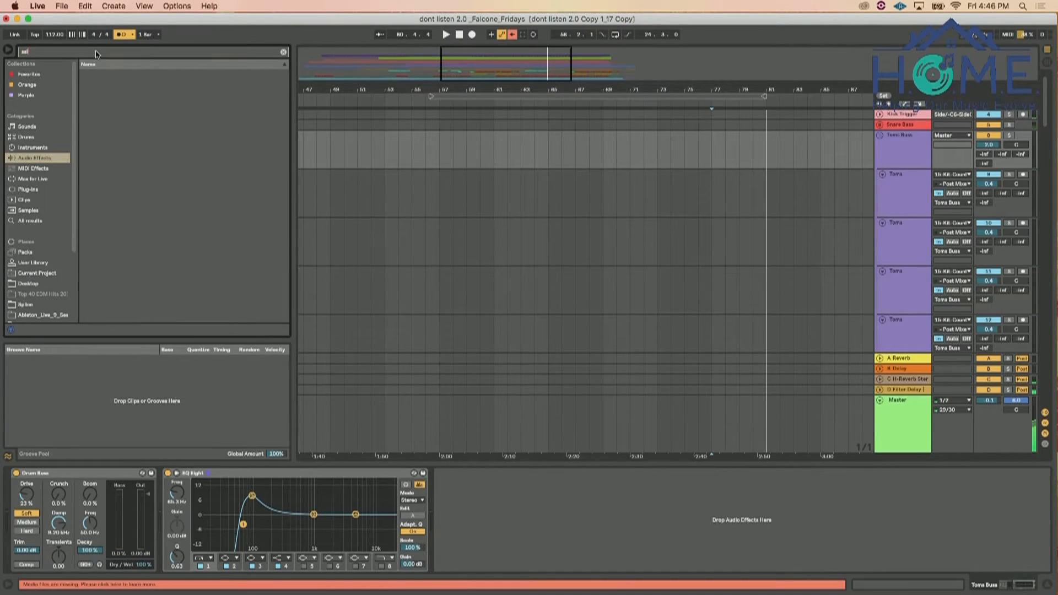
pyautogui.click(44, 189)
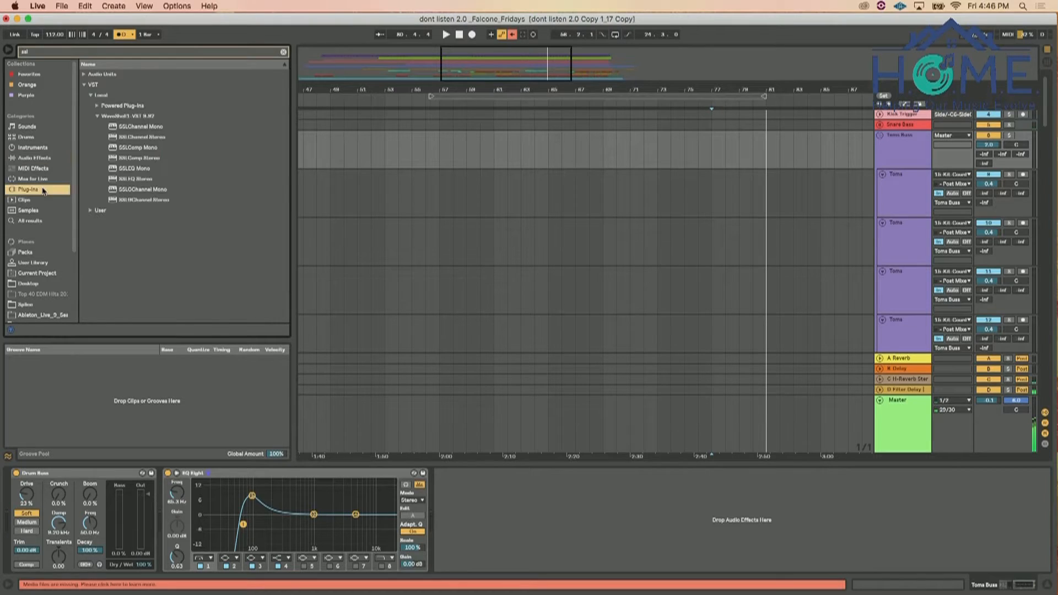
pyautogui.click(136, 139)
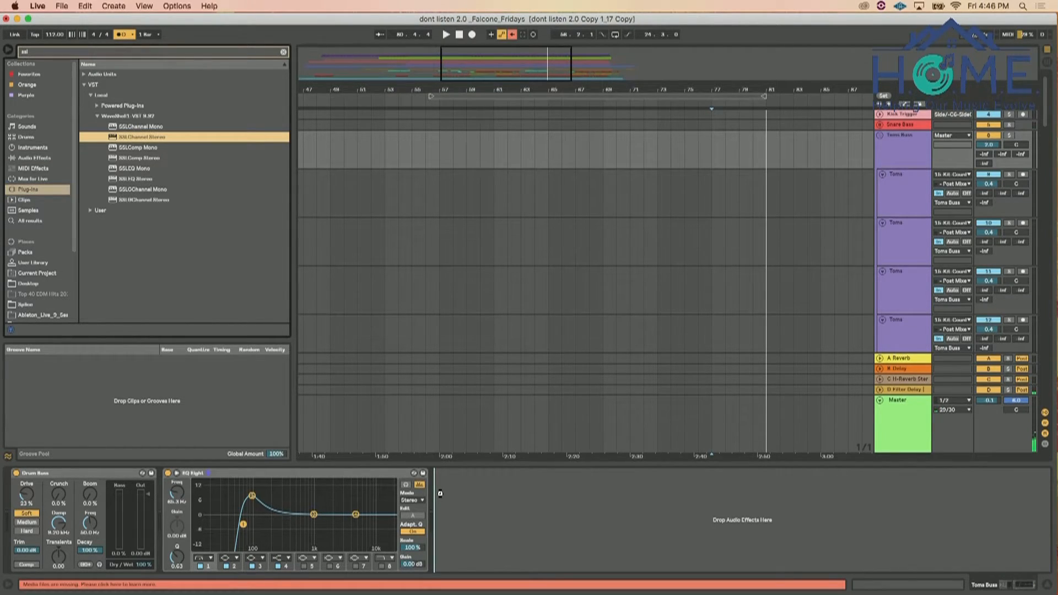
pyautogui.moveTo(440, 493); pyautogui.dragTo(440, 494)
# Adjust SSLChannel's compressor ratio and threshold and its low-mid EQ gain and frequency during playback
pyautogui.press('space')
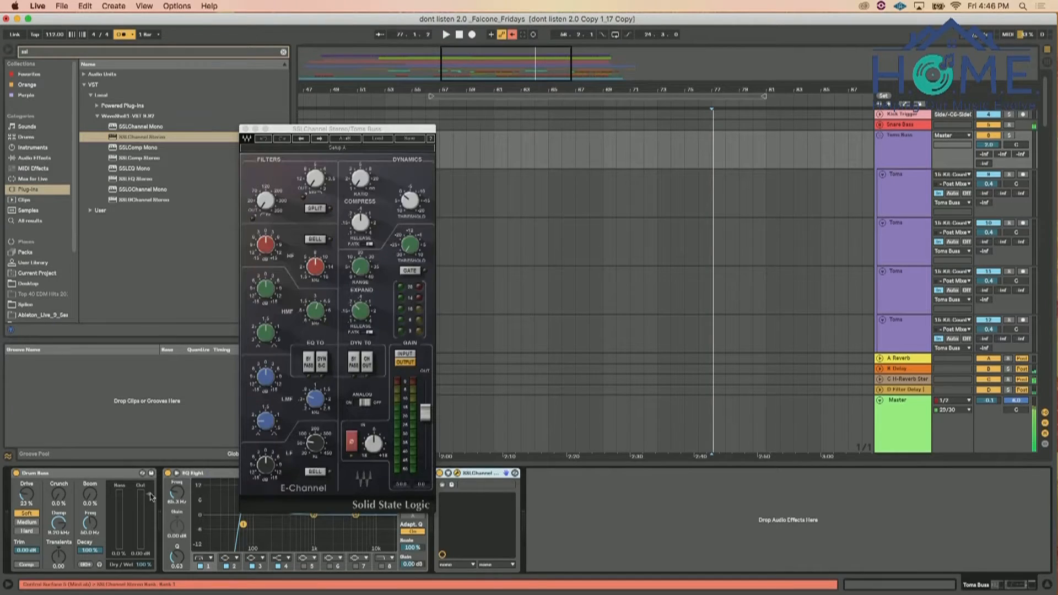
pyautogui.moveTo(358, 181); pyautogui.dragTo(377, 192)
pyautogui.click(409, 200)
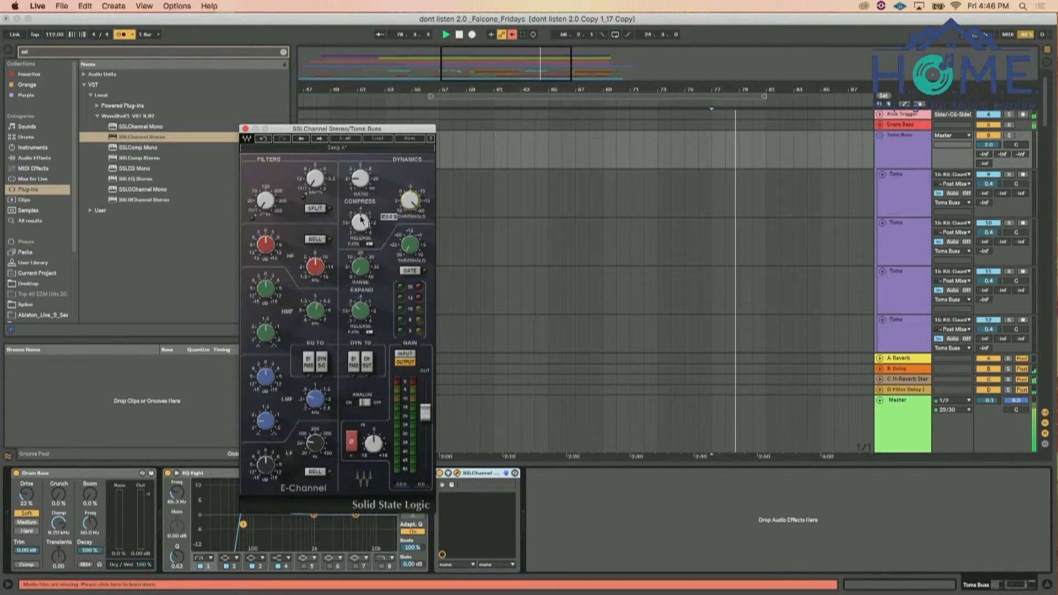
pyautogui.click(266, 377)
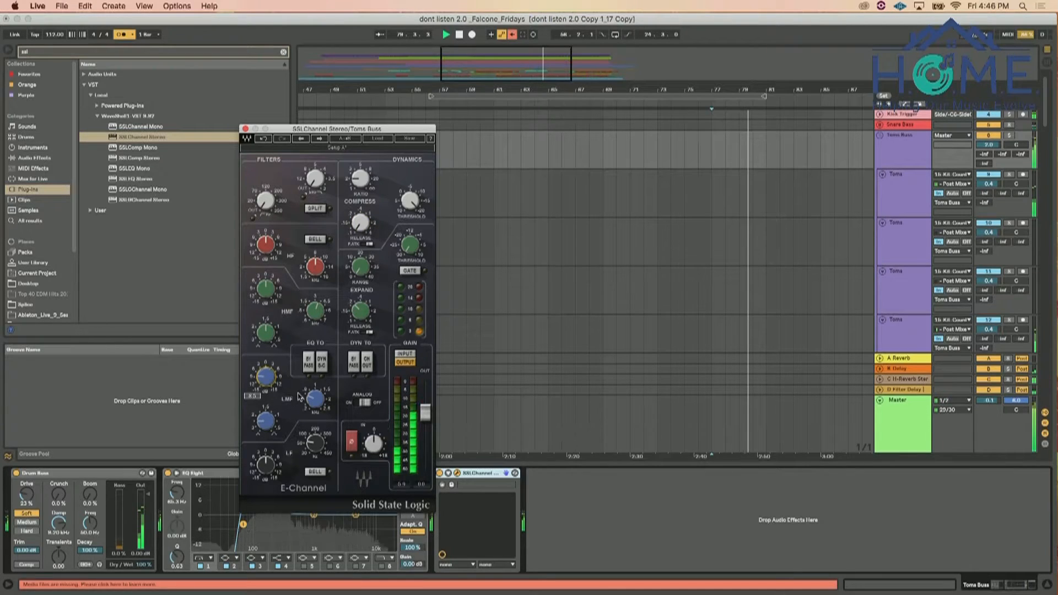
pyautogui.click(315, 398)
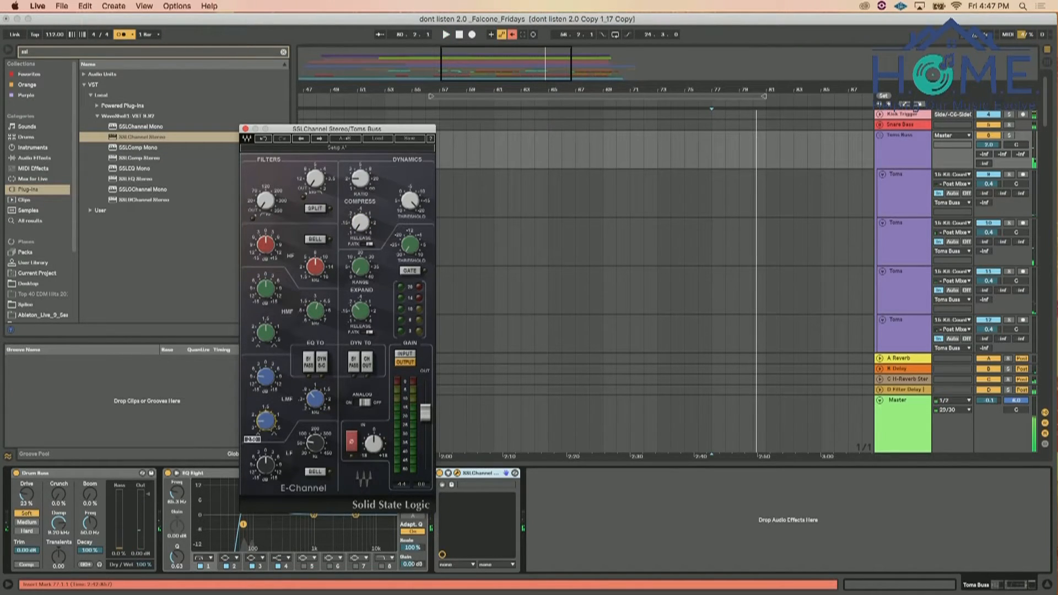
# Play from bar 79 and adjust SSLChannel's low-mid gain and low-frequency EQ band on the toms
pyautogui.click(766, 287)
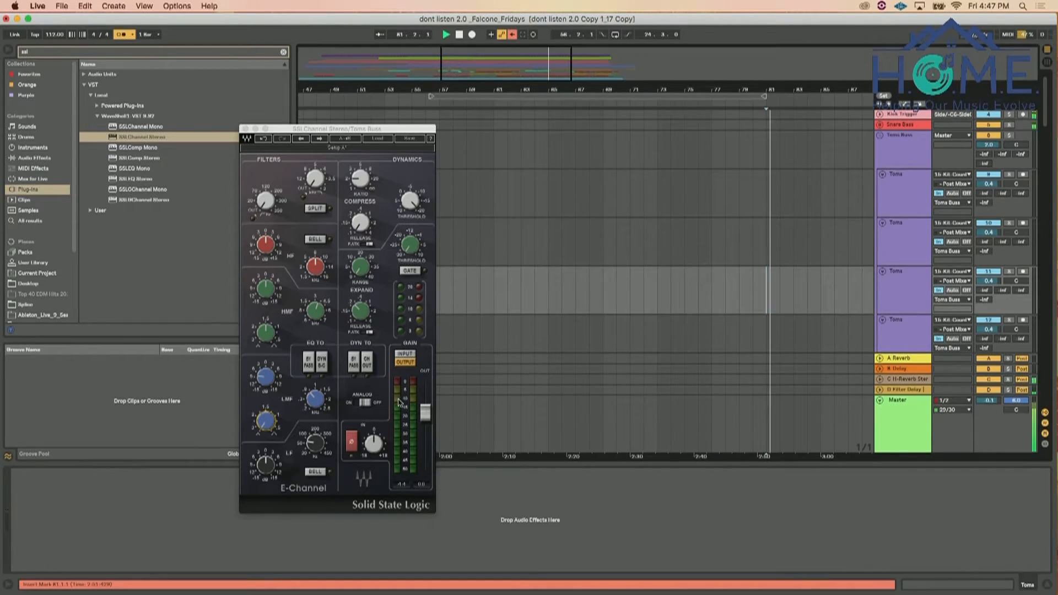
pyautogui.click(753, 293)
pyautogui.press('space')
pyautogui.press('space')
pyautogui.click(266, 377)
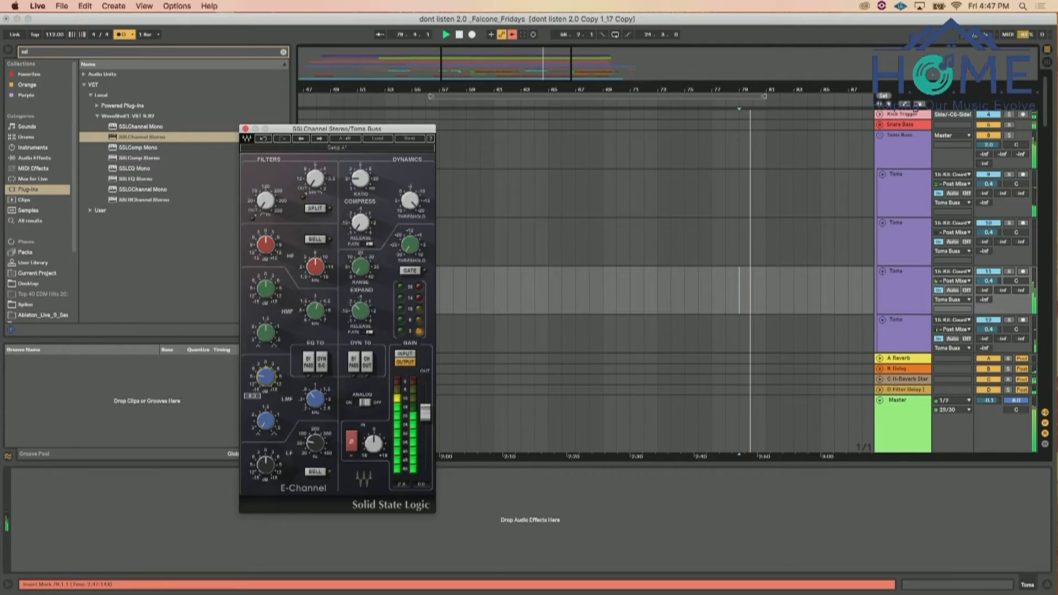
pyautogui.click(265, 465)
pyautogui.click(315, 472)
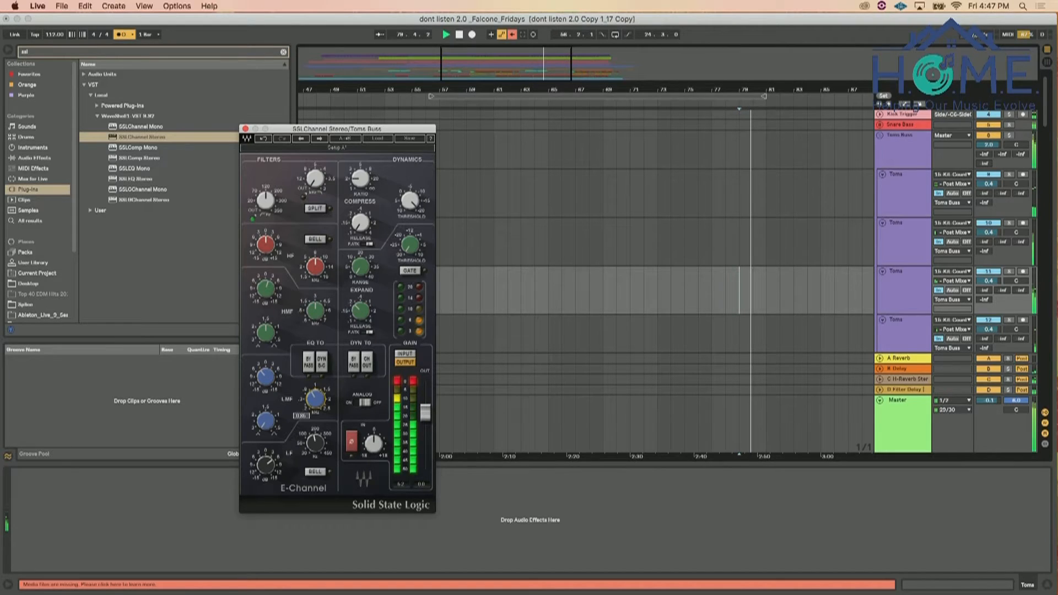
# Replay the toms from bar 79 and boost SSLChannel's high-frequency EQ gain
pyautogui.press('space')
pyautogui.press('space')
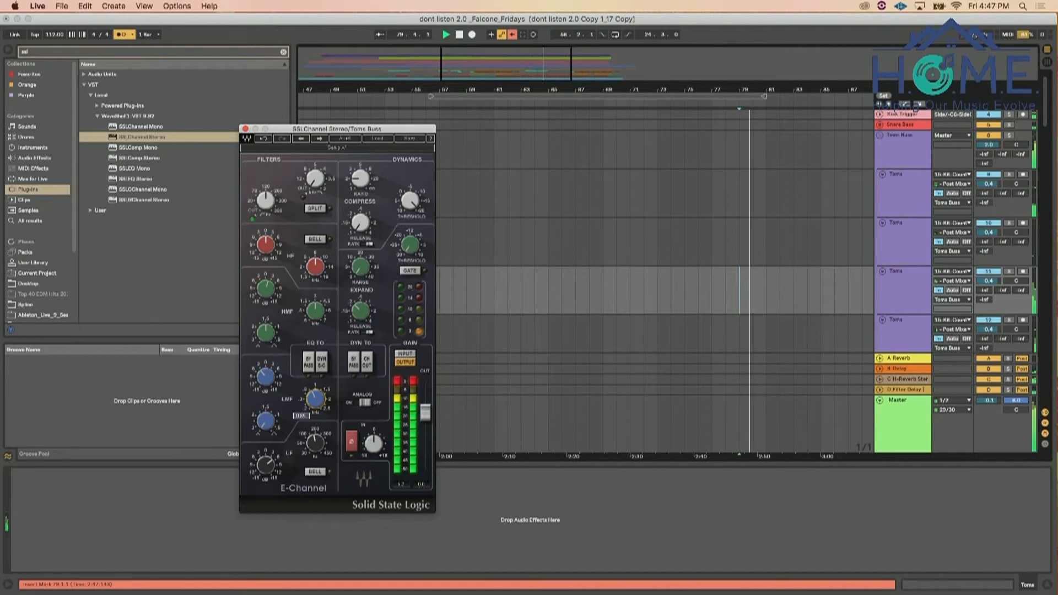
pyautogui.press('space')
pyautogui.press('space')
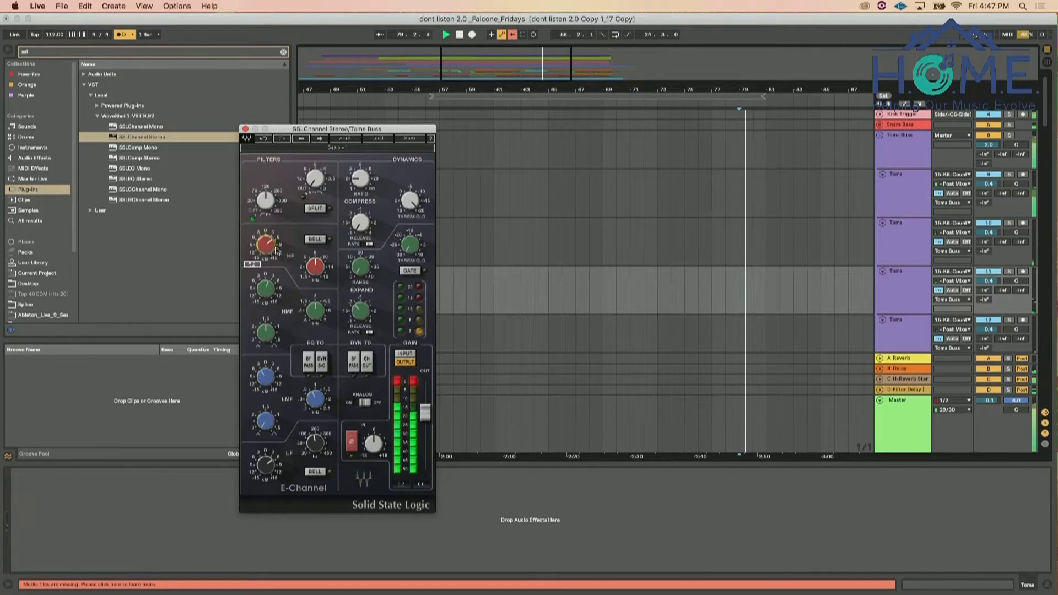
# Fine-tune SSLChannel's compressor ratio while replaying from bar 79, and close the plug-in window
pyautogui.press('space')
pyautogui.press('space')
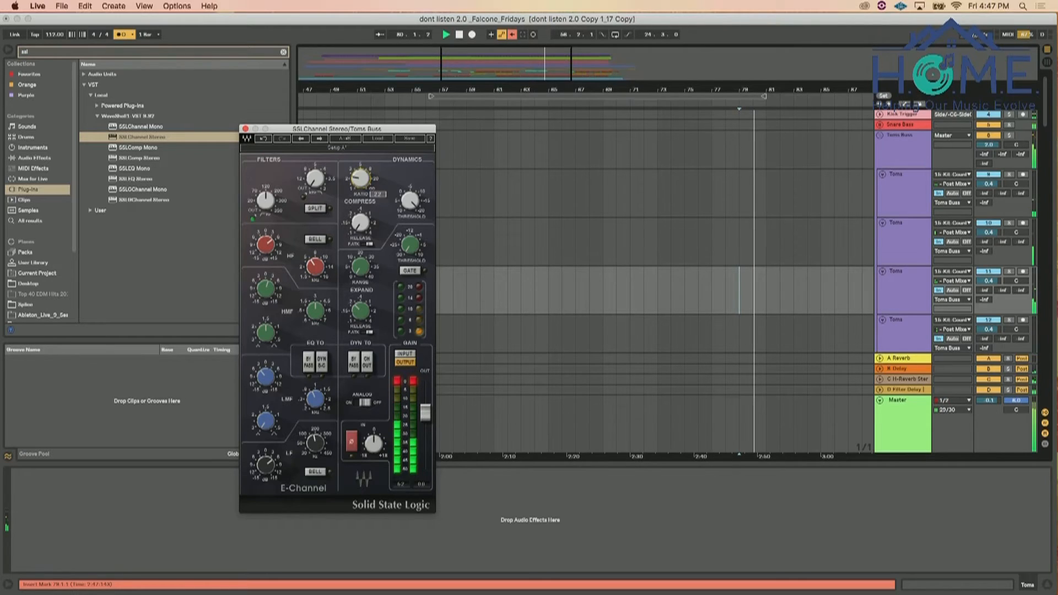
pyautogui.press('space')
pyautogui.press('space')
pyautogui.moveTo(358, 183); pyautogui.dragTo(358, 185)
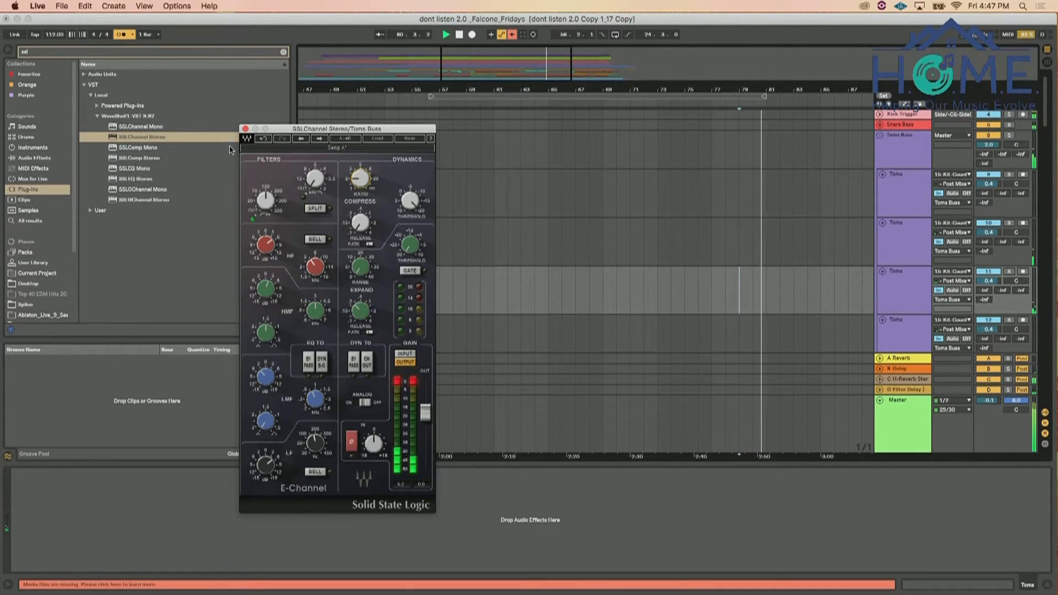
pyautogui.click(246, 129)
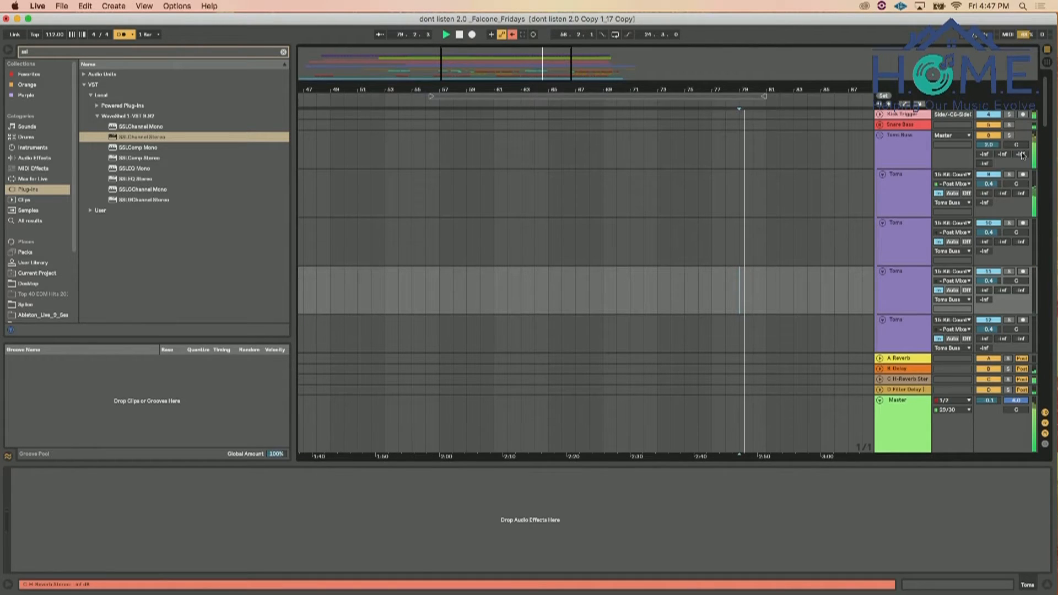
# Try the Toms Buss group's send to A Reverb, select the group and restart playback from bar 79
pyautogui.moveTo(985, 154); pyautogui.dragTo(985, 147)
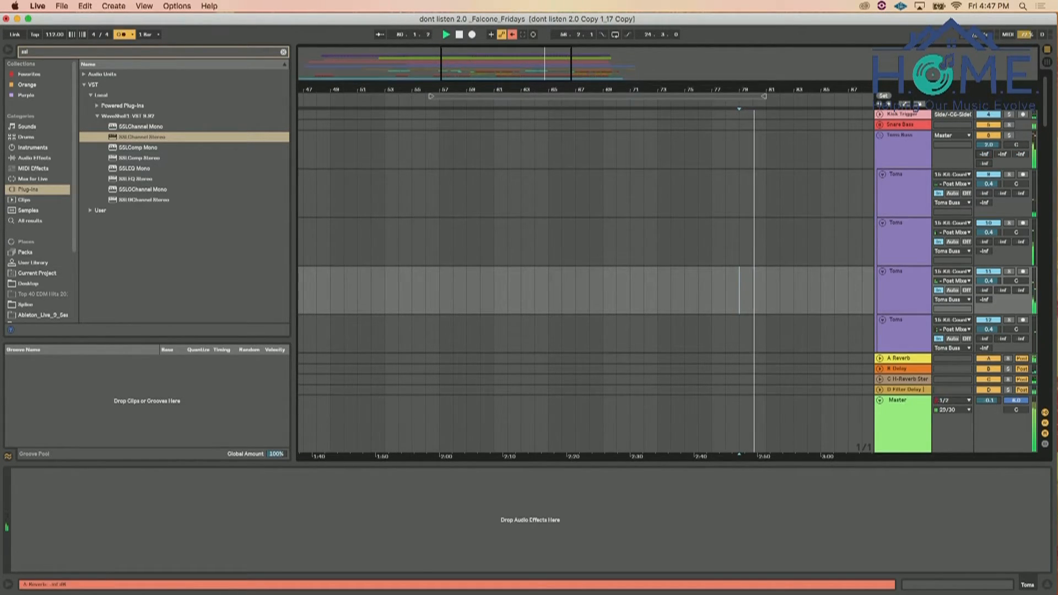
pyautogui.click(916, 153)
pyautogui.press('space')
pyautogui.press('space')
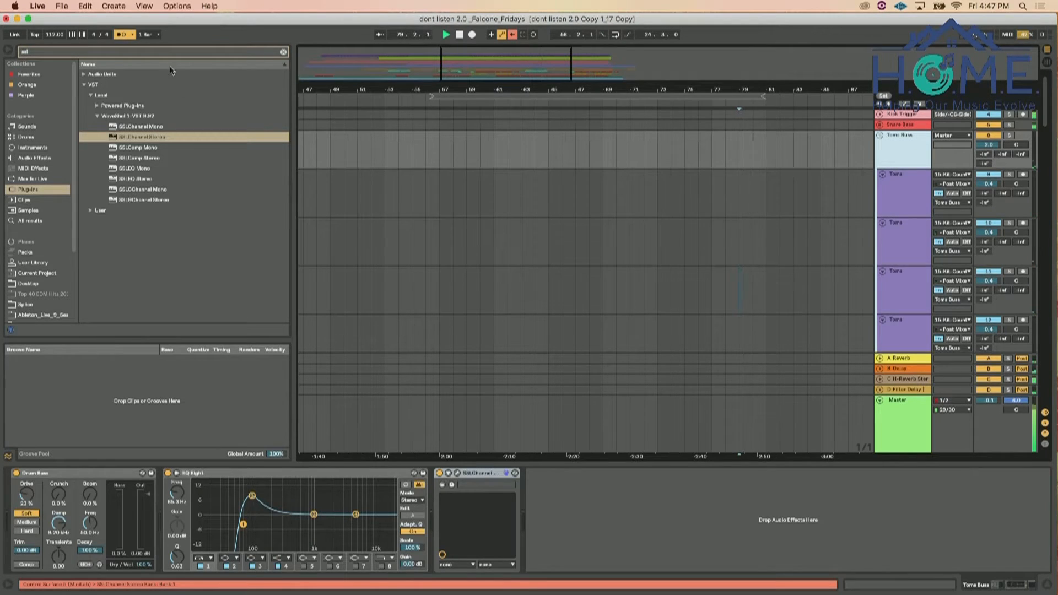
# Search the audio effects for "re" and add Reverb after SSLChannel on the Toms Buss
pyautogui.click(160, 53)
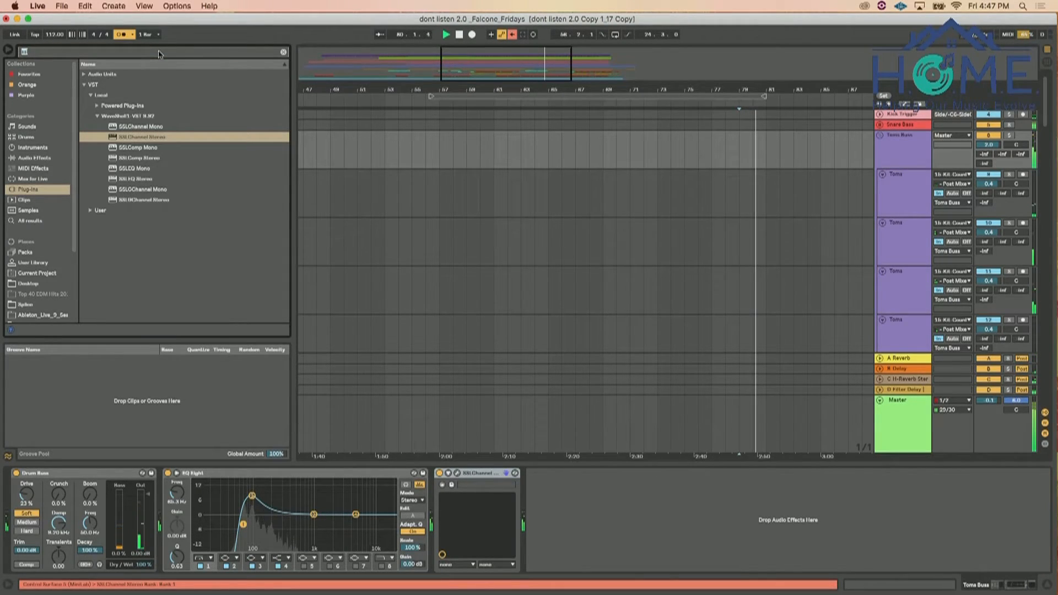
pyautogui.write('ve')
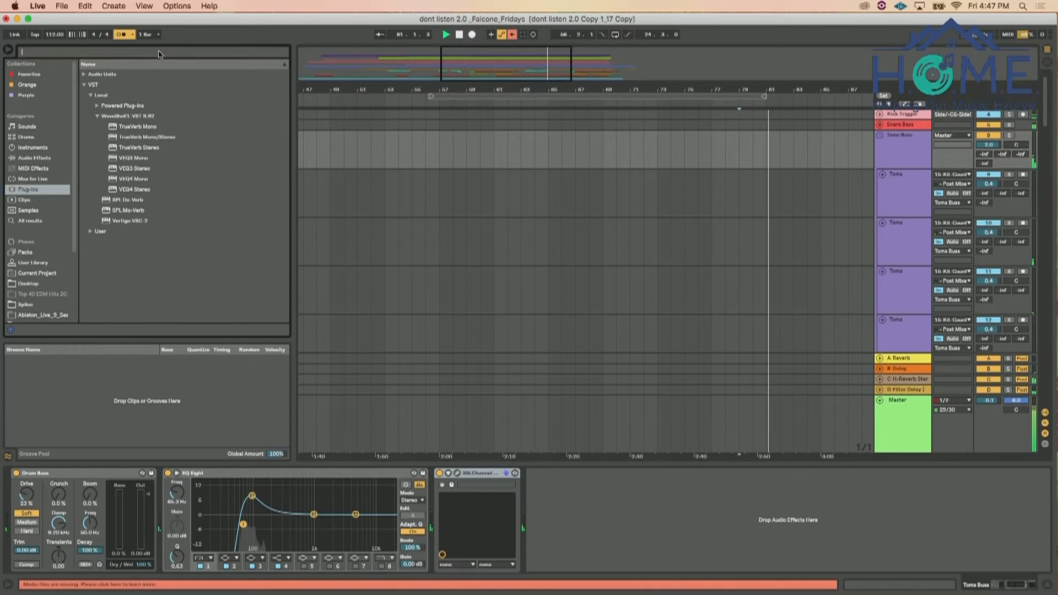
pyautogui.write('re')
pyautogui.click(34, 158)
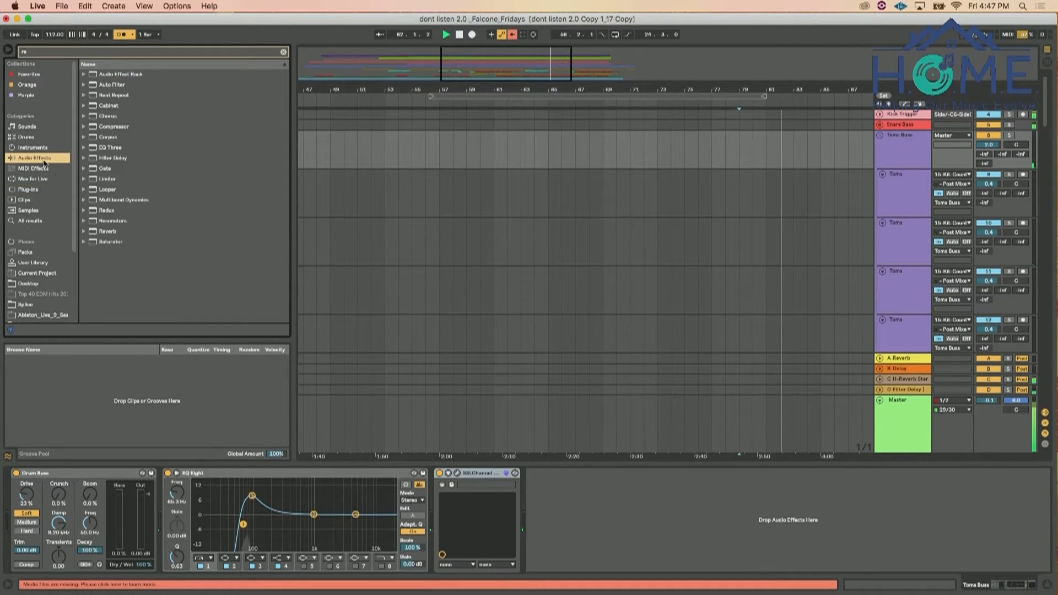
pyautogui.moveTo(106, 230)
pyautogui.mouseDown()
pyautogui.moveTo(481, 515)
pyautogui.moveTo(566, 509)
pyautogui.mouseUp()
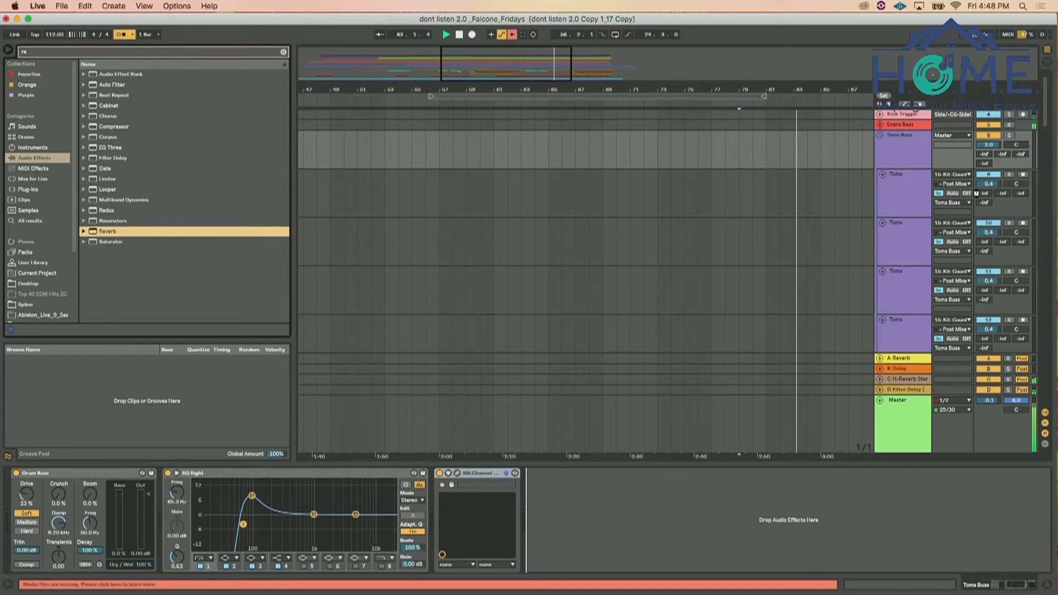
pyautogui.moveTo(566, 509); pyautogui.dragTo(551, 513)
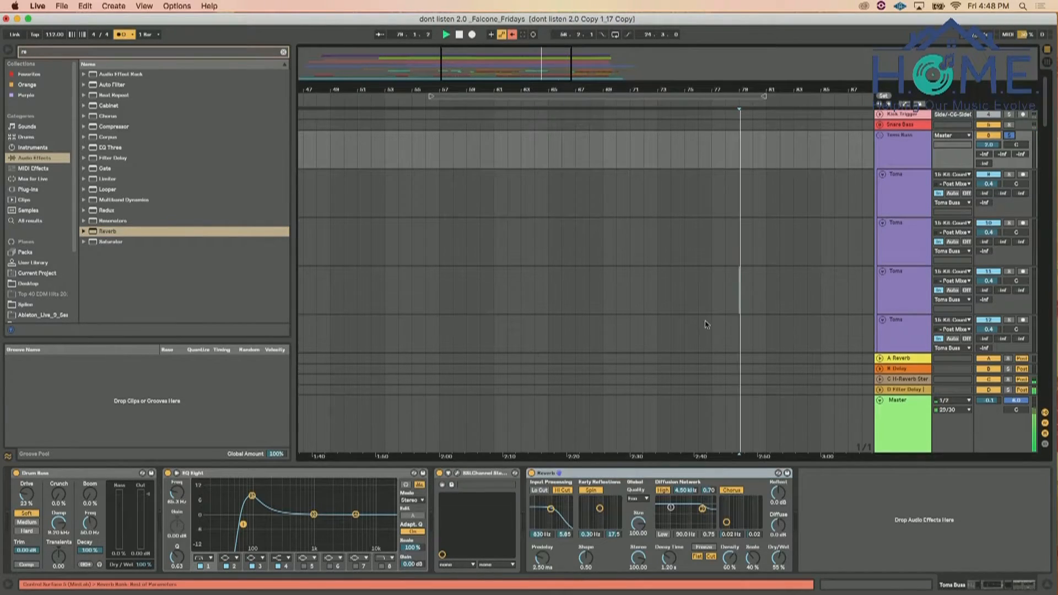
# Solo the Toms Buss and set the Reverb's Dry/Wet to 42%, Size to 2.42 and Decay Time to 1.03 s
pyautogui.moveTo(778, 558); pyautogui.dragTo(778, 566)
pyautogui.moveTo(638, 525); pyautogui.dragTo(639, 568)
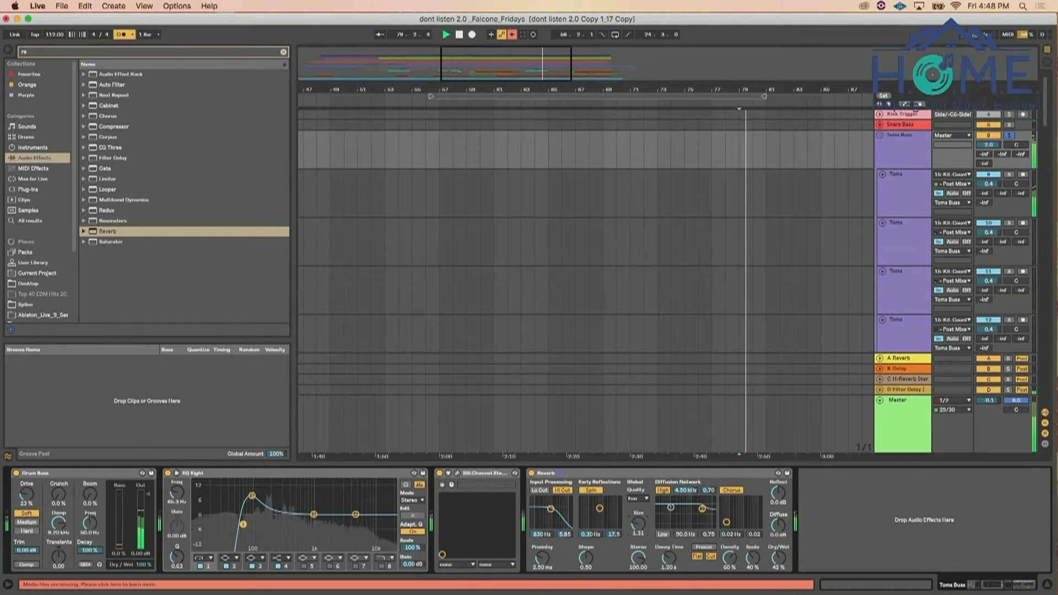
pyautogui.moveTo(668, 570); pyautogui.dragTo(669, 563)
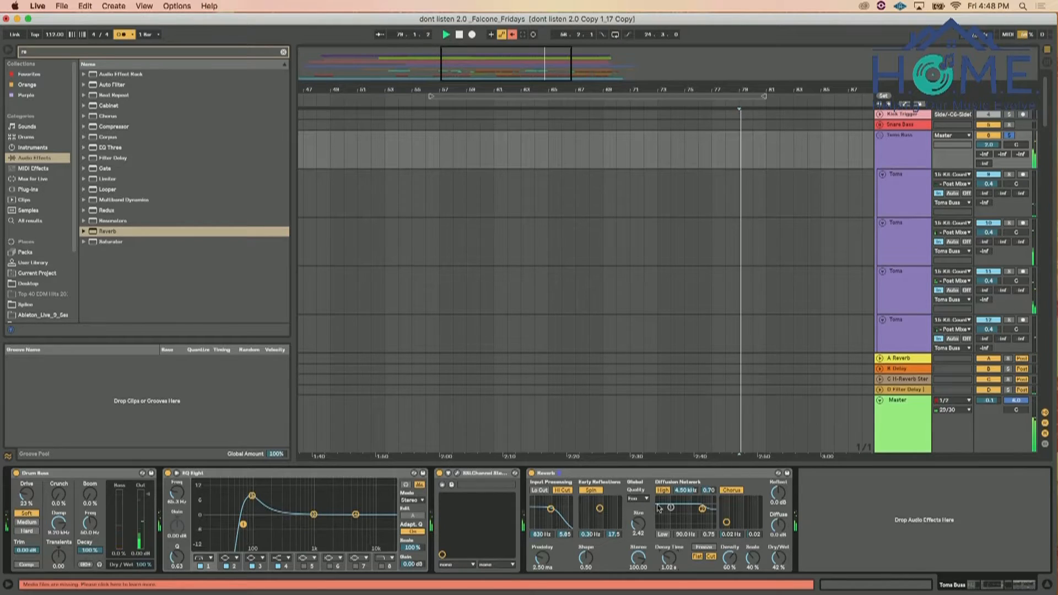
# Enable the Reverb's input Lo Cut and shape its diffusion network with both the high and low shelf filters
pyautogui.click(565, 490)
pyautogui.click(540, 490)
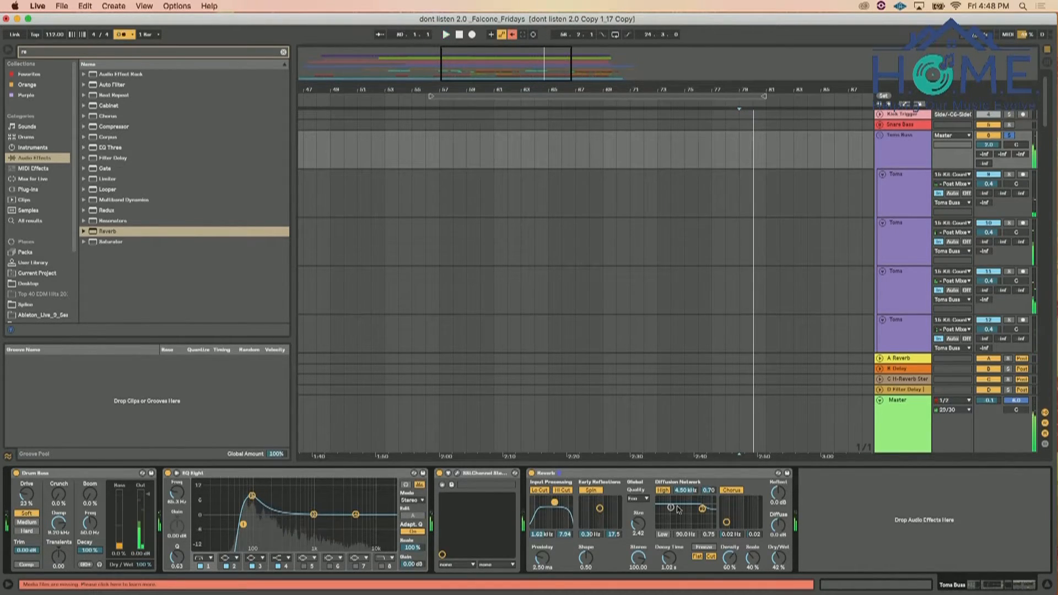
pyautogui.moveTo(702, 508); pyautogui.dragTo(698, 525)
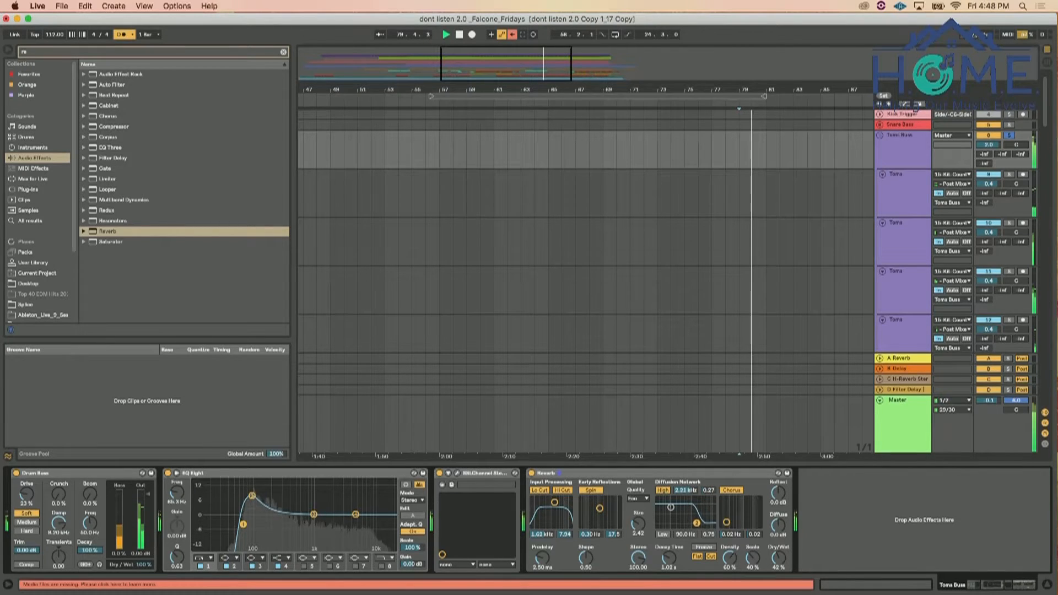
pyautogui.click(667, 534)
pyautogui.moveTo(671, 507); pyautogui.dragTo(700, 501)
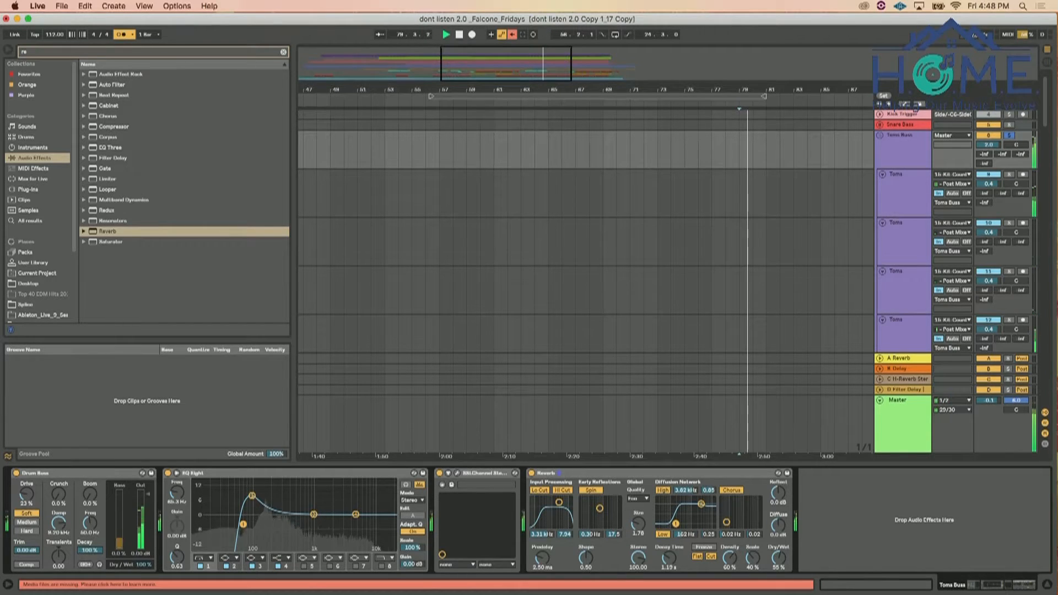
# Reopen SSLChannel on the toms, enable its Gate and adjust the expander's threshold and release
pyautogui.click(458, 472)
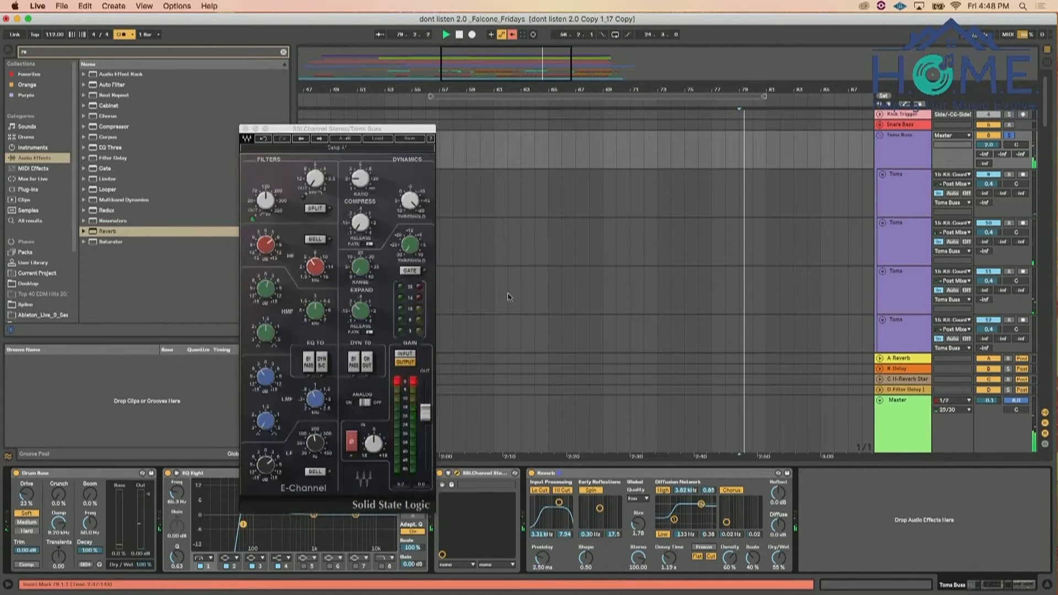
pyautogui.click(373, 266)
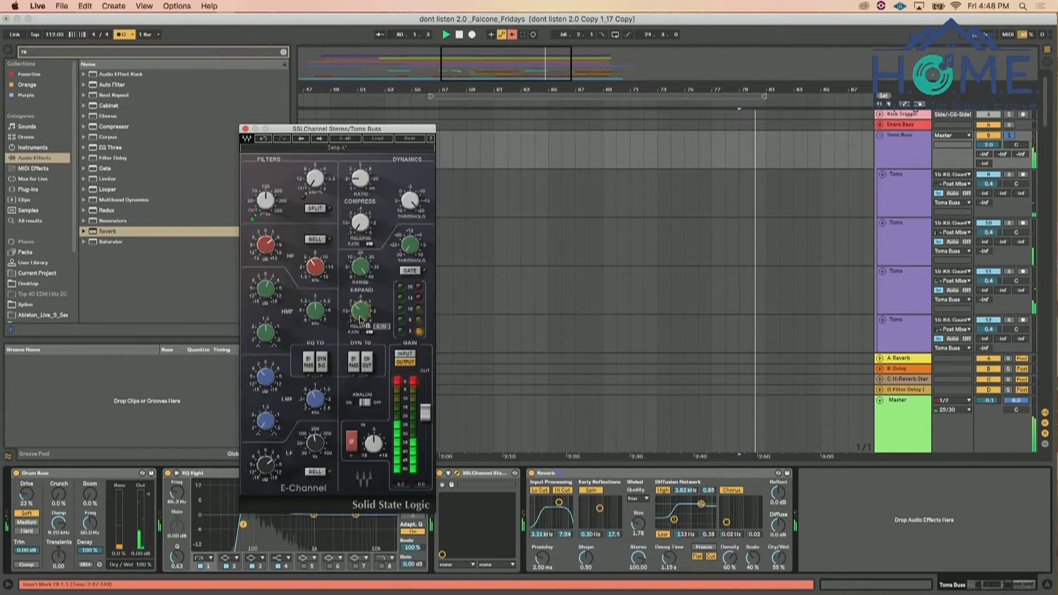
pyautogui.click(364, 332)
pyautogui.moveTo(363, 321); pyautogui.dragTo(362, 318)
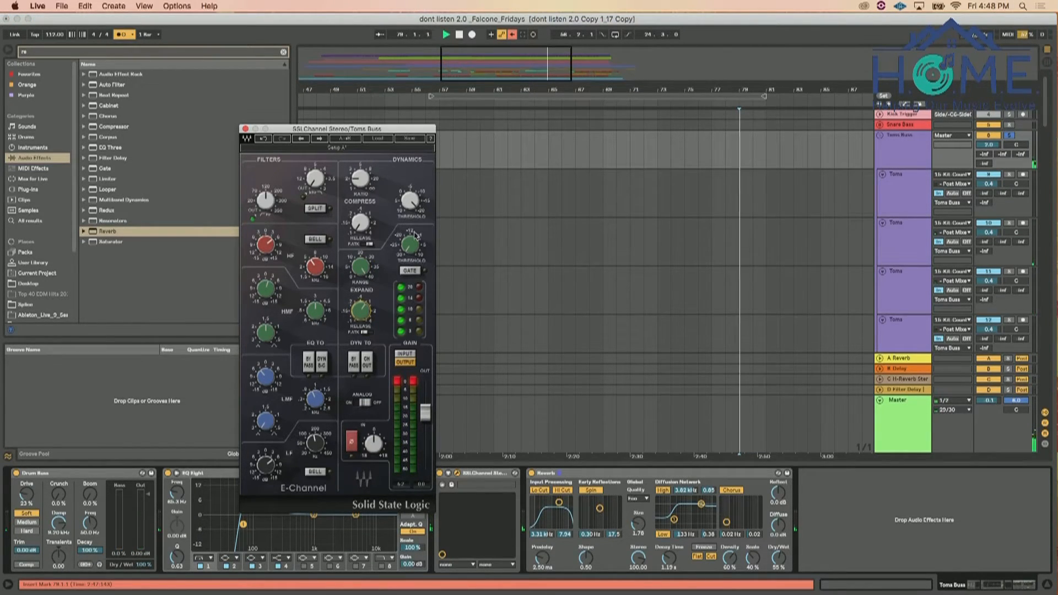
pyautogui.click(411, 270)
pyautogui.moveTo(412, 245); pyautogui.dragTo(413, 234)
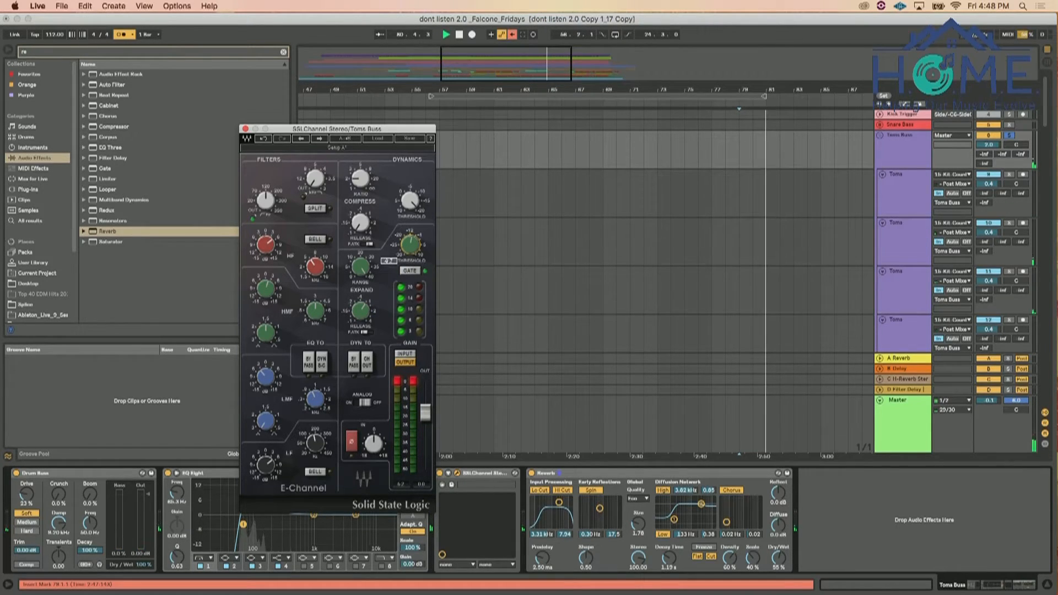
pyautogui.moveTo(361, 311); pyautogui.dragTo(361, 324)
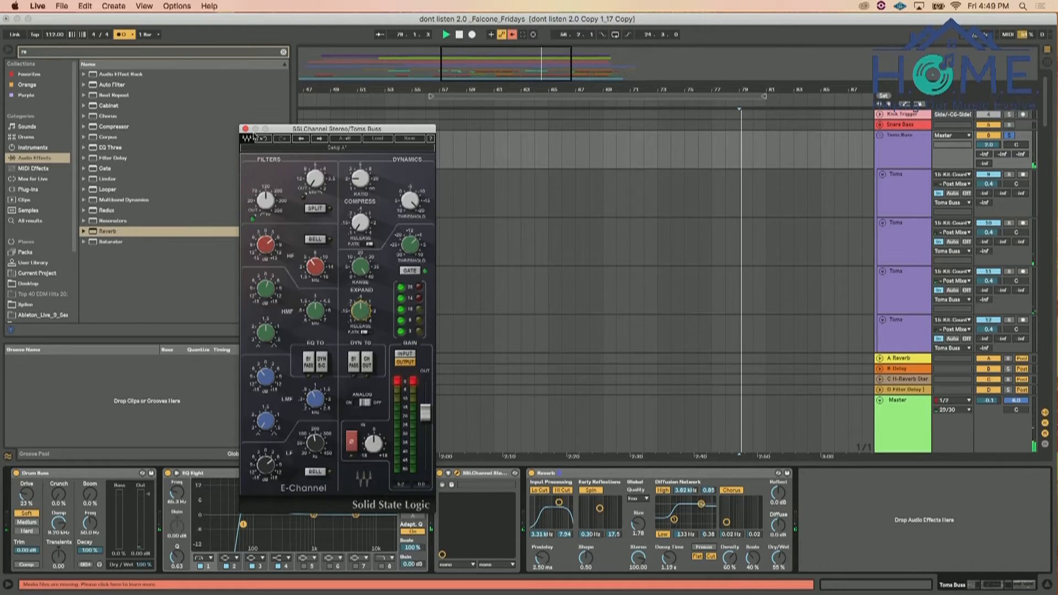
# Fine-tune SSLChannel's low-end EQ gain and toggle the plug-in to compare the toms with and without it
pyautogui.moveTo(265, 379); pyautogui.dragTo(265, 381)
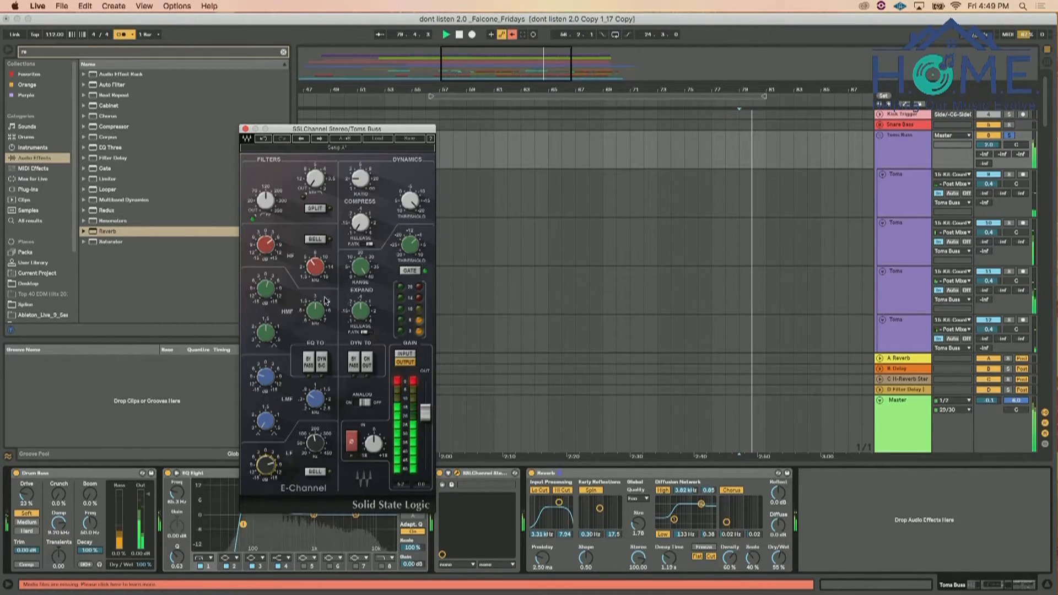
pyautogui.click(441, 475)
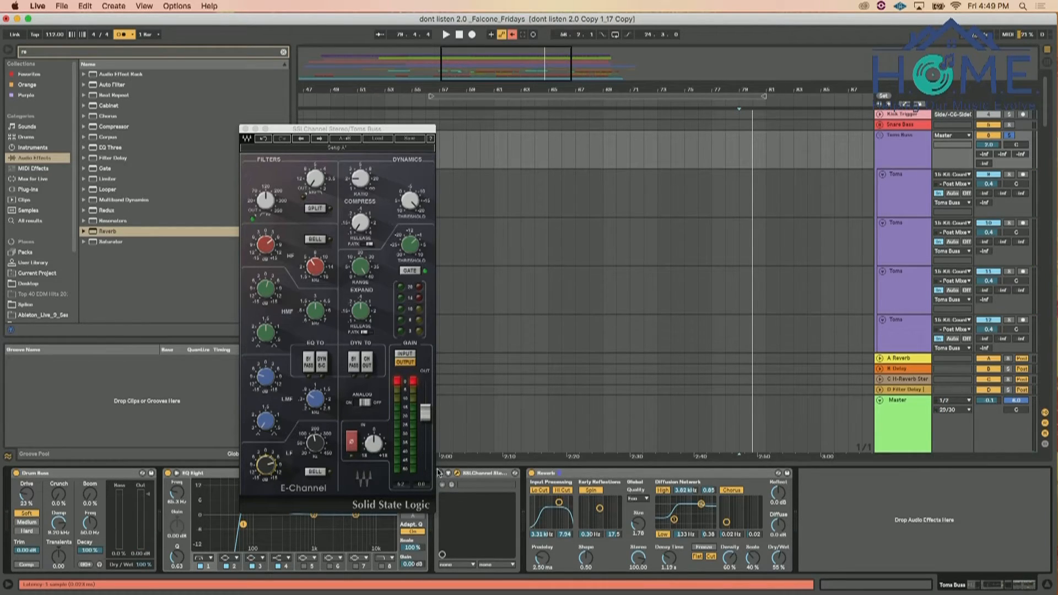
# Group all Toms Buss devices from Drum Buss through Reverb into one Audio Effect Rack
pyautogui.click(110, 476)
pyautogui.keyDown('shift'); pyautogui.click(581, 475); pyautogui.keyUp('shift')
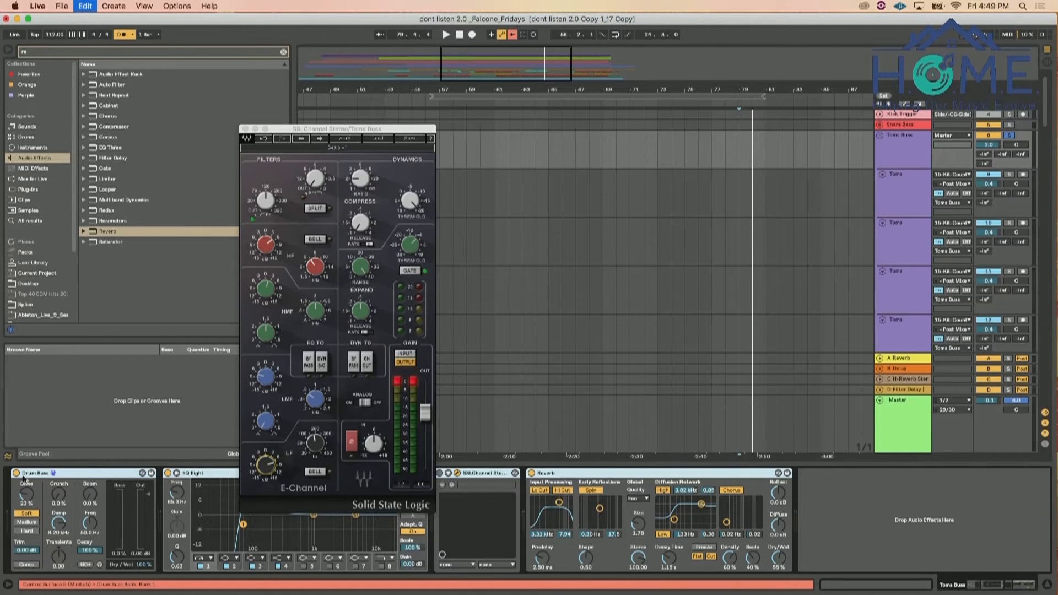
pyautogui.press('super+g')
# Compare the soloed toms with the whole effect rack bypassed and active during playback
pyautogui.press('space')
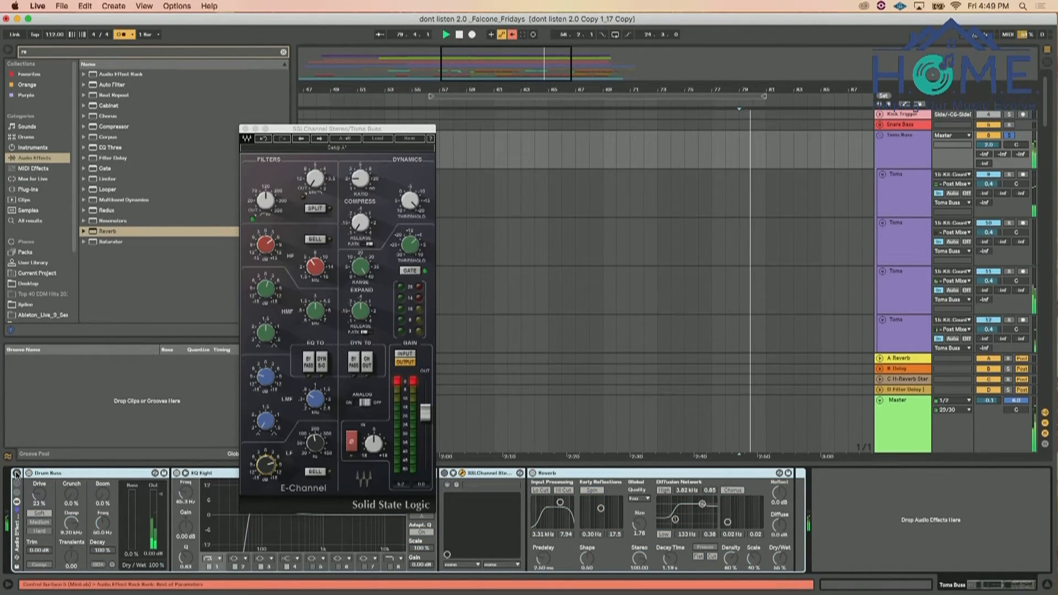
pyautogui.press('space')
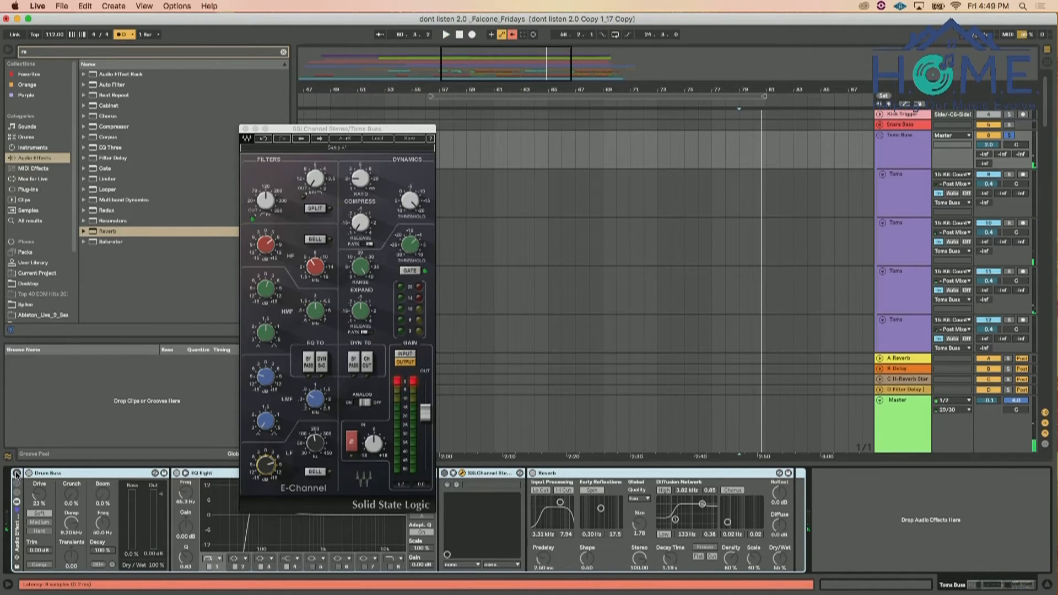
pyautogui.press('space')
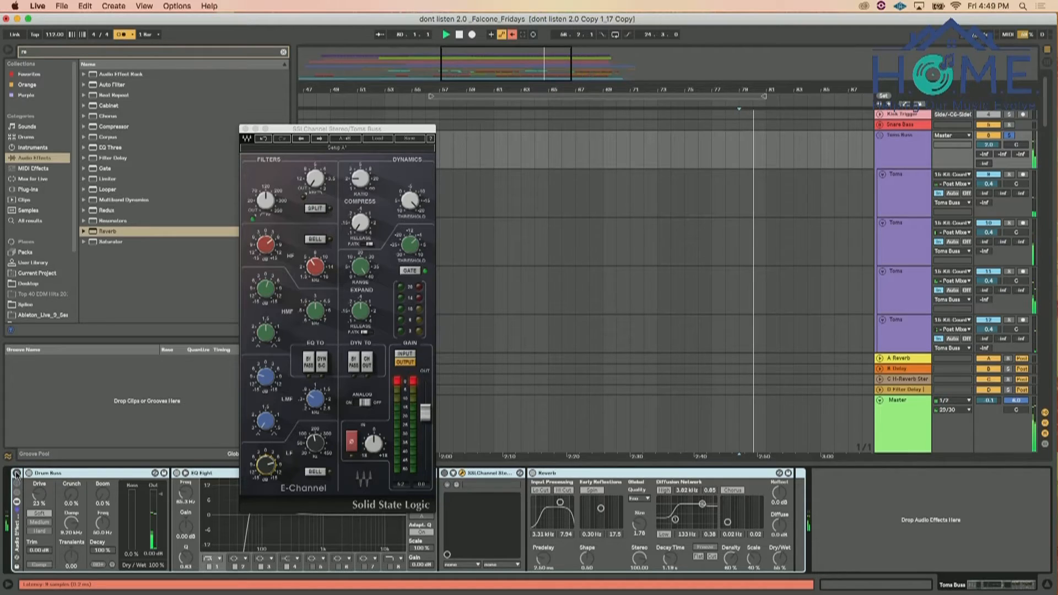
pyautogui.click(17, 474)
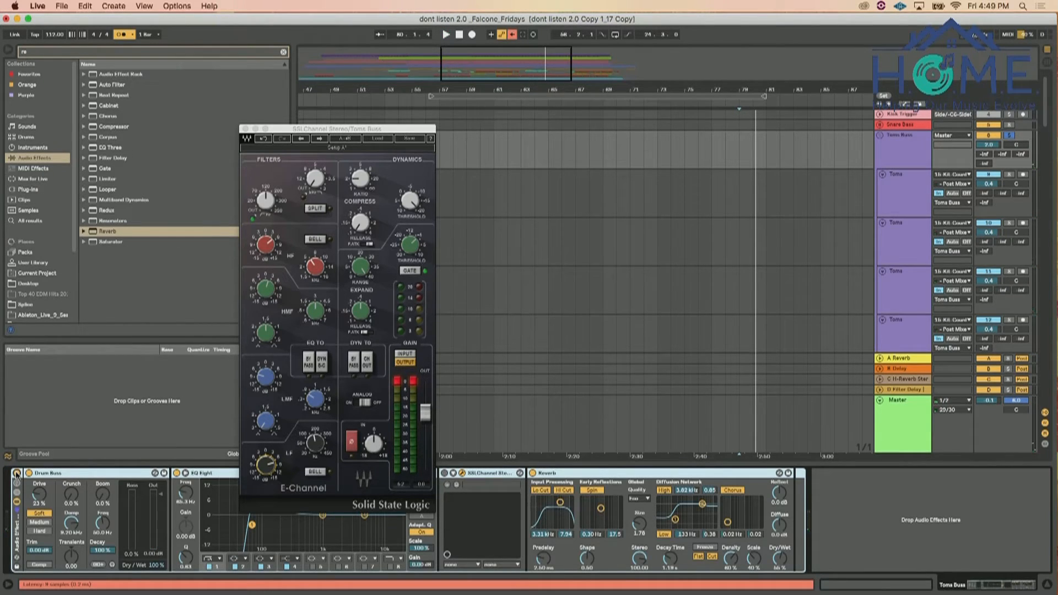
pyautogui.press('space')
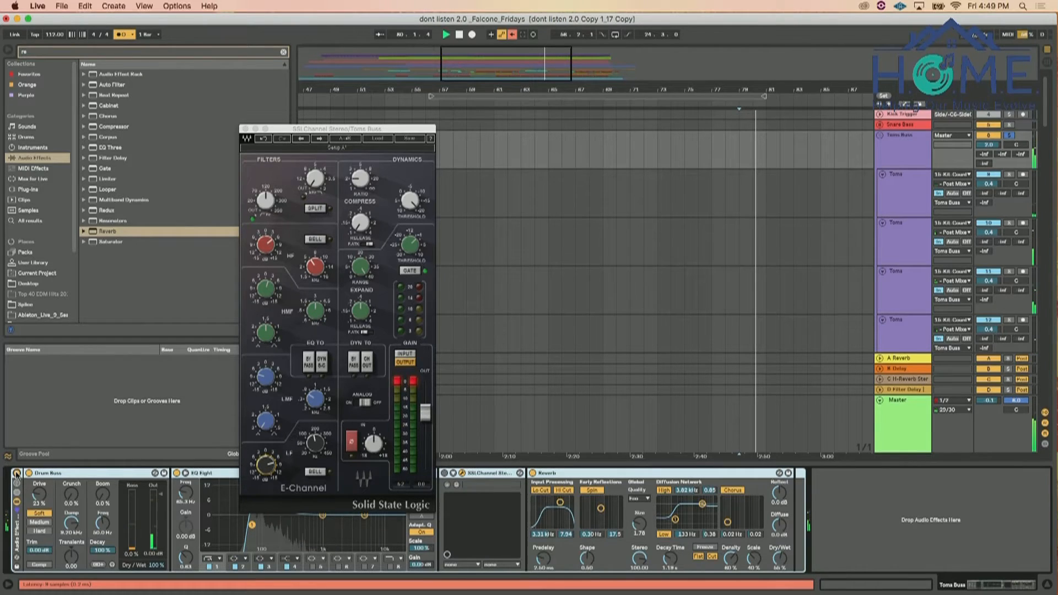
pyautogui.click(16, 473)
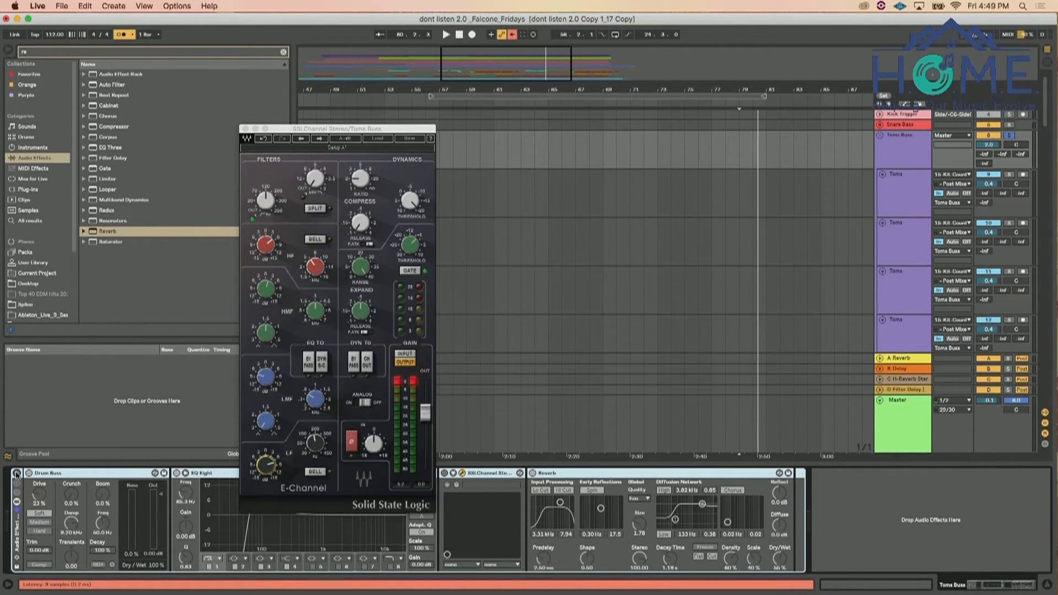
pyautogui.click(17, 474)
pyautogui.press('space')
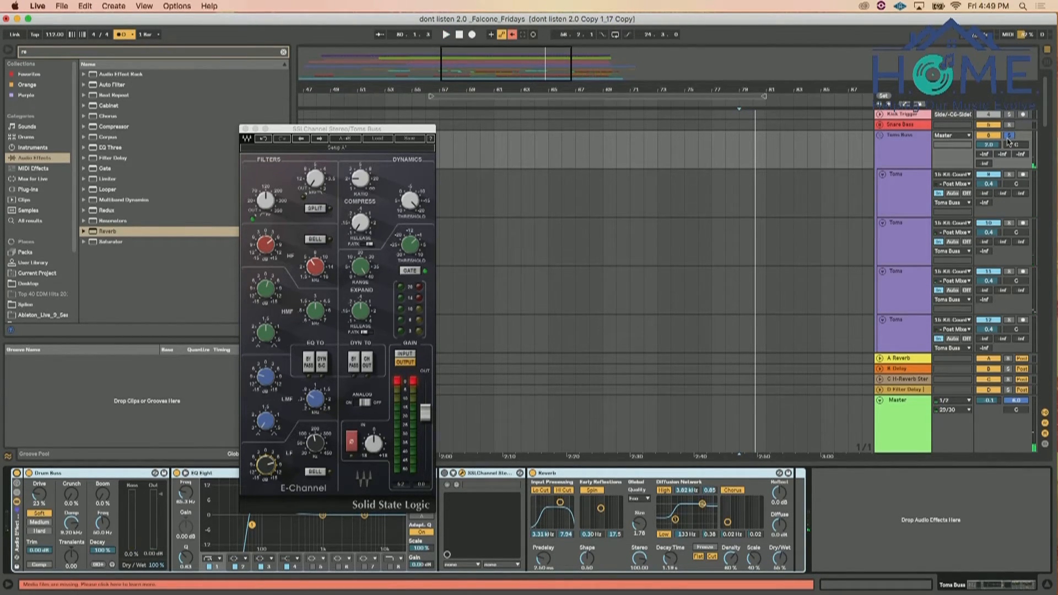
# Unsolo the Toms Buss, close the SSLChannel window and play the full mix from bar 69
pyautogui.press('space')
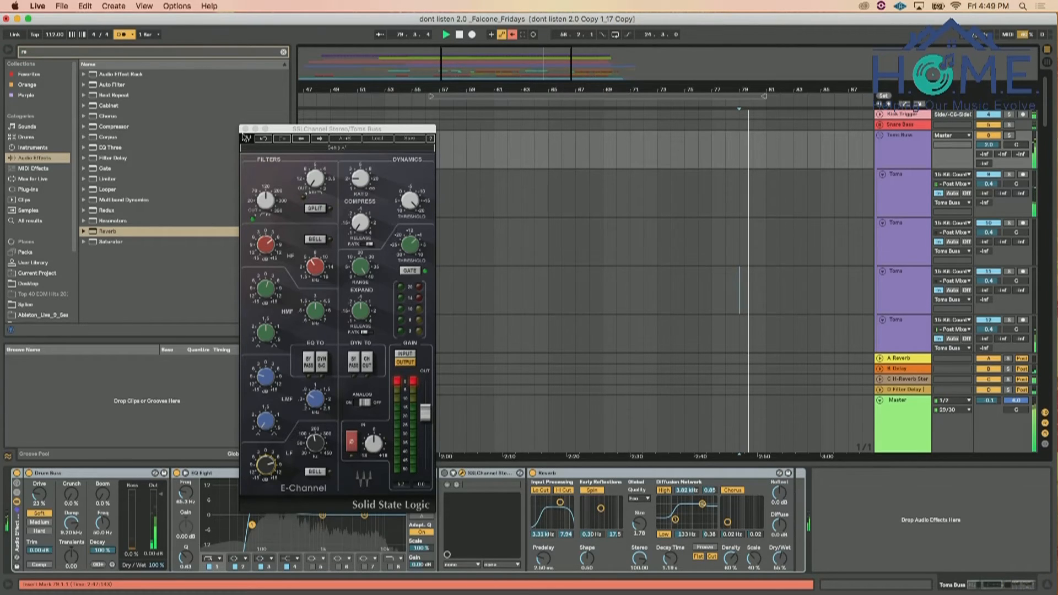
pyautogui.click(245, 129)
pyautogui.click(602, 160)
pyautogui.press('space')
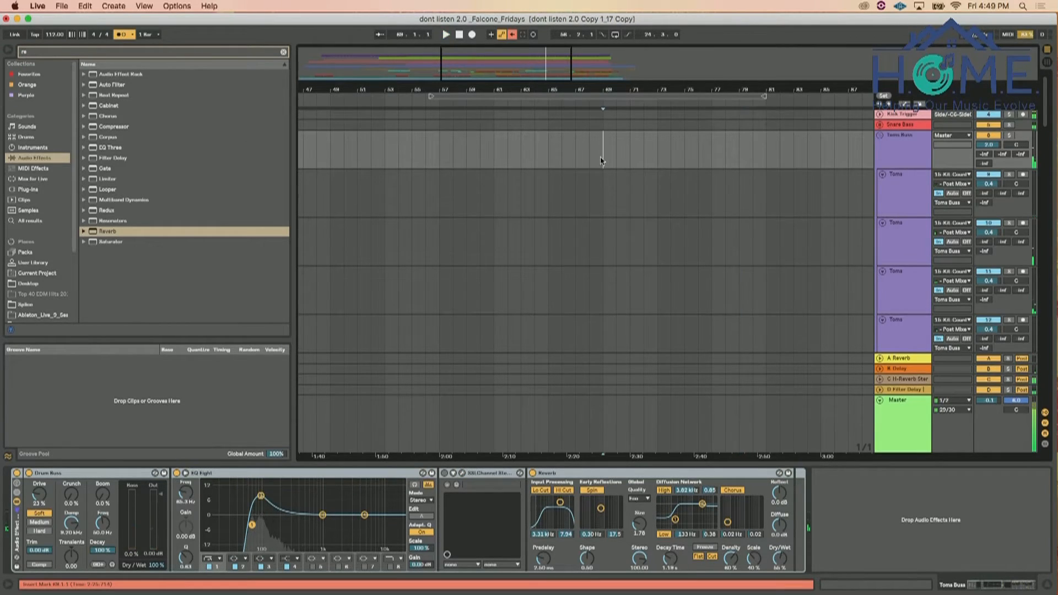
pyautogui.press('space')
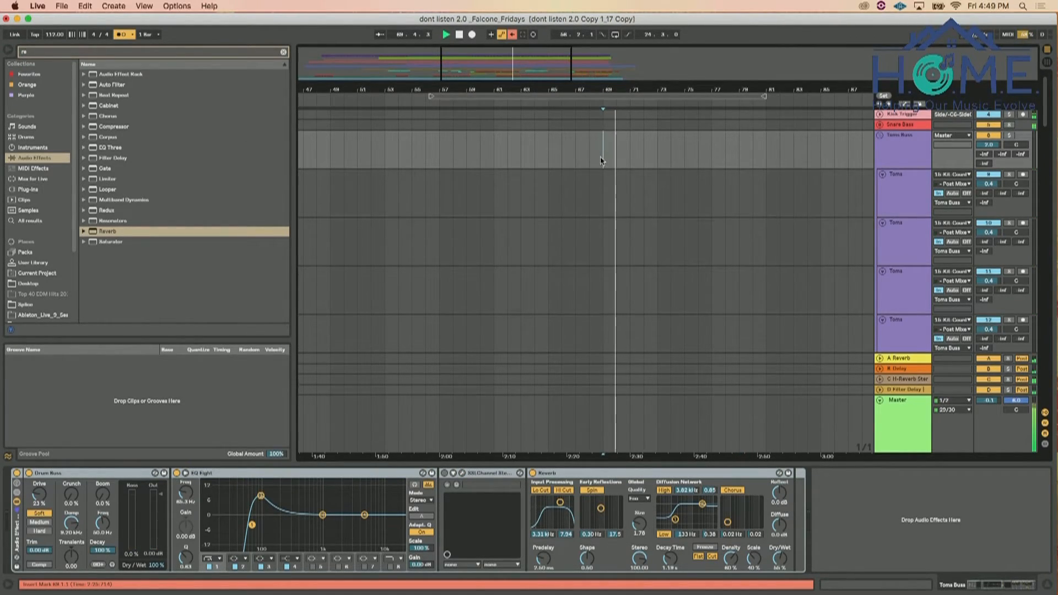
pyautogui.press('super+Tab')
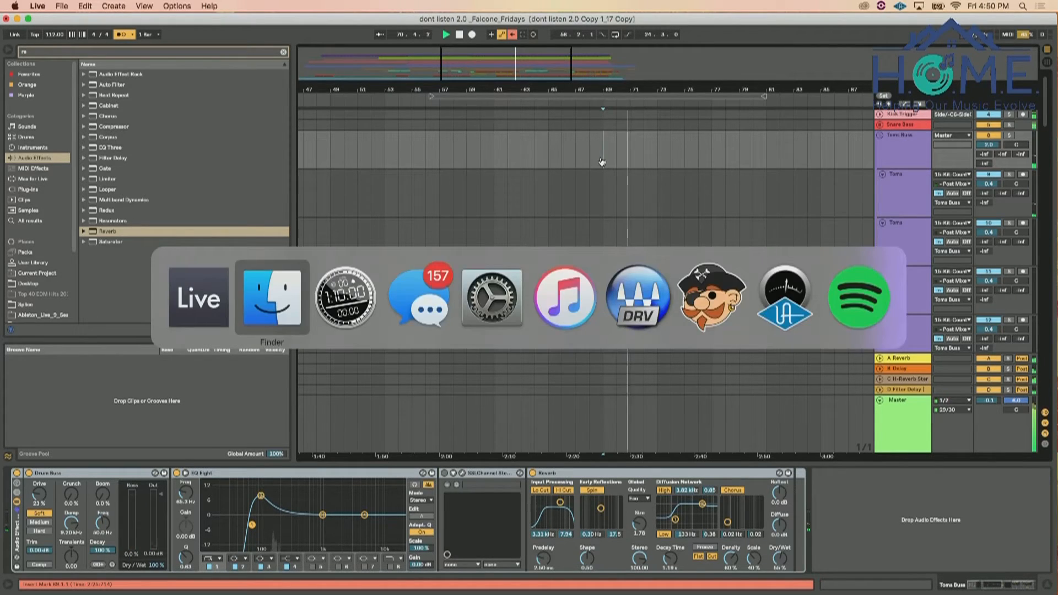
pyautogui.press('super+Tab')
pyautogui.press('super+Tab')
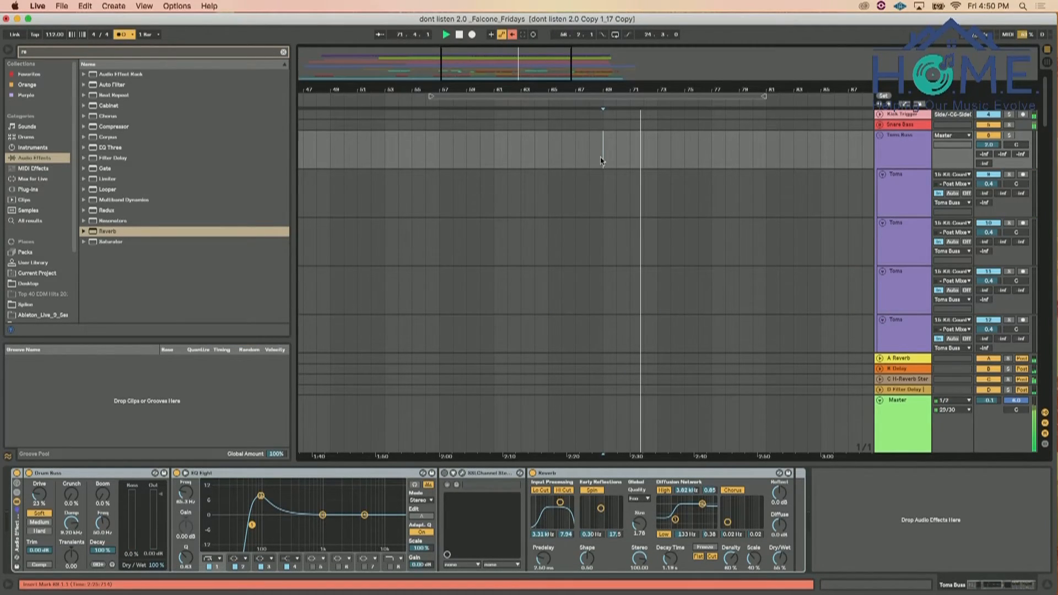
# Reopen SSLChannel on the Toms Buss, tweak its low-mid frequency gain during playback, and close the plug-in window
pyautogui.scroll(-3, 600, 160)
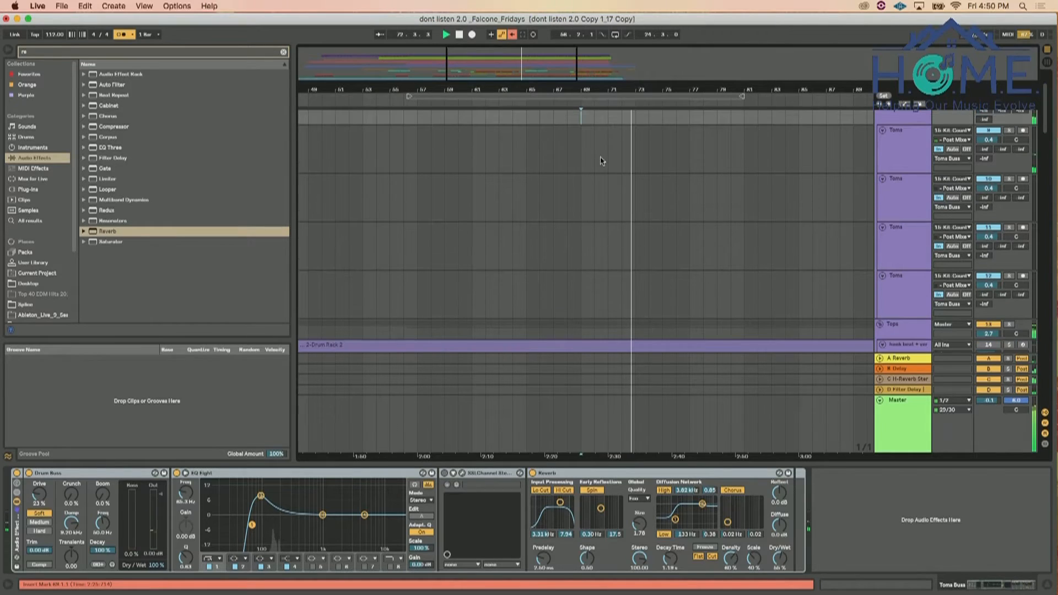
pyautogui.scroll(-1, 602, 160)
pyautogui.click(463, 475)
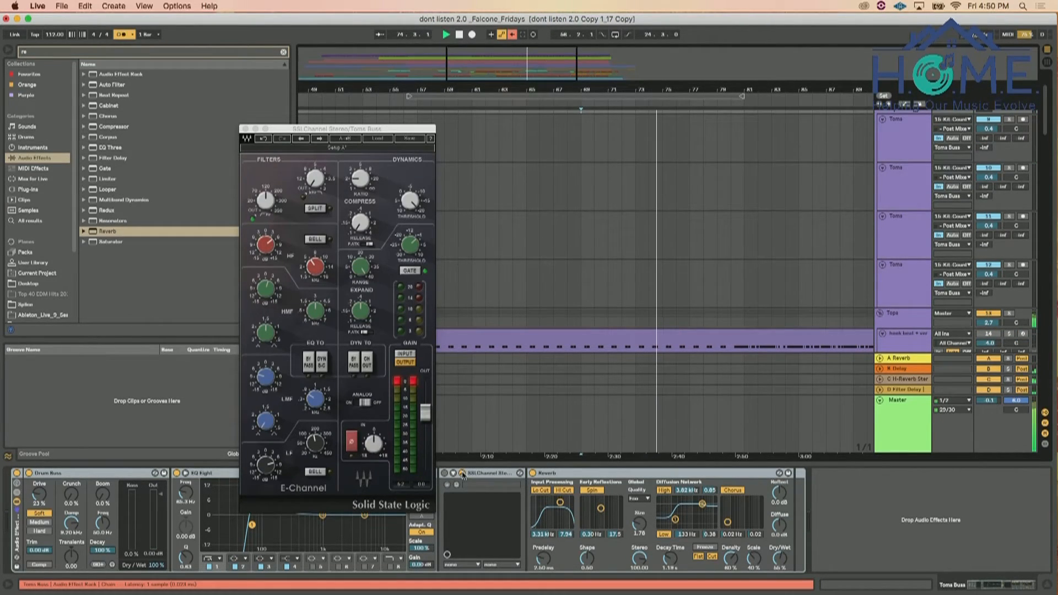
pyautogui.click(266, 378)
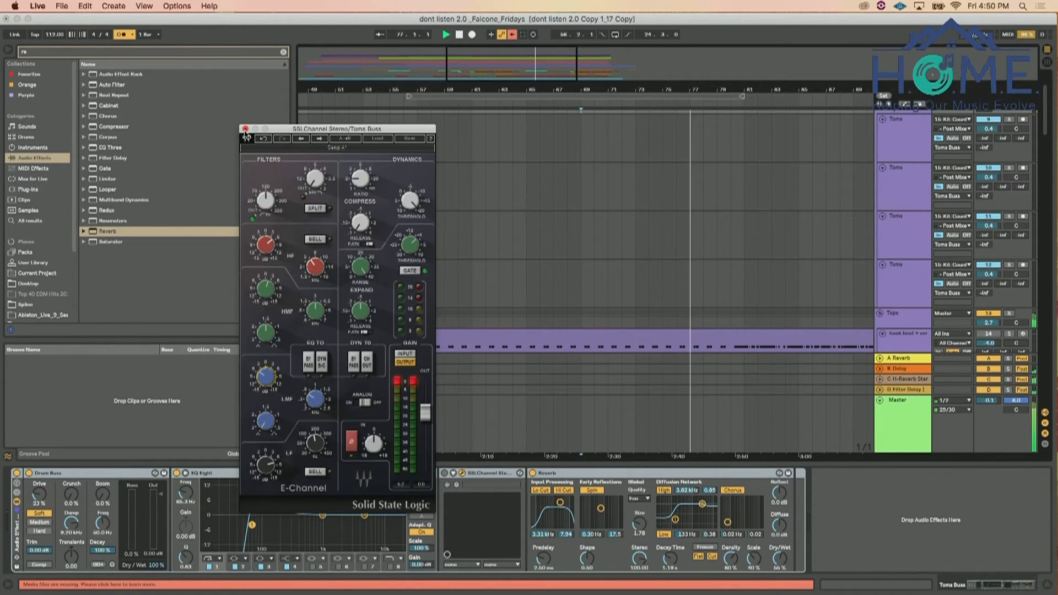
pyautogui.click(245, 129)
# Hide the device view and the browser to enlarge the arrangement around the Tops tracks
pyautogui.click(1047, 588)
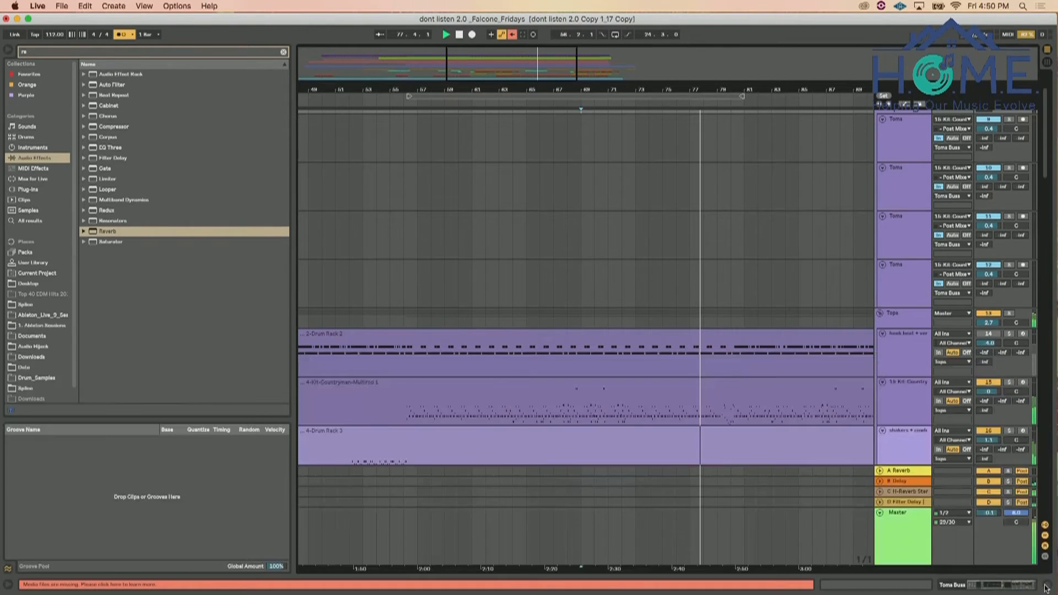
pyautogui.click(10, 51)
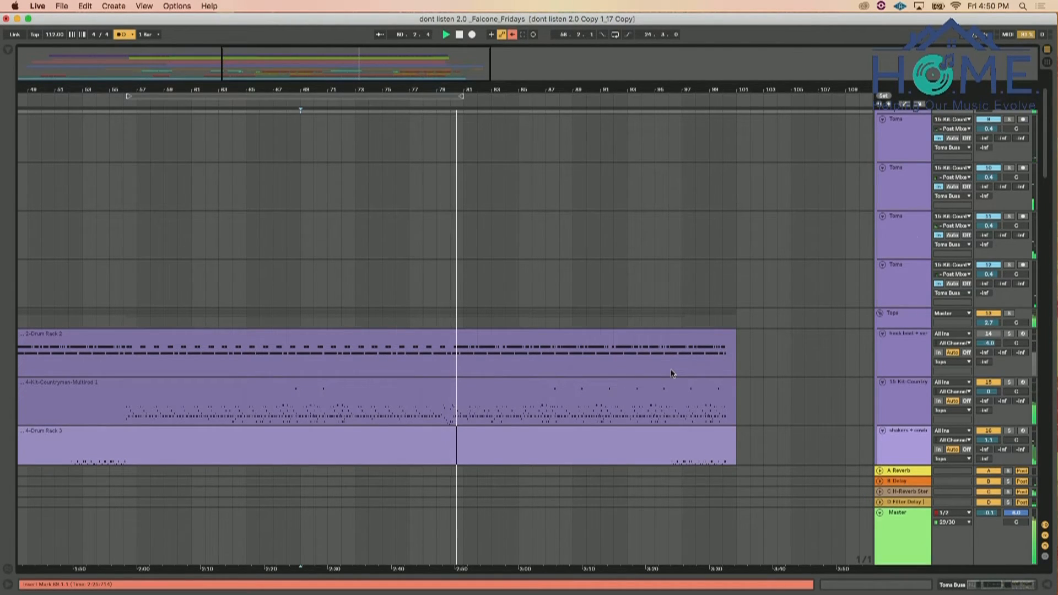
# Set the Toms Buss volume to 1.7 dB, zoom out to the whole song and fold all track groups
pyautogui.scroll(2, 671, 331)
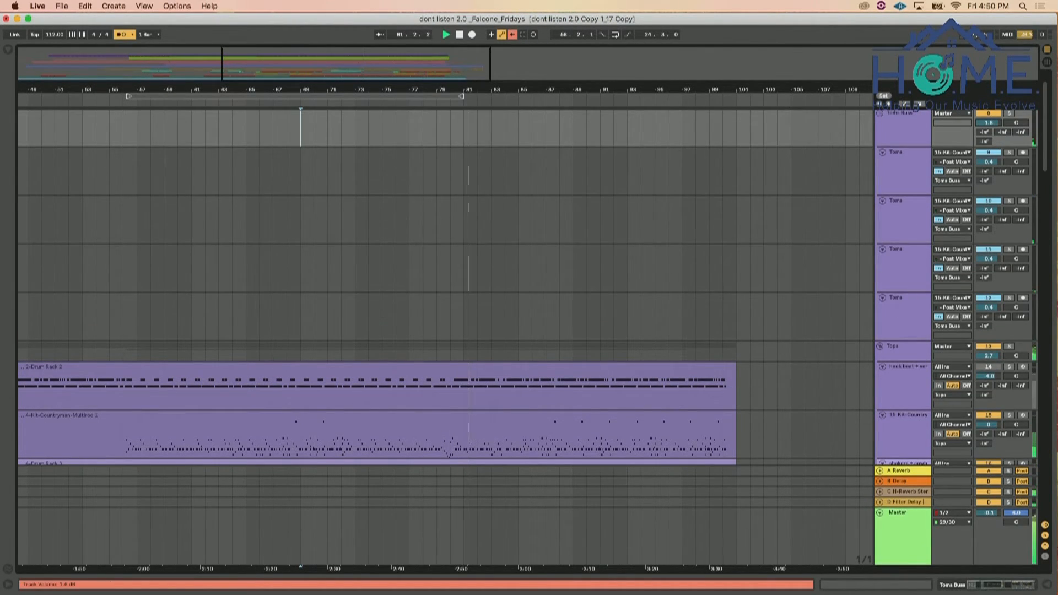
pyautogui.click(298, 314)
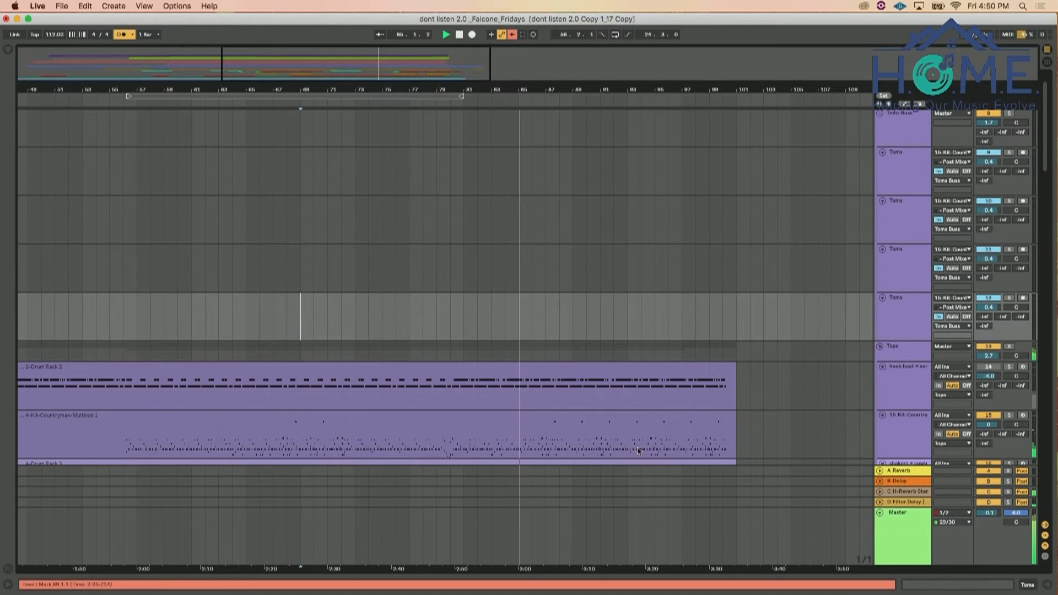
pyautogui.moveTo(515, 89); pyautogui.dragTo(319, 88)
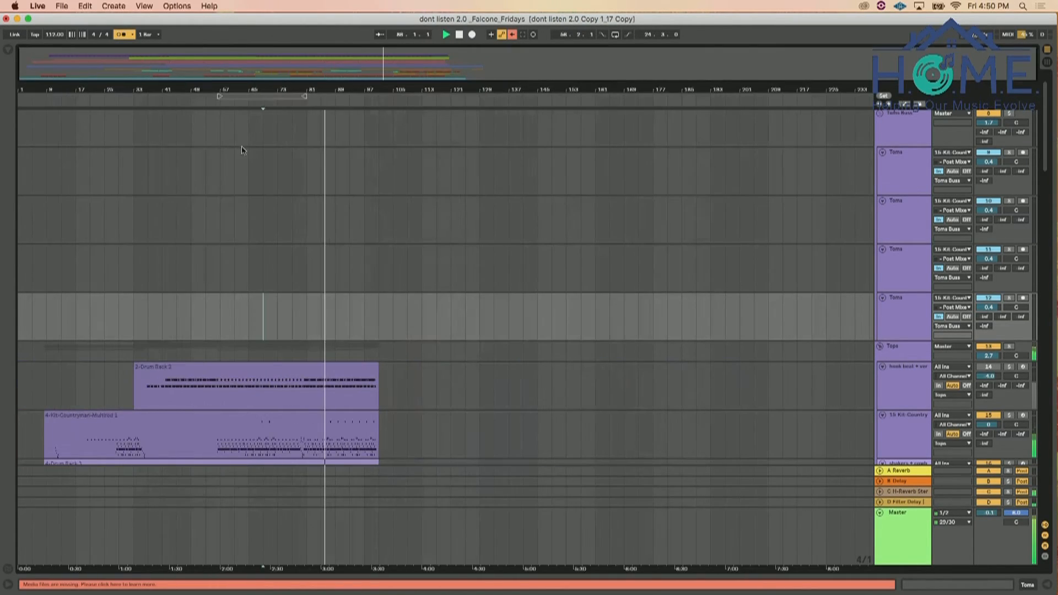
pyautogui.scroll(2, 891, 166)
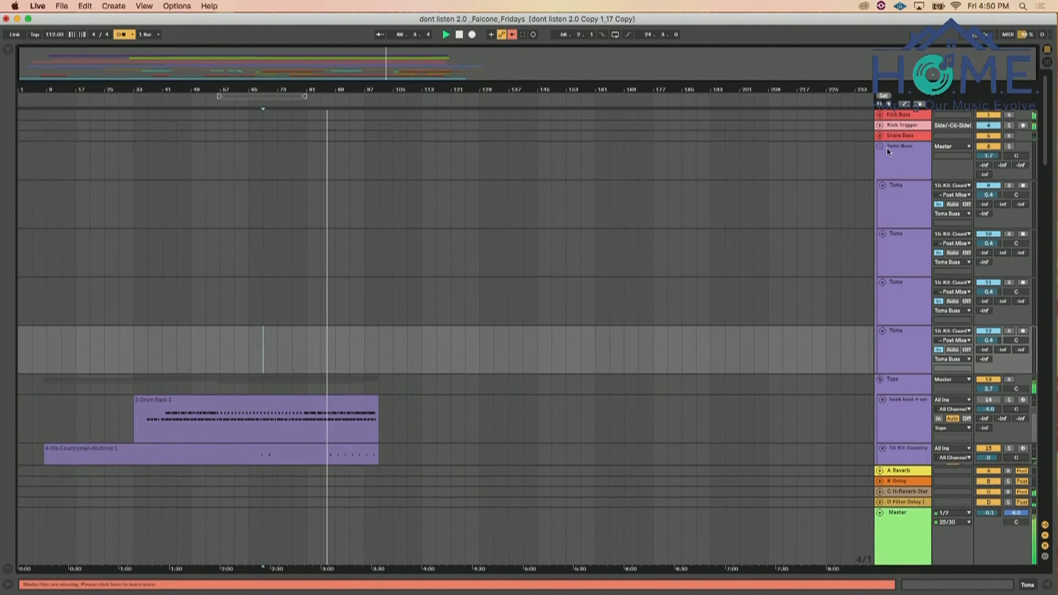
pyautogui.keyDown('alt'); pyautogui.click(880, 116); pyautogui.keyUp('alt')
pyautogui.keyDown('alt'); pyautogui.click(881, 116); pyautogui.keyUp('alt')
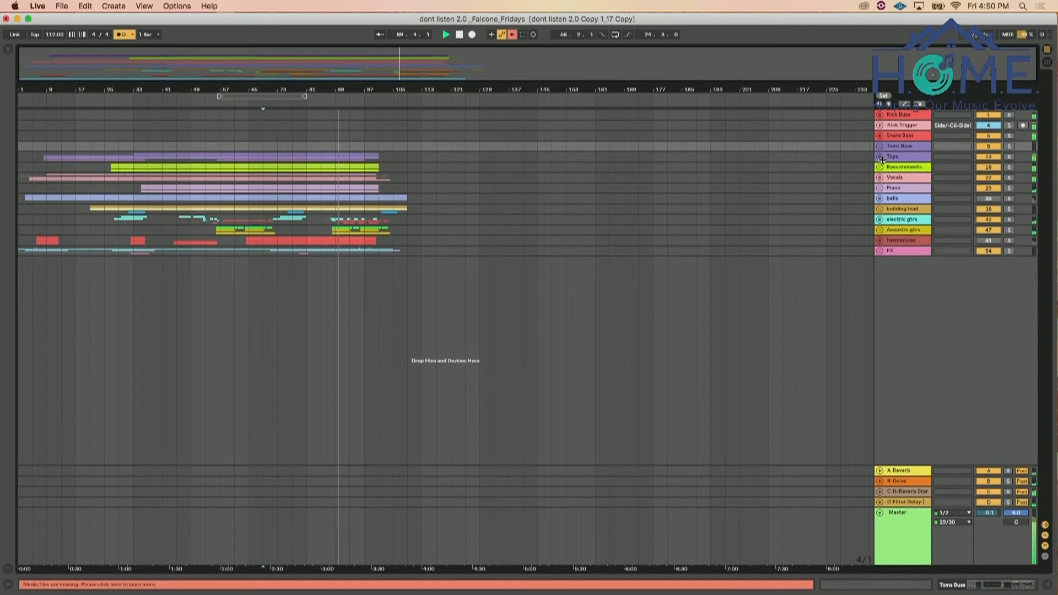
# Unfold the Vocals group, lower the BGVS volume to -10.1 dB and play the mix from bar 73
pyautogui.click(880, 178)
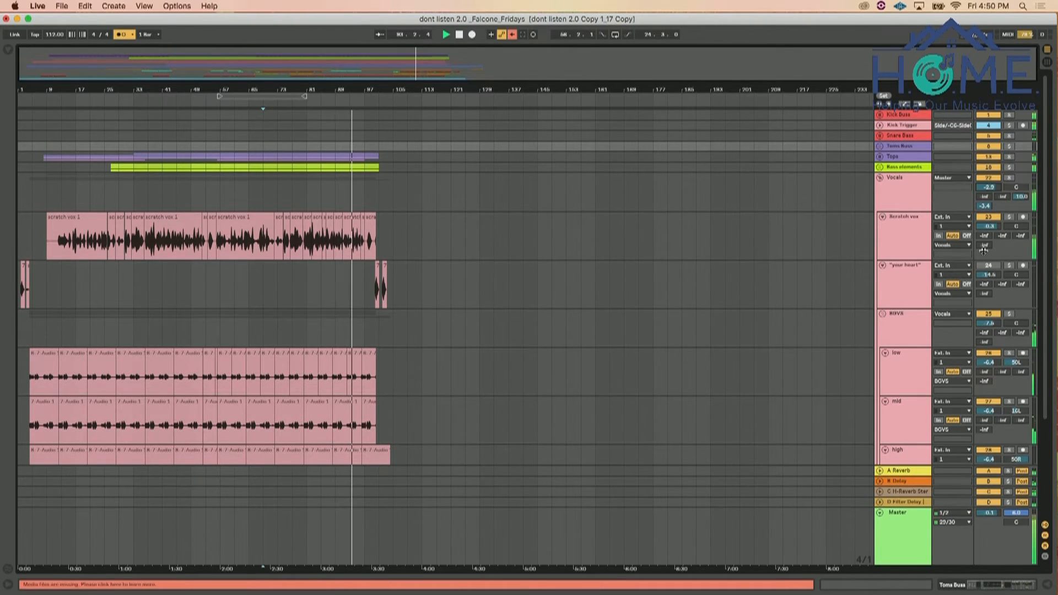
pyautogui.moveTo(980, 327); pyautogui.dragTo(980, 336)
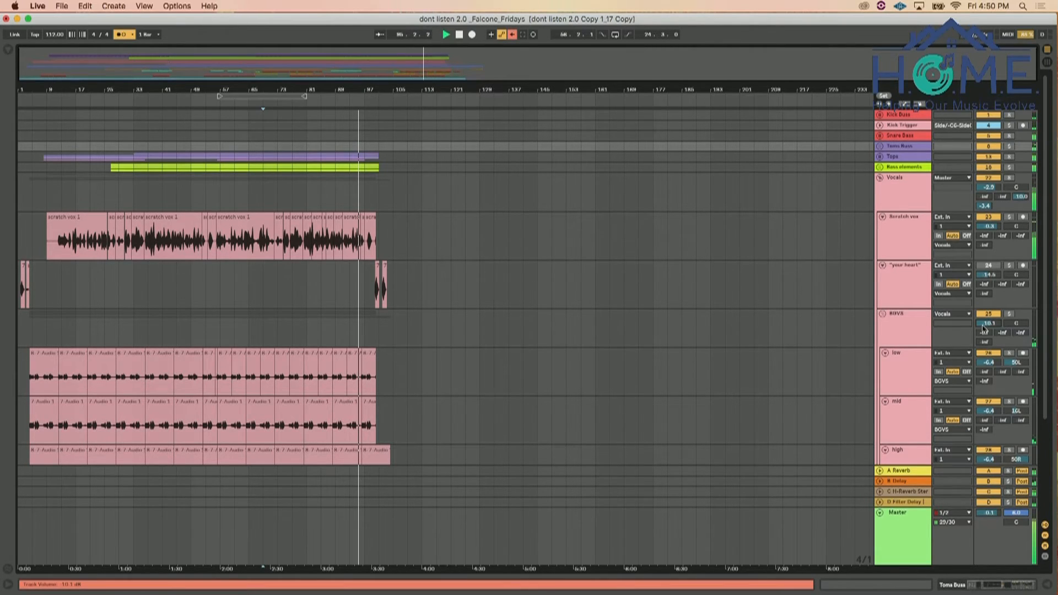
pyautogui.click(290, 279)
pyautogui.scroll(-5, 284, 276)
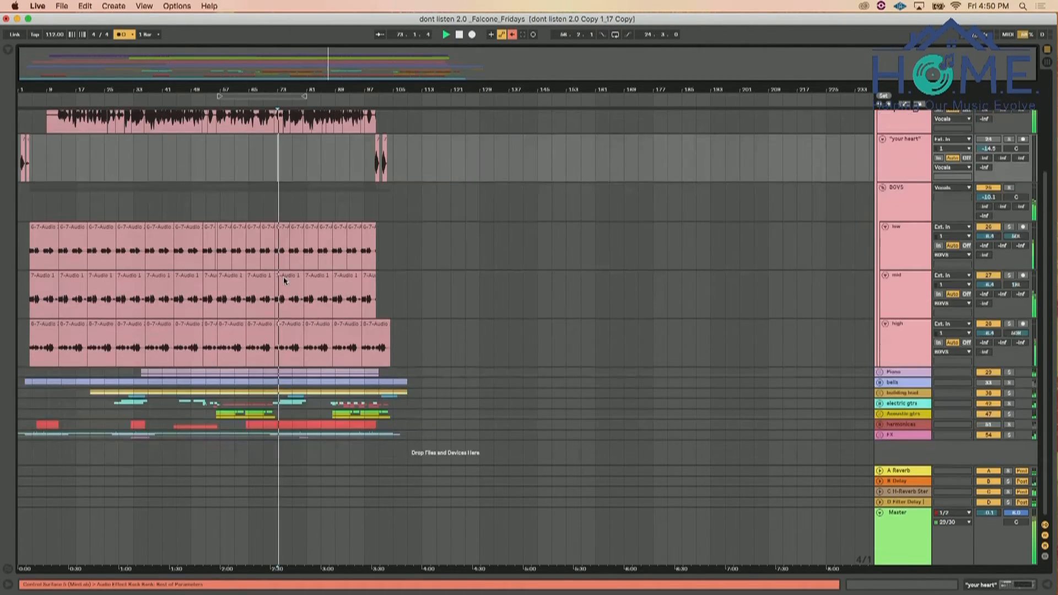
# Lower the electric gtrs group volume slightly during playback, then leave the Piano and electric gtrs groups folded
pyautogui.click(880, 373)
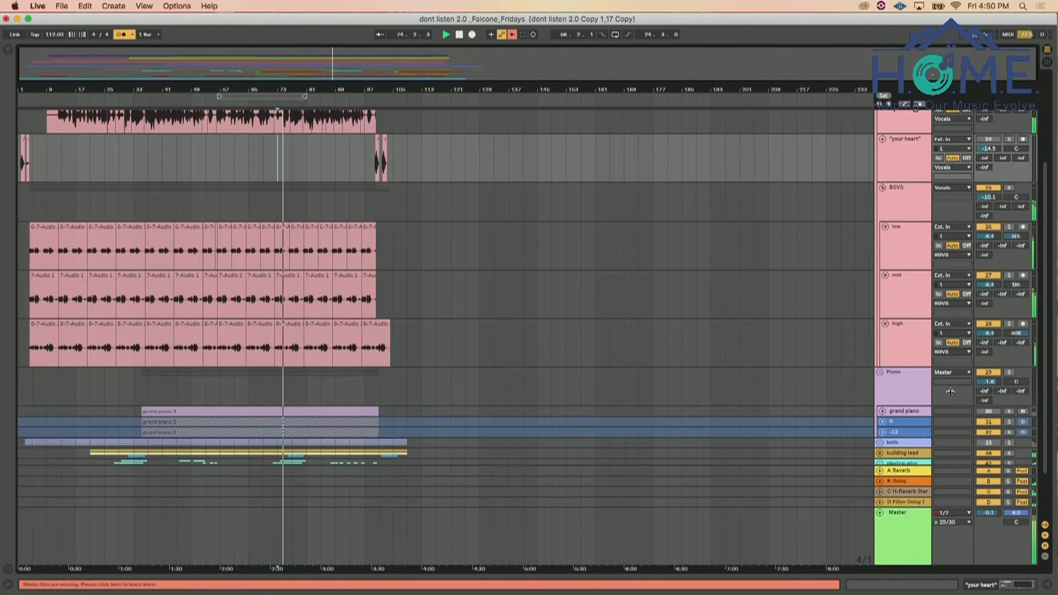
pyautogui.click(883, 372)
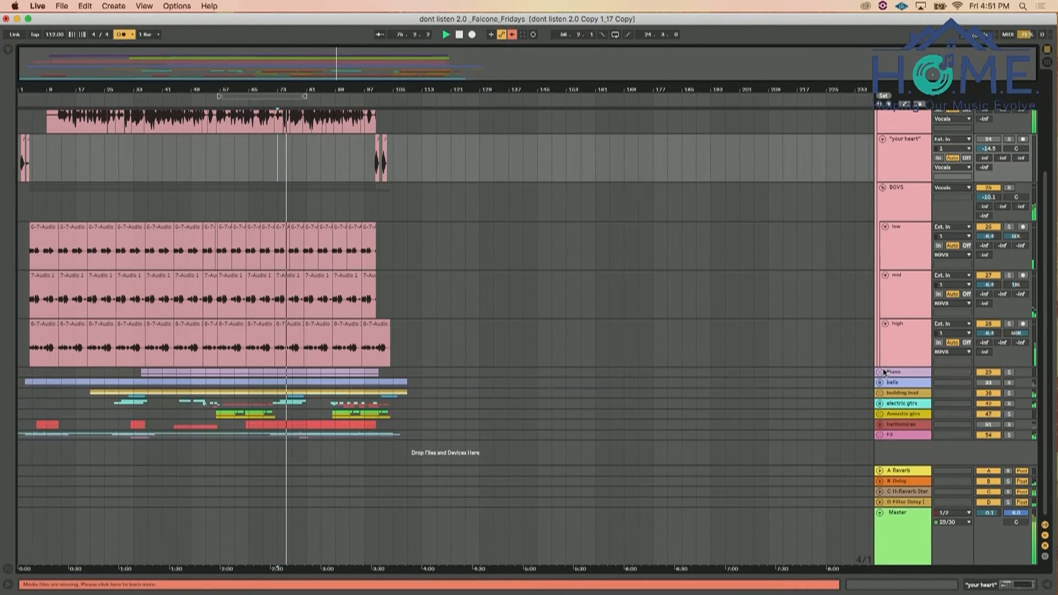
pyautogui.click(880, 403)
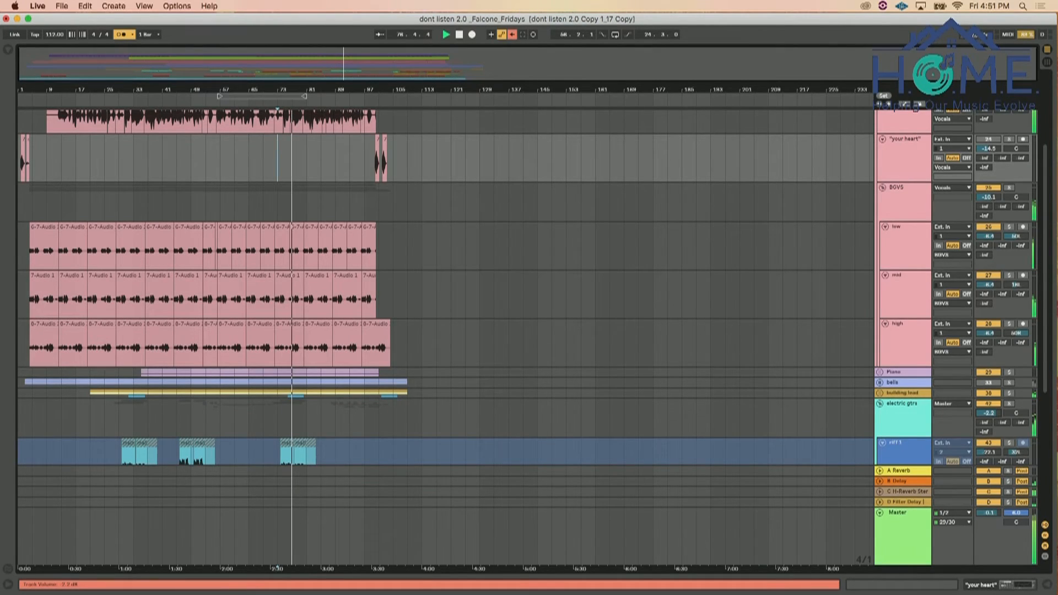
pyautogui.moveTo(988, 413); pyautogui.dragTo(988, 416)
pyautogui.click(880, 404)
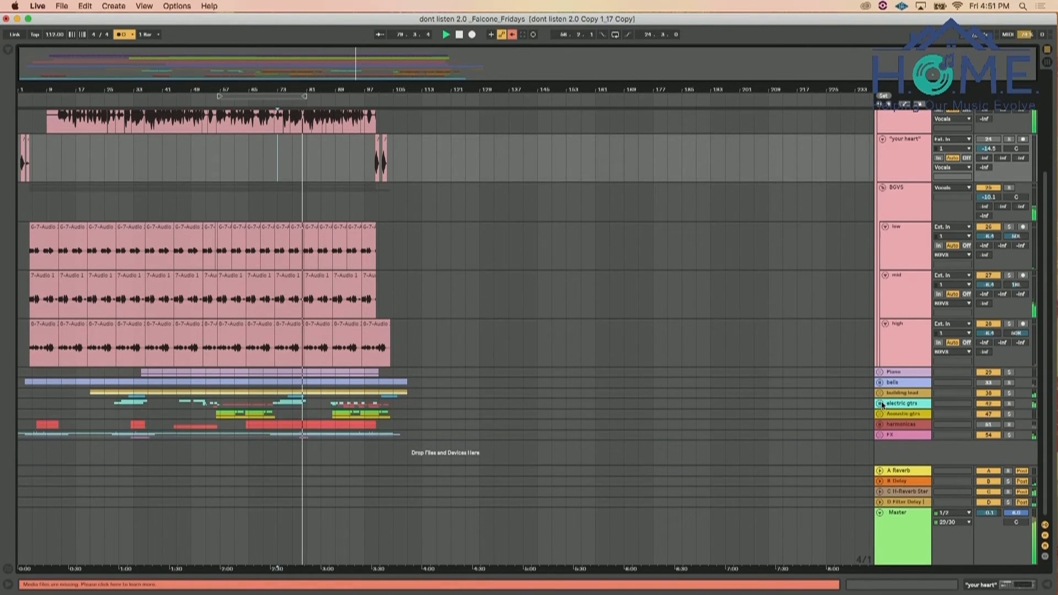
# Show the Toms Buss effects, set the Drum Buss Drive to 17% and Transients to 0.27 during playback, and stop
pyautogui.scroll(5, 881, 401)
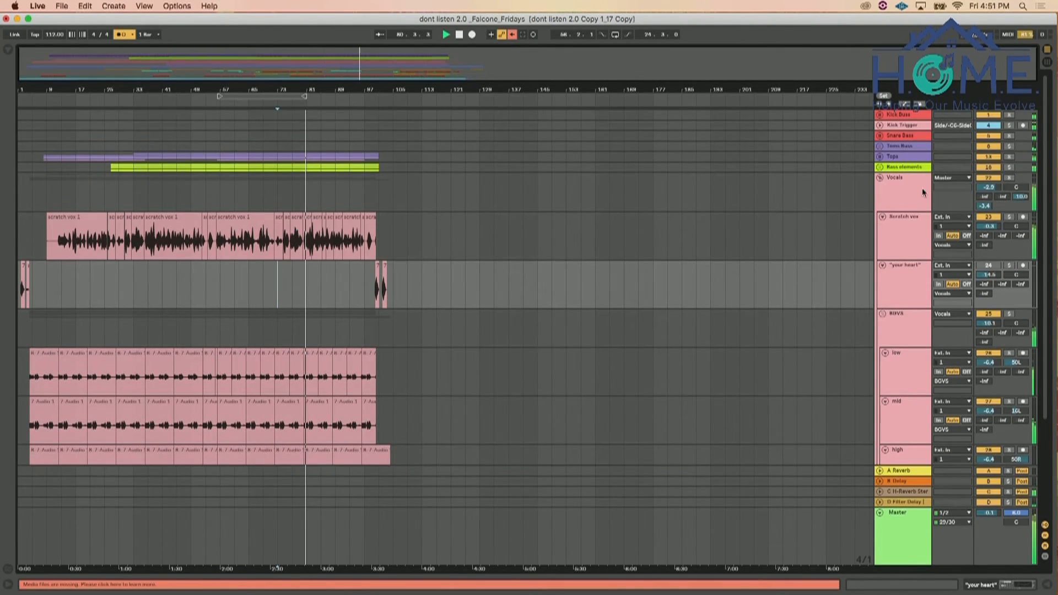
pyautogui.click(881, 146)
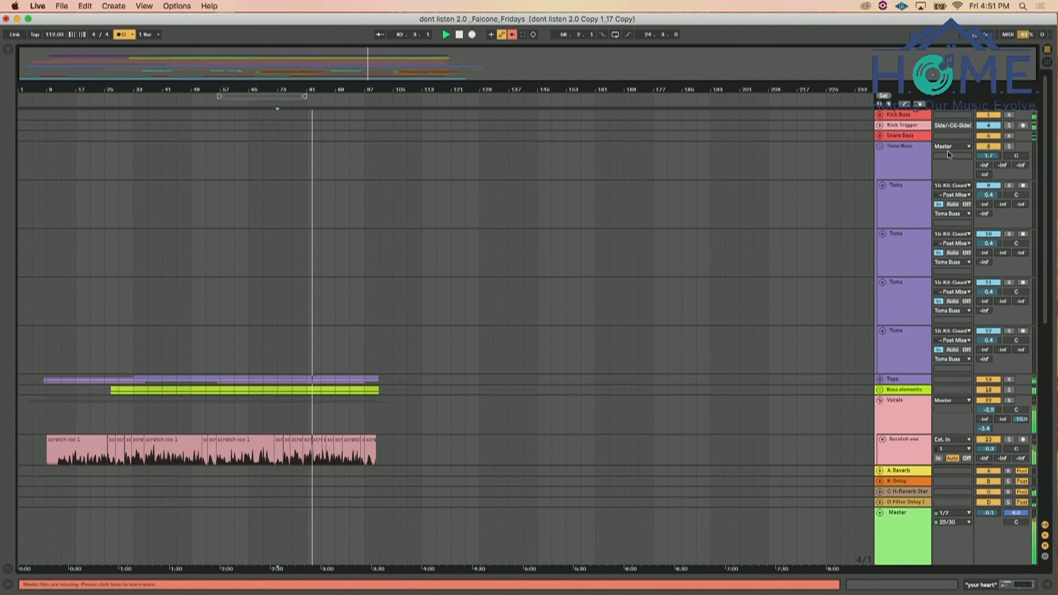
pyautogui.click(918, 155)
pyautogui.click(958, 585)
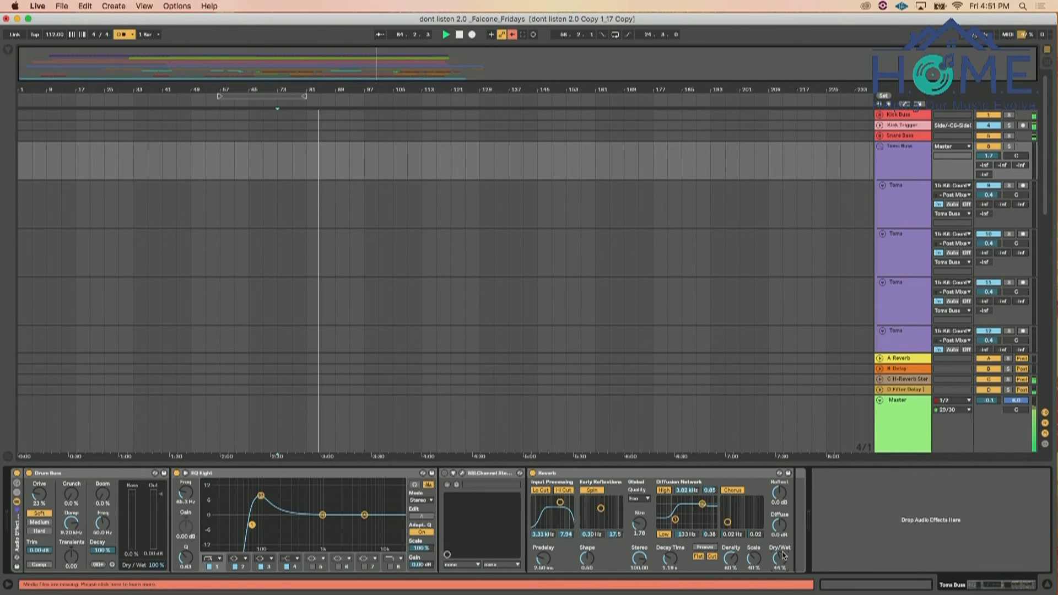
pyautogui.moveTo(71, 494); pyautogui.dragTo(43, 499)
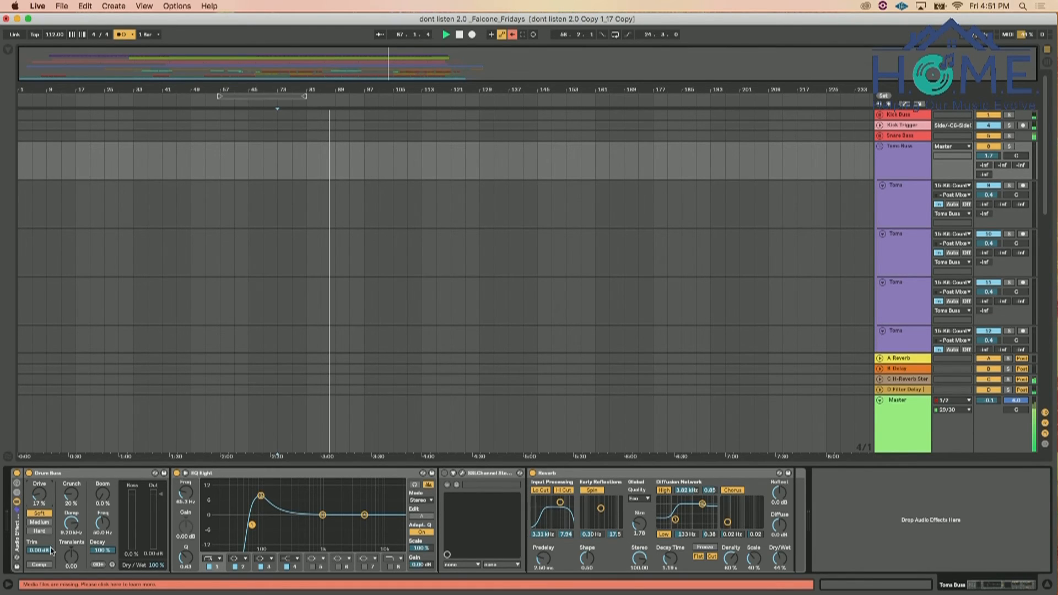
pyautogui.moveTo(71, 555); pyautogui.dragTo(72, 554)
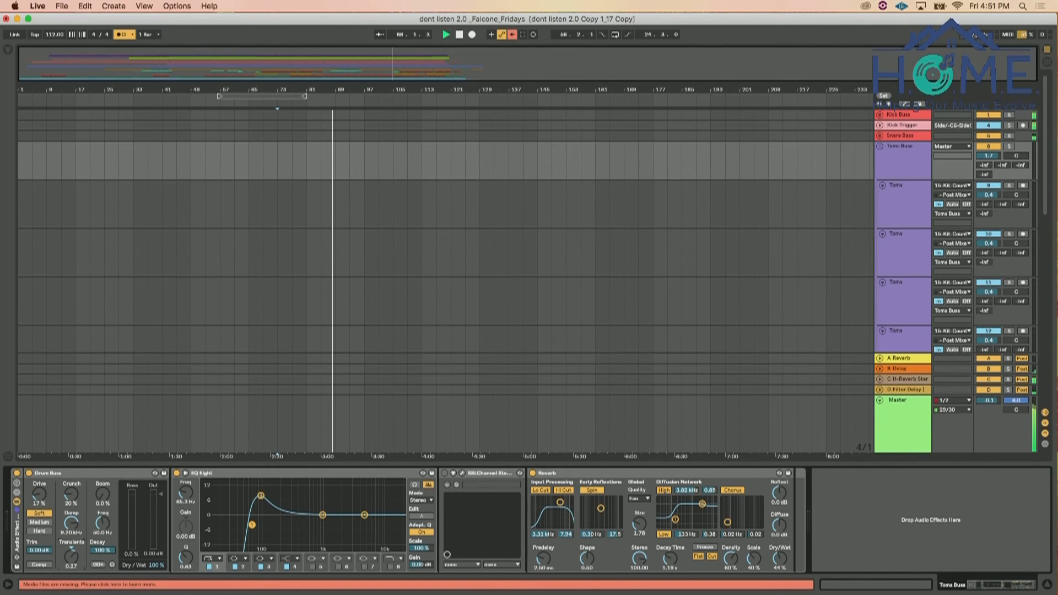
pyautogui.press('space')
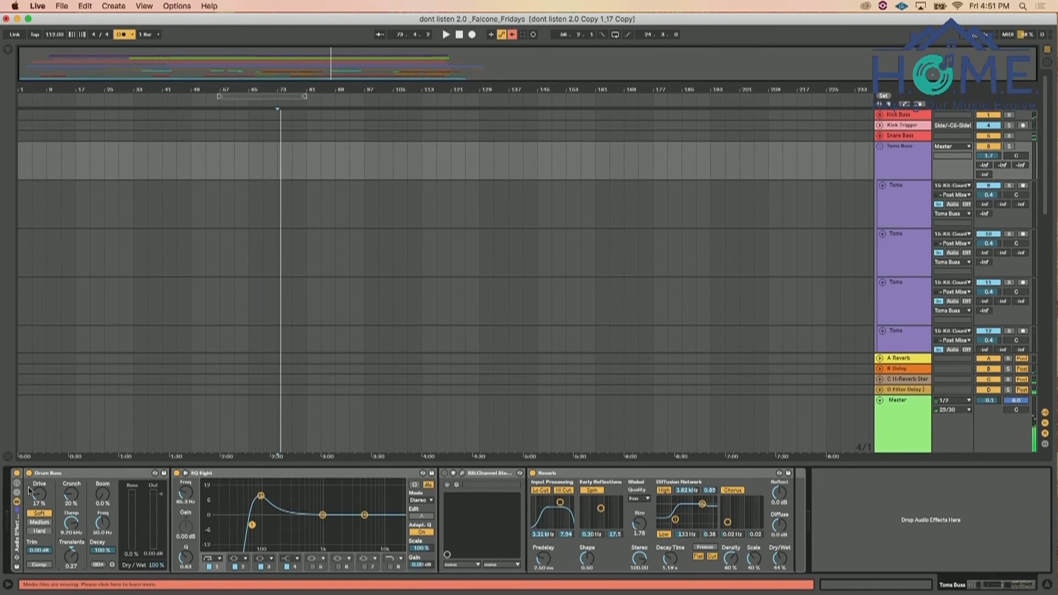
pyautogui.press('super+Tab')
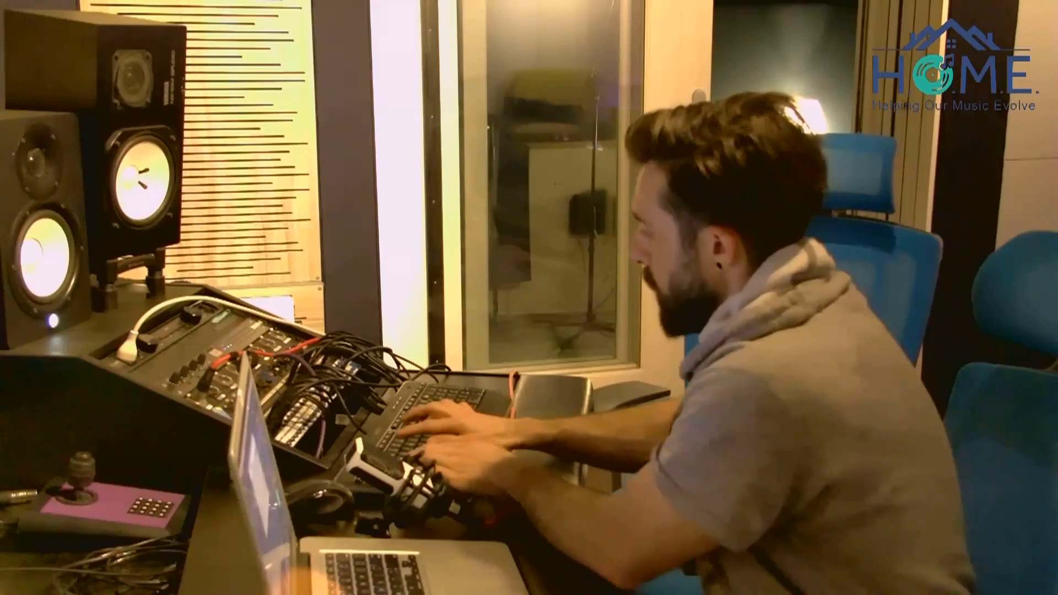